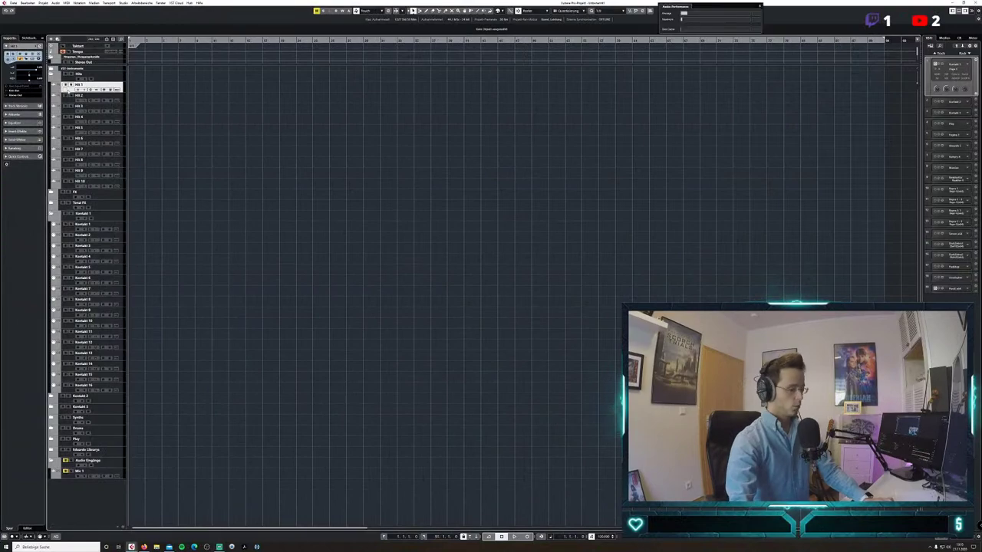
Start saving the project under a new name and create a folder 11 in the trailer folder within Cubase Projekte.
{"action": "key", "text": "ctrl+shift+s"}
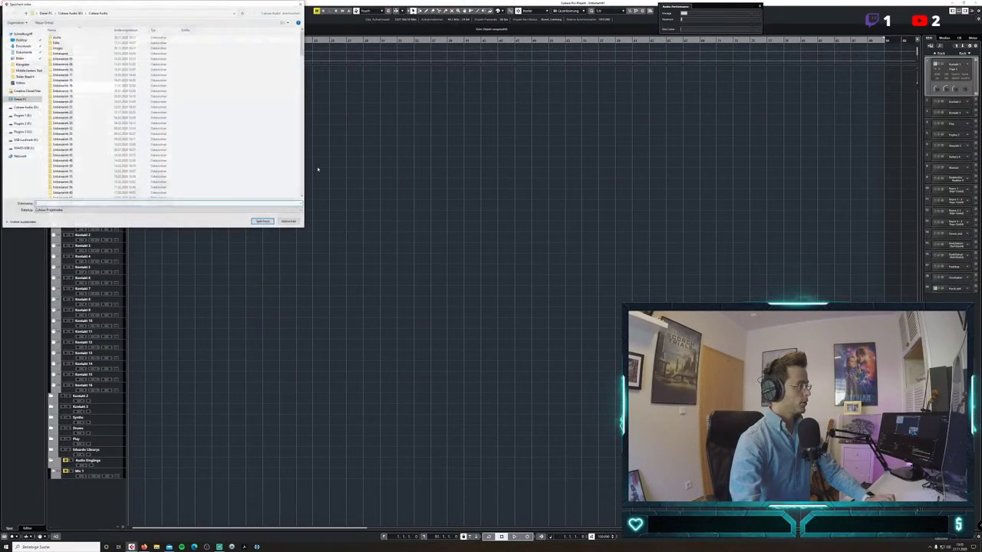
{"action": "left_click", "coordinate": [25, 106]}
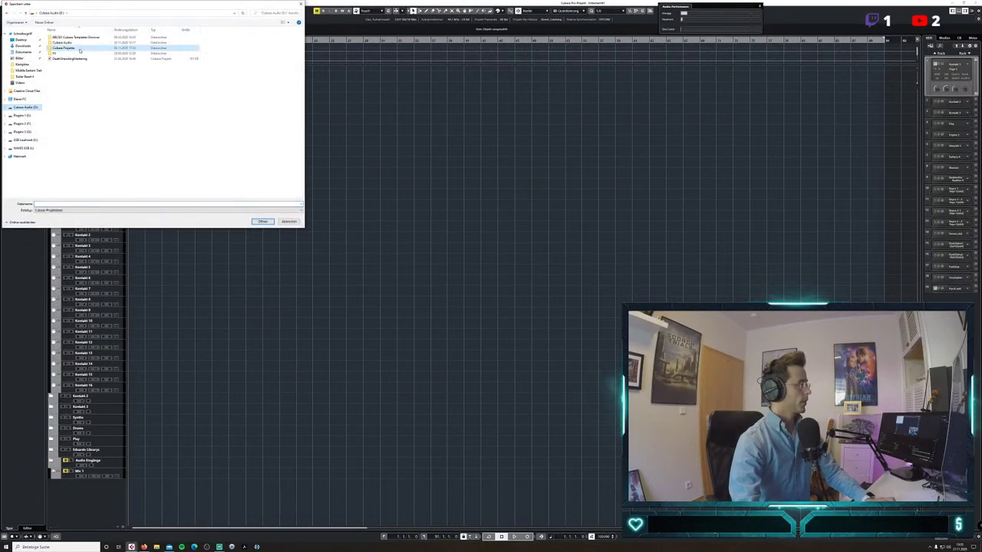
{"action": "double_click", "coordinate": [63, 47]}
{"action": "double_click", "coordinate": [67, 169]}
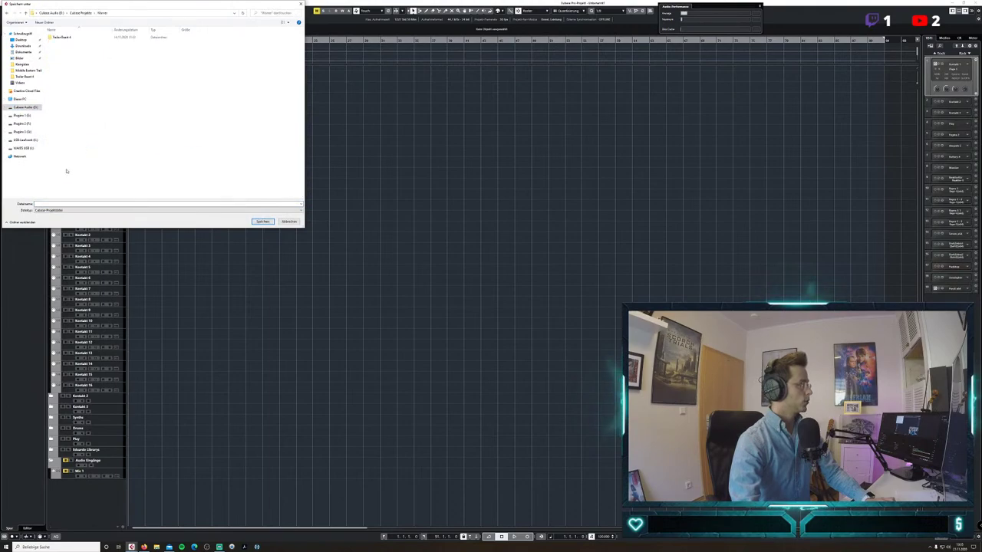
{"action": "double_click", "coordinate": [62, 37]}
{"action": "left_click", "coordinate": [50, 23]}
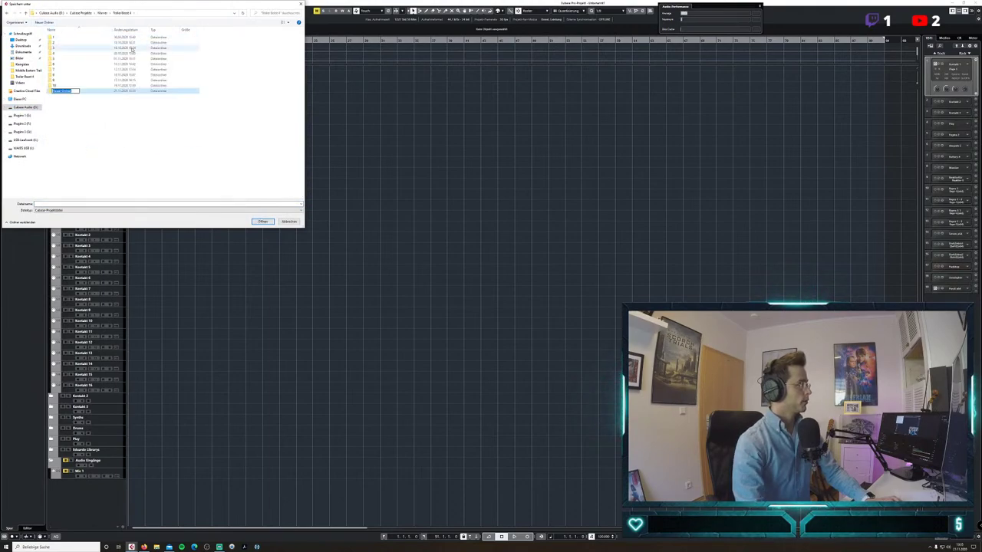
{"action": "key", "text": "Return"}
{"action": "key", "text": "Return"}
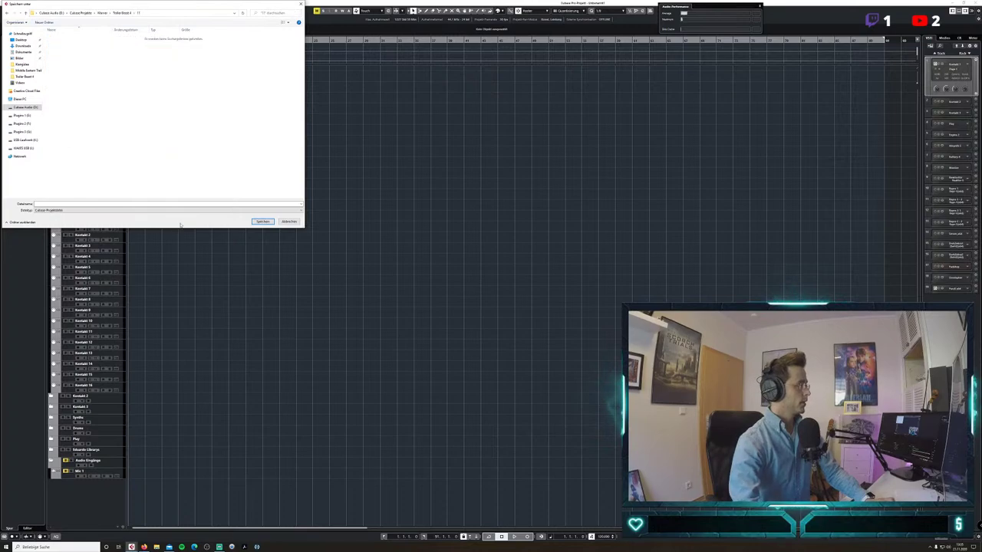
Save the project in the new folder under the file name 11.
{"action": "left_click", "coordinate": [168, 205]}
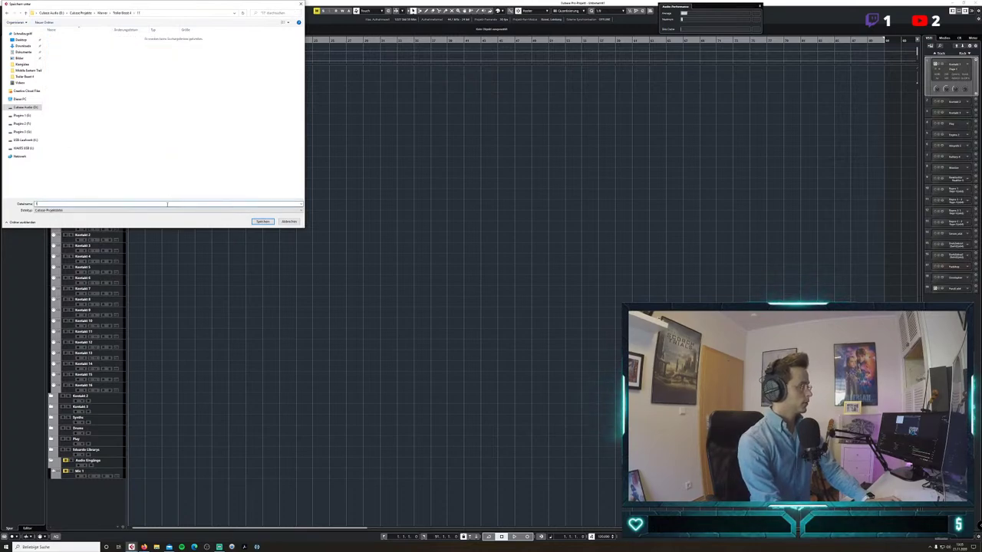
{"action": "type", "text": "11"}
{"action": "key", "text": "Return"}
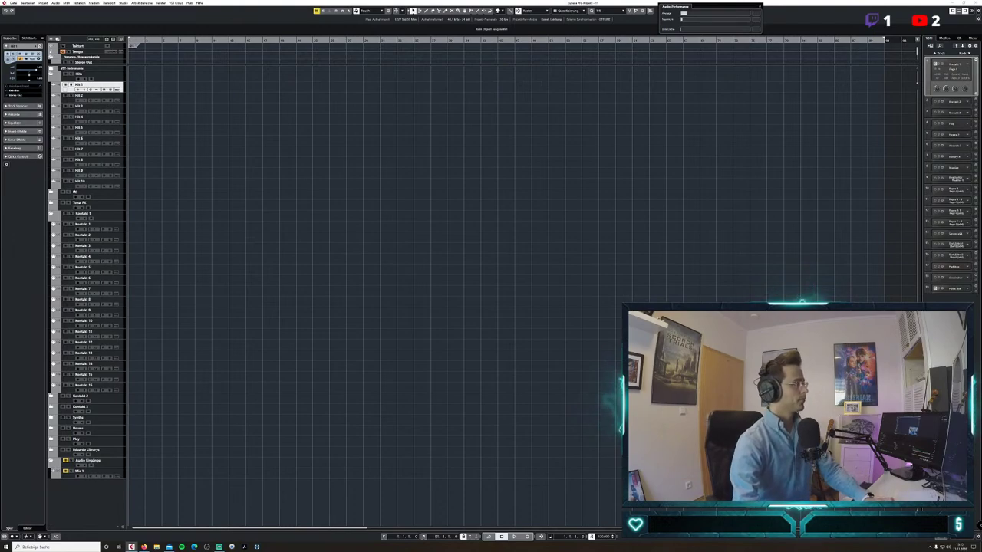
Collapse the Kontakt 1 folder and import the first hit sample from FX > Eigene Fx > Hits onto the Hit 1 track.
{"action": "left_click", "coordinate": [52, 213]}
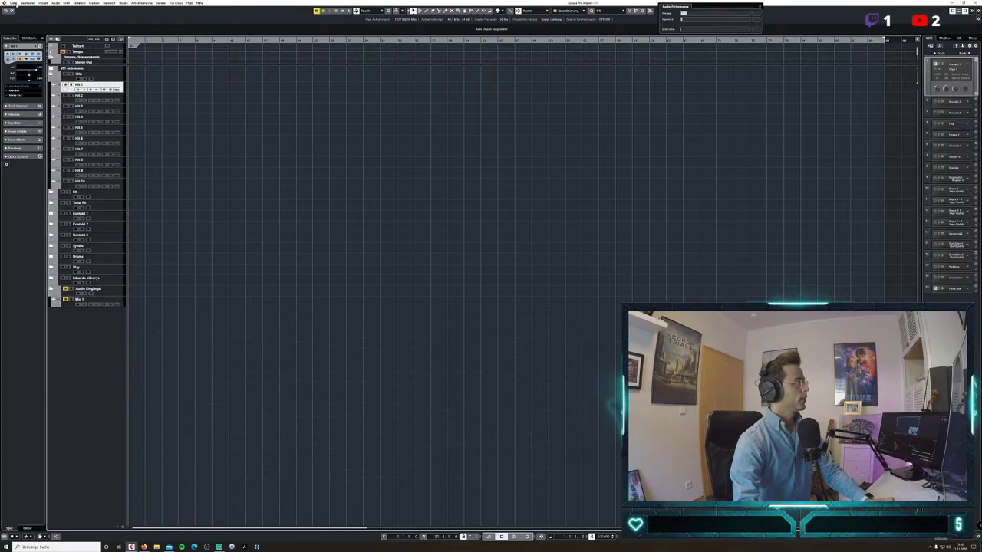
{"action": "left_click", "coordinate": [12, 3]}
{"action": "left_click", "coordinate": [100, 77]}
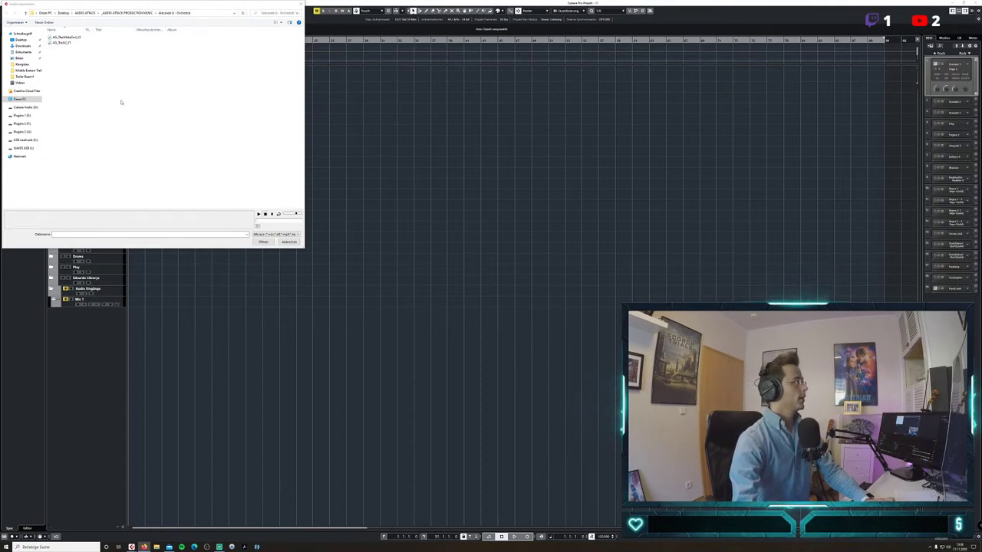
{"action": "left_click", "coordinate": [36, 109]}
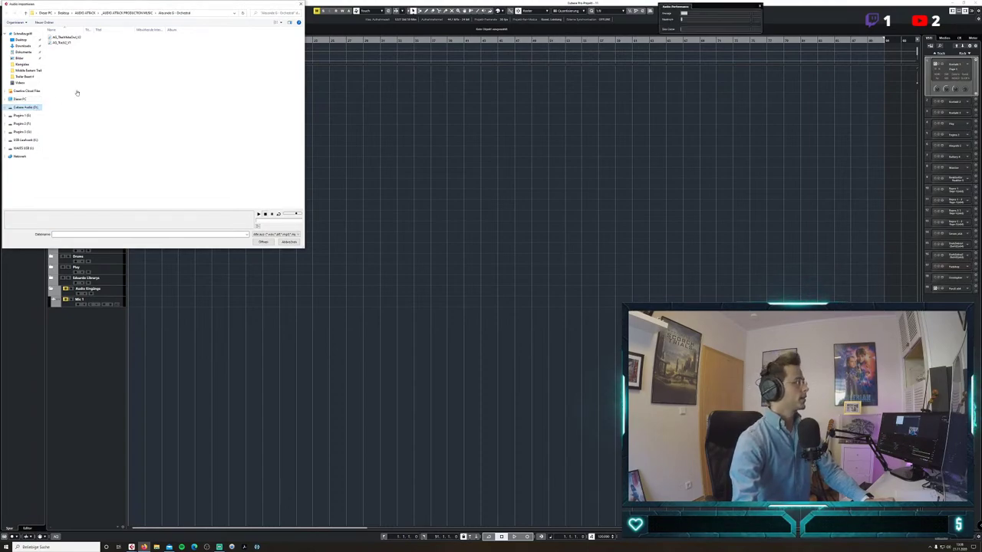
{"action": "double_click", "coordinate": [69, 54]}
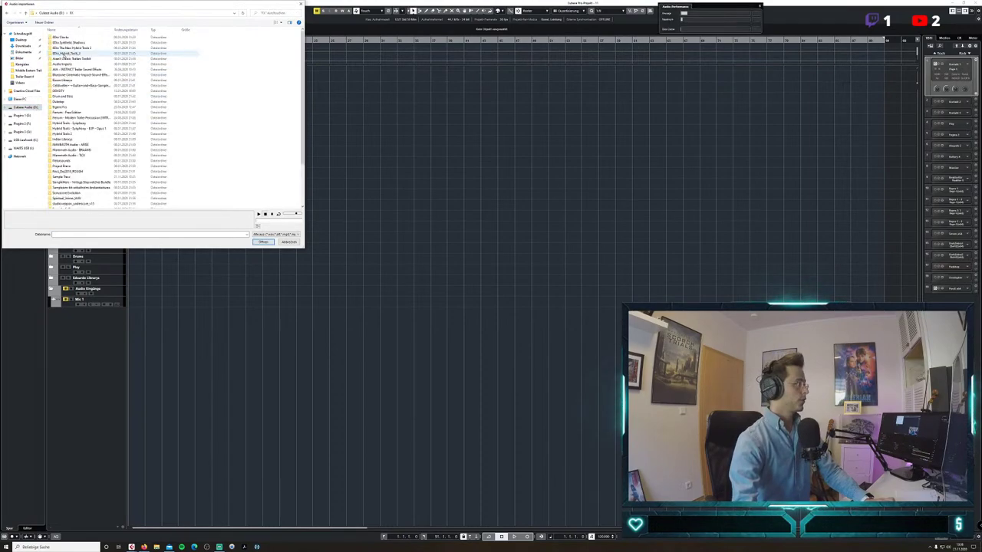
{"action": "double_click", "coordinate": [69, 107]}
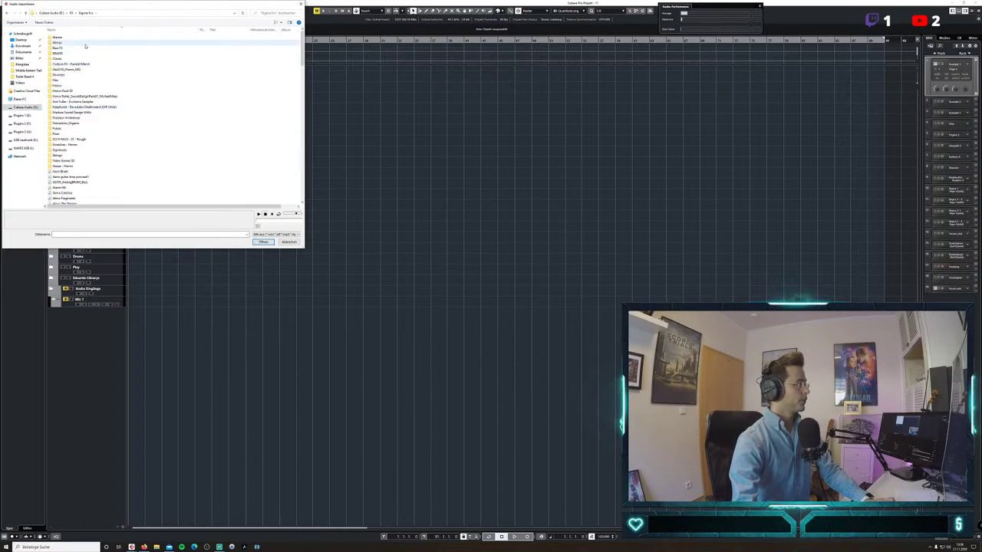
{"action": "double_click", "coordinate": [127, 81]}
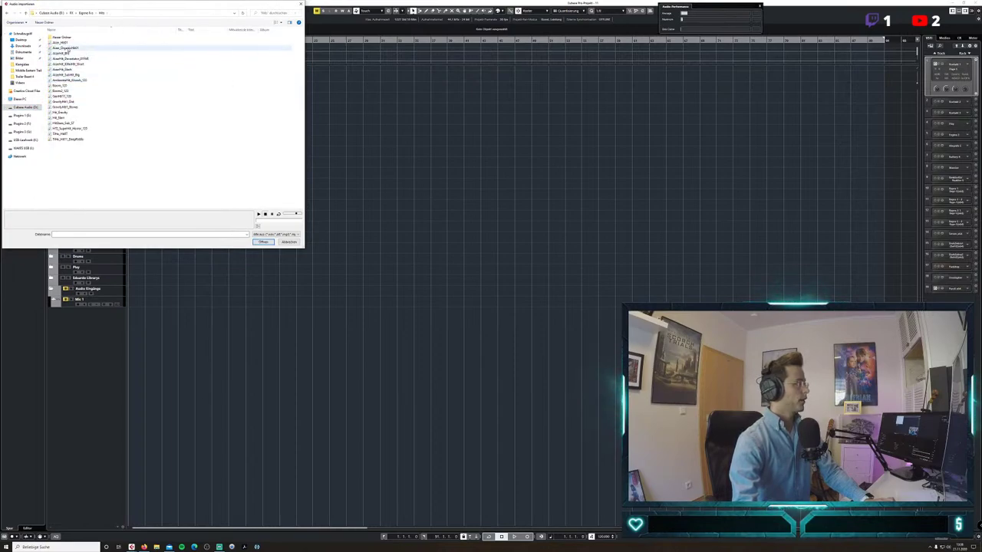
{"action": "left_click", "coordinate": [65, 42]}
{"action": "left_click", "coordinate": [263, 243]}
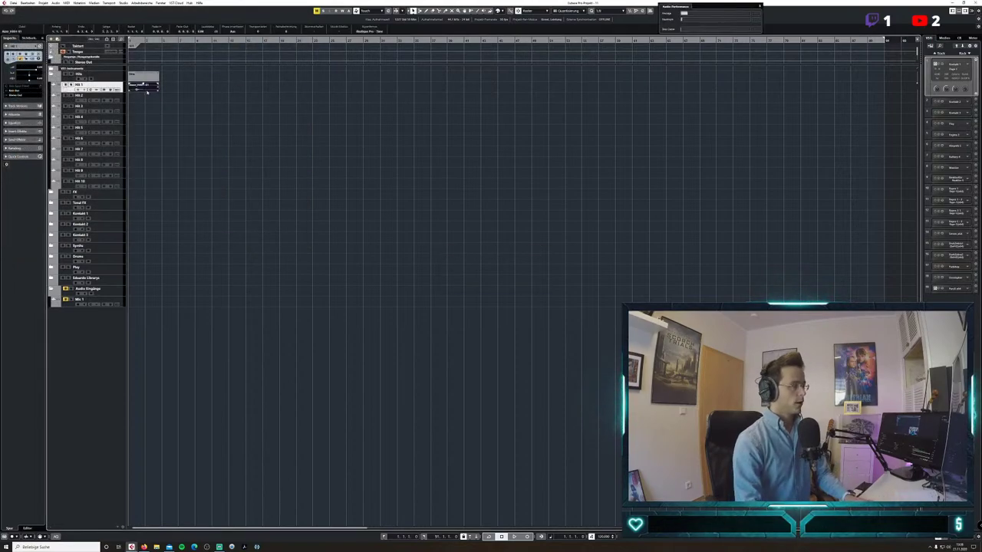
Audition the imported hit and enable musical mode for its clip in the Pool.
{"action": "key", "text": "space"}
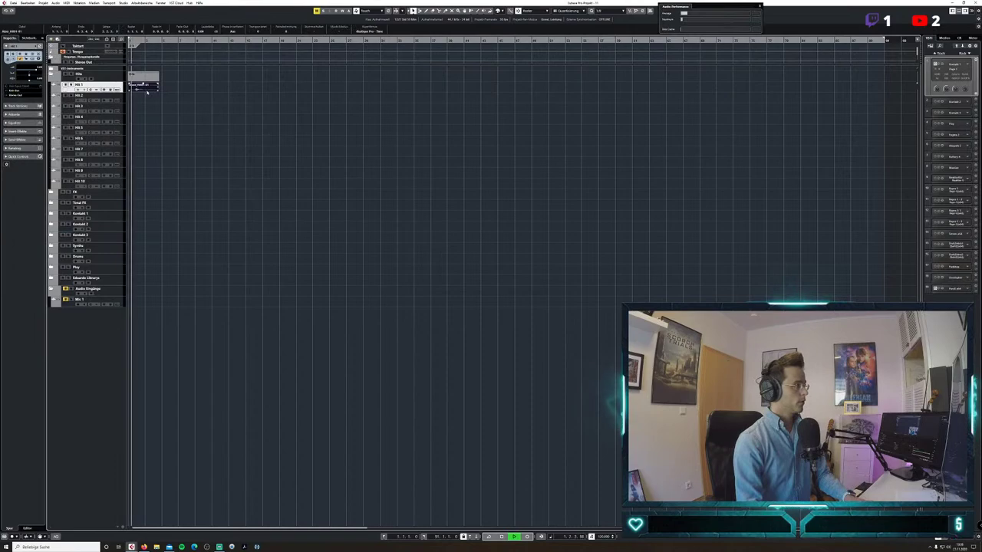
{"action": "key", "text": "space"}
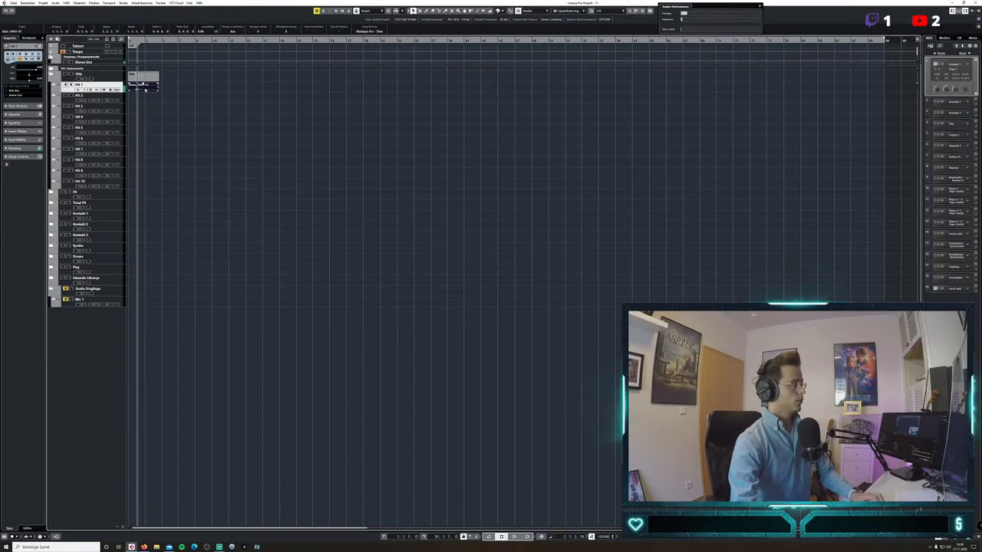
{"action": "key", "text": "ctrl+p"}
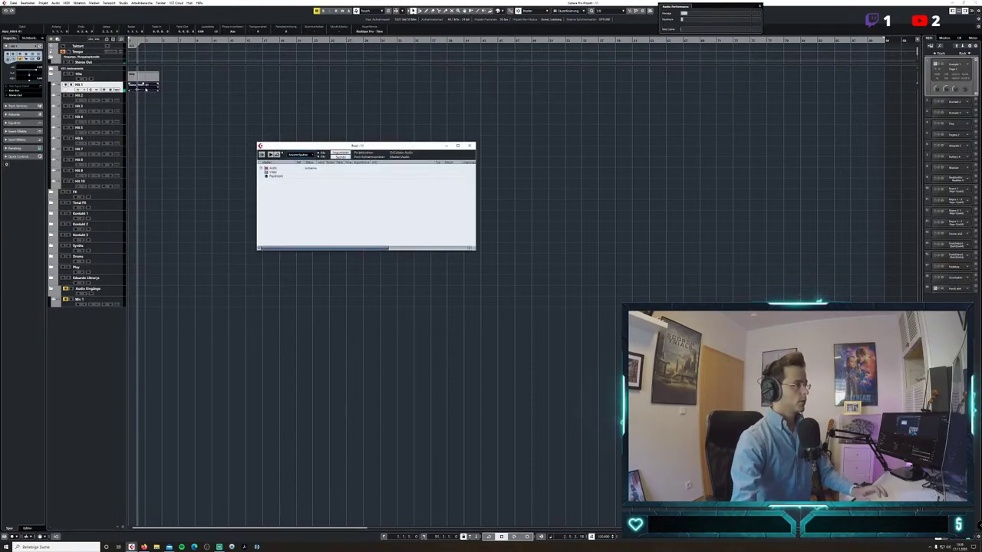
{"action": "left_click", "coordinate": [261, 168]}
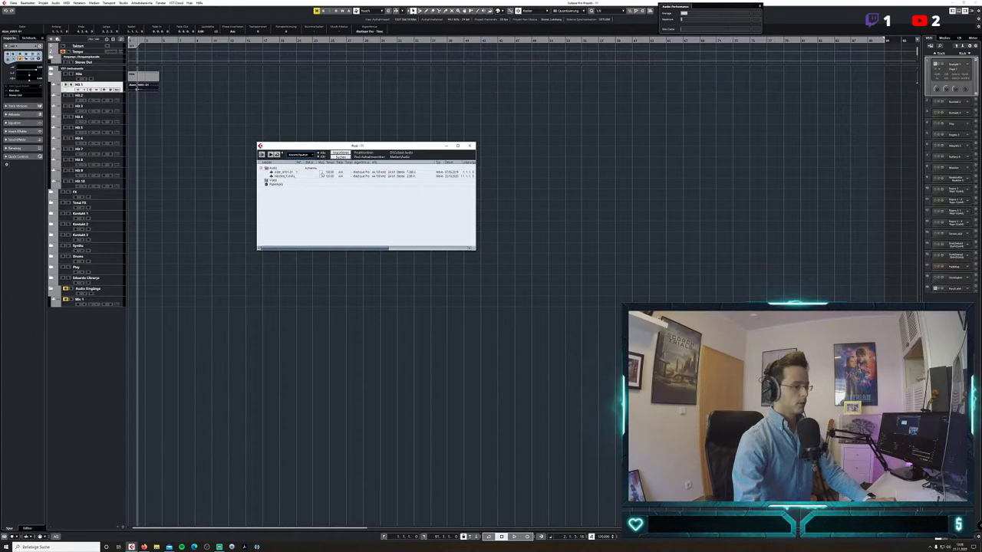
{"action": "left_click", "coordinate": [321, 172]}
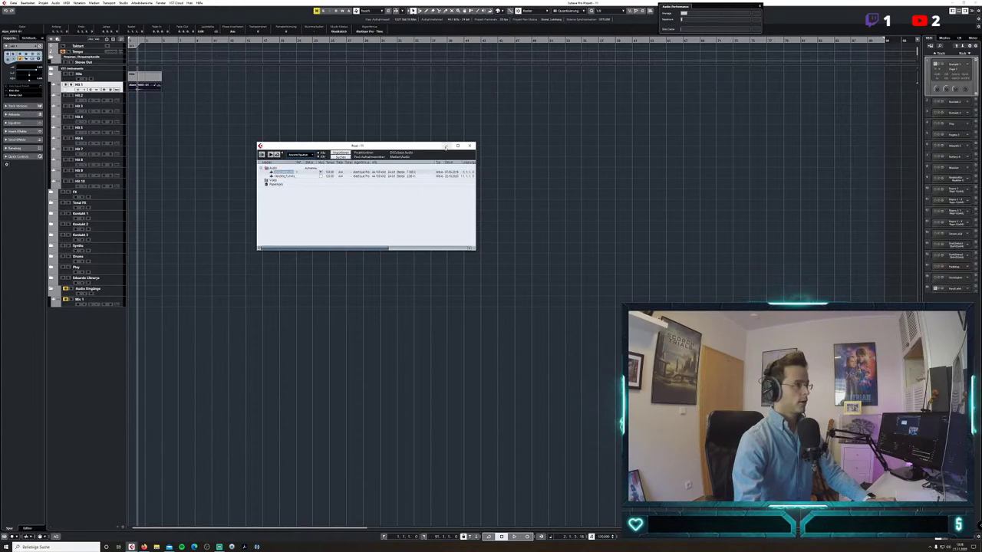
{"action": "left_click", "coordinate": [470, 146]}
Play the hit again, shorten its event to about three bars and set the snap grid to Takt.
{"action": "key", "text": "space"}
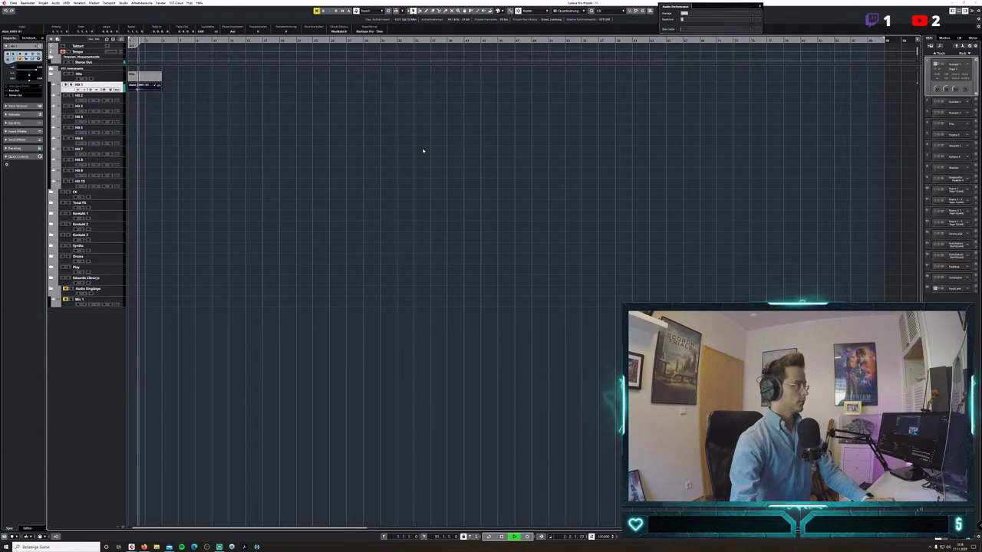
{"action": "key", "text": "space"}
{"action": "left_click_drag", "start_coordinate": [161, 90], "coordinate": [154, 90]}
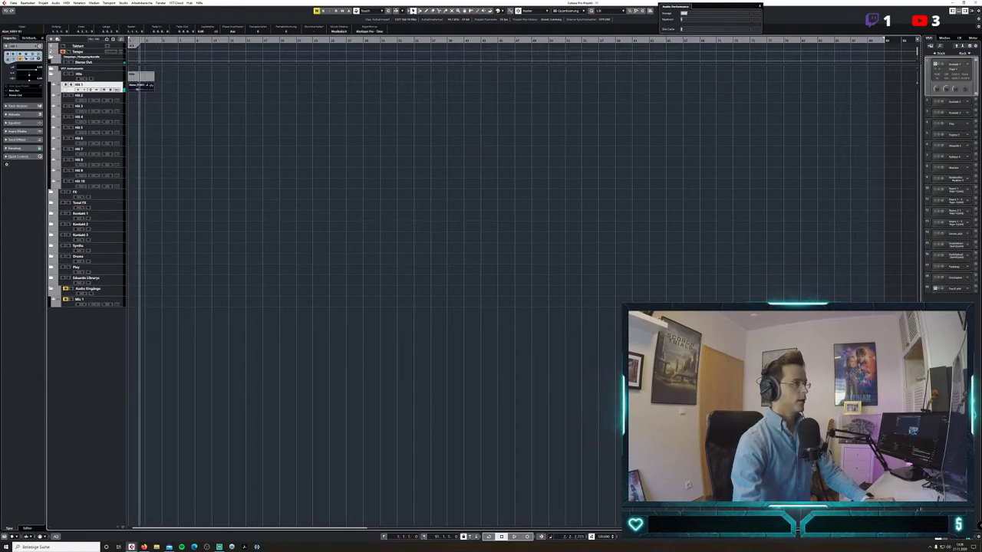
{"action": "left_click", "coordinate": [564, 12]}
{"action": "left_click", "coordinate": [568, 18]}
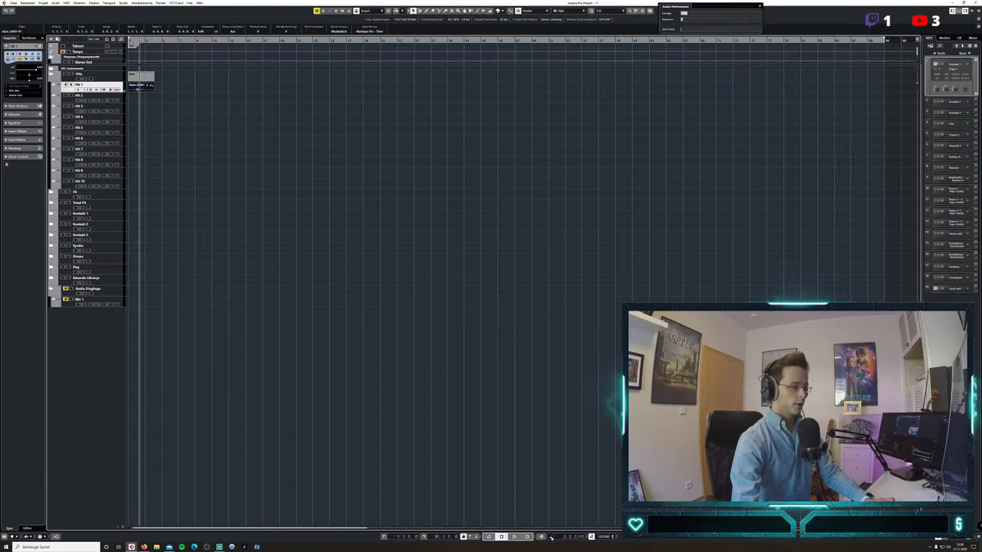
Set the right locator to 1:30 using a seconds display with a 1000 ms grid, and return the display to bars and beats.
{"action": "left_click", "coordinate": [550, 537]}
{"action": "left_click", "coordinate": [564, 520]}
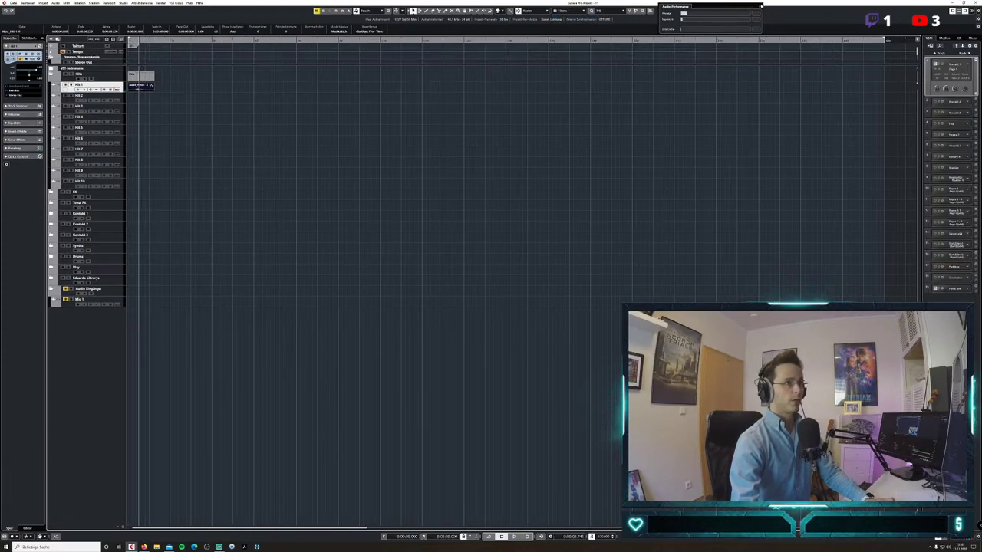
{"action": "left_click_drag", "start_coordinate": [883, 40], "coordinate": [504, 54]}
{"action": "left_click", "coordinate": [576, 11]}
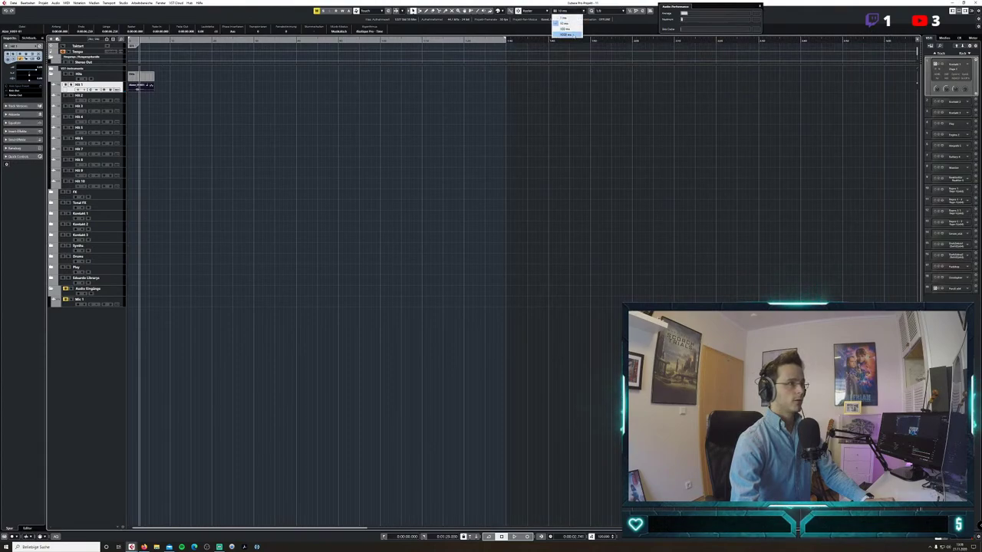
{"action": "left_click", "coordinate": [566, 34]}
{"action": "left_click_drag", "start_coordinate": [505, 40], "coordinate": [493, 40]}
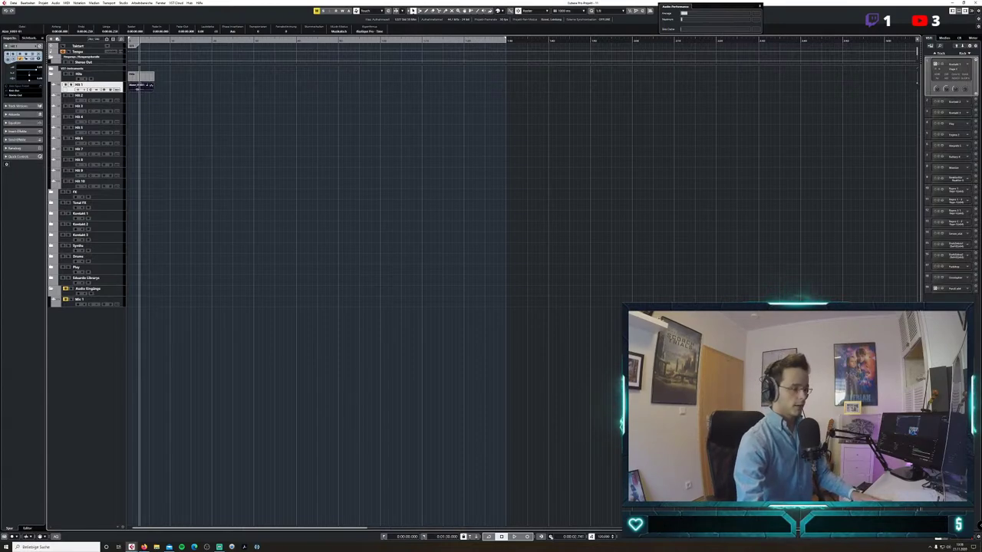
{"action": "left_click", "coordinate": [549, 536]}
{"action": "left_click", "coordinate": [568, 516]}
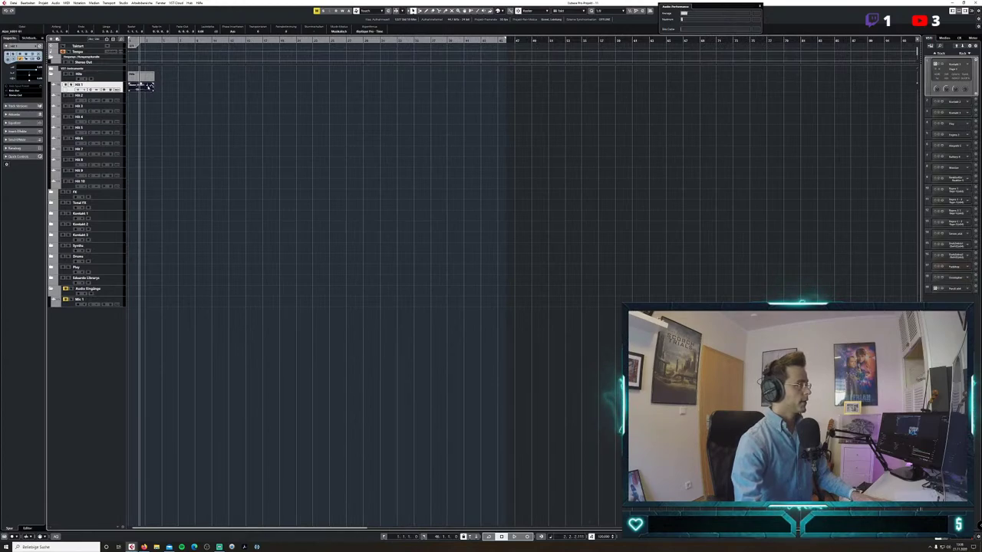
Repeat the hit every two bars, alternating between the Hit 1 and Hit 2 tracks, and delete the surplus copies past the right locator.
{"action": "mouse_move", "coordinate": [151, 89]}
{"action": "left_mouse_down"}
{"action": "mouse_move", "coordinate": [155, 104]}
{"action": "mouse_move", "coordinate": [135, 90]}
{"action": "mouse_move", "coordinate": [194, 90]}
{"action": "mouse_move", "coordinate": [176, 91]}
{"action": "left_mouse_up"}
{"action": "mouse_move", "coordinate": [234, 119]}
{"action": "left_mouse_down"}
{"action": "mouse_move", "coordinate": [138, 86]}
{"action": "mouse_move", "coordinate": [206, 89]}
{"action": "left_mouse_up"}
{"action": "left_click_drag", "start_coordinate": [305, 113], "coordinate": [136, 80]}
{"action": "key", "text": "ctrl+d"}
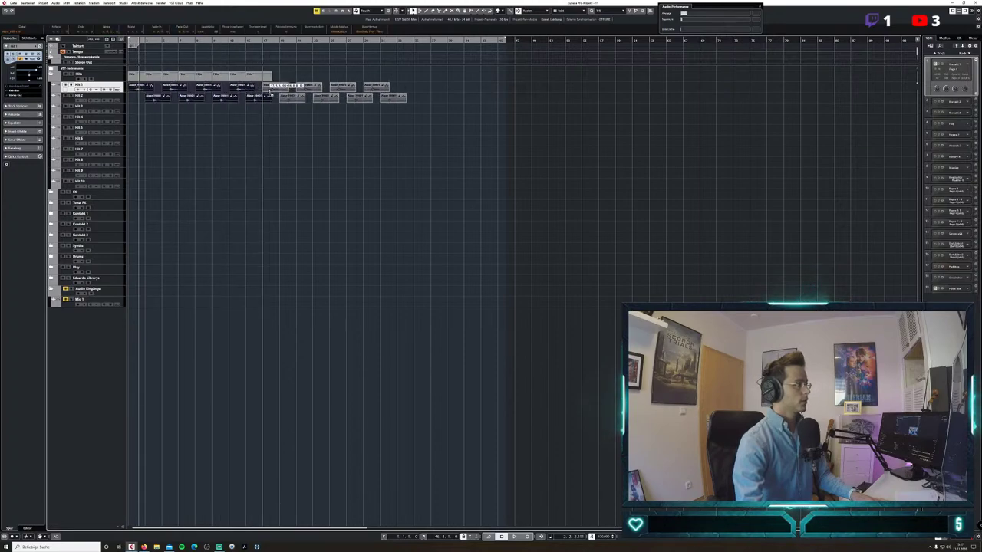
{"action": "key", "text": "ctrl+d"}
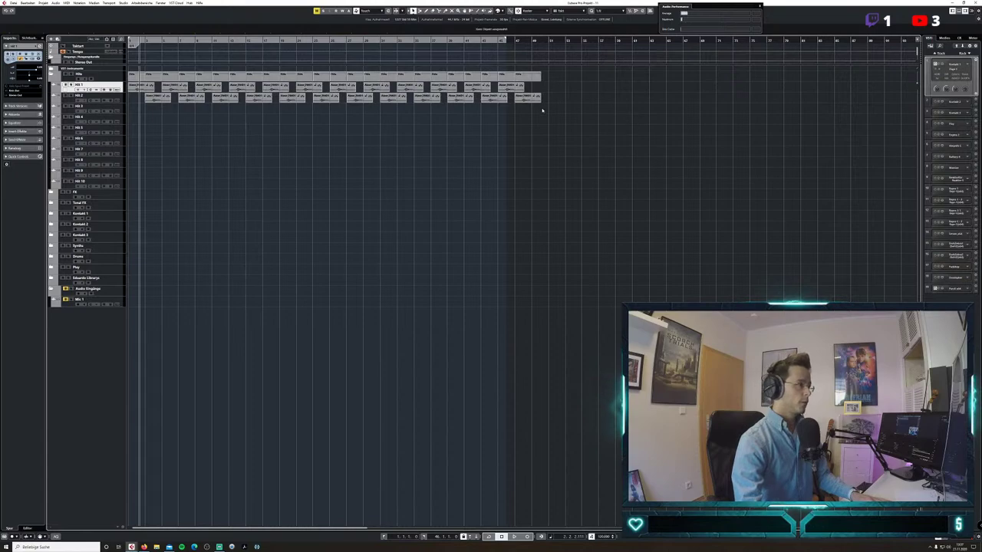
{"action": "left_click_drag", "start_coordinate": [541, 115], "coordinate": [511, 88]}
{"action": "key", "text": "Delete"}
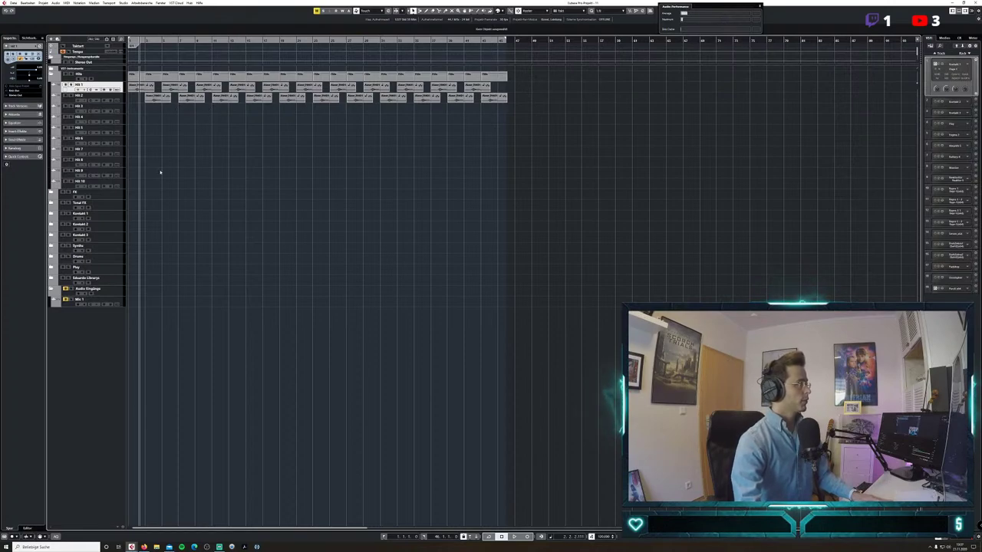
Expand the FX folder and import the SubHit_Arcade sample from the Downer folder onto the FX 1 track.
{"action": "left_click", "coordinate": [52, 192]}
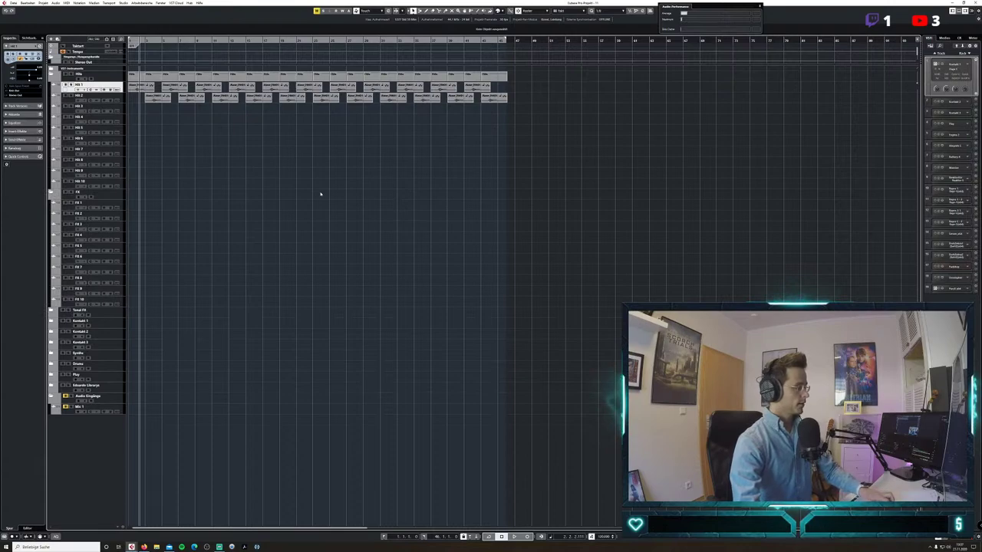
{"action": "left_click", "coordinate": [73, 205]}
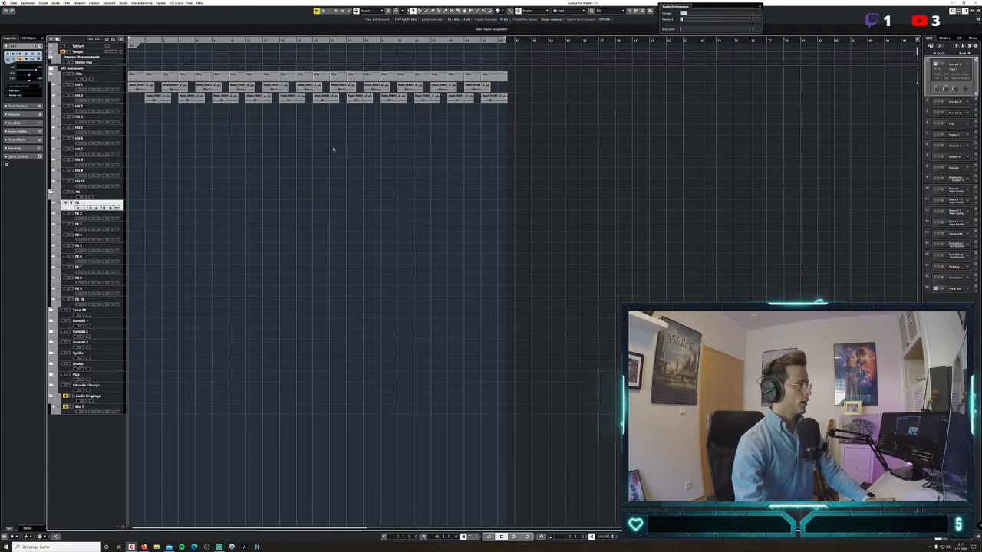
{"action": "left_click", "coordinate": [14, 3]}
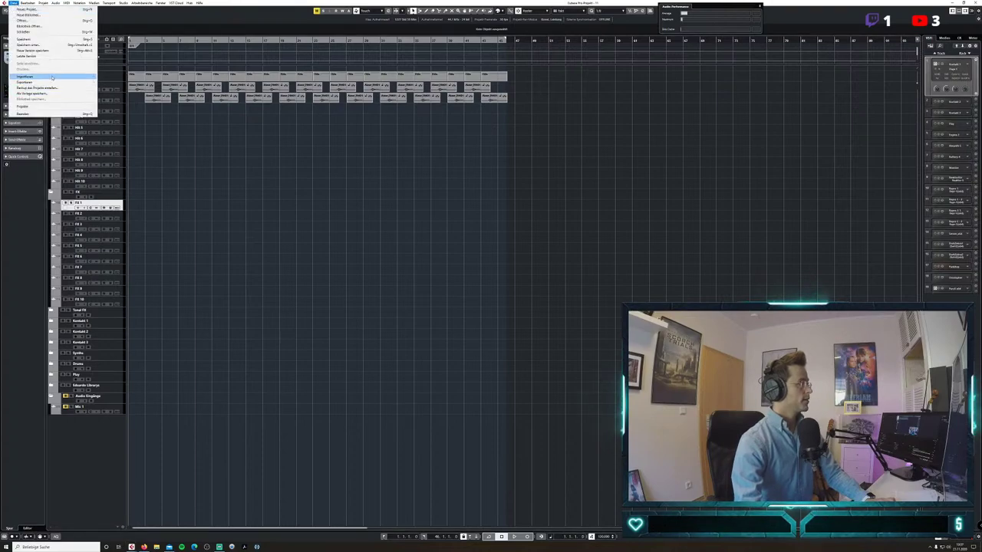
{"action": "mouse_move", "coordinate": [53, 76]}
{"action": "left_click", "coordinate": [115, 77]}
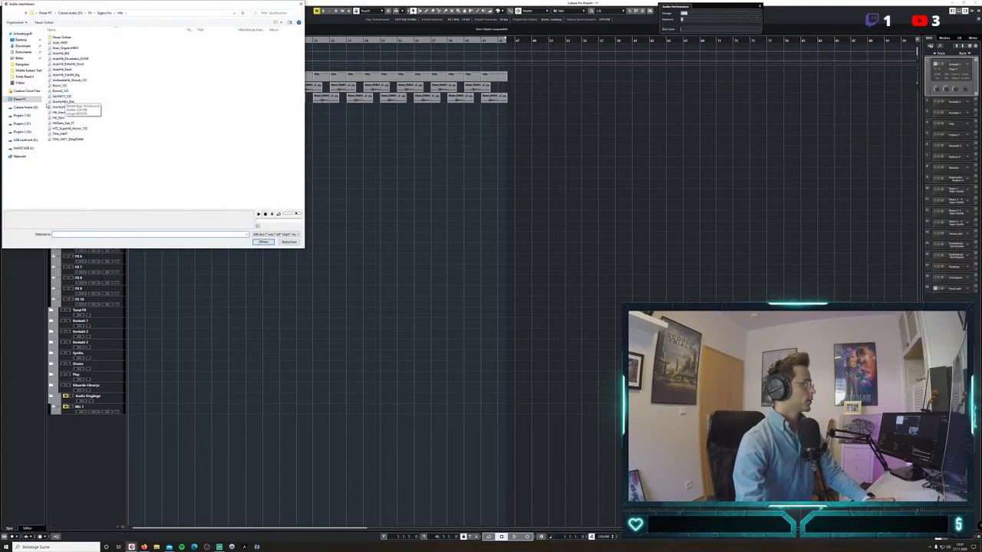
{"action": "left_click", "coordinate": [31, 108]}
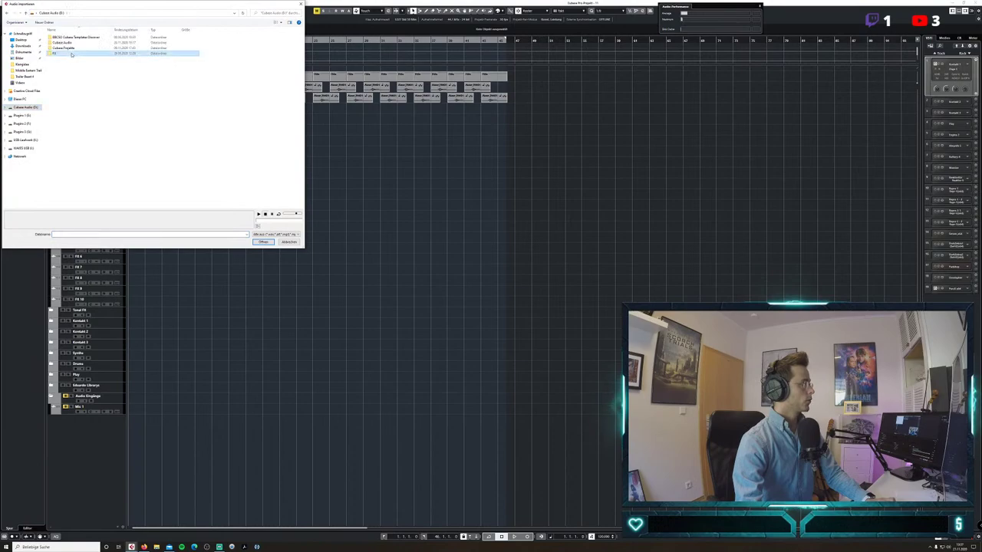
{"action": "double_click", "coordinate": [65, 54]}
{"action": "double_click", "coordinate": [61, 107]}
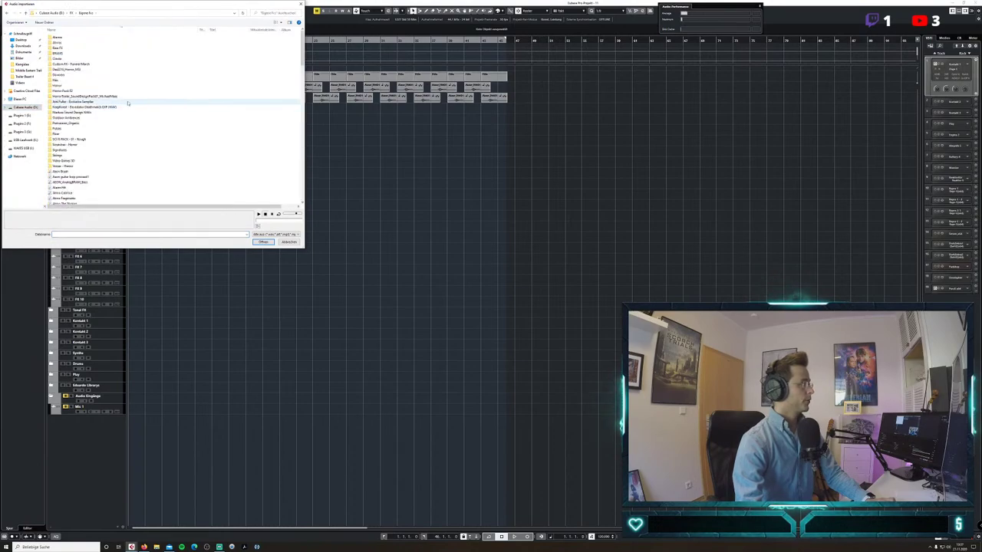
{"action": "double_click", "coordinate": [66, 76]}
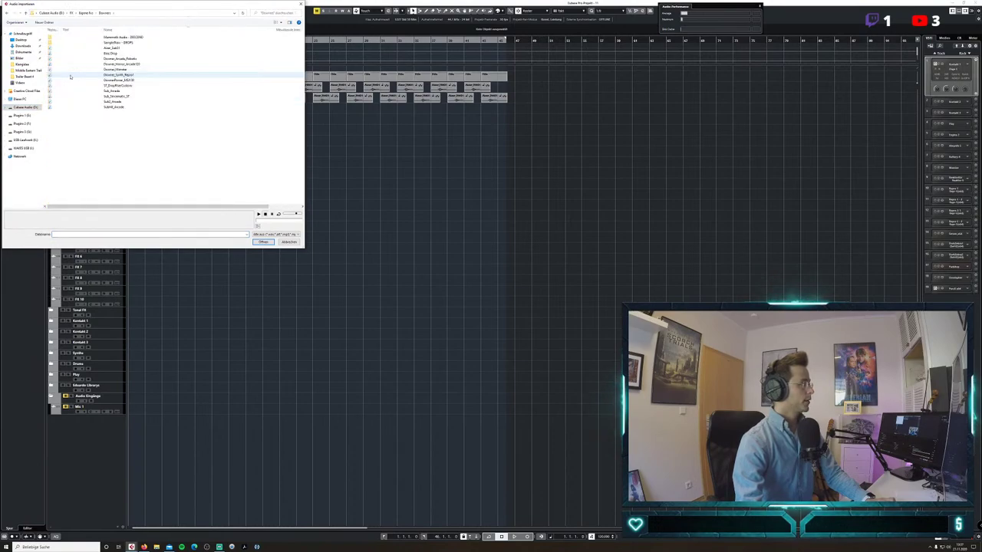
{"action": "left_click", "coordinate": [127, 107]}
{"action": "left_click", "coordinate": [262, 242]}
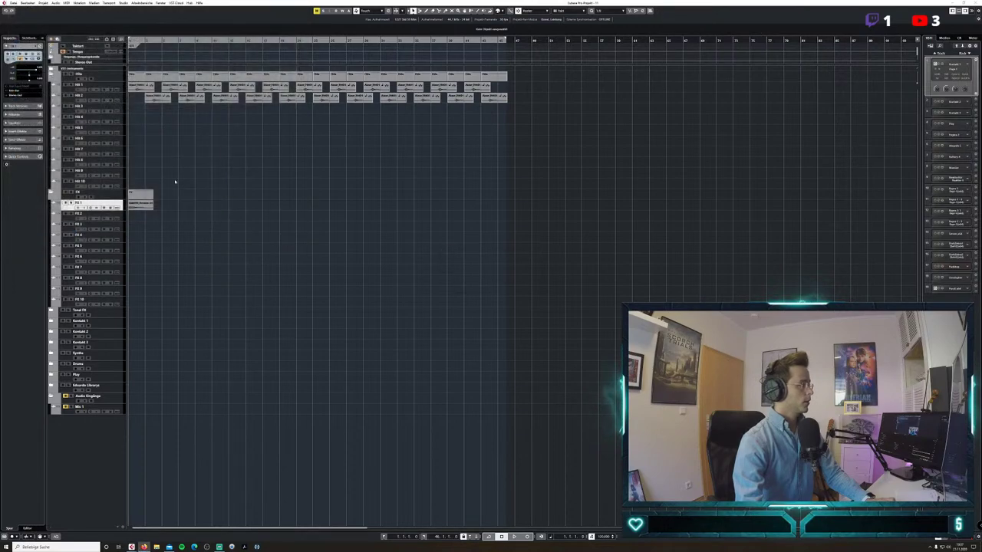
Move the imported sub hit to bar 11 on the FX 1 track and rename that track Downer.
{"action": "left_click_drag", "start_coordinate": [139, 205], "coordinate": [224, 216]}
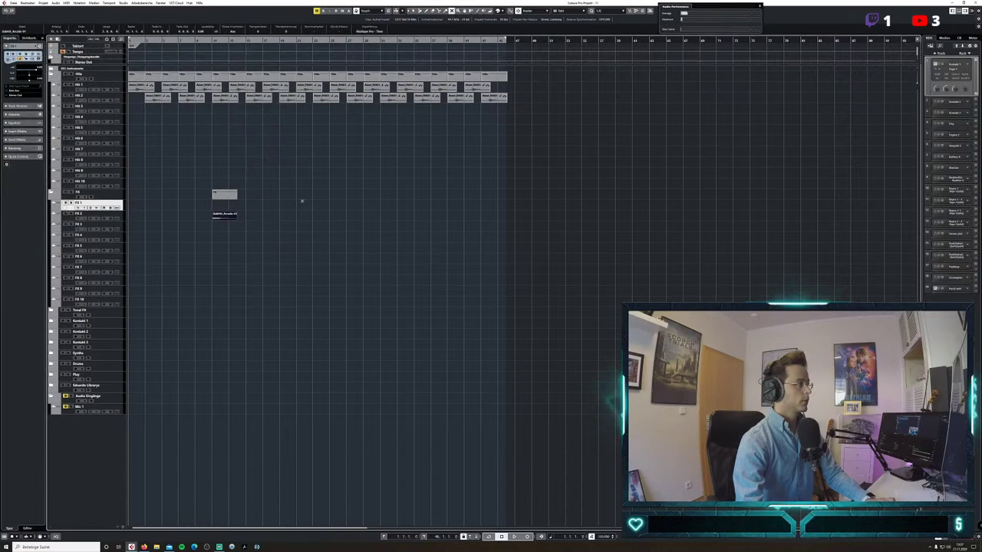
{"action": "left_click", "coordinate": [227, 214]}
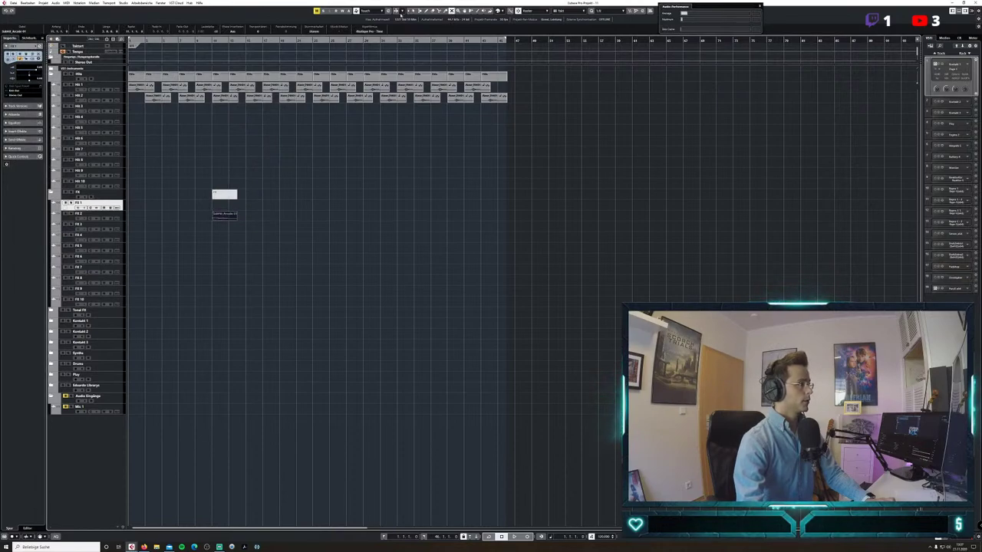
{"action": "left_click_drag", "start_coordinate": [218, 216], "coordinate": [218, 203]}
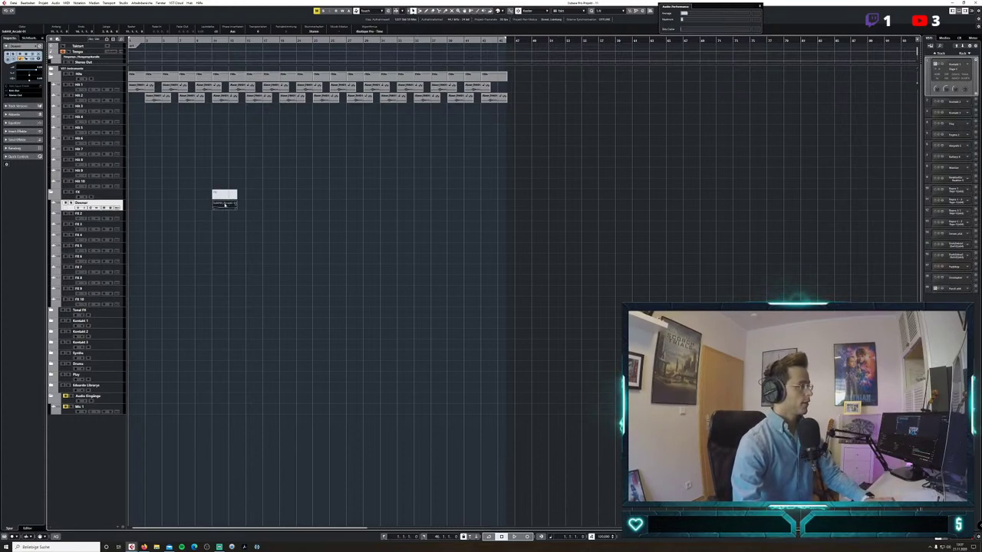
Rename the FX 2 track Riser and import the Riser_Hybrid sample from the Riser folder onto it.
{"action": "double_click", "coordinate": [83, 214]}
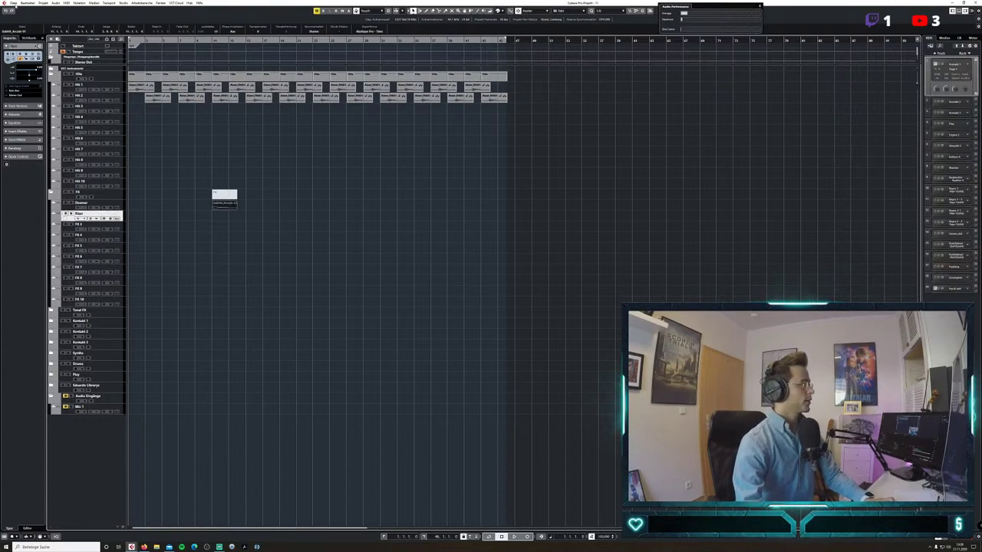
{"action": "left_click", "coordinate": [12, 3]}
{"action": "mouse_move", "coordinate": [69, 71]}
{"action": "left_click", "coordinate": [122, 75]}
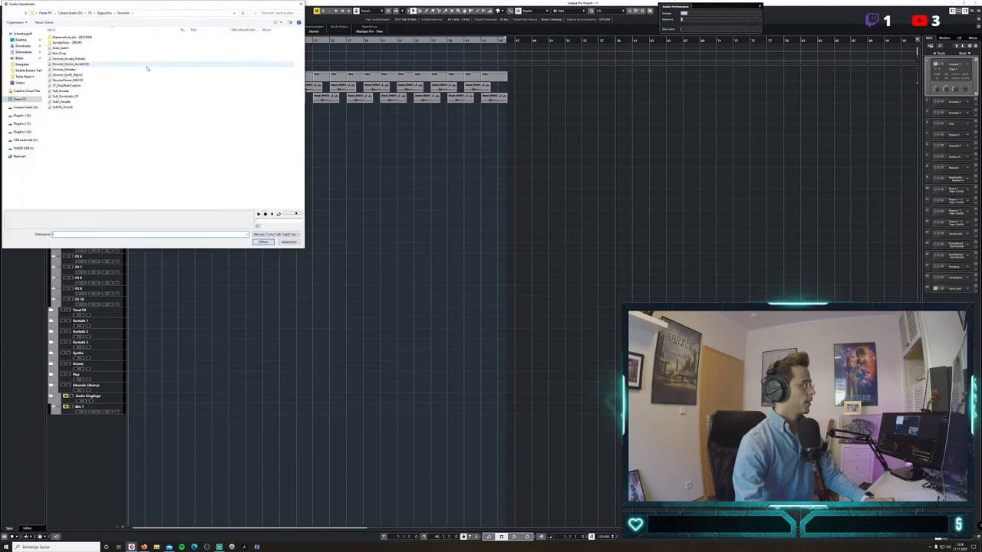
{"action": "left_click", "coordinate": [105, 13]}
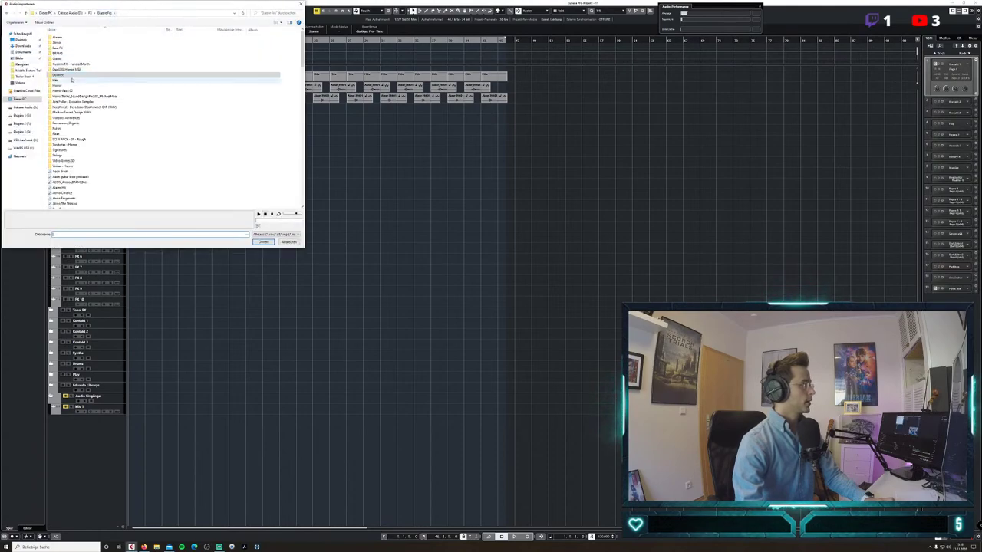
{"action": "left_click", "coordinate": [70, 134]}
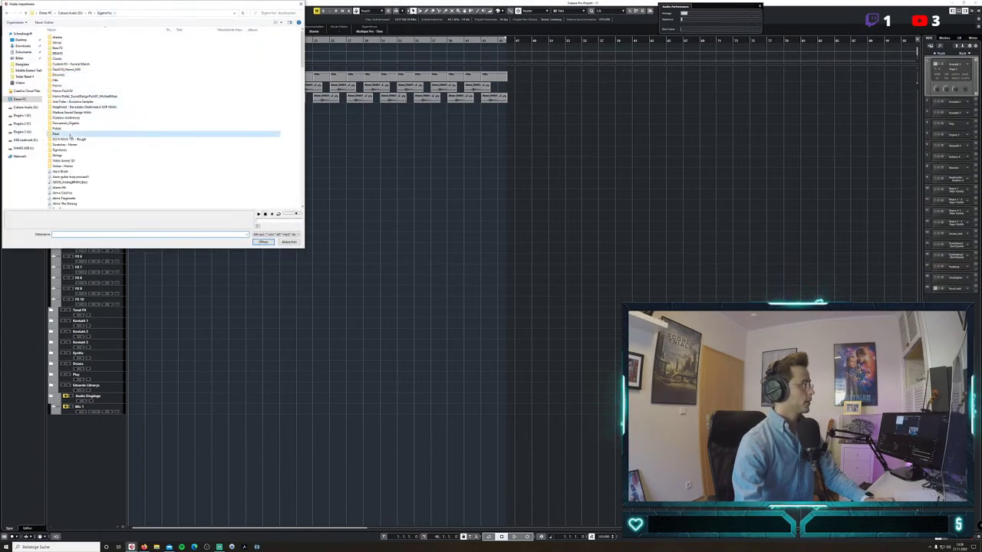
{"action": "double_click", "coordinate": [70, 134]}
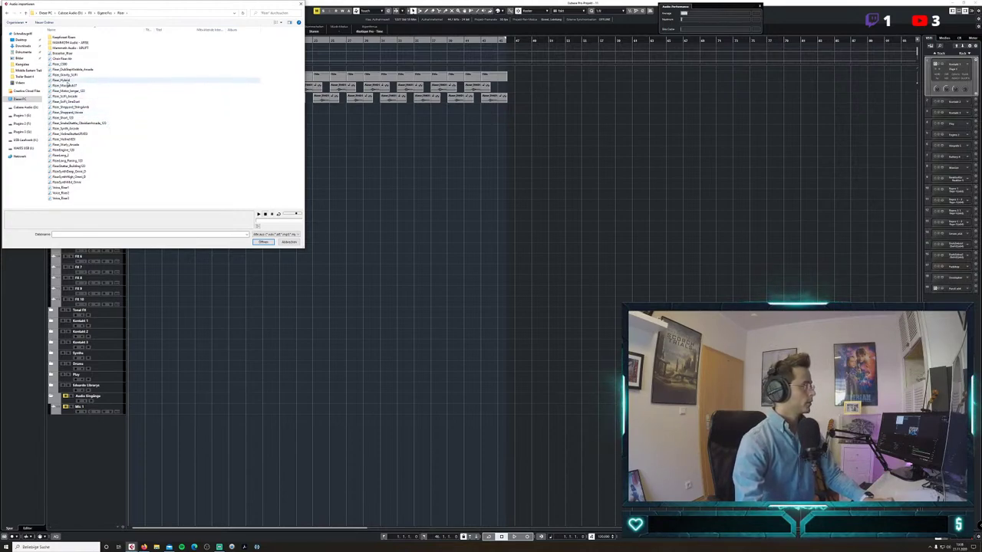
{"action": "double_click", "coordinate": [62, 80]}
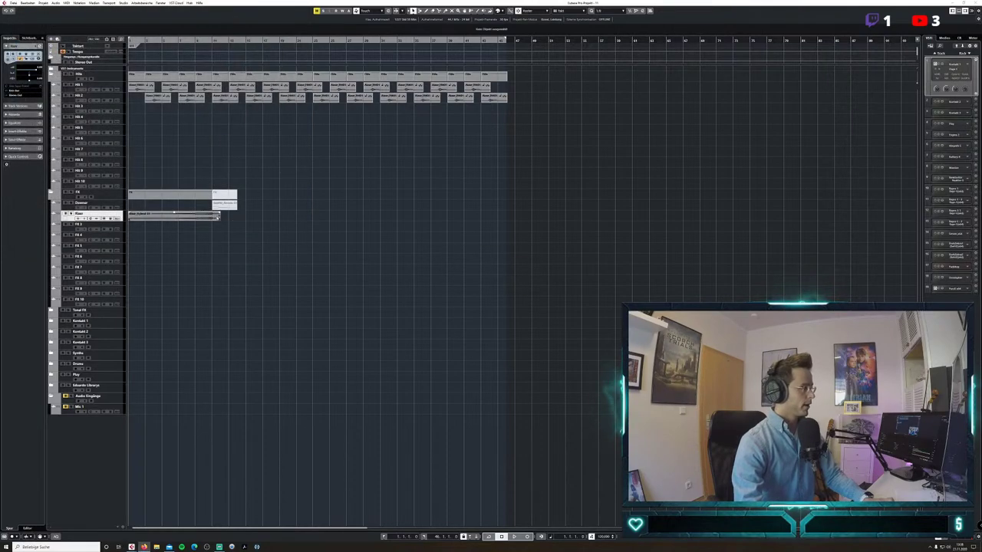
Trim the riser event to run from bar 5 to bar 11, where the sub hit starts, and give it a fade-in.
{"action": "left_click_drag", "start_coordinate": [220, 217], "coordinate": [207, 218]}
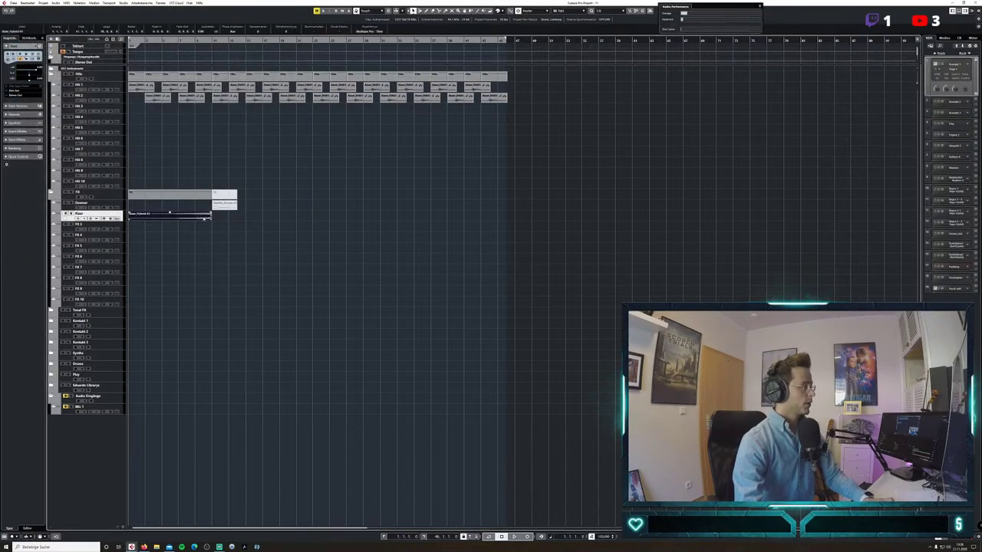
{"action": "left_click_drag", "start_coordinate": [129, 219], "coordinate": [210, 213]}
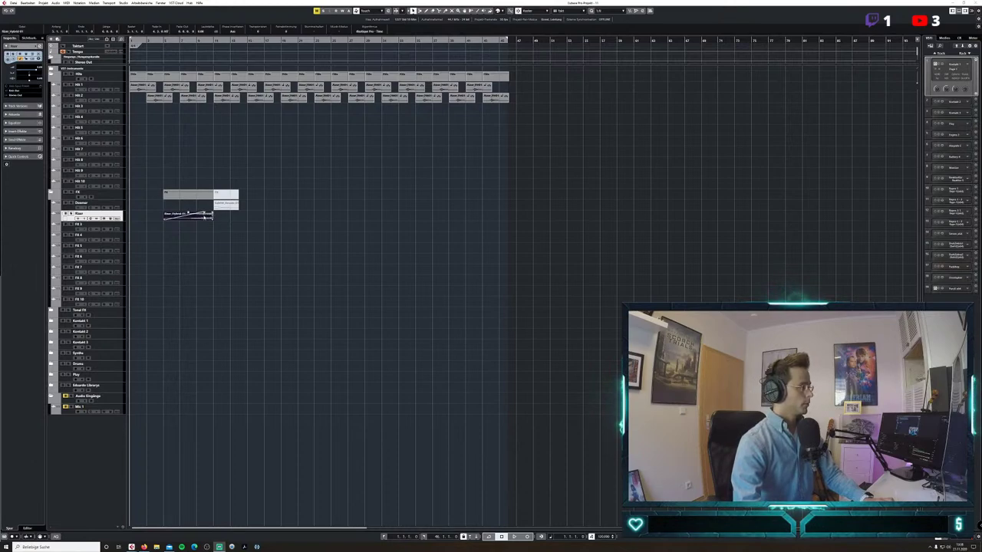
{"action": "left_click", "coordinate": [288, 216]}
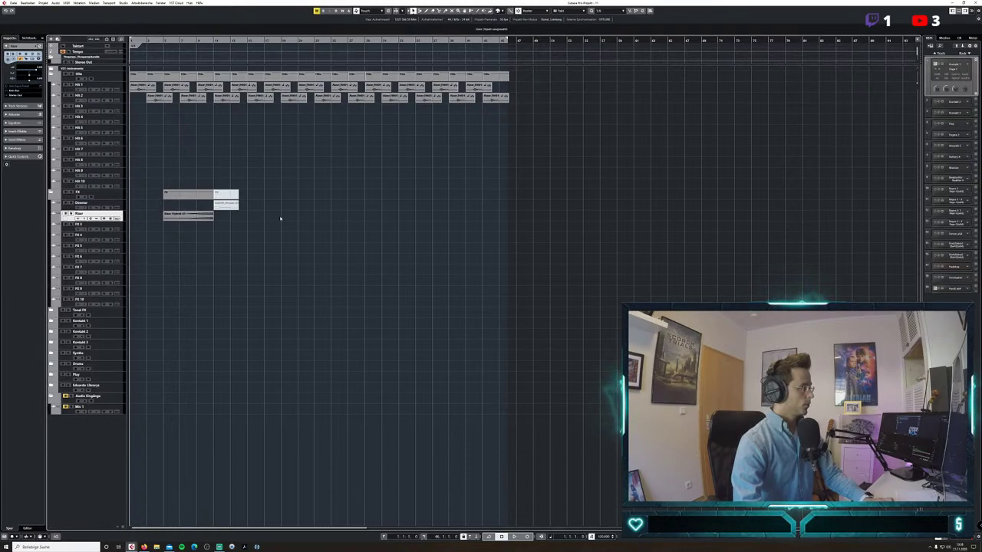
Move the FX 8, FX 9 and FX 10 tracks into a new folder named Scream.
{"action": "left_click", "coordinate": [52, 310]}
{"action": "left_click", "coordinate": [51, 311]}
{"action": "left_click", "coordinate": [119, 302]}
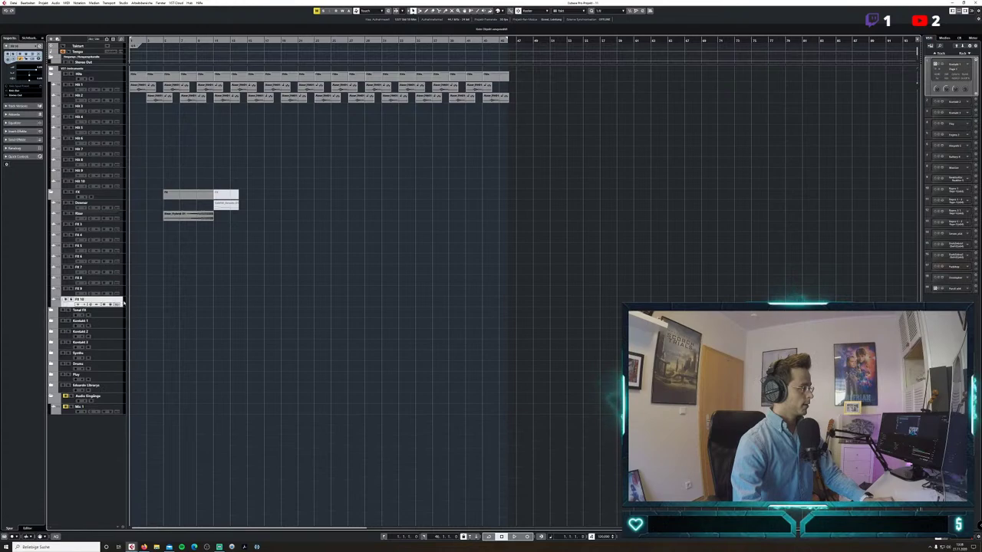
{"action": "left_click", "coordinate": [118, 291], "text": "shift"}
{"action": "left_click", "coordinate": [118, 280], "text": "shift"}
{"action": "right_click", "coordinate": [122, 282]}
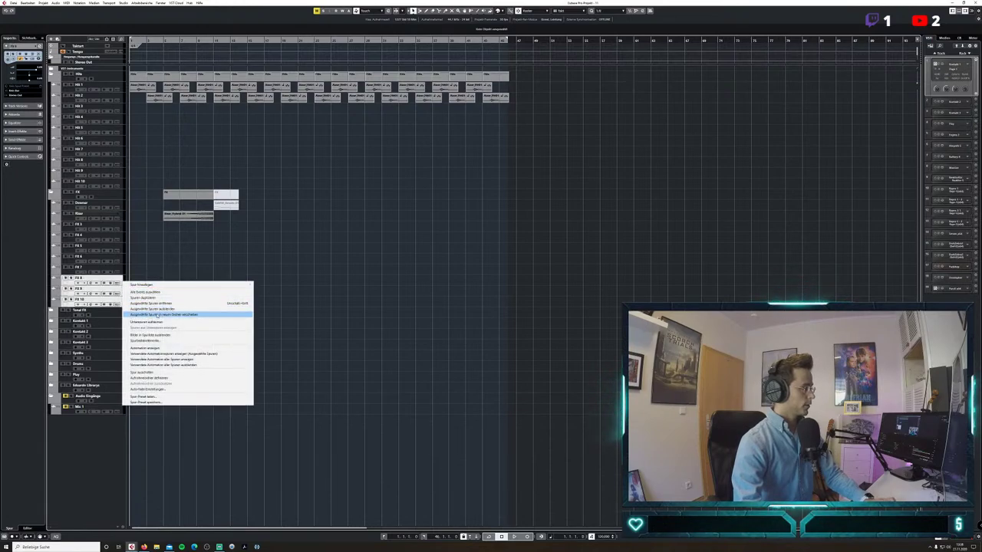
{"action": "left_click", "coordinate": [165, 314]}
{"action": "type", "text": "S"}
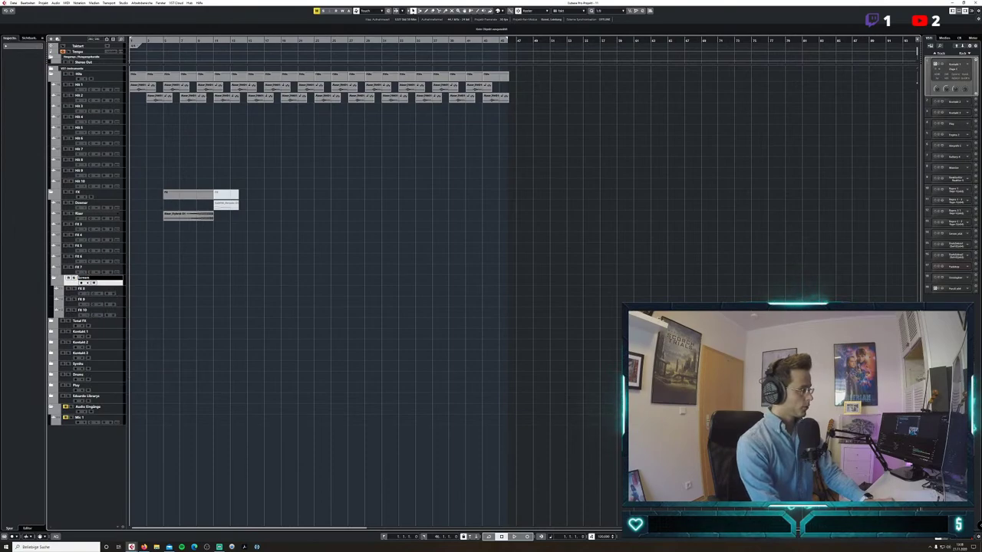
{"action": "key", "text": "Return"}
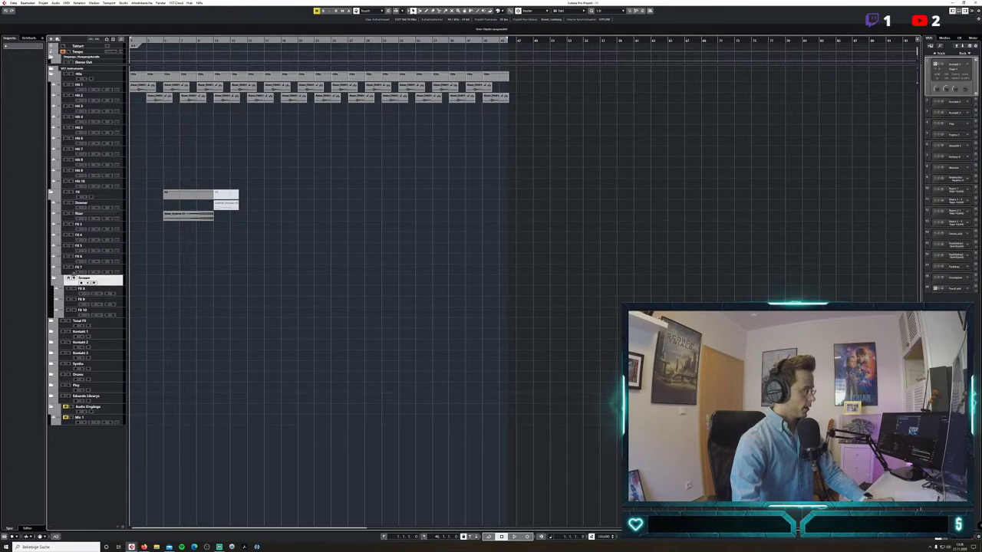
Move the FX 5, FX 6 and FX 7 tracks into a new folder named Brams.
{"action": "left_click", "coordinate": [73, 272], "text": "ctrl"}
{"action": "left_click", "coordinate": [72, 263], "text": "ctrl"}
{"action": "left_click", "coordinate": [72, 247], "text": "shift"}
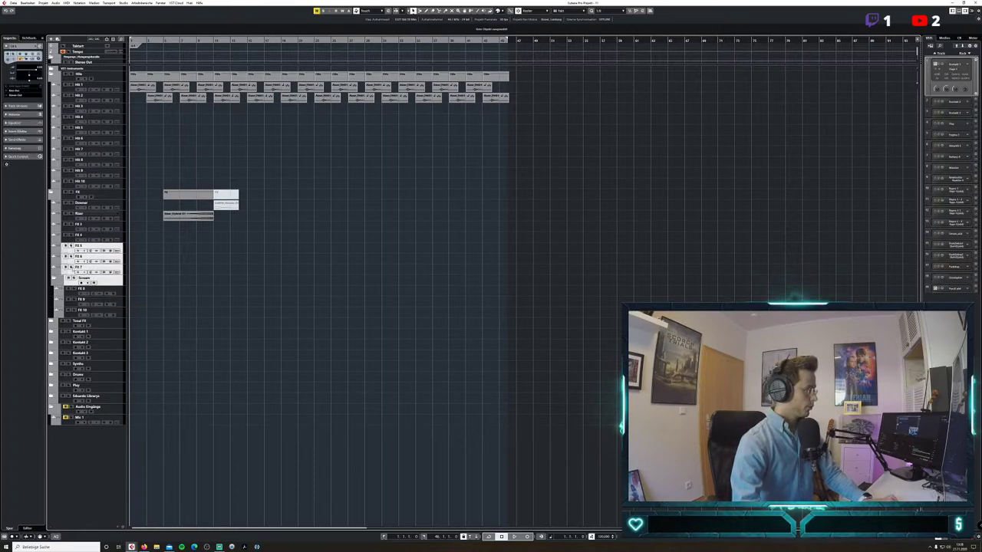
{"action": "right_click", "coordinate": [70, 254]}
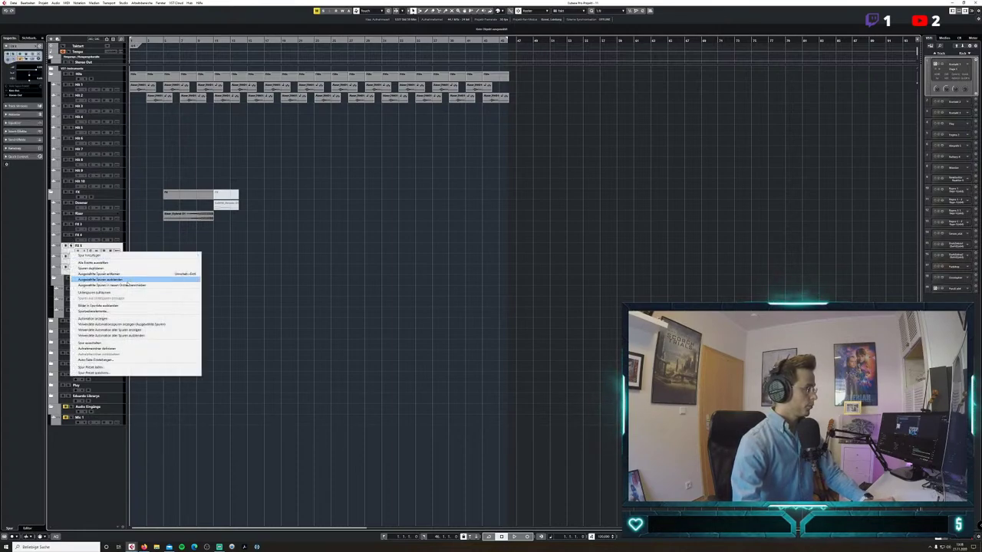
{"action": "left_click", "coordinate": [100, 284]}
{"action": "type", "text": "Brams"}
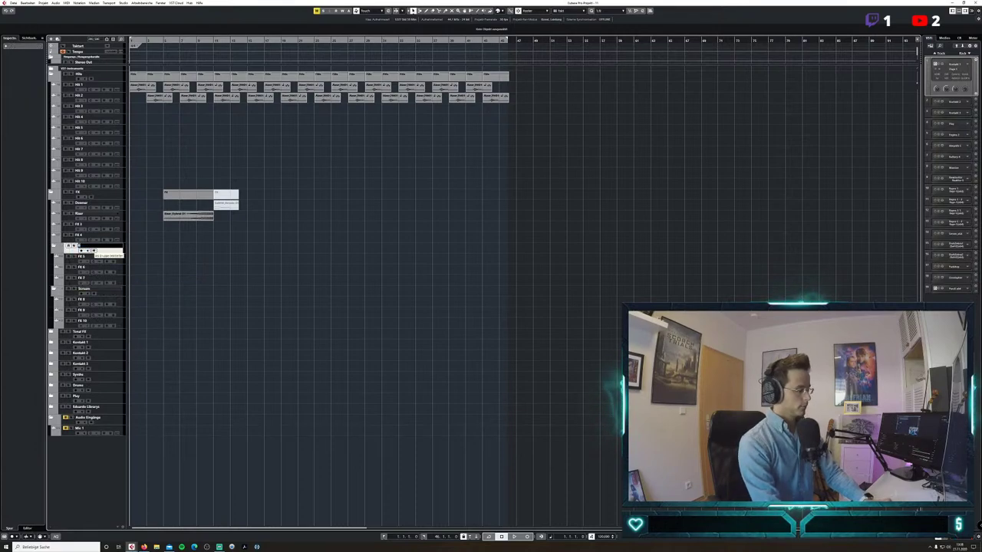
{"action": "key", "text": "Return"}
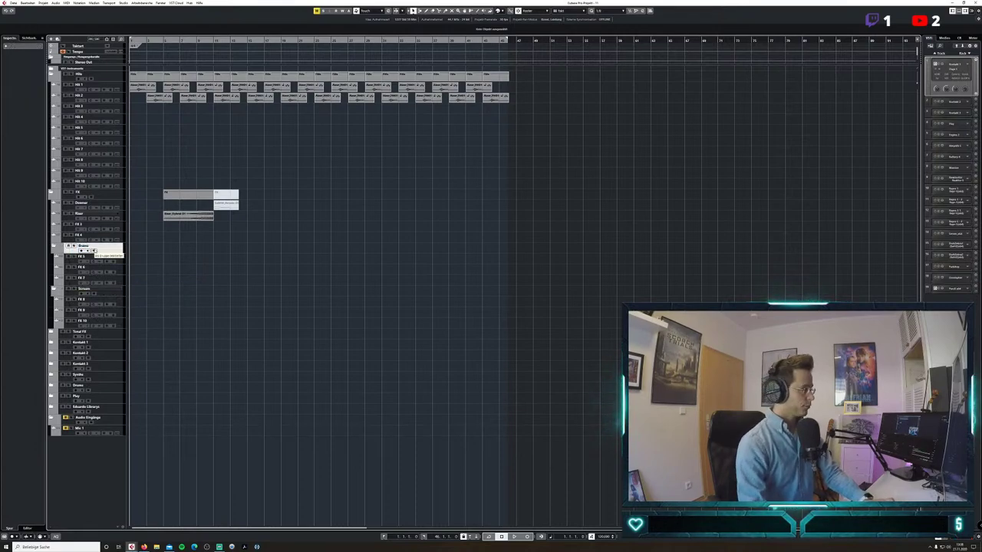
Move the FX 3 and FX 4 tracks into a new folder named Clock.
{"action": "left_click", "coordinate": [74, 236]}
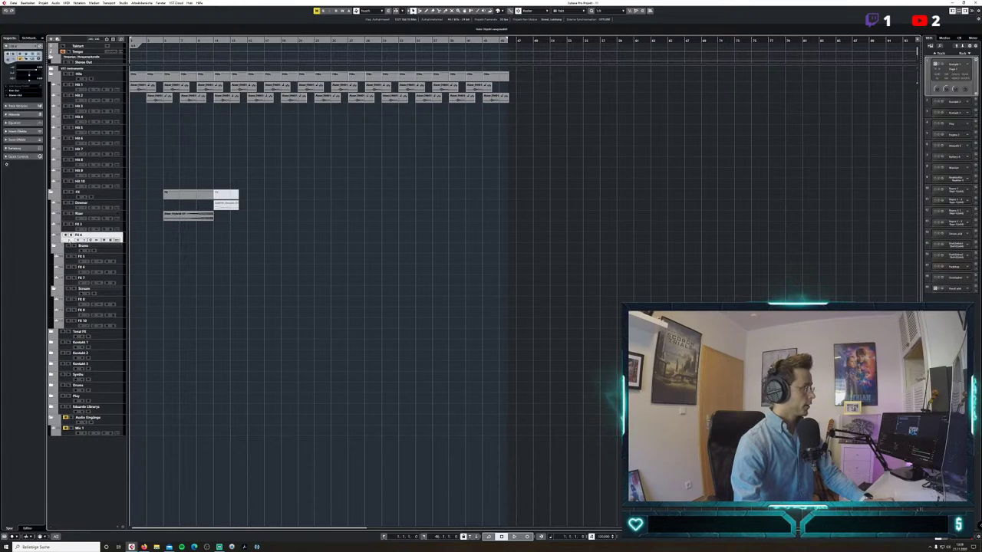
{"action": "left_click", "coordinate": [73, 227], "text": "shift"}
{"action": "right_click", "coordinate": [71, 230]}
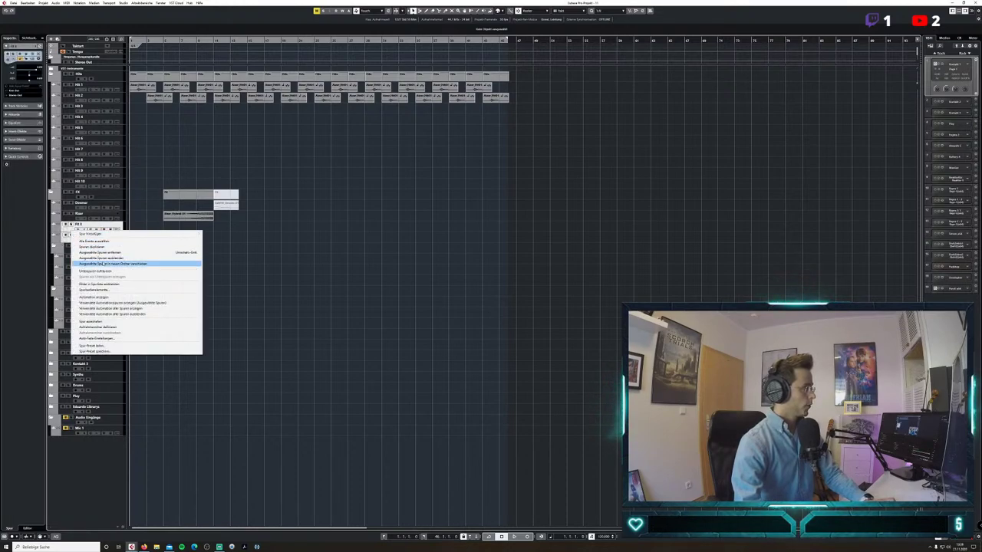
{"action": "left_click", "coordinate": [106, 264]}
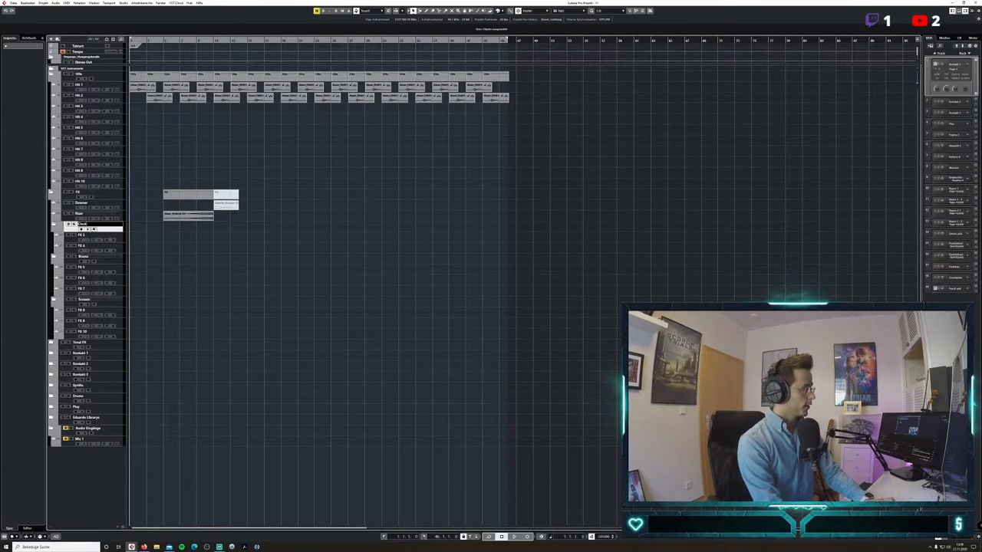
{"action": "key", "text": "Return"}
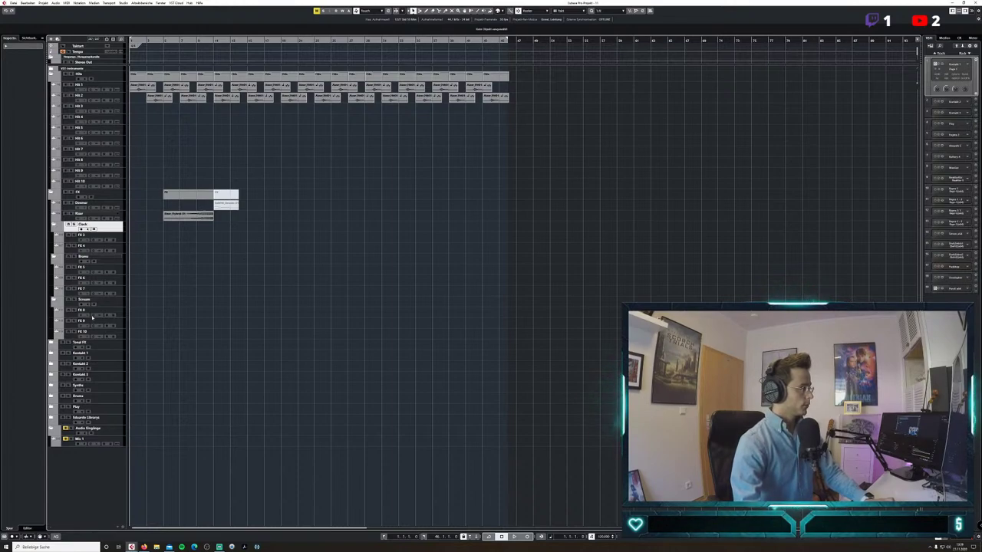
Start an audio file import for the FX 8 track and browse up from the riser samples to the main FX folder.
{"action": "left_click", "coordinate": [73, 314]}
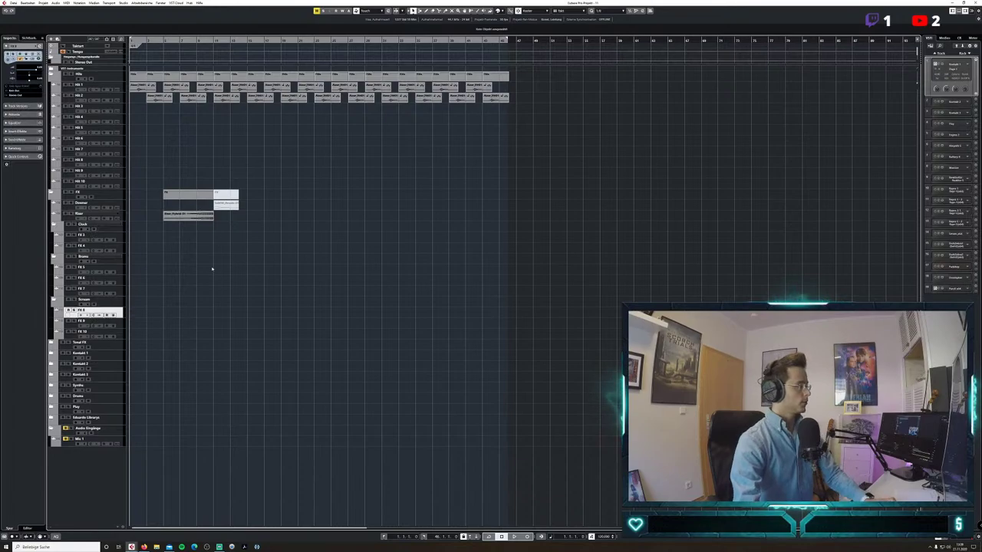
{"action": "left_click", "coordinate": [14, 3]}
{"action": "mouse_move", "coordinate": [51, 77]}
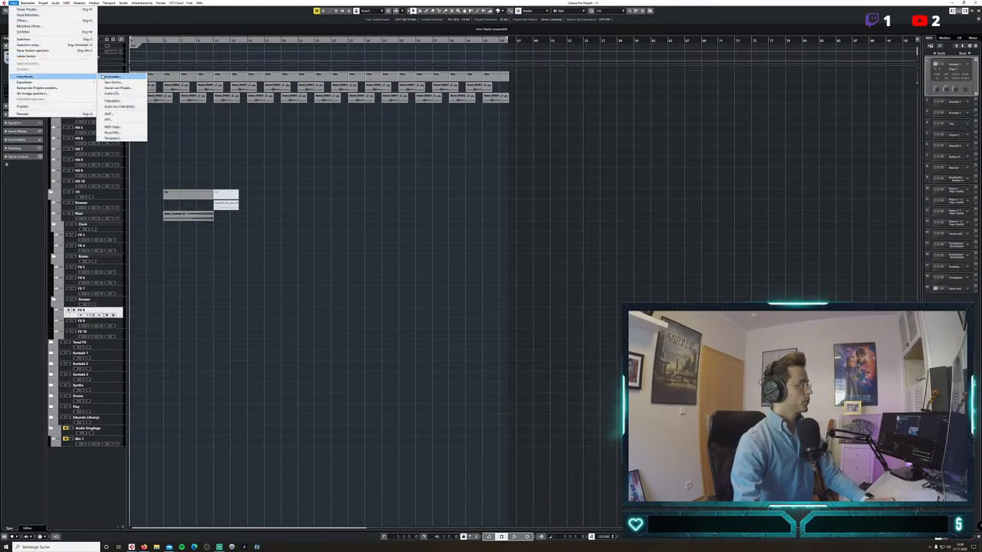
{"action": "left_click", "coordinate": [111, 77]}
{"action": "left_click_drag", "start_coordinate": [216, 3], "coordinate": [582, 84]}
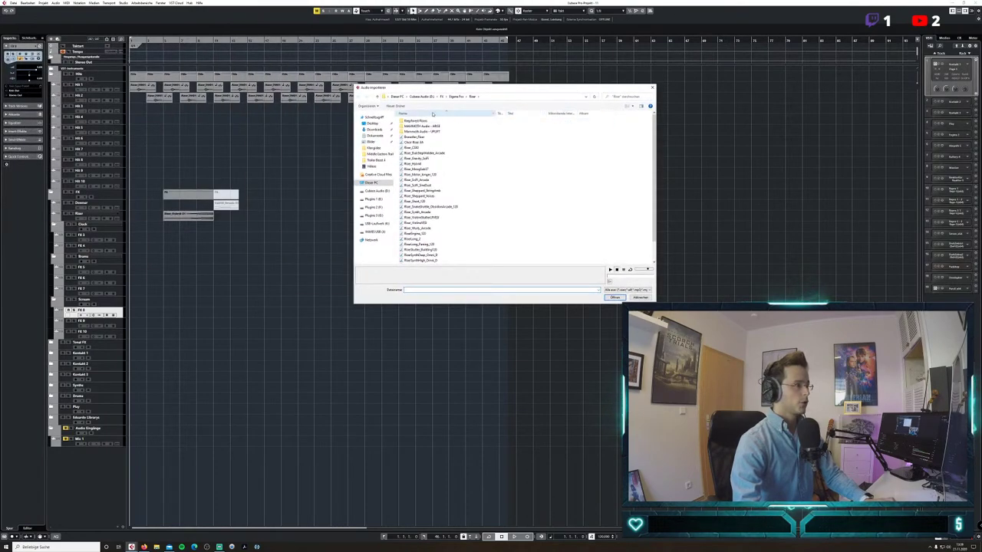
{"action": "left_click", "coordinate": [456, 97]}
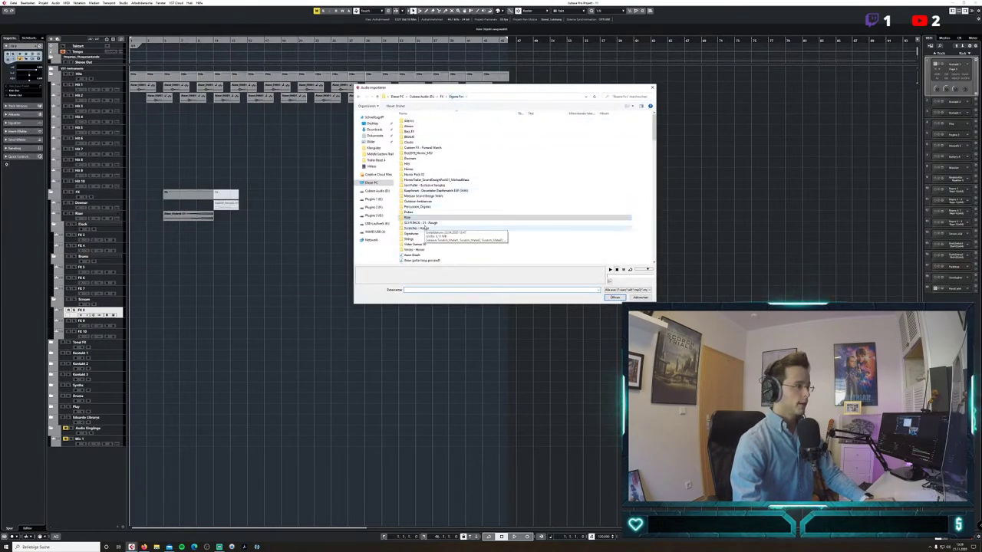
{"action": "left_click", "coordinate": [443, 97]}
{"action": "left_click", "coordinate": [441, 96]}
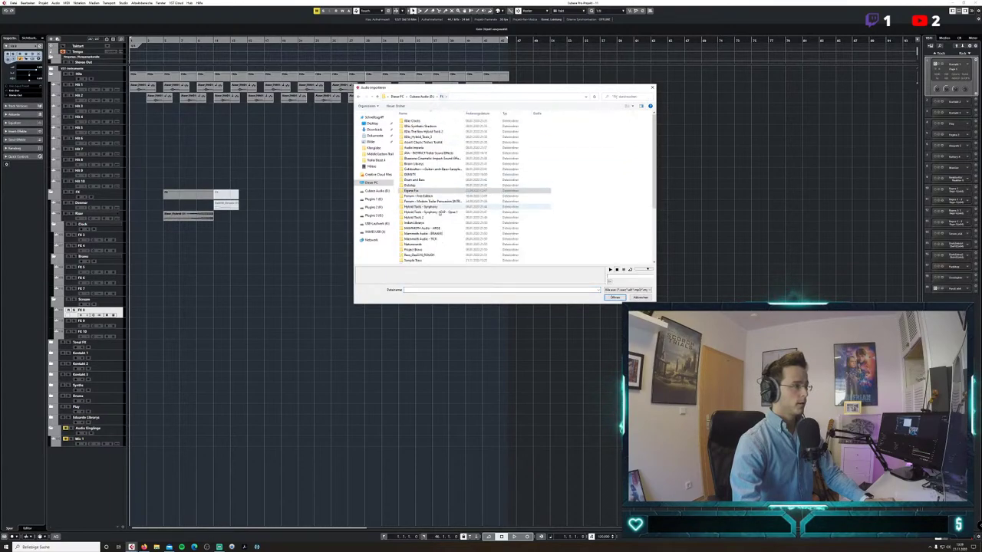
Open the 01 Vocal Design sample folder of the Vocal Shock library, found inside the SampleTraxx folder.
{"action": "scroll", "coordinate": [438, 218], "scroll_direction": "down", "scroll_amount": 2}
{"action": "double_click", "coordinate": [434, 227]}
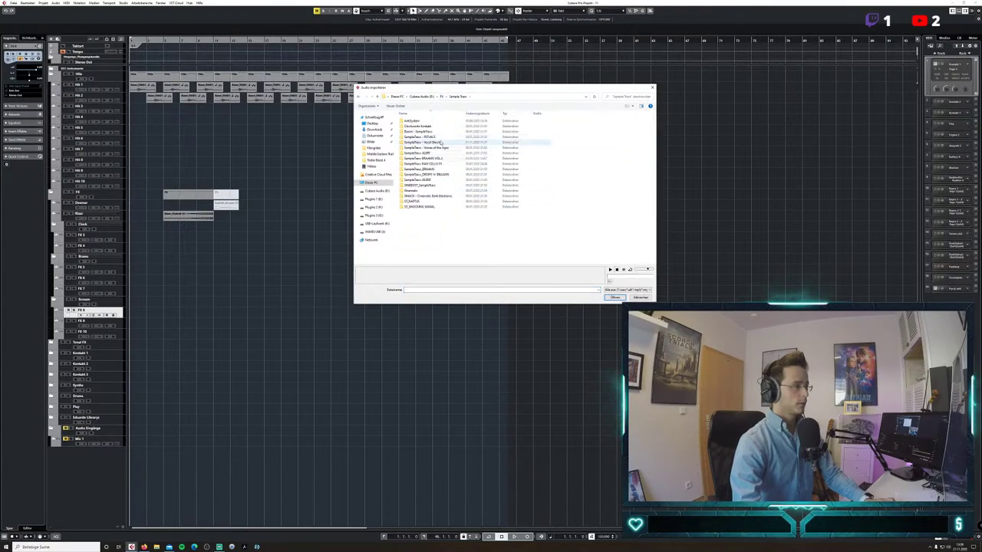
{"action": "double_click", "coordinate": [473, 143]}
{"action": "double_click", "coordinate": [414, 127]}
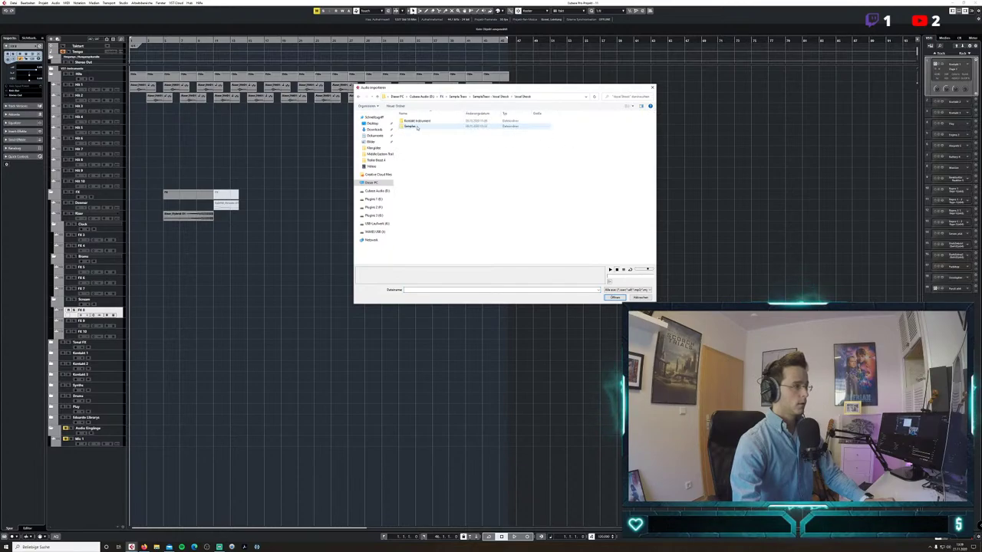
{"action": "double_click", "coordinate": [415, 123]}
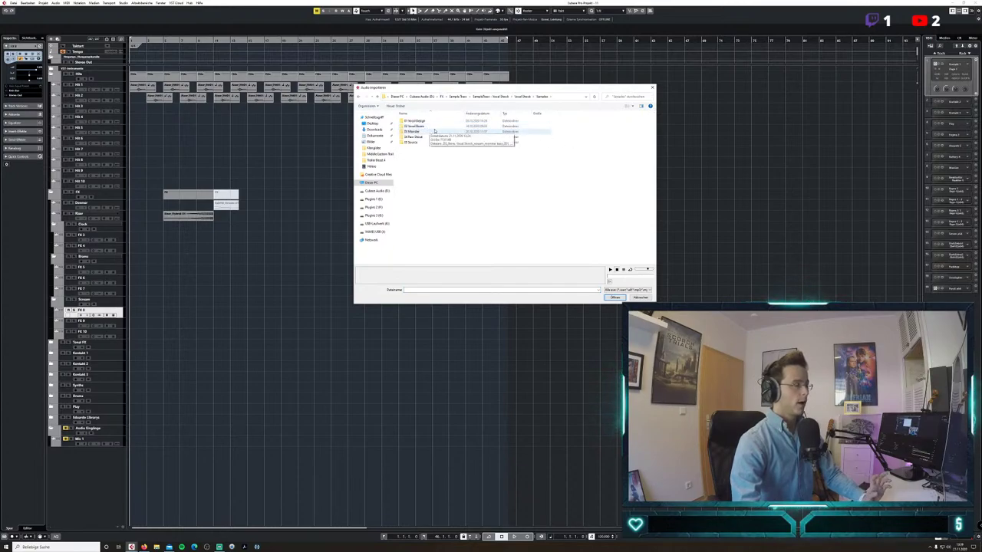
{"action": "left_click_drag", "start_coordinate": [518, 91], "coordinate": [468, 92]}
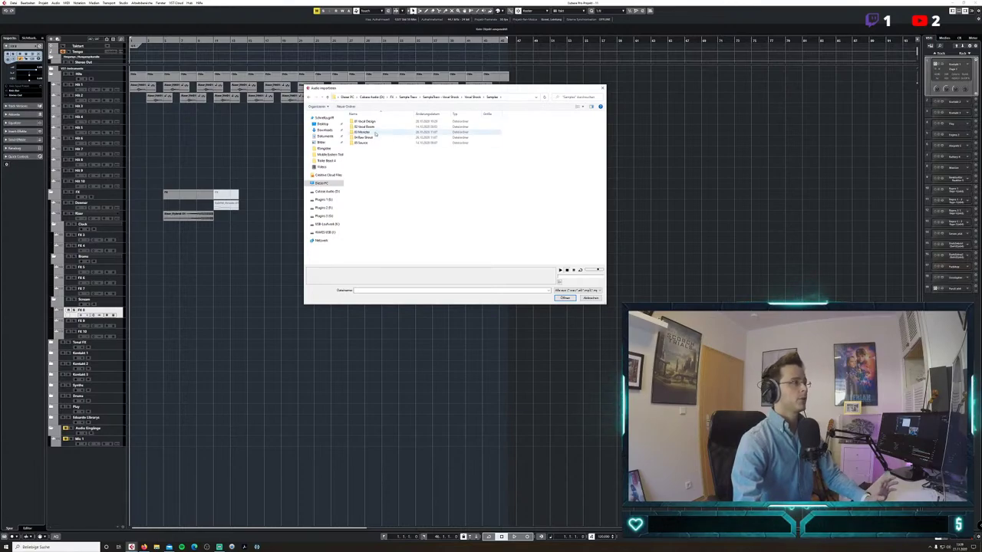
{"action": "left_click_drag", "start_coordinate": [429, 88], "coordinate": [542, 90]}
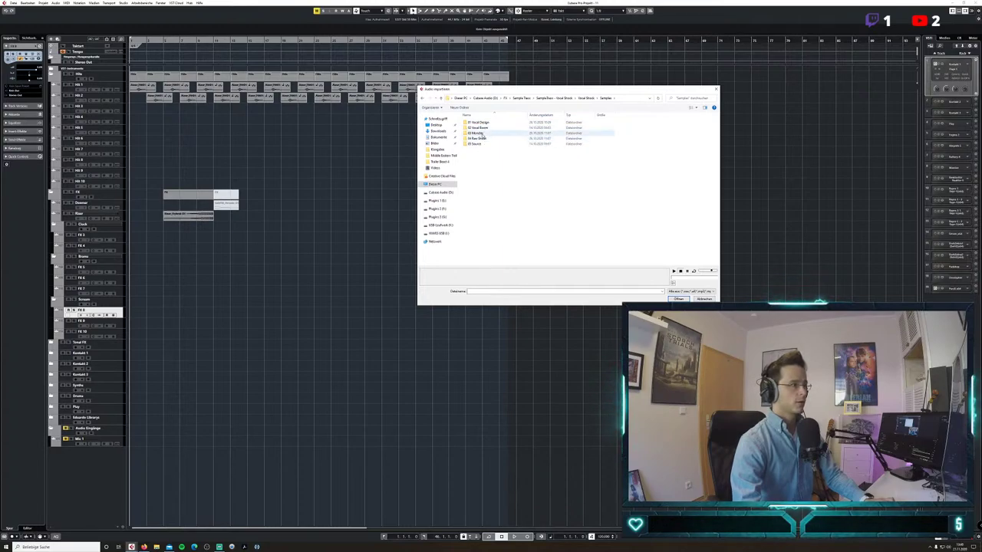
{"action": "left_click", "coordinate": [484, 123]}
{"action": "double_click", "coordinate": [485, 123]}
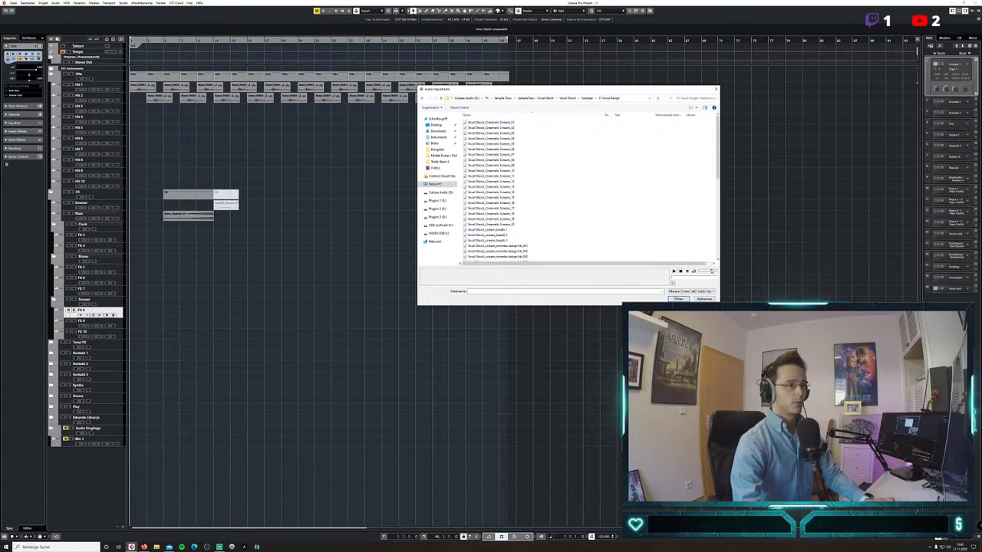
Audition some Cinematic Scream samples and import Vocal Shock_Cinematic Scream_01 onto the FX 8 track.
{"action": "left_click", "coordinate": [495, 123]}
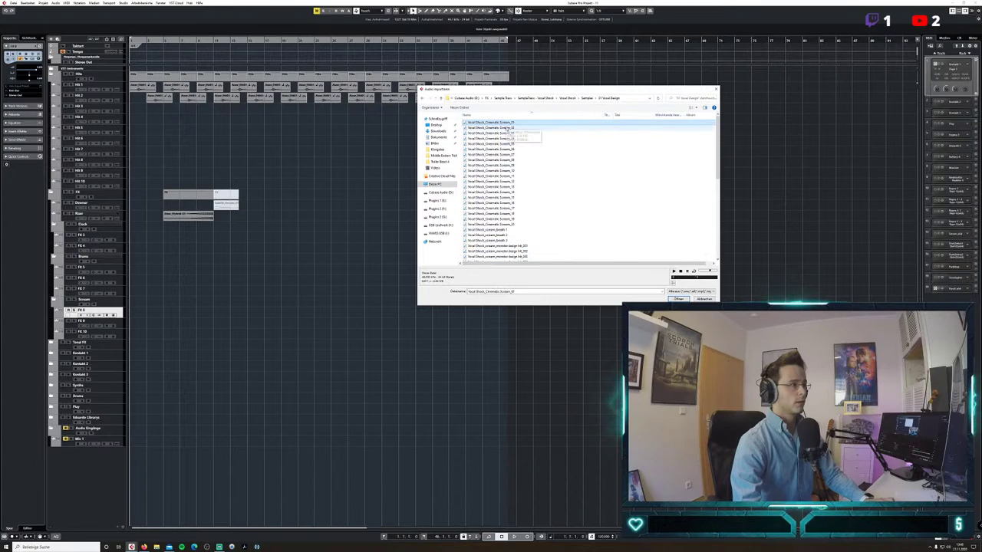
{"action": "left_click", "coordinate": [510, 138]}
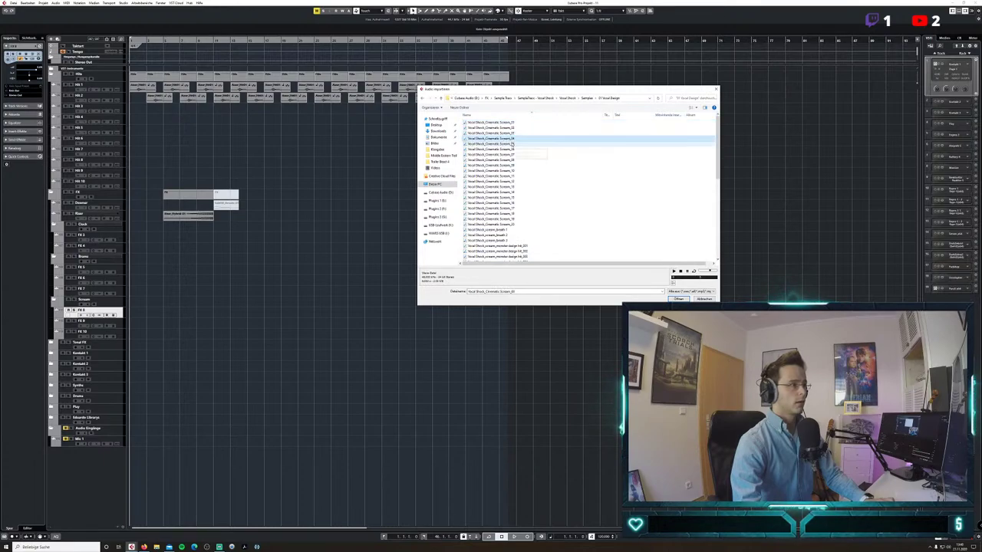
{"action": "left_click", "coordinate": [512, 123]}
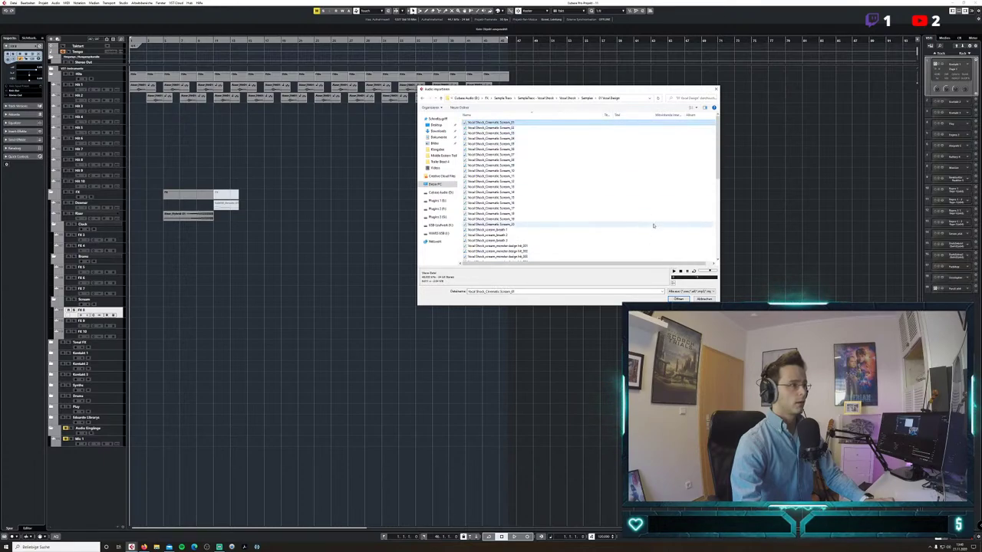
{"action": "left_click", "coordinate": [678, 299]}
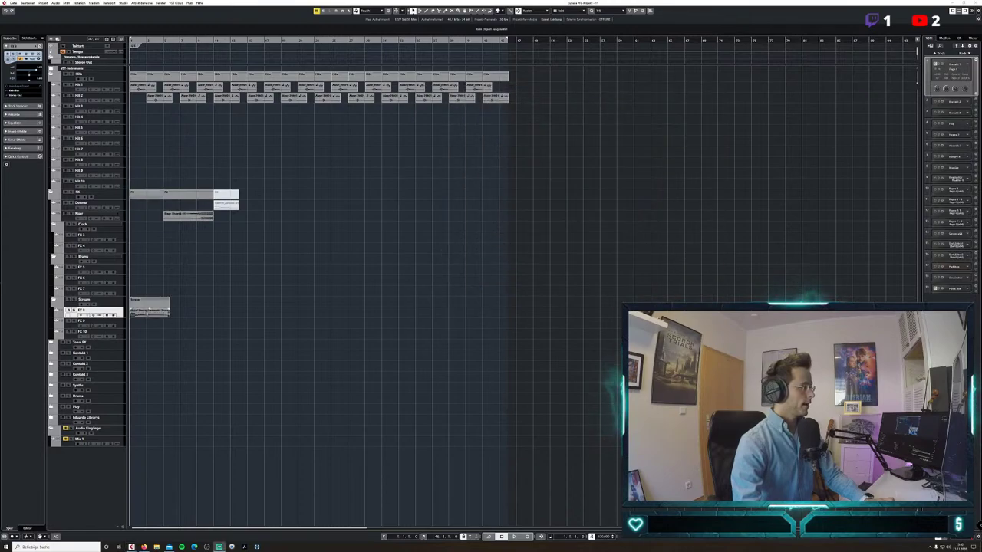
Select the imported scream event and solo the FX 8 track.
{"action": "left_click", "coordinate": [145, 313]}
{"action": "key", "text": "h"}
{"action": "key", "text": "h"}
{"action": "key", "text": "h"}
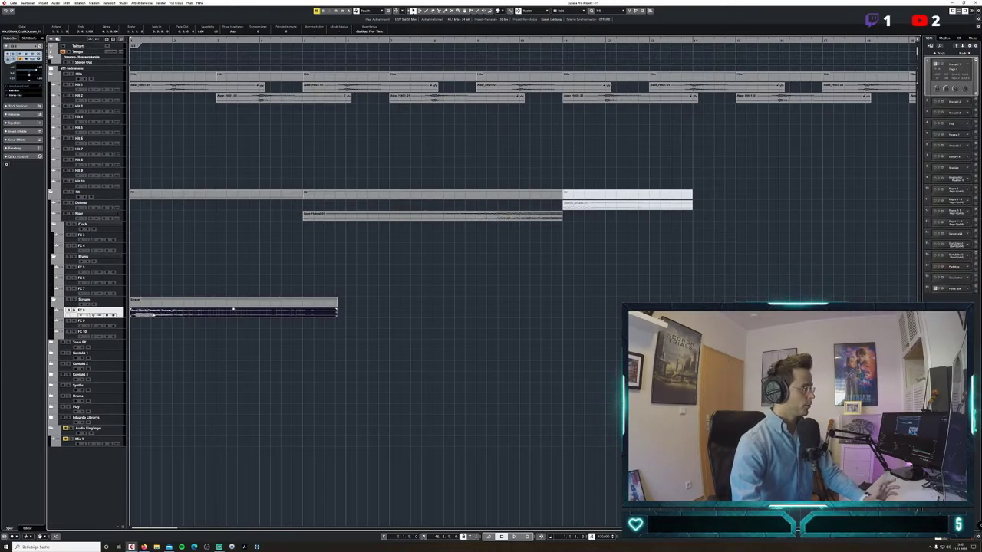
{"action": "left_click", "coordinate": [73, 310]}
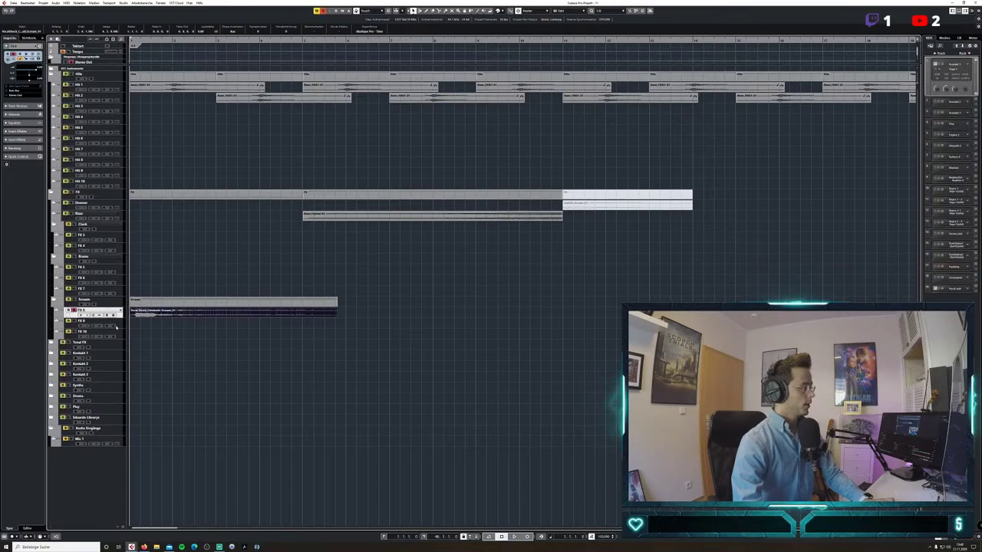
Set the snap grid type to Quantize with a 1/16 quantize value.
{"action": "left_click", "coordinate": [572, 10]}
{"action": "left_click", "coordinate": [571, 33]}
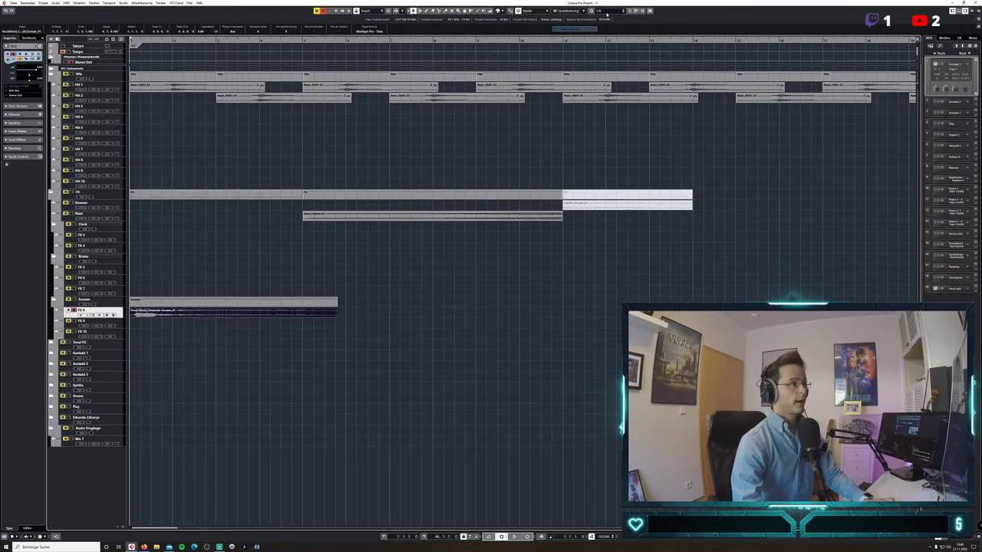
{"action": "left_click", "coordinate": [602, 10]}
{"action": "left_click", "coordinate": [606, 46]}
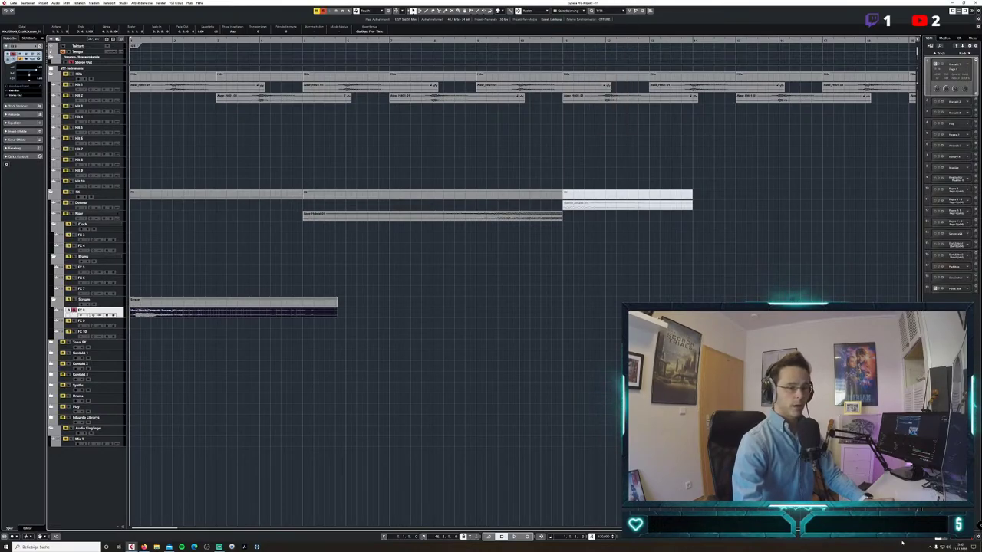
Rename the FX 8 track as VS Scream Man.
{"action": "key", "text": "h"}
{"action": "key", "text": "h"}
{"action": "key", "text": "h"}
{"action": "key", "text": "h"}
{"action": "key", "text": "h"}
{"action": "key", "text": "h"}
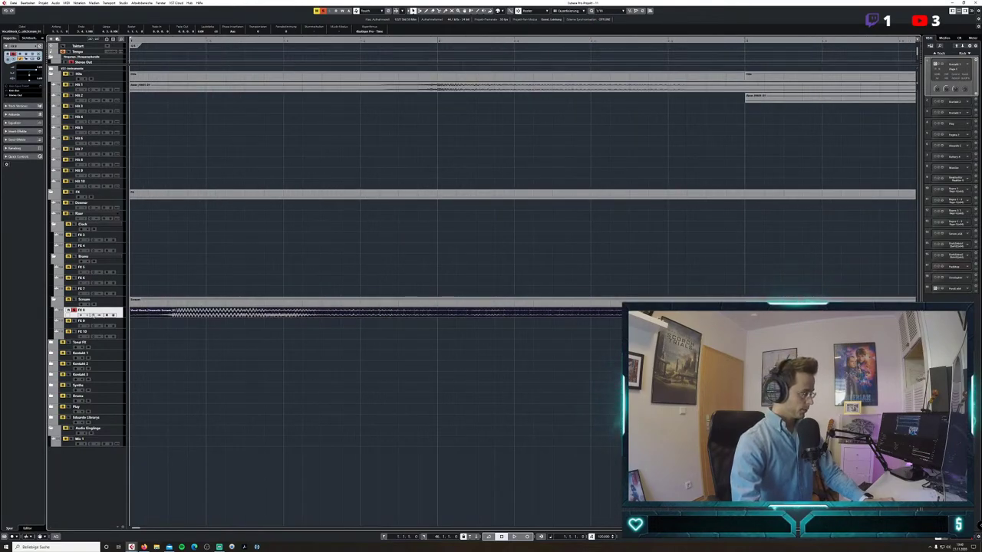
{"action": "key", "text": "e"}
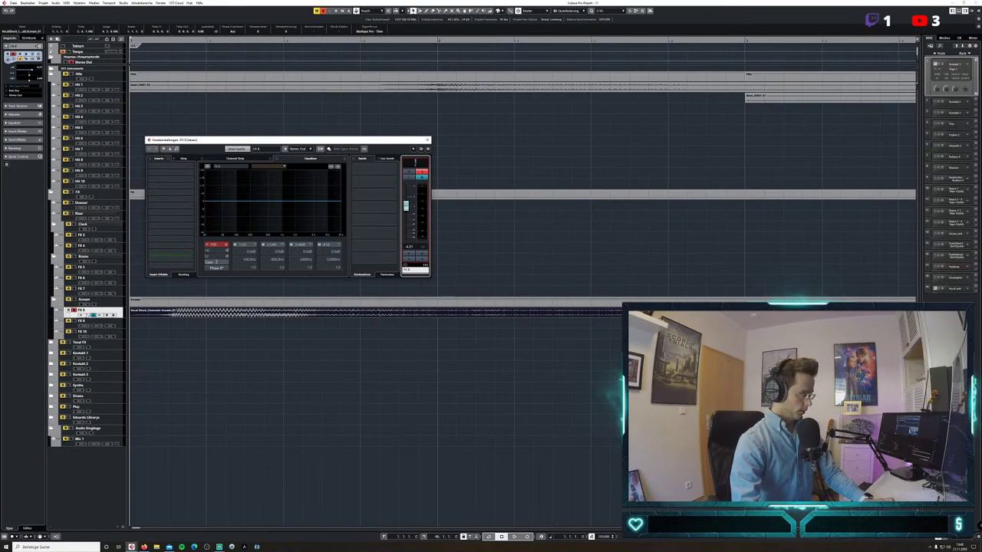
{"action": "key", "text": "e"}
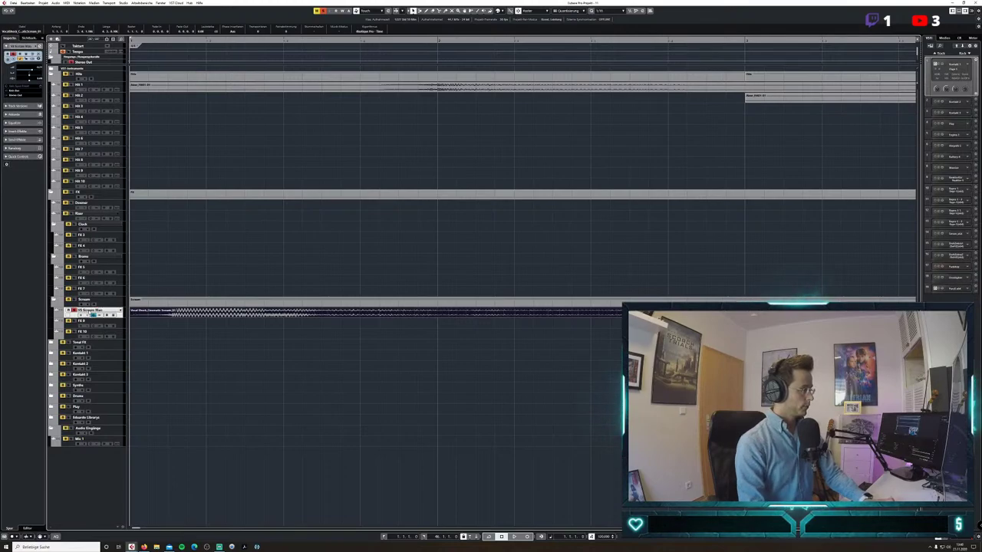
Play the start of the scream and enlarge its track to examine where the waveform's attack lies.
{"action": "key", "text": "space"}
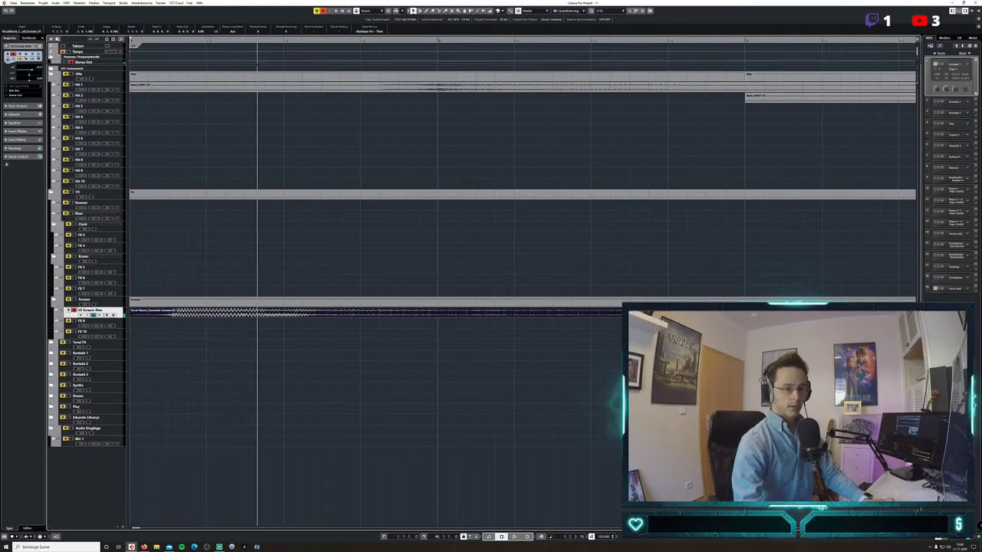
{"action": "left_click_drag", "start_coordinate": [920, 508], "coordinate": [920, 541]}
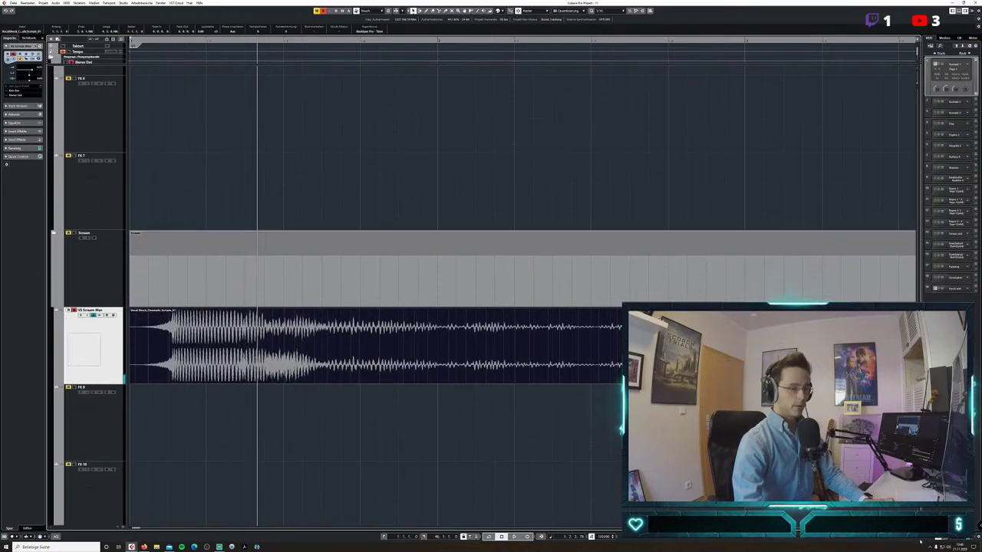
{"action": "key", "text": "h"}
{"action": "key", "text": "h"}
{"action": "key", "text": "g"}
{"action": "key", "text": "g"}
{"action": "key", "text": "g"}
{"action": "key", "text": "g"}
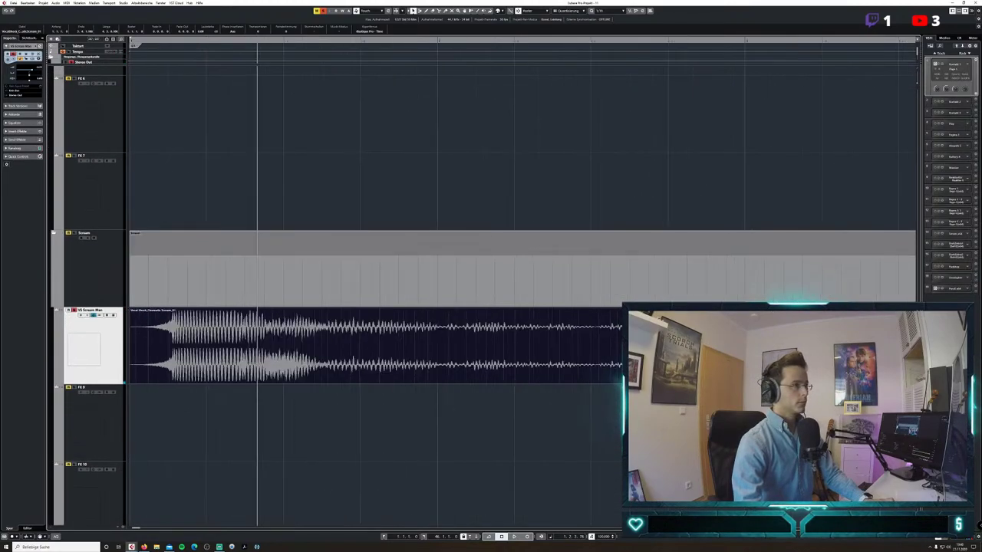
Set the snap grid type to Bar and place the project cursor at the start of bar 2.
{"action": "left_click", "coordinate": [571, 10]}
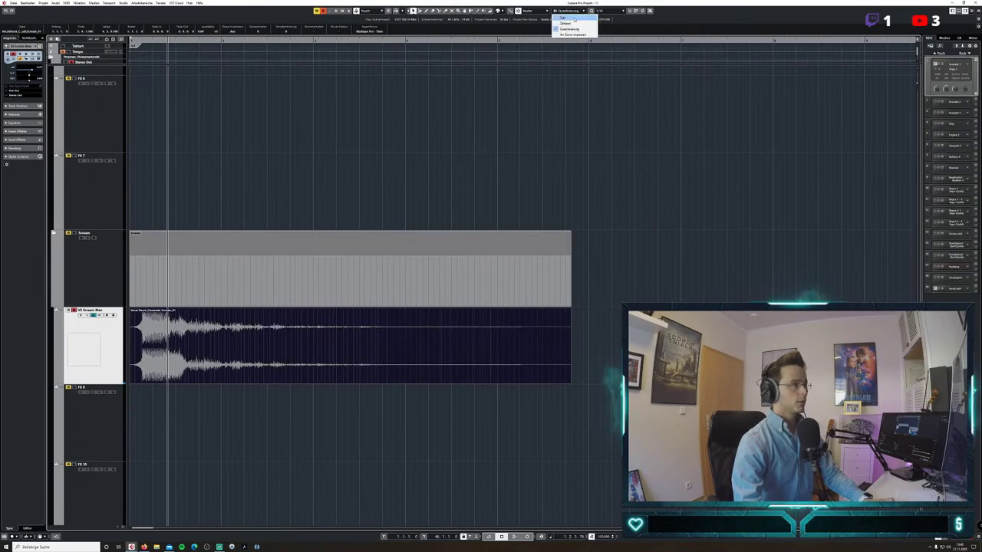
{"action": "left_click", "coordinate": [568, 16]}
{"action": "left_click", "coordinate": [221, 44]}
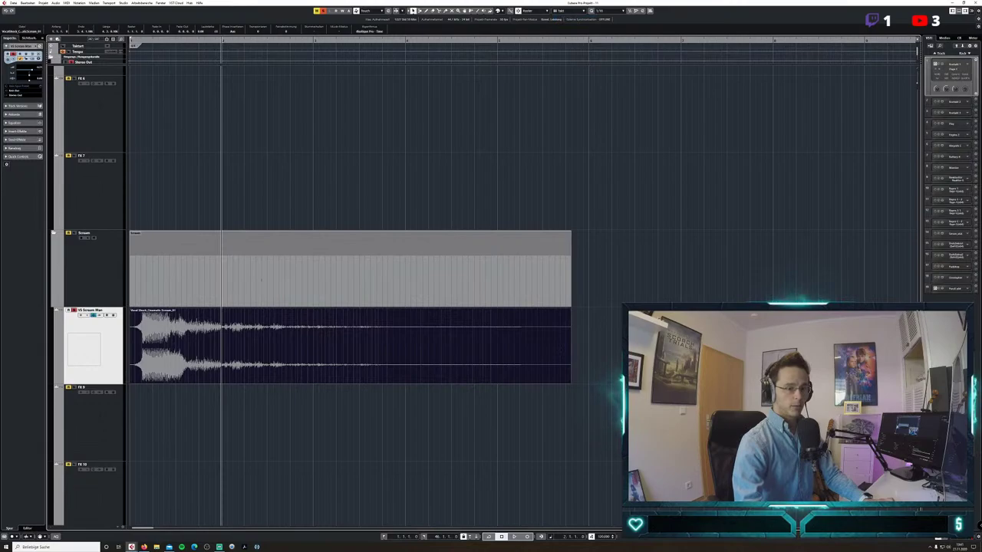
Switch the snap grid type back to Quantize and move the scream event so its attack falls near the start of bar 2.
{"action": "key", "text": "h"}
{"action": "key", "text": "h"}
{"action": "key", "text": "h"}
{"action": "key", "text": "h"}
{"action": "key", "text": "h"}
{"action": "left_click_drag", "start_coordinate": [368, 370], "coordinate": [623, 349]}
{"action": "key", "text": "g"}
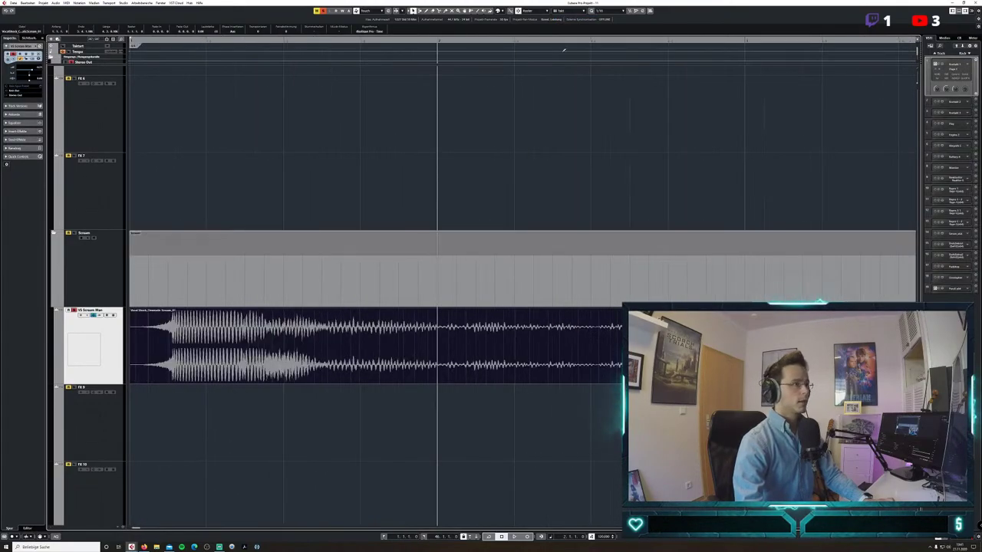
{"action": "left_click", "coordinate": [569, 13]}
{"action": "left_click", "coordinate": [572, 29]}
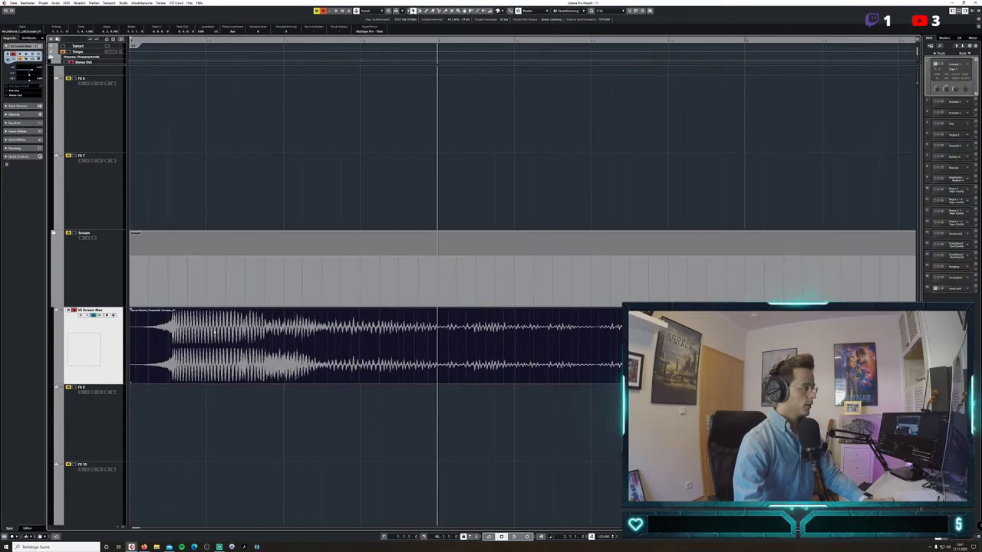
{"action": "left_click_drag", "start_coordinate": [215, 339], "coordinate": [485, 341]}
Set the quantize value to 1/128 and nudge the scream event slightly earlier so its attack hits bar 2 exactly.
{"action": "left_click", "coordinate": [604, 11]}
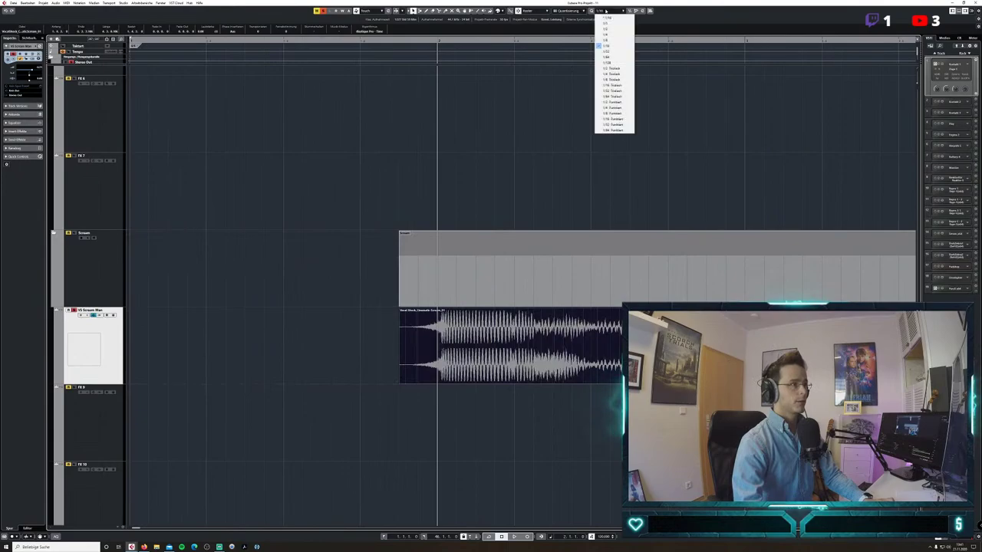
{"action": "left_click", "coordinate": [622, 62]}
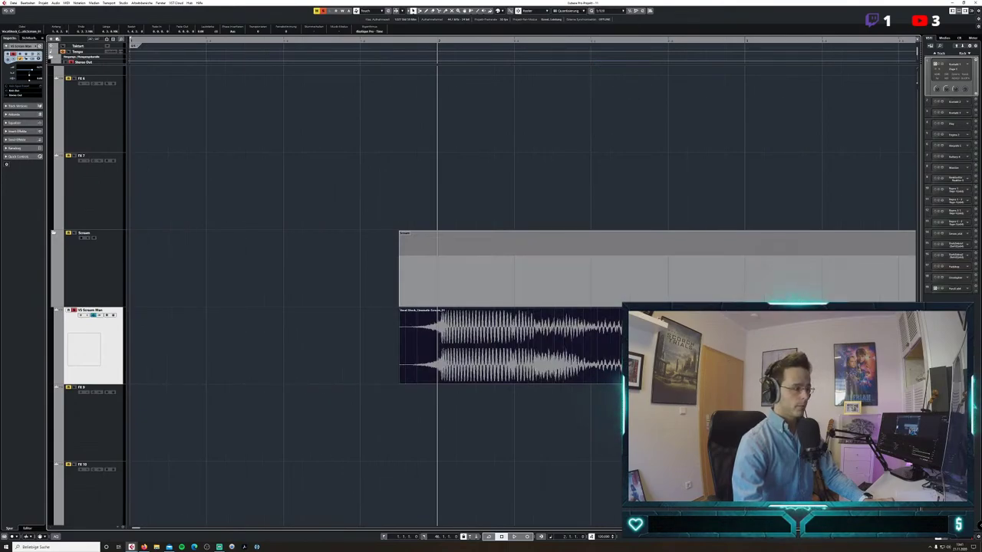
{"action": "key", "text": "h"}
{"action": "key", "text": "h"}
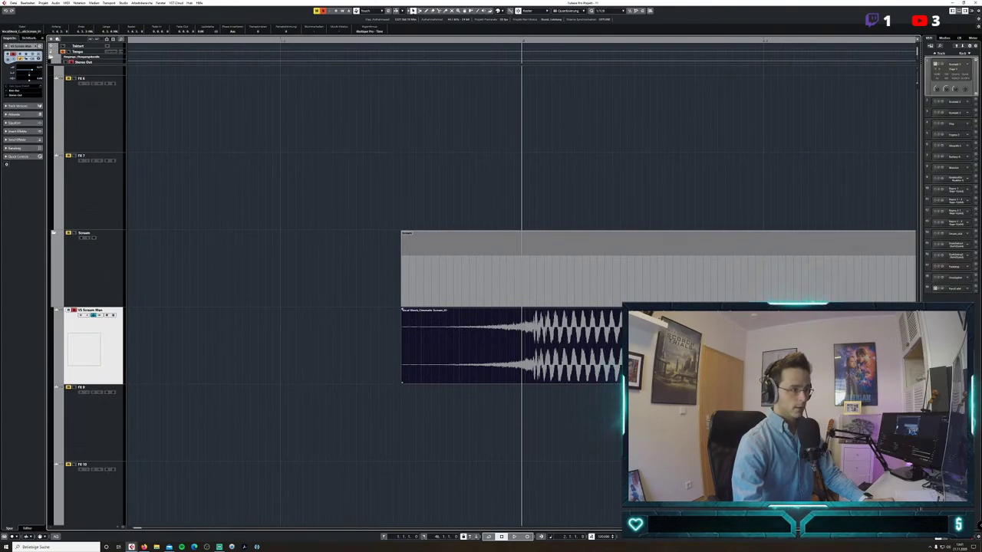
{"action": "left_click_drag", "start_coordinate": [618, 355], "coordinate": [603, 355]}
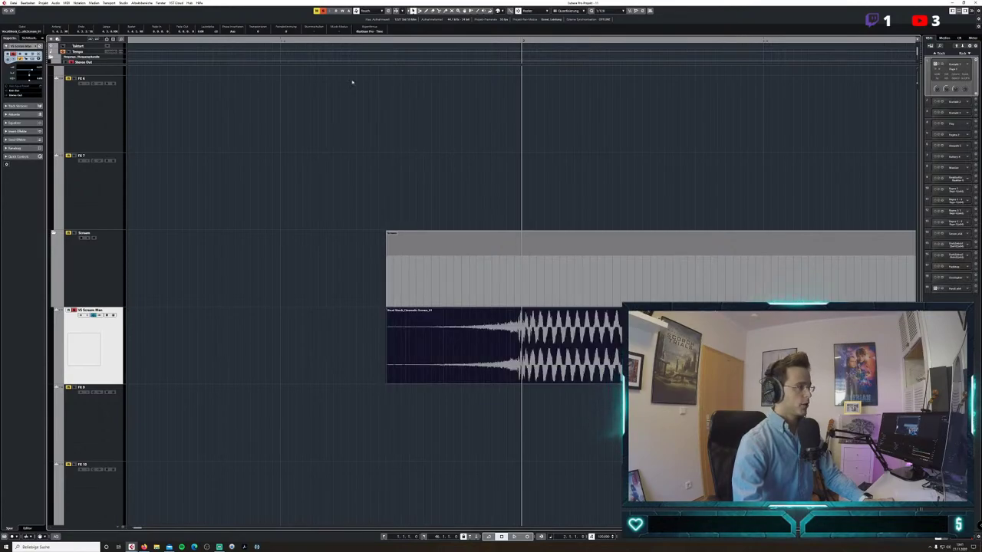
Lower the scream track's channel volume to about -15 dB and play the scream to check its level.
{"action": "key", "text": "space"}
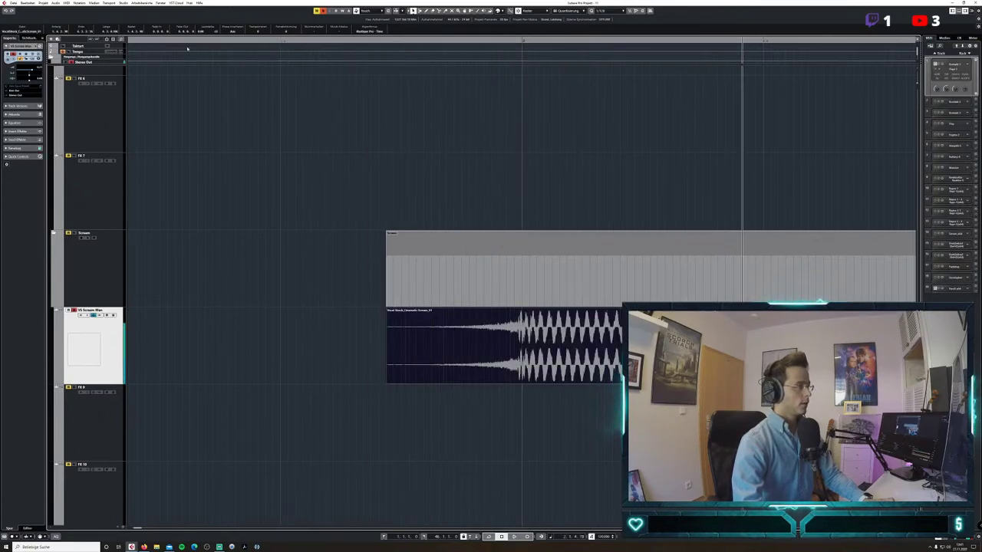
{"action": "left_click", "coordinate": [92, 316]}
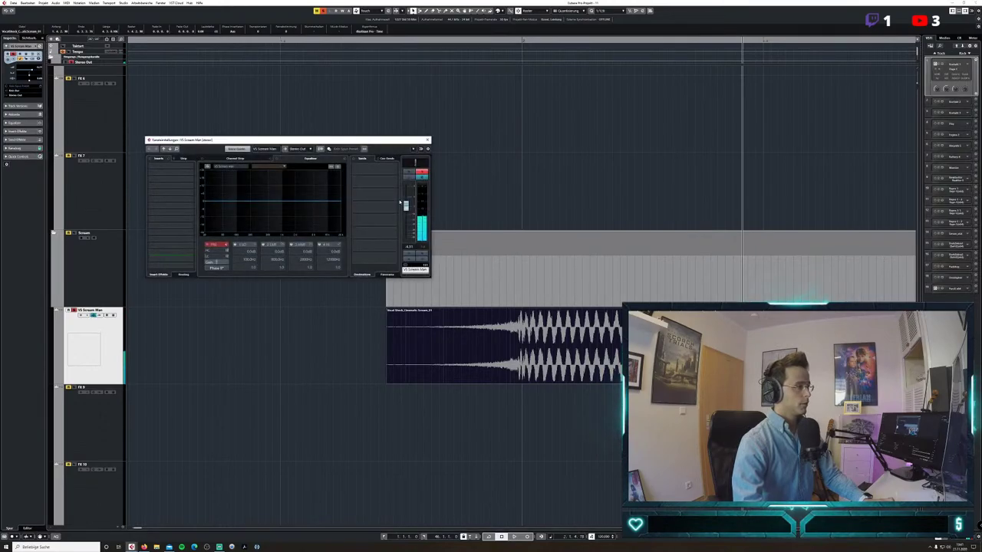
{"action": "key", "text": "space"}
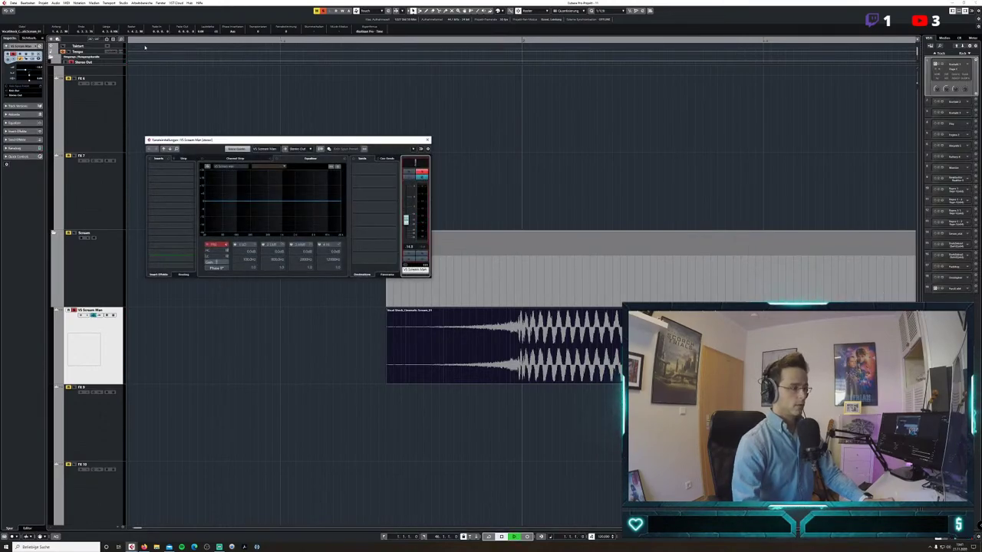
{"action": "key", "text": "space"}
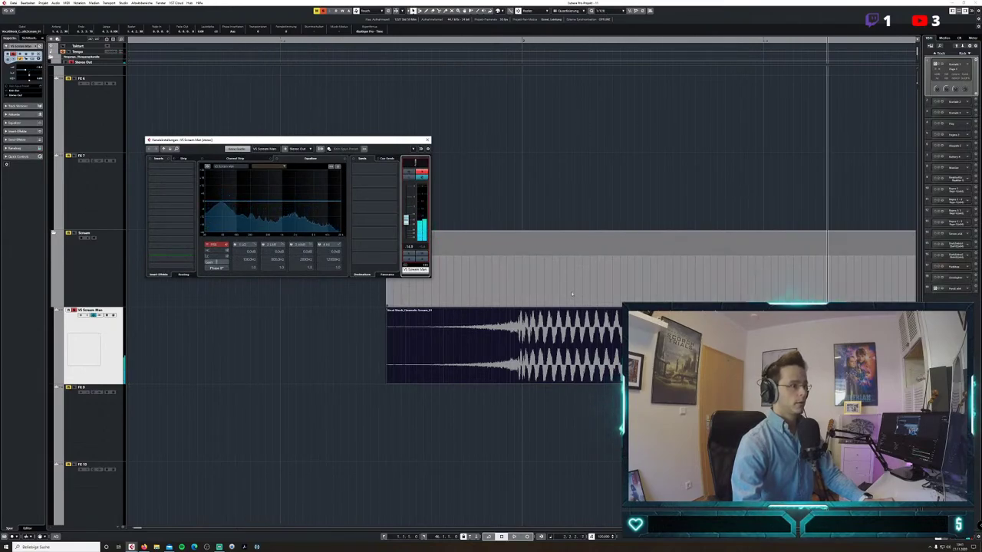
{"action": "left_click", "coordinate": [427, 139]}
{"action": "key", "text": "ctrl+Right"}
{"action": "key", "text": "space"}
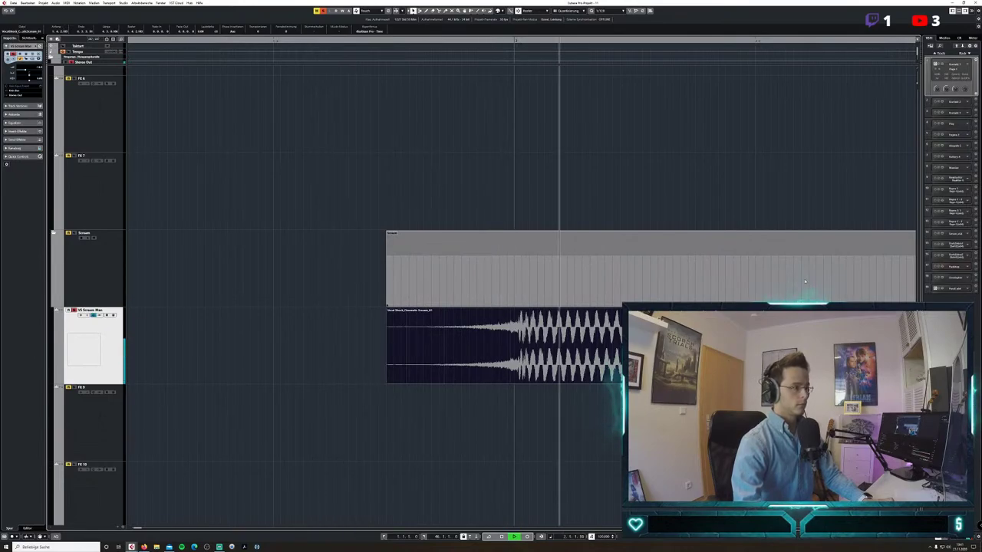
{"action": "key", "text": "space"}
Insert the ValhallaShimmer reverb in the first insert slot of the scream track and keep its default settings.
{"action": "key", "text": "g"}
{"action": "key", "text": "g"}
{"action": "key", "text": "g"}
{"action": "key", "text": "g"}
{"action": "key", "text": "g"}
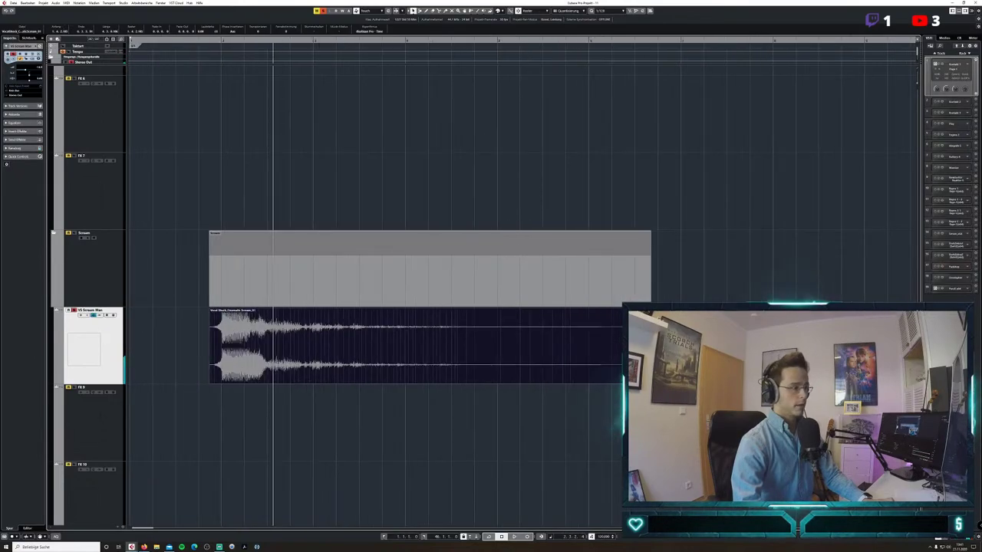
{"action": "left_click", "coordinate": [93, 315]}
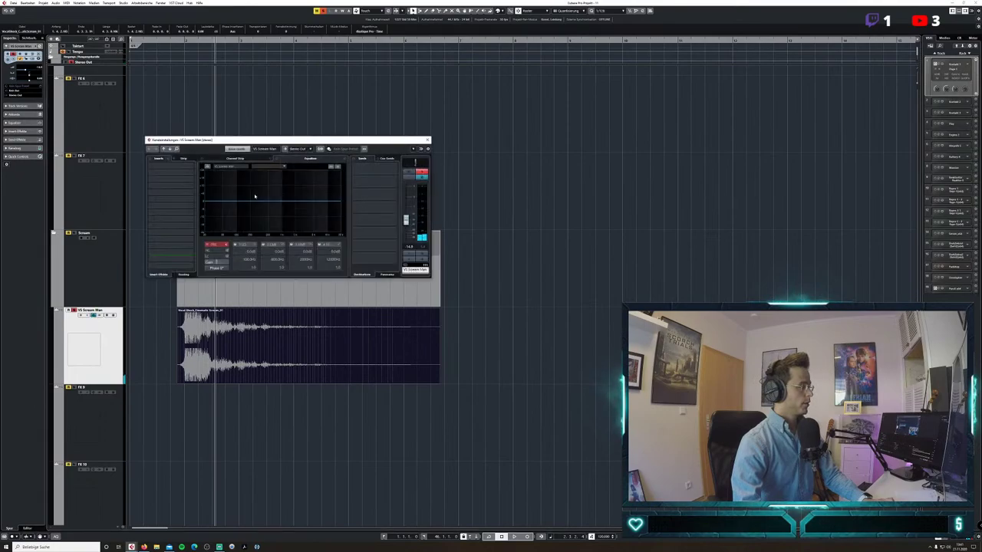
{"action": "left_click", "coordinate": [175, 168]}
{"action": "left_click", "coordinate": [156, 225]}
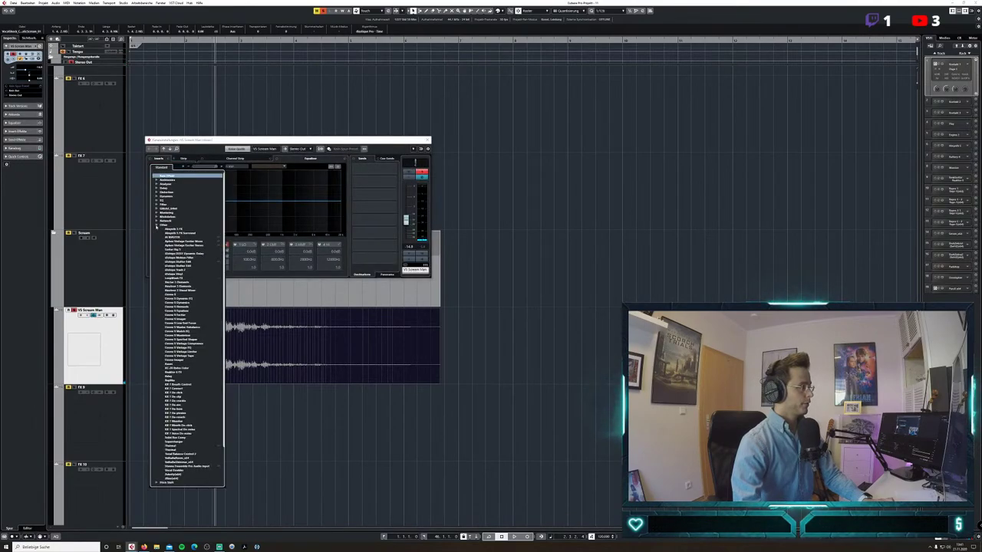
{"action": "left_click", "coordinate": [156, 226]}
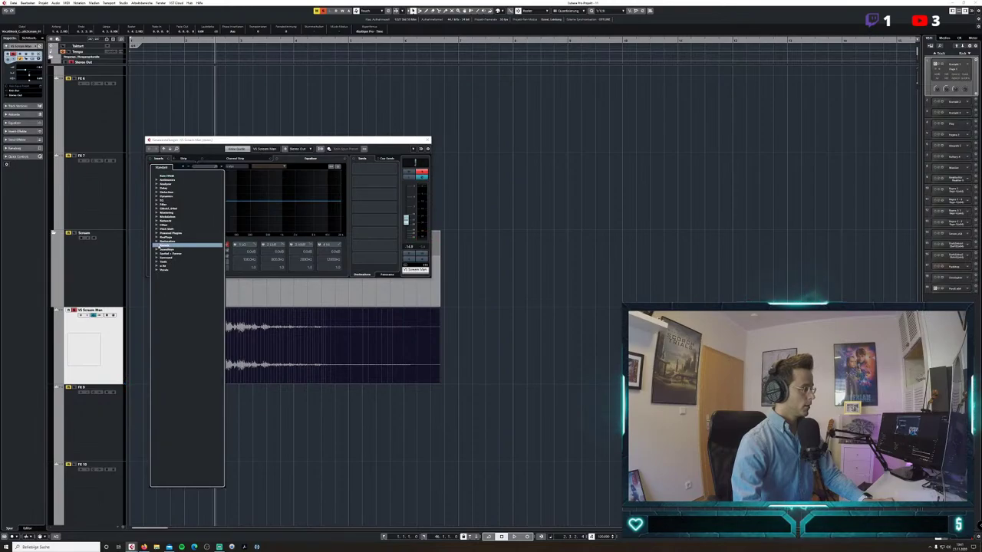
{"action": "left_click", "coordinate": [157, 227]}
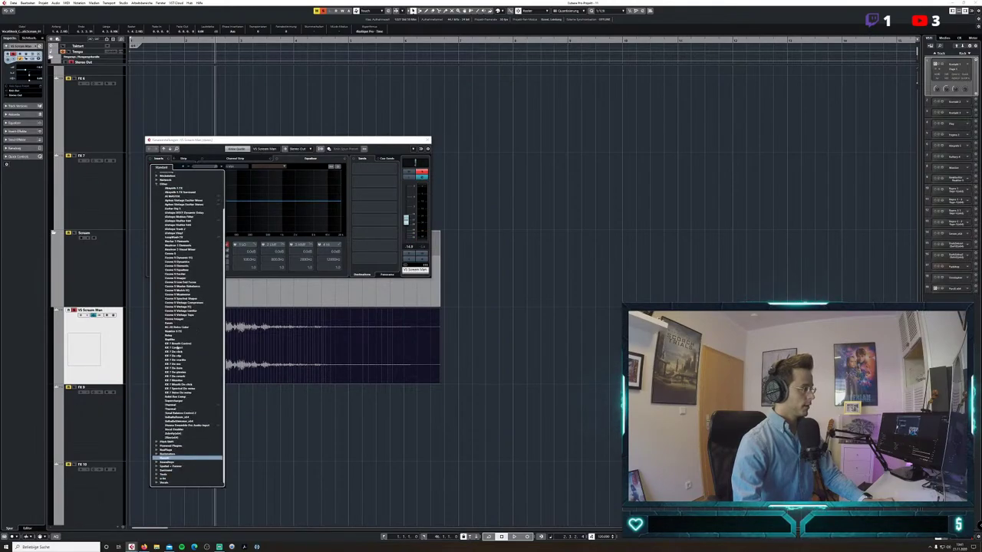
{"action": "left_click", "coordinate": [184, 420]}
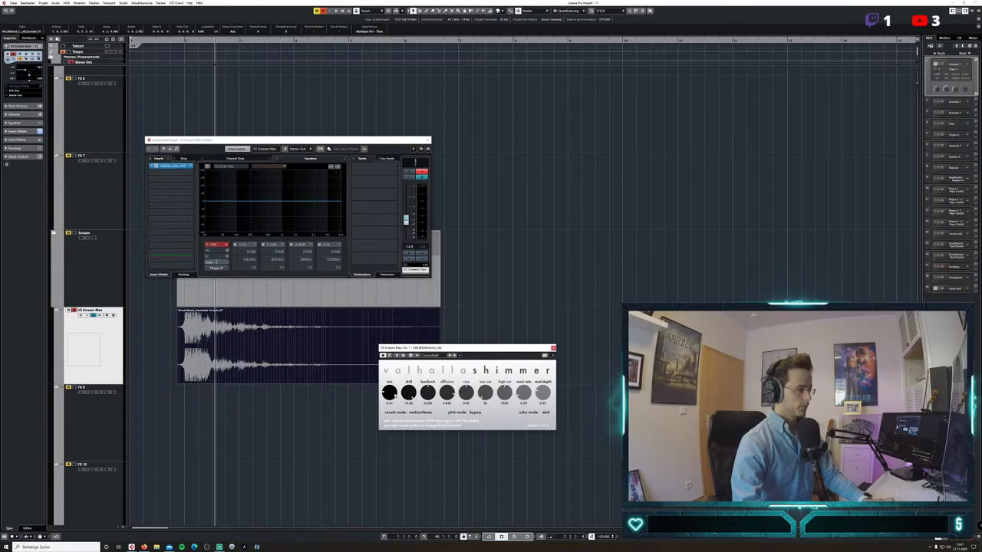
{"action": "left_click", "coordinate": [553, 349]}
{"action": "left_click", "coordinate": [427, 140]}
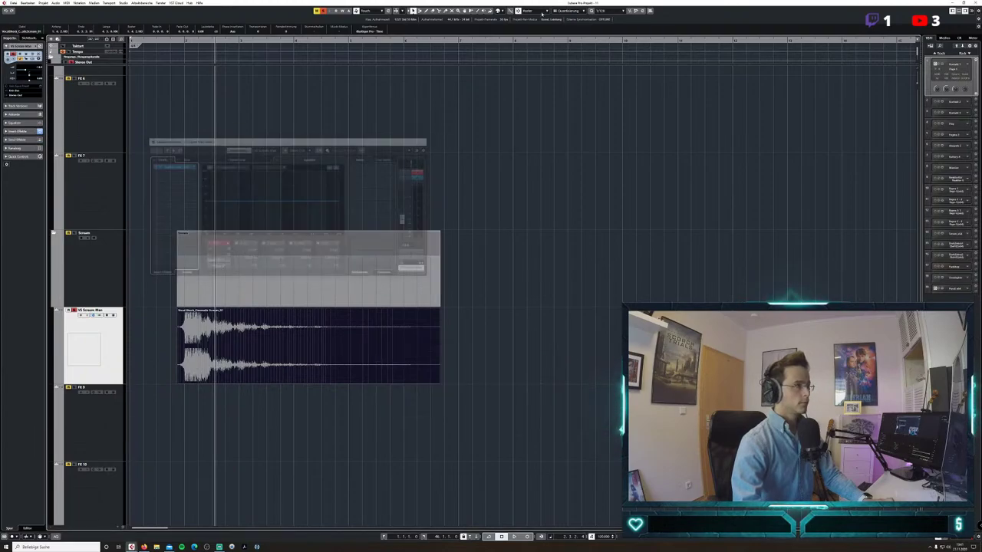
Set the quantize value to 1/16 and trim the scream event's start to one sixteenth before bar 2.
{"action": "left_click", "coordinate": [607, 11]}
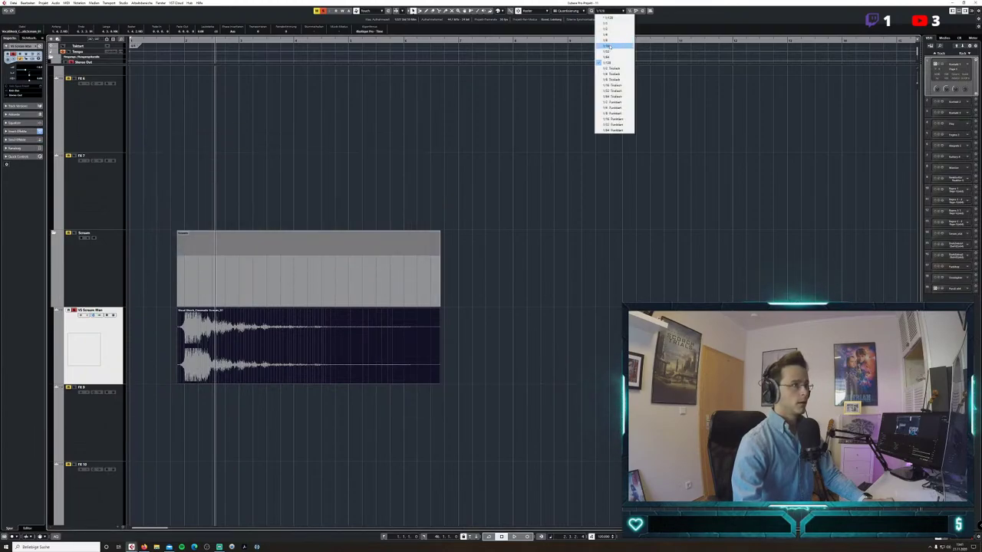
{"action": "left_click", "coordinate": [610, 47]}
{"action": "left_click", "coordinate": [175, 44]}
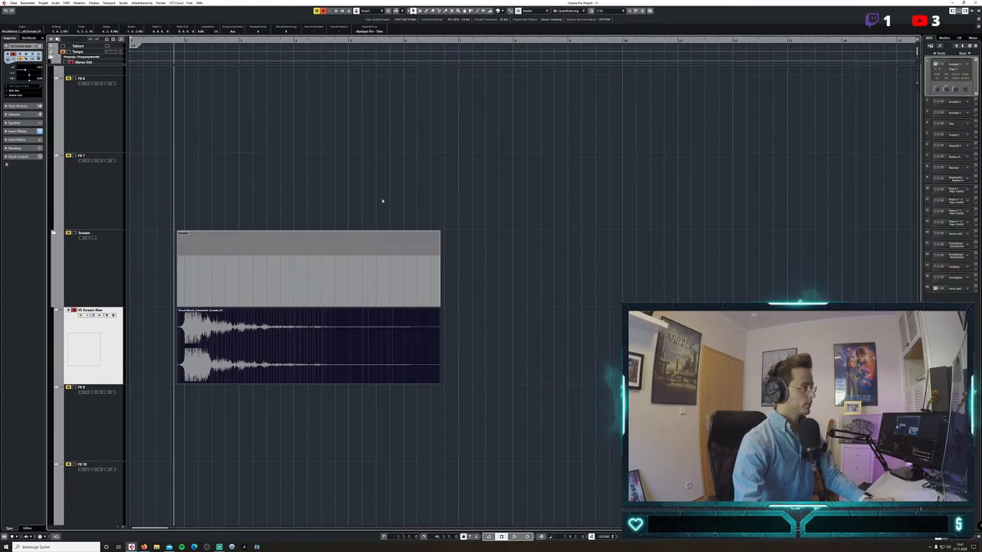
{"action": "key", "text": "h"}
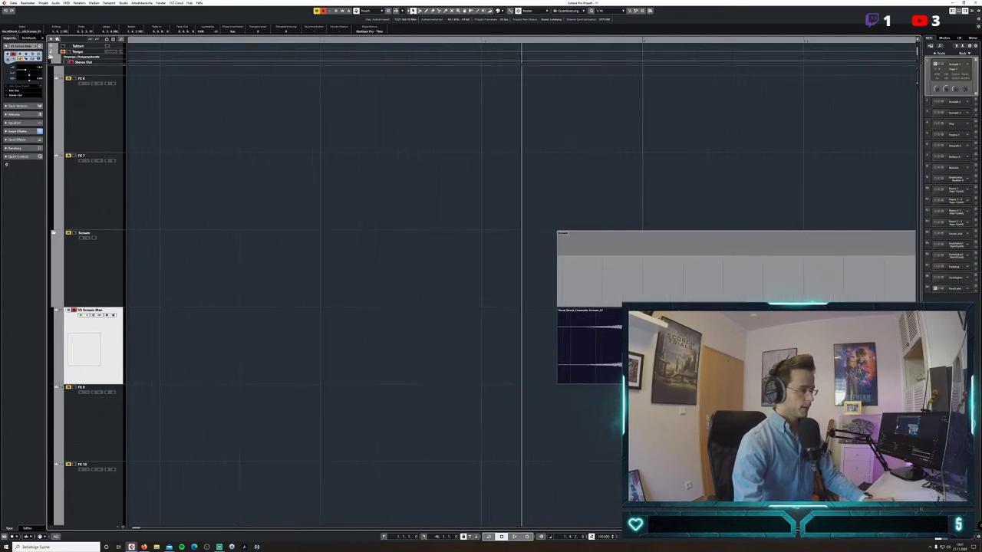
{"action": "left_click_drag", "start_coordinate": [558, 381], "coordinate": [604, 376]}
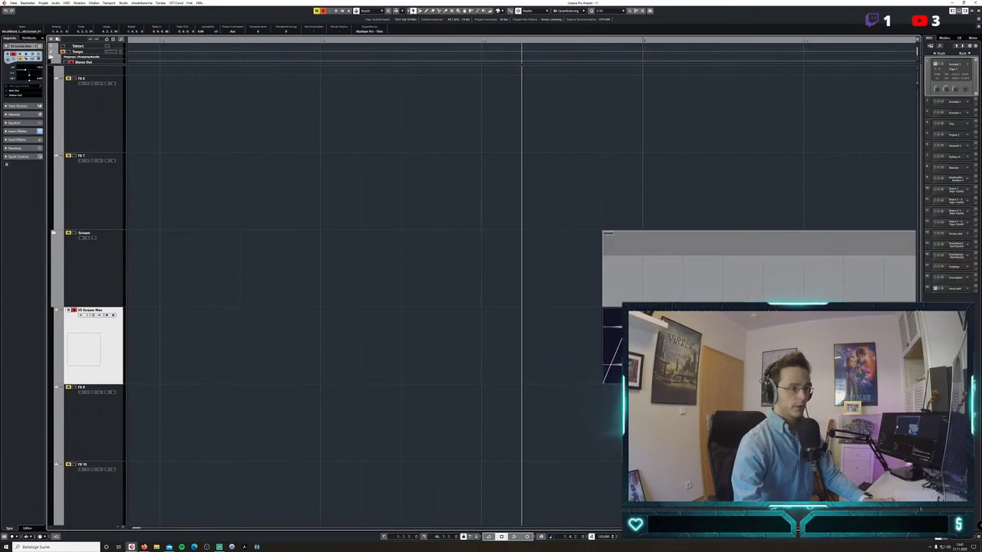
Play the project from its beginning to hear the trimmed scream with its reverb.
{"action": "key", "text": "g"}
{"action": "key", "text": "g"}
{"action": "key", "text": "g"}
{"action": "key", "text": "g"}
{"action": "key", "text": "g"}
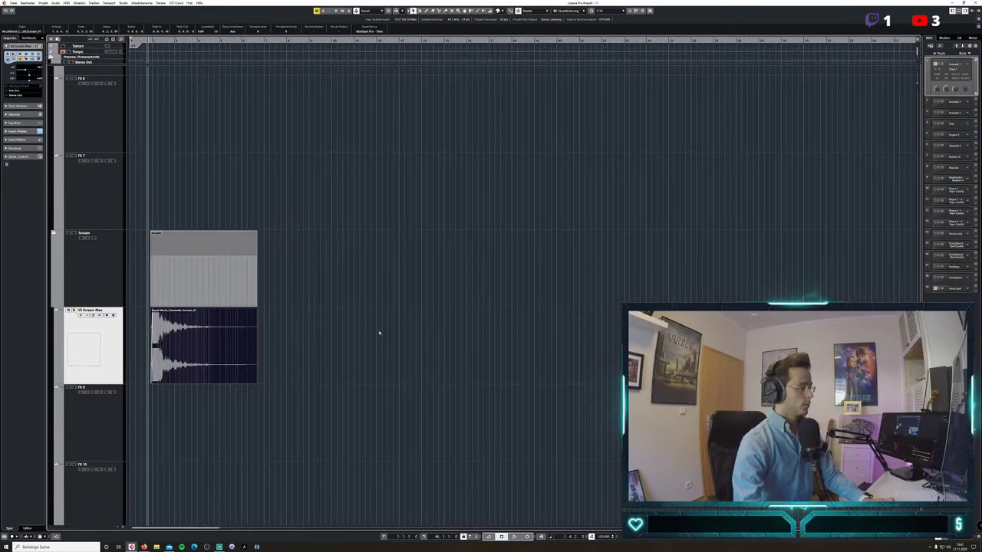
{"action": "key", "text": "Home"}
{"action": "key", "text": "space"}
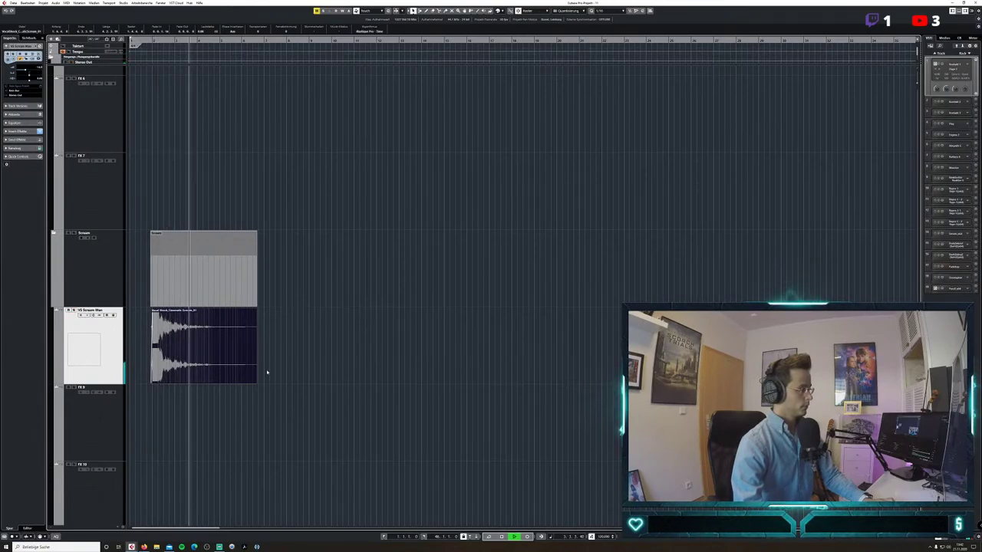
{"action": "key", "text": "space"}
Set the snap grid type to Bar, shorten the scream event to end at bar 5 and give it a long fade-out.
{"action": "left_click", "coordinate": [567, 11]}
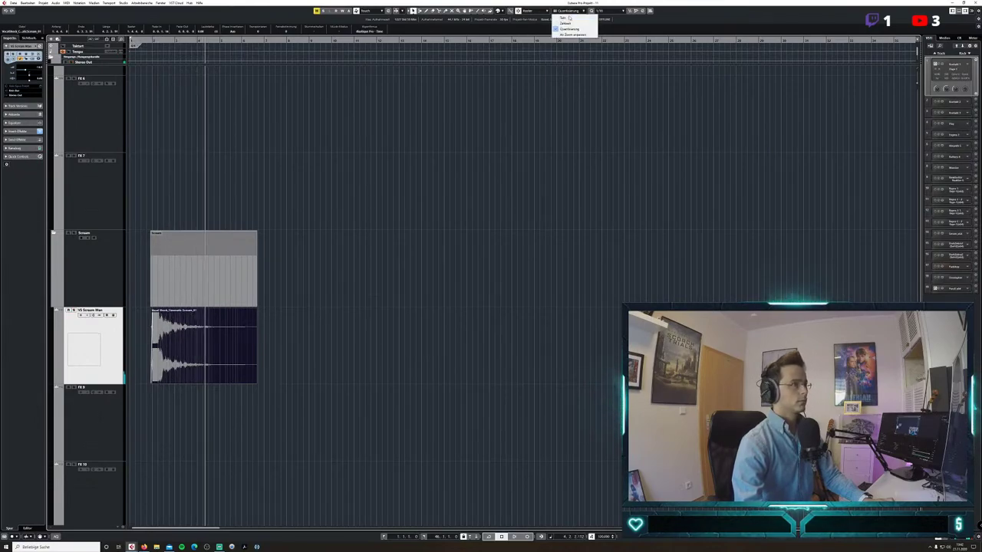
{"action": "left_click", "coordinate": [566, 16]}
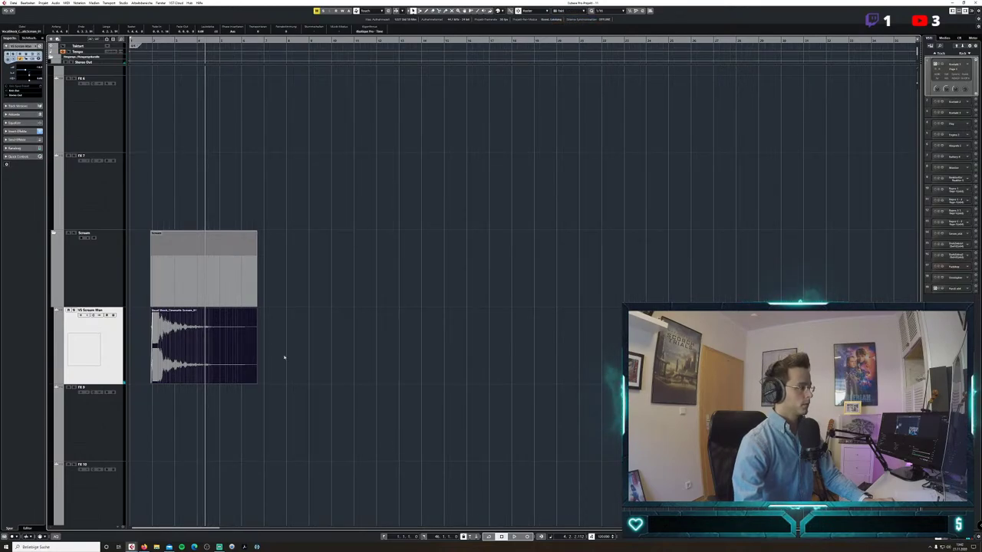
{"action": "left_click_drag", "start_coordinate": [258, 384], "coordinate": [209, 384]}
{"action": "left_click_drag", "start_coordinate": [218, 309], "coordinate": [167, 310]}
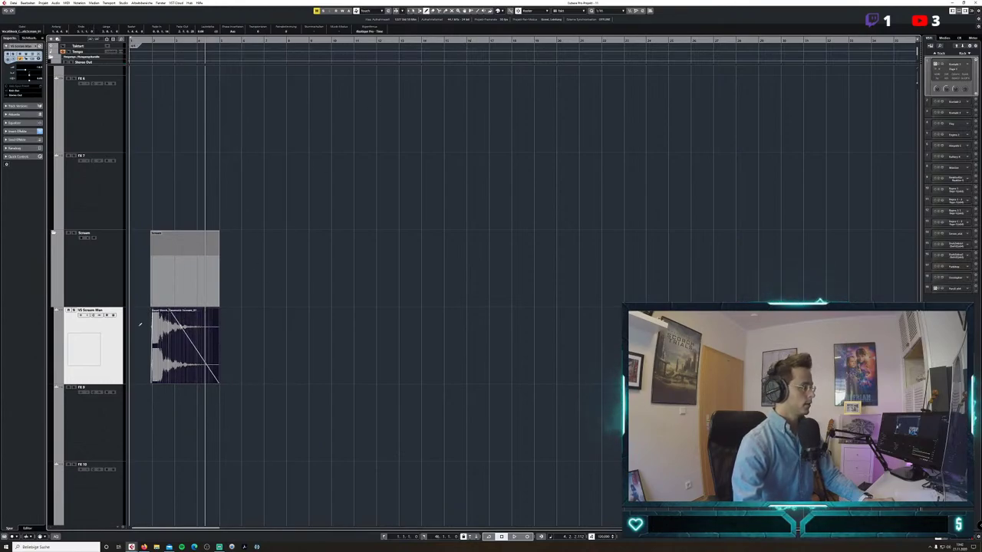
Glue a new empty event in bar 1 to the scream event, and test a copy of the result at bar 10, removing it again.
{"action": "left_click", "coordinate": [139, 324]}
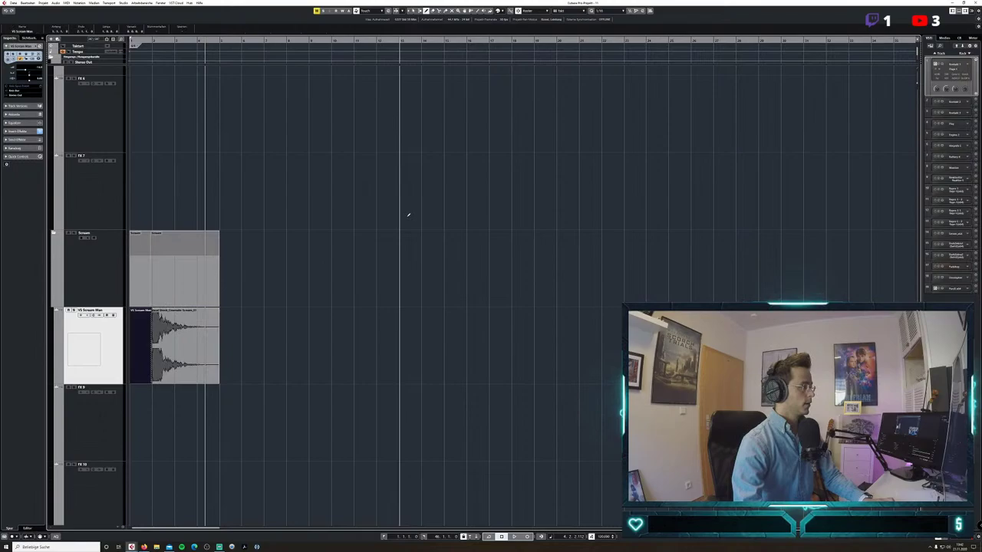
{"action": "left_click", "coordinate": [147, 339]}
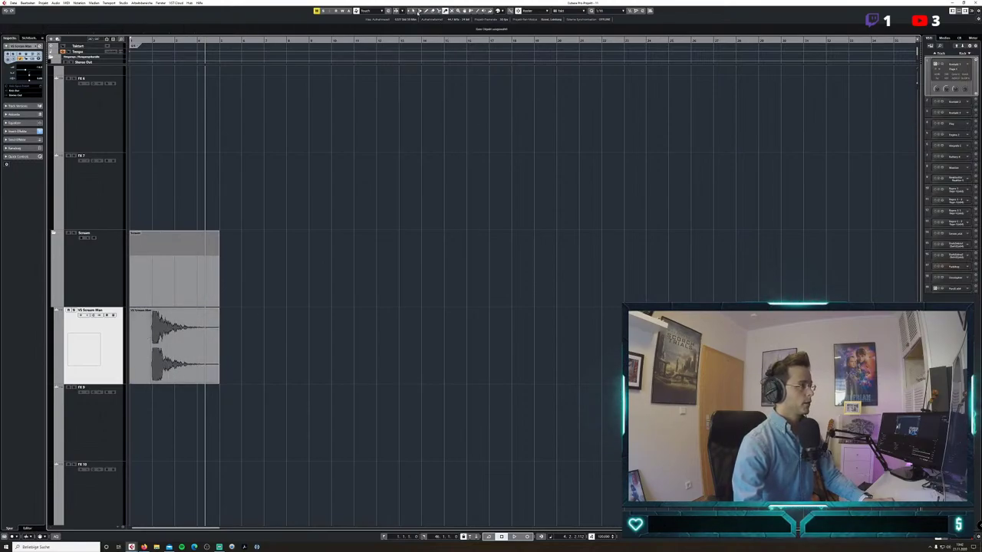
{"action": "left_click_drag", "start_coordinate": [191, 343], "coordinate": [368, 360]}
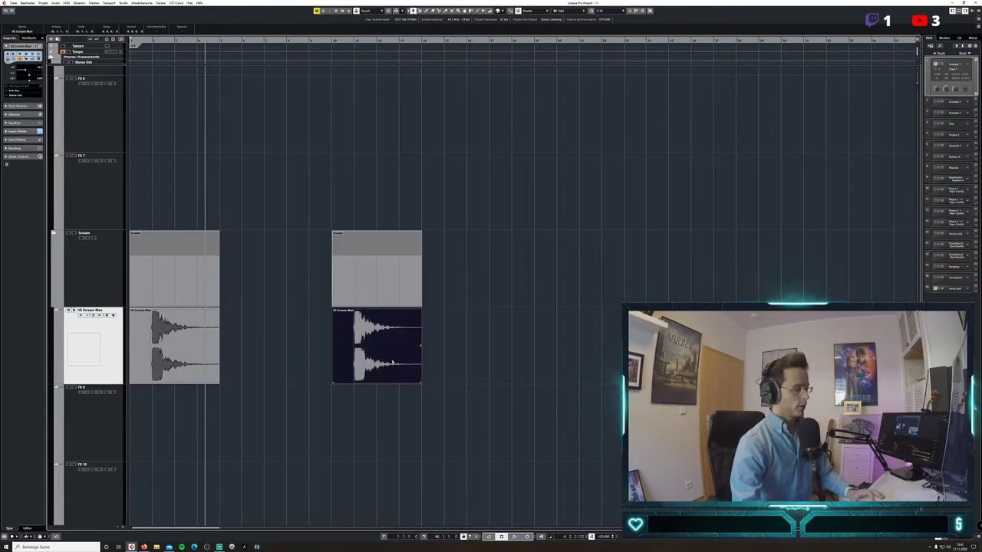
{"action": "key", "text": "Delete"}
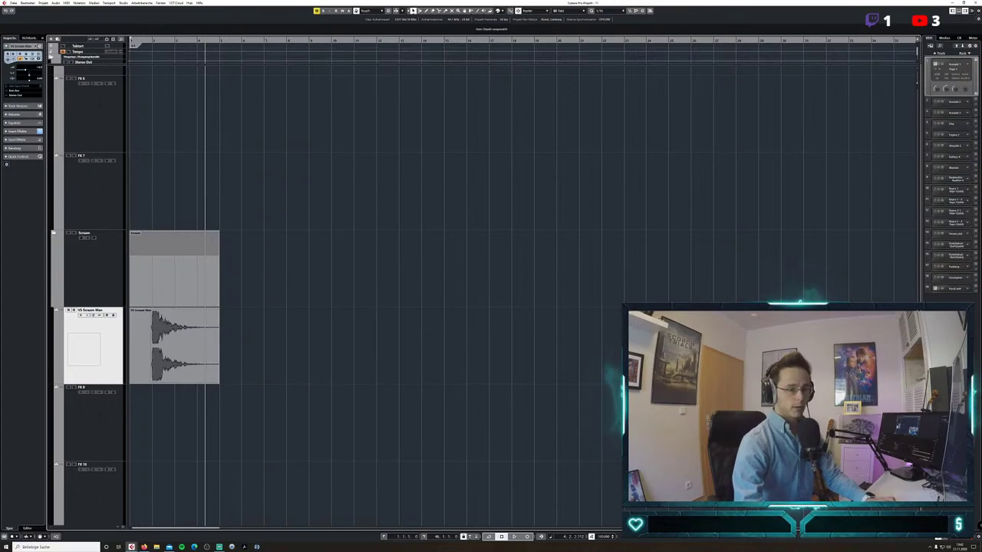
Move all events on the Hit 1 and Hit 2 tracks except the first Hit 1 event one bar later.
{"action": "key", "text": "shift+g"}
{"action": "key", "text": "shift+g"}
{"action": "key", "text": "shift+g"}
{"action": "key", "text": "shift+g"}
{"action": "key", "text": "shift+g"}
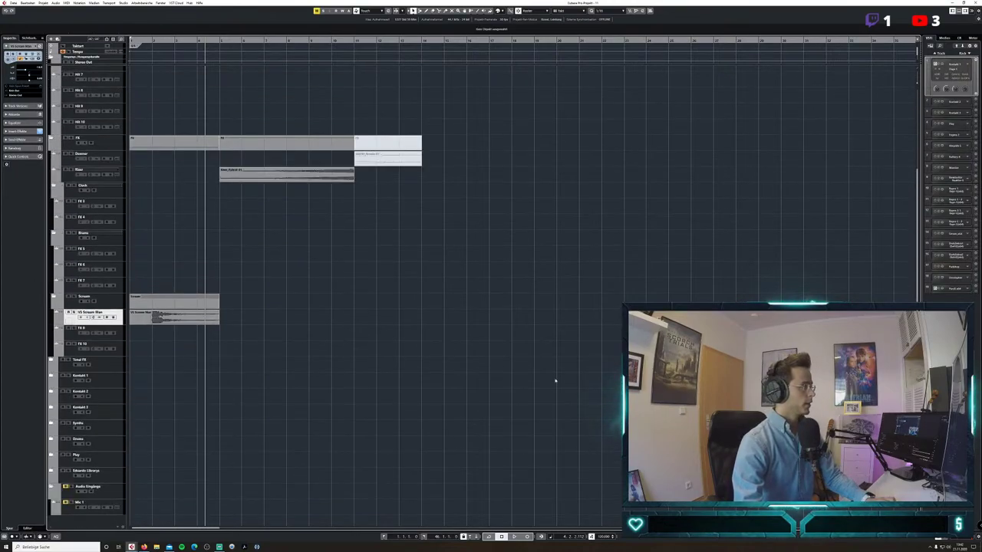
{"action": "scroll", "coordinate": [548, 382], "scroll_direction": "up", "scroll_amount": 5}
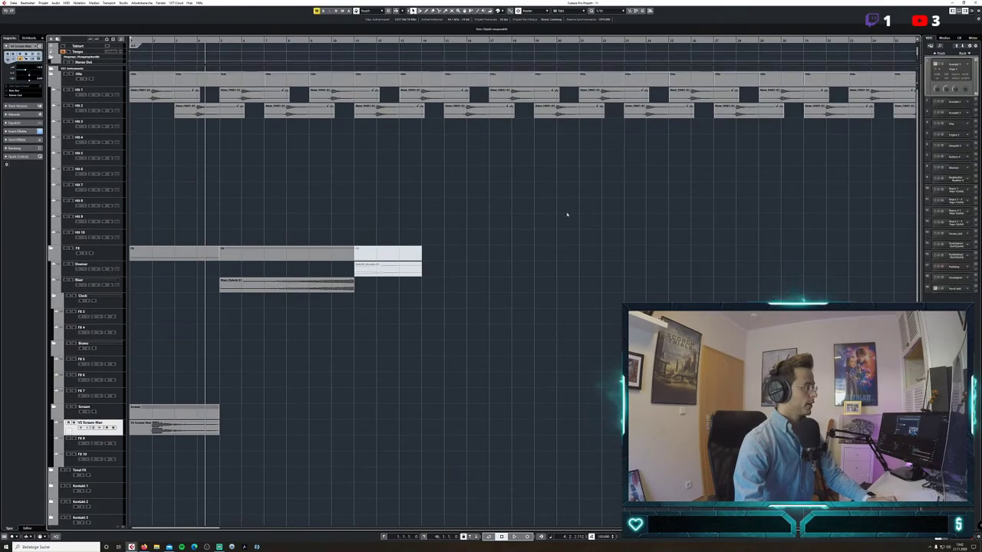
{"action": "left_click", "coordinate": [148, 97]}
{"action": "left_click_drag", "start_coordinate": [205, 98], "coordinate": [916, 122]}
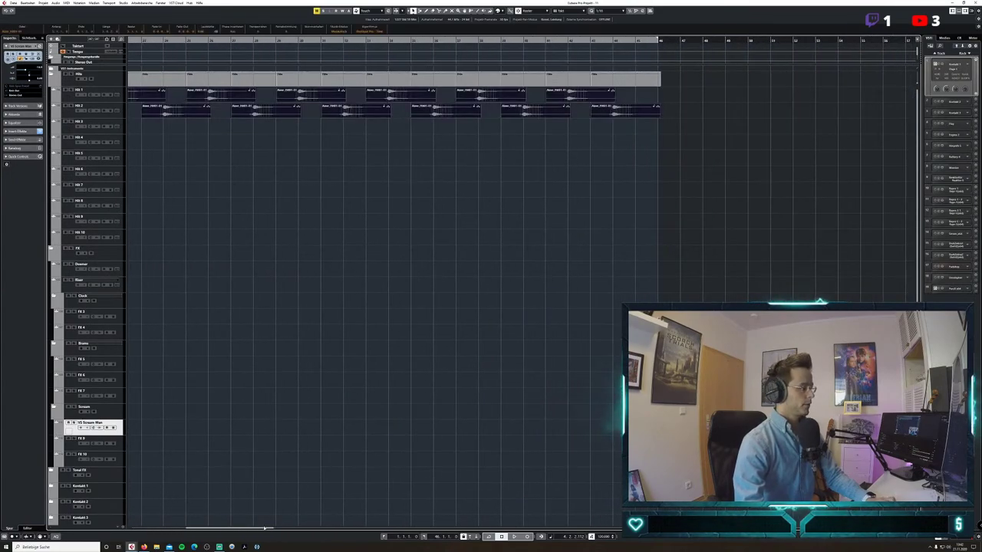
{"action": "left_click_drag", "start_coordinate": [226, 529], "coordinate": [74, 504]}
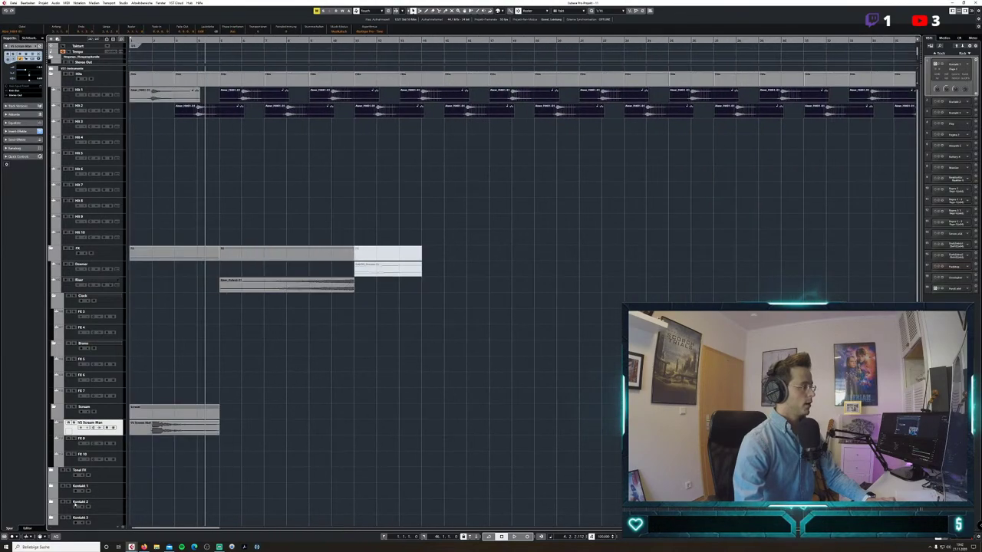
{"action": "left_click_drag", "start_coordinate": [216, 113], "coordinate": [253, 115]}
{"action": "left_click", "coordinate": [523, 254]}
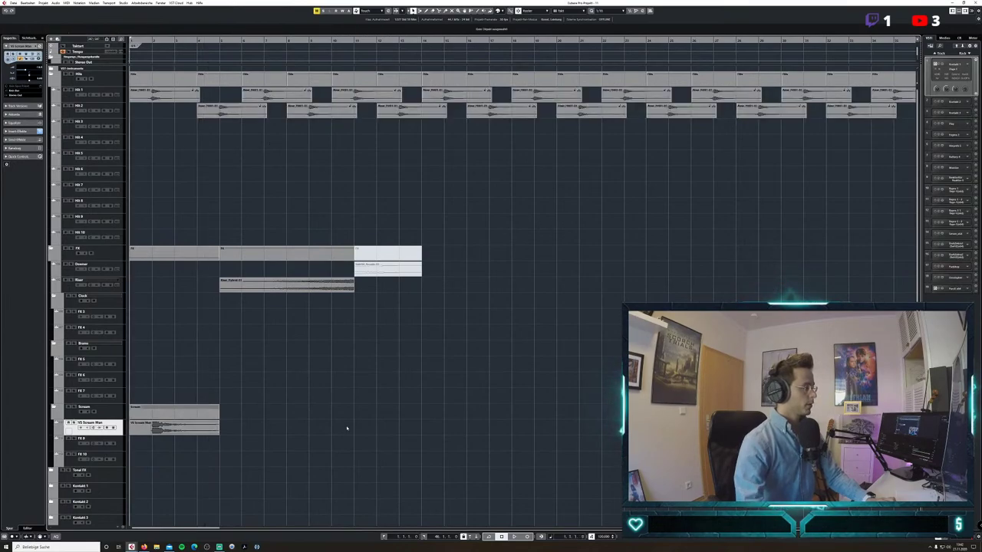
Play the opening bars with the hits and the scream, and delete the Hit 1 event at bar 6.
{"action": "key", "text": "space"}
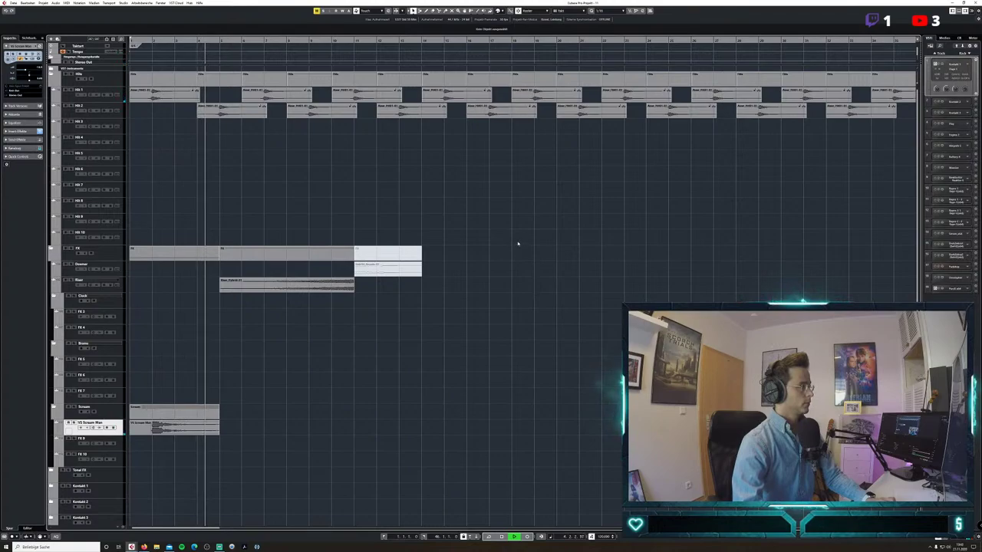
{"action": "key", "text": "space"}
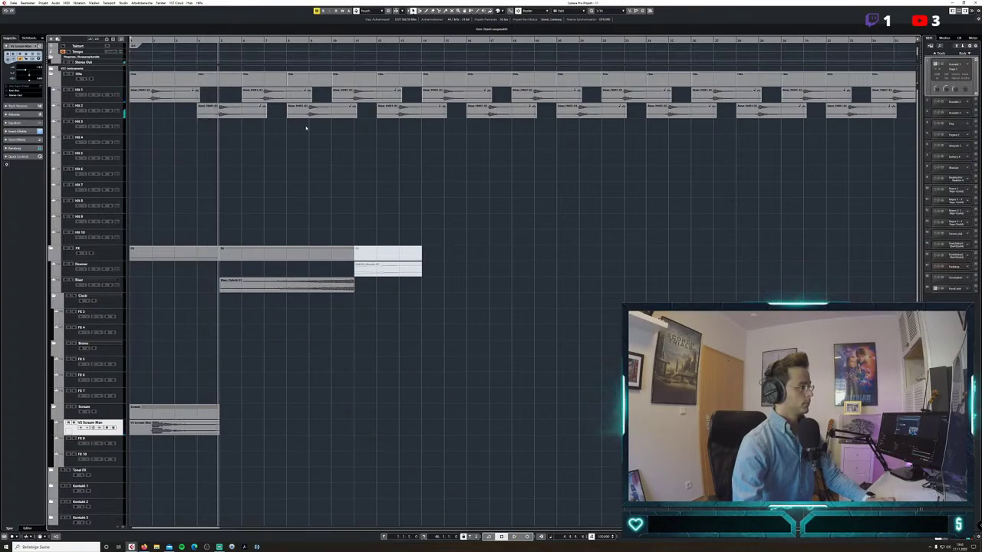
{"action": "left_click", "coordinate": [296, 98]}
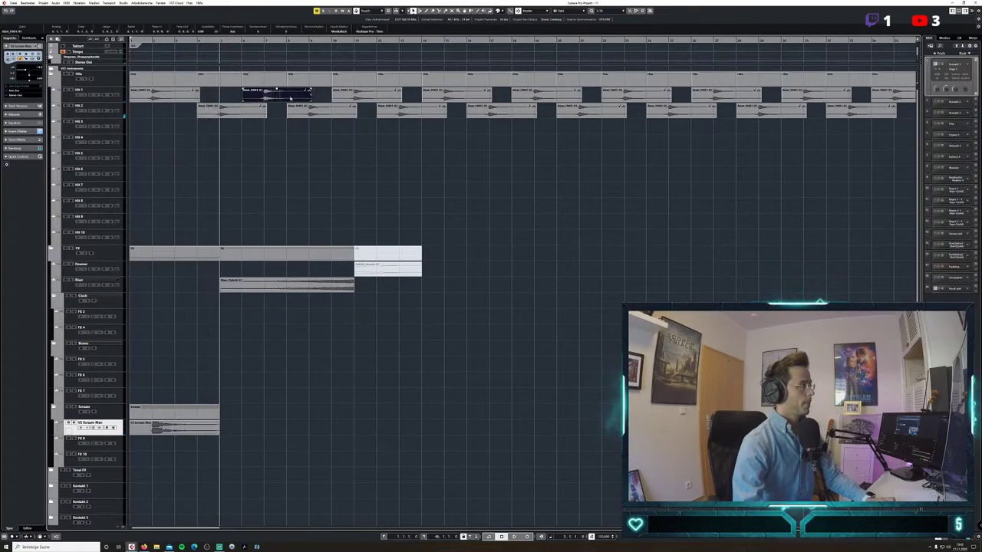
{"action": "key", "text": "Delete"}
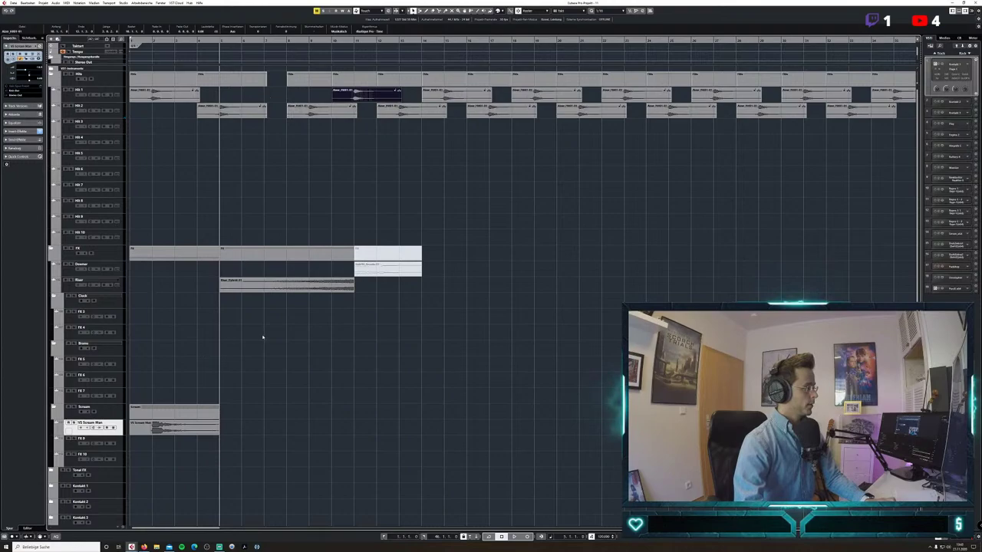
{"action": "scroll", "coordinate": [253, 360], "scroll_direction": "down", "scroll_amount": 3}
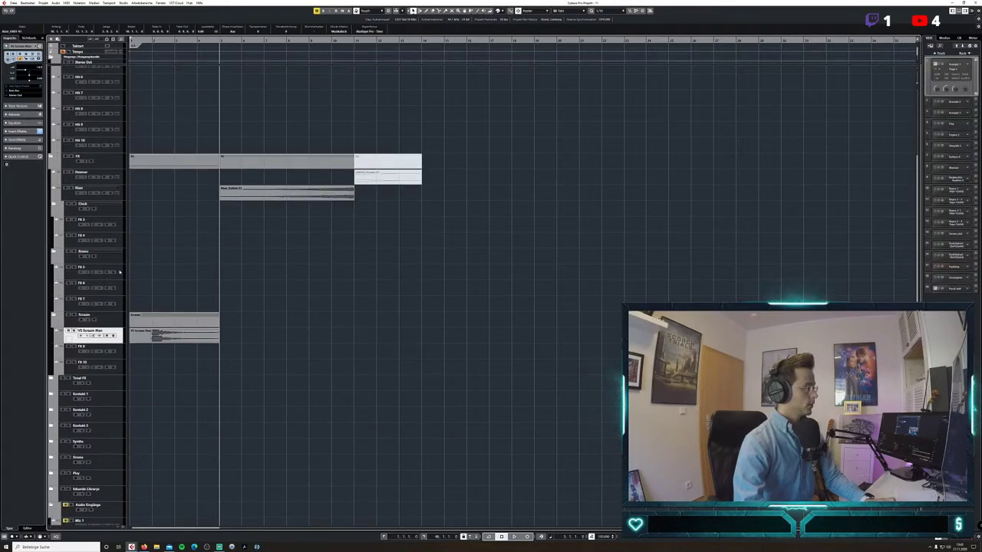
Duplicate the folder track containing FX 5 to FX 7 and name the copy Cello Plugs.
{"action": "left_click", "coordinate": [119, 273]}
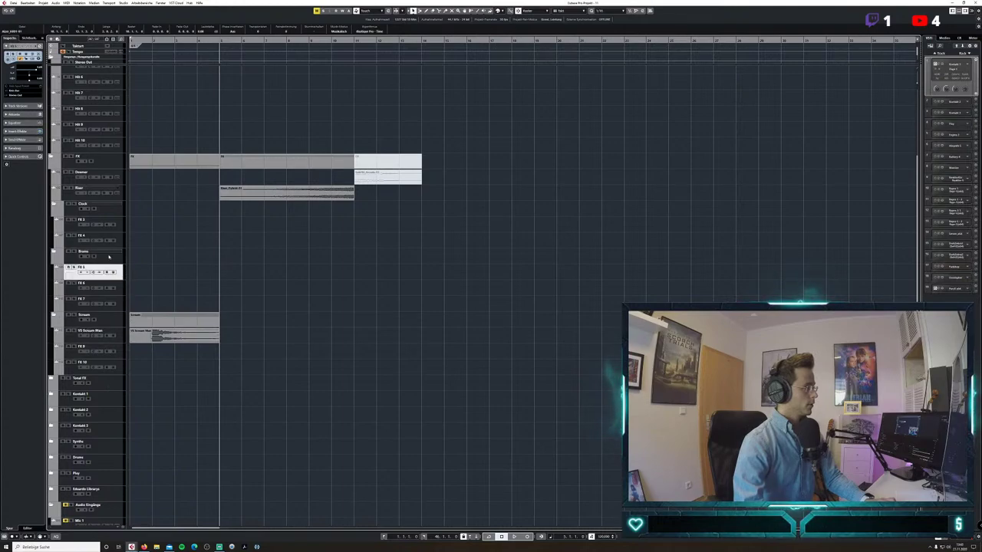
{"action": "left_click", "coordinate": [109, 257]}
{"action": "right_click", "coordinate": [112, 258]}
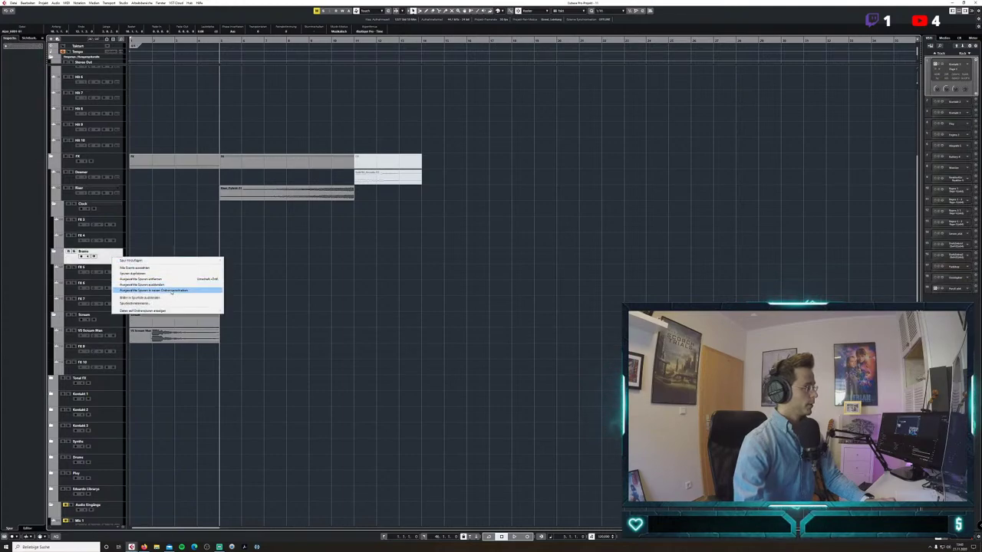
{"action": "left_click", "coordinate": [149, 273]}
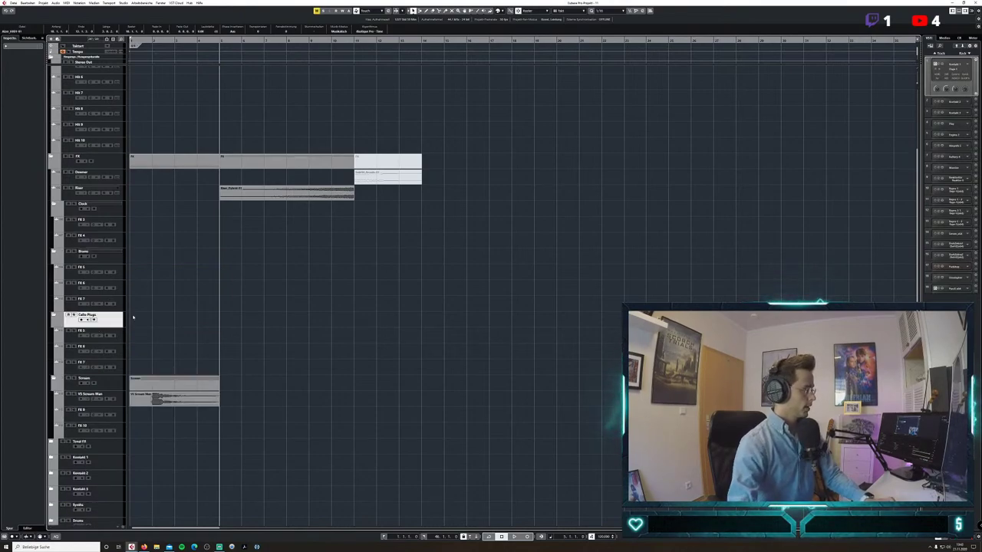
Start an audio import at the project start on the Cello Plugs folder's FX 5 track and open the RAW CELLO FX library's 04 SCREECH samples.
{"action": "left_click", "coordinate": [116, 340]}
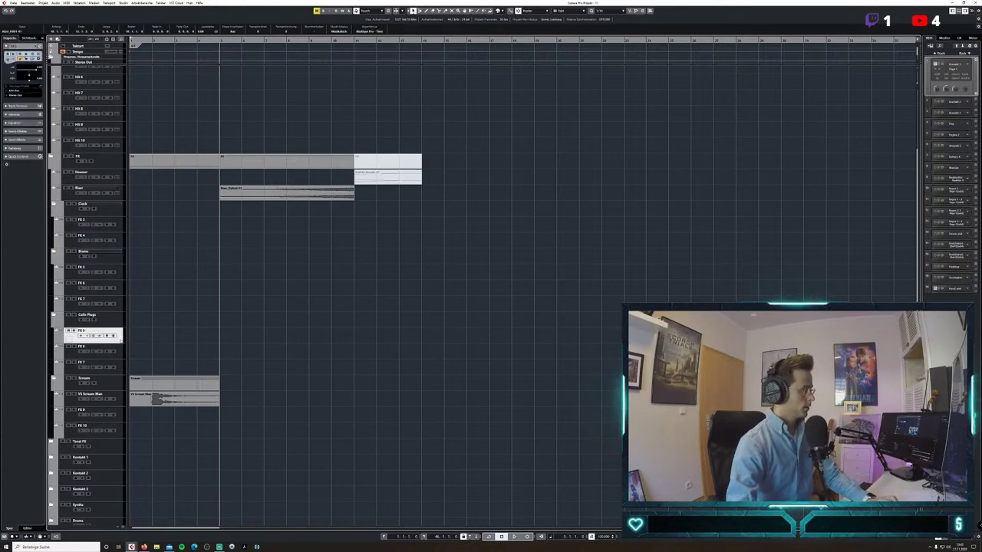
{"action": "key", "text": "KP_Decimal"}
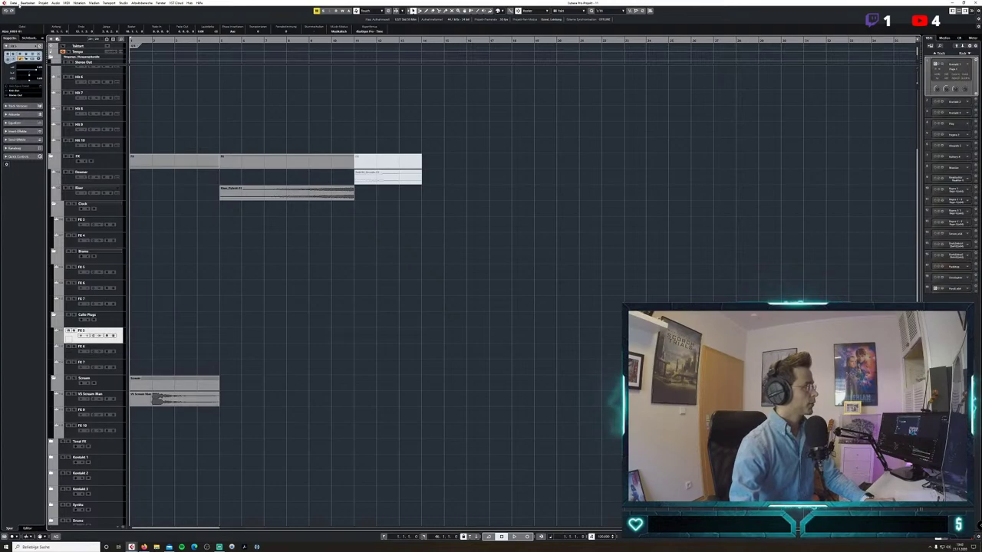
{"action": "left_click", "coordinate": [13, 3]}
{"action": "mouse_move", "coordinate": [46, 77]}
{"action": "left_click", "coordinate": [115, 77]}
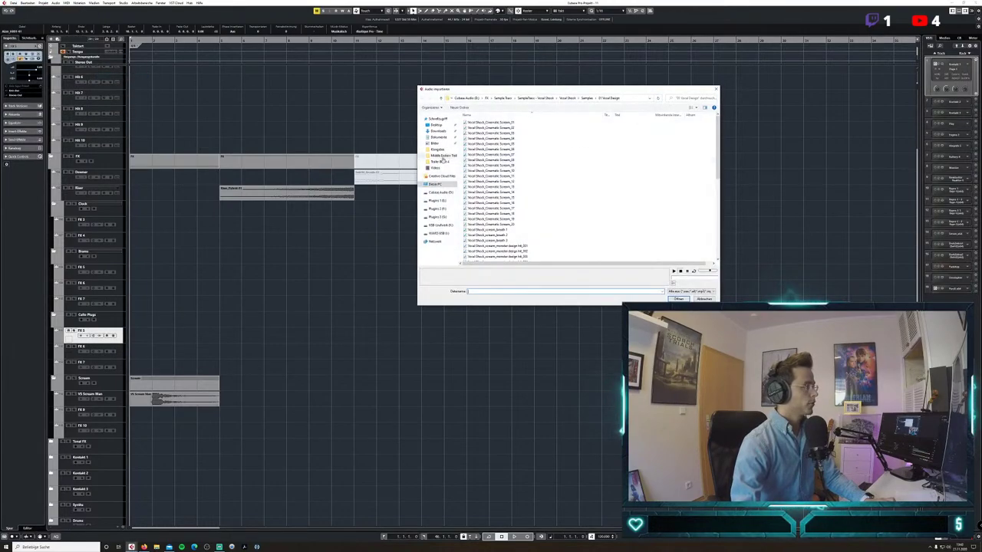
{"action": "left_click", "coordinate": [517, 99]}
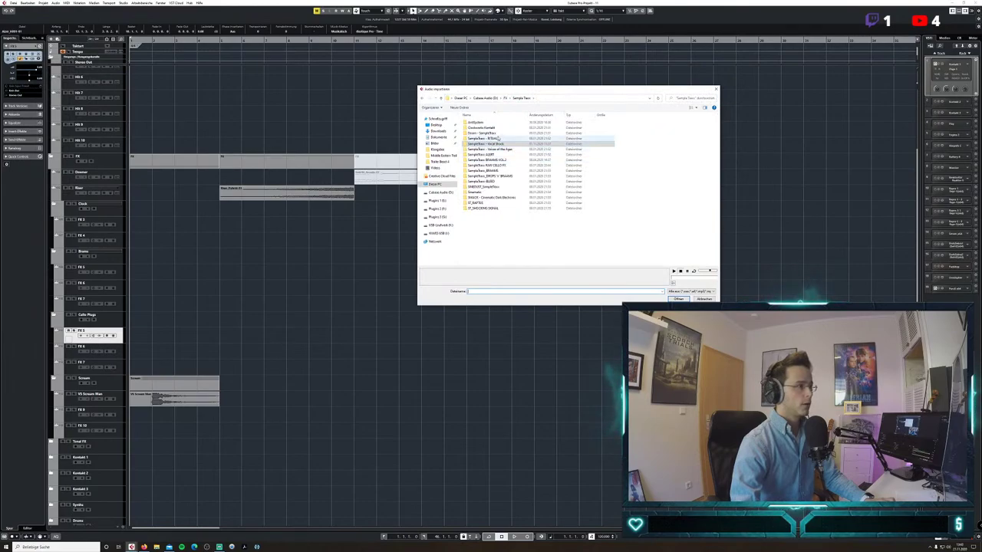
{"action": "double_click", "coordinate": [494, 165]}
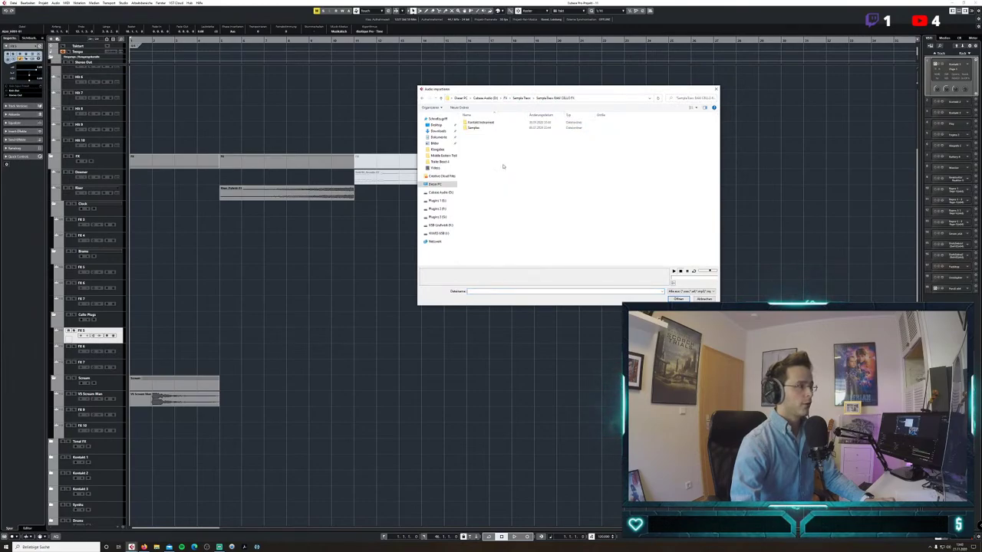
{"action": "double_click", "coordinate": [477, 128]}
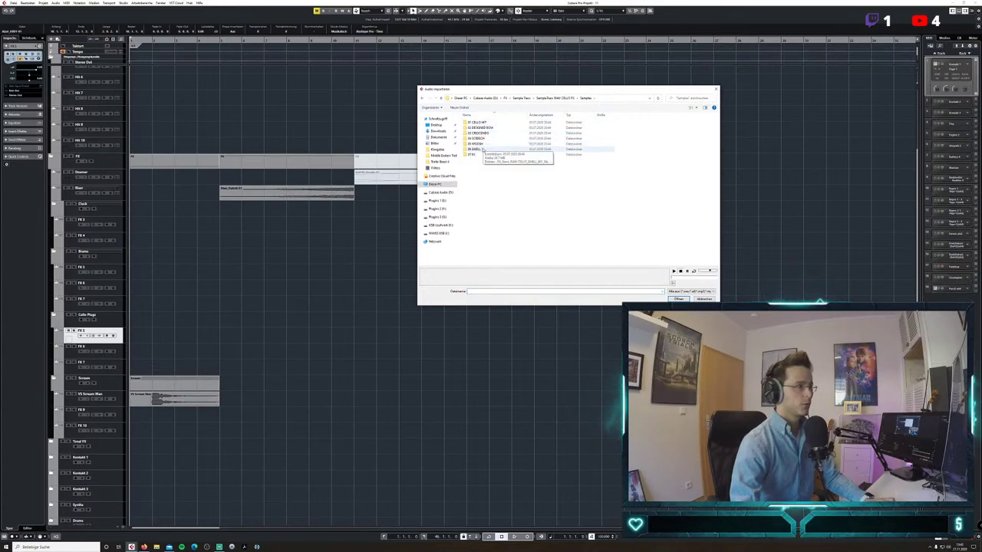
{"action": "double_click", "coordinate": [482, 139]}
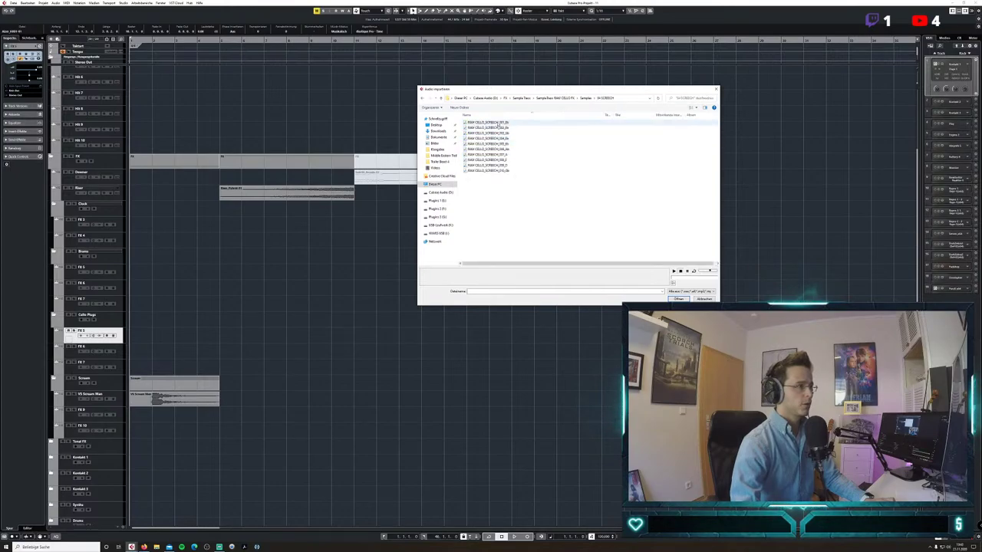
Audition the cello screech samples one after another.
{"action": "left_click", "coordinate": [494, 122]}
{"action": "left_click", "coordinate": [496, 128]}
{"action": "left_click", "coordinate": [498, 134]}
{"action": "key", "text": "Down"}
{"action": "key", "text": "Down"}
{"action": "key", "text": "Down"}
{"action": "key", "text": "Down"}
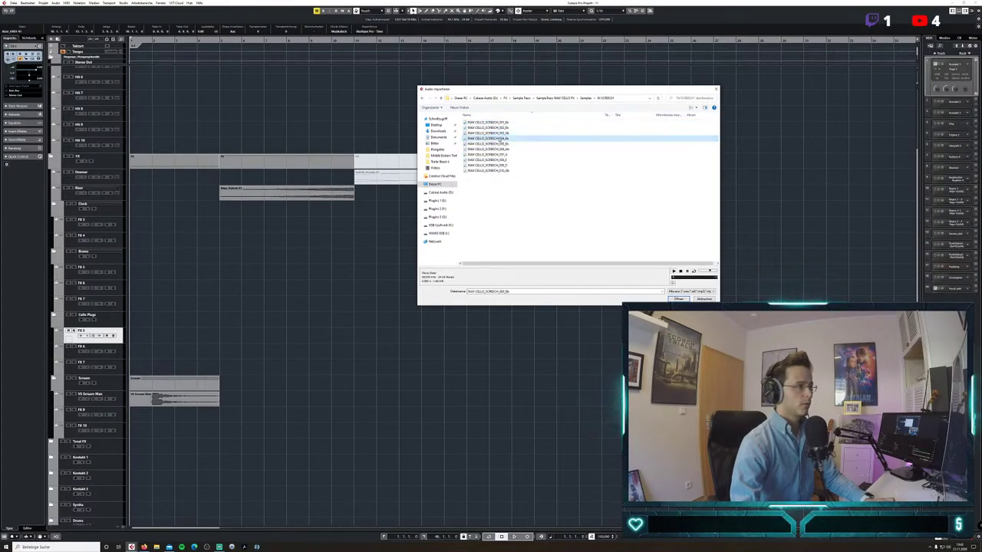
{"action": "key", "text": "Down"}
{"action": "key", "text": "Down"}
{"action": "key", "text": "Down"}
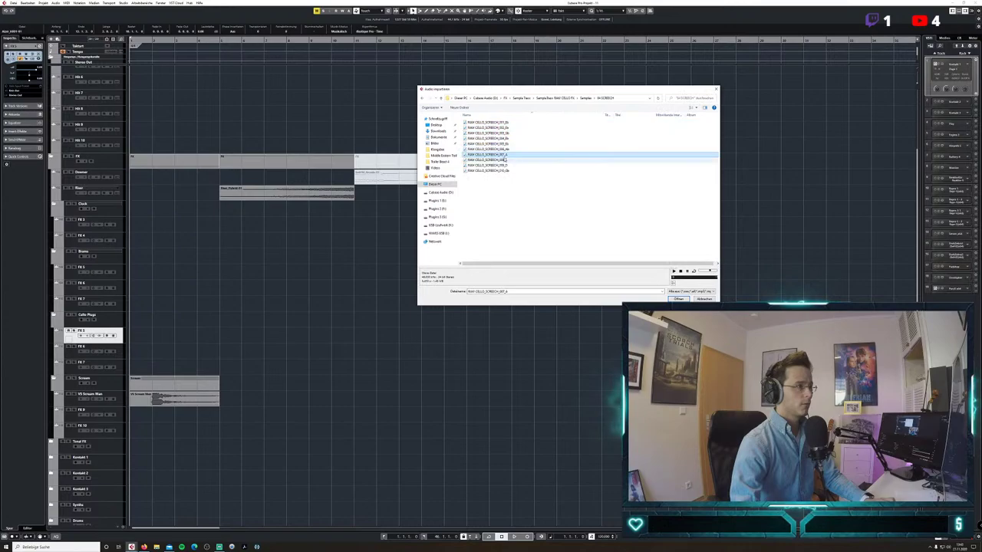
Audition the samples in the 01 CELLO HIT folder and import the tenth one onto the FX 5 track.
{"action": "left_click", "coordinate": [585, 99]}
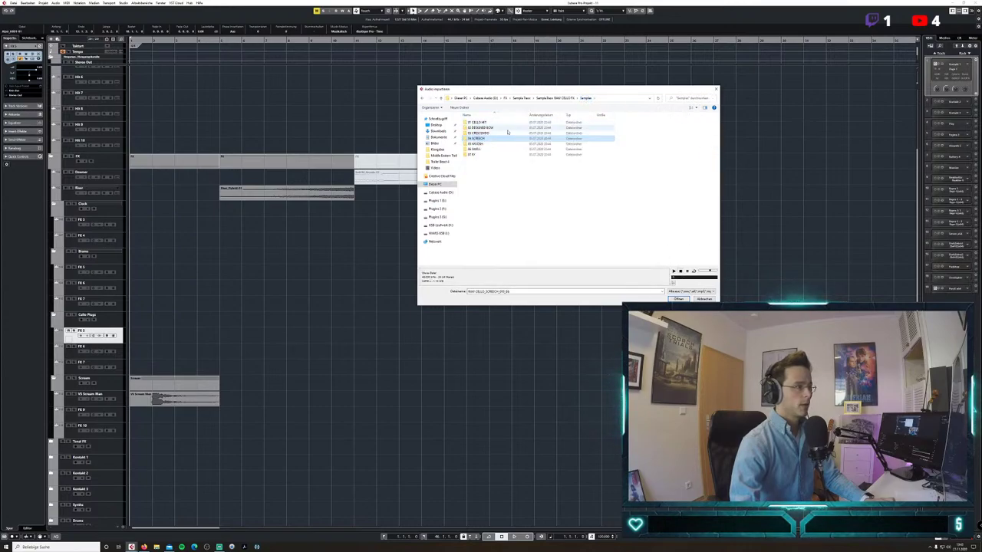
{"action": "double_click", "coordinate": [481, 122]}
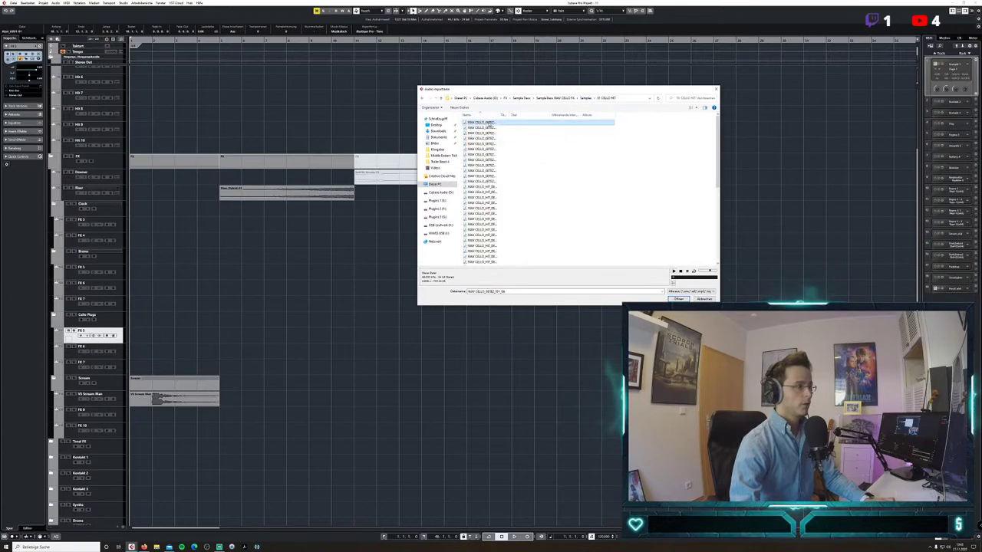
{"action": "left_click", "coordinate": [490, 128]}
{"action": "left_click", "coordinate": [490, 133]}
{"action": "left_click", "coordinate": [491, 138]}
{"action": "left_click", "coordinate": [492, 144]}
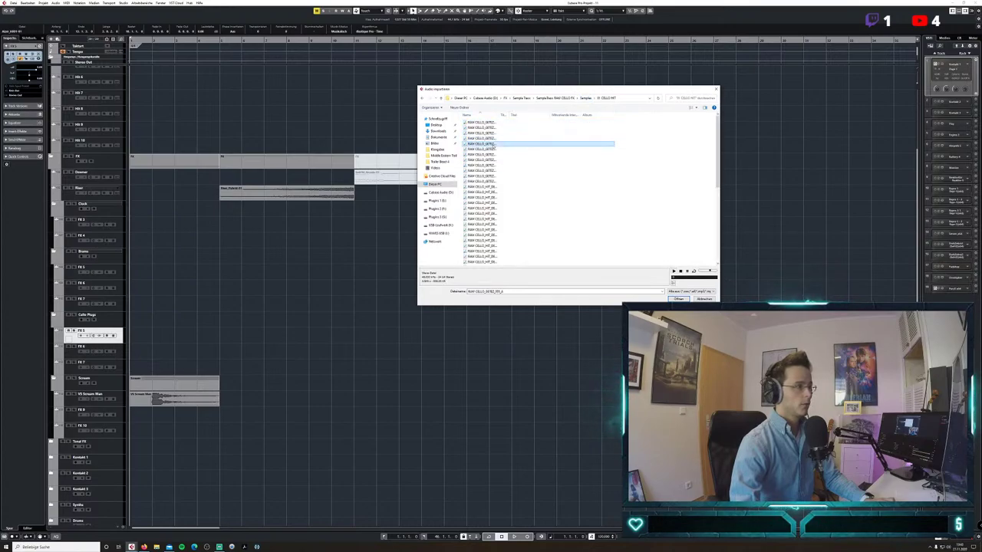
{"action": "left_click", "coordinate": [494, 149]}
{"action": "left_click", "coordinate": [494, 154]}
{"action": "left_click", "coordinate": [495, 160]}
{"action": "left_click", "coordinate": [495, 165]}
{"action": "left_click", "coordinate": [494, 170]}
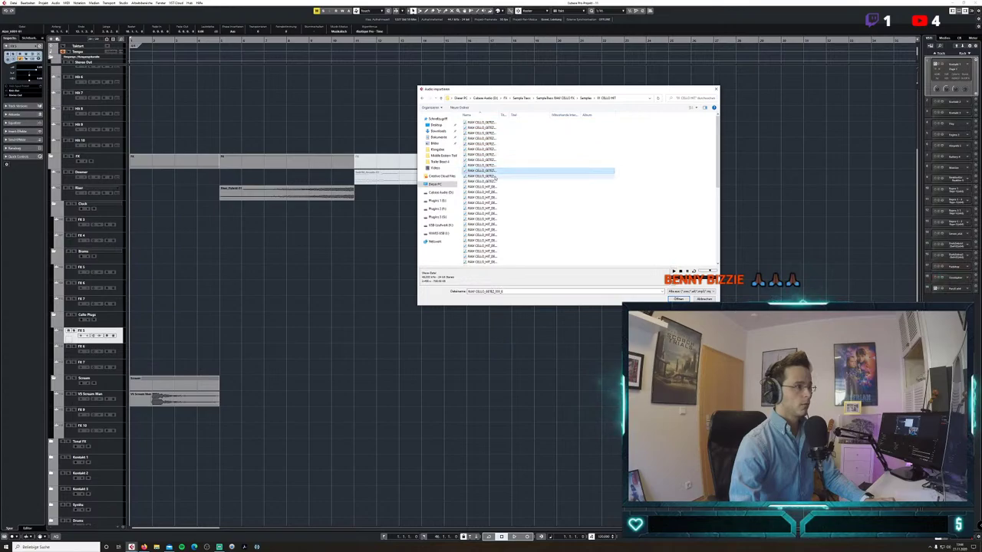
{"action": "left_click", "coordinate": [495, 176]}
{"action": "left_click", "coordinate": [493, 181]}
{"action": "left_click", "coordinate": [489, 171]}
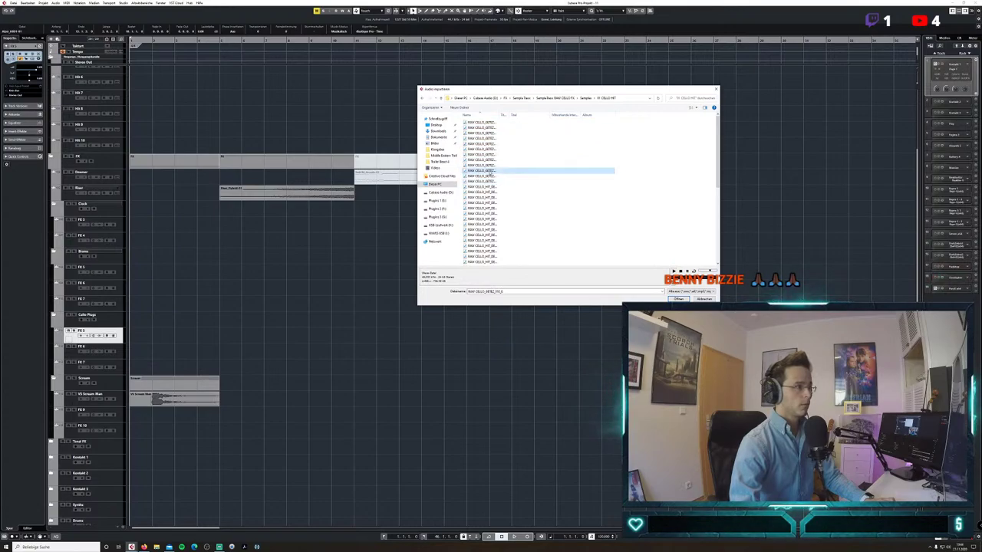
{"action": "left_click", "coordinate": [679, 299]}
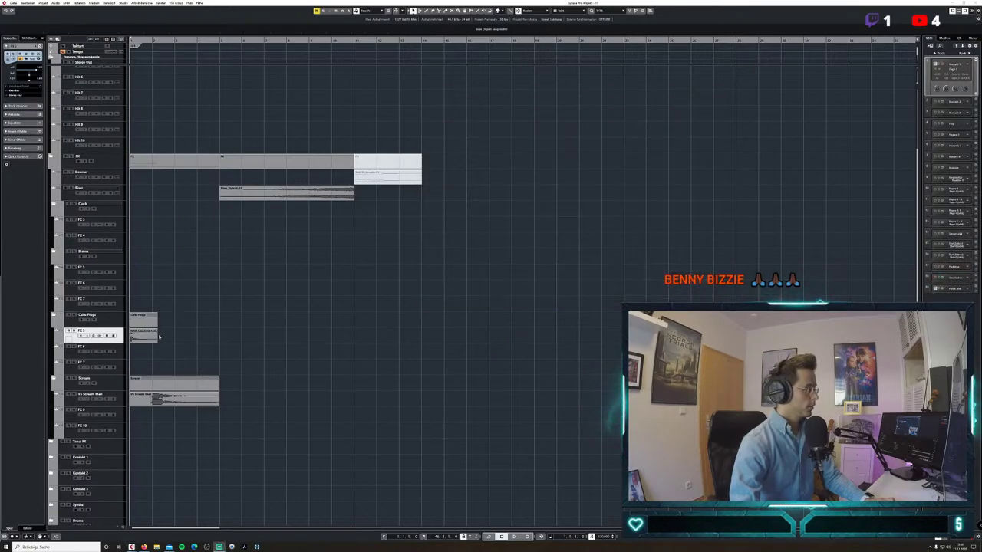
Move the imported cello event to bar 5 and insert a Valhalla reverb on its track.
{"action": "left_click_drag", "start_coordinate": [143, 334], "coordinate": [234, 338]}
{"action": "left_click", "coordinate": [92, 338]}
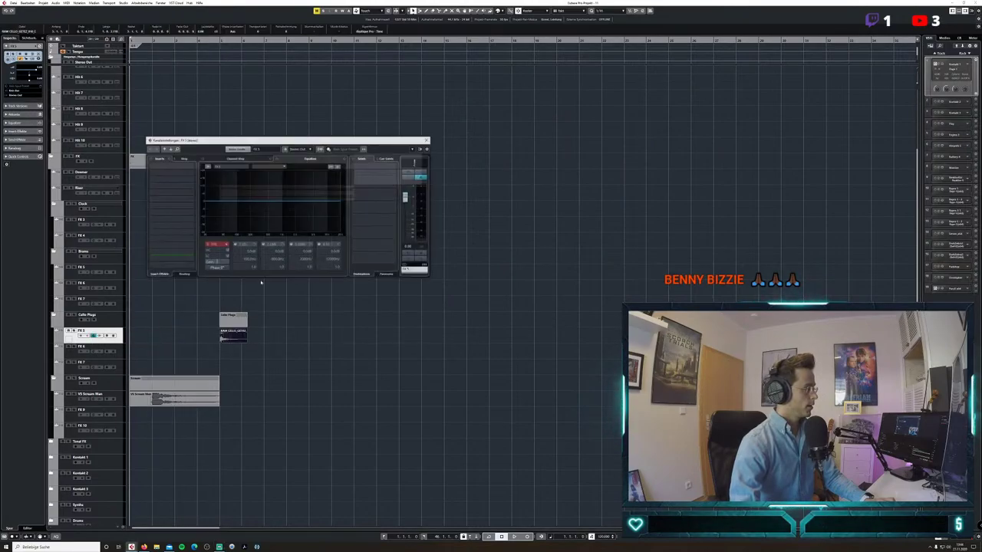
{"action": "left_click", "coordinate": [184, 166]}
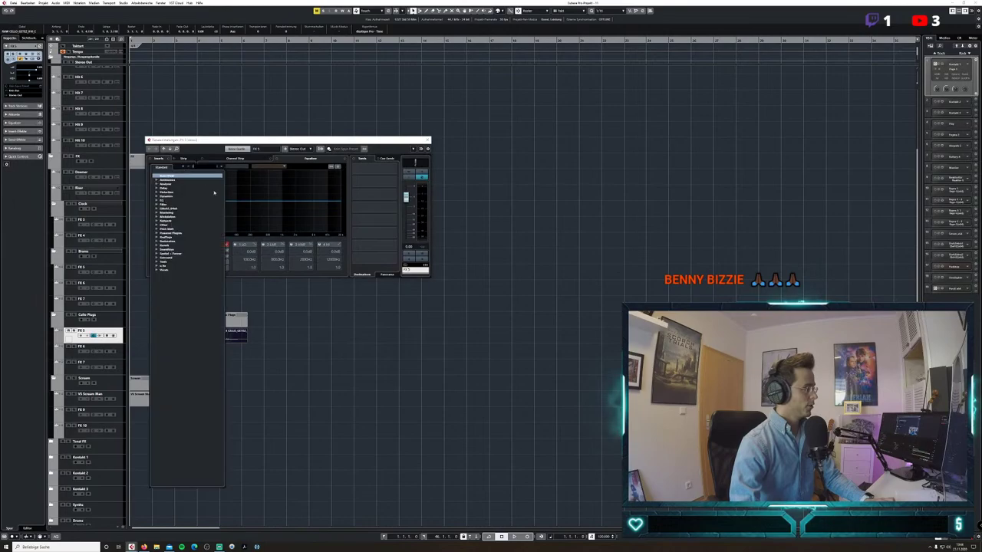
{"action": "left_click", "coordinate": [157, 227]}
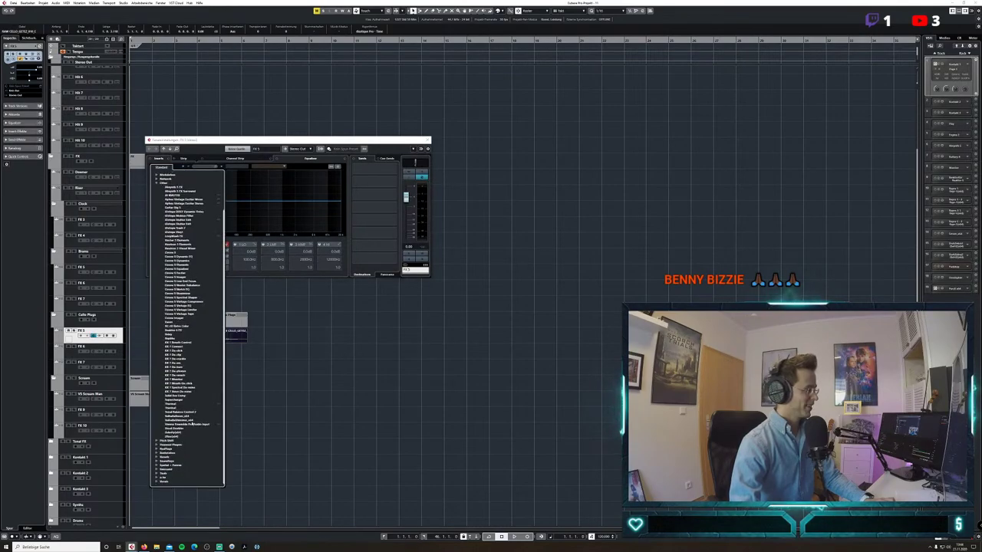
{"action": "left_click", "coordinate": [182, 420]}
{"action": "left_click", "coordinate": [577, 231]}
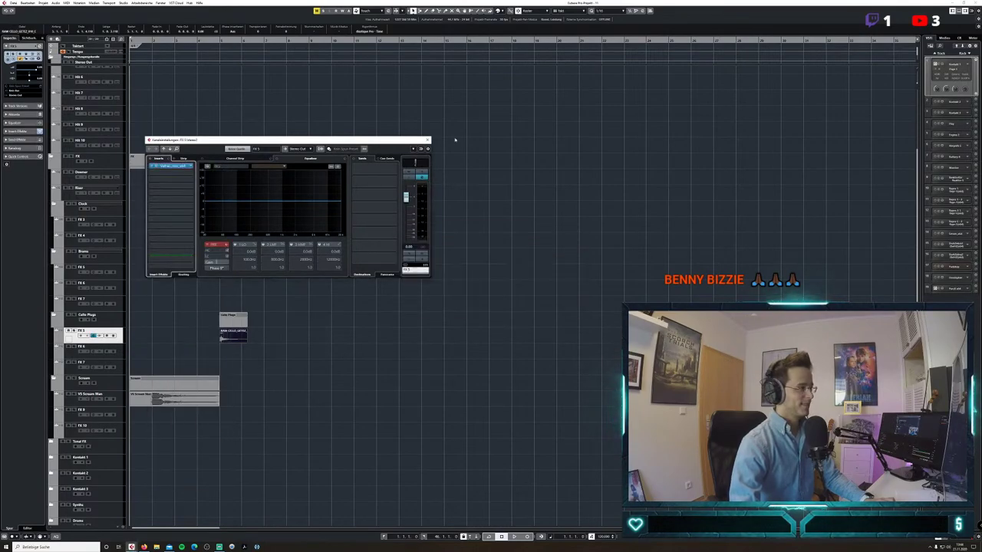
{"action": "left_click", "coordinate": [428, 140]}
Play the project from the start and rename the cello sample's track as Cello Plug 1.
{"action": "key", "text": "space"}
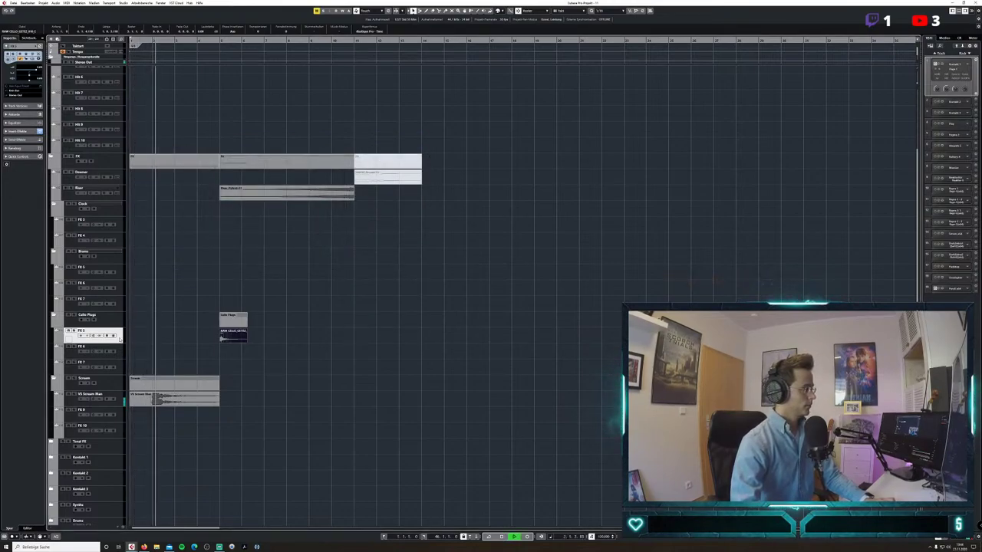
{"action": "left_click", "coordinate": [93, 336]}
{"action": "double_click", "coordinate": [94, 331]}
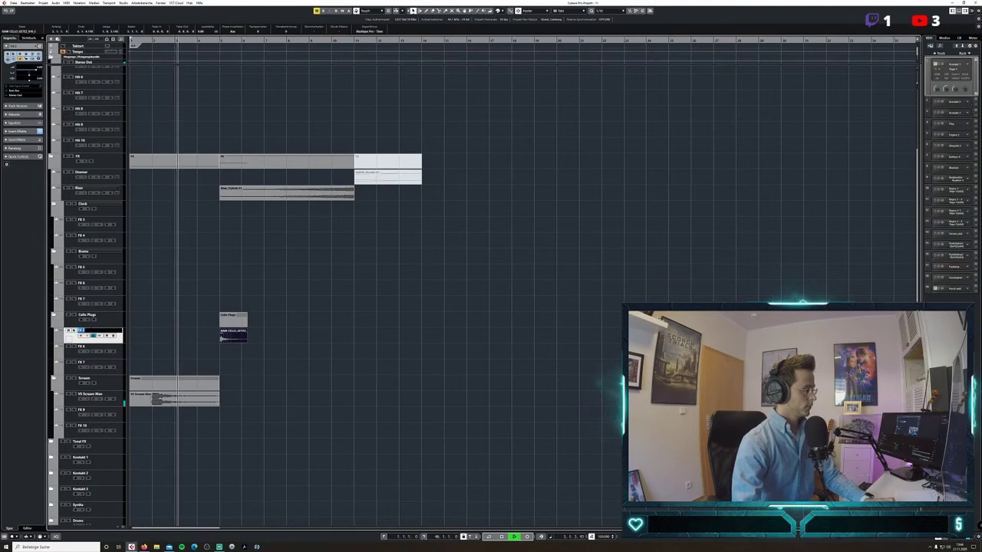
{"action": "type", "text": "Cello Plug 1"}
{"action": "key", "text": "Return"}
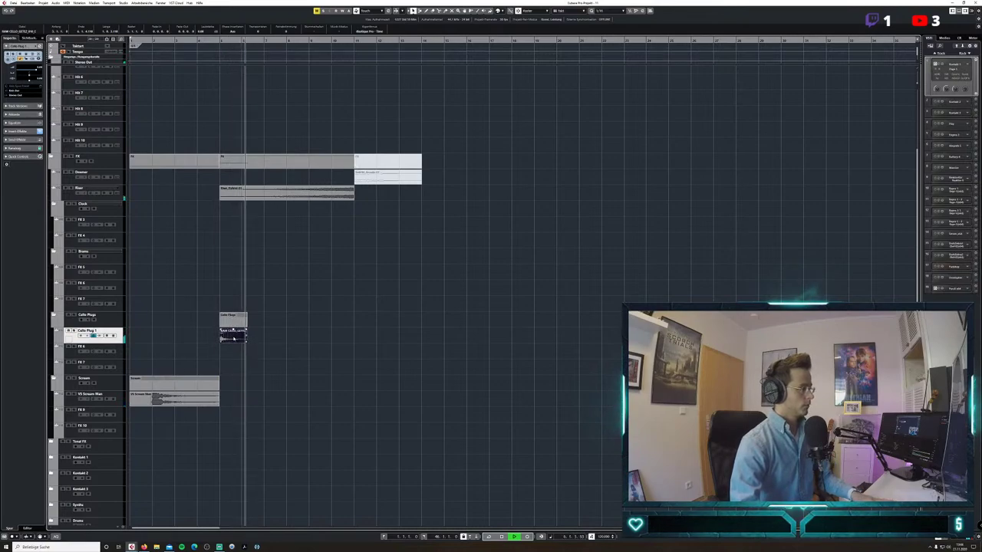
Copy the cello event to bars 7, 9 and 11 on the Cello Plug 1 track.
{"action": "left_click_drag", "start_coordinate": [233, 337], "coordinate": [277, 339]}
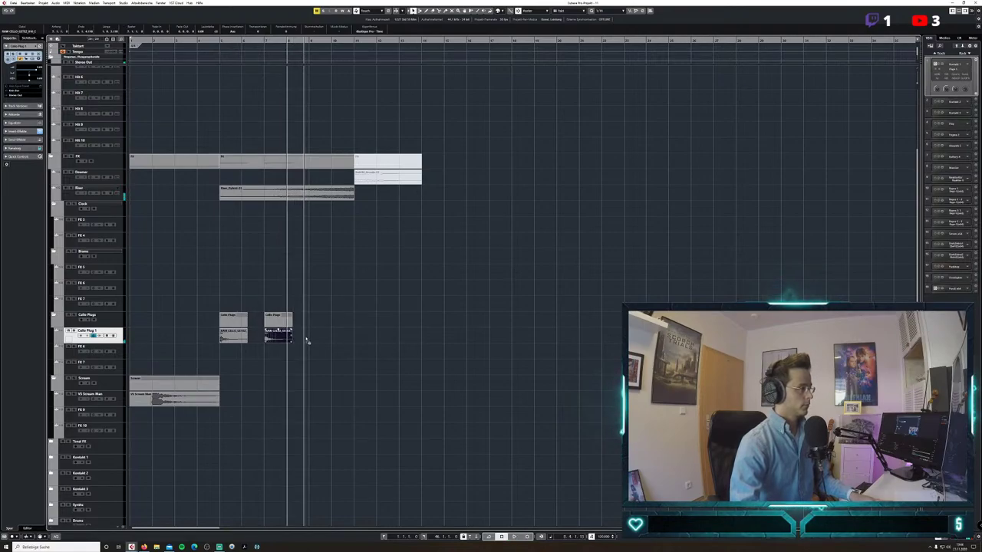
{"action": "key", "text": "ctrl+d"}
{"action": "key", "text": "ctrl+d"}
Move all hits from bar 8 onward, the riser and the downer two bars later, keeping the cello events at bars 5, 7, 9 and 11.
{"action": "scroll", "coordinate": [473, 312], "scroll_direction": "up", "scroll_amount": 3}
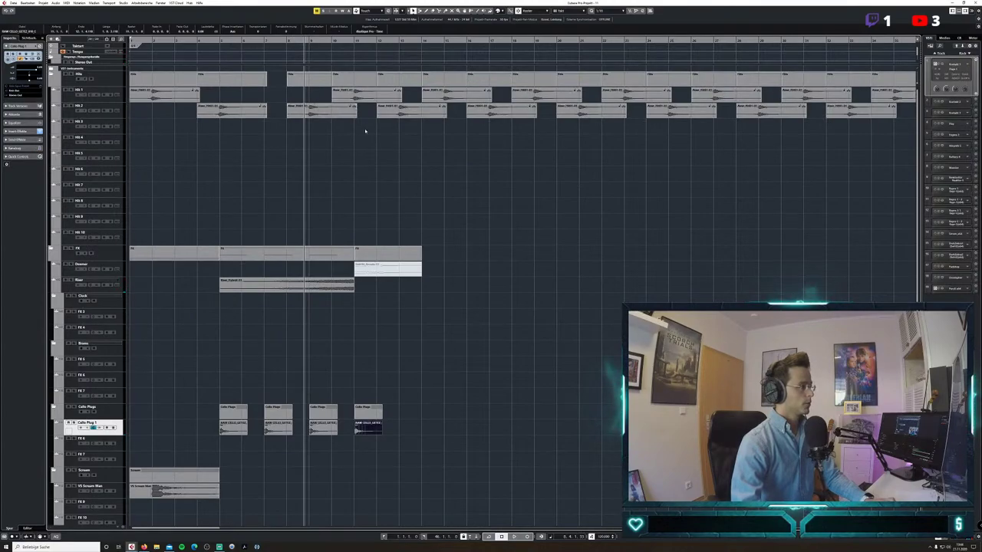
{"action": "left_click_drag", "start_coordinate": [276, 73], "coordinate": [917, 305]}
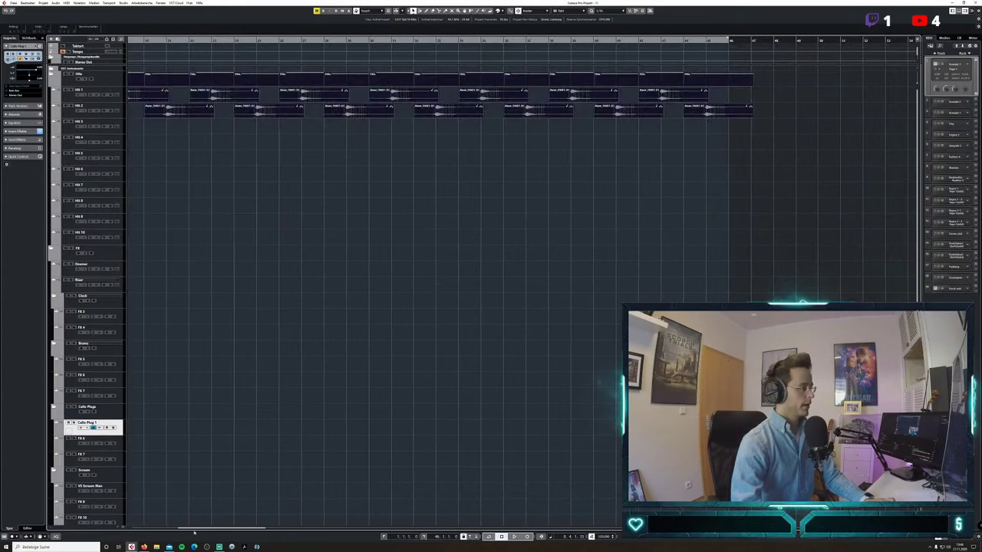
{"action": "left_click_drag", "start_coordinate": [227, 529], "coordinate": [137, 516]}
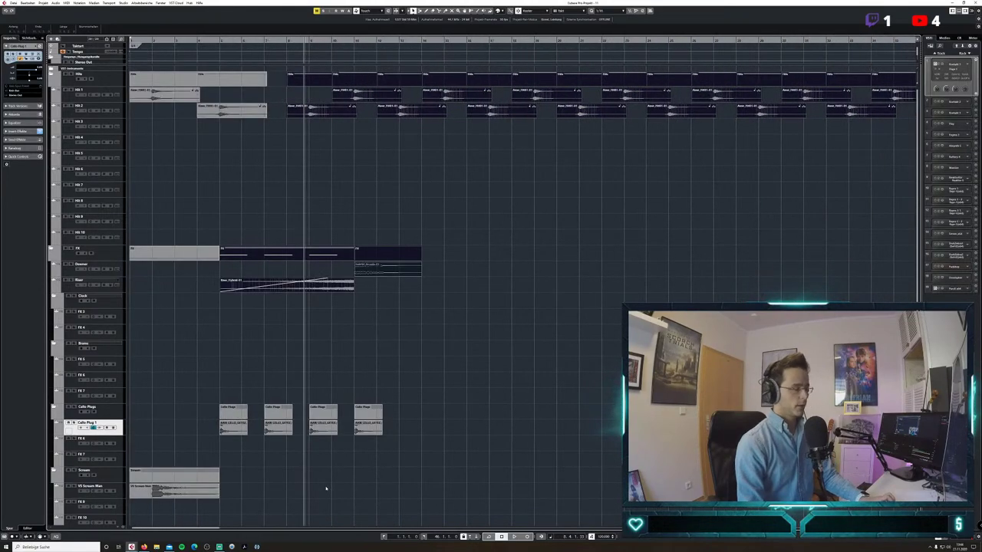
{"action": "key", "text": "ctrl+Right"}
{"action": "key", "text": "ctrl+Right"}
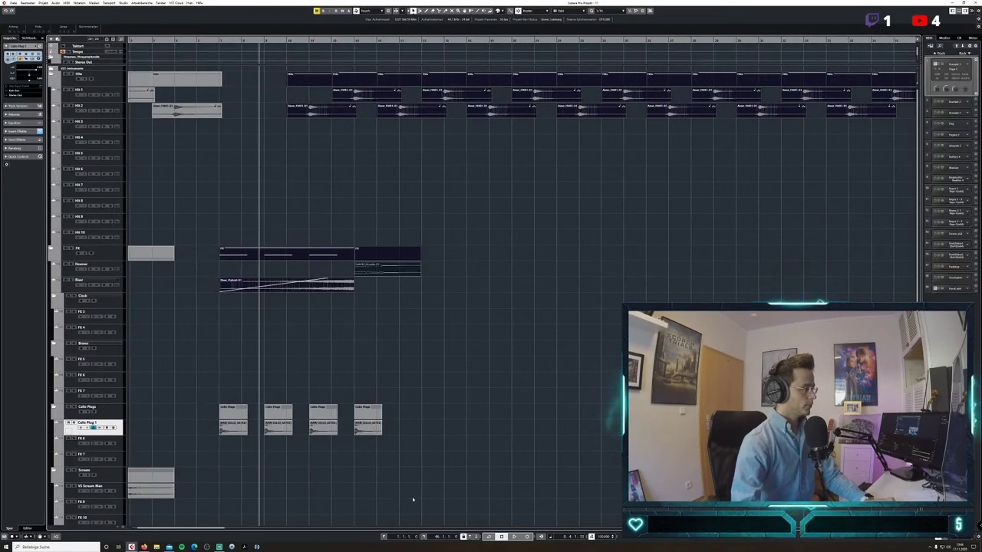
{"action": "left_click", "coordinate": [413, 499]}
{"action": "left_click_drag", "start_coordinate": [222, 528], "coordinate": [201, 528]}
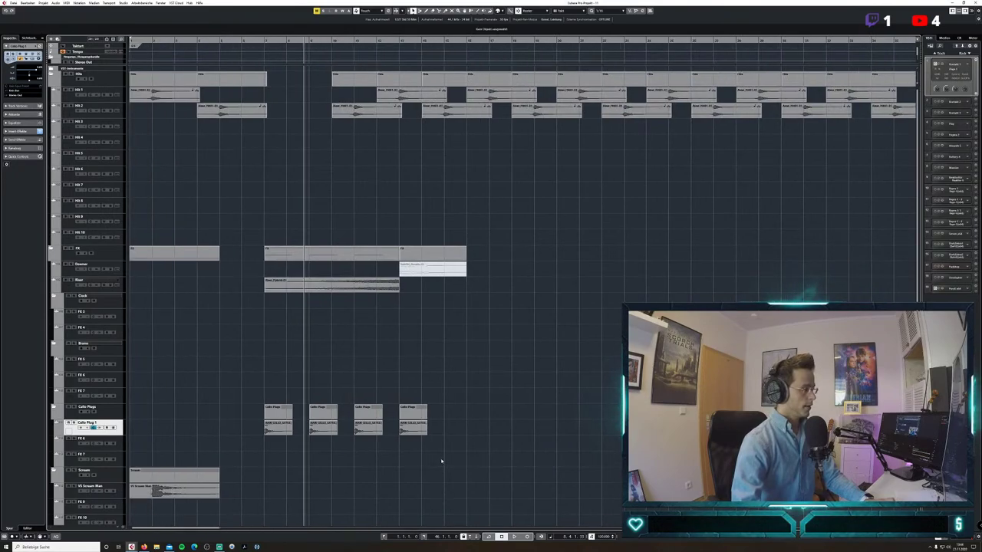
{"action": "left_click_drag", "start_coordinate": [461, 459], "coordinate": [234, 428]}
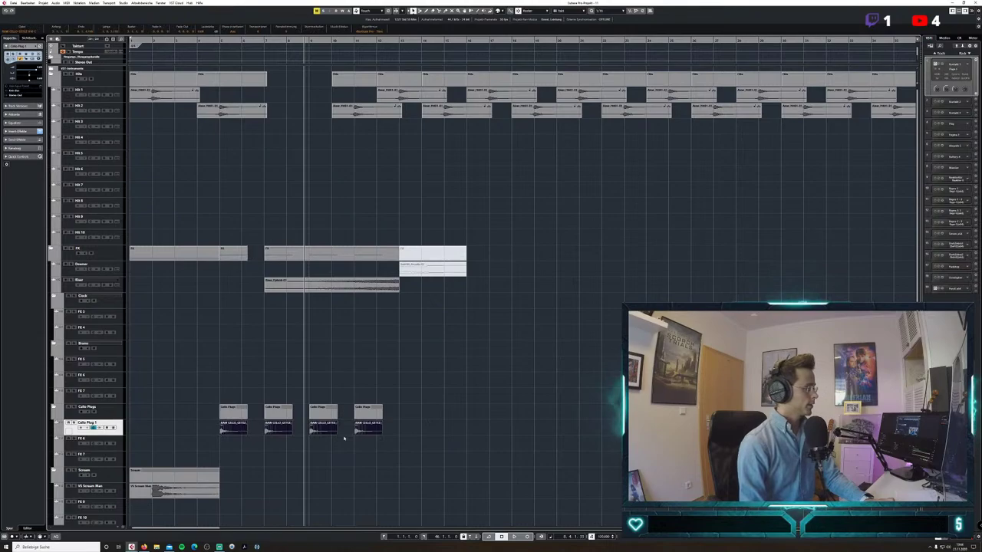
Play the project from the start and place a copy of a hit event at bar 8 on the Hit 1 track.
{"action": "key", "text": "Home"}
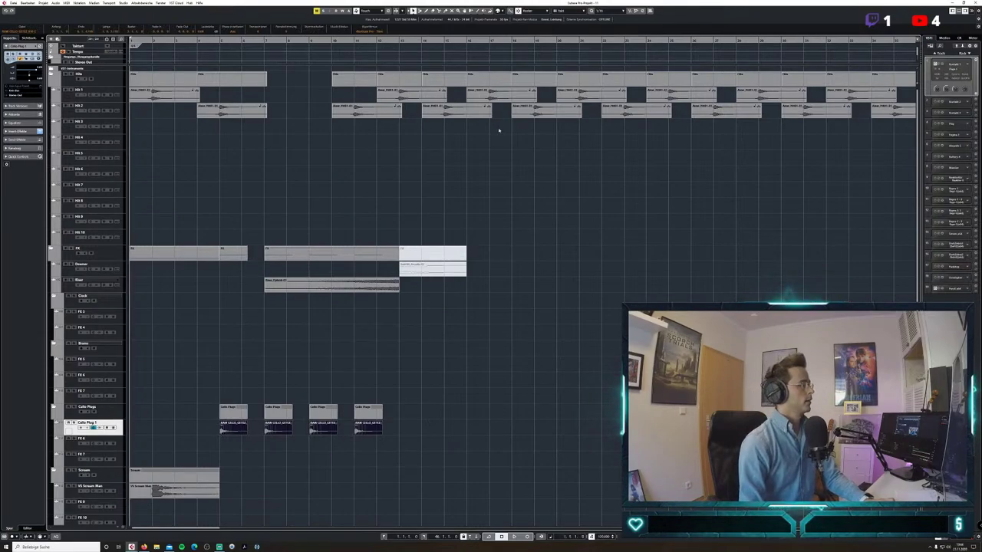
{"action": "key", "text": "space"}
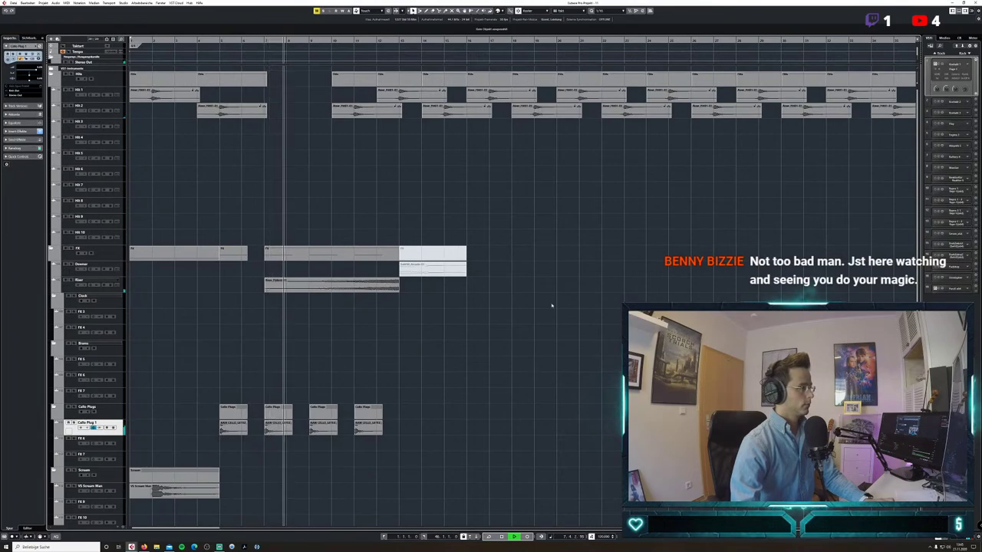
{"action": "left_click_drag", "start_coordinate": [383, 110], "coordinate": [339, 94]}
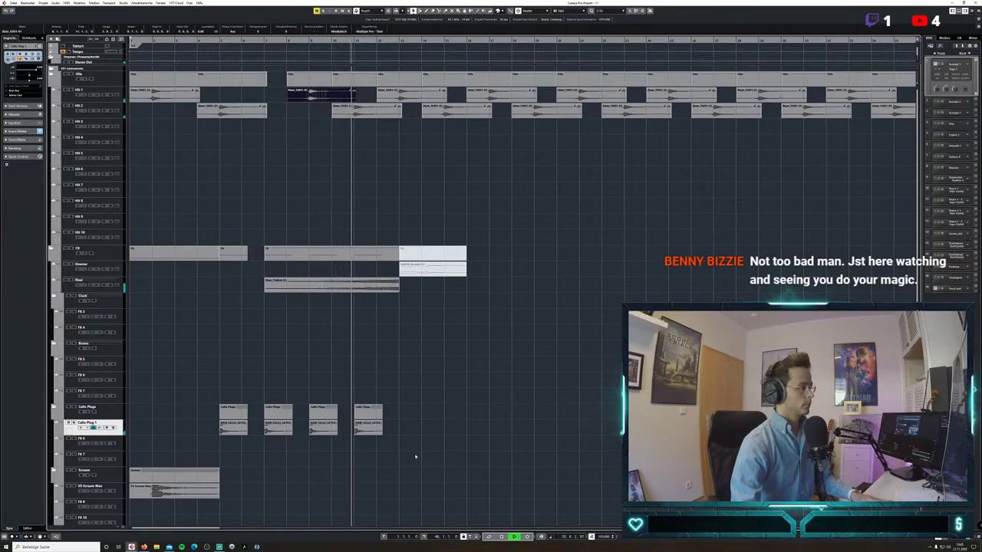
Copy the cello event to bar 12 and, with snapping set to the quantize value, again half a bar after it.
{"action": "mouse_move", "coordinate": [381, 431]}
{"action": "left_mouse_down"}
{"action": "mouse_move", "coordinate": [411, 432]}
{"action": "mouse_move", "coordinate": [399, 432]}
{"action": "left_mouse_up"}
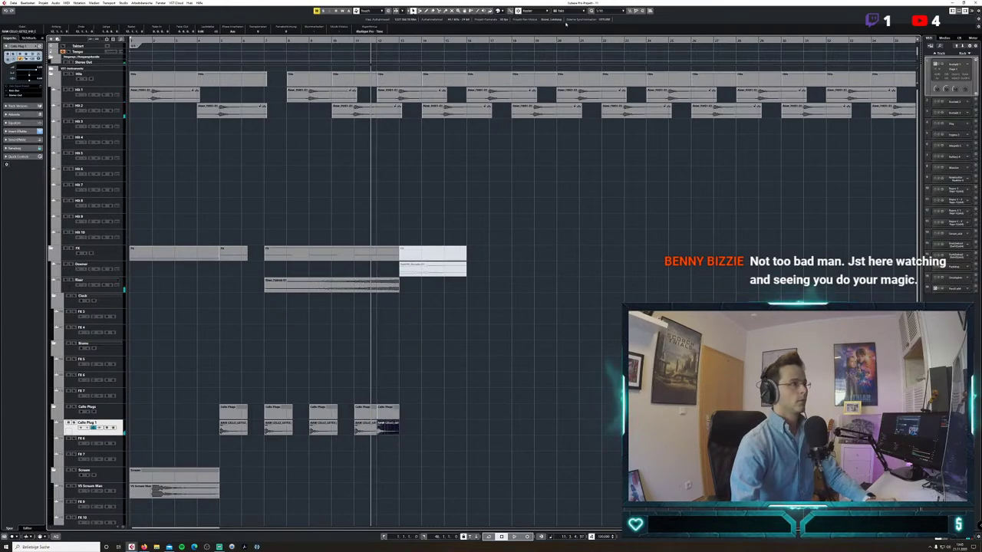
{"action": "left_click", "coordinate": [571, 11]}
{"action": "left_click", "coordinate": [571, 30]}
{"action": "left_click", "coordinate": [612, 11]}
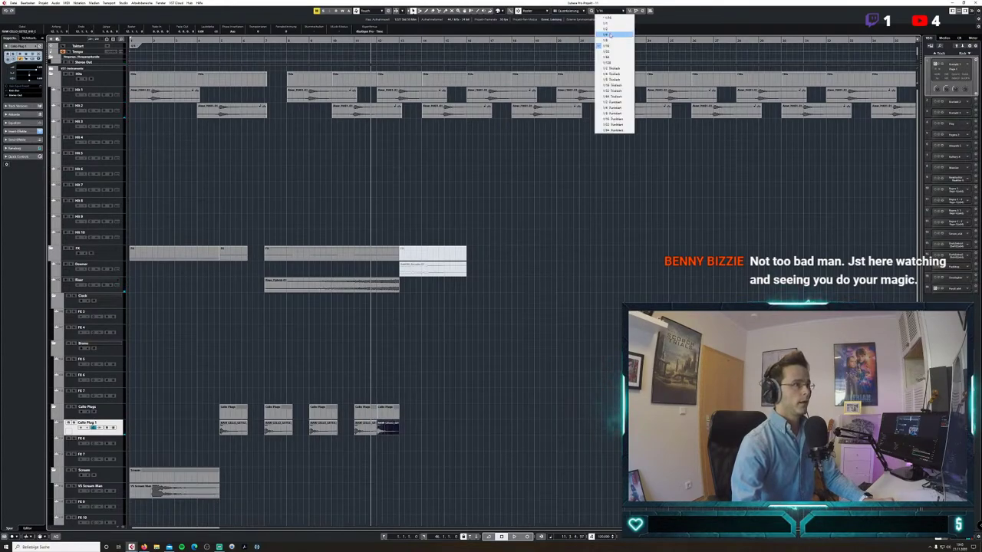
{"action": "left_click", "coordinate": [610, 34]}
{"action": "mouse_move", "coordinate": [398, 431]}
{"action": "left_mouse_down"}
{"action": "mouse_move", "coordinate": [384, 431]}
{"action": "mouse_move", "coordinate": [398, 431]}
{"action": "left_mouse_up"}
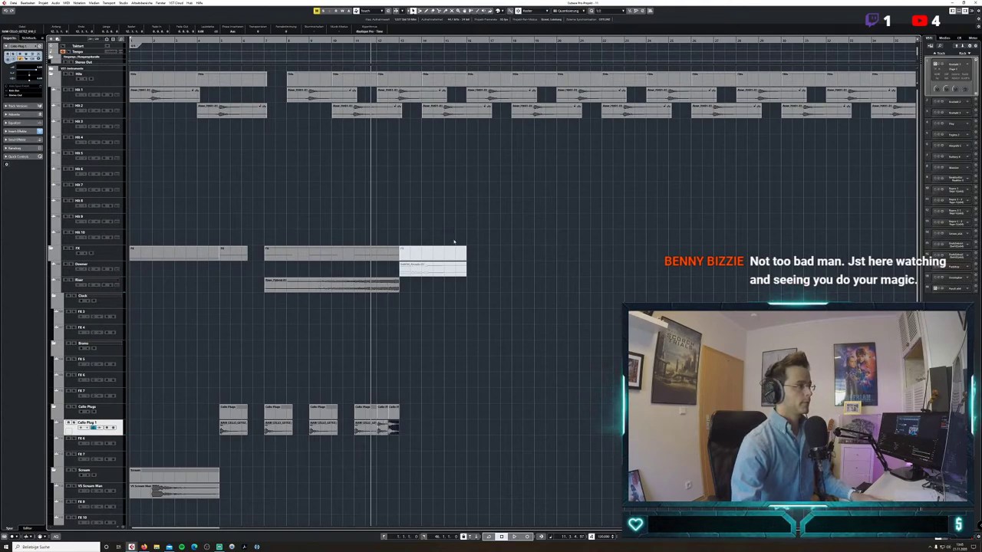
Delete the hit at bar 12 on the Hit 1 track and play the project from the start.
{"action": "left_click", "coordinate": [442, 97]}
{"action": "key", "text": "Delete"}
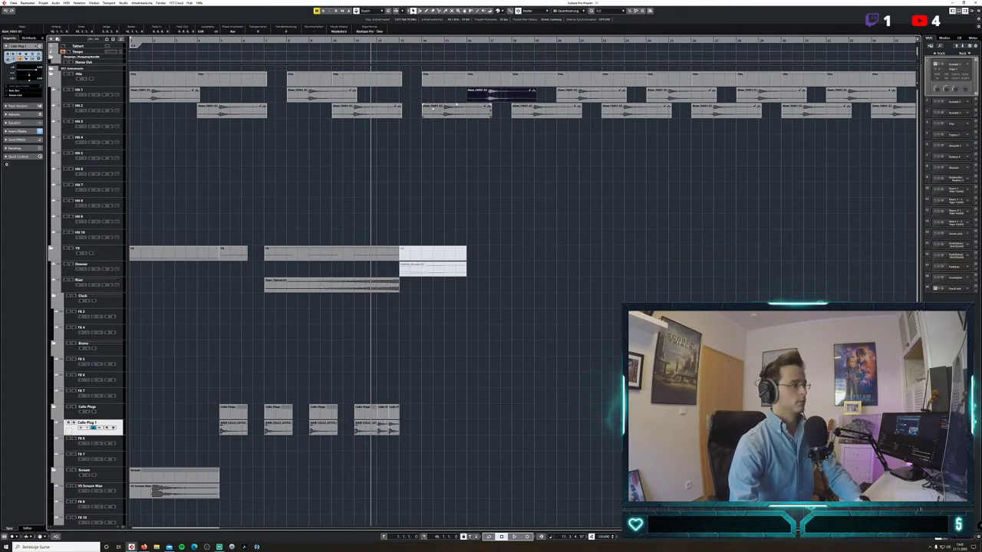
{"action": "left_click", "coordinate": [441, 273]}
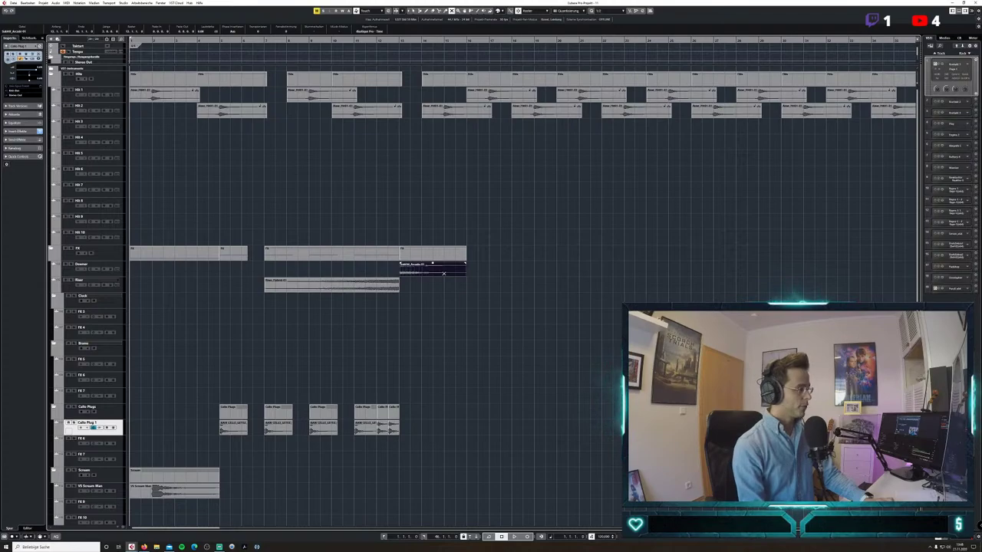
{"action": "key", "text": "space"}
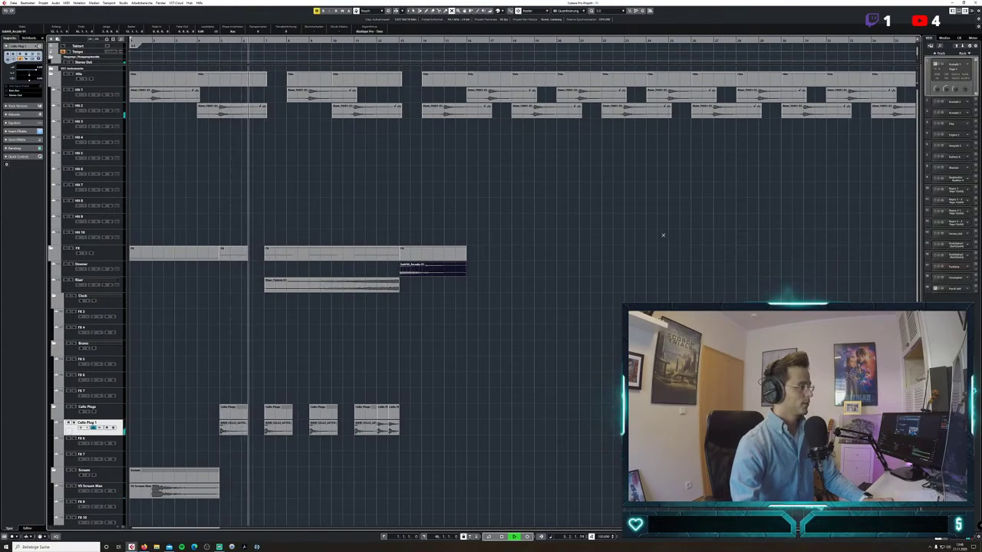
{"action": "left_click", "coordinate": [691, 268]}
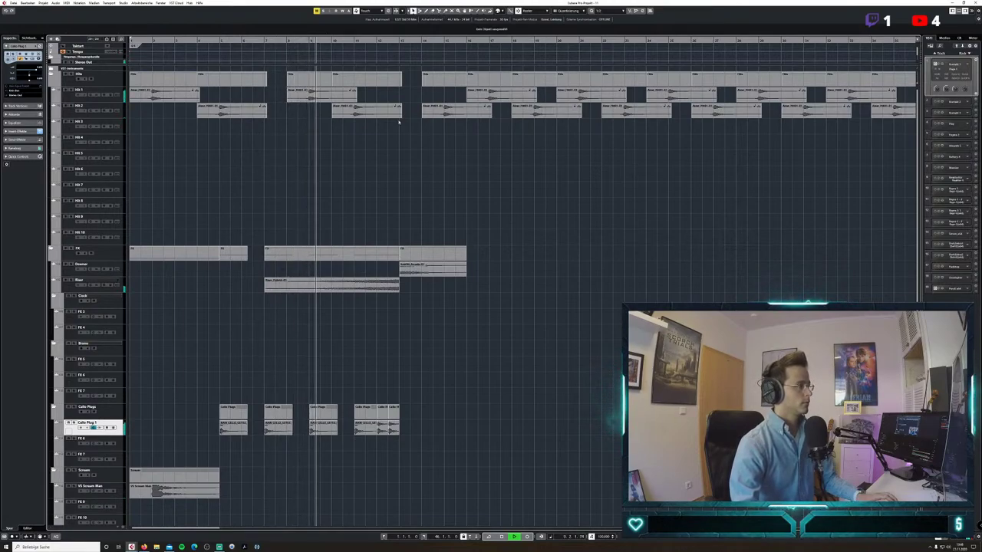
Copy the bar 10 hit from Hit 2 to bar 11 on the Hit 3 track and trim its end to bar 13.
{"action": "left_click_drag", "start_coordinate": [366, 110], "coordinate": [389, 125]}
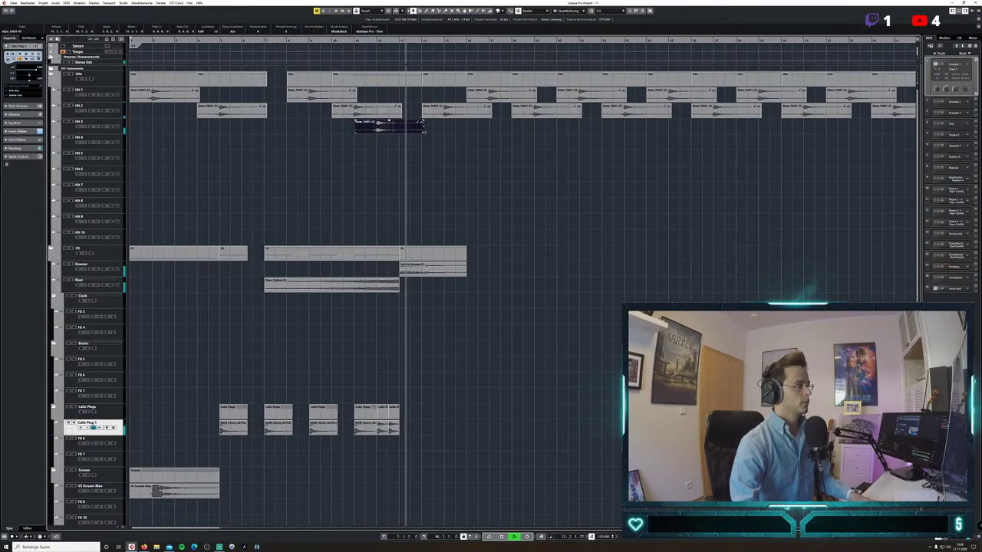
{"action": "key", "text": "space"}
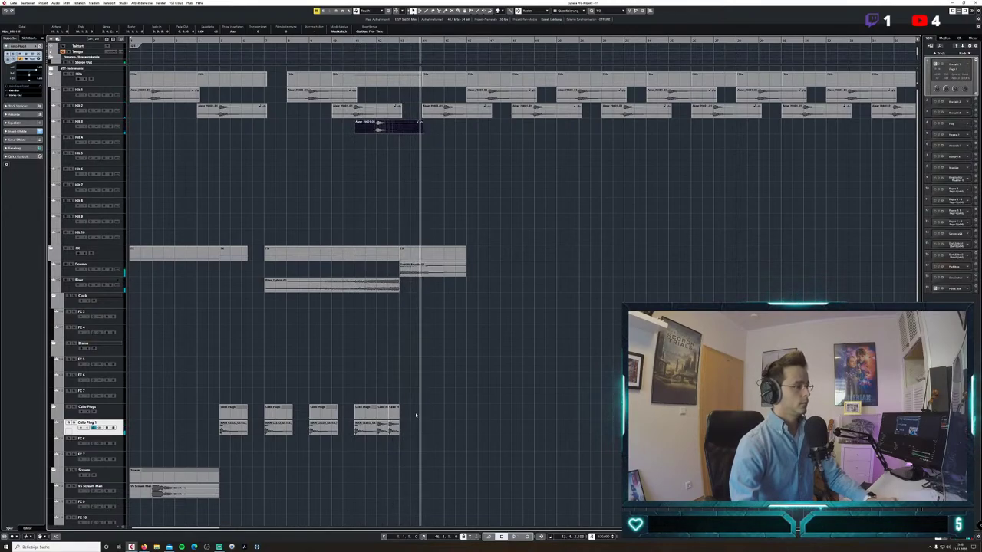
{"action": "left_click_drag", "start_coordinate": [422, 121], "coordinate": [398, 136]}
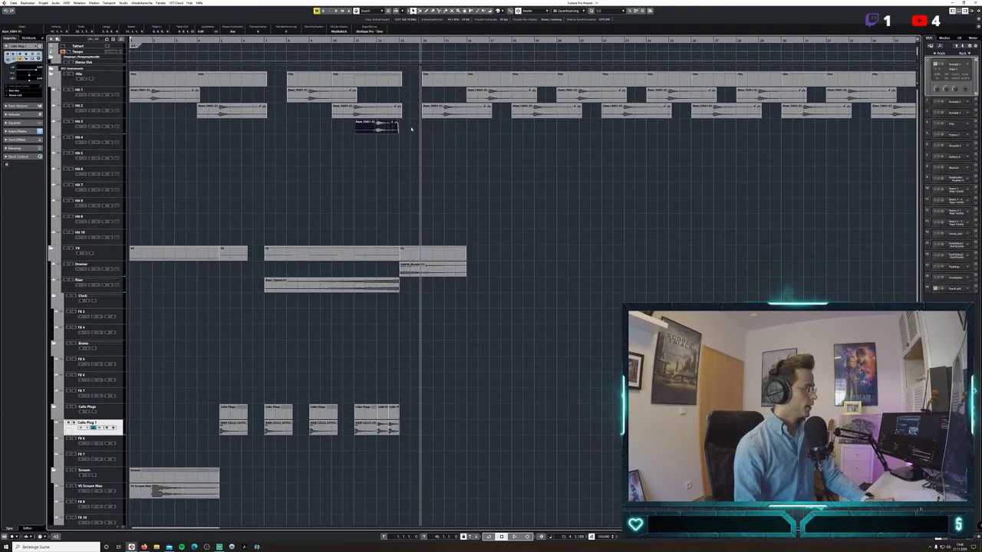
Play the project from the start and check its overall length on the ruler in seconds, returning the ruler to bars and beats.
{"action": "key", "text": "Home"}
{"action": "key", "text": "space"}
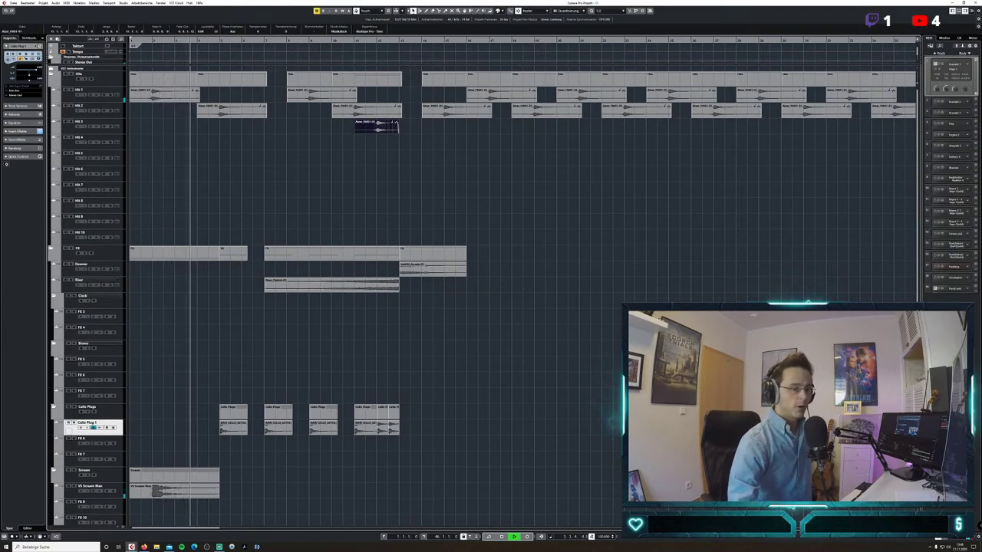
{"action": "key", "text": "g"}
{"action": "key", "text": "g"}
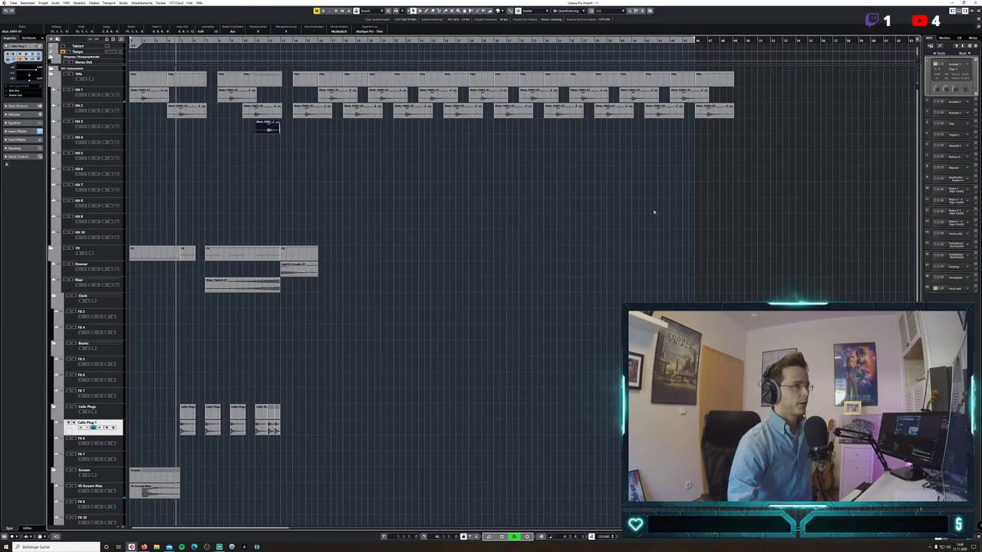
{"action": "left_click", "coordinate": [549, 537]}
{"action": "left_click", "coordinate": [557, 527]}
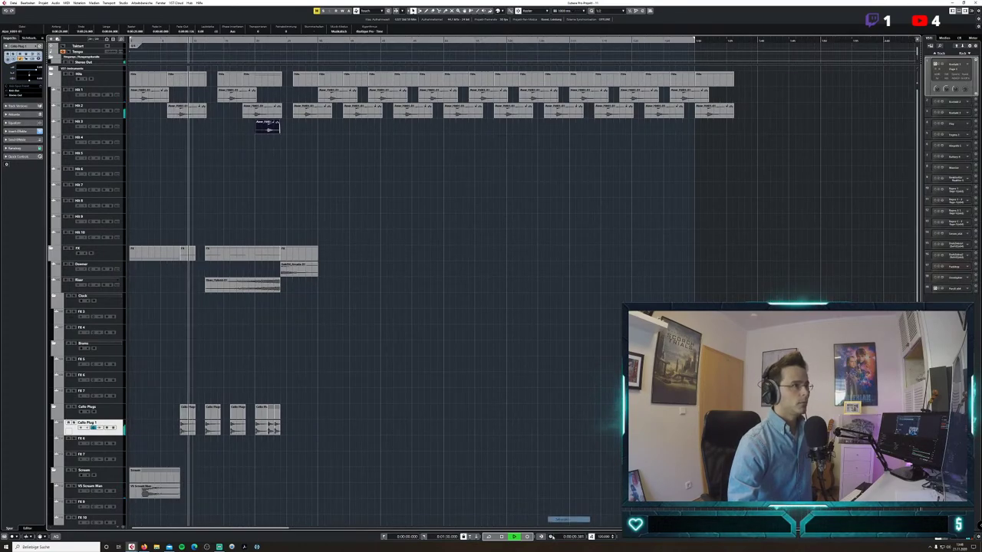
{"action": "left_click", "coordinate": [550, 536]}
{"action": "left_click", "coordinate": [564, 514]}
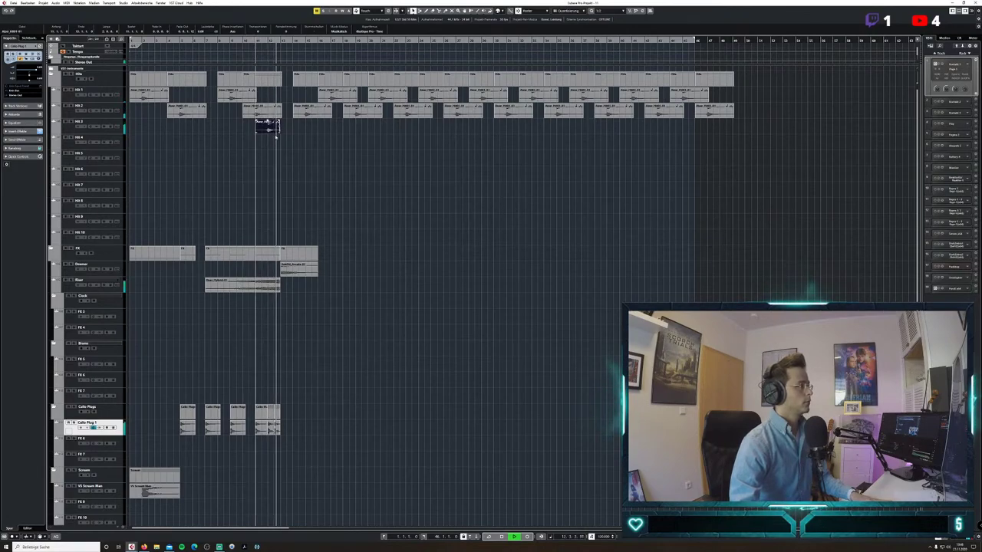
Copy the Hit 3 event half a bar later onto the Hit 4 track, and move all hits from bar 14 onward one bar later.
{"action": "left_click_drag", "start_coordinate": [274, 129], "coordinate": [280, 143], "text": "alt"}
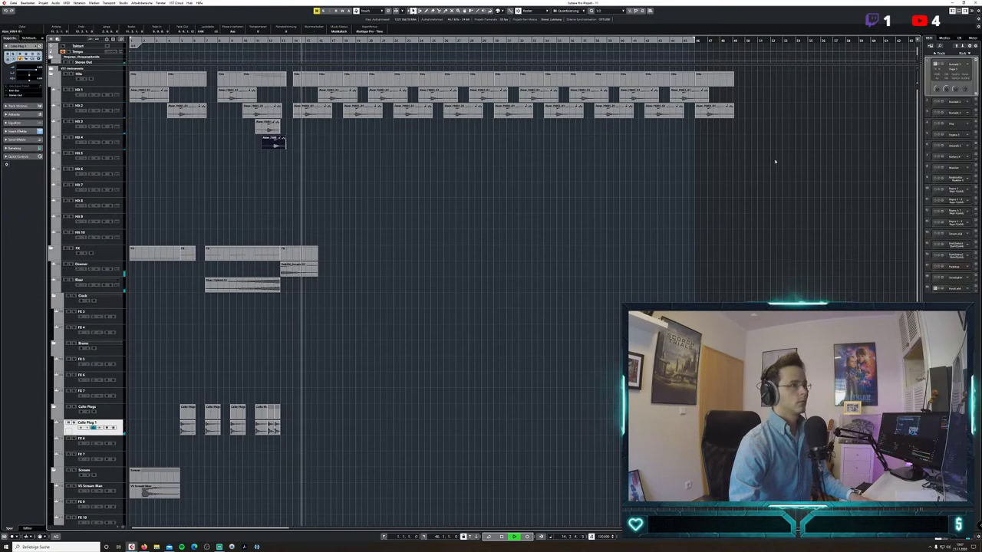
{"action": "key", "text": "space"}
{"action": "left_click_drag", "start_coordinate": [774, 160], "coordinate": [320, 96]}
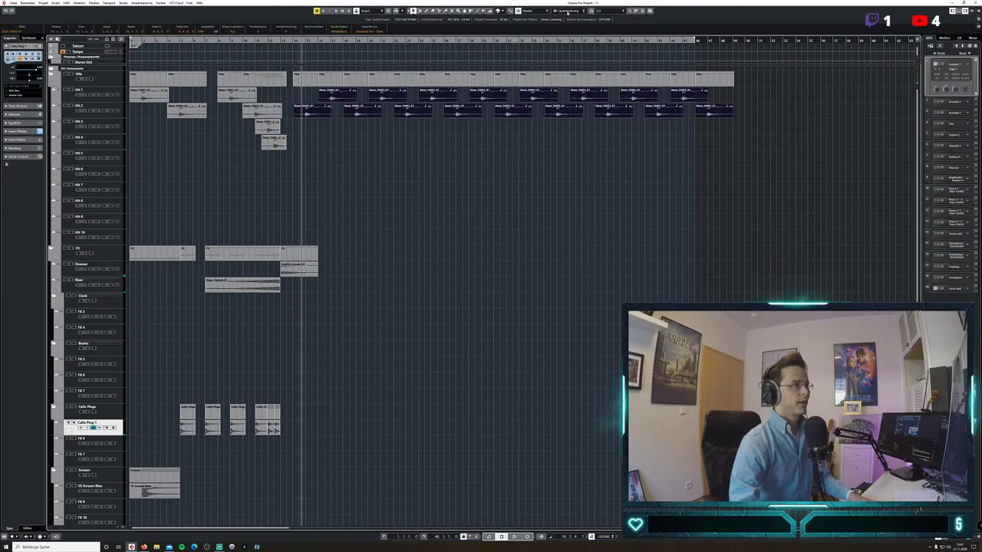
{"action": "left_click", "coordinate": [575, 11]}
{"action": "left_click", "coordinate": [573, 17]}
{"action": "left_click_drag", "start_coordinate": [319, 113], "coordinate": [332, 113]}
{"action": "left_click", "coordinate": [423, 187]}
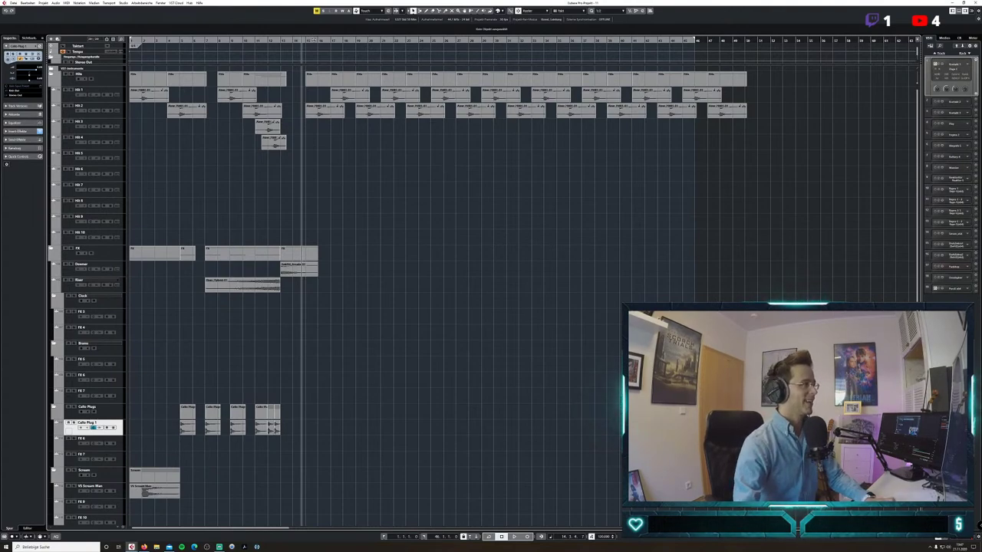
Check where the arranged section ends against a seconds ruler and restore the bars and beats display.
{"action": "scroll", "coordinate": [443, 352], "scroll_direction": "down", "scroll_amount": 3}
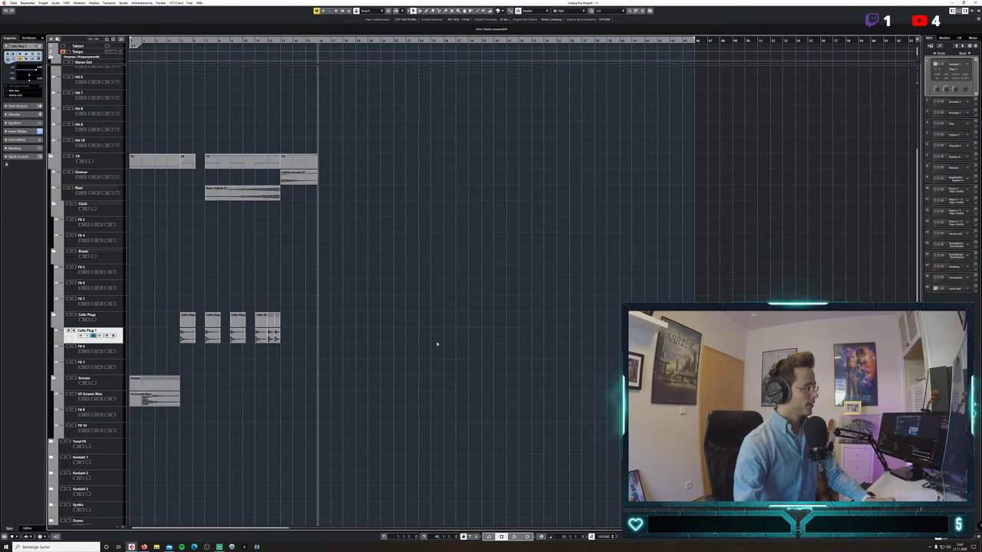
{"action": "scroll", "coordinate": [437, 344], "scroll_direction": "up", "scroll_amount": 3}
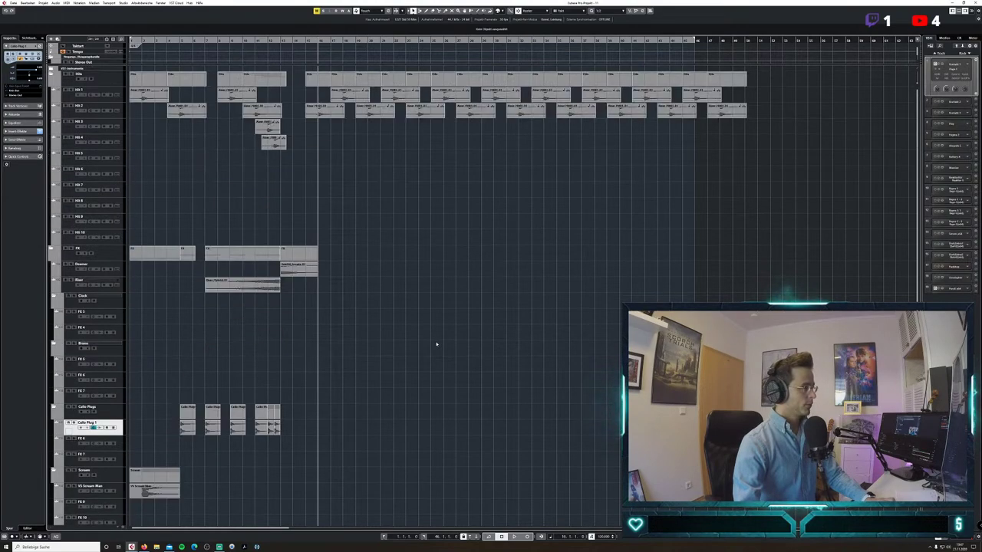
{"action": "left_click", "coordinate": [546, 536]}
{"action": "left_click", "coordinate": [566, 520]}
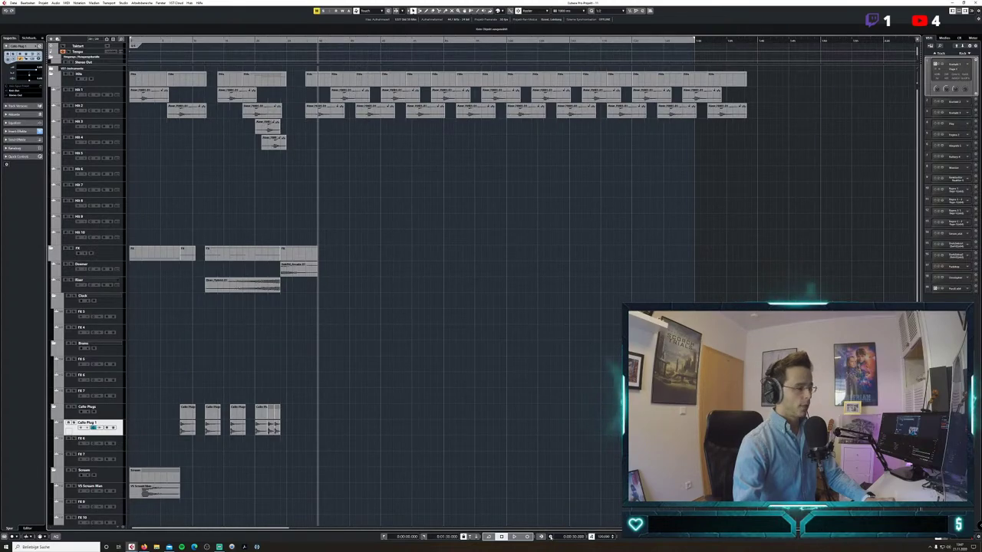
{"action": "left_click", "coordinate": [546, 537]}
{"action": "left_click", "coordinate": [566, 512]}
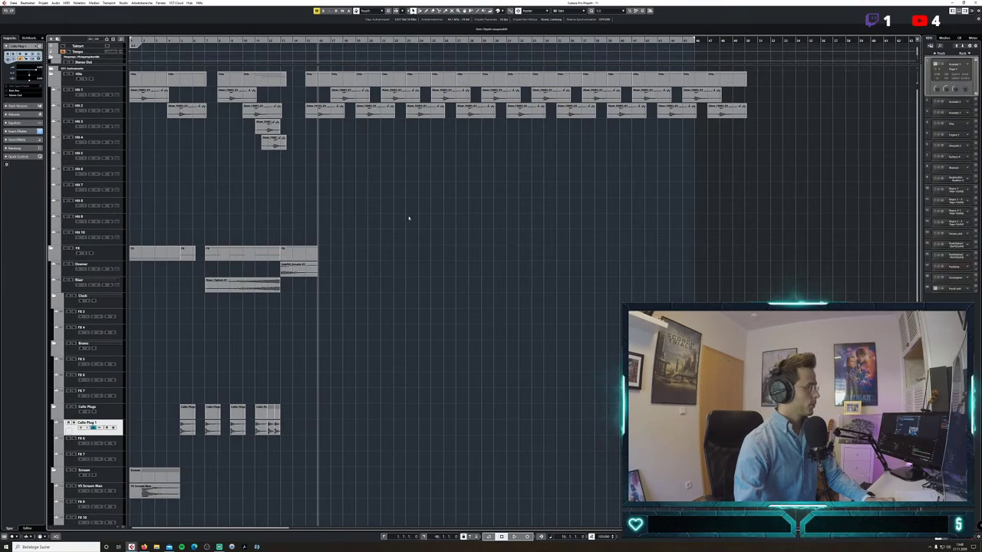
Open Kontakt on the Kontakt 1 track and remove the instrument already loaded in it.
{"action": "scroll", "coordinate": [409, 218], "scroll_direction": "down", "scroll_amount": 3}
{"action": "left_click", "coordinate": [51, 458]}
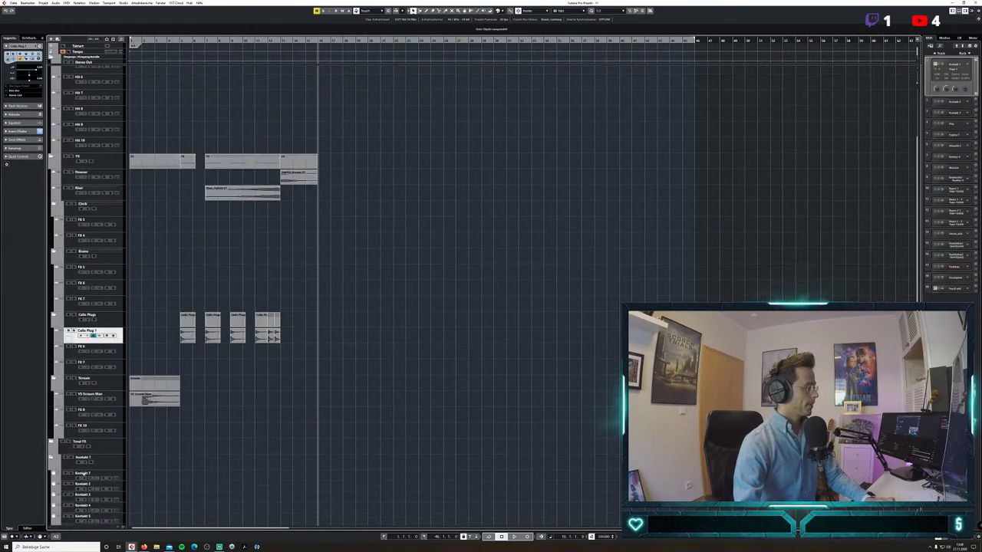
{"action": "left_click", "coordinate": [68, 478]}
{"action": "left_click", "coordinate": [938, 65]}
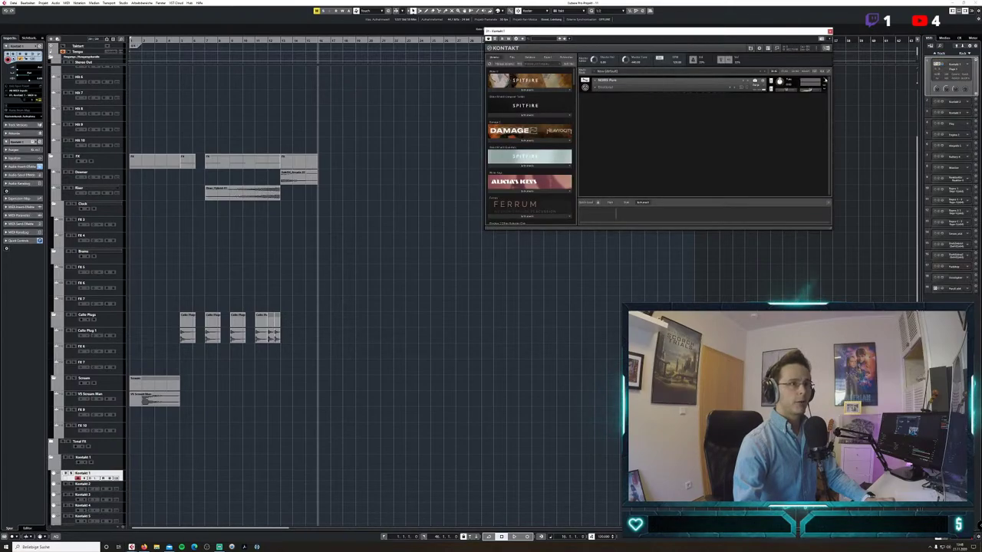
{"action": "left_click", "coordinate": [825, 80]}
Load the first instrument file from the sample library in the Cubase Audio drive's FX folder into Kontakt.
{"action": "left_click", "coordinate": [513, 59]}
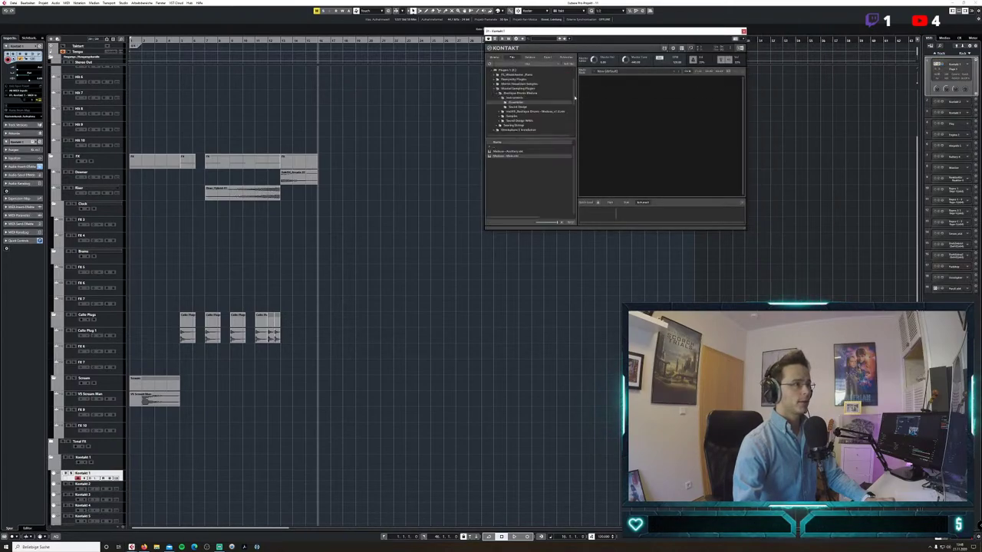
{"action": "left_click_drag", "start_coordinate": [573, 97], "coordinate": [570, 68]}
{"action": "left_click", "coordinate": [514, 88]}
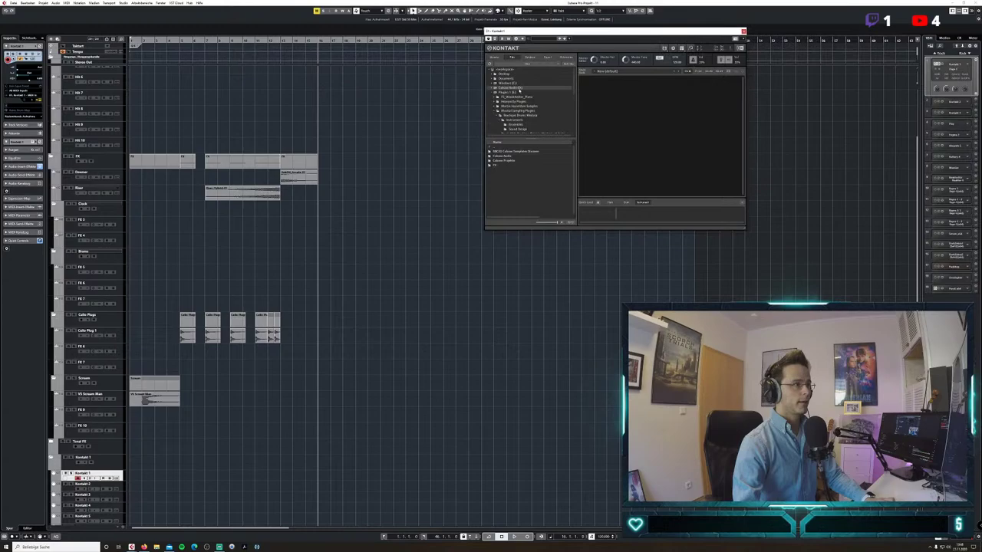
{"action": "double_click", "coordinate": [503, 166]}
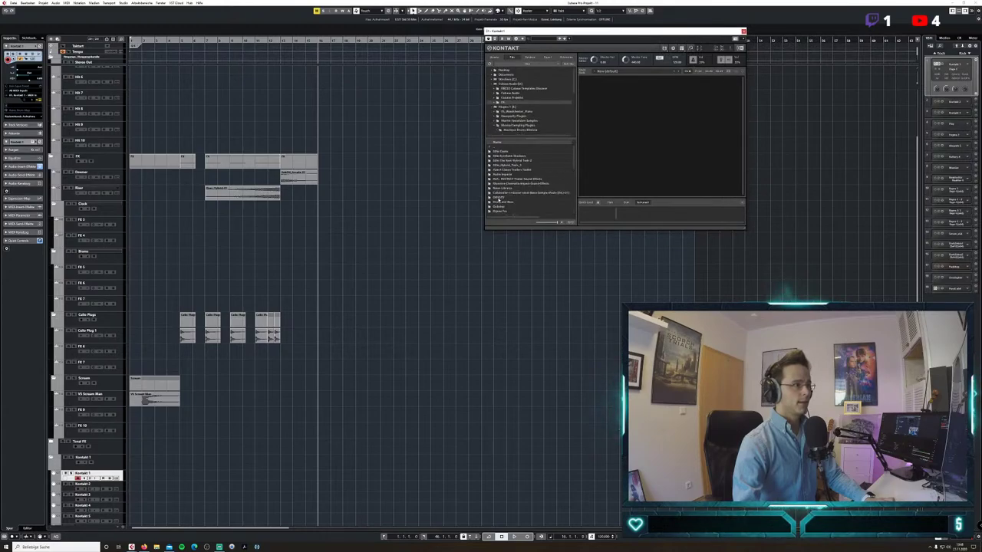
{"action": "double_click", "coordinate": [499, 197]}
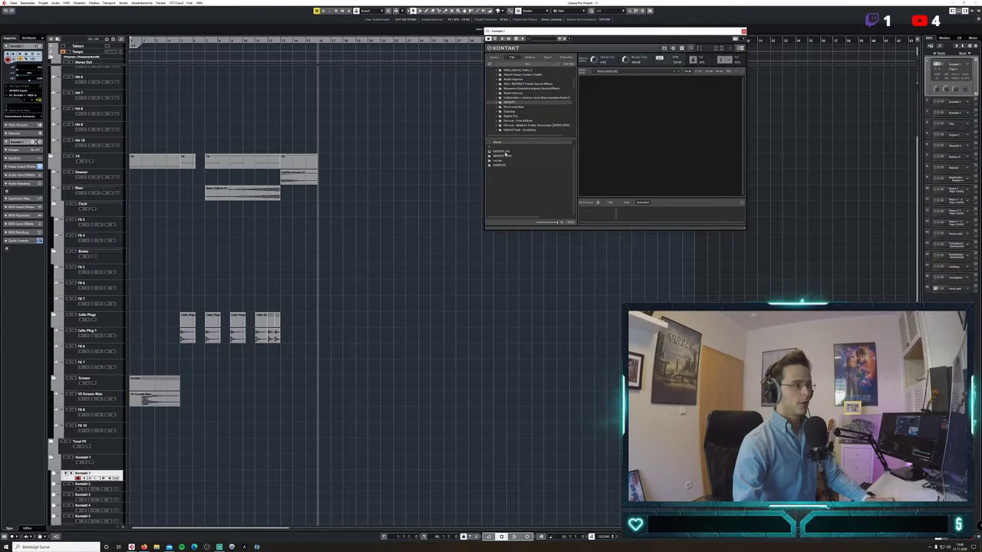
{"action": "left_click", "coordinate": [528, 152]}
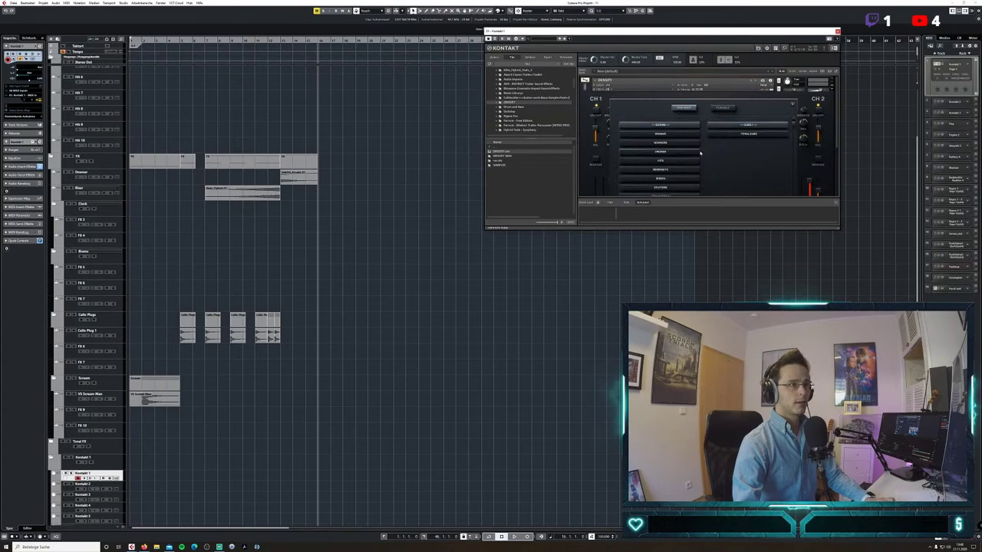
Load a cello rhythms set from the instrument's loops category into channel 1.
{"action": "scroll", "coordinate": [837, 98], "scroll_direction": "down", "scroll_amount": 3}
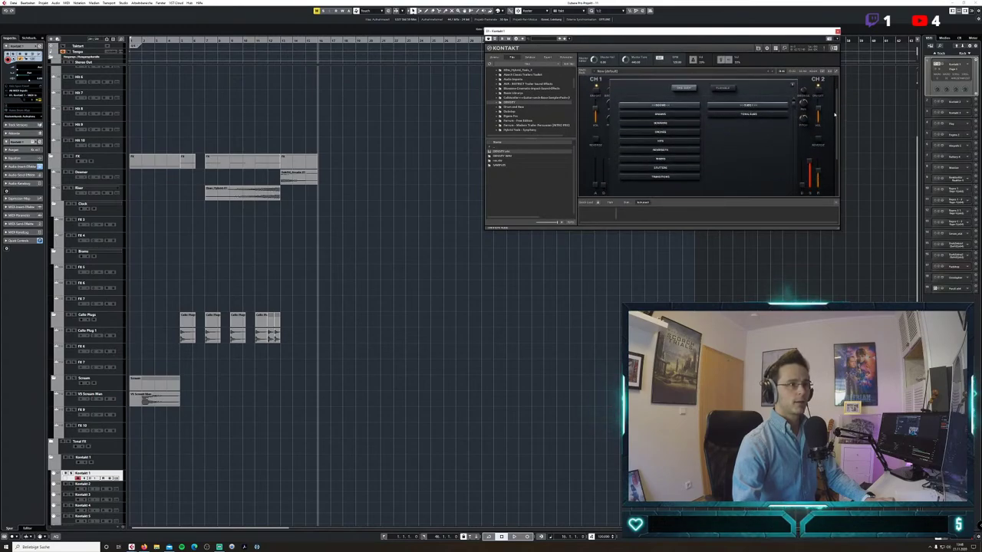
{"action": "left_click_drag", "start_coordinate": [699, 32], "coordinate": [508, 36]}
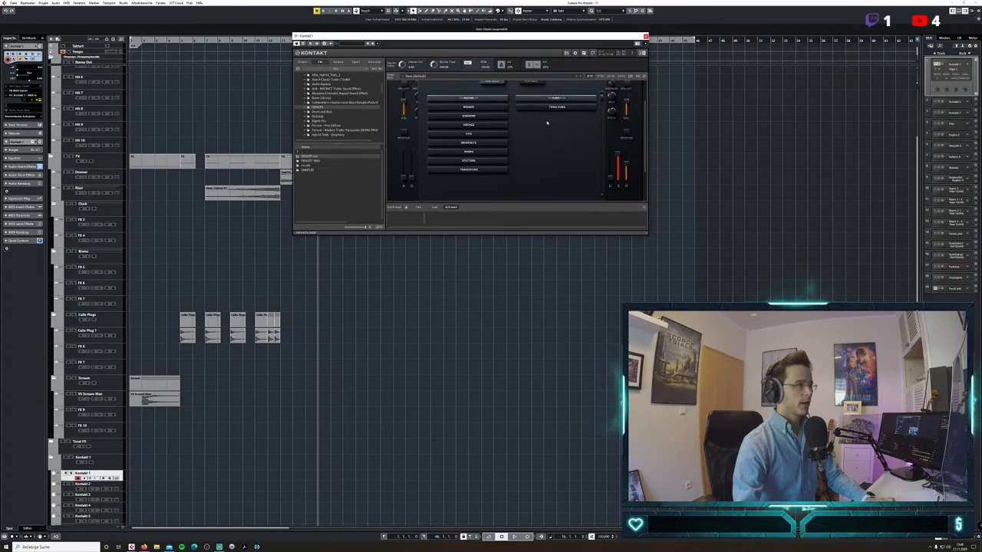
{"action": "scroll", "coordinate": [539, 169], "scroll_direction": "up", "scroll_amount": 1}
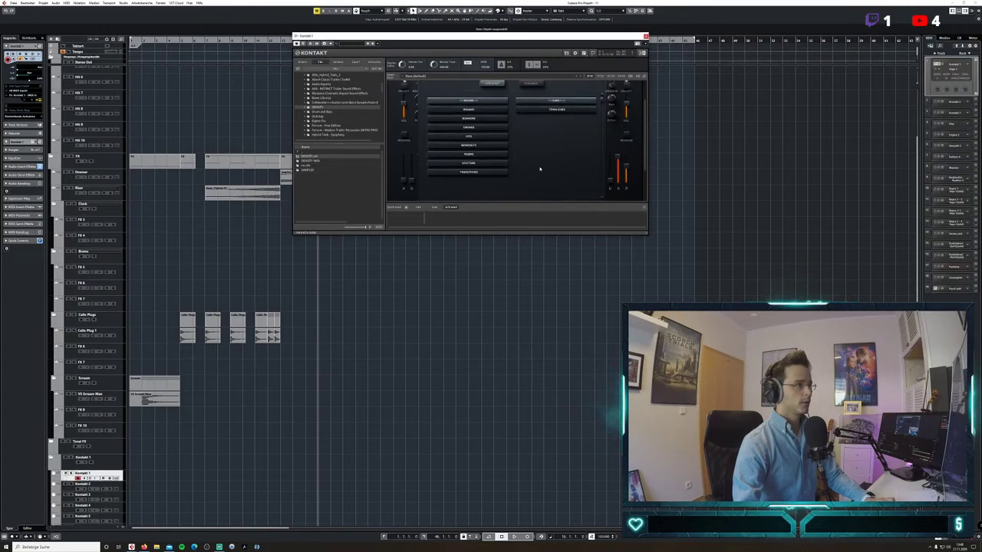
{"action": "scroll", "coordinate": [539, 169], "scroll_direction": "up", "scroll_amount": 2}
{"action": "left_click", "coordinate": [538, 90]}
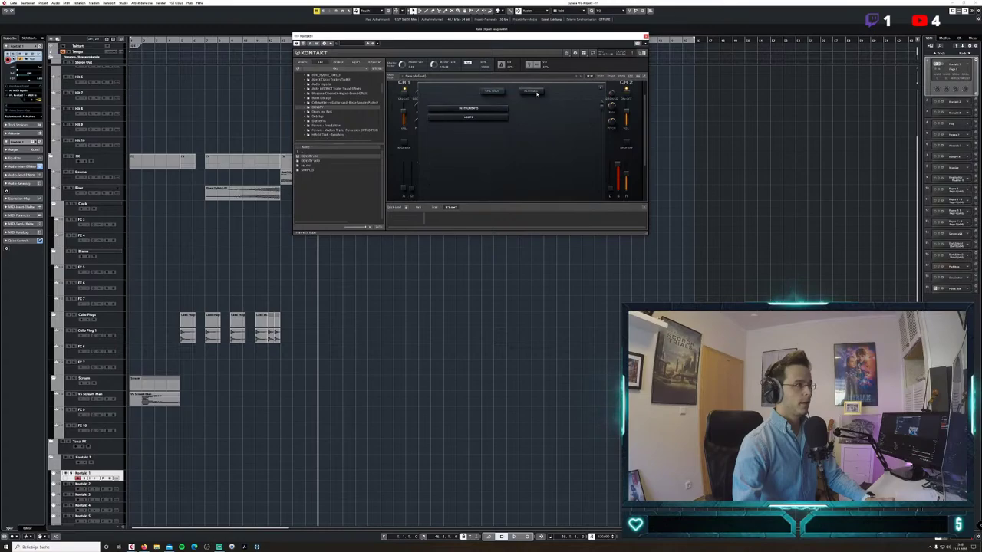
{"action": "left_click", "coordinate": [465, 117]}
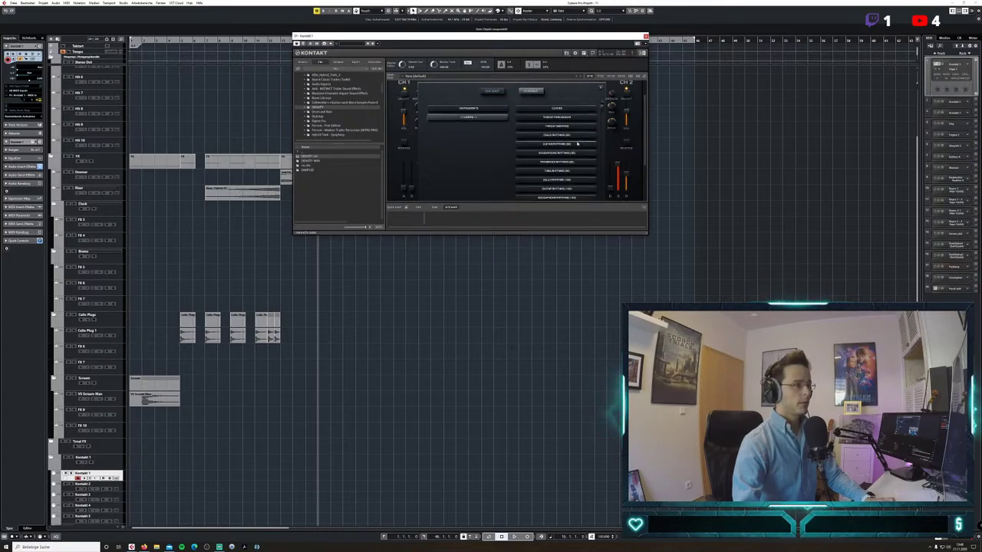
{"action": "scroll", "coordinate": [571, 161], "scroll_direction": "down", "scroll_amount": 1}
{"action": "left_click", "coordinate": [569, 178]}
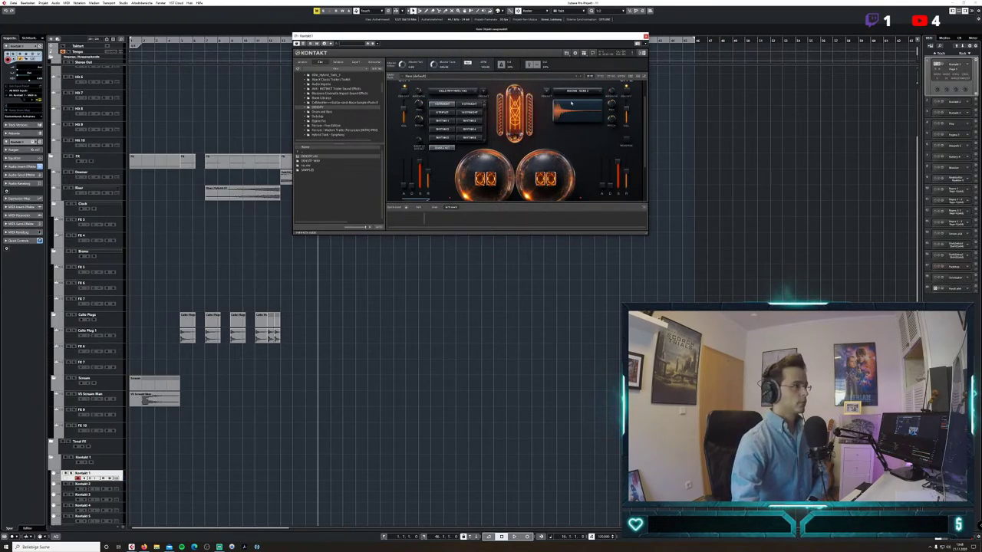
{"action": "left_click_drag", "start_coordinate": [642, 149], "coordinate": [637, 141]}
{"action": "scroll", "coordinate": [635, 140], "scroll_direction": "down", "scroll_amount": 1}
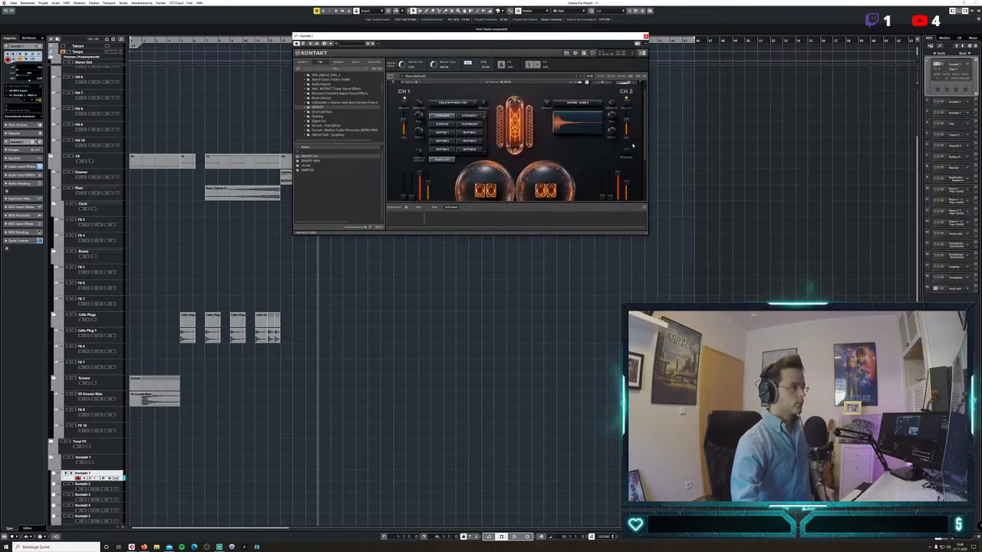
Remove the DENSITY instrument from Kontakt and load the NOIRE Pure piano found by searching the libraries for "noire".
{"action": "scroll", "coordinate": [633, 138], "scroll_direction": "up", "scroll_amount": 1}
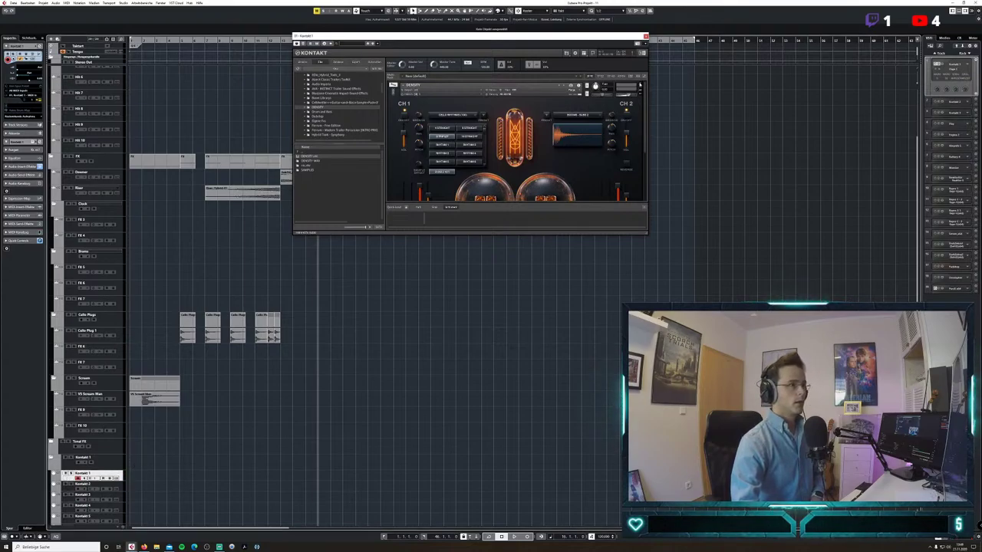
{"action": "left_click", "coordinate": [640, 85]}
{"action": "left_click", "coordinate": [495, 291]}
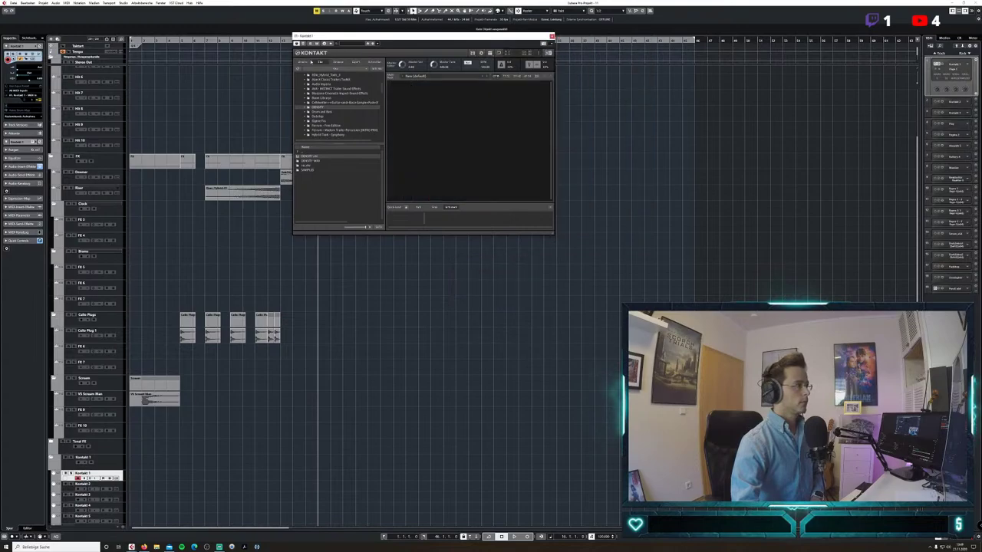
{"action": "left_click", "coordinate": [304, 63]}
{"action": "left_click", "coordinate": [351, 69]}
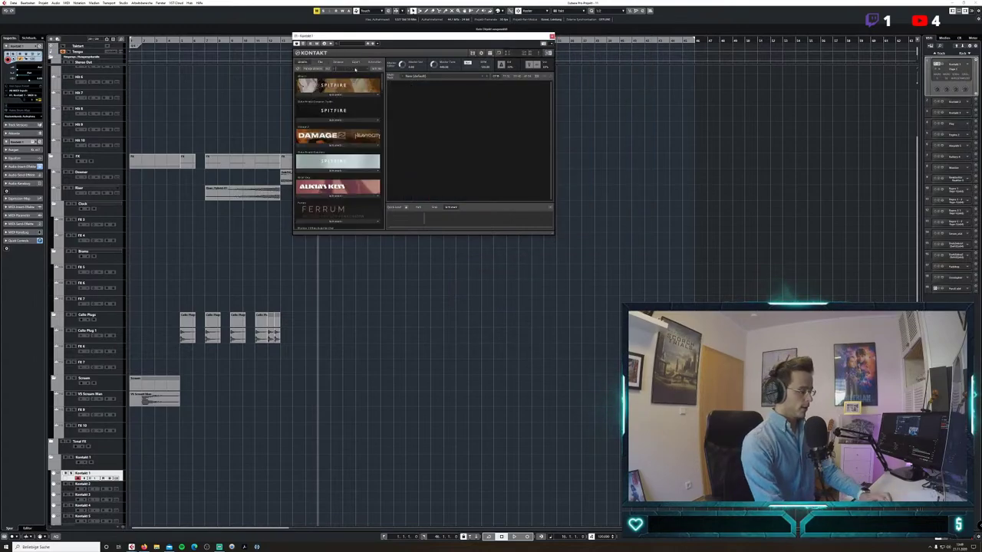
{"action": "type", "text": "noire"}
{"action": "left_click", "coordinate": [337, 93]}
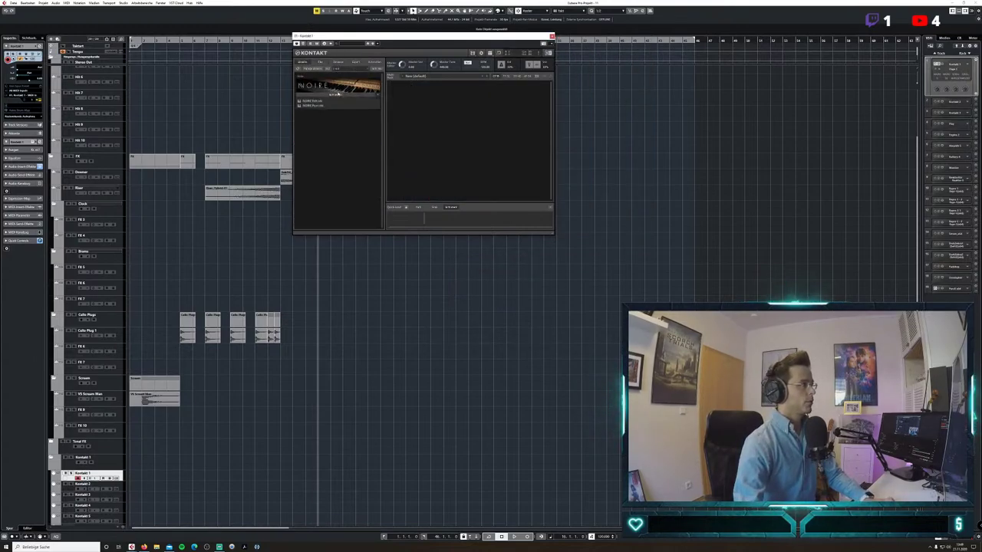
{"action": "double_click", "coordinate": [320, 105]}
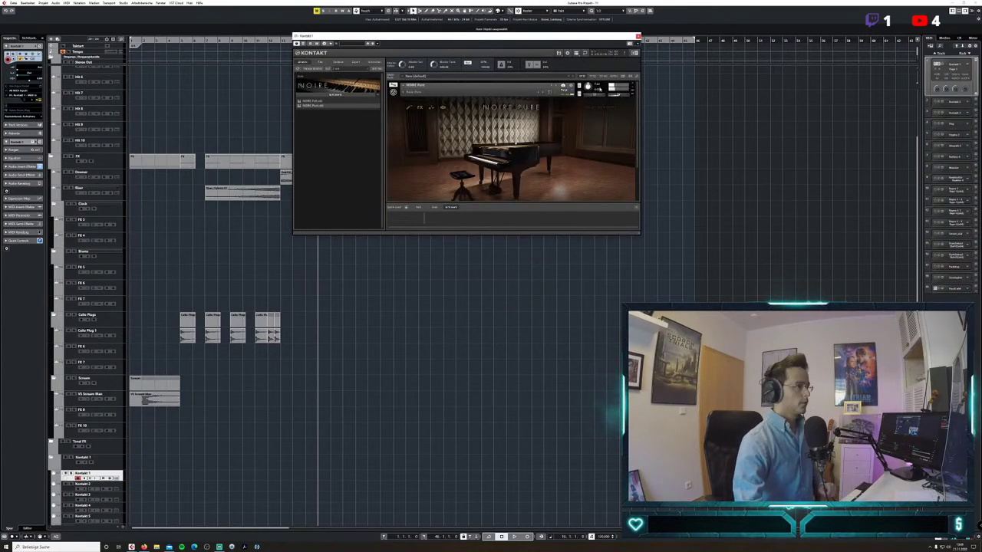
Reload DENSITY in place of the piano and try the Cello set from the instruments category in channel 1.
{"action": "left_click", "coordinate": [632, 84]}
{"action": "left_click", "coordinate": [321, 61]}
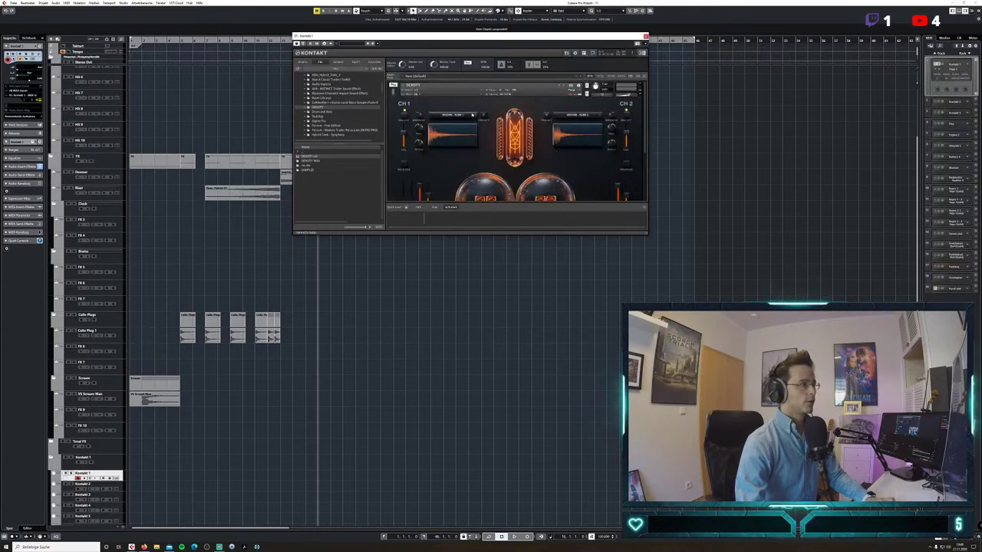
{"action": "left_click", "coordinate": [475, 117]}
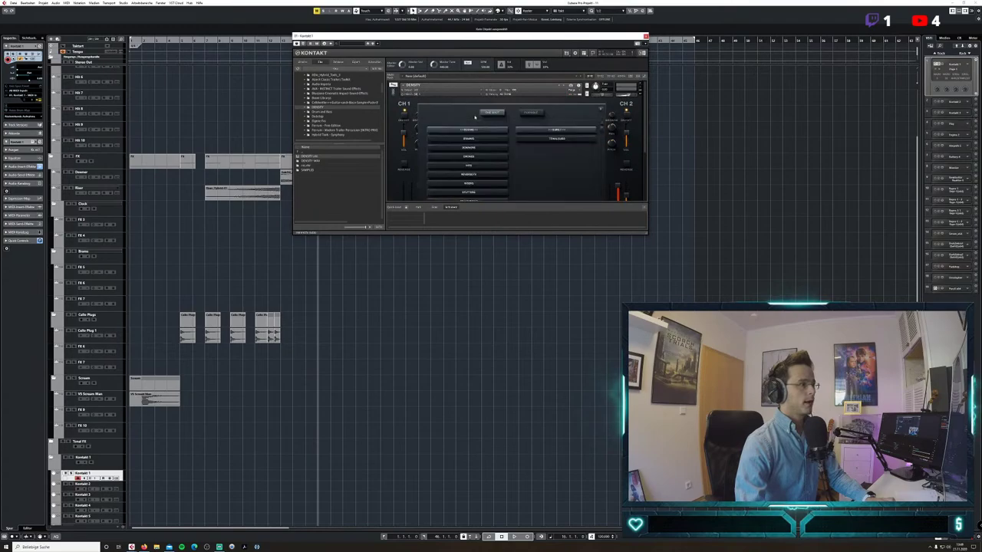
{"action": "left_click", "coordinate": [533, 113]}
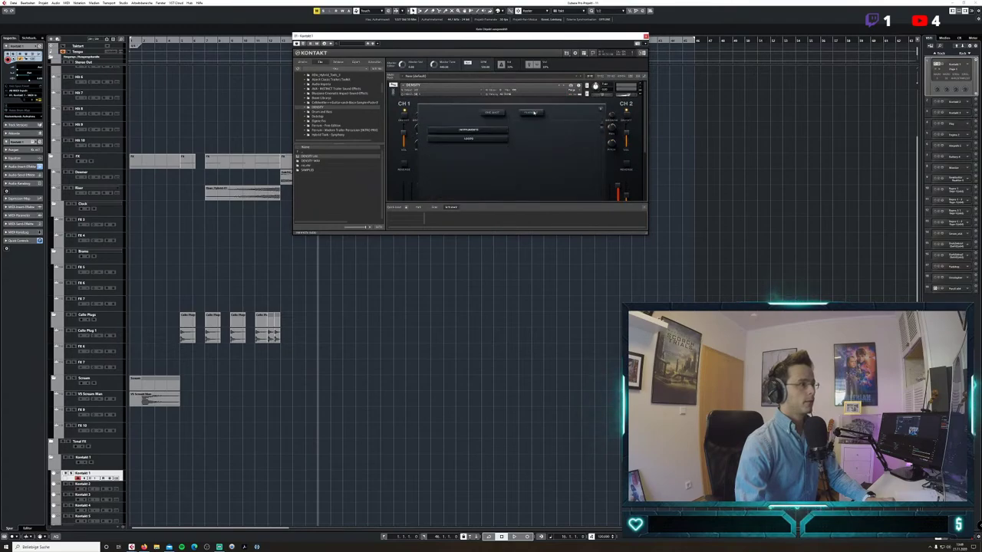
{"action": "left_click", "coordinate": [479, 130]}
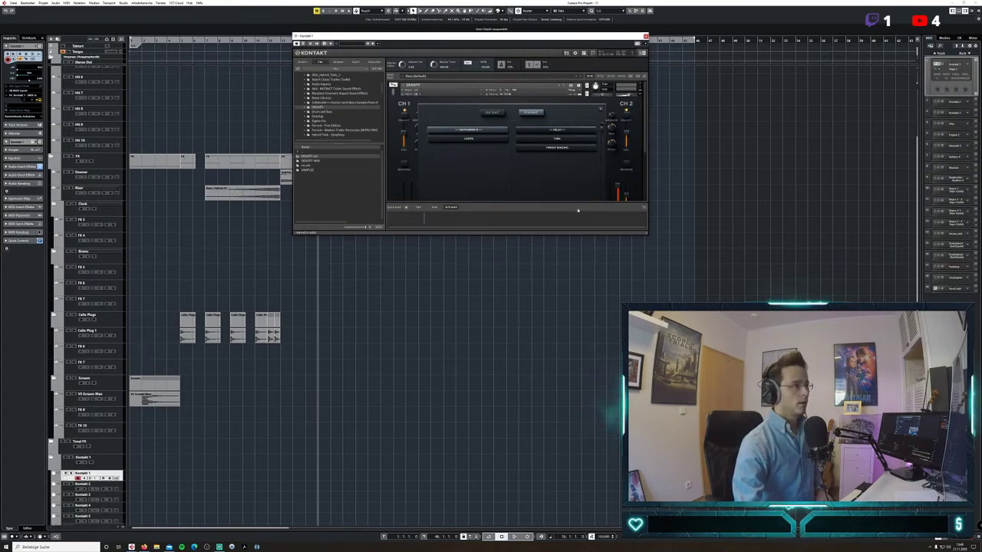
{"action": "left_click", "coordinate": [520, 131]}
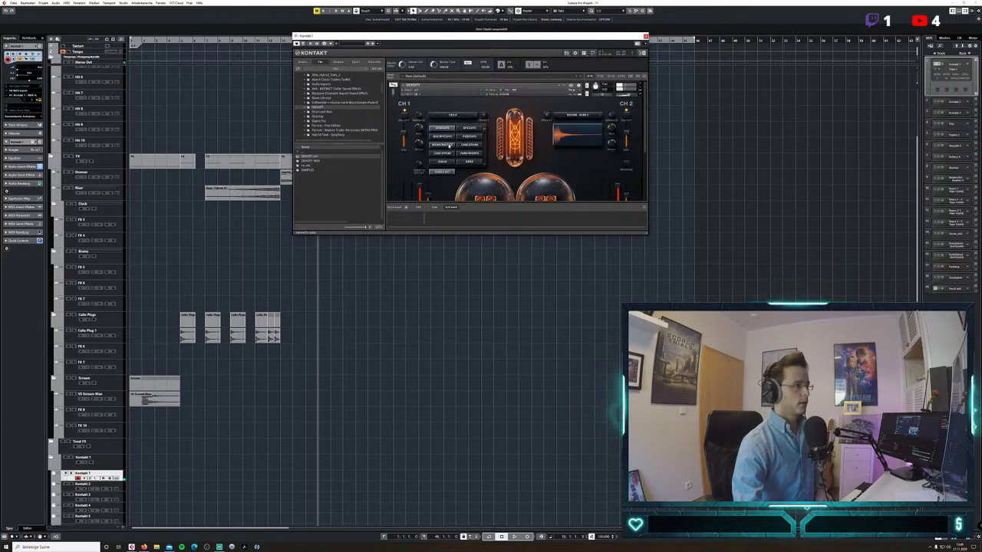
{"action": "left_click", "coordinate": [449, 146]}
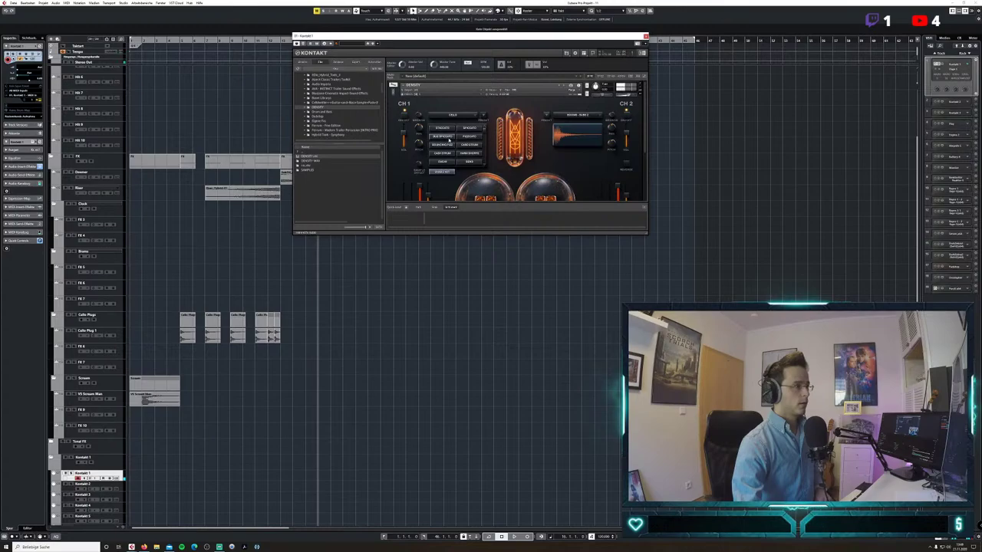
{"action": "left_click", "coordinate": [452, 138]}
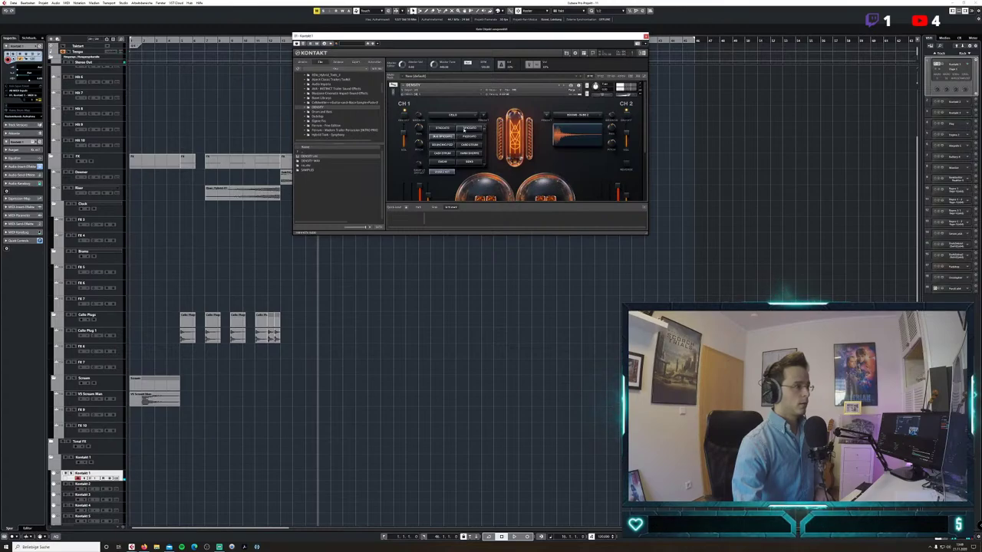
Load a cello rhythms set from the loops category into channel 1 and select its 8 triplet rhythm.
{"action": "left_click", "coordinate": [474, 118]}
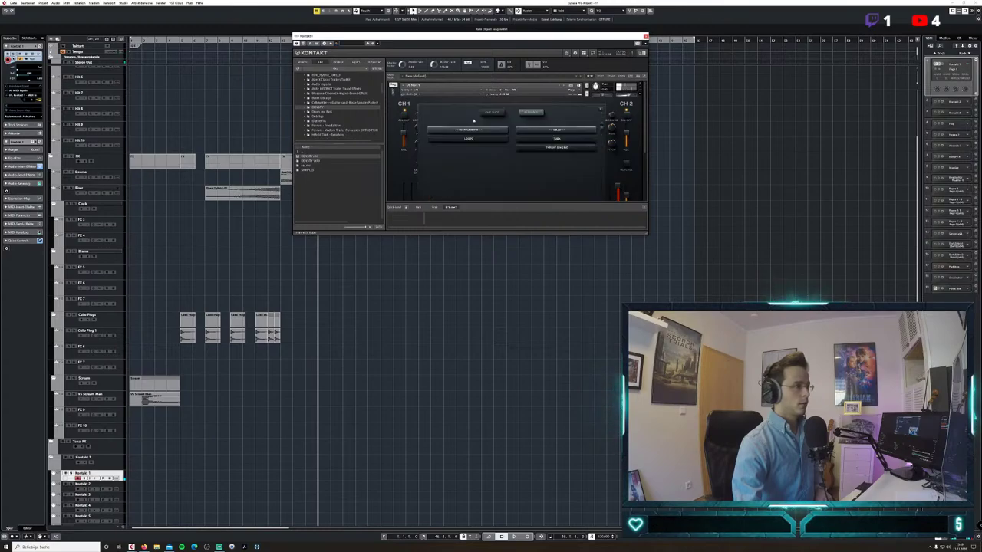
{"action": "left_click", "coordinate": [532, 130]}
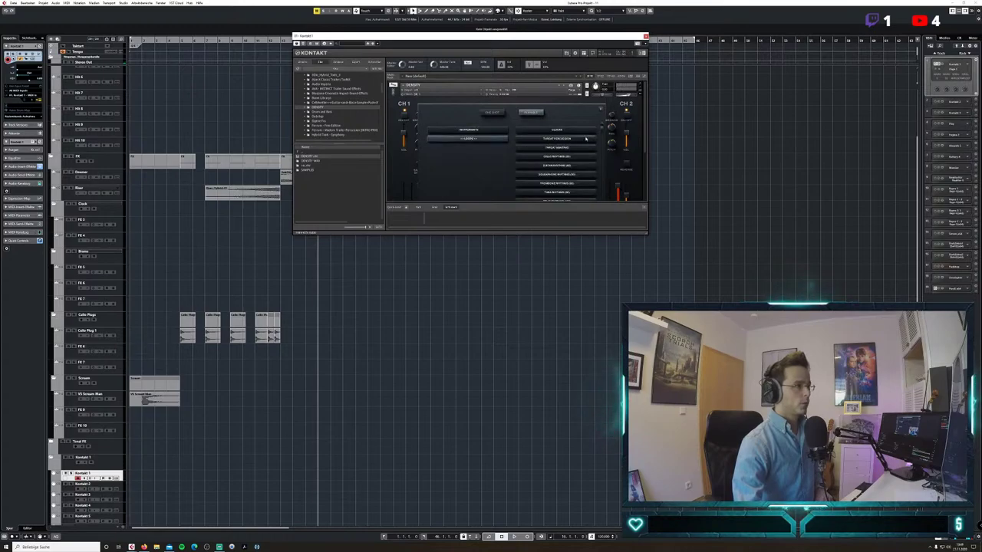
{"action": "scroll", "coordinate": [603, 133], "scroll_direction": "down", "scroll_amount": 1}
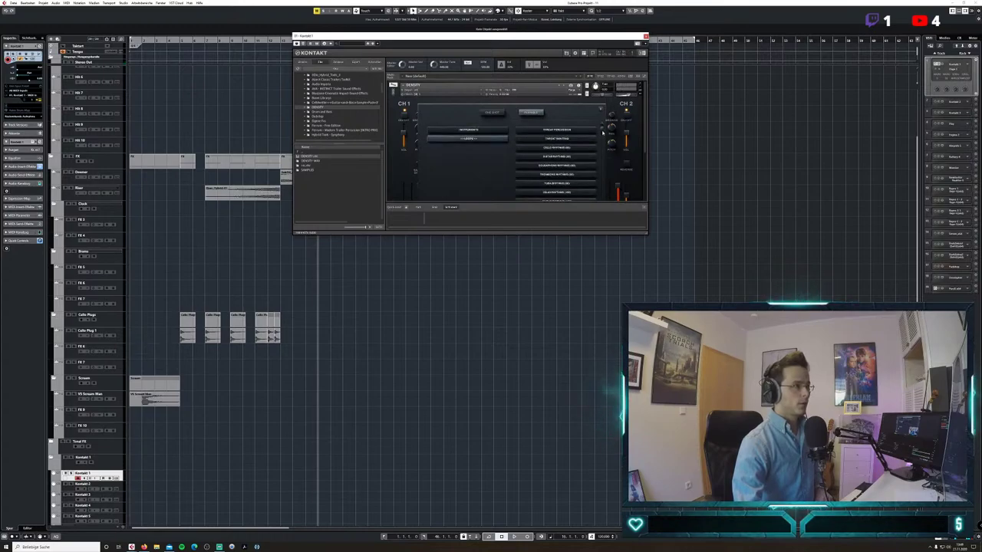
{"action": "left_click", "coordinate": [568, 192]}
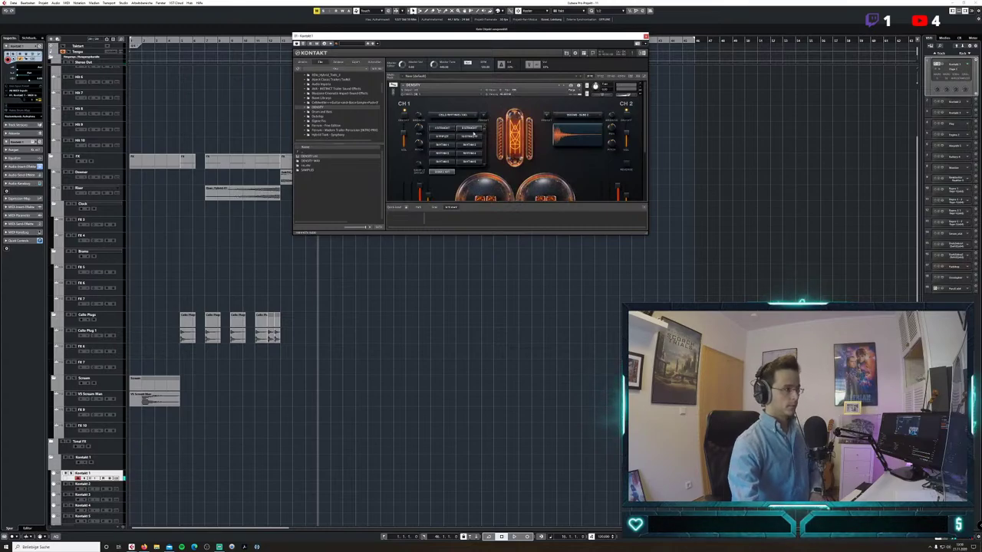
{"action": "left_click", "coordinate": [645, 208]}
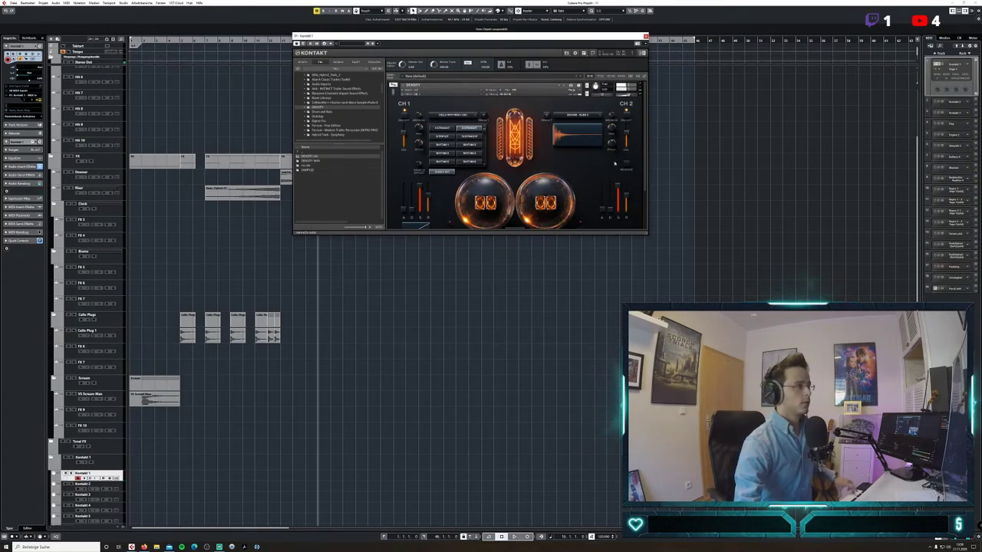
{"action": "left_click", "coordinate": [447, 128]}
{"action": "left_click", "coordinate": [448, 136]}
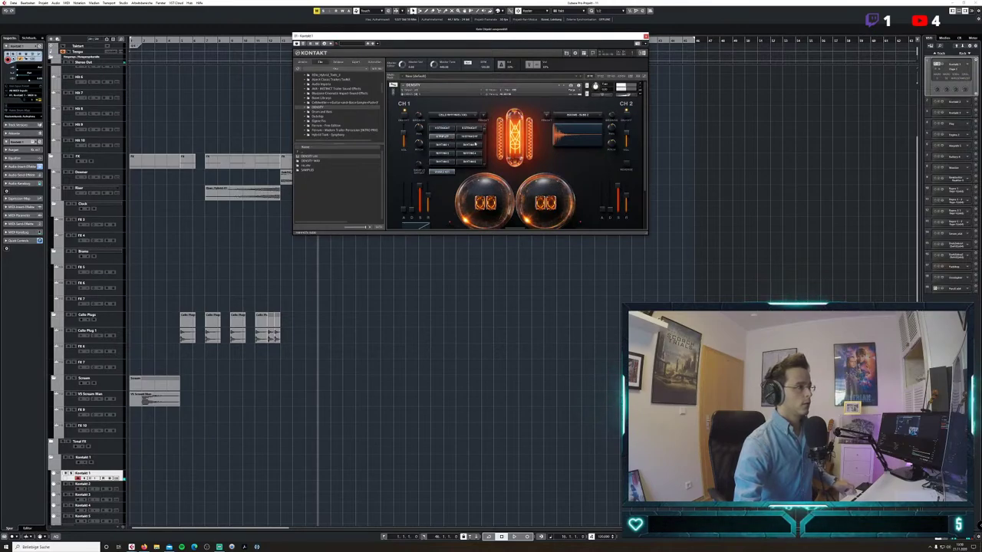
Place the Kontakt window clear of the arrangement and play the project from about bar 14 to rehearse the triplet rhythm.
{"action": "left_click_drag", "start_coordinate": [517, 38], "coordinate": [607, 35]}
{"action": "scroll", "coordinate": [430, 272], "scroll_direction": "up", "scroll_amount": 3}
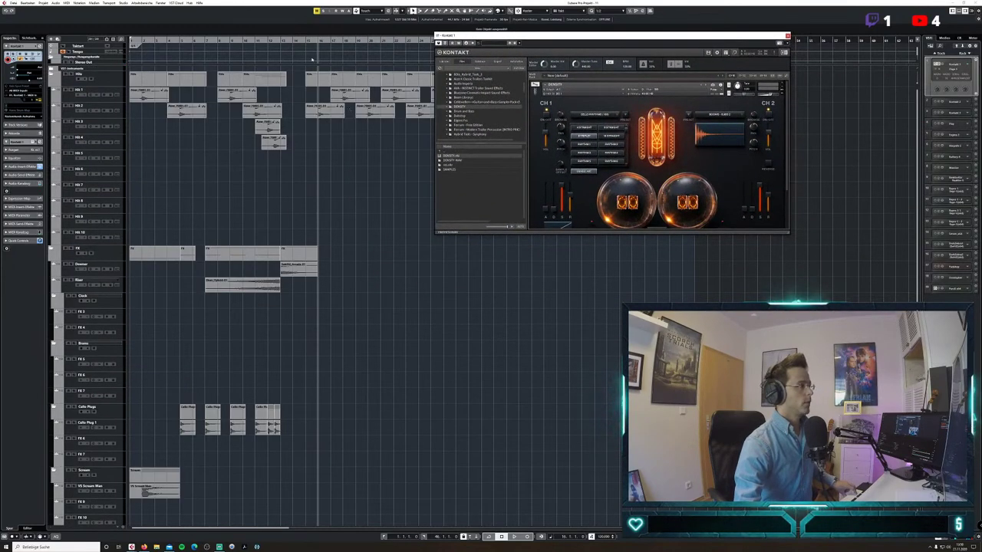
{"action": "left_click", "coordinate": [292, 40]}
{"action": "key", "text": "space"}
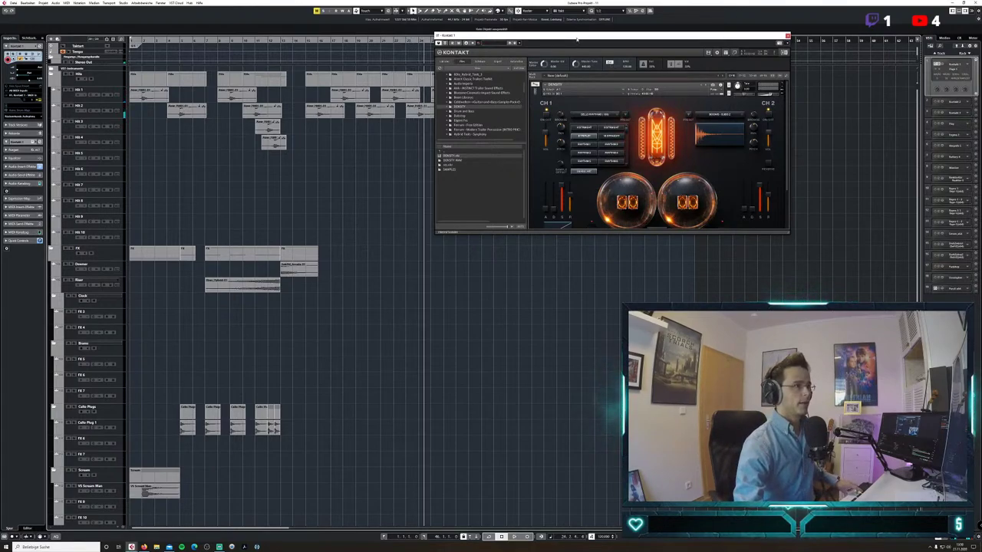
{"action": "left_click_drag", "start_coordinate": [577, 39], "coordinate": [706, 61]}
{"action": "left_click", "coordinate": [319, 46]}
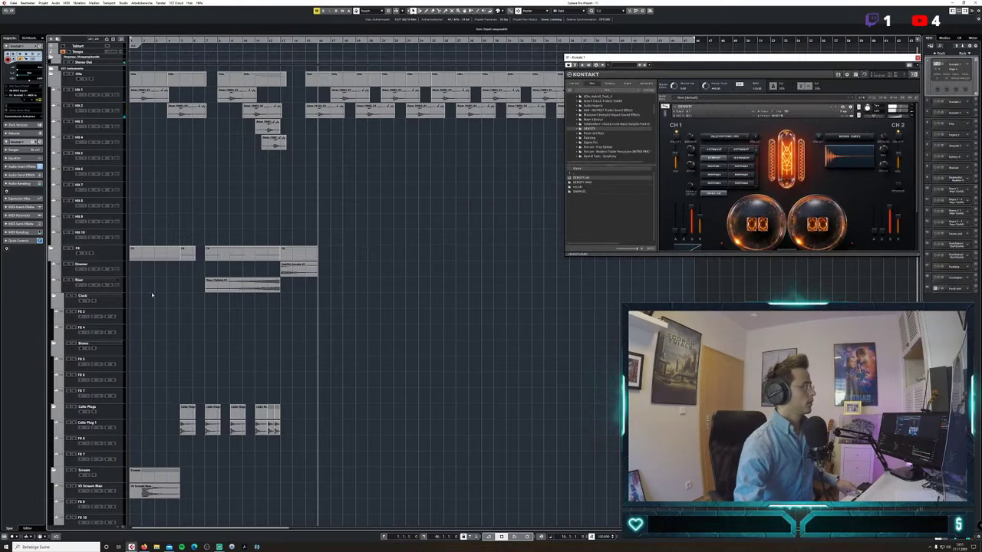
Inspect the ValhallaShimmer insert on the Kontakt channel in the MixConsole and close both windows.
{"action": "left_click", "coordinate": [124, 3]}
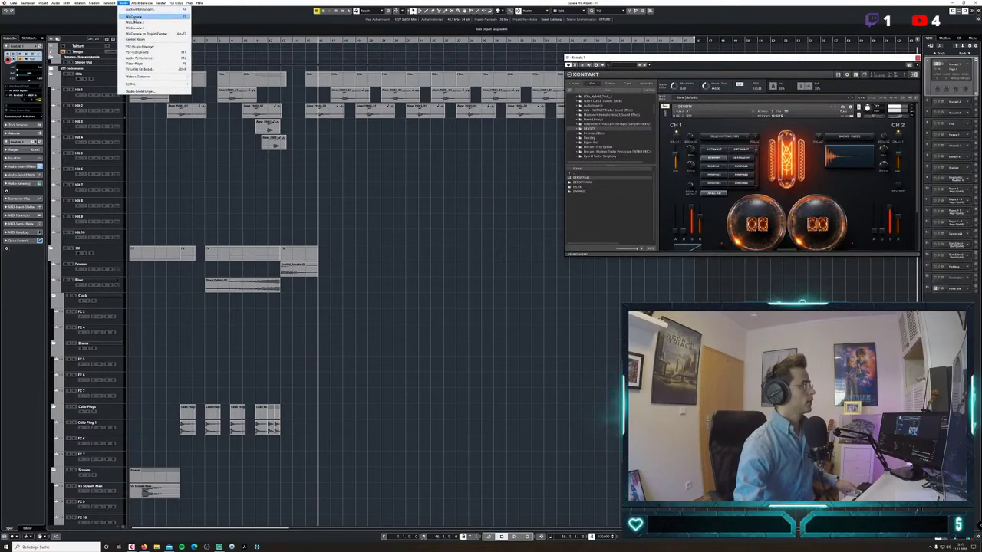
{"action": "left_click", "coordinate": [144, 17]}
{"action": "key", "text": "F3"}
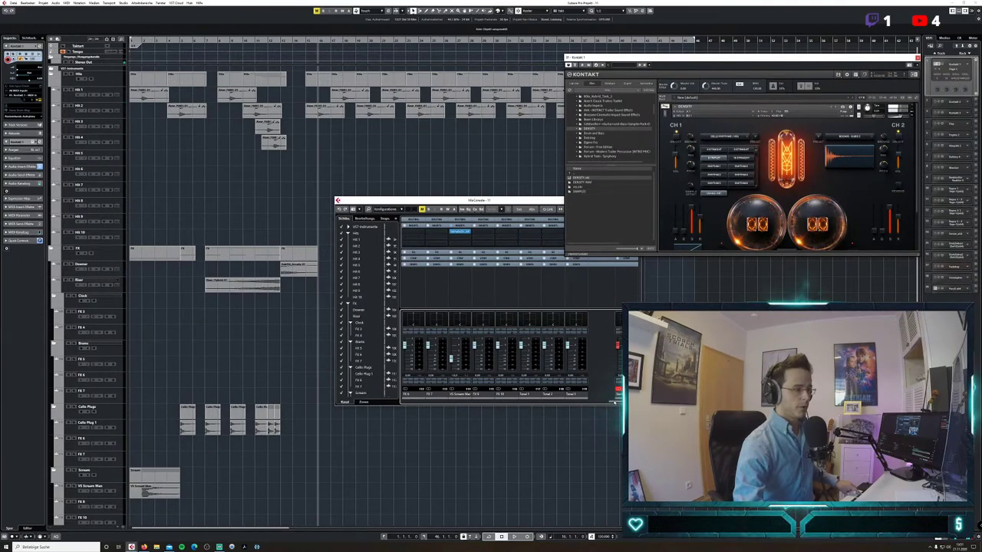
{"action": "left_click_drag", "start_coordinate": [614, 402], "coordinate": [339, 371]}
{"action": "left_click", "coordinate": [405, 230]}
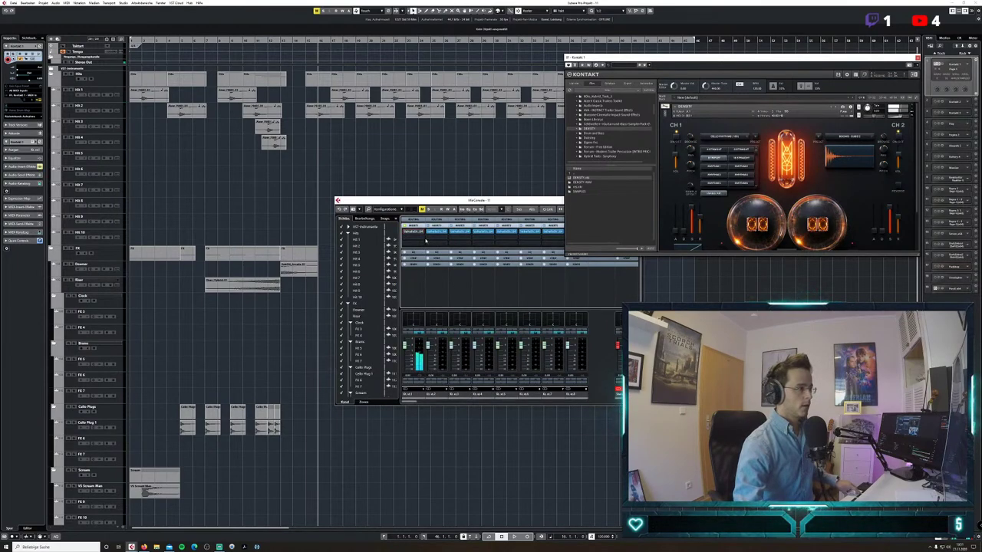
{"action": "left_click", "coordinate": [411, 232]}
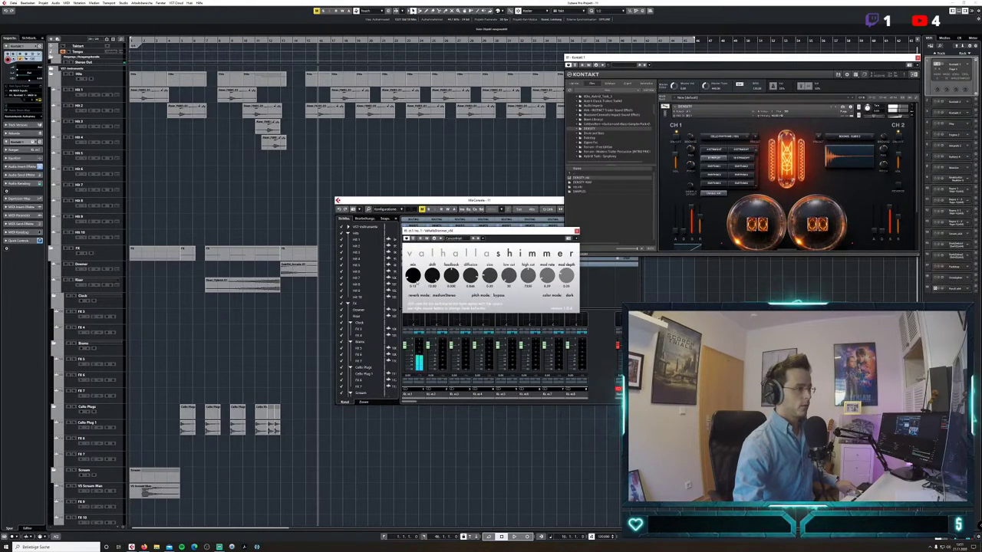
{"action": "left_click", "coordinate": [576, 231]}
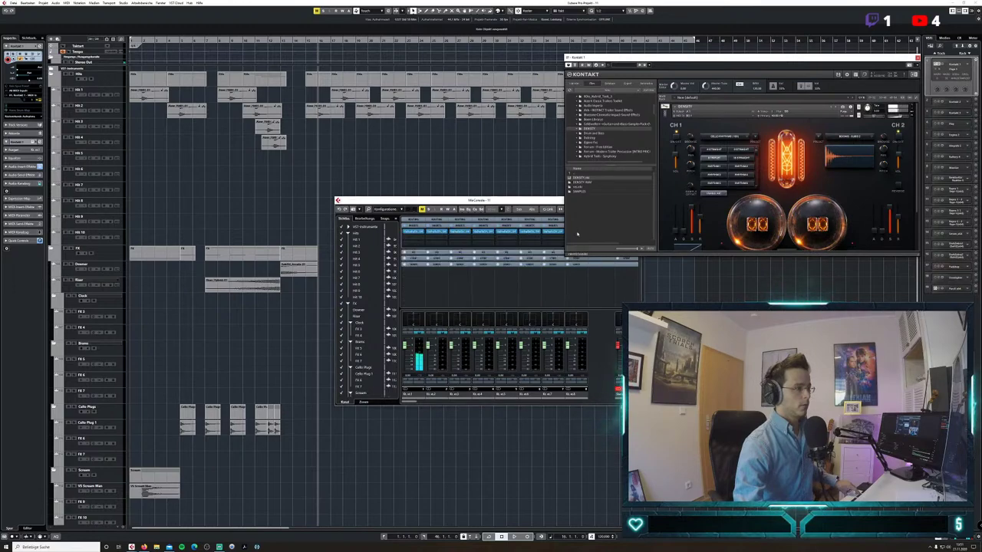
{"action": "left_click_drag", "start_coordinate": [500, 202], "coordinate": [286, 172]}
{"action": "left_click", "coordinate": [422, 172]}
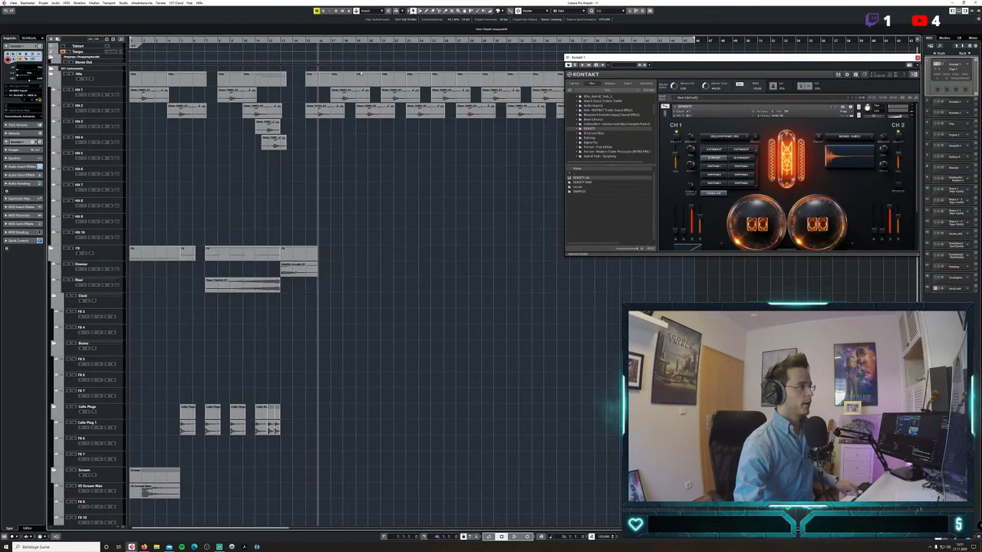
Record the cello triplet rhythm on the Kontakt 1 track from bar 15 and trim the part to run from bar 16 to bar 24.
{"action": "left_click", "coordinate": [306, 40]}
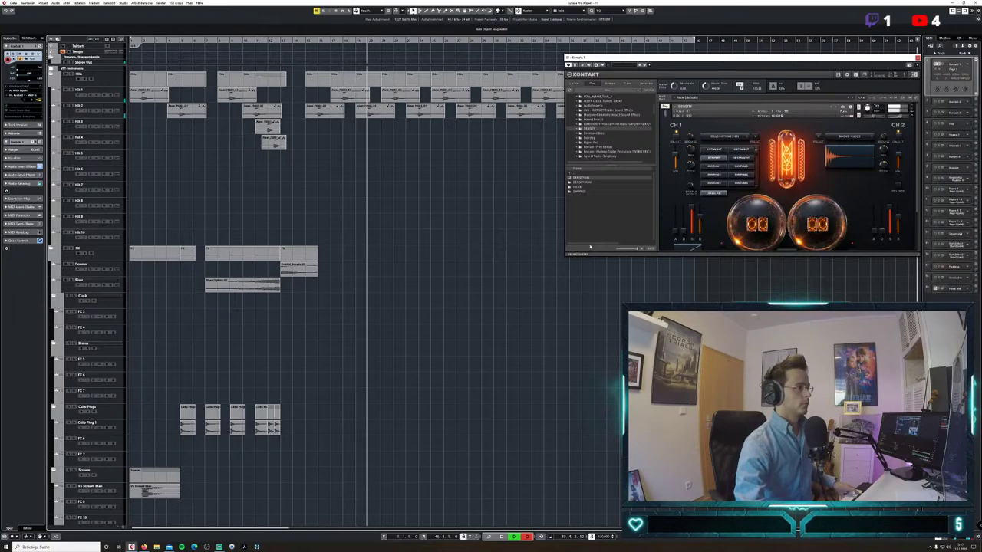
{"action": "left_click_drag", "start_coordinate": [656, 58], "coordinate": [817, 74]}
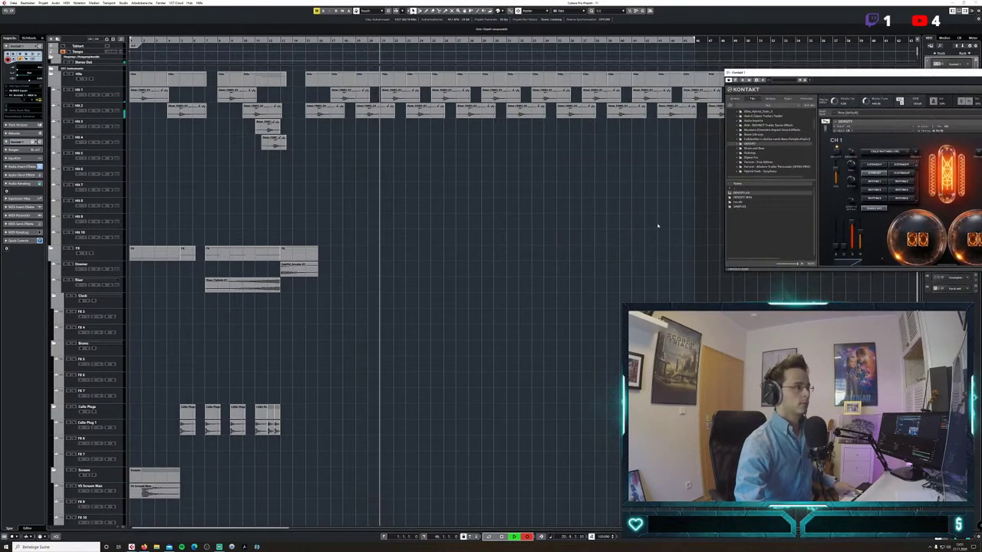
{"action": "scroll", "coordinate": [657, 226], "scroll_direction": "down", "scroll_amount": 3}
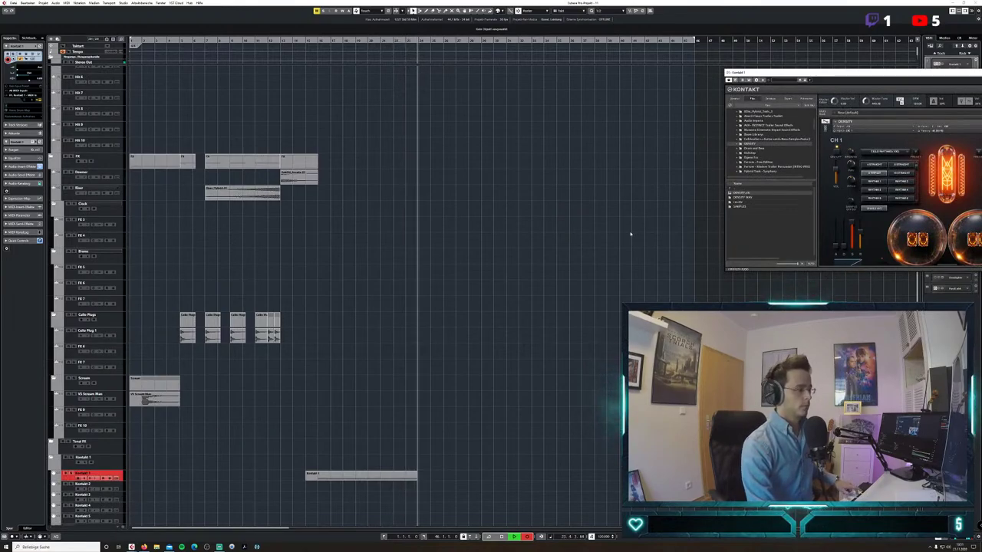
{"action": "key", "text": "space"}
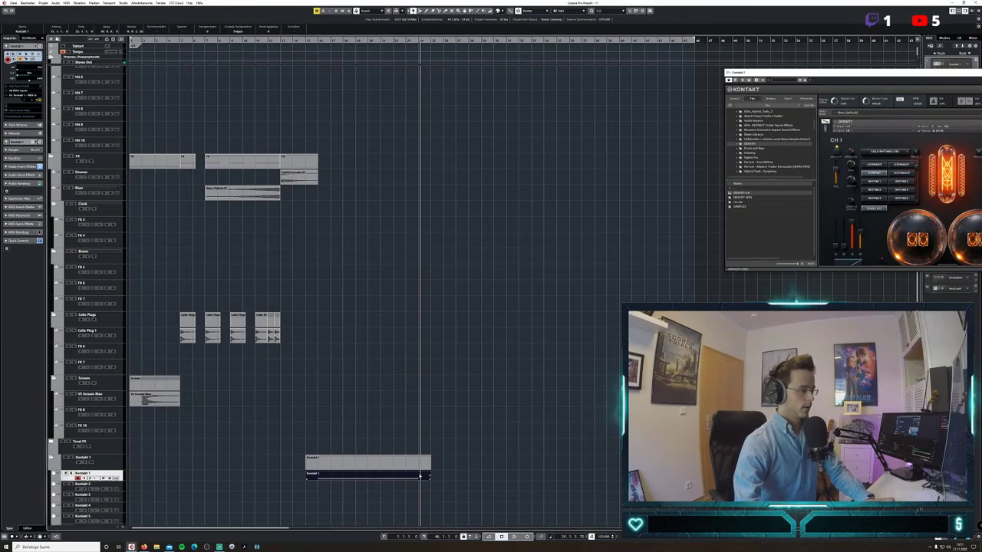
{"action": "left_click_drag", "start_coordinate": [305, 478], "coordinate": [318, 478]}
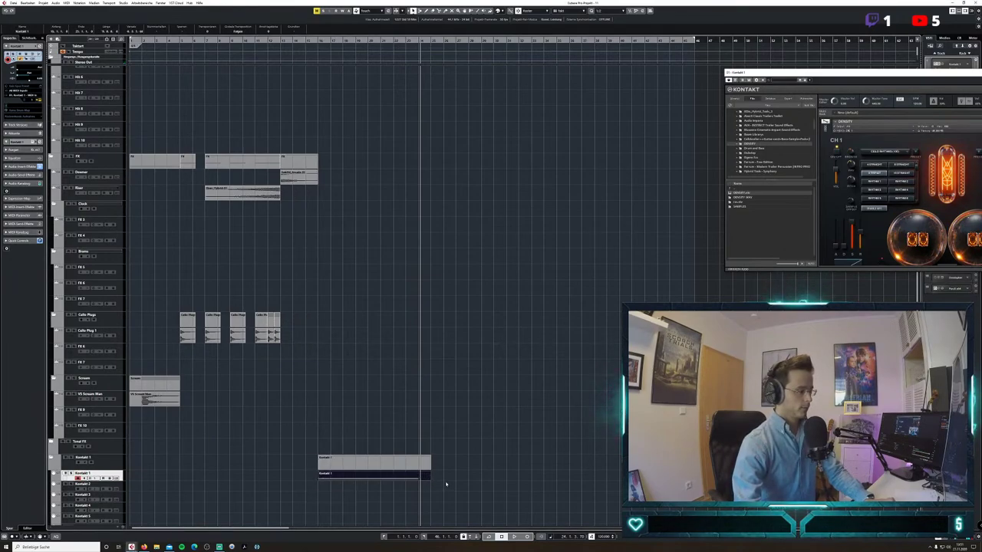
{"action": "left_click_drag", "start_coordinate": [429, 477], "coordinate": [418, 477]}
Rename the Kontakt 1 track holding the recorded part as Cello 8th Tripplet.
{"action": "double_click", "coordinate": [92, 473]}
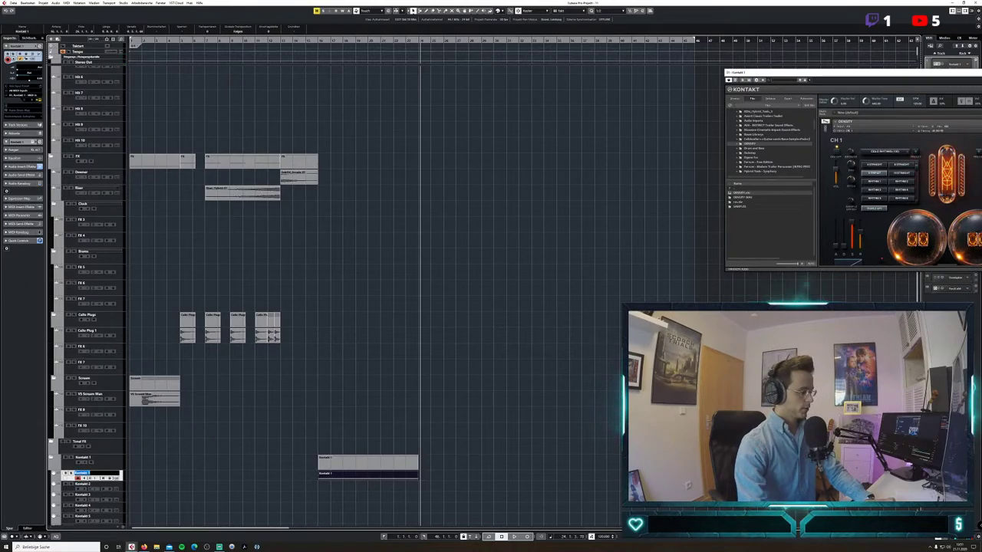
{"action": "type", "text": "Cello Hit Tripplet"}
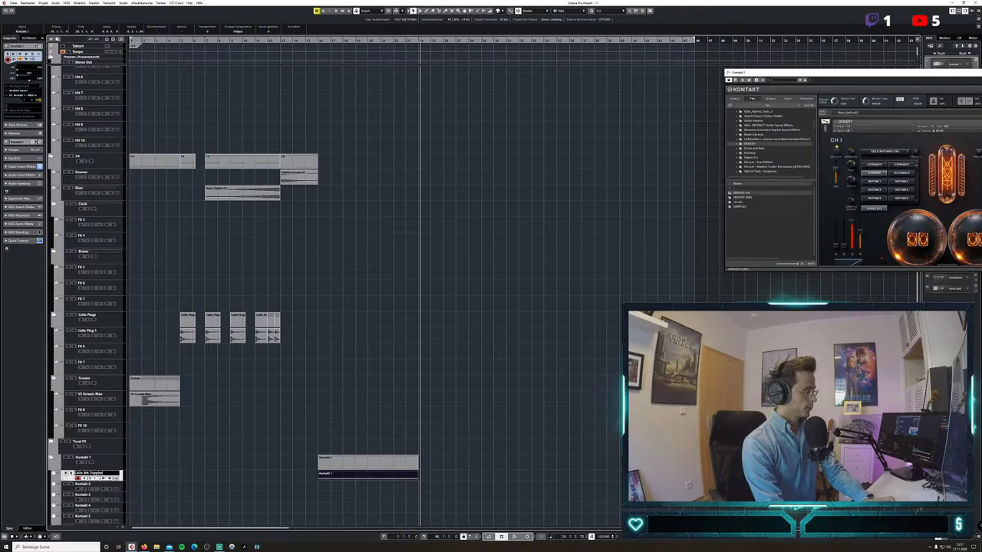
{"action": "key", "text": "Return"}
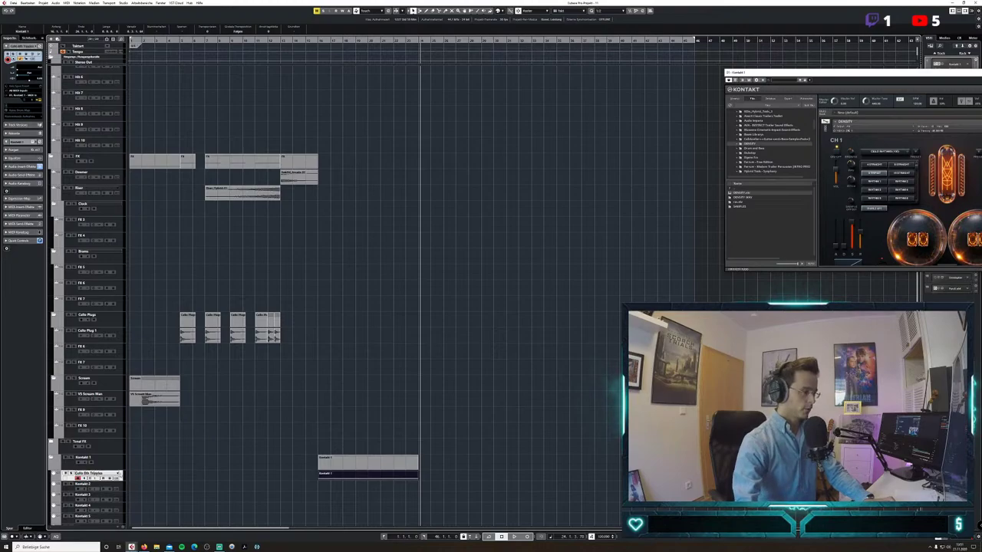
Repeat the Cello 8th Tripplet part directly behind the original from bar 24 to bar 32 and play from bar 16.
{"action": "left_click_drag", "start_coordinate": [421, 478], "coordinate": [423, 478]}
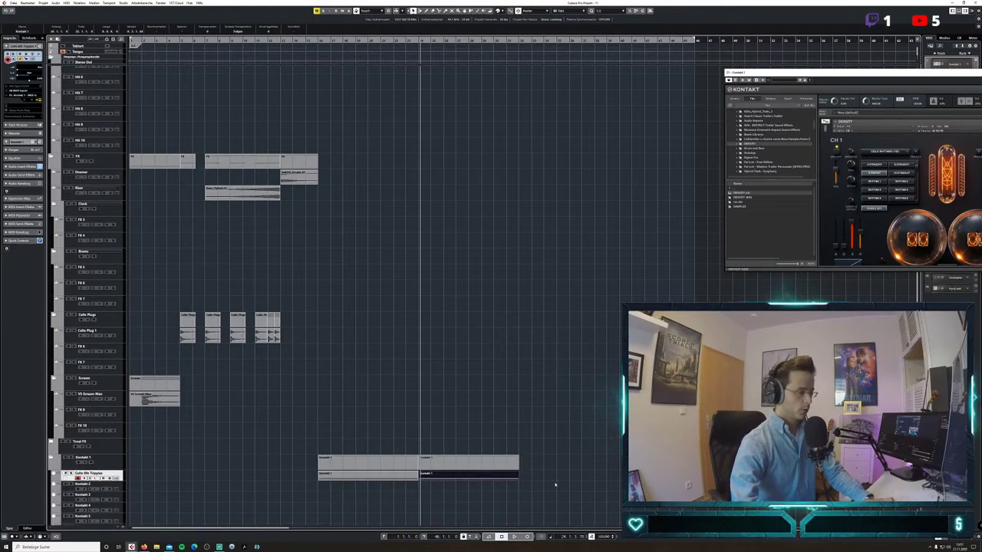
{"action": "left_click", "coordinate": [319, 41]}
{"action": "scroll", "coordinate": [329, 291], "scroll_direction": "down", "scroll_amount": 5}
{"action": "left_click", "coordinate": [398, 221]}
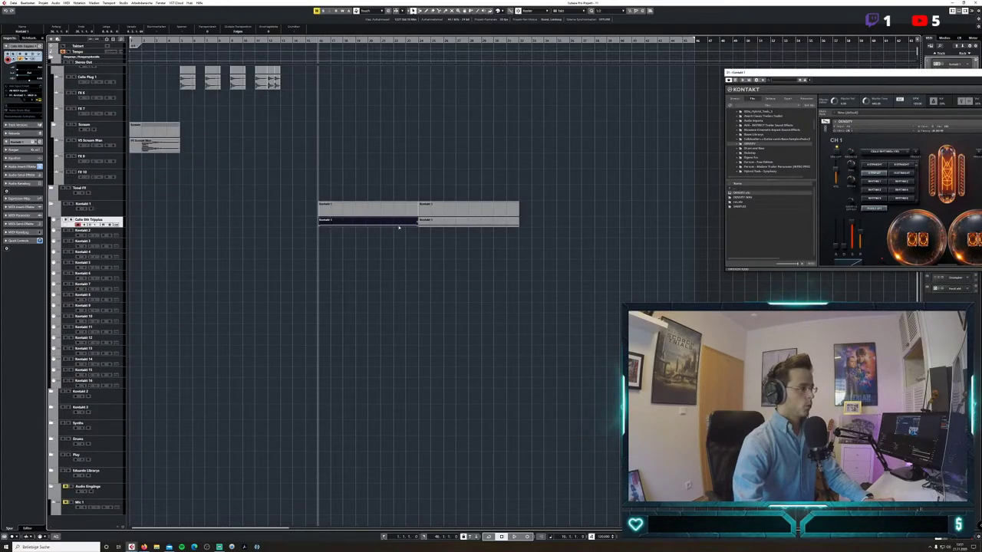
{"action": "key", "text": "space"}
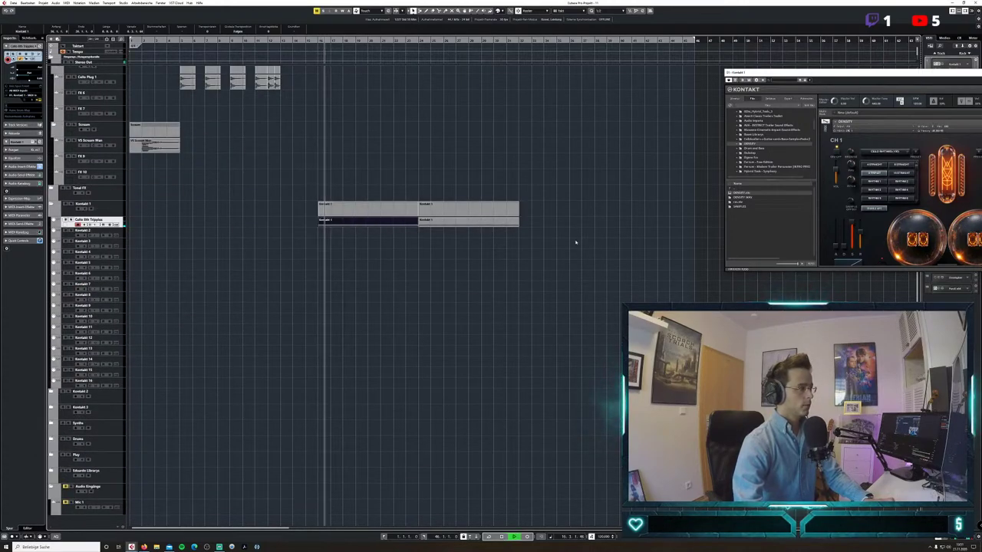
Render both Cello 8th Tripplet MIDI parts in place as audio.
{"action": "left_click", "coordinate": [481, 223], "text": "shift"}
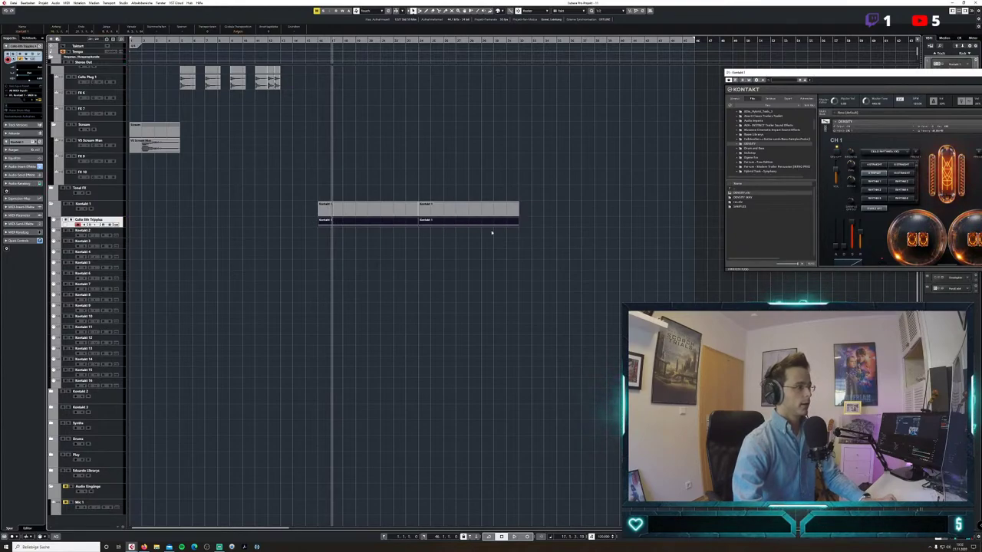
{"action": "left_click", "coordinate": [28, 3]}
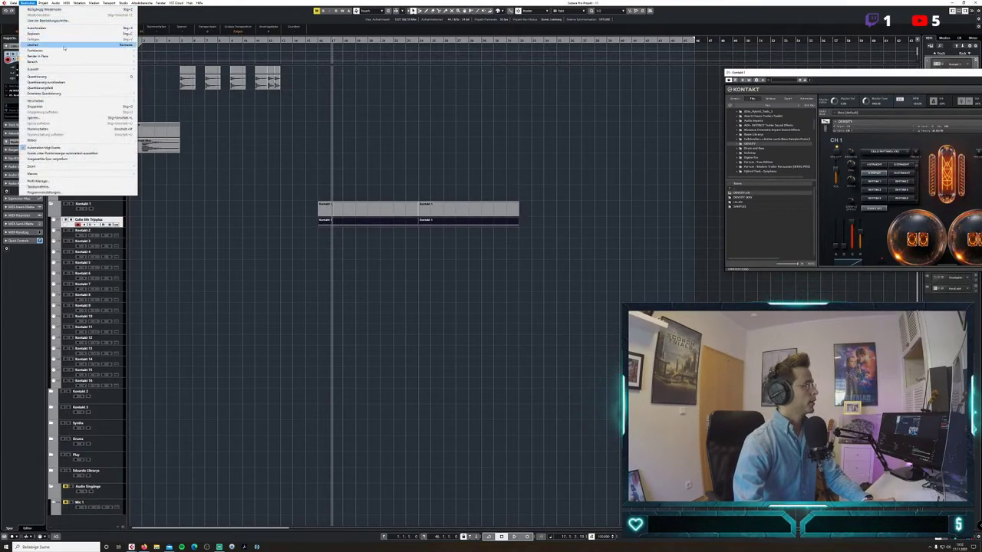
{"action": "mouse_move", "coordinate": [115, 55]}
{"action": "left_click", "coordinate": [168, 56]}
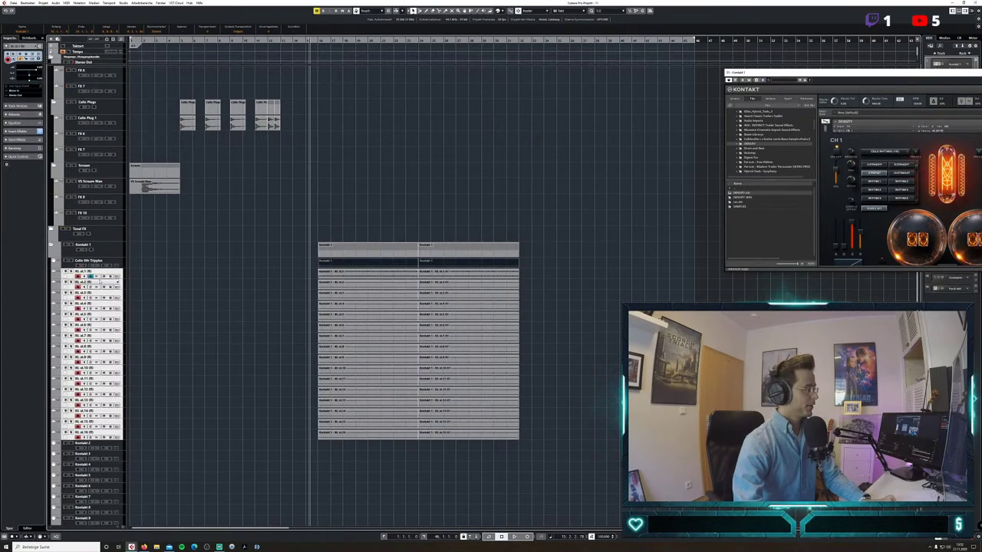
Remove all newly rendered audio tracks except the first one and clear the selection.
{"action": "left_click", "coordinate": [73, 277], "text": "ctrl"}
{"action": "right_click", "coordinate": [71, 288]}
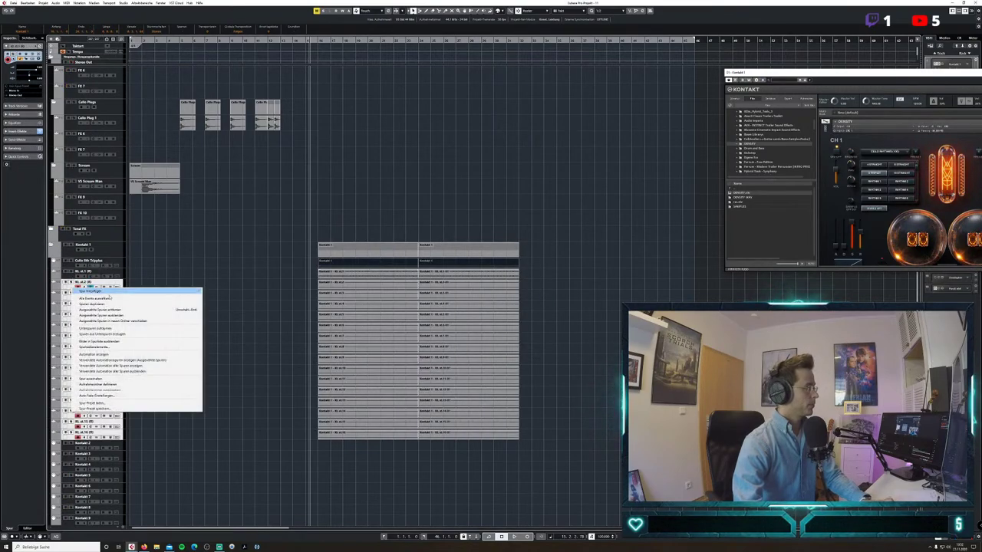
{"action": "left_click", "coordinate": [121, 309]}
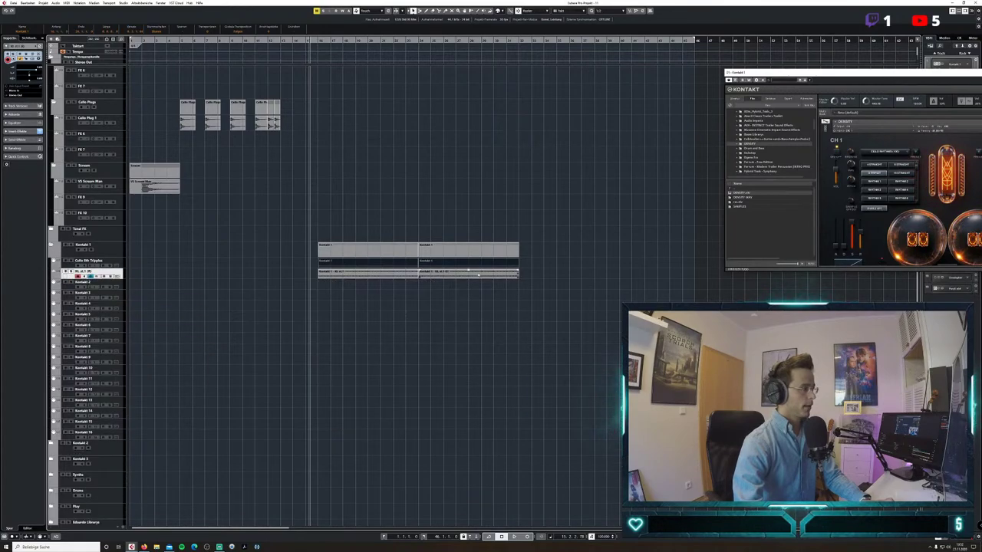
{"action": "left_click", "coordinate": [467, 268]}
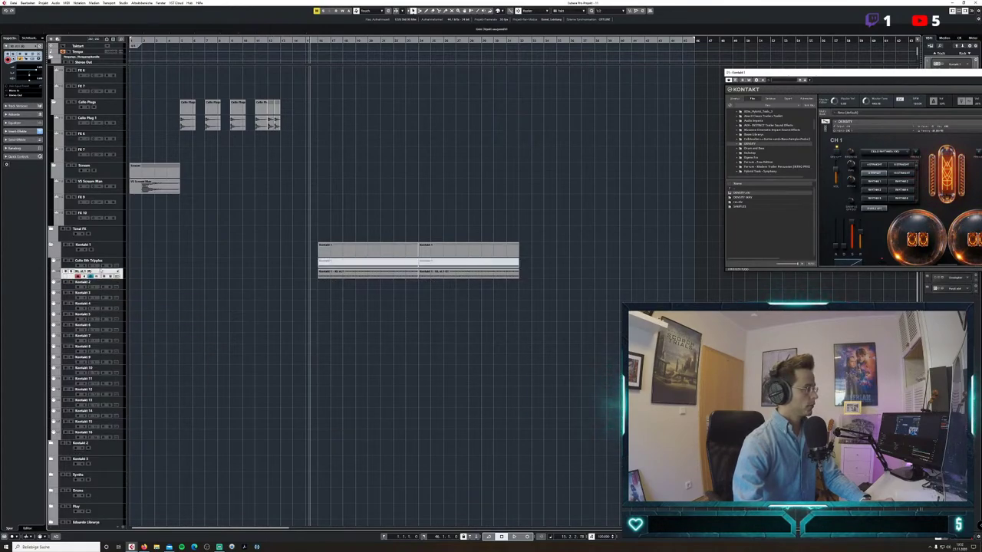
Rename the remaining rendered audio track as Cello 8th Tripplet, reusing the MIDI track's name.
{"action": "double_click", "coordinate": [88, 261]}
{"action": "key", "text": "ctrl+c"}
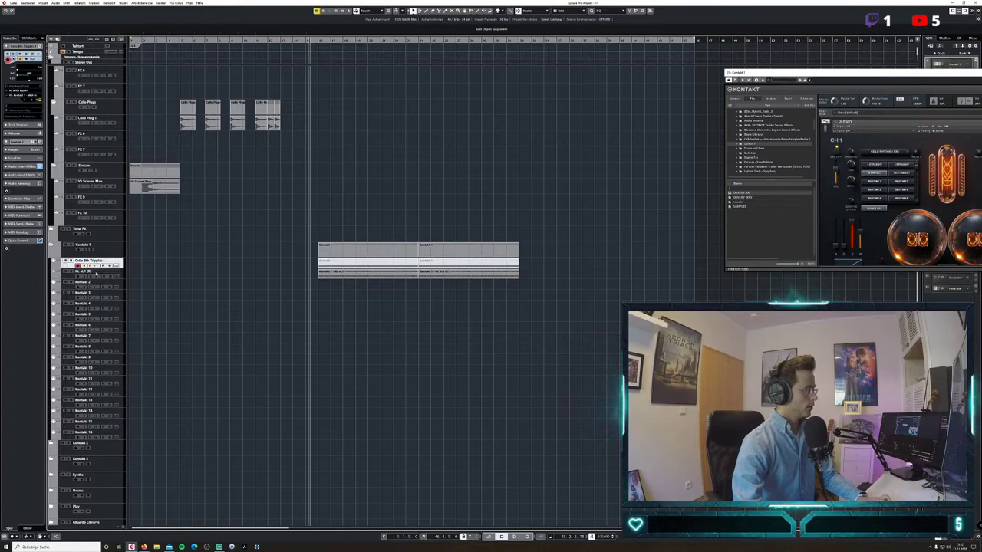
{"action": "double_click", "coordinate": [96, 273]}
{"action": "key", "text": "ctrl+v"}
{"action": "key", "text": "Return"}
Play the rendered cello track and give it a slight high-frequency boost in its channel EQ.
{"action": "key", "text": "space"}
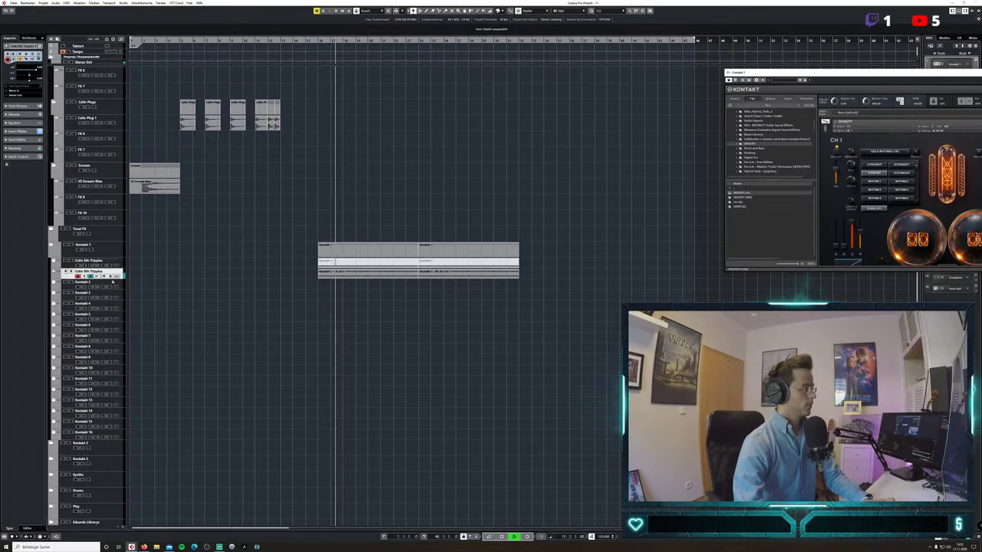
{"action": "left_click", "coordinate": [112, 278]}
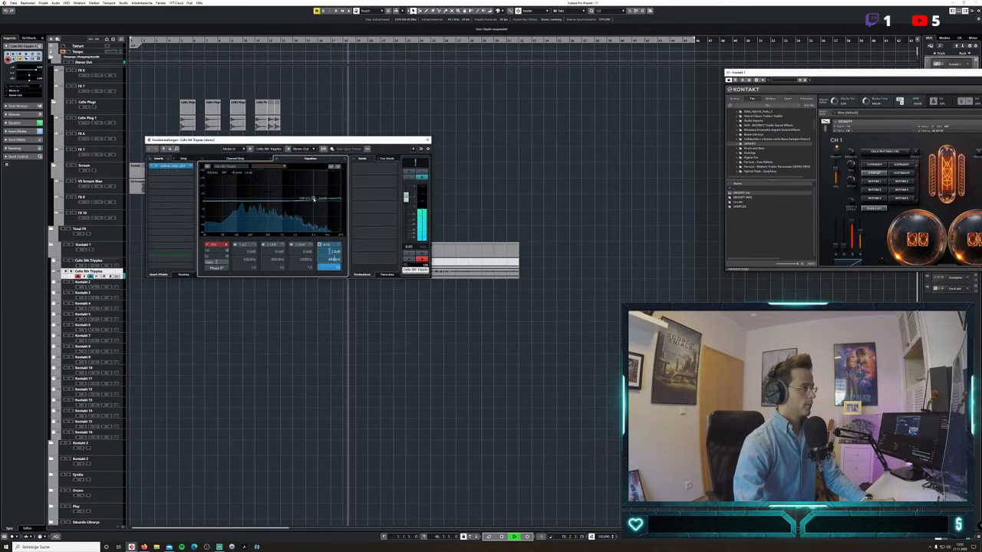
{"action": "left_click_drag", "start_coordinate": [312, 198], "coordinate": [311, 197]}
{"action": "left_click", "coordinate": [427, 140]}
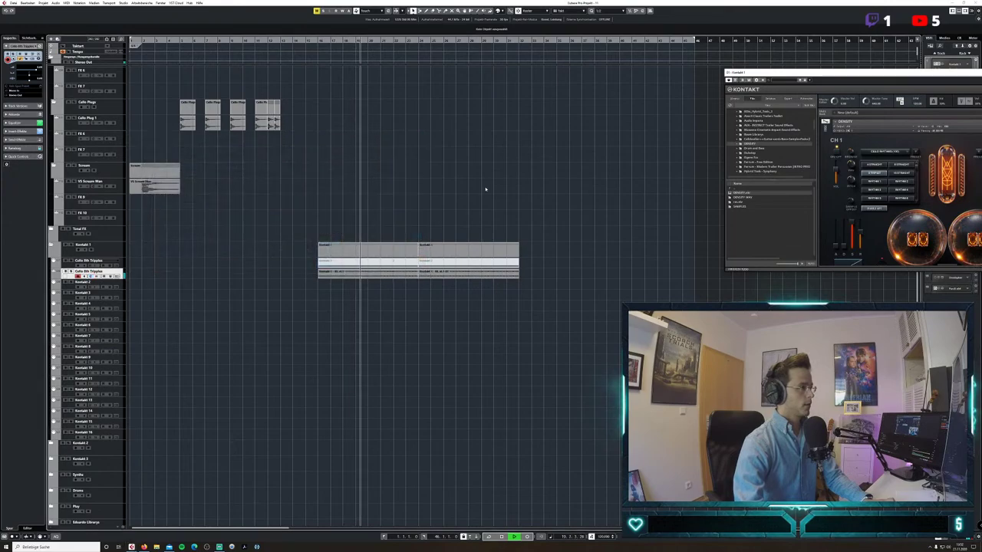
Copy the opening VS Scream Man clip to bar 15 and play the arrangement from there.
{"action": "left_click_drag", "start_coordinate": [148, 189], "coordinate": [325, 190]}
{"action": "left_click", "coordinate": [303, 43]}
{"action": "key", "text": "space"}
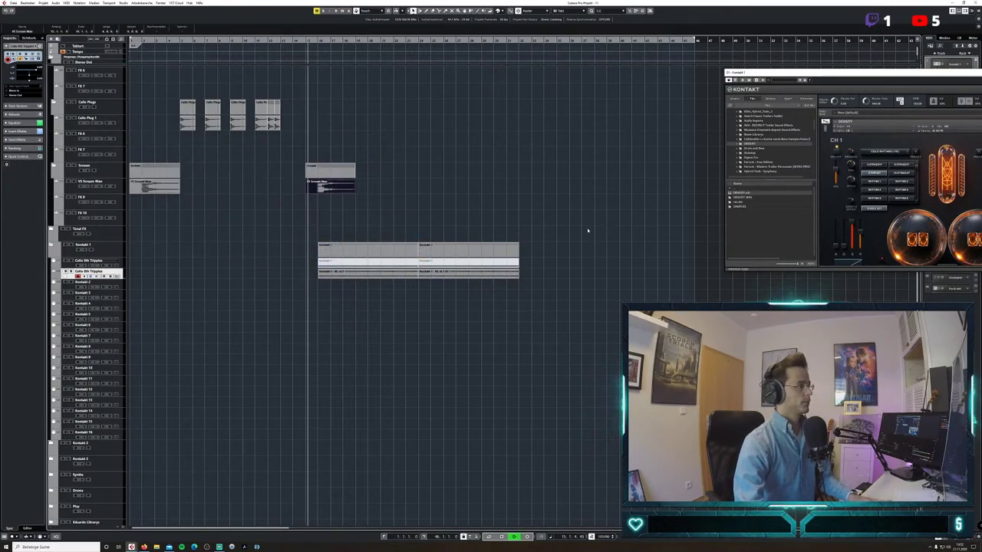
{"action": "left_click", "coordinate": [586, 230]}
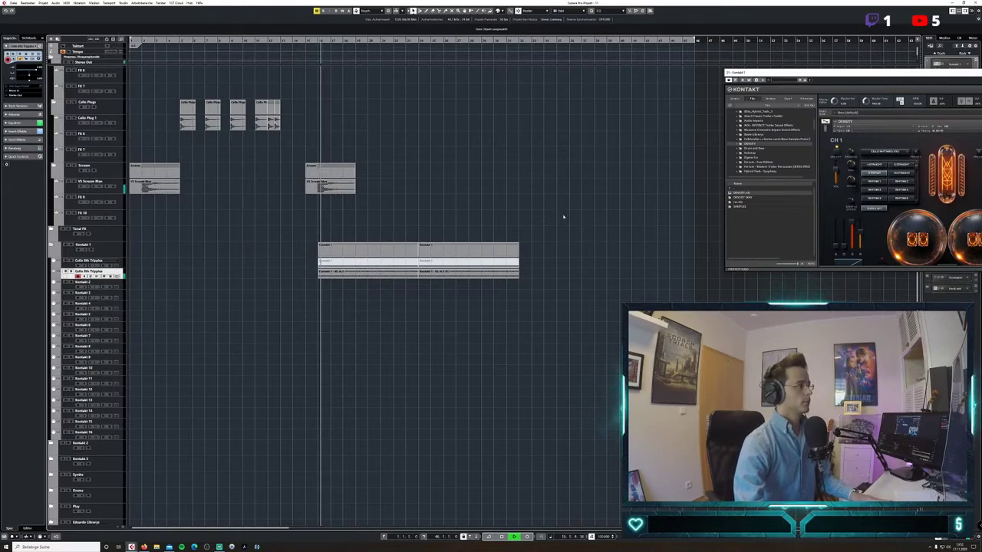
During playback, copy a cello pluck clip to bars 18 and 22 and the scream clip to bar 19.
{"action": "left_click_drag", "start_coordinate": [186, 125], "coordinate": [350, 122]}
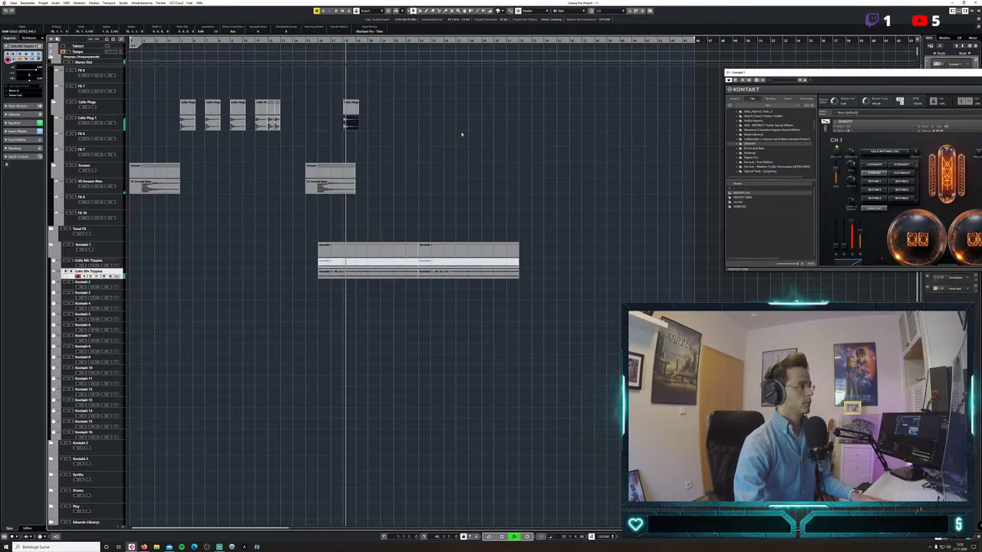
{"action": "left_click_drag", "start_coordinate": [336, 190], "coordinate": [387, 190]}
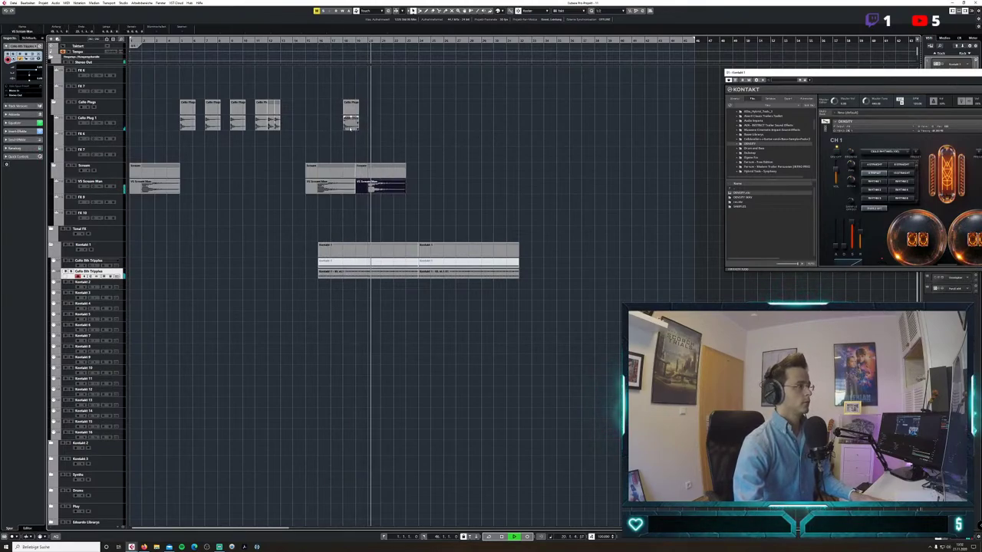
{"action": "left_click_drag", "start_coordinate": [350, 123], "coordinate": [405, 127]}
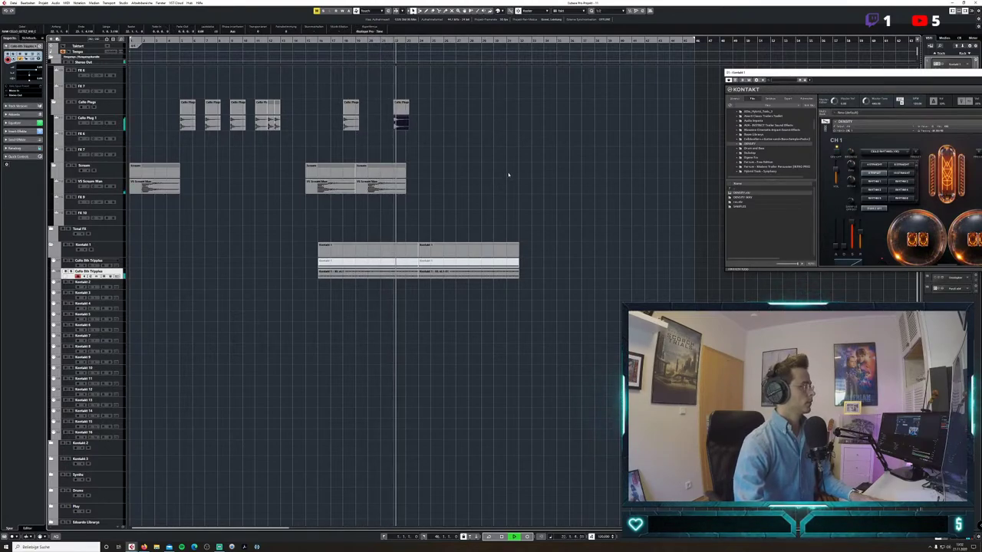
{"action": "key", "text": "space"}
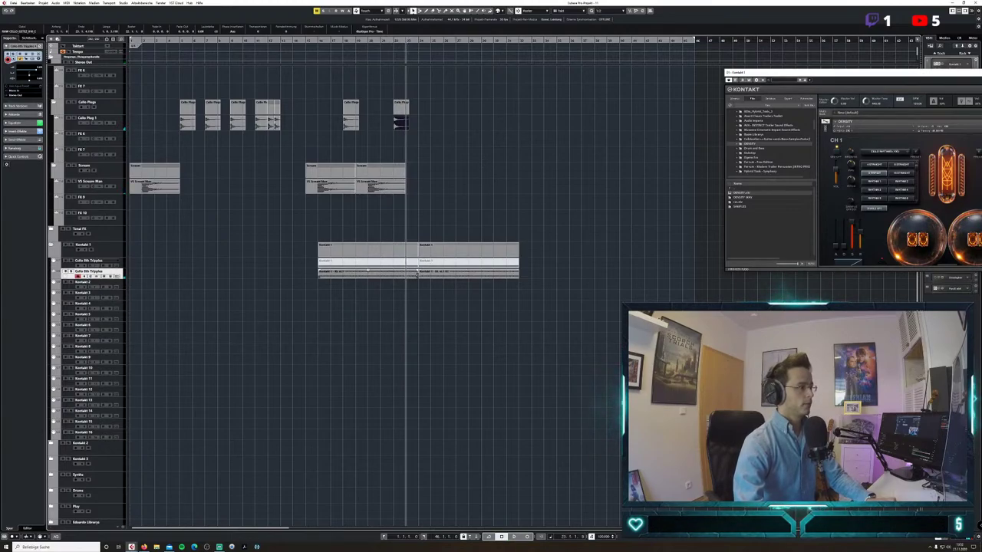
Cut the first rendered cello clip to end at bar 23, and copy the downer to bar 23 and a hit to bar 22 on Hit 3.
{"action": "scroll", "coordinate": [487, 193], "scroll_direction": "up", "scroll_amount": 10}
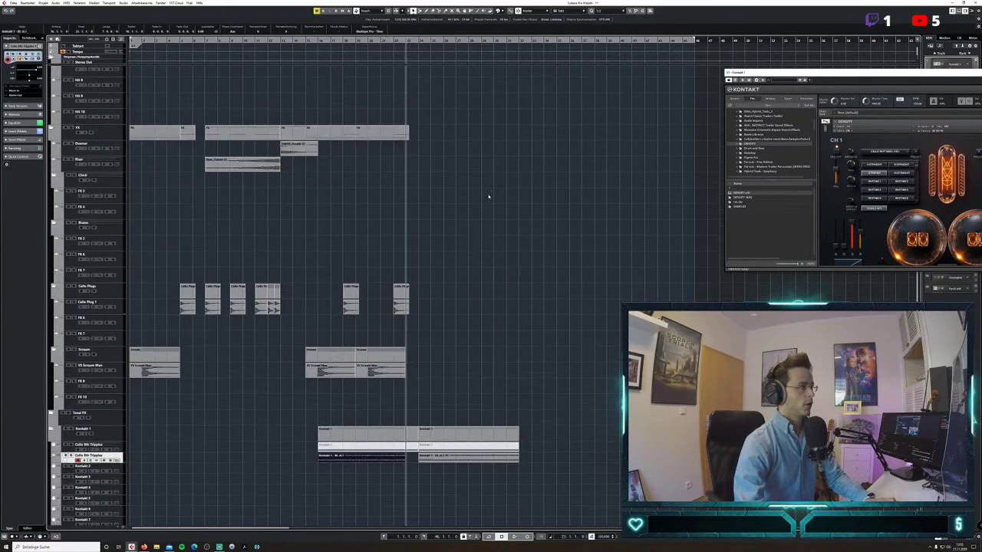
{"action": "left_click_drag", "start_coordinate": [295, 267], "coordinate": [410, 270]}
{"action": "left_click_drag", "start_coordinate": [433, 107], "coordinate": [420, 125]}
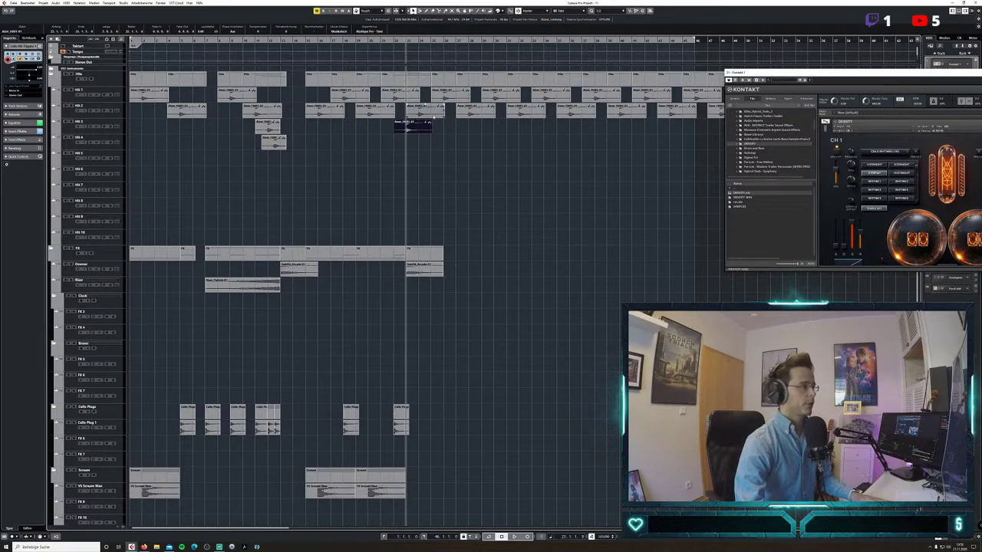
Copy the riser, shortened to its final bar, to run from bar 23 to bar 24 and play the passage from bar 15.
{"action": "left_click", "coordinate": [419, 41]}
{"action": "left_click_drag", "start_coordinate": [272, 285], "coordinate": [407, 290]}
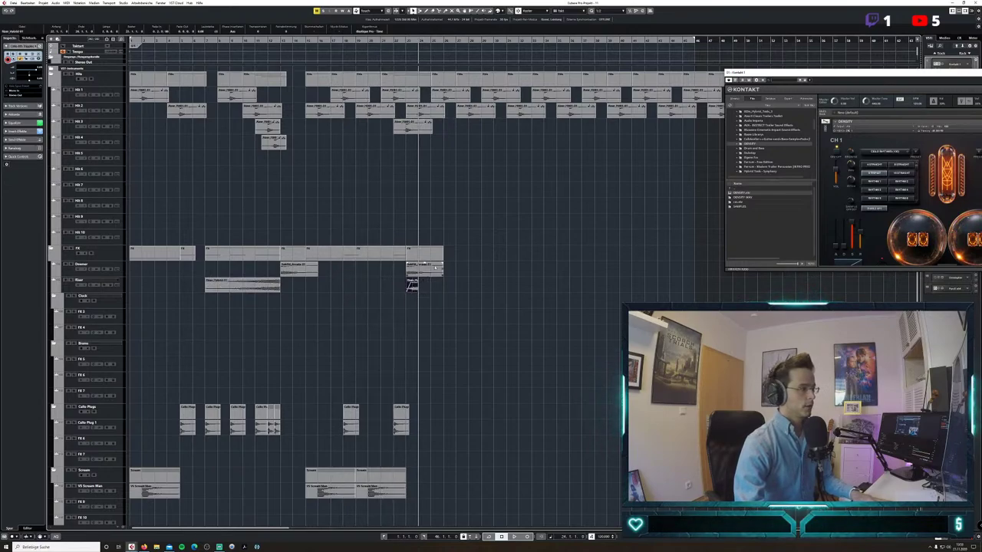
{"action": "left_click", "coordinate": [310, 46]}
{"action": "key", "text": "space"}
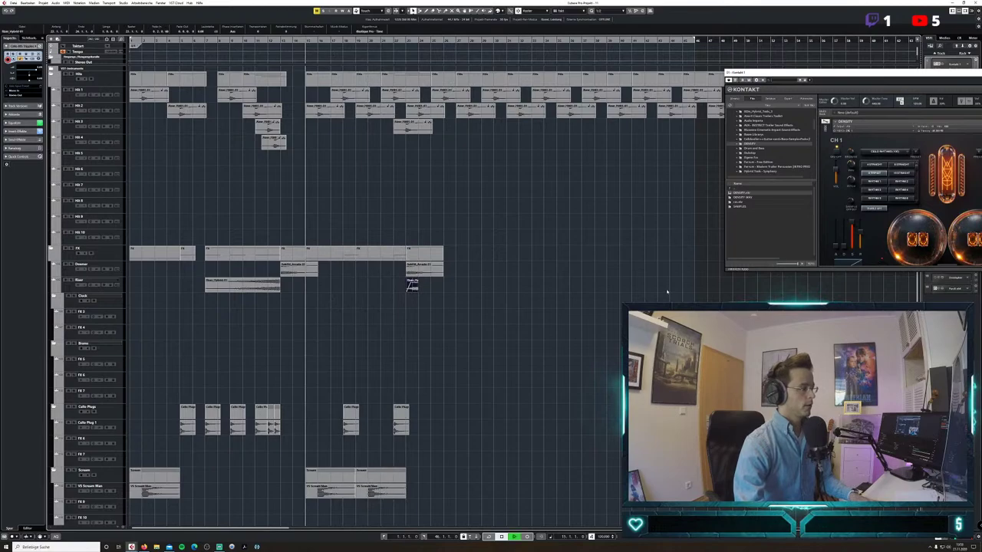
{"action": "scroll", "coordinate": [669, 293], "scroll_direction": "down", "scroll_amount": 5}
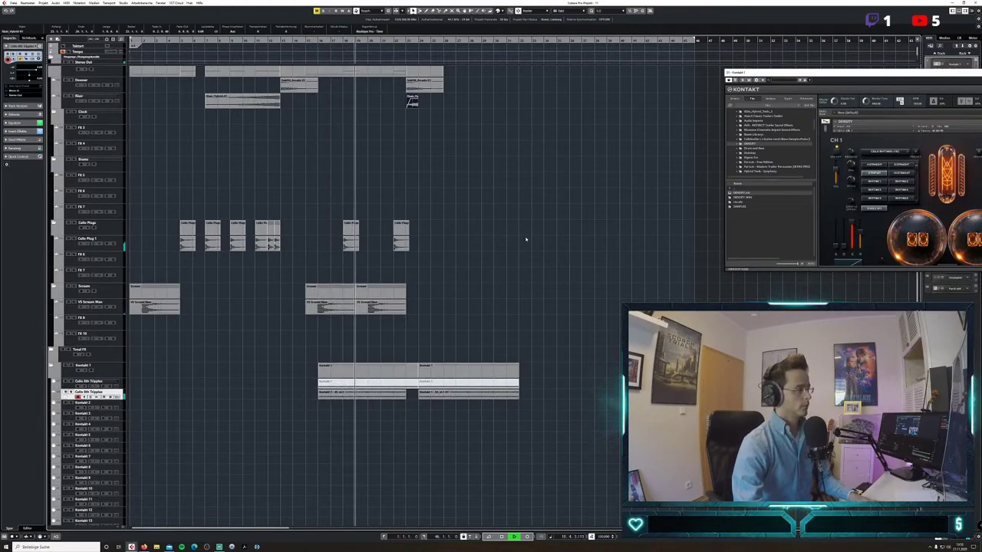
{"action": "key", "text": "space"}
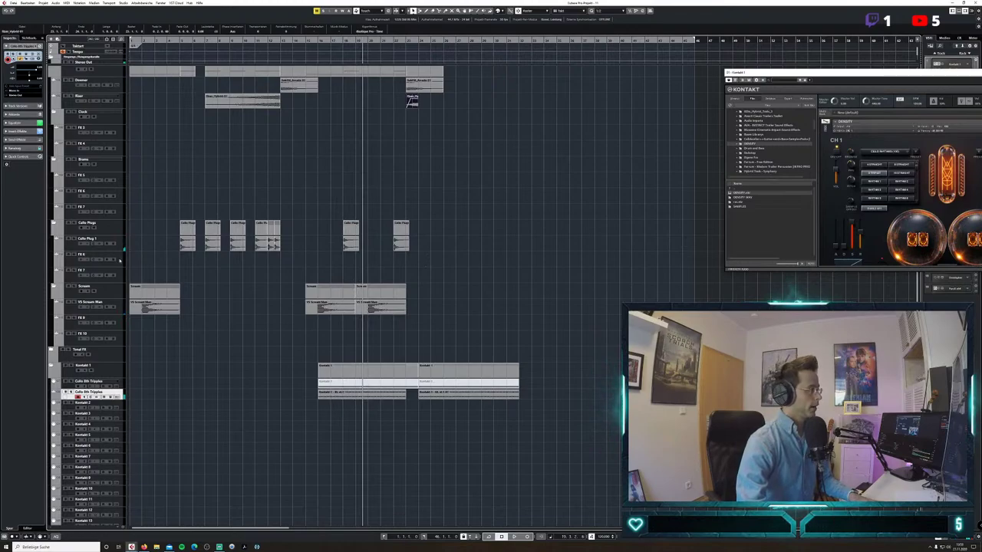
Duplicate the Cello Plug 1 track and delete all the clips on the duplicate.
{"action": "left_click", "coordinate": [121, 250]}
{"action": "right_click", "coordinate": [115, 249]}
{"action": "left_click", "coordinate": [299, 261]}
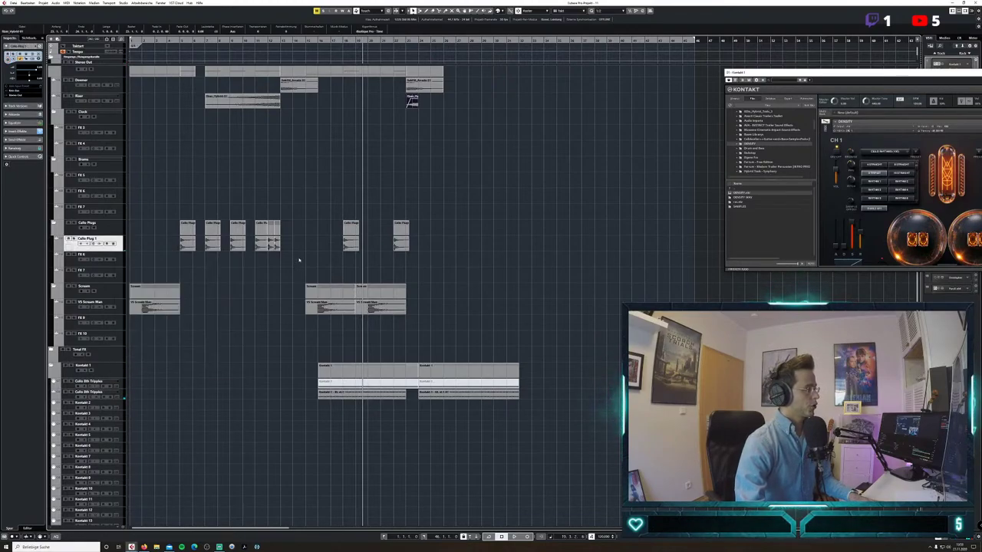
{"action": "right_click", "coordinate": [111, 256]}
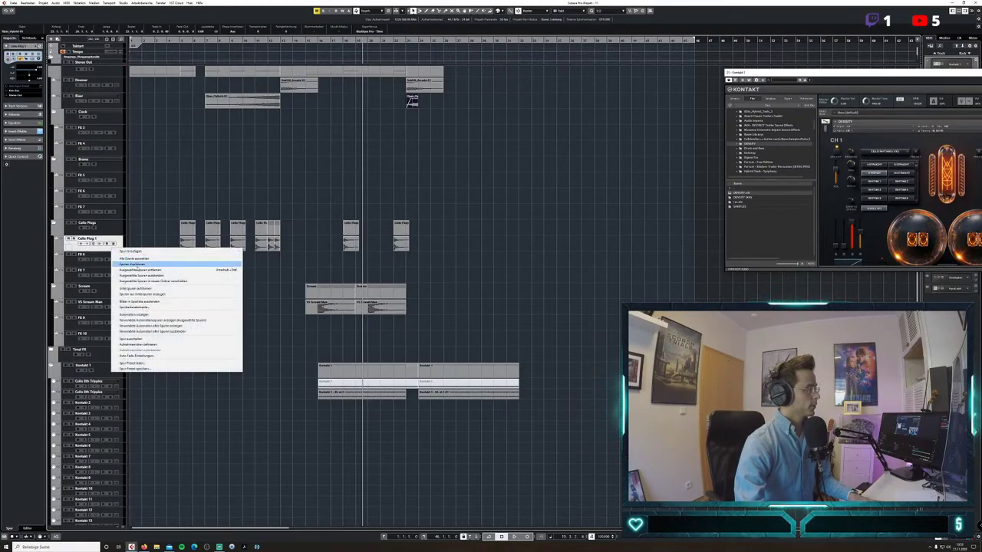
{"action": "left_click", "coordinate": [168, 263]}
{"action": "left_click_drag", "start_coordinate": [429, 278], "coordinate": [178, 261]}
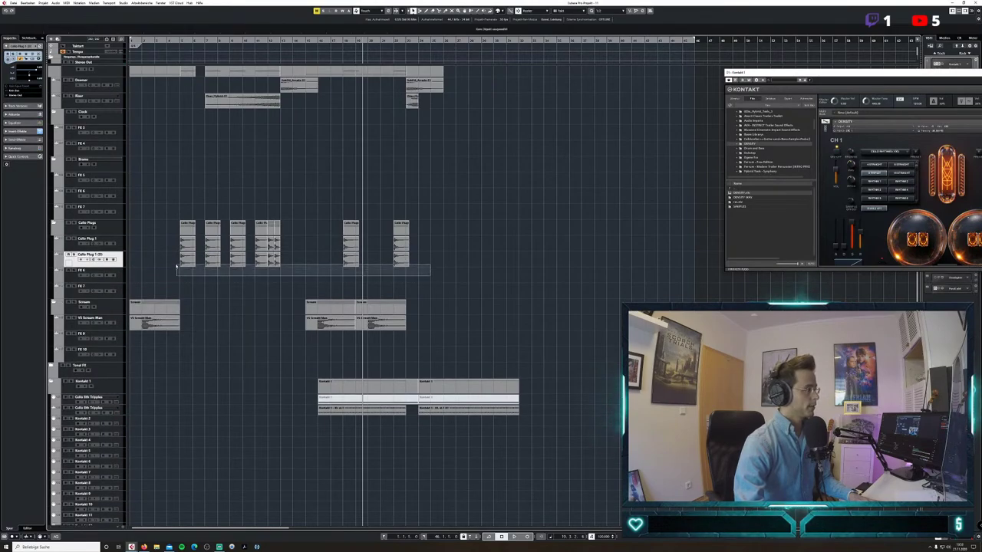
{"action": "key", "text": "Delete"}
Rename the empty duplicate as Cello Plug 1 Left and duplicate it again as Cello Plug 1 Right.
{"action": "double_click", "coordinate": [108, 255]}
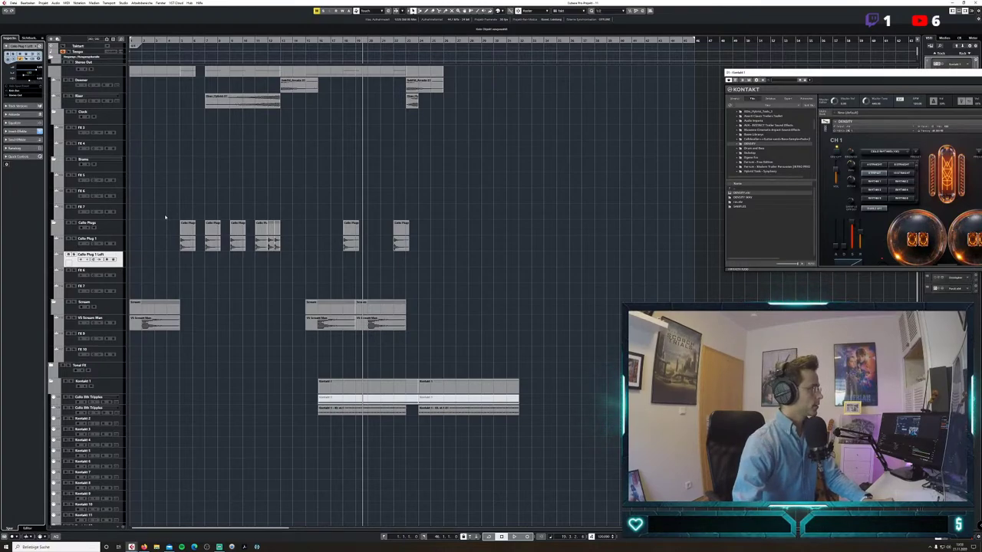
{"action": "right_click", "coordinate": [113, 263]}
{"action": "left_click", "coordinate": [134, 280]}
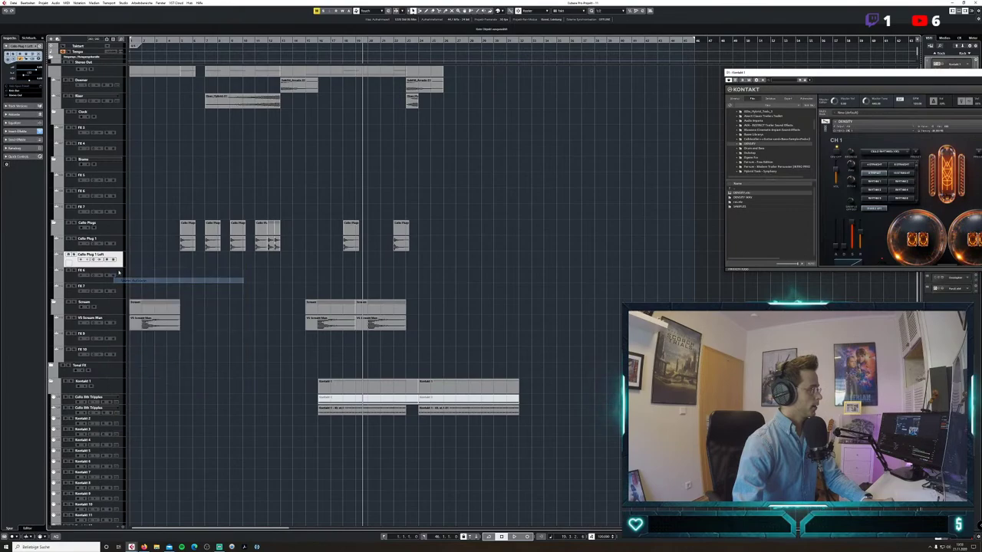
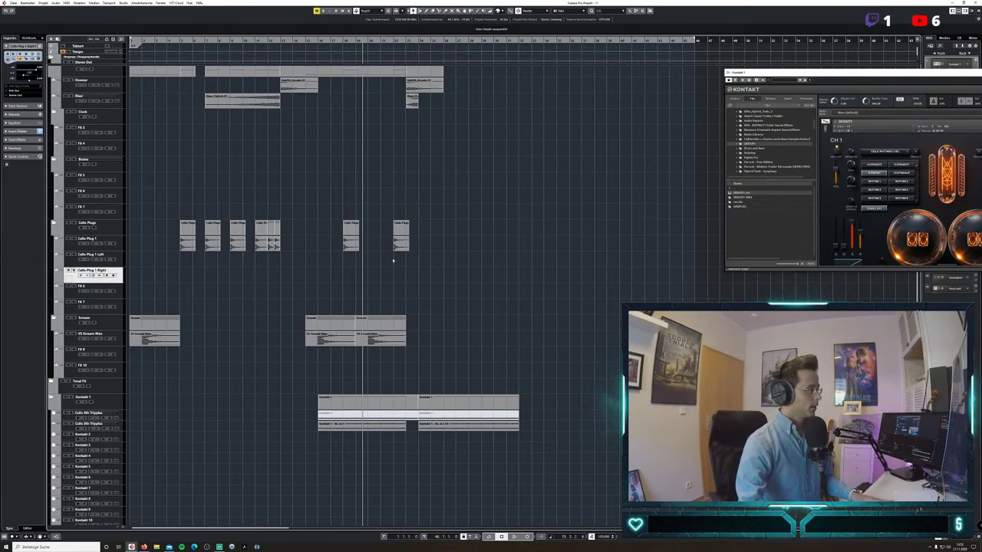
Move the bar 18 cello pluck to the Cello Plug 1 Left track and the bar 22 pluck to Cello Plug 1 Right.
{"action": "left_click_drag", "start_coordinate": [424, 261], "coordinate": [400, 275]}
{"action": "left_click", "coordinate": [431, 278]}
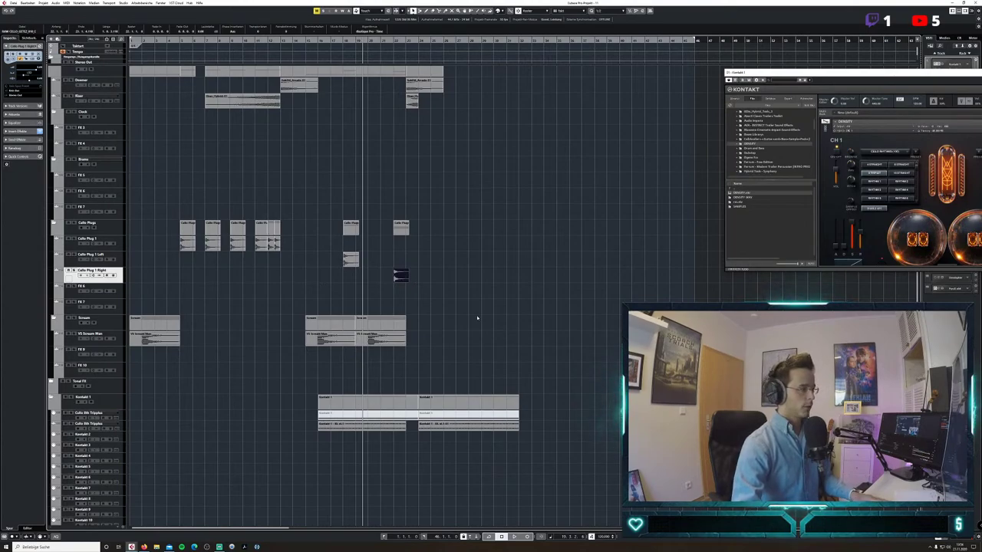
Copy the scream clip to bars 23 and 27 and the left and right cello plucks to bars 26 and 30.
{"action": "left_click_drag", "start_coordinate": [393, 343], "coordinate": [441, 343]}
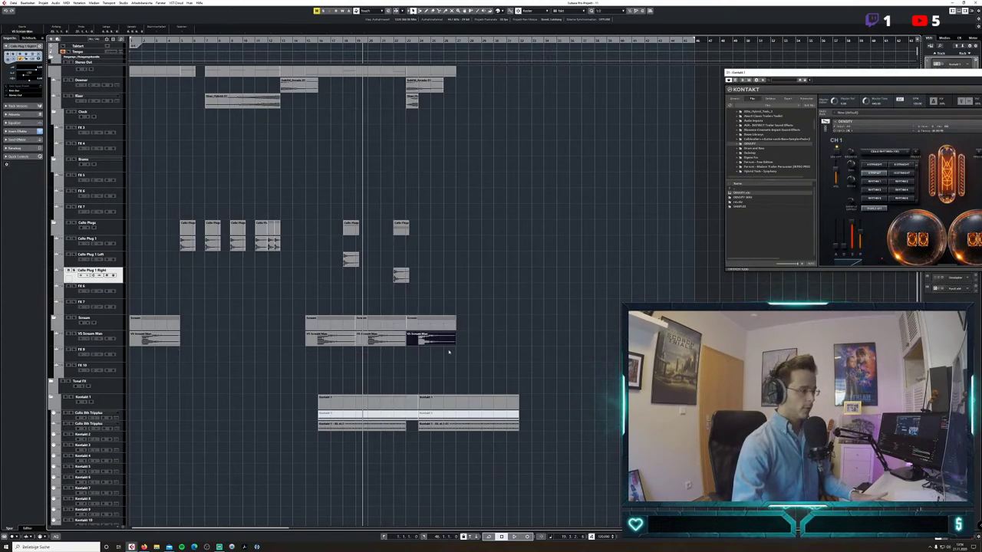
{"action": "key", "text": "ctrl+d"}
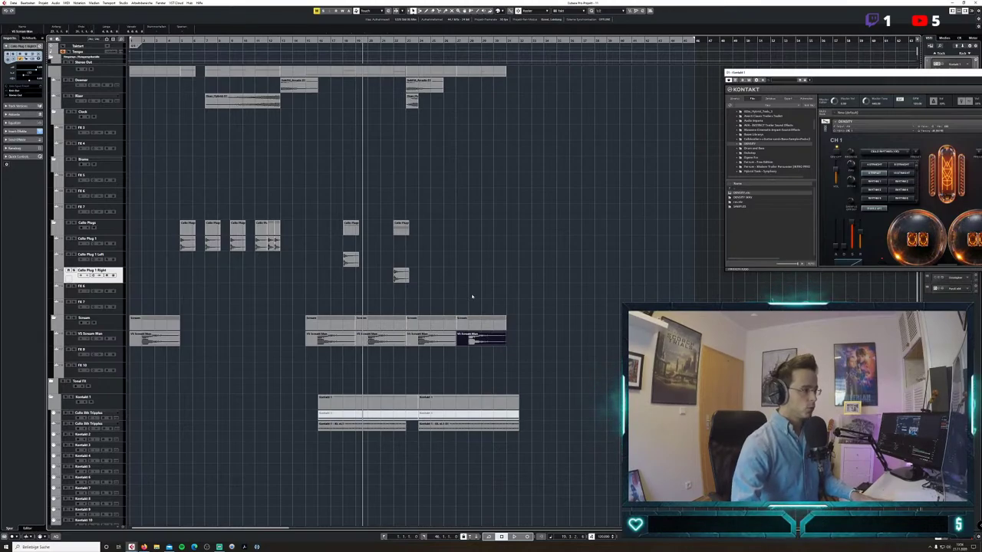
{"action": "left_click_drag", "start_coordinate": [470, 297], "coordinate": [451, 258]}
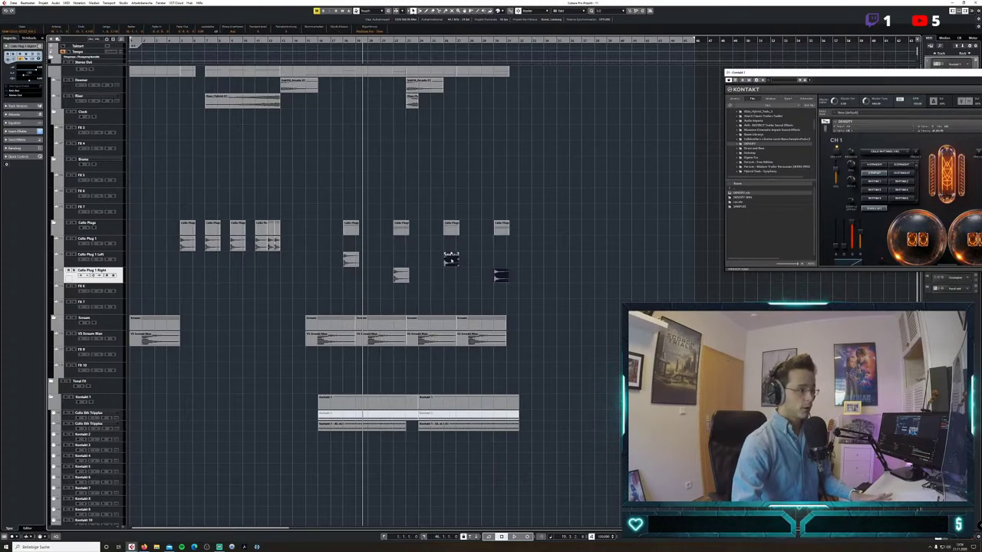
Play from bar 15 and pan the Cello Plug 1 Left track to the left and Cello Plug 1 Right to the right.
{"action": "left_click", "coordinate": [306, 40]}
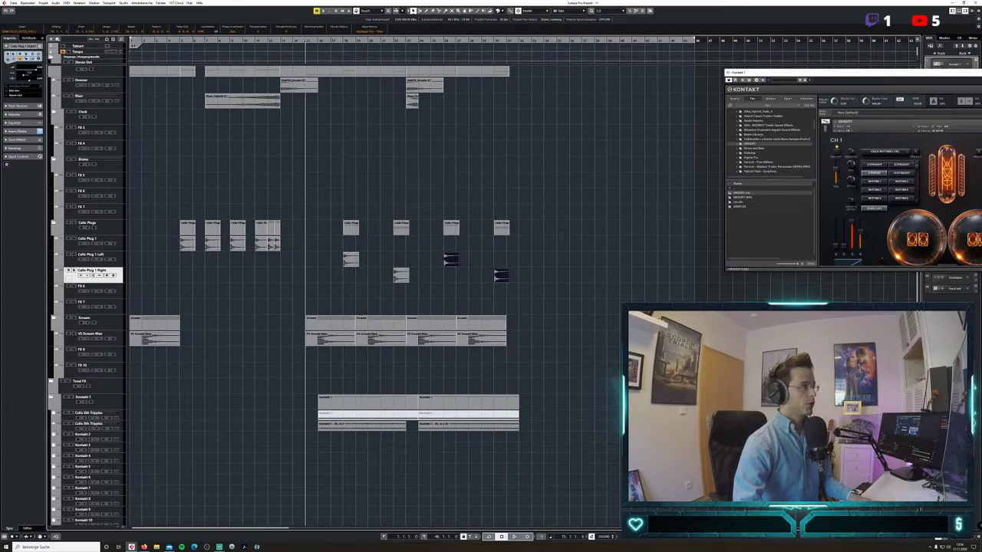
{"action": "key", "text": "space"}
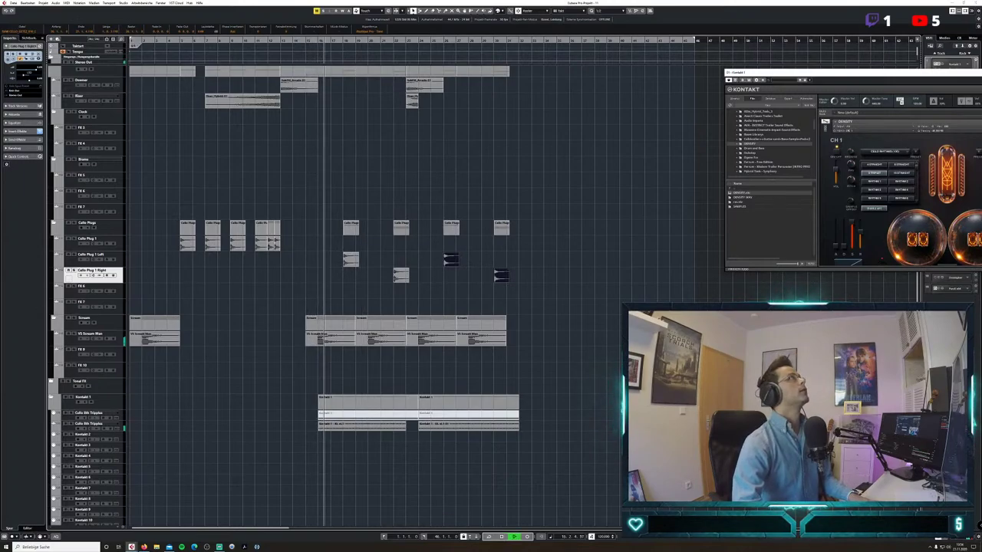
{"action": "key", "text": "alt+F4"}
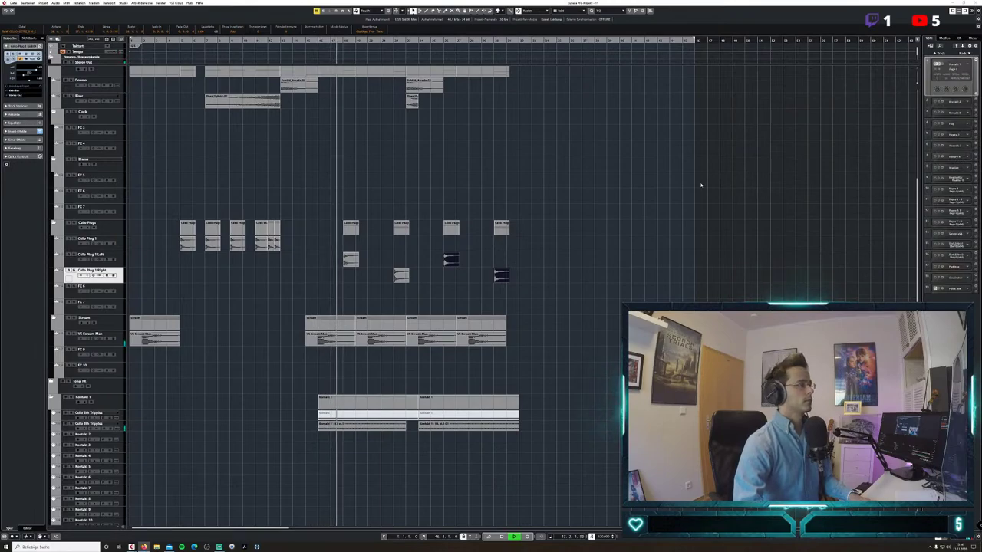
{"action": "left_click", "coordinate": [703, 189]}
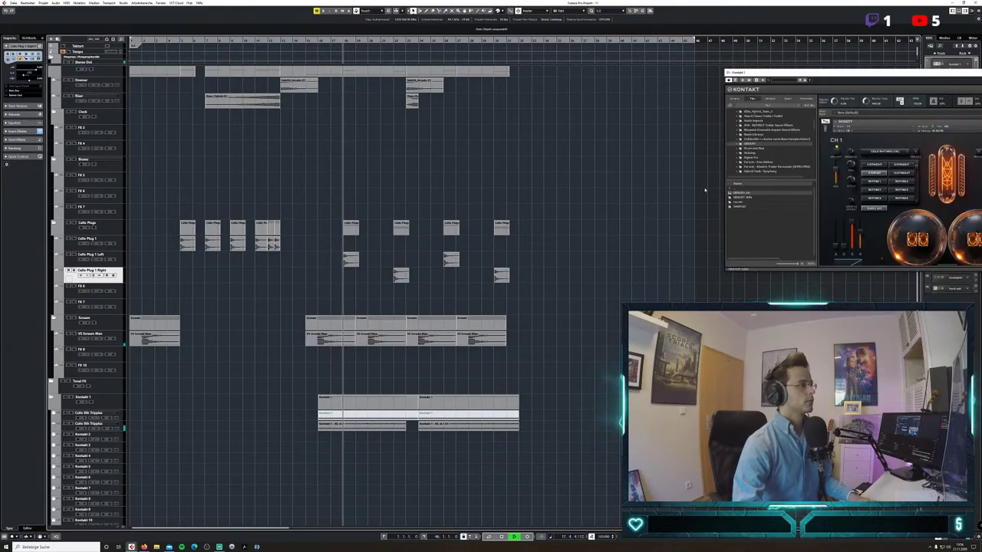
{"action": "left_click", "coordinate": [93, 260]}
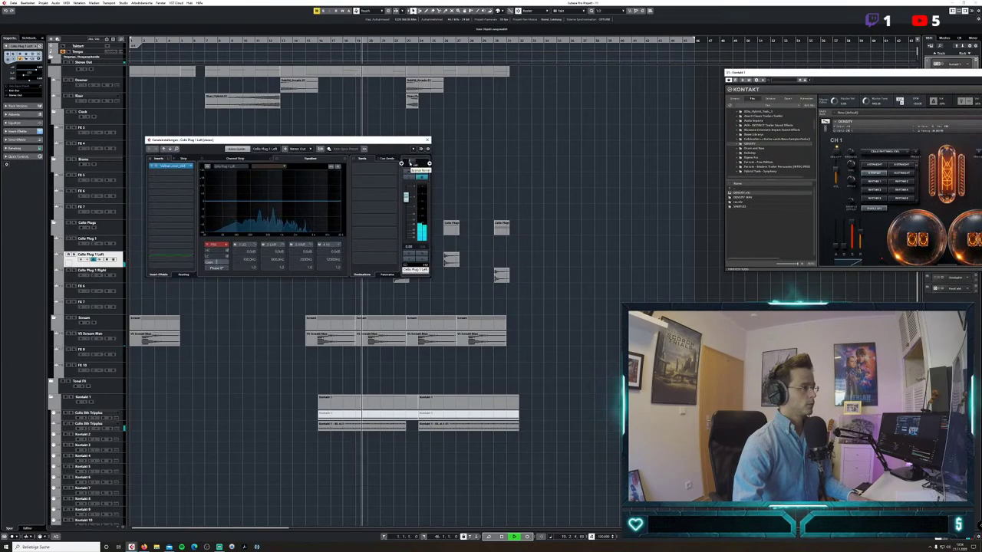
{"action": "key", "text": "e"}
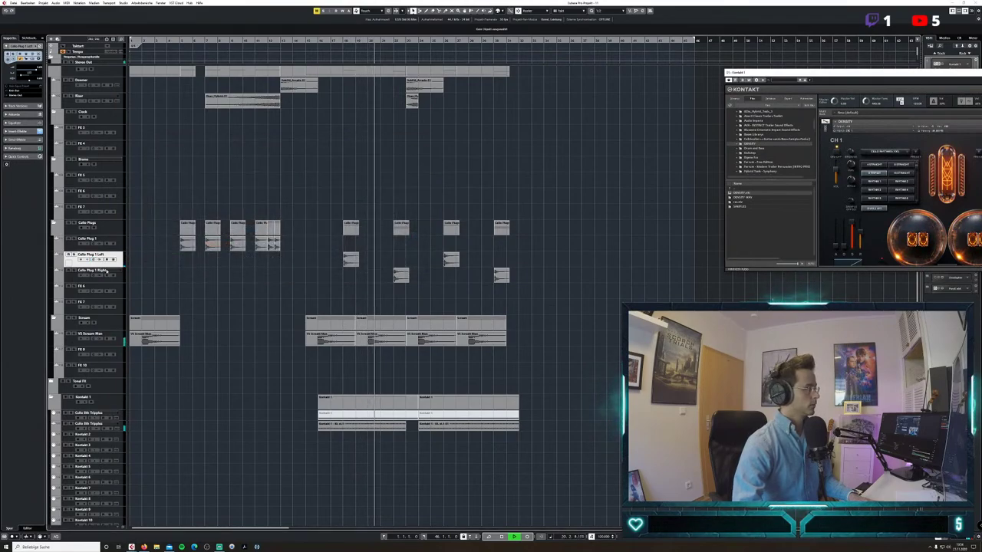
{"action": "key", "text": "Down"}
{"action": "key", "text": "e"}
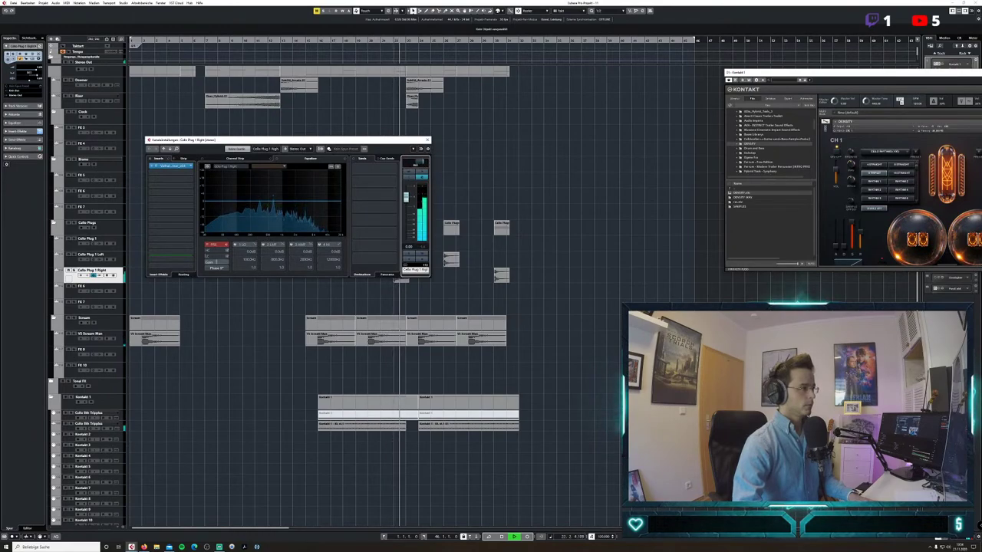
{"action": "double_click", "coordinate": [417, 166]}
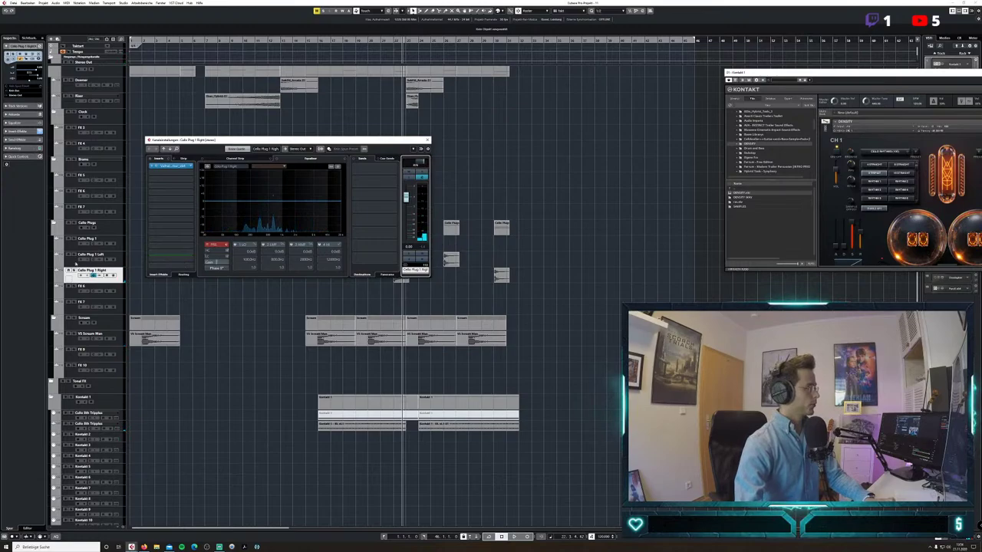
Play the section from bar 15 again to check the panned cello plucks, moving the whole Kontakt window into view.
{"action": "left_click", "coordinate": [75, 262]}
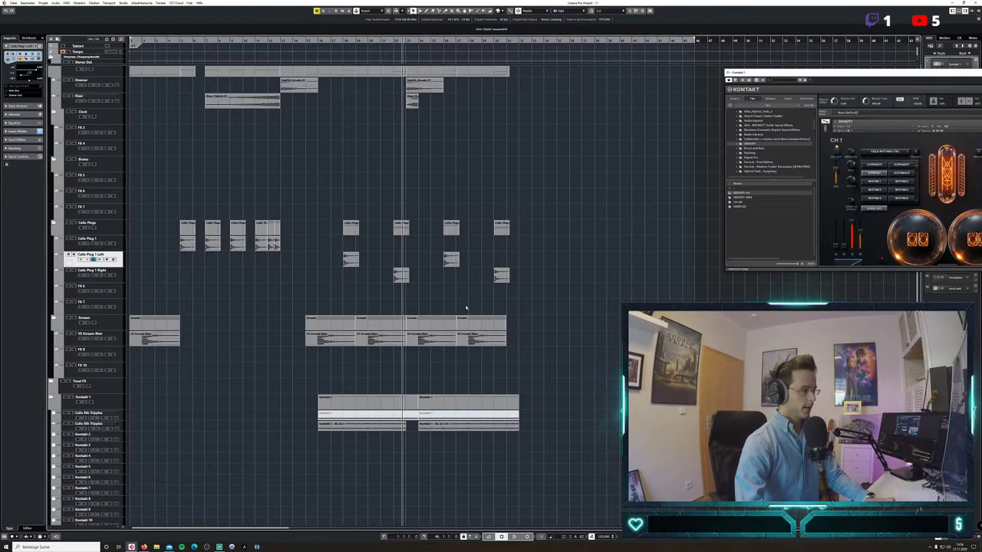
{"action": "left_click", "coordinate": [314, 42]}
{"action": "key", "text": "space"}
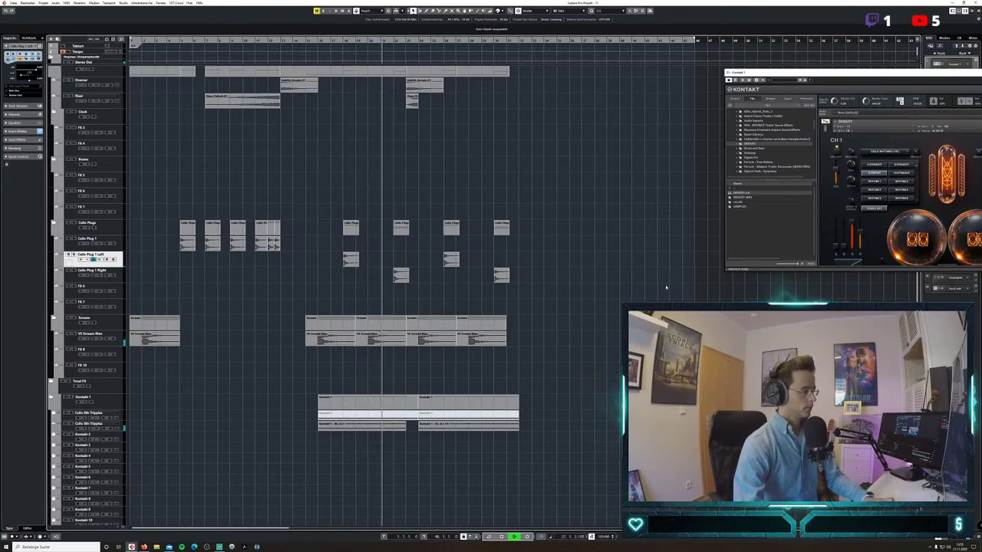
{"action": "left_click_drag", "start_coordinate": [860, 74], "coordinate": [749, 35]}
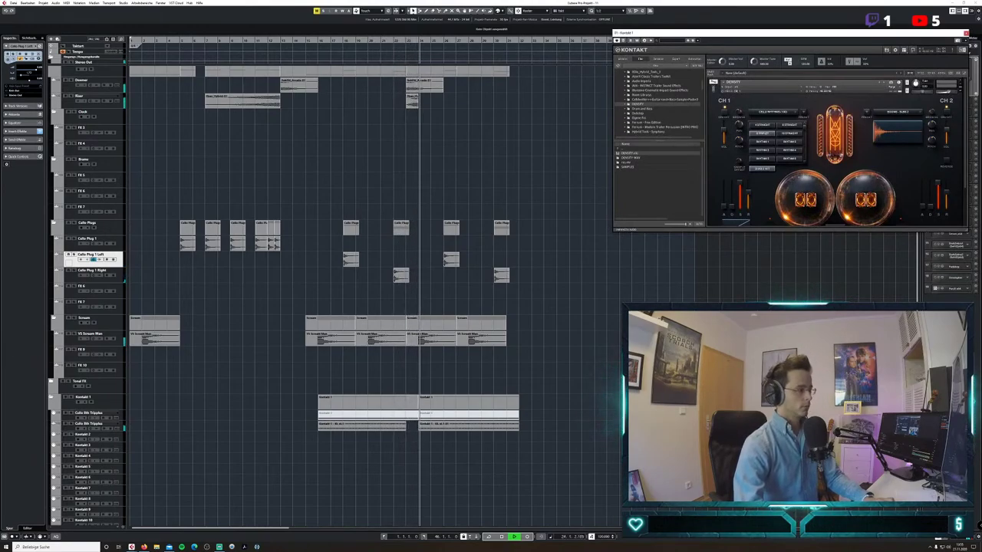
{"action": "key", "text": "space"}
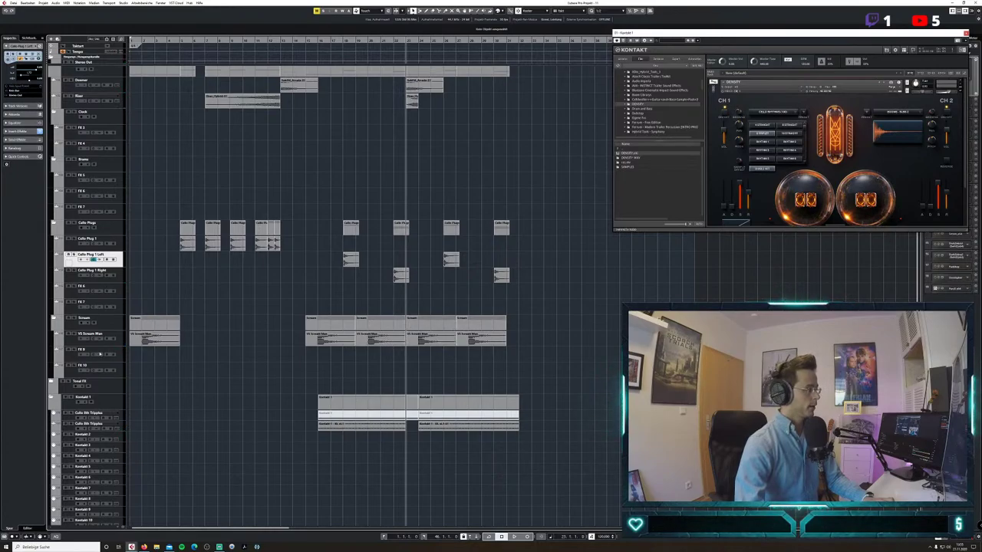
Rename the empty FX track below VS Scream Wan as Voice Riser.
{"action": "left_click", "coordinate": [99, 354]}
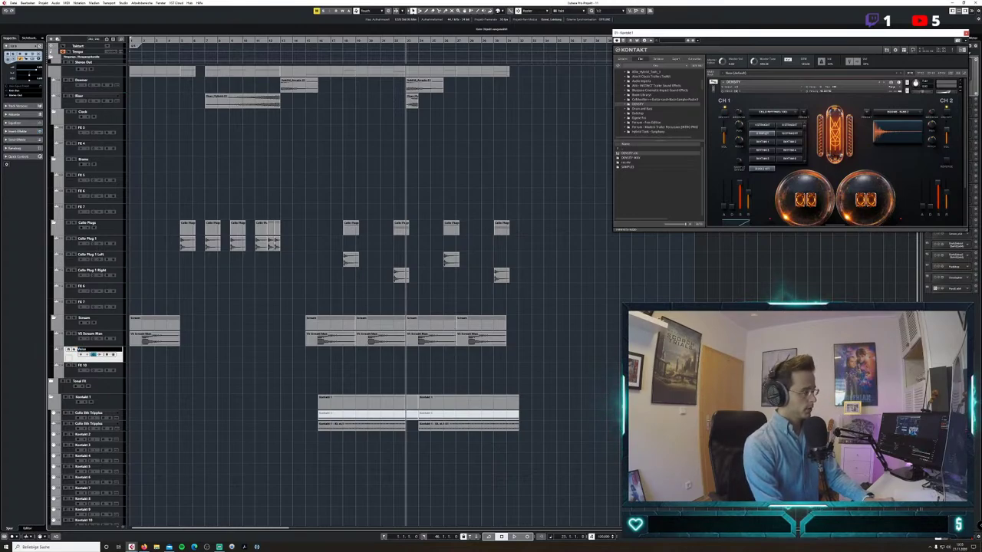
{"action": "type", "text": "Voice Riser"}
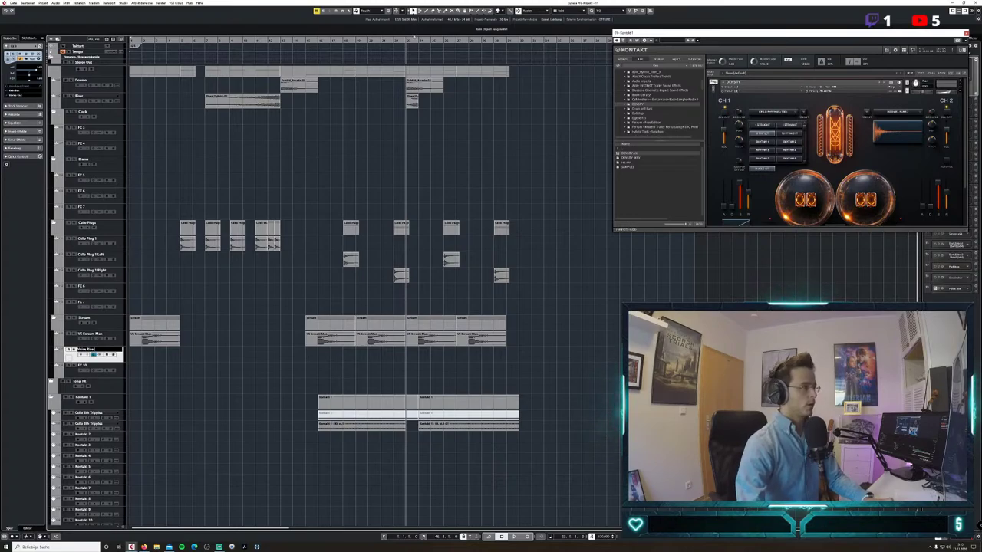
{"action": "key", "text": "Return"}
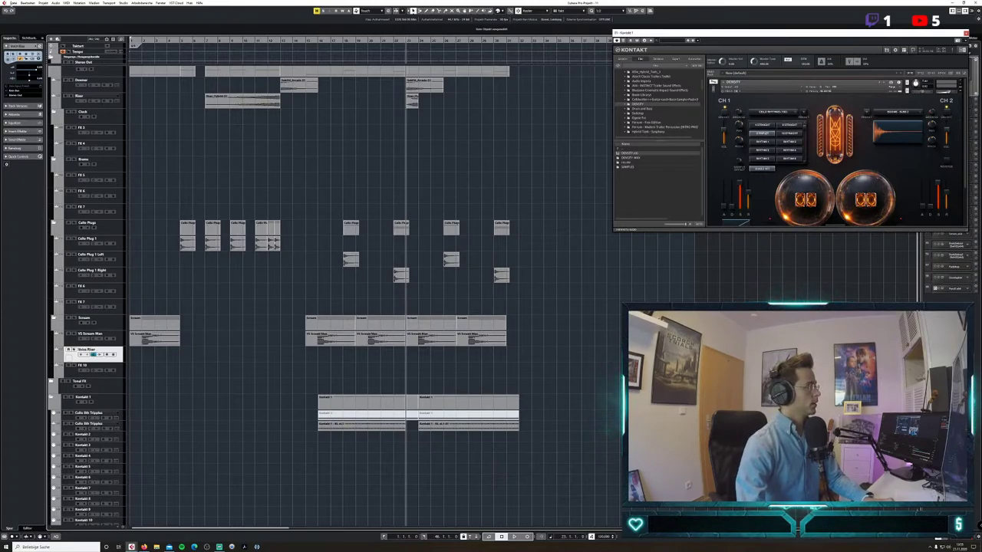
Start an audio file import and browse the FX library to the Single Shots folder of the Exclusive Samples pack.
{"action": "left_click", "coordinate": [12, 3]}
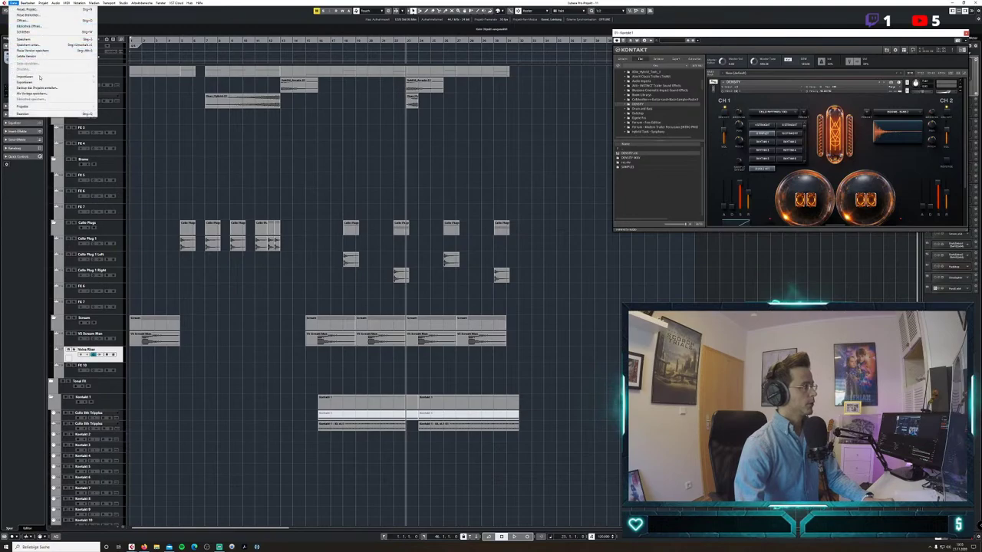
{"action": "mouse_move", "coordinate": [77, 77]}
{"action": "left_click", "coordinate": [119, 77]}
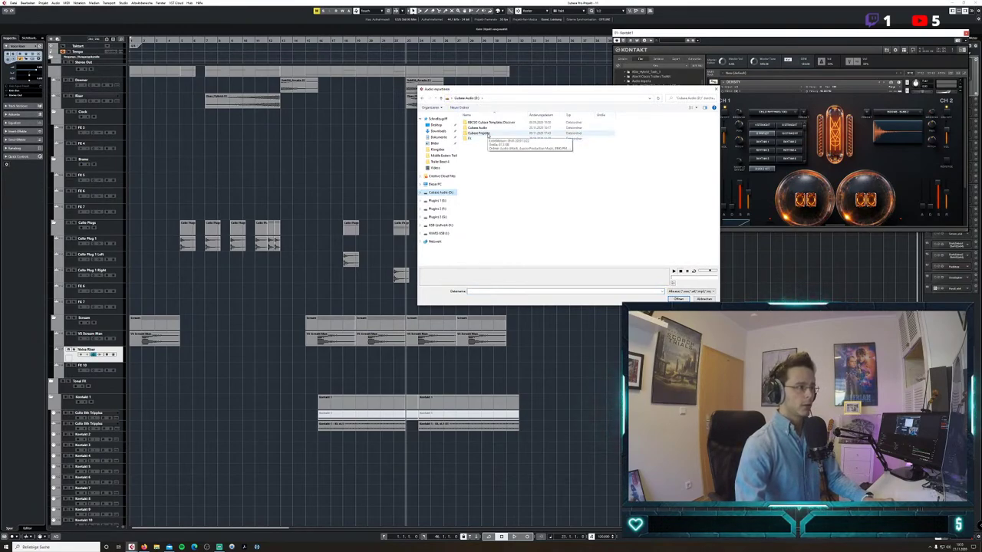
{"action": "double_click", "coordinate": [478, 139]}
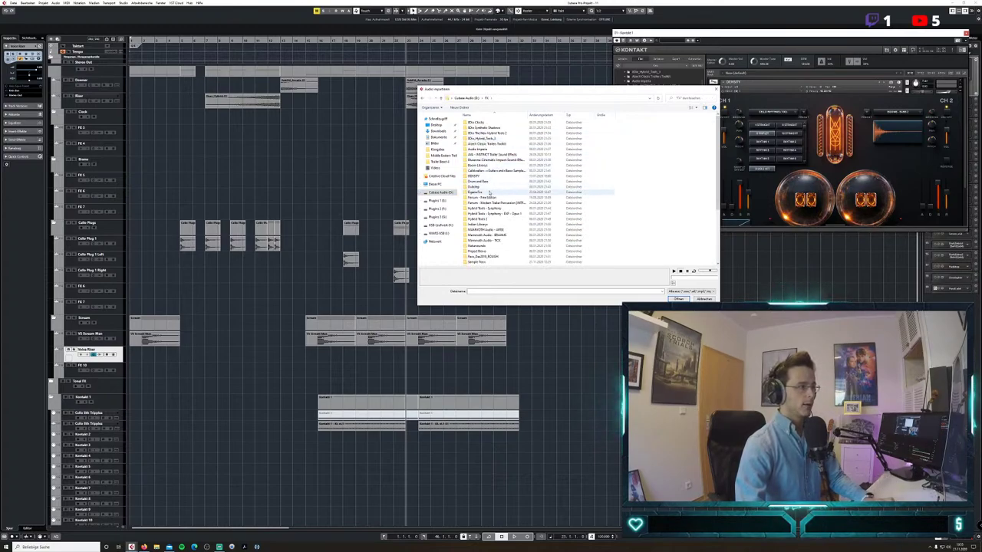
{"action": "double_click", "coordinate": [483, 192]}
{"action": "scroll", "coordinate": [504, 209], "scroll_direction": "down", "scroll_amount": 1}
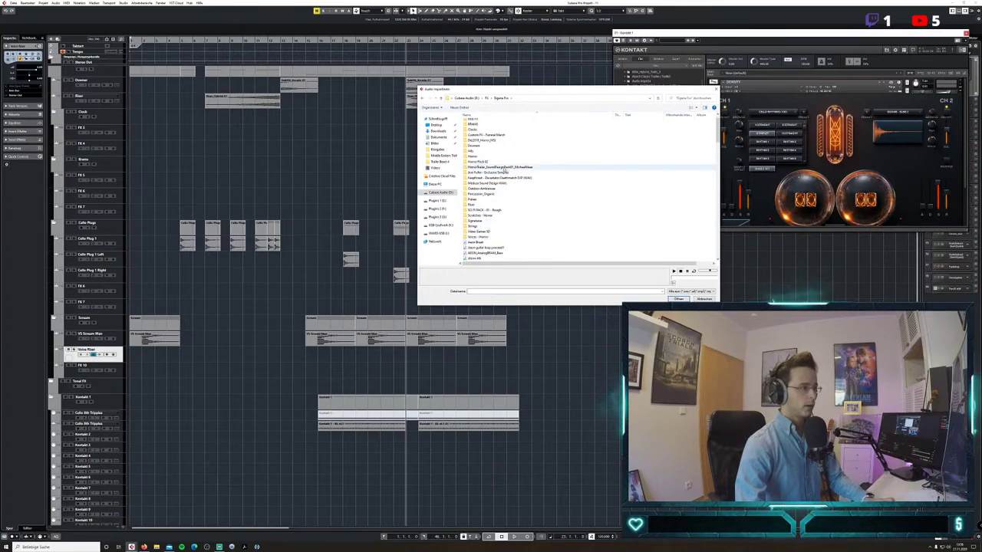
{"action": "double_click", "coordinate": [502, 174]}
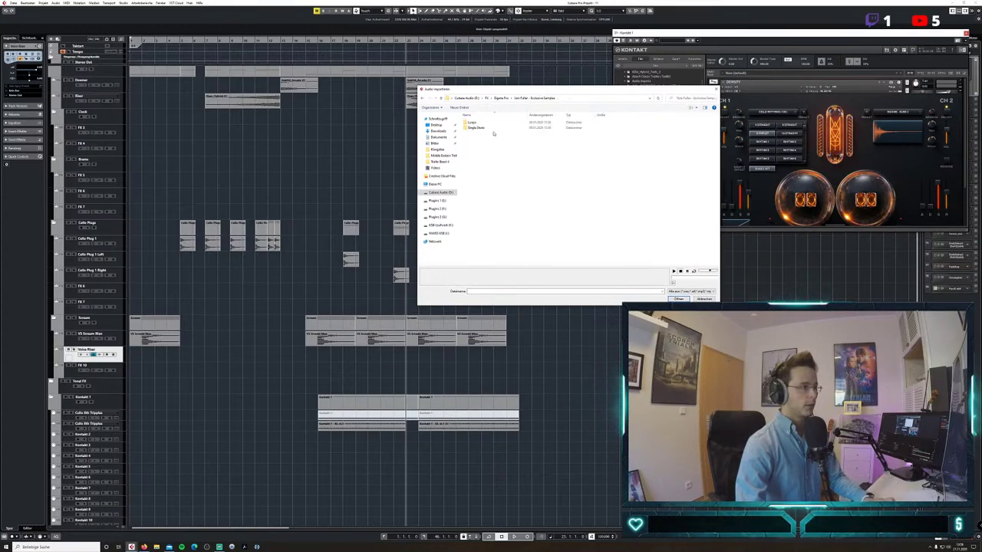
{"action": "double_click", "coordinate": [480, 128]}
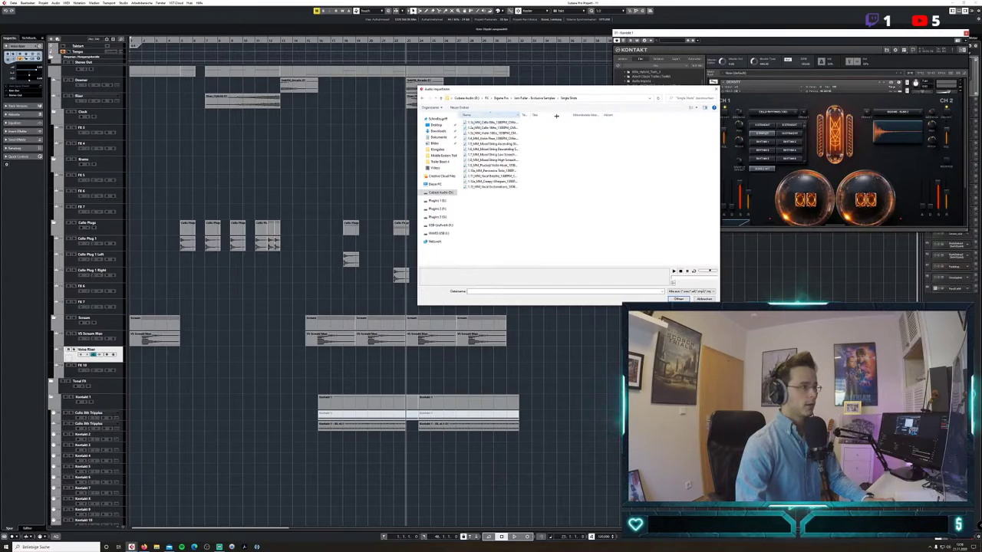
Widen the file name column, compare the vocal samples and import the Vocal Exclamations one at bar 23 on Voice Riser.
{"action": "left_click_drag", "start_coordinate": [556, 115], "coordinate": [636, 116]}
{"action": "left_click", "coordinate": [513, 186]}
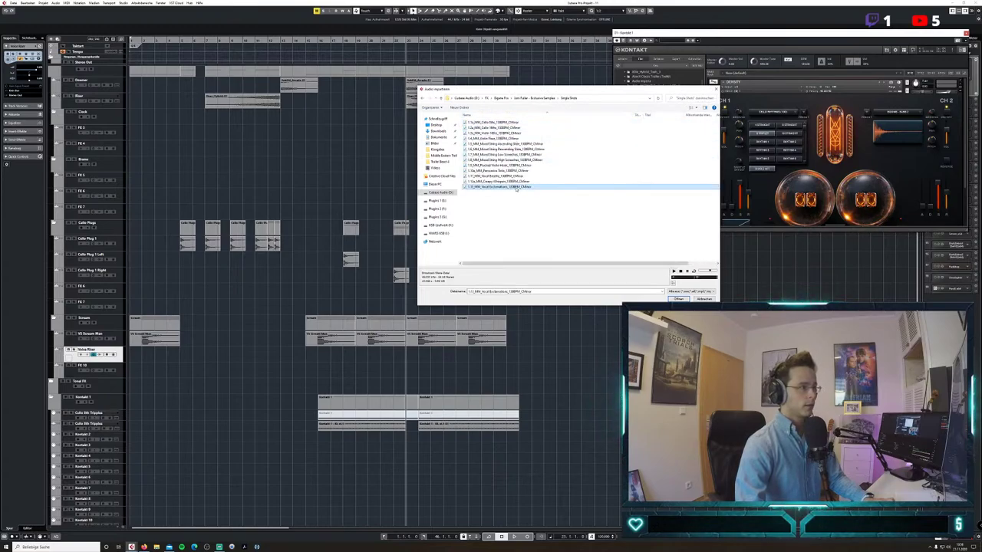
{"action": "left_click", "coordinate": [507, 181]}
{"action": "left_click", "coordinate": [502, 176]}
{"action": "left_click", "coordinate": [506, 186]}
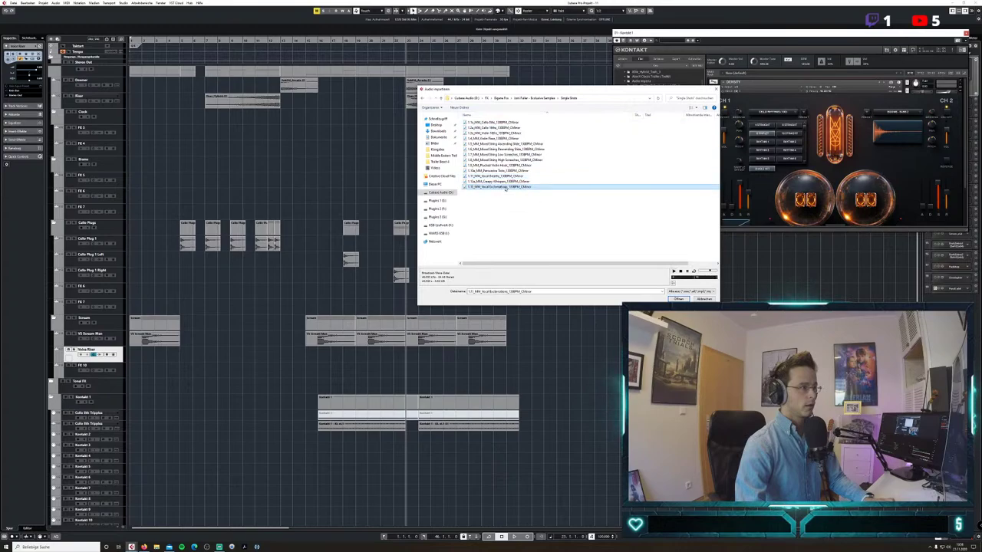
{"action": "left_click", "coordinate": [678, 299]}
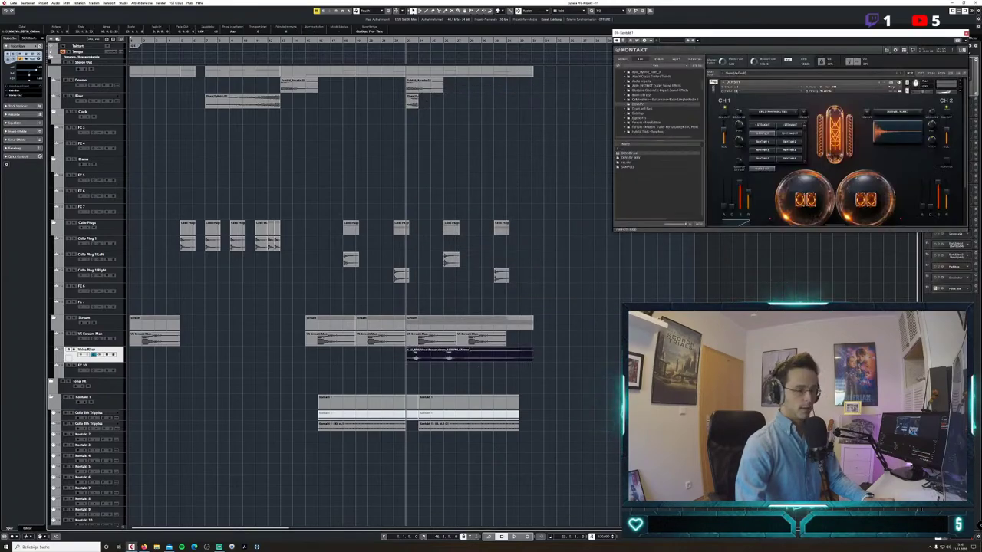
Shorten the imported vocal clip and move it on the Voice Riser track so that it spans bars 20 to 24.
{"action": "key", "text": "h"}
{"action": "key", "text": "h"}
{"action": "key", "text": "h"}
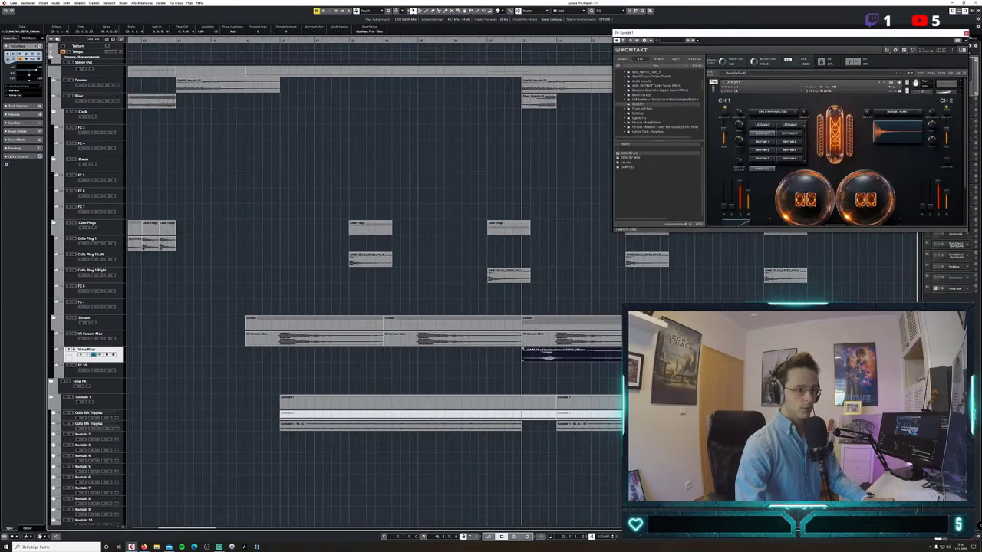
{"action": "left_click_drag", "start_coordinate": [549, 354], "coordinate": [514, 354]}
{"action": "left_click_drag", "start_coordinate": [658, 354], "coordinate": [595, 353]}
{"action": "left_click_drag", "start_coordinate": [764, 358], "coordinate": [564, 358]}
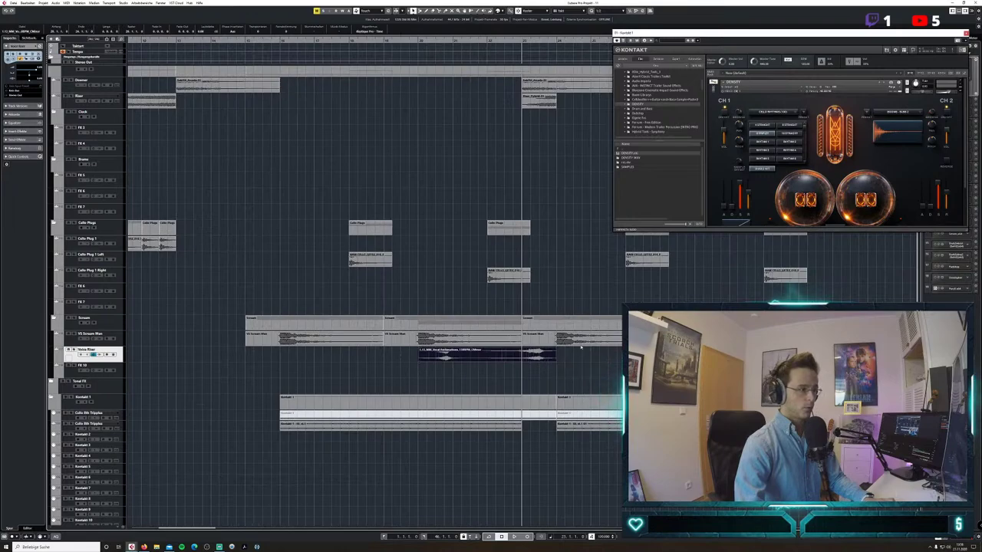
Set the snap grid type to Quantize and trim the vocal clip's start to bar 23, with a fade-in.
{"action": "left_click", "coordinate": [567, 11]}
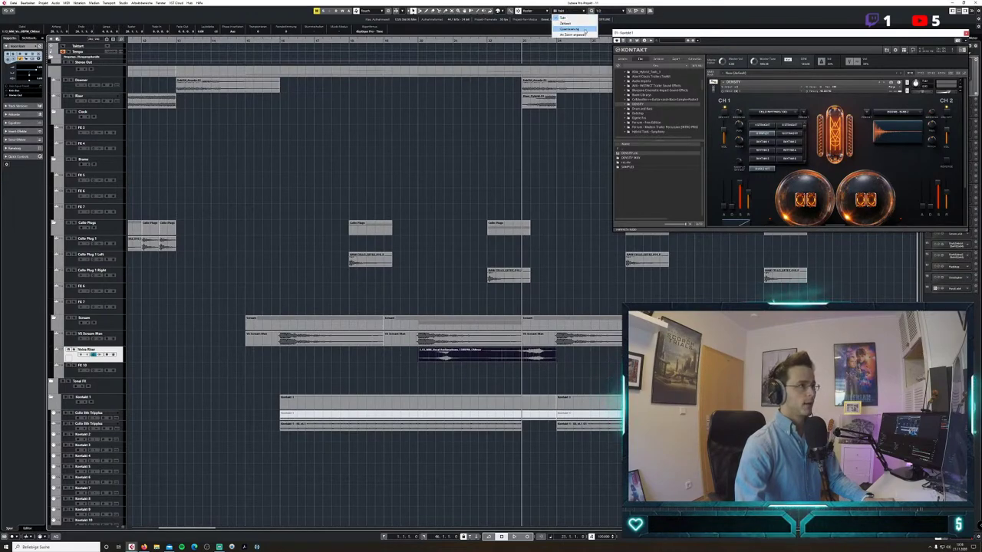
{"action": "left_click", "coordinate": [572, 24]}
{"action": "left_click", "coordinate": [602, 11]}
{"action": "left_click", "coordinate": [612, 40]}
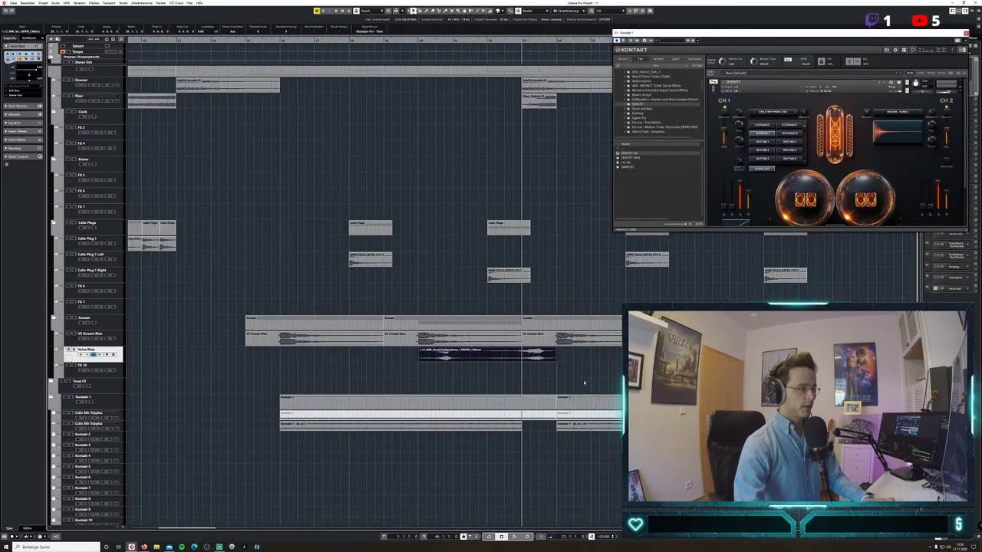
{"action": "left_click_drag", "start_coordinate": [418, 363], "coordinate": [524, 352]}
Play the transition from bar 22 and adjust the clip volumes of the bar 23 riser and the vocal clip.
{"action": "left_click", "coordinate": [486, 47]}
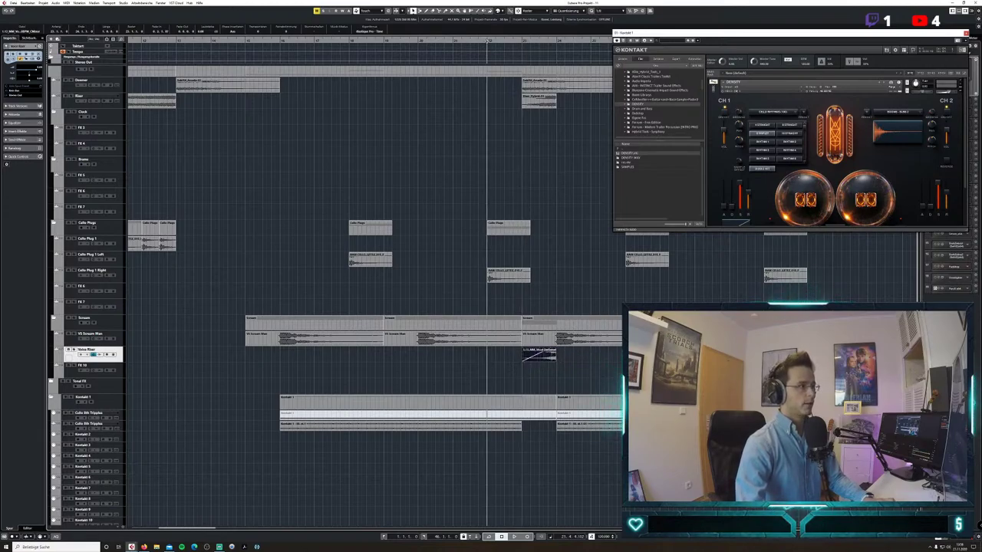
{"action": "key", "text": "space"}
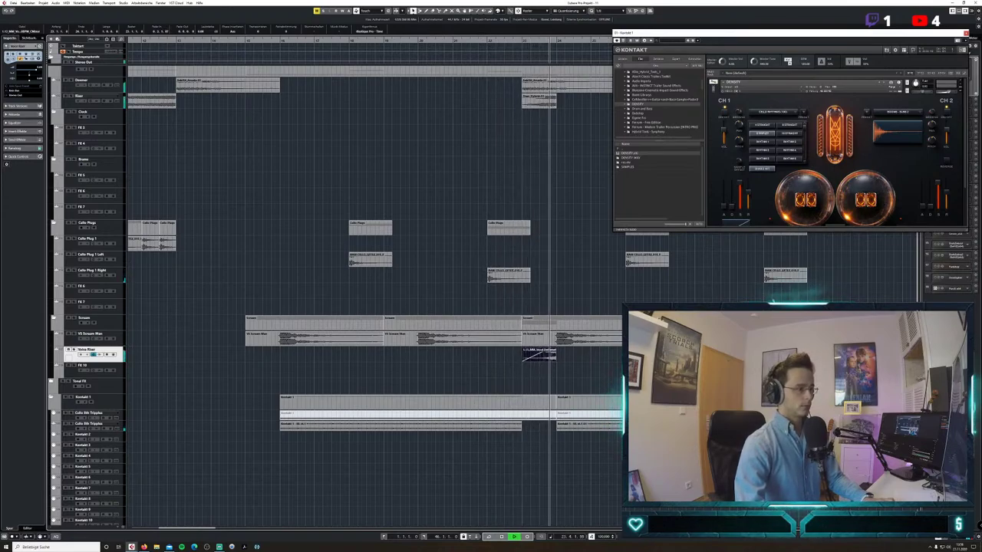
{"action": "key", "text": "space"}
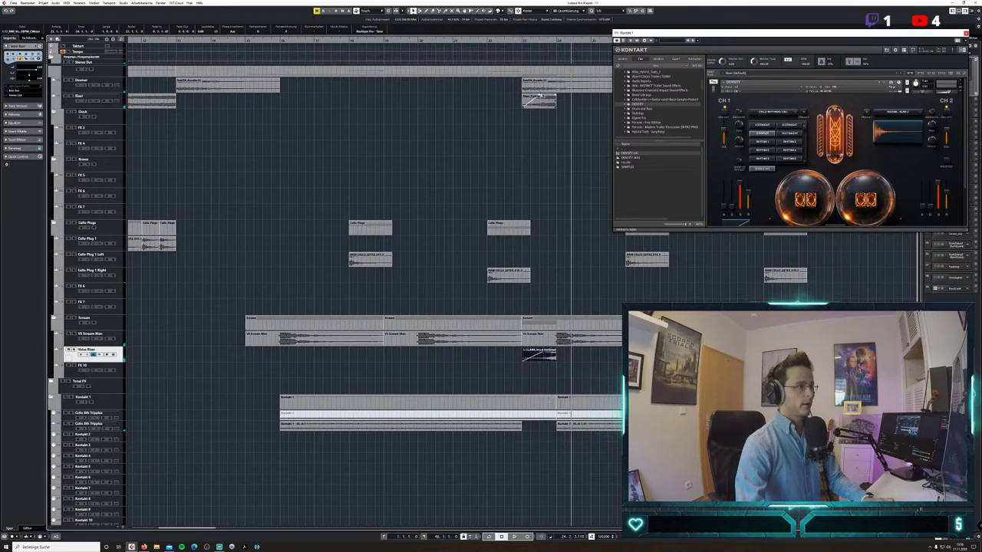
{"action": "mouse_move", "coordinate": [537, 97]}
{"action": "left_mouse_down"}
{"action": "mouse_move", "coordinate": [528, 96]}
{"action": "mouse_move", "coordinate": [539, 100]}
{"action": "left_mouse_up"}
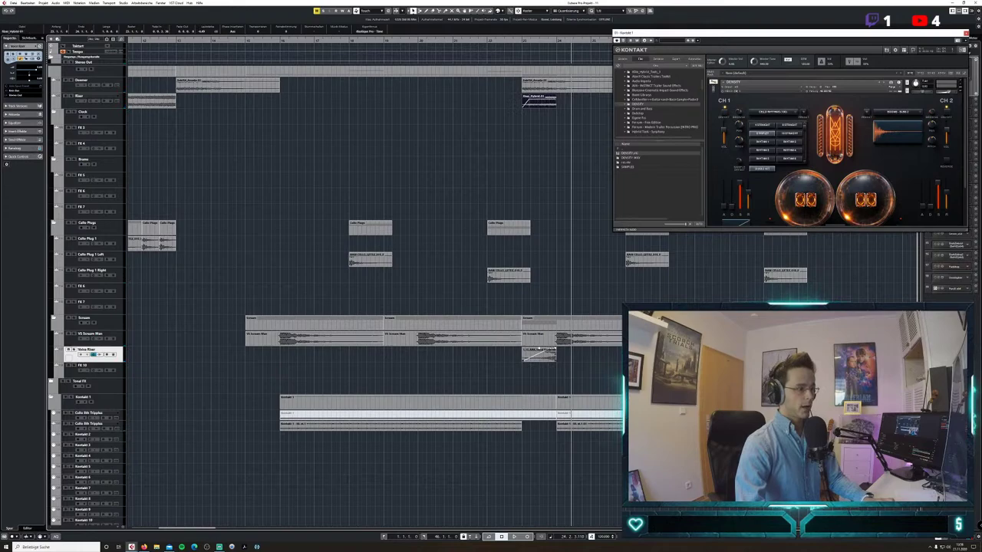
{"action": "left_click_drag", "start_coordinate": [539, 348], "coordinate": [540, 350]}
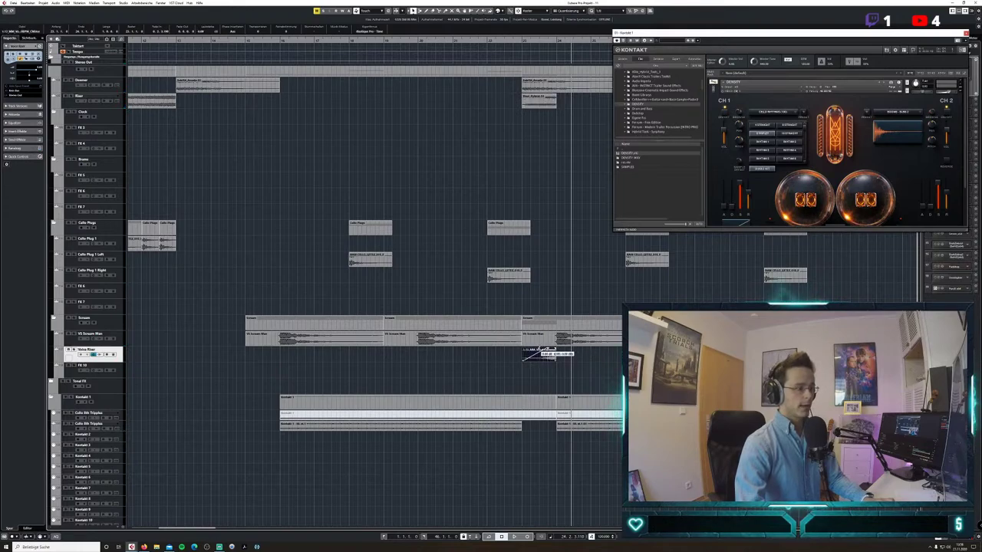
Boost the high frequencies of the Voice Riser track with the high EQ band and close its channel settings.
{"action": "left_click", "coordinate": [92, 354]}
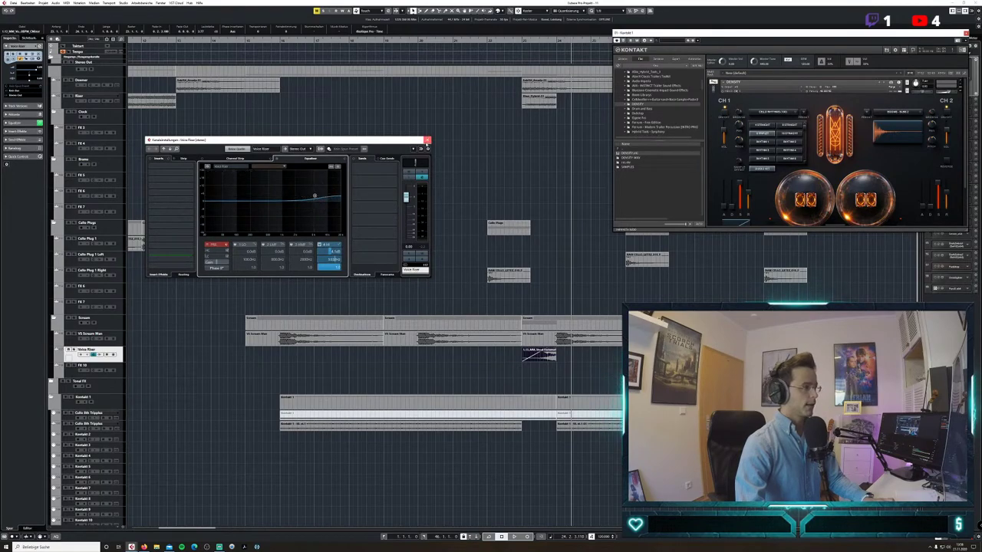
{"action": "left_click", "coordinate": [427, 141]}
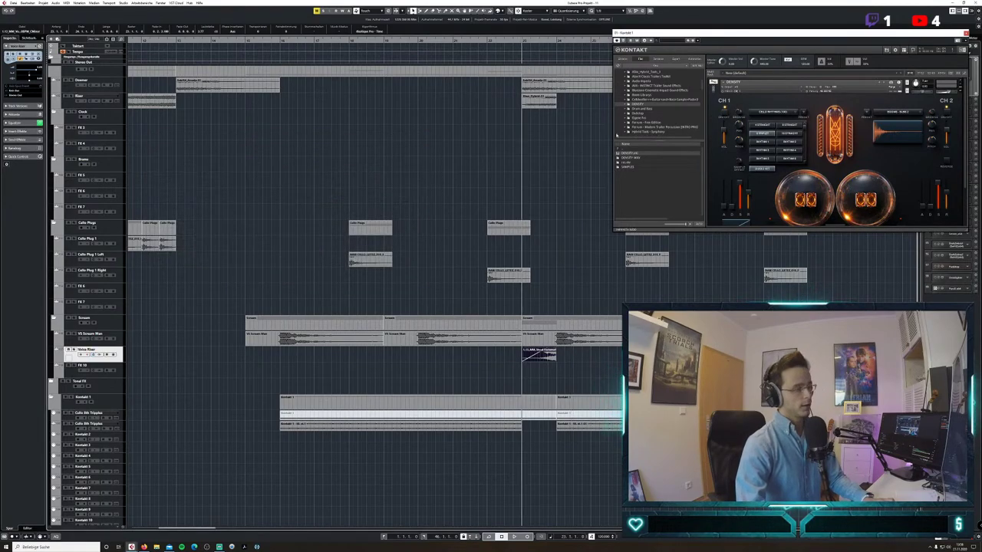
Shorten the riser clip at bar 23 to half a bar on the Riser track and play the transition.
{"action": "key", "text": "space"}
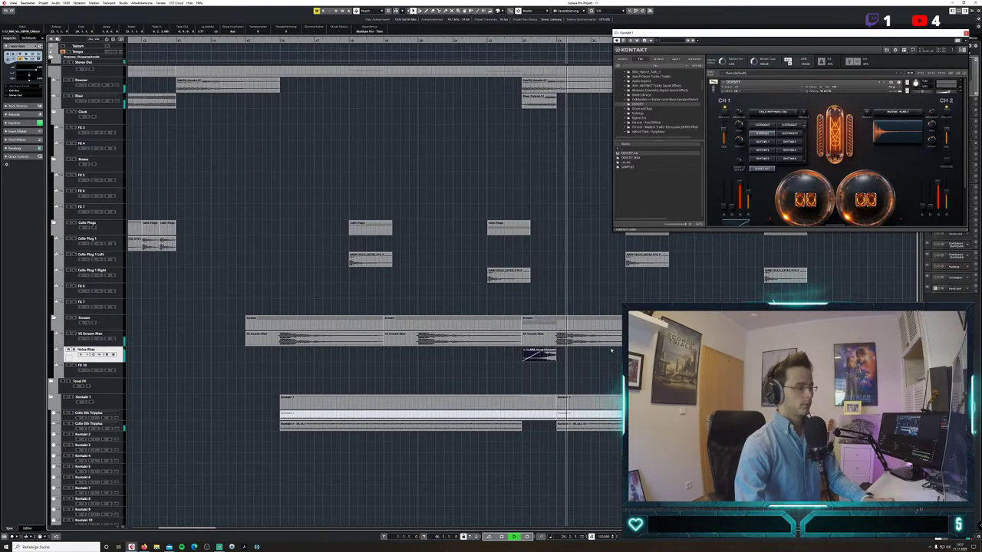
{"action": "key", "text": "space"}
{"action": "left_click_drag", "start_coordinate": [554, 107], "coordinate": [539, 107]}
{"action": "key", "text": "space"}
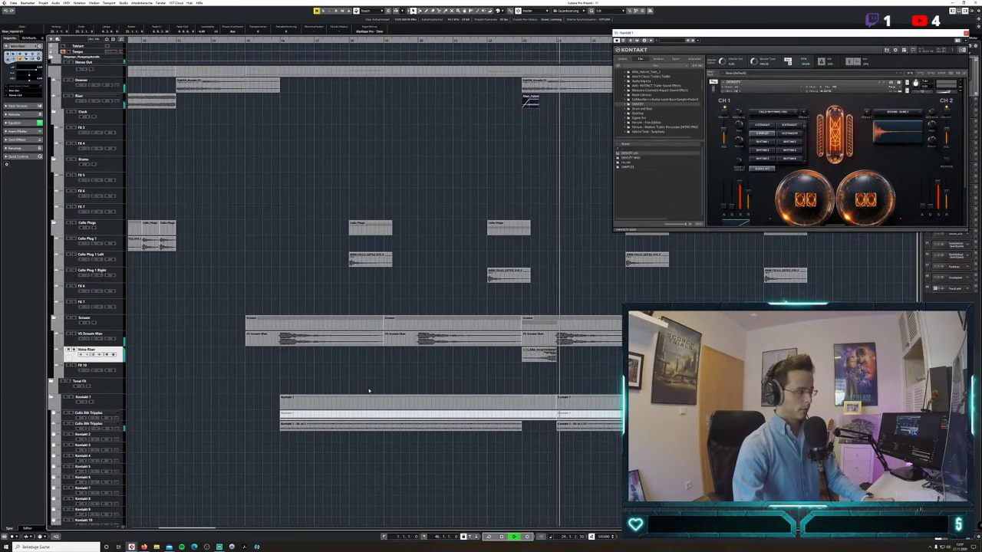
{"action": "key", "text": "space"}
Check the Voice Riser channel settings and listen to the track in solo from around bar 23.
{"action": "left_click", "coordinate": [92, 355]}
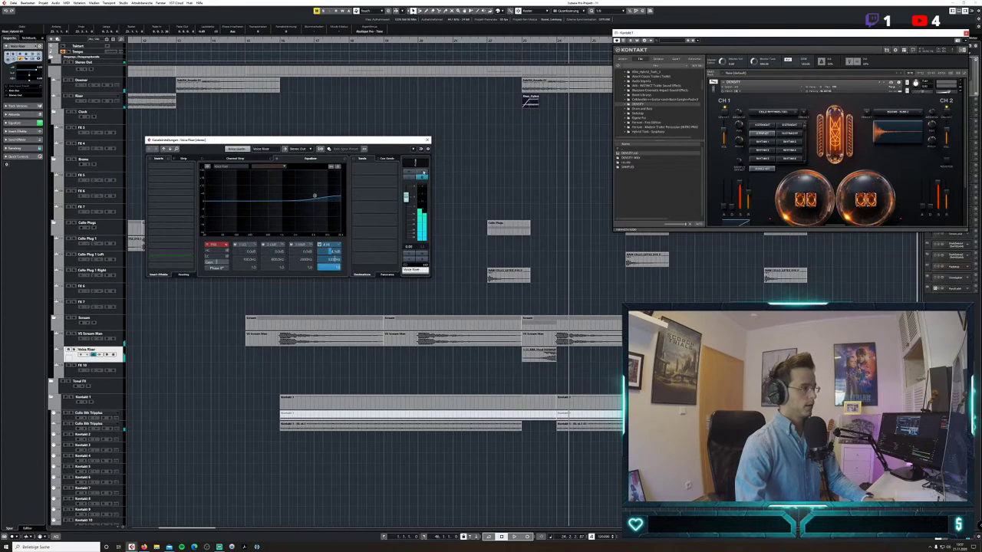
{"action": "left_click", "coordinate": [422, 173]}
{"action": "left_click", "coordinate": [519, 41]}
{"action": "key", "text": "space"}
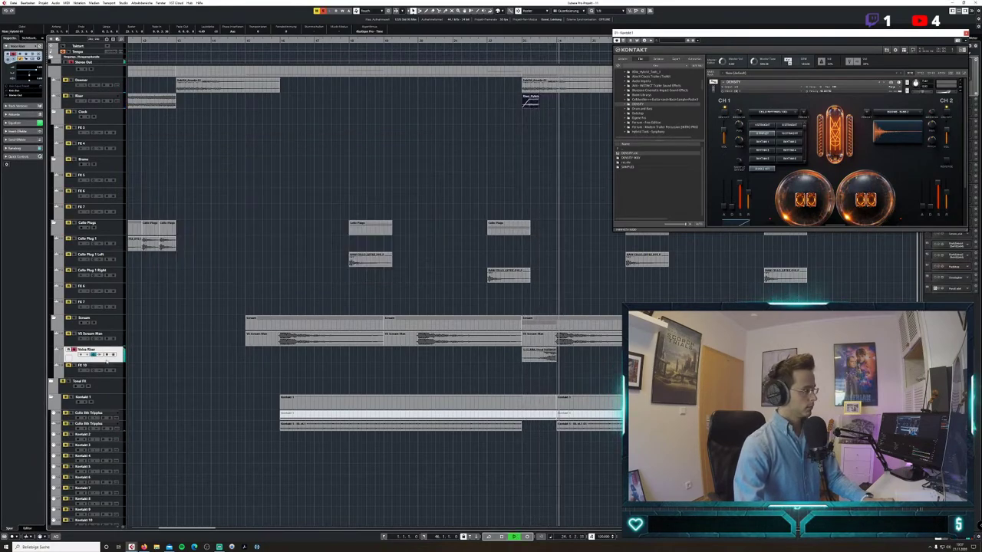
{"action": "key", "text": "space"}
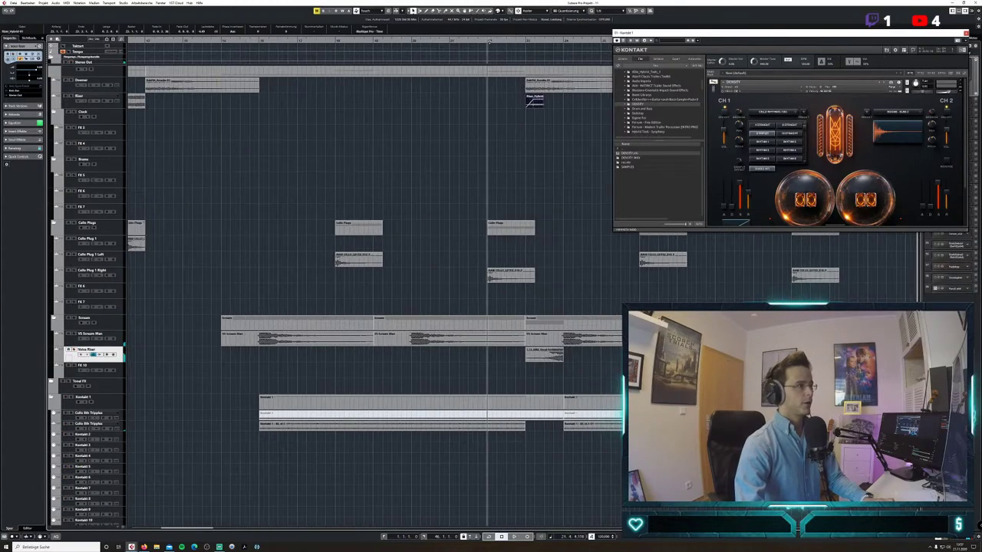
Play the full mix from bar 22 through the riser transition into bar 24.
{"action": "key", "text": "h"}
{"action": "key", "text": "space"}
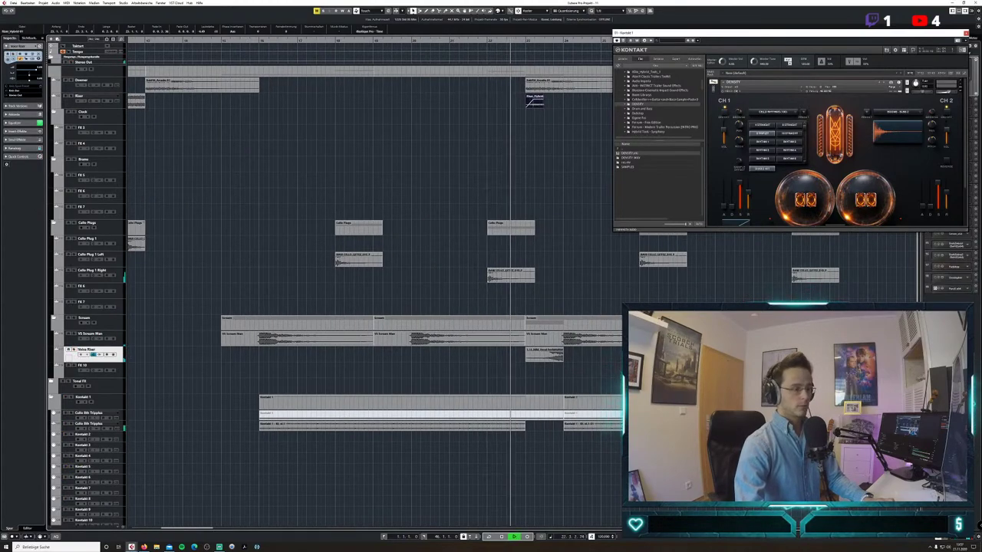
{"action": "key", "text": "g"}
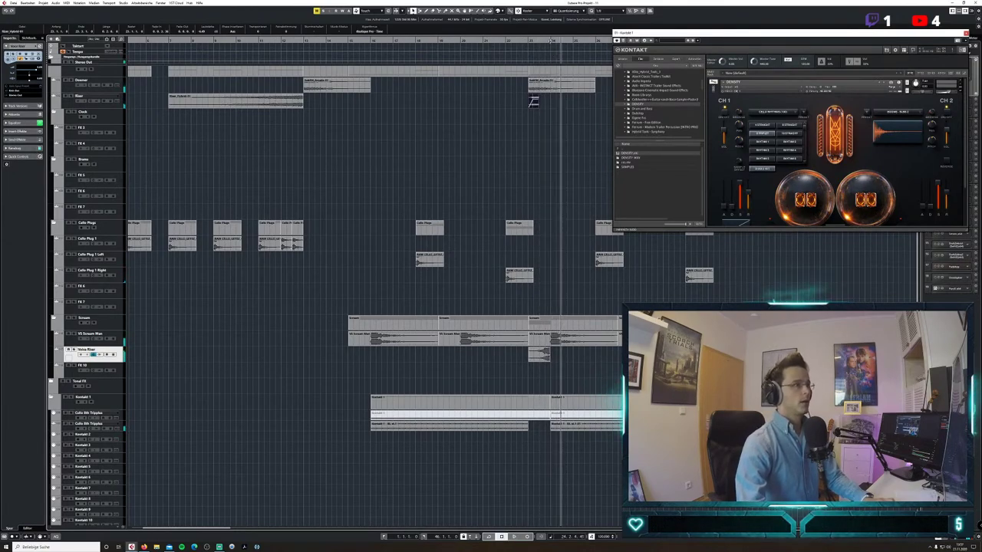
{"action": "key", "text": "space"}
{"action": "key", "text": "h"}
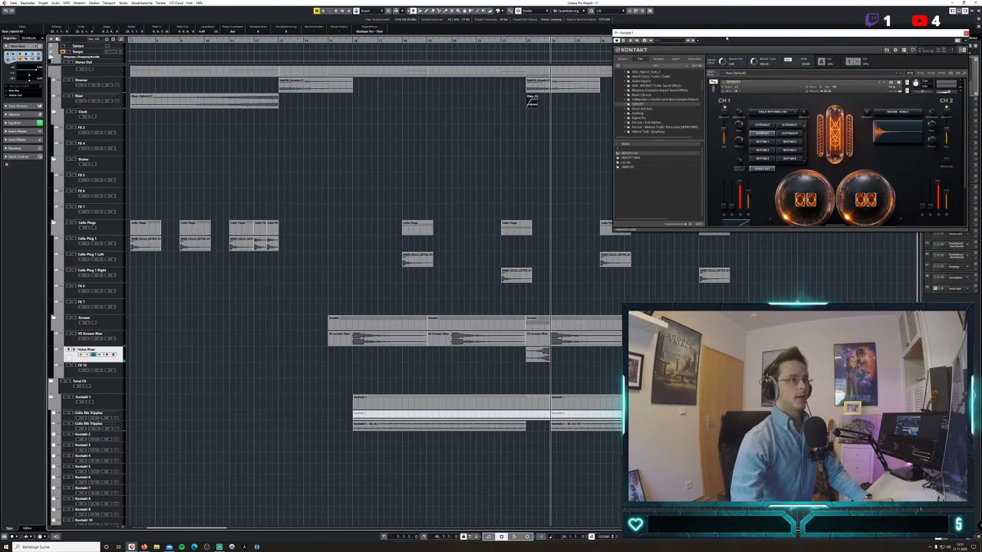
Select the upper Cello 8th Tripplets instrument track and try other cello rhythm patterns in Kontakt's Density instrument.
{"action": "left_click_drag", "start_coordinate": [726, 36], "coordinate": [388, 39]}
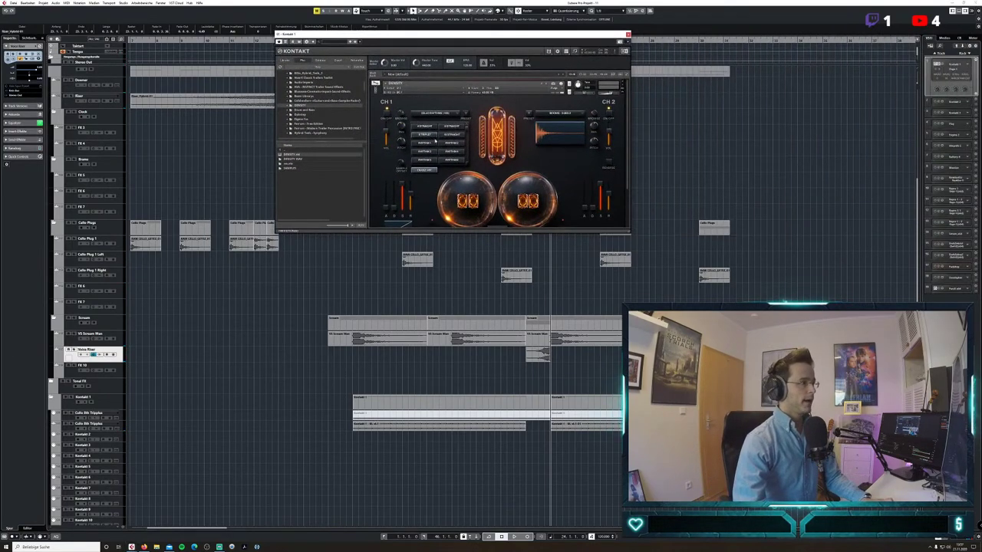
{"action": "left_click", "coordinate": [454, 134]}
{"action": "left_click", "coordinate": [70, 419]}
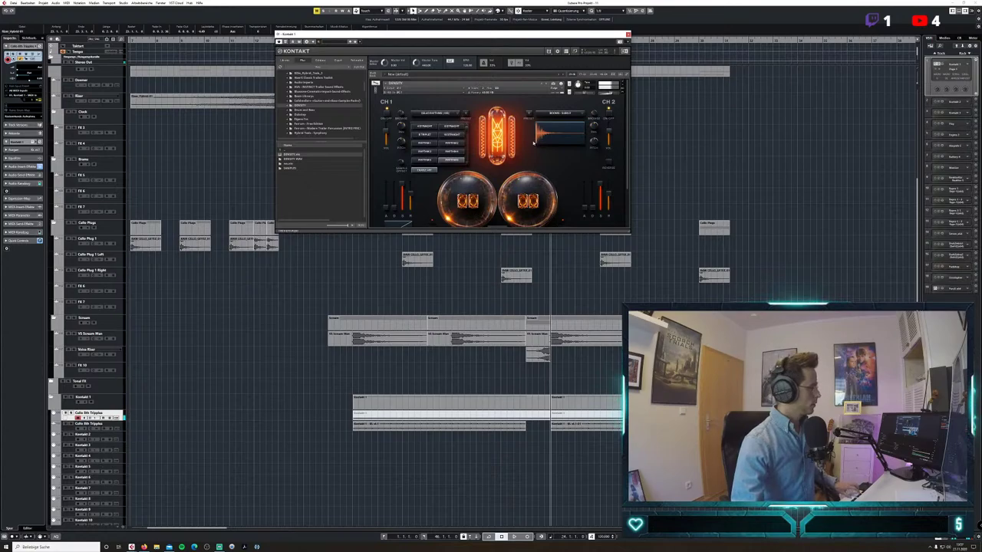
Move the Kontakt window clear of the arrangement and play the project from bar 15.
{"action": "left_click_drag", "start_coordinate": [596, 37], "coordinate": [456, 19]}
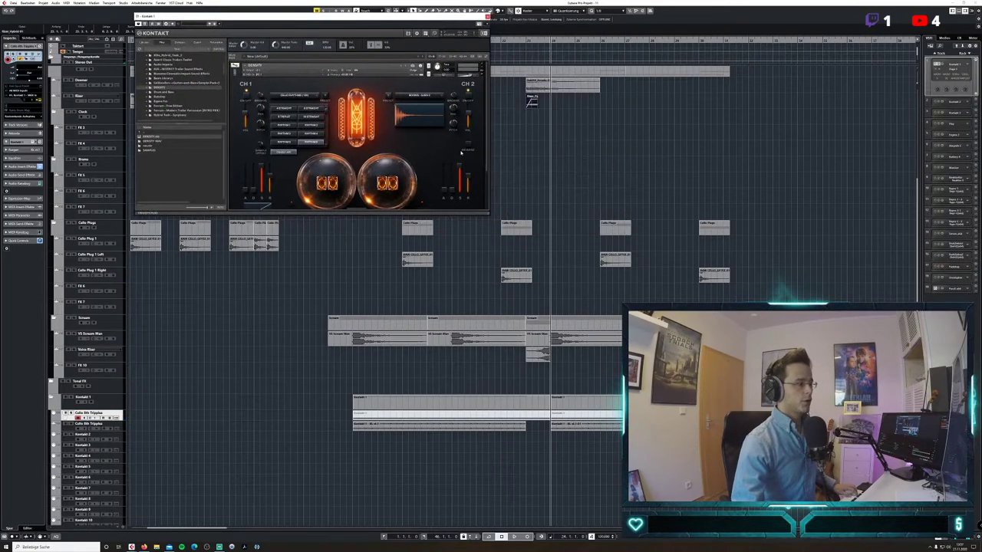
{"action": "left_click_drag", "start_coordinate": [357, 16], "coordinate": [871, 25]}
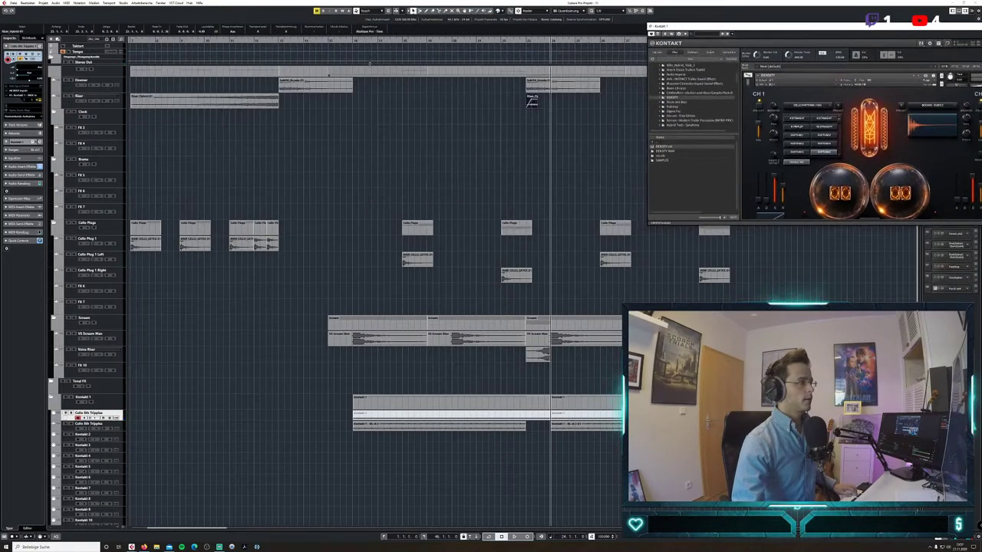
{"action": "left_click", "coordinate": [329, 40]}
{"action": "key", "text": "space"}
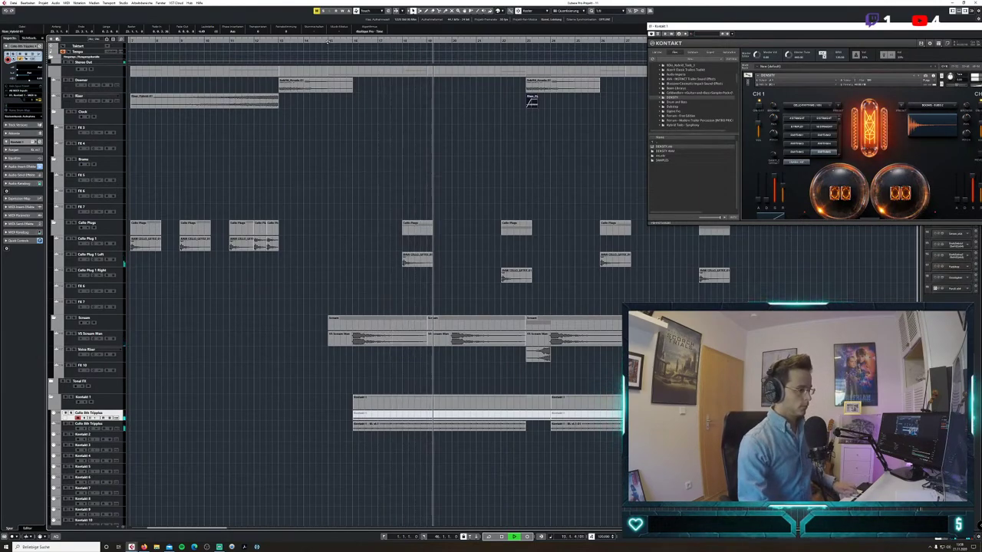
{"action": "key", "text": "space"}
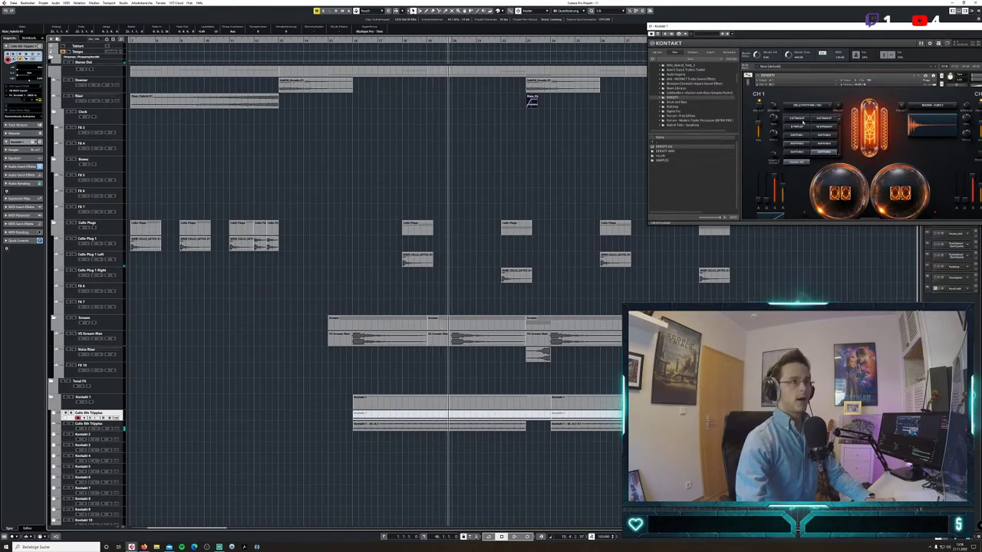
{"action": "left_click_drag", "start_coordinate": [809, 29], "coordinate": [475, 29]}
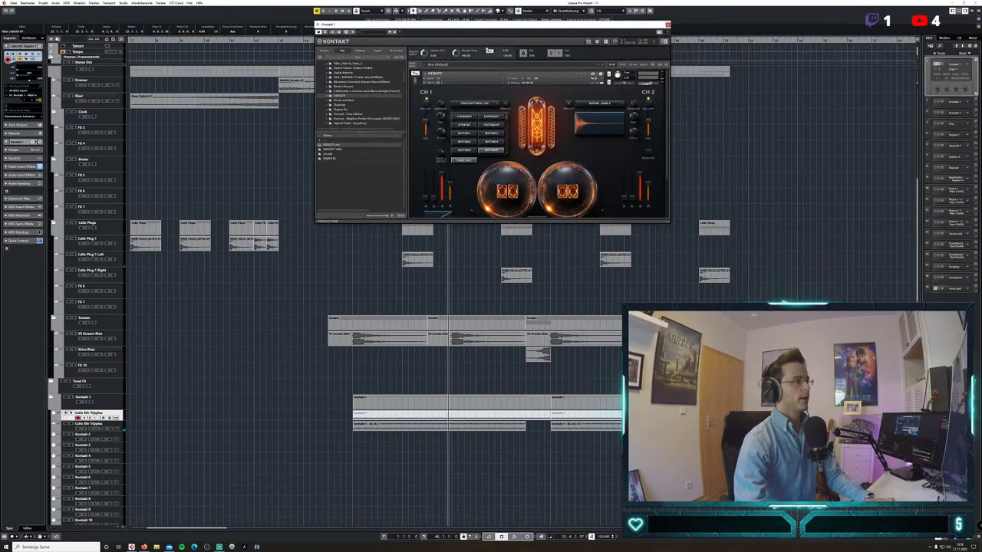
{"action": "left_click", "coordinate": [495, 106]}
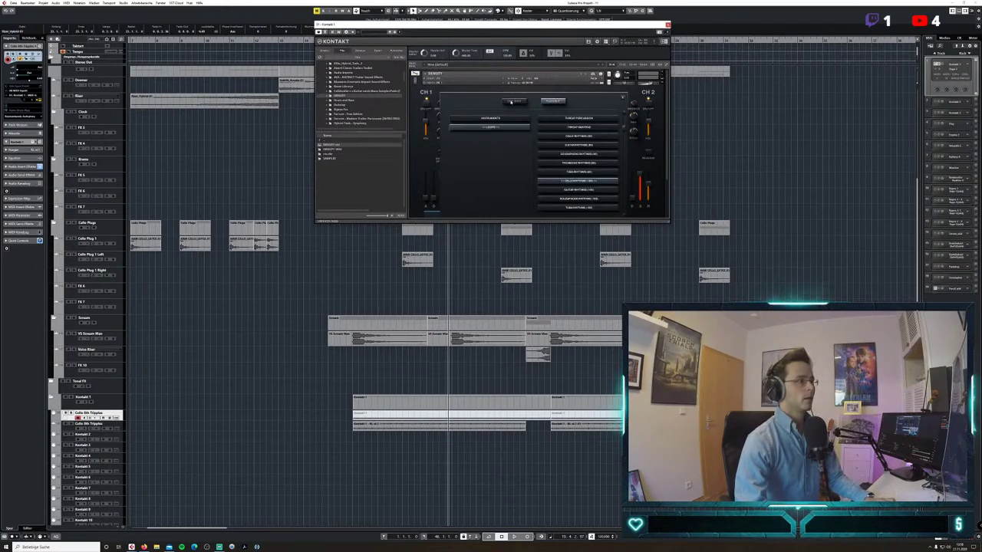
{"action": "left_click", "coordinate": [513, 101]}
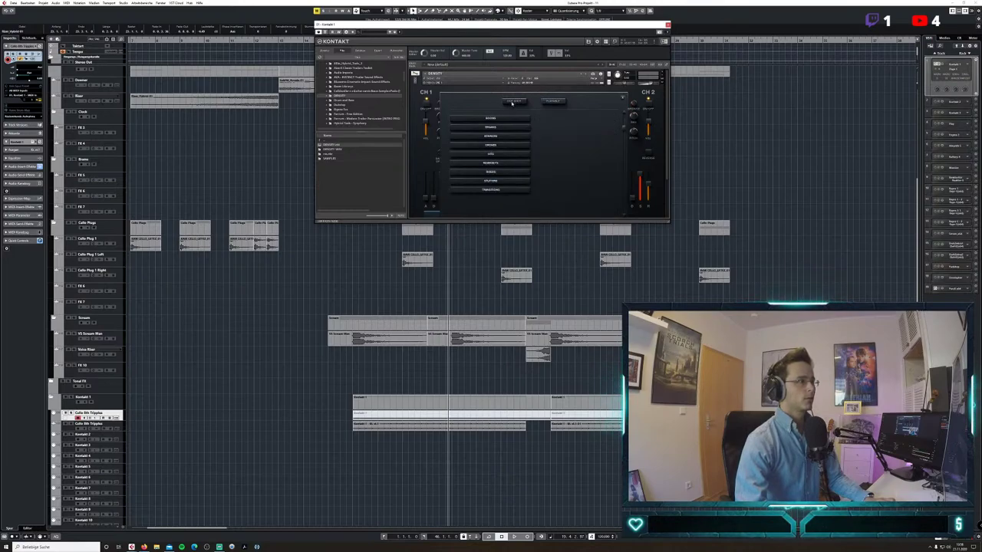
{"action": "left_click", "coordinate": [550, 102]}
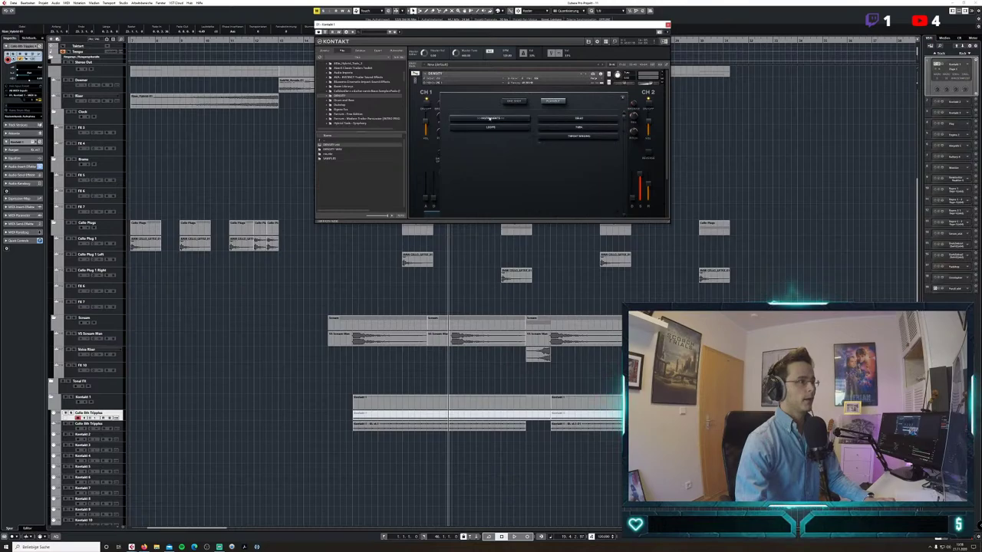
{"action": "left_click", "coordinate": [603, 119]}
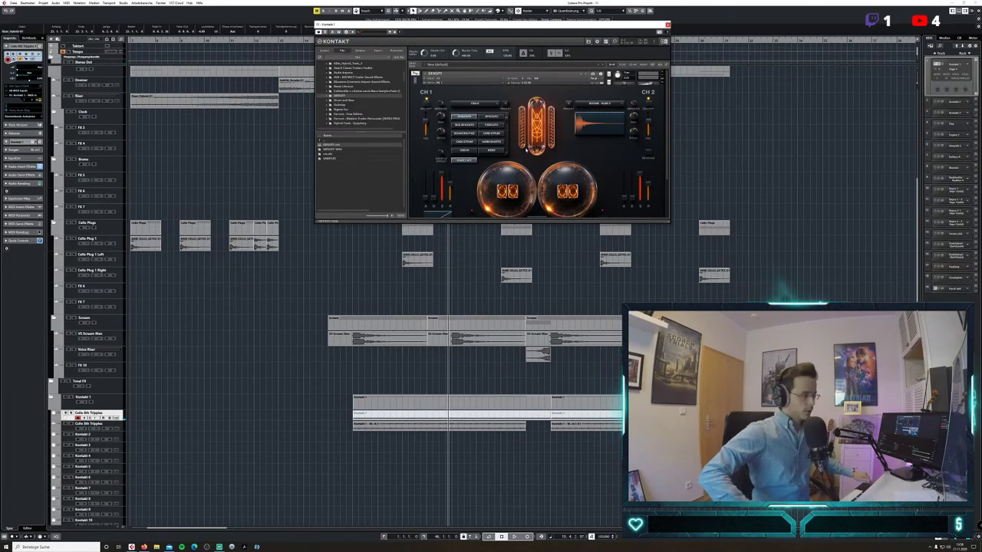
{"action": "left_click", "coordinate": [666, 26]}
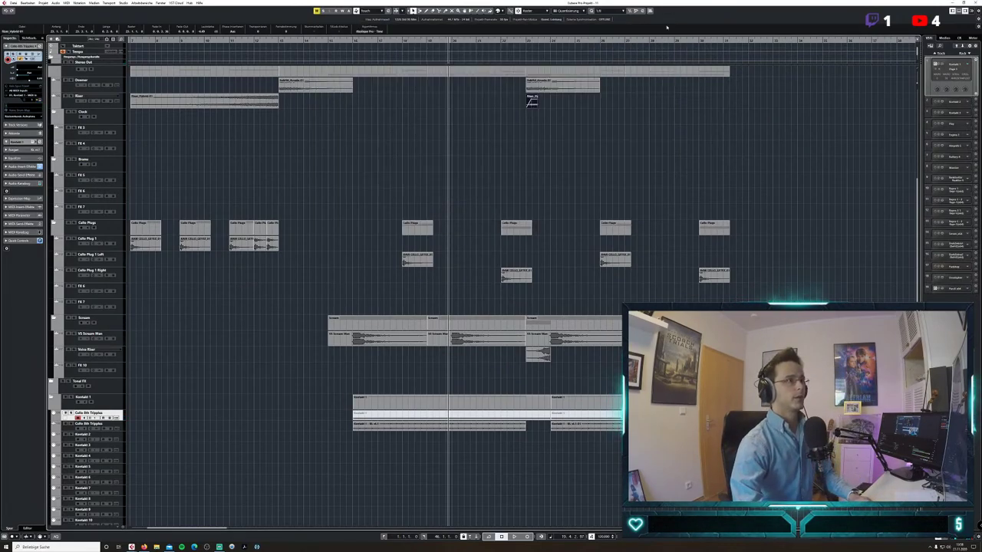
Review the arrangement from bar 15, solo the Cello 8th Tripplas track, and capture a part played from bar 16 as a MIDI event.
{"action": "left_click", "coordinate": [329, 41]}
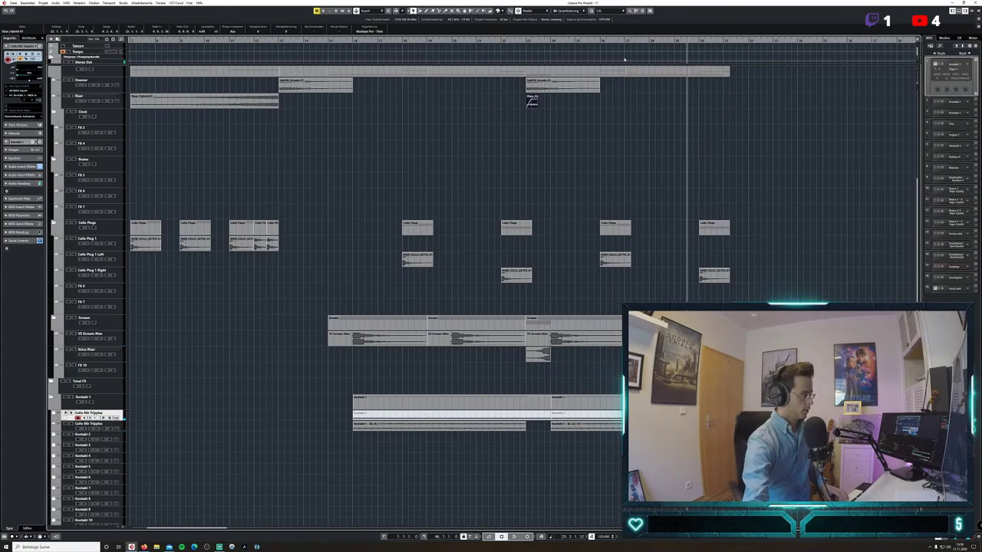
{"action": "left_click", "coordinate": [71, 424]}
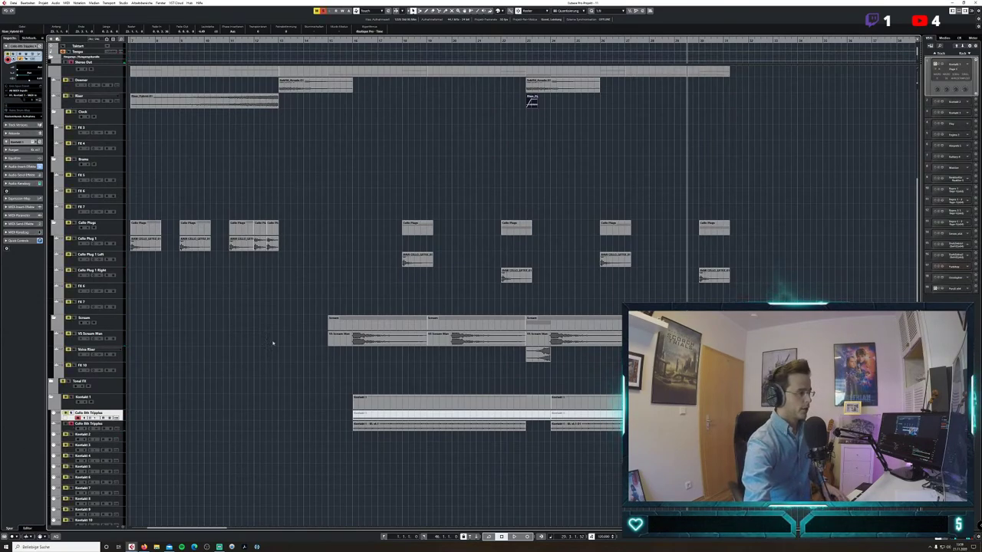
{"action": "left_click", "coordinate": [353, 40]}
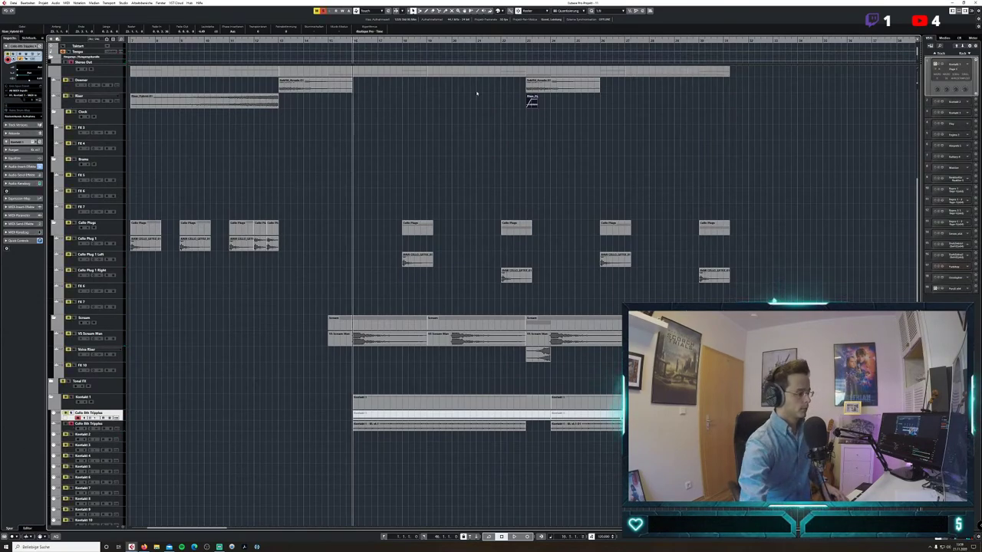
{"action": "key", "text": "space"}
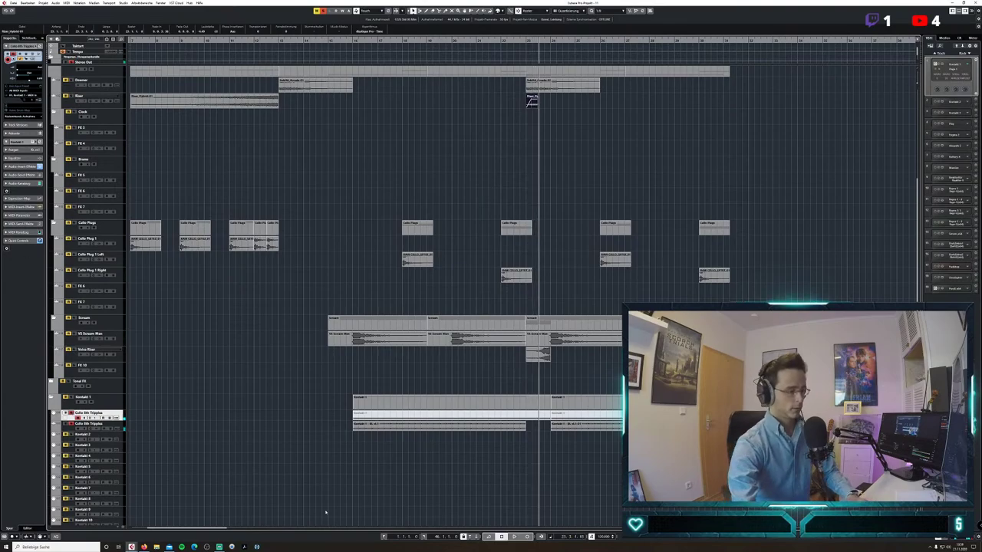
{"action": "left_click", "coordinate": [542, 535]}
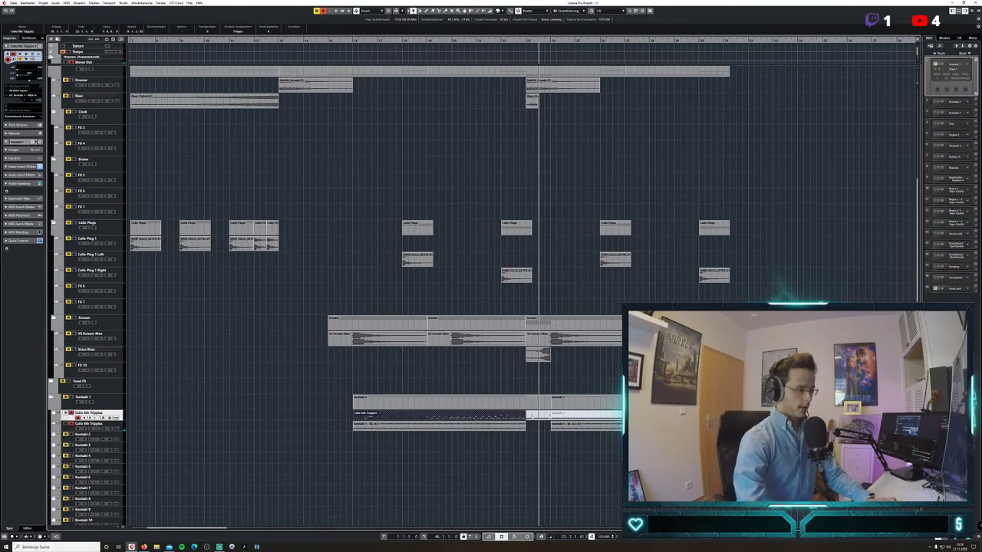
Delete the old Kontakt 1 events from the Cello 8th Tripplas MIDI track and open the new take for note editing.
{"action": "left_click", "coordinate": [532, 417]}
{"action": "key", "text": "ctrl+z"}
{"action": "left_click", "coordinate": [559, 417]}
{"action": "key", "text": "Delete"}
{"action": "left_click", "coordinate": [477, 418]}
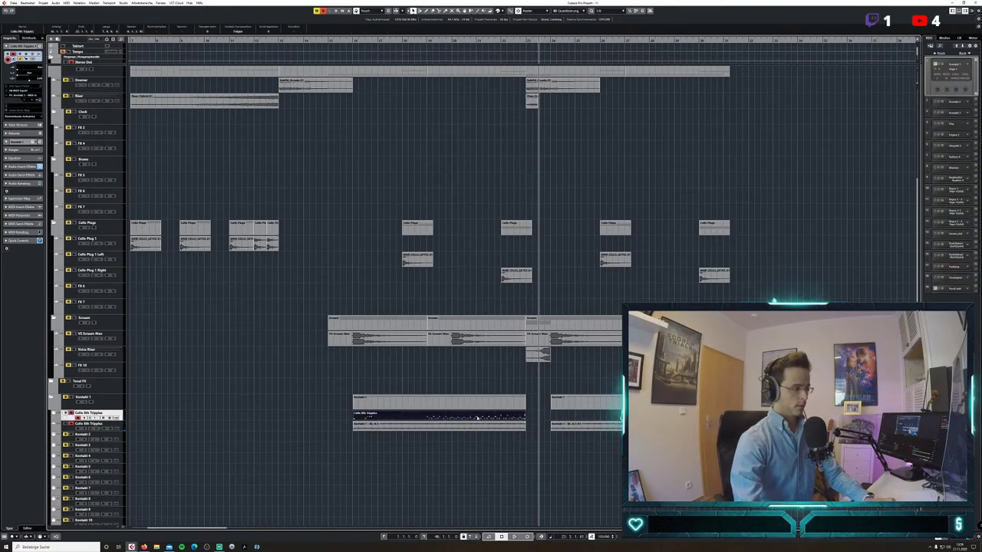
{"action": "double_click", "coordinate": [477, 418]}
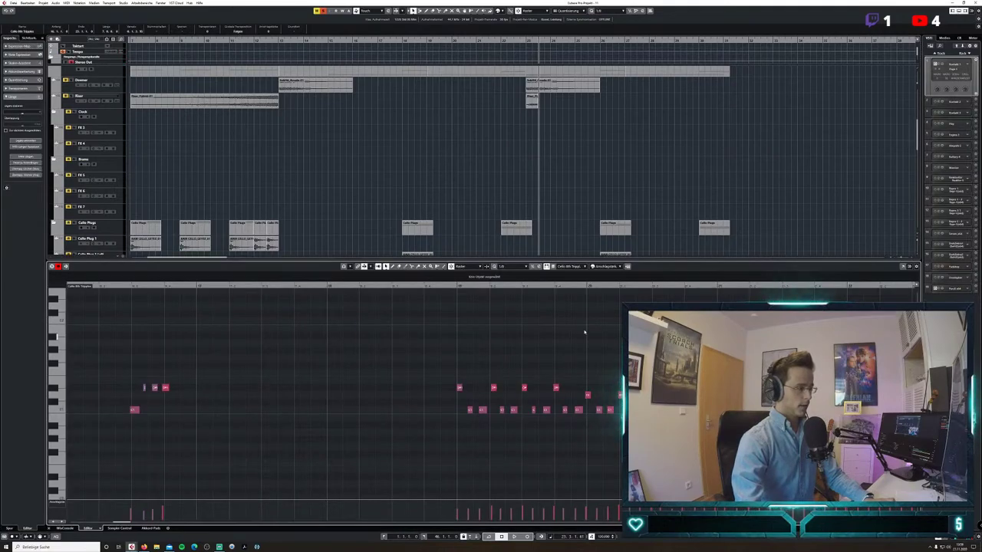
Try quantizing all notes of the cello take to 1/16 and audition it from bar 19.
{"action": "left_click", "coordinate": [508, 267]}
{"action": "left_click", "coordinate": [515, 302]}
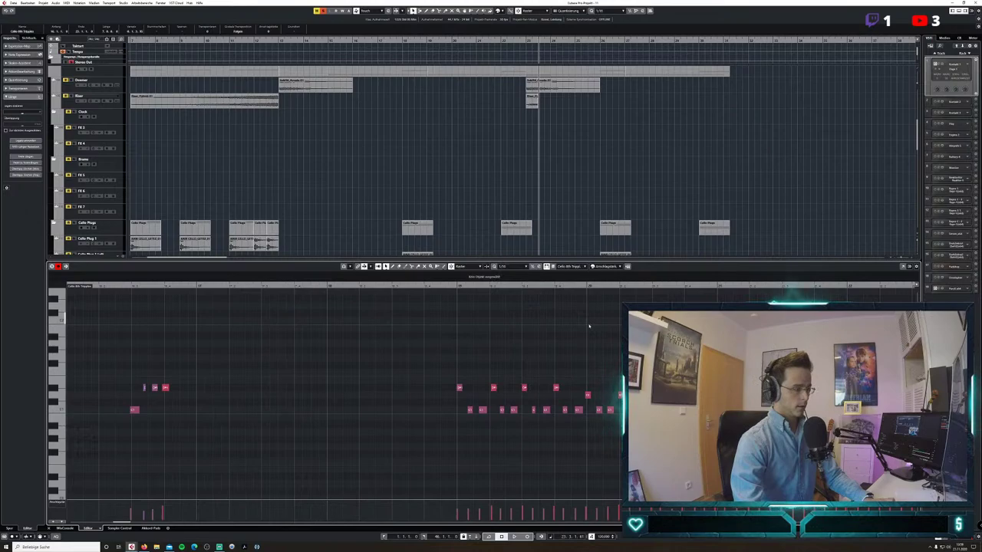
{"action": "key", "text": "ctrl+a"}
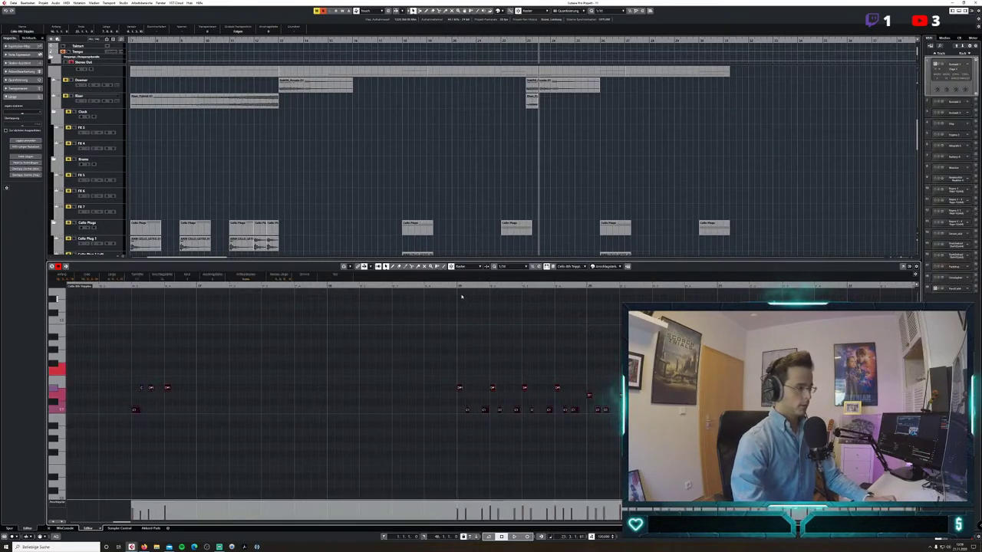
{"action": "left_click", "coordinate": [457, 286]}
{"action": "key", "text": "space"}
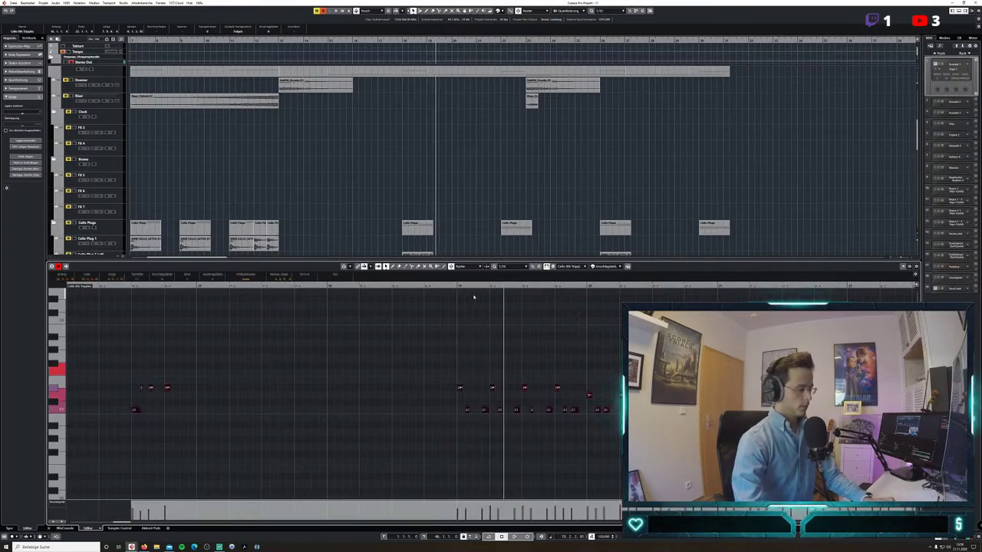
{"action": "key", "text": "ctrl+z"}
Quantize all notes of the cello take to 1/8 triplets, play it back, and close the note editor.
{"action": "left_click", "coordinate": [512, 267]}
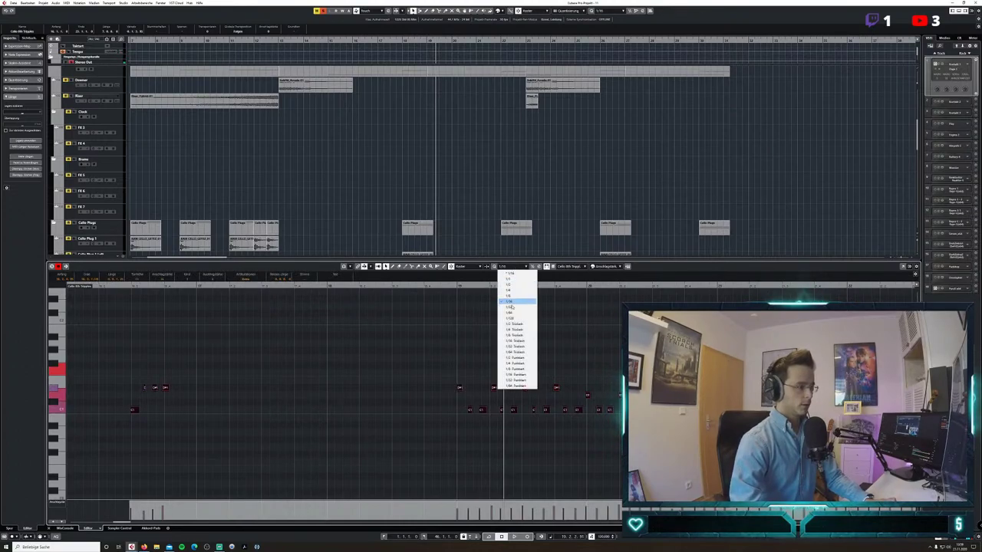
{"action": "left_click", "coordinate": [518, 340]}
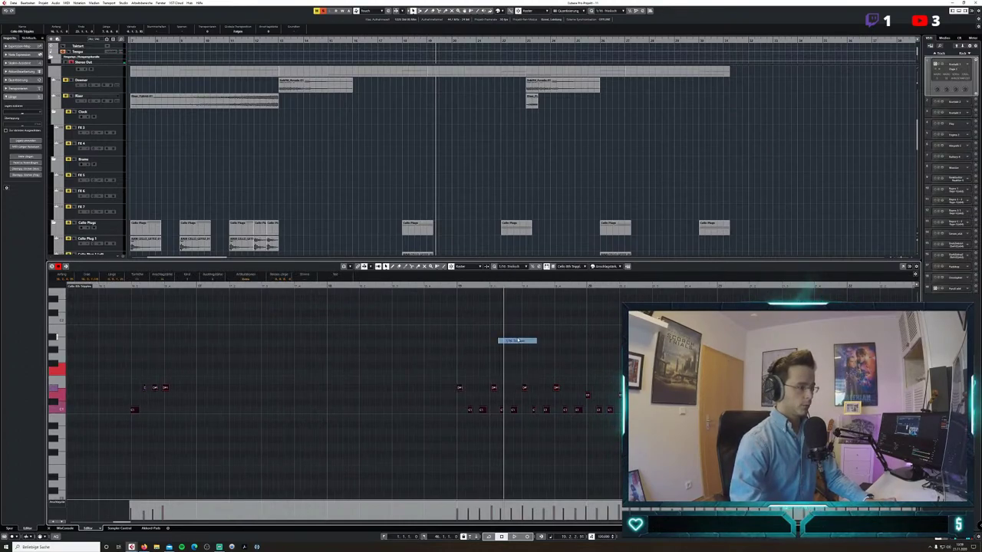
{"action": "left_click", "coordinate": [512, 267]}
{"action": "left_click", "coordinate": [518, 335]}
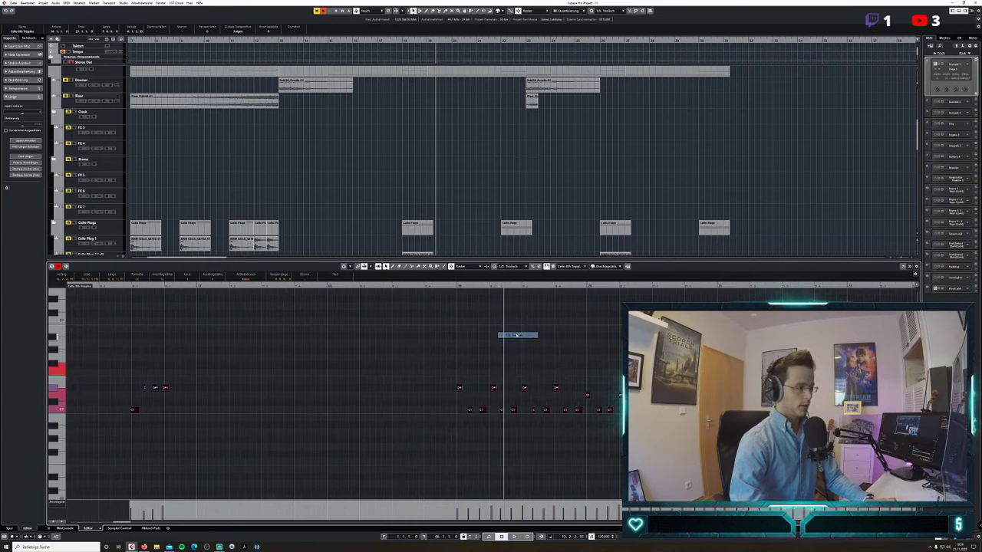
{"action": "left_click", "coordinate": [467, 342]}
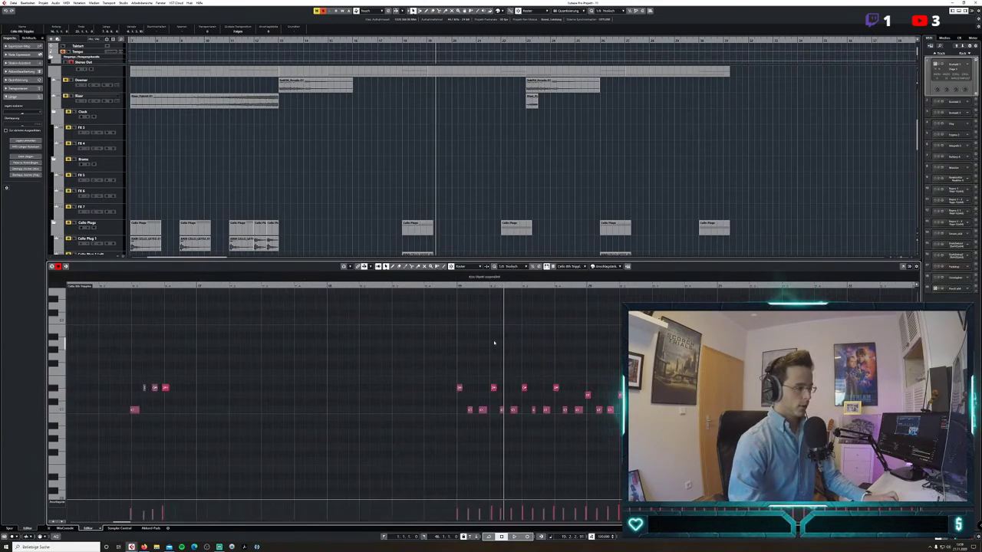
{"action": "key", "text": "q"}
{"action": "key", "text": "space"}
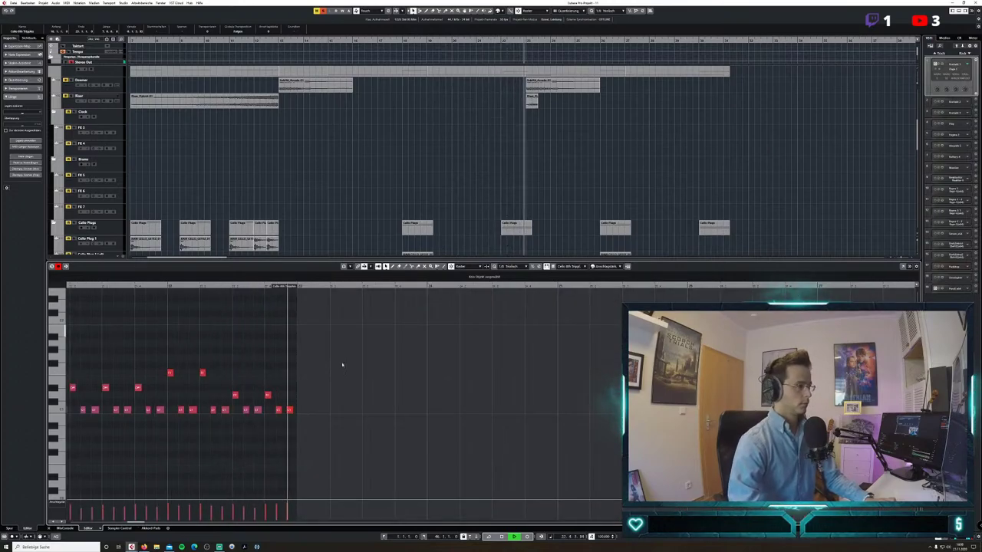
{"action": "key", "text": "space"}
{"action": "left_click", "coordinate": [49, 528]}
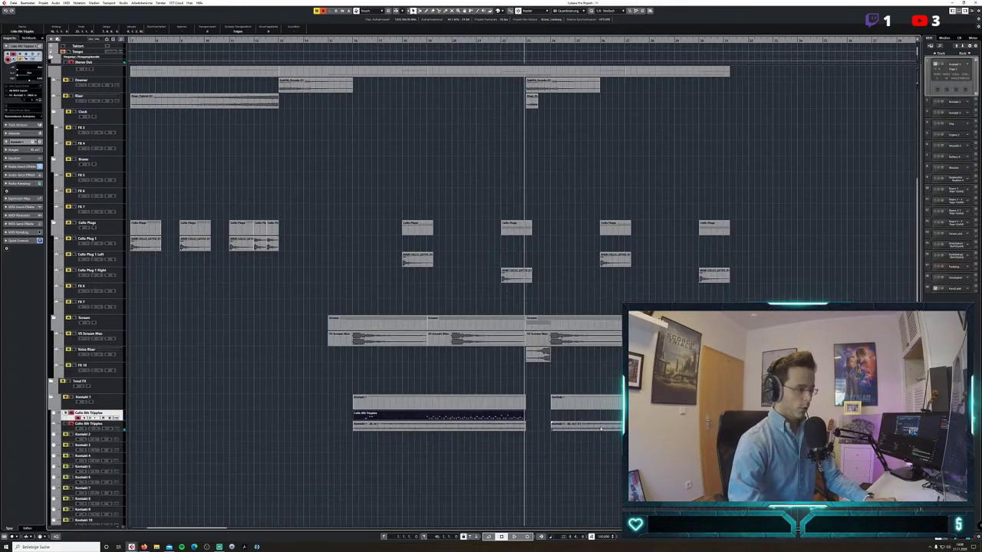
With snapping set to whole bars, trim the cello take's start to bar 19 and move it to bar 24.
{"action": "left_click_drag", "start_coordinate": [353, 419], "coordinate": [412, 419]}
{"action": "left_click", "coordinate": [568, 11]}
{"action": "left_click", "coordinate": [571, 18]}
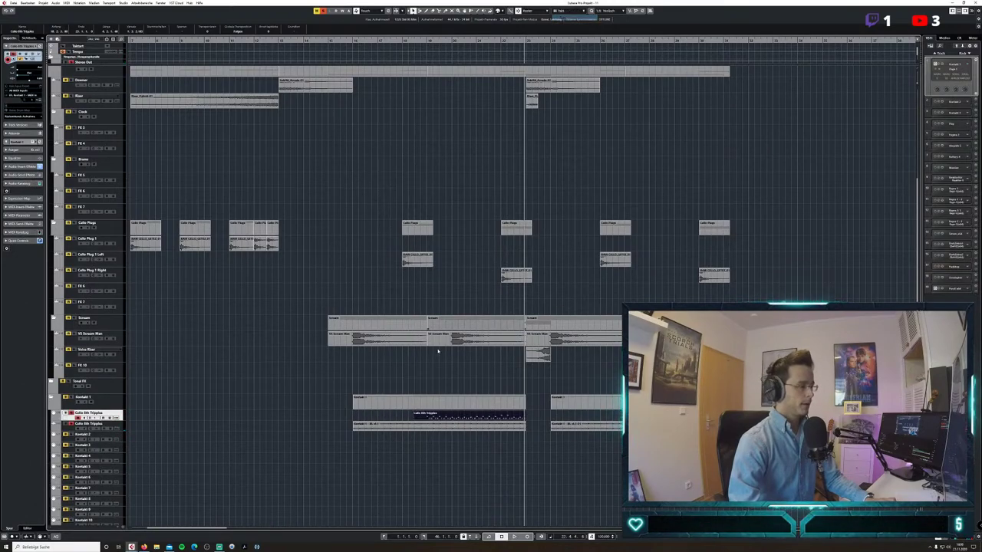
{"action": "left_click_drag", "start_coordinate": [412, 419], "coordinate": [427, 419]}
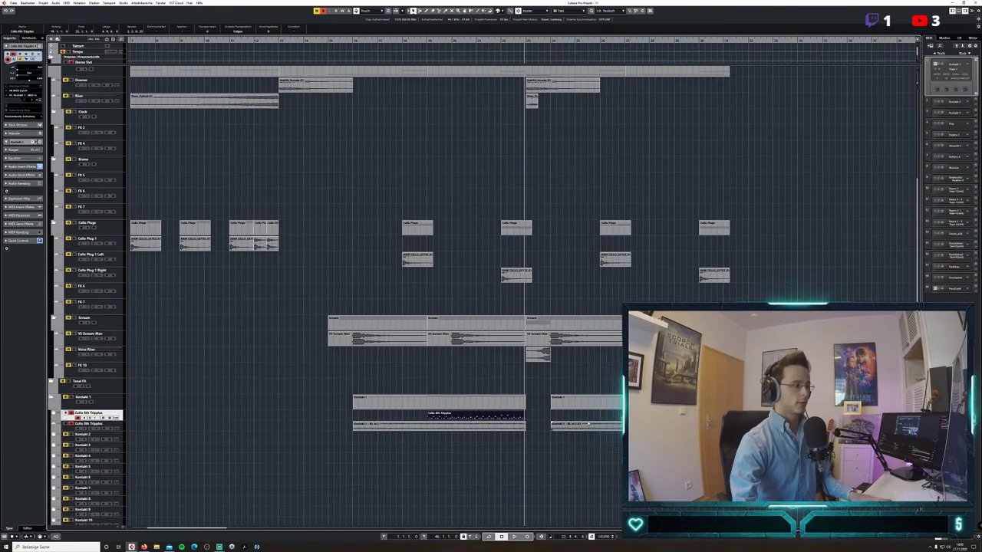
{"action": "left_click_drag", "start_coordinate": [498, 416], "coordinate": [589, 418]}
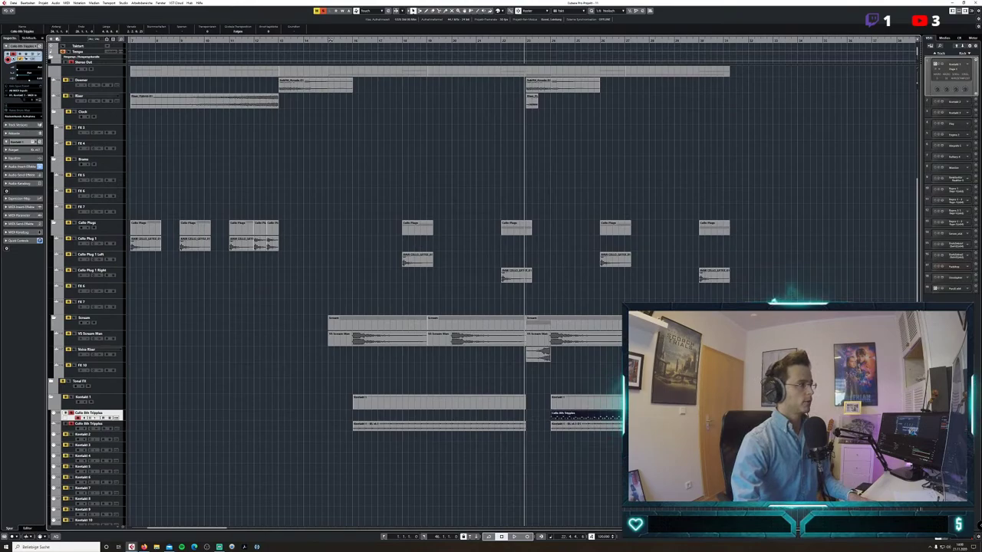
Lower the first Kontakt channel's level in the MixConsole and play the unsoloed arrangement from bar 15.
{"action": "left_click", "coordinate": [330, 40]}
{"action": "left_click", "coordinate": [123, 3]}
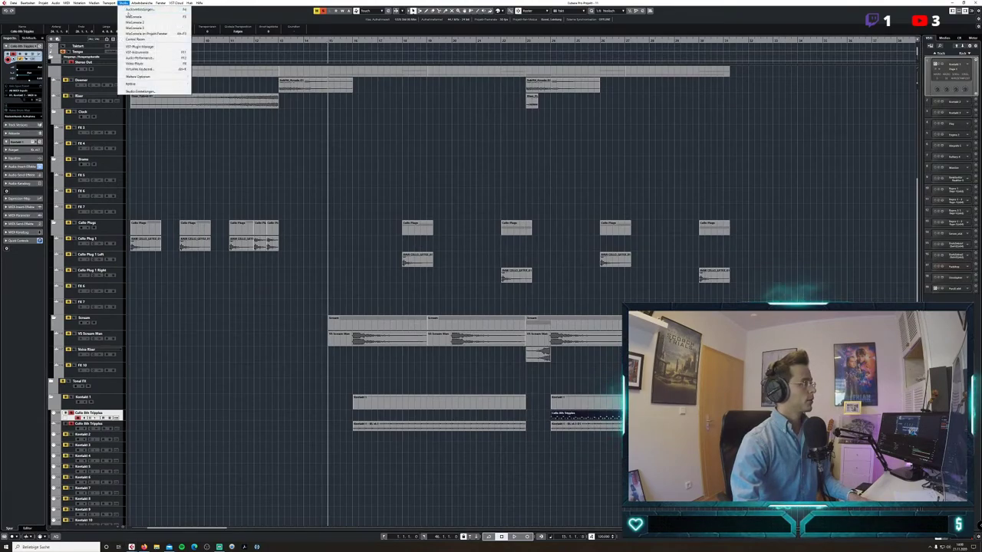
{"action": "left_click", "coordinate": [138, 17]}
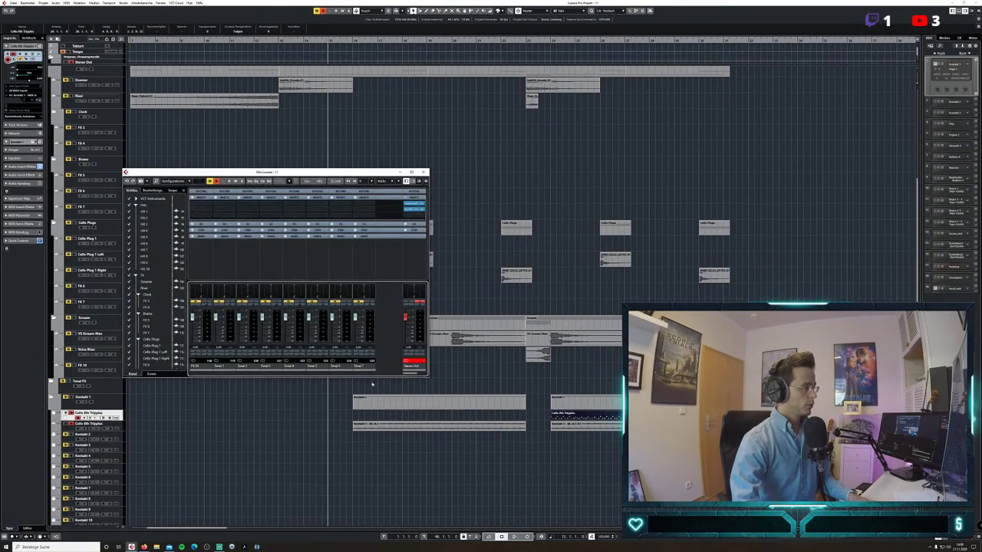
{"action": "left_click_drag", "start_coordinate": [402, 373], "coordinate": [175, 367]}
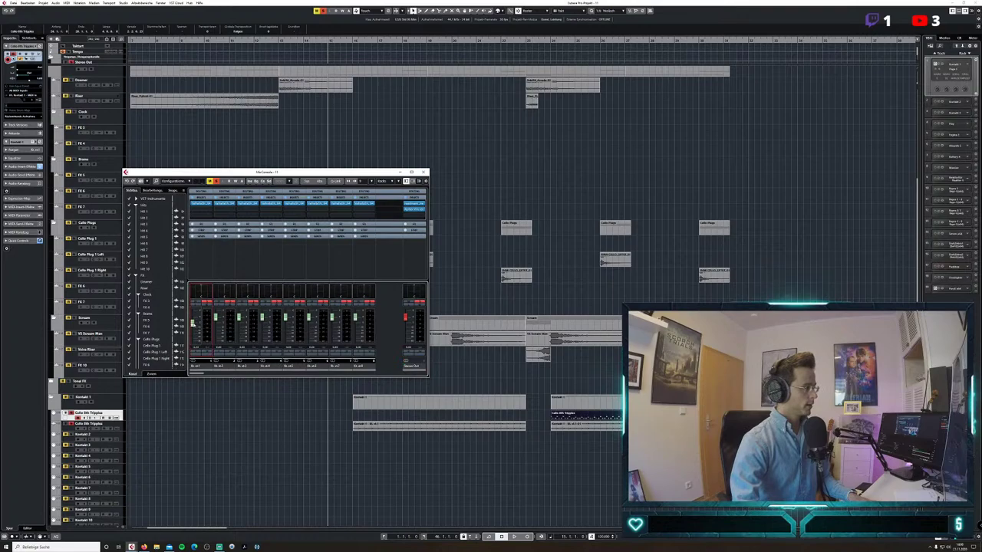
{"action": "left_click", "coordinate": [425, 173]}
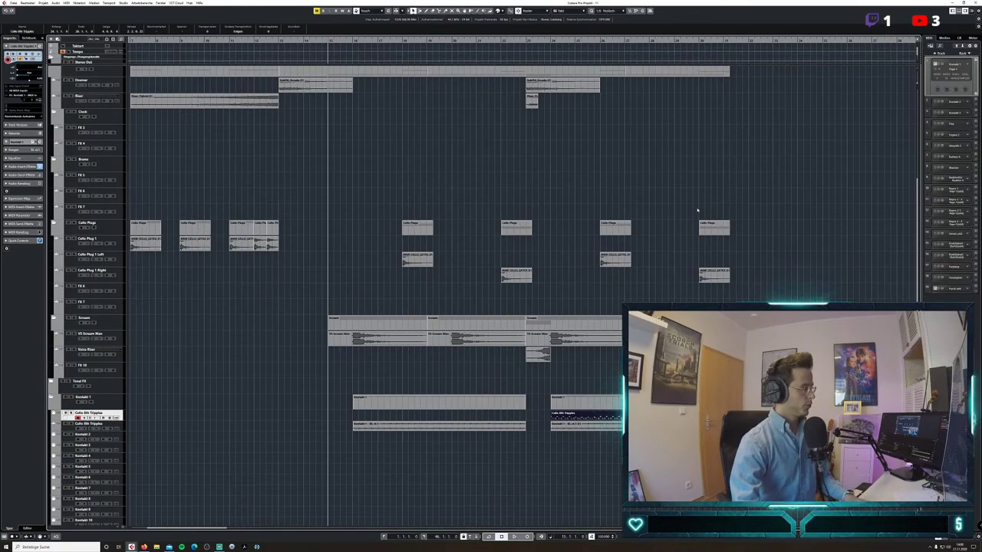
{"action": "key", "text": "space"}
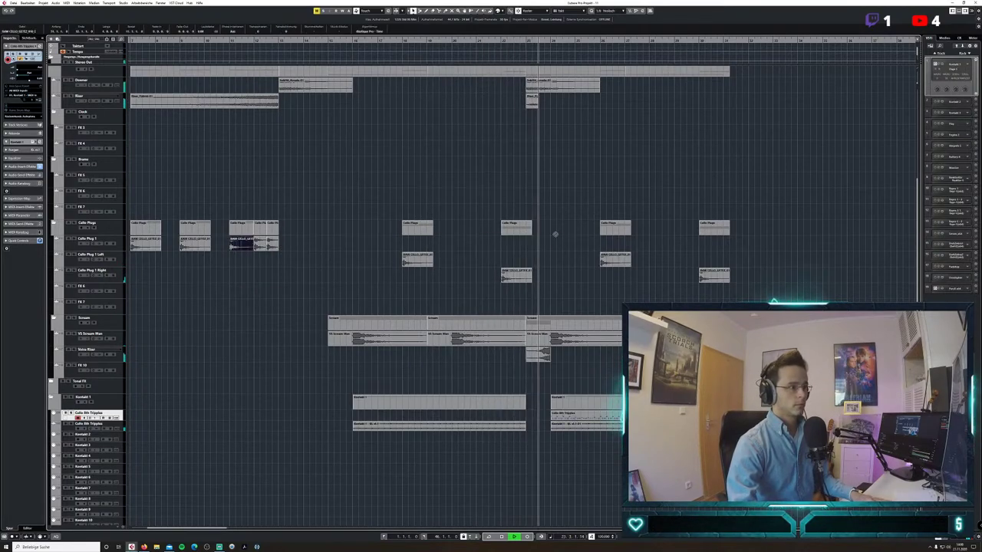
Copy the bar 11 cello pluck to bar 24 on Cello Plug 1 and move the last Cello Plug 1 Right pluck to bar 28.
{"action": "key", "text": "ctrl+v"}
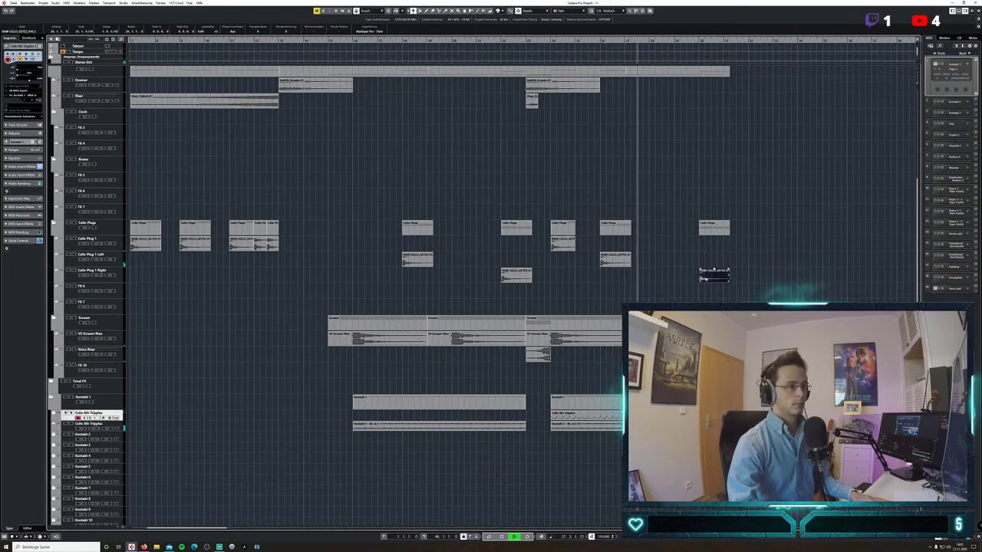
{"action": "left_click_drag", "start_coordinate": [713, 277], "coordinate": [664, 278]}
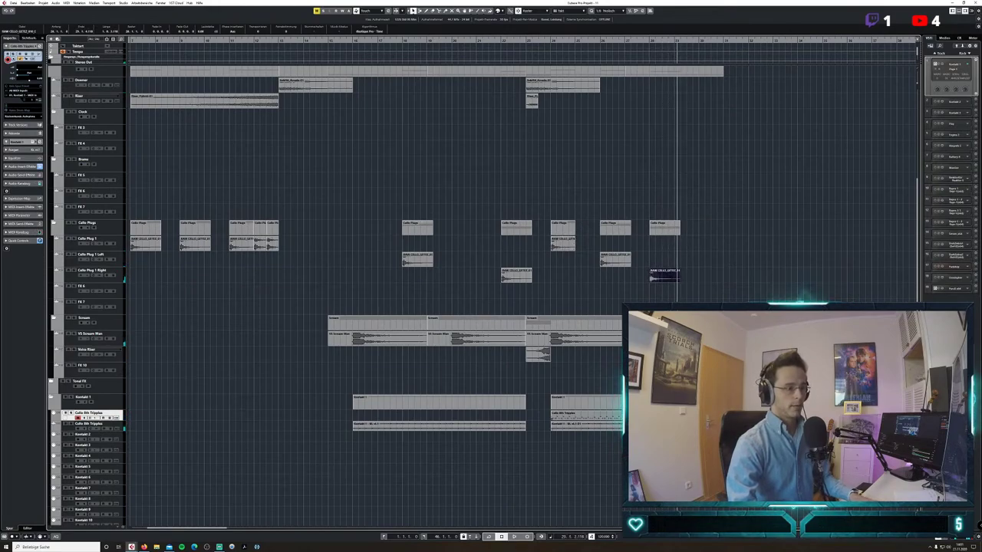
Open the MixConsole over the project and play the arrangement from bar 24.
{"action": "double_click", "coordinate": [583, 416]}
{"action": "left_click_drag", "start_coordinate": [550, 41], "coordinate": [551, 48]}
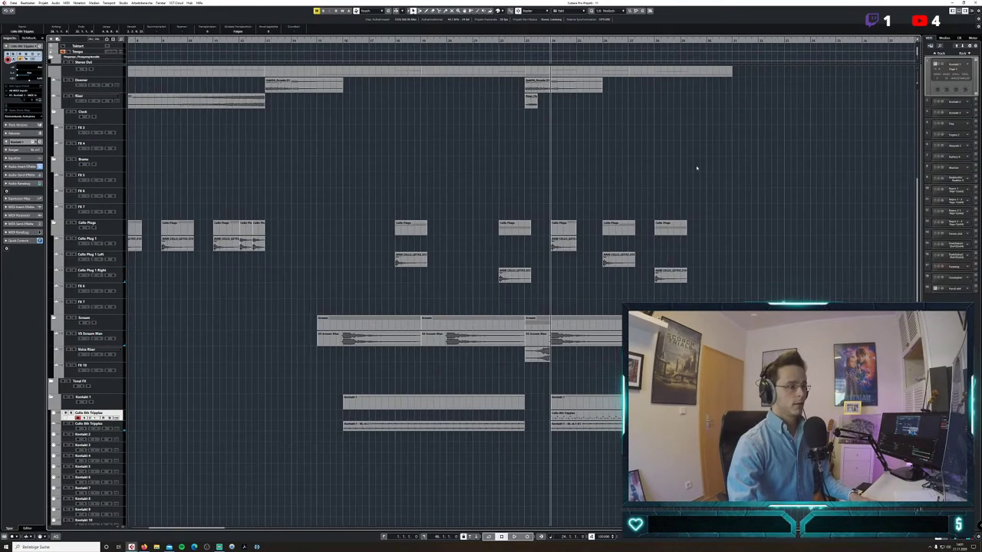
{"action": "left_click", "coordinate": [121, 3]}
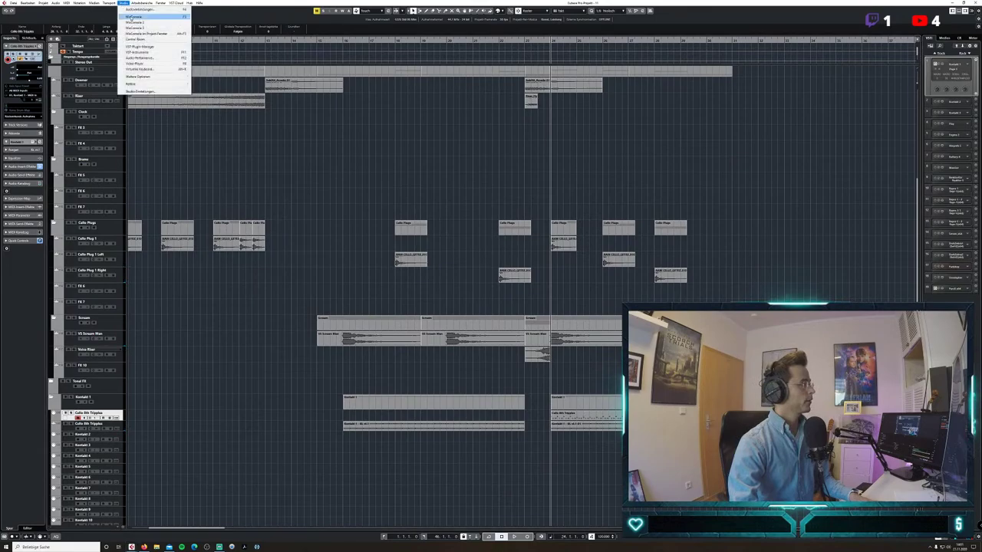
{"action": "left_click", "coordinate": [138, 11]}
{"action": "left_click_drag", "start_coordinate": [370, 172], "coordinate": [574, 150]}
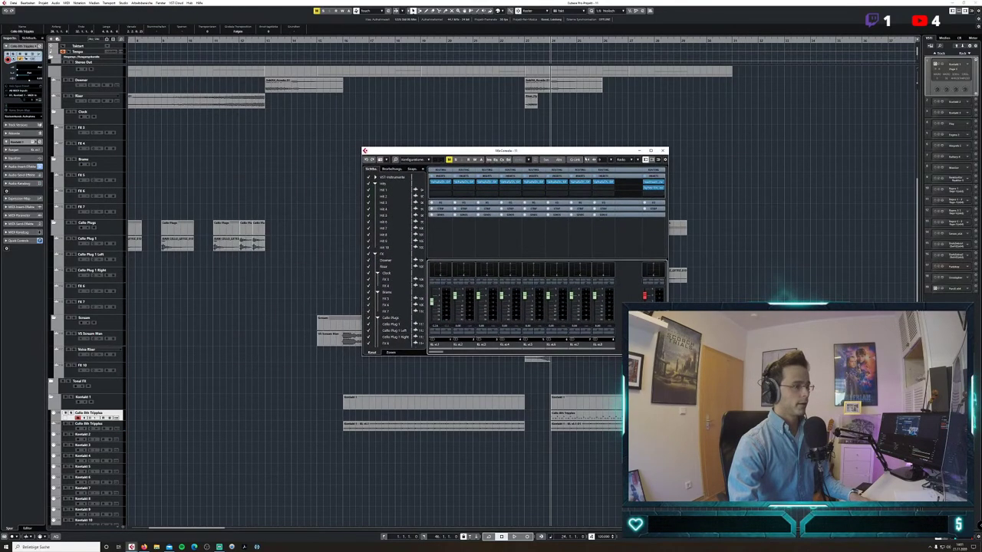
{"action": "key", "text": "space"}
Cut the lows of the first Kontakt channel with its EQ, lower its fader slightly, and close the MixConsole.
{"action": "left_click", "coordinate": [441, 203]}
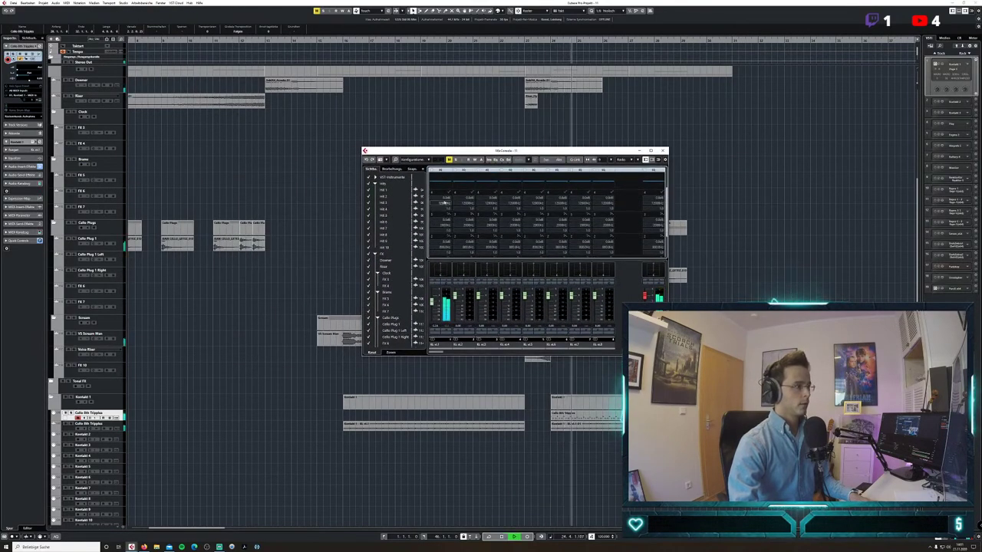
{"action": "left_click", "coordinate": [442, 184]}
{"action": "left_click_drag", "start_coordinate": [407, 184], "coordinate": [426, 189]}
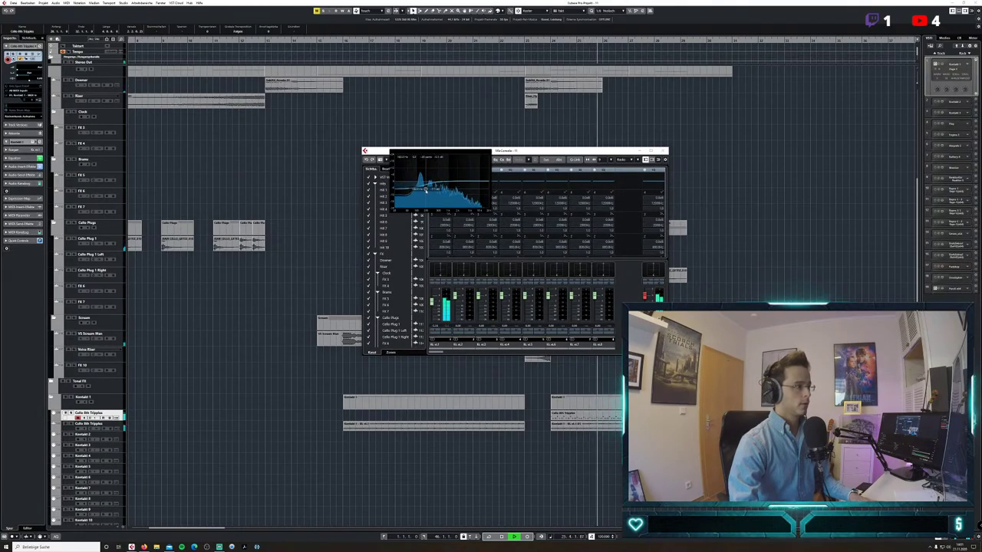
{"action": "left_click", "coordinate": [470, 180]}
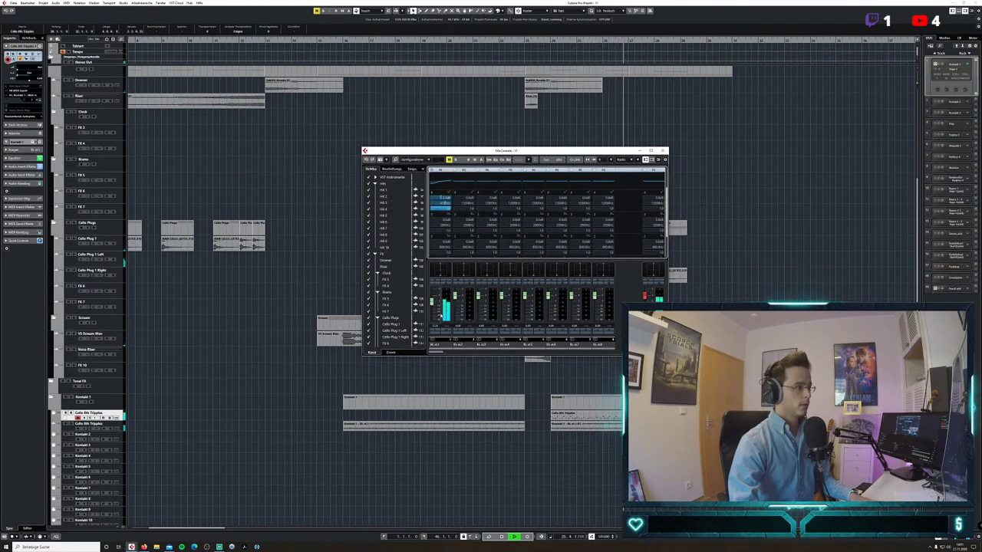
{"action": "left_click_drag", "start_coordinate": [431, 302], "coordinate": [431, 304]}
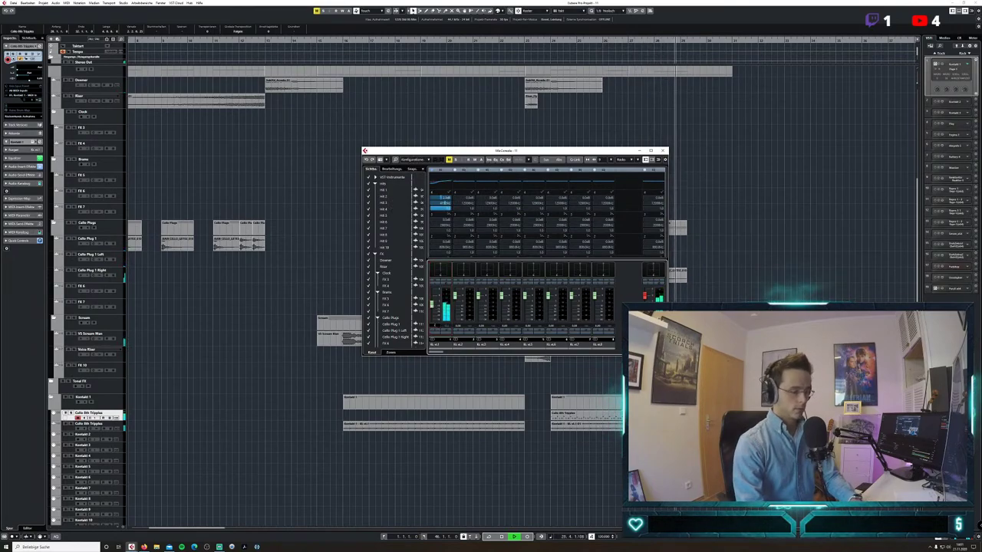
{"action": "key", "text": "F3"}
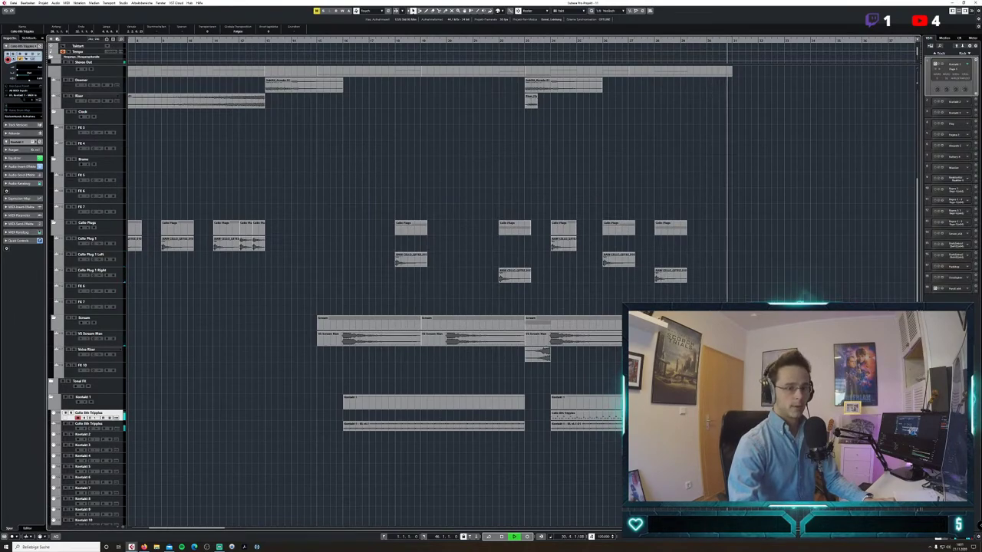
Duplicate the triplet cello part at bar 28, copy the long riser to bar 26 and the riser below the scream clips to span bars 30 to 32.
{"action": "key", "text": "g"}
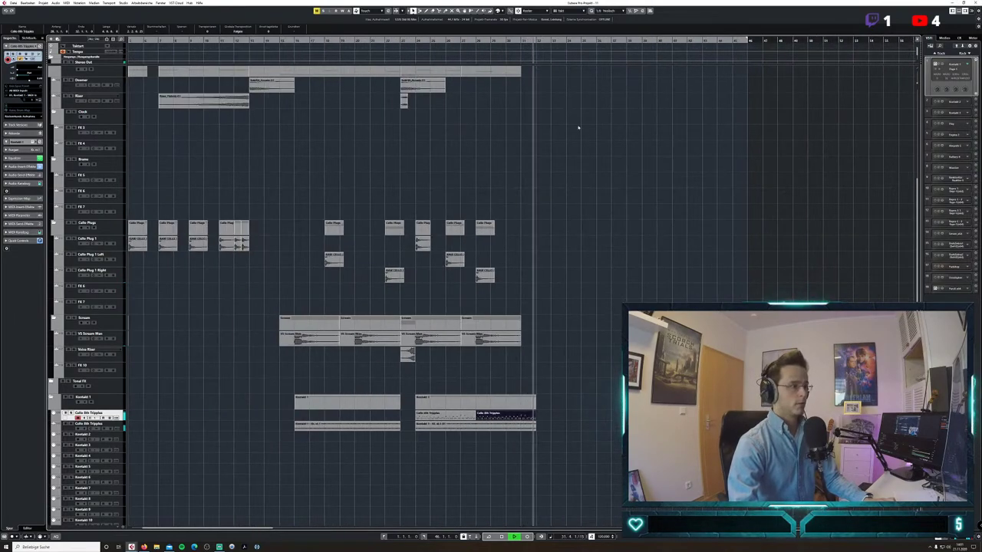
{"action": "scroll", "coordinate": [612, 215], "scroll_direction": "up", "scroll_amount": 3}
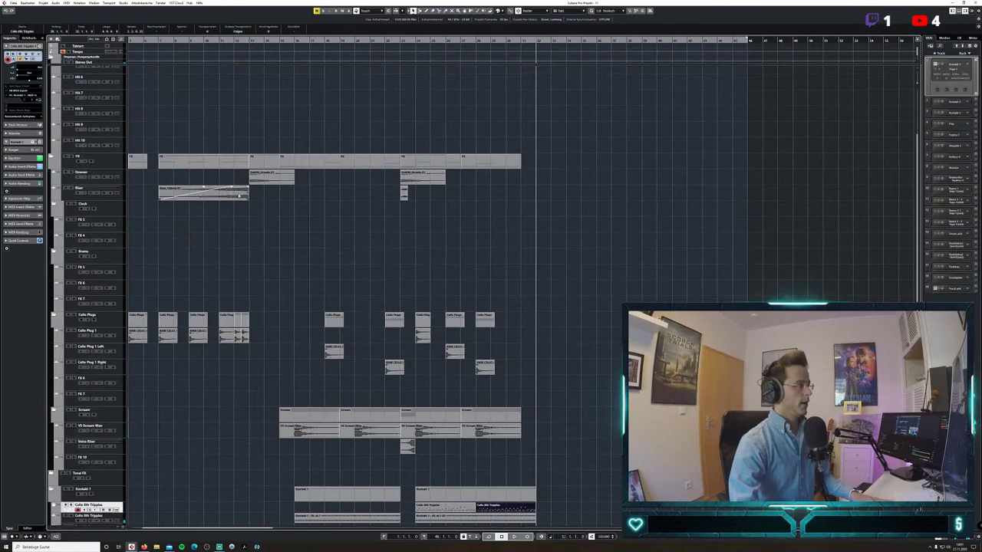
{"action": "left_click_drag", "start_coordinate": [235, 195], "coordinate": [526, 195]}
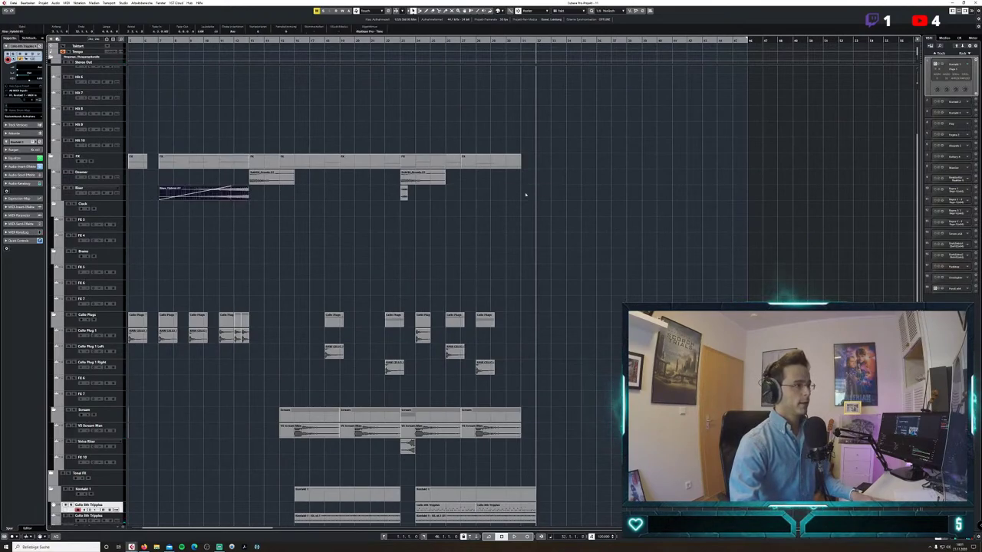
{"action": "left_click_drag", "start_coordinate": [407, 447], "coordinate": [518, 443]}
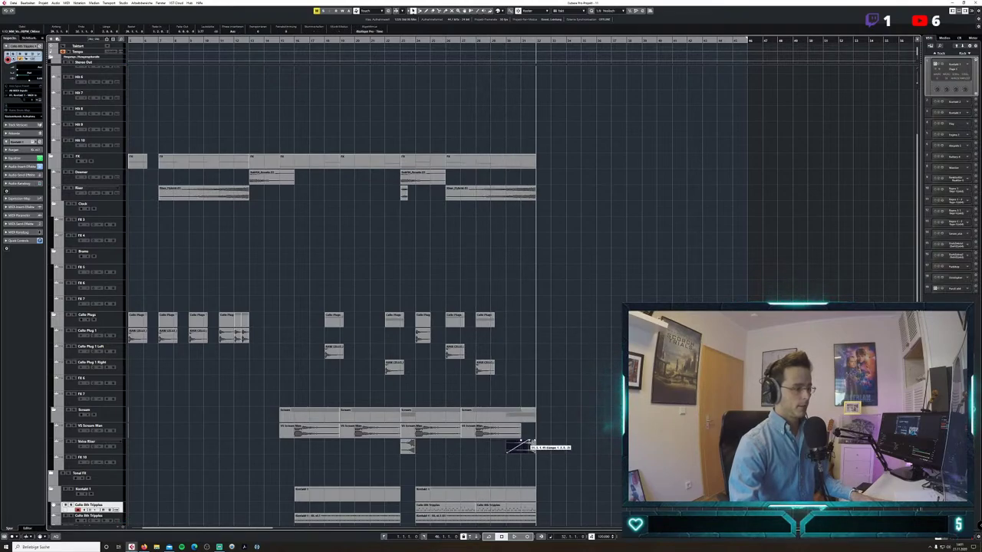
Play back the opening section up to bar 13 with no clip selected.
{"action": "scroll", "coordinate": [329, 291], "scroll_direction": "down", "scroll_amount": 5}
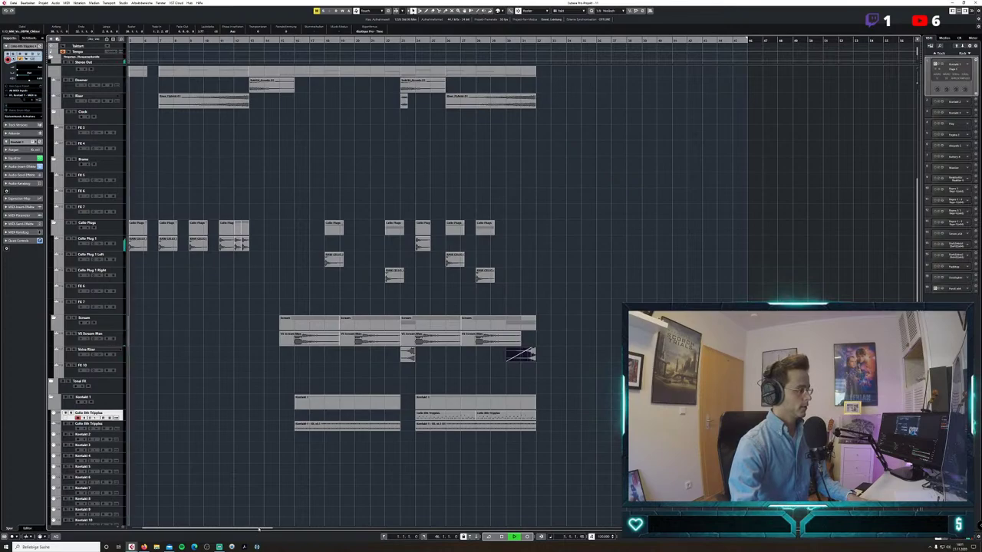
{"action": "left_click_drag", "start_coordinate": [258, 528], "coordinate": [208, 529]}
{"action": "left_click", "coordinate": [870, 264]}
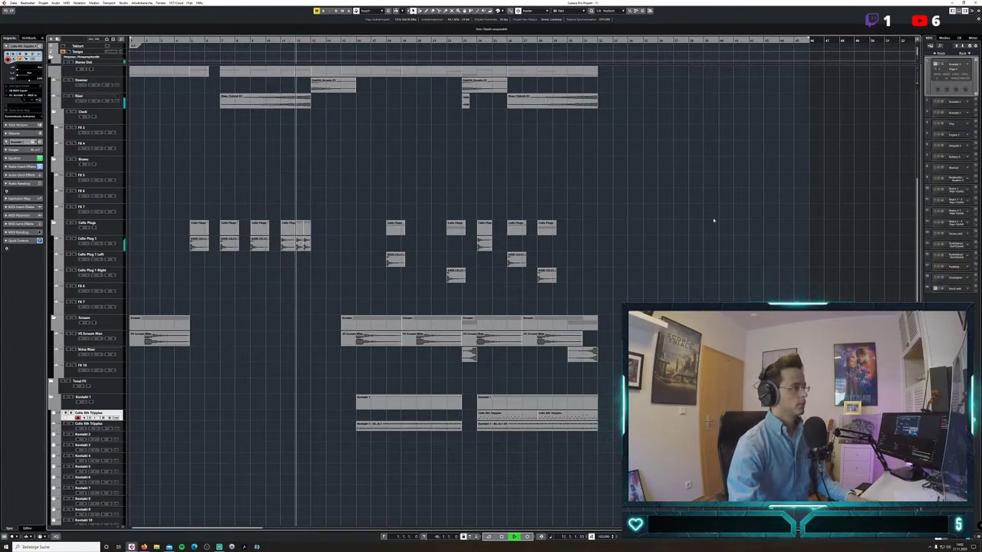
{"action": "key", "text": "space"}
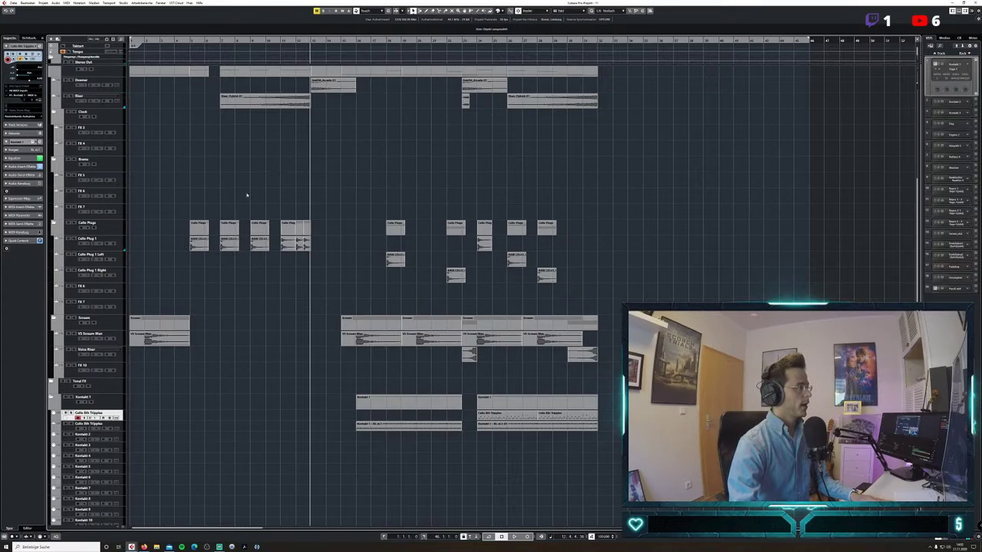
Place the cursor at bar 5, select the FX 3 track under Clock, and start an audio file import.
{"action": "left_click", "coordinate": [191, 42]}
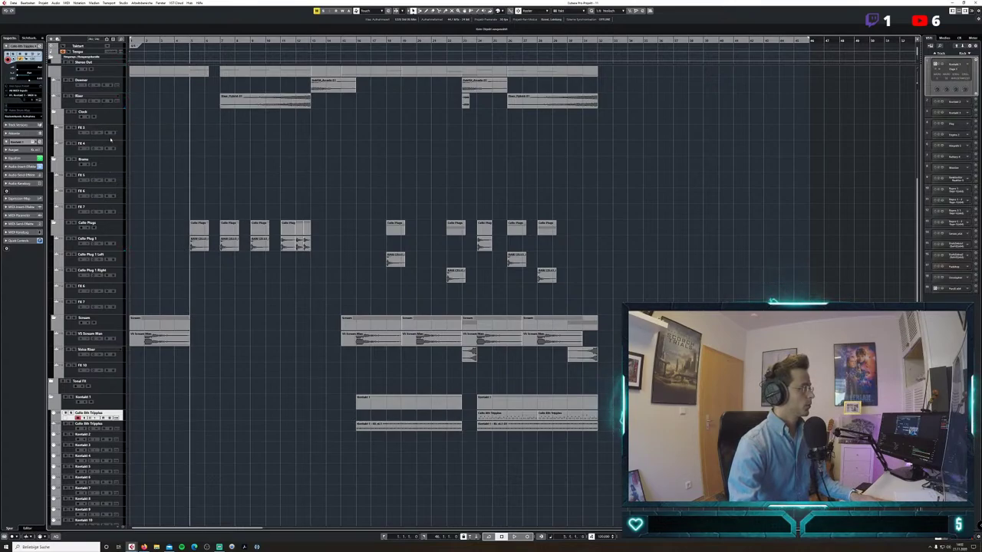
{"action": "left_click", "coordinate": [113, 139]}
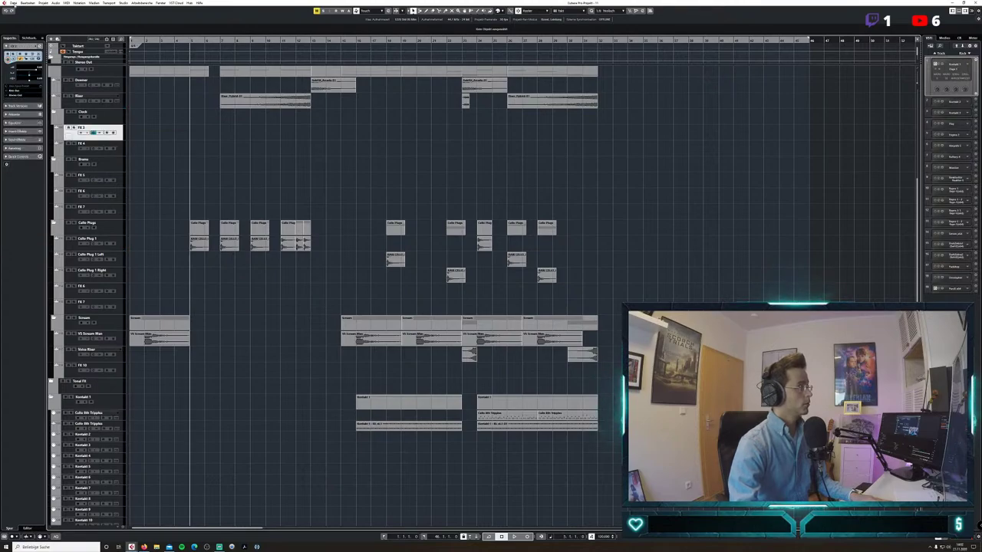
{"action": "left_click", "coordinate": [12, 3]}
{"action": "left_click", "coordinate": [119, 77]}
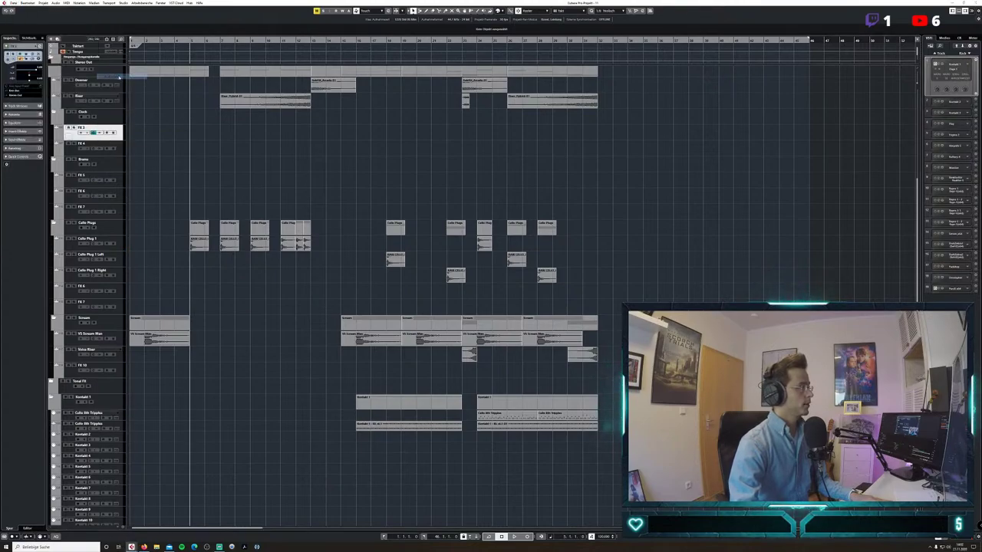
Import the Perpetual tick loop from the Mammoth Audio - TICK folder inside the FX drive's Clocks folder and play it from bar 5.
{"action": "left_click", "coordinate": [444, 194]}
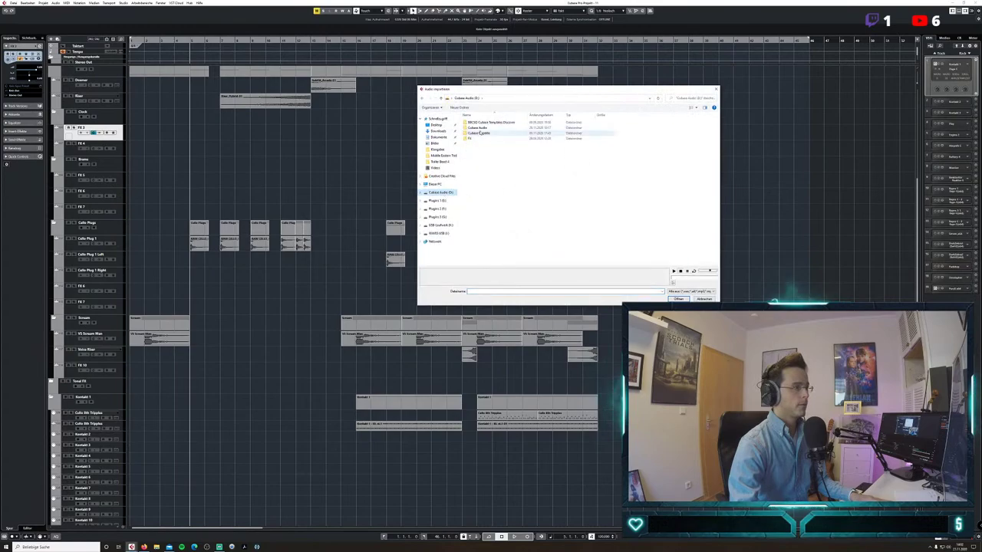
{"action": "double_click", "coordinate": [478, 138]}
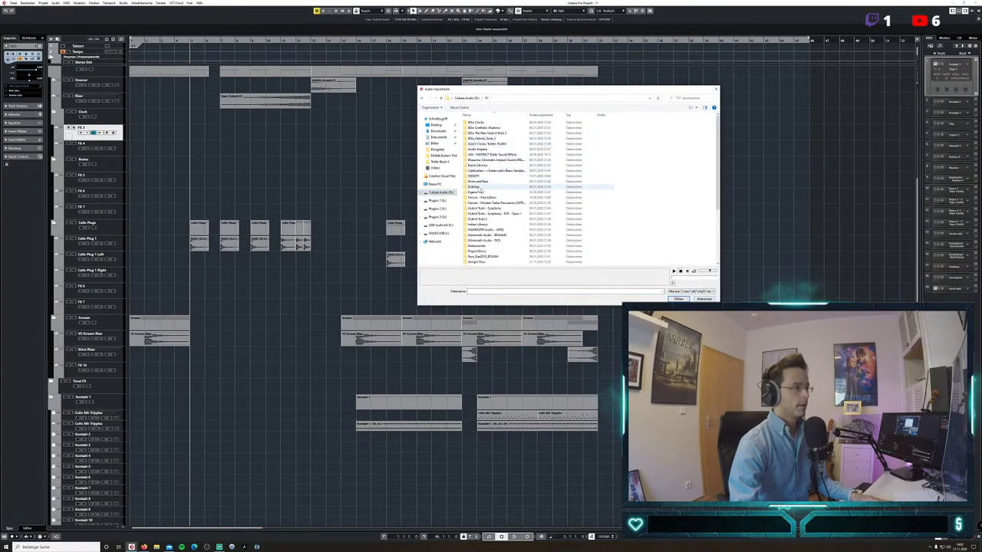
{"action": "double_click", "coordinate": [475, 191]}
{"action": "double_click", "coordinate": [481, 145]}
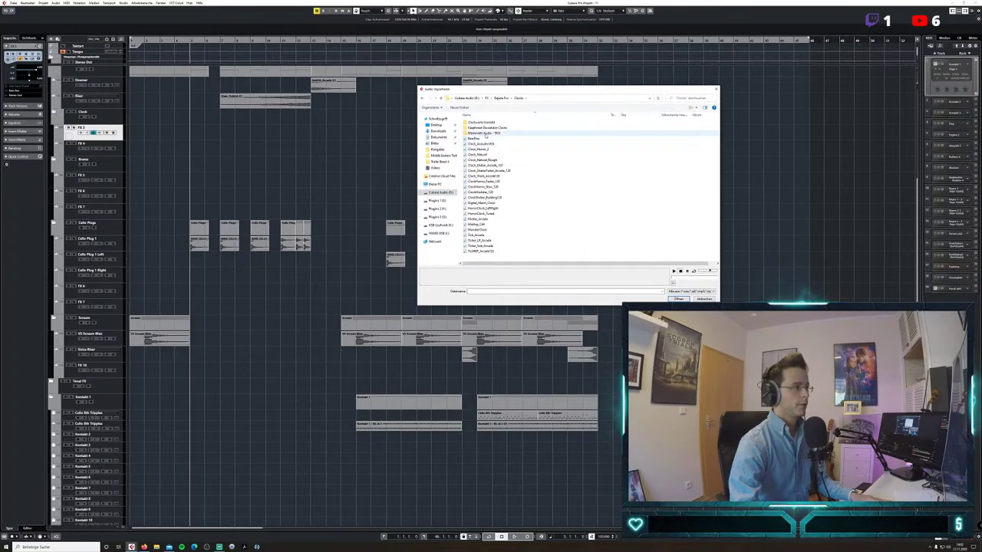
{"action": "double_click", "coordinate": [484, 133]}
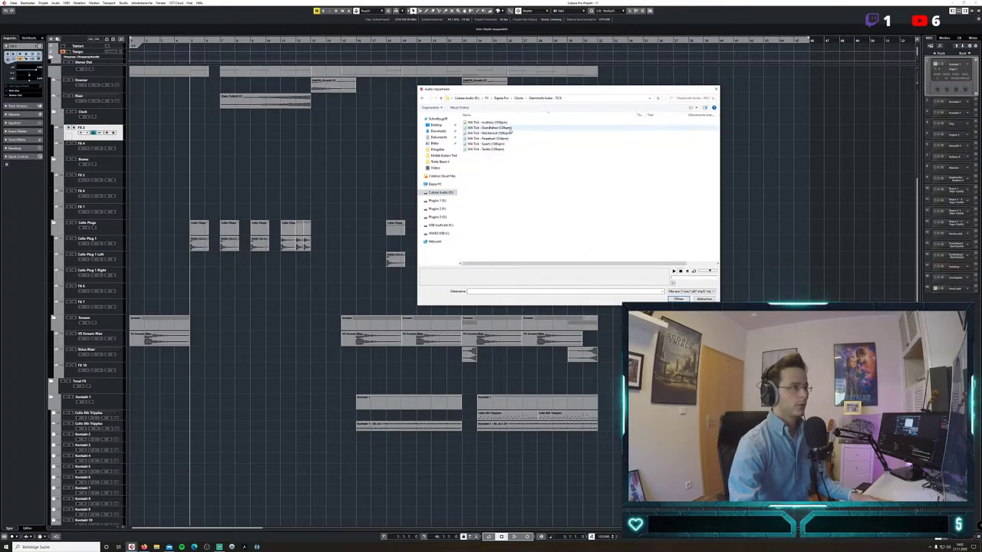
{"action": "left_click", "coordinate": [510, 128]}
{"action": "left_click", "coordinate": [507, 139]}
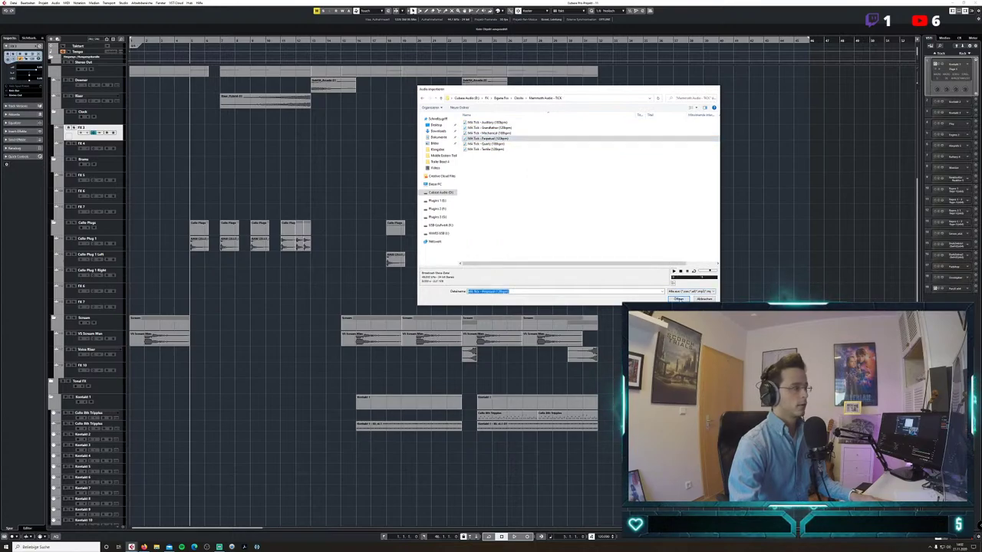
{"action": "key", "text": "Return"}
{"action": "left_click", "coordinate": [230, 136]}
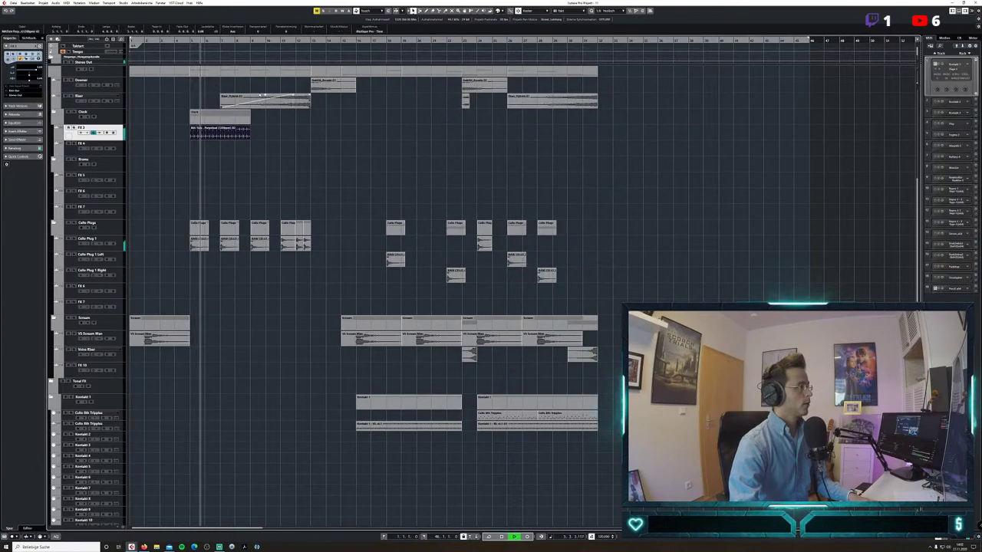
{"action": "key", "text": "space"}
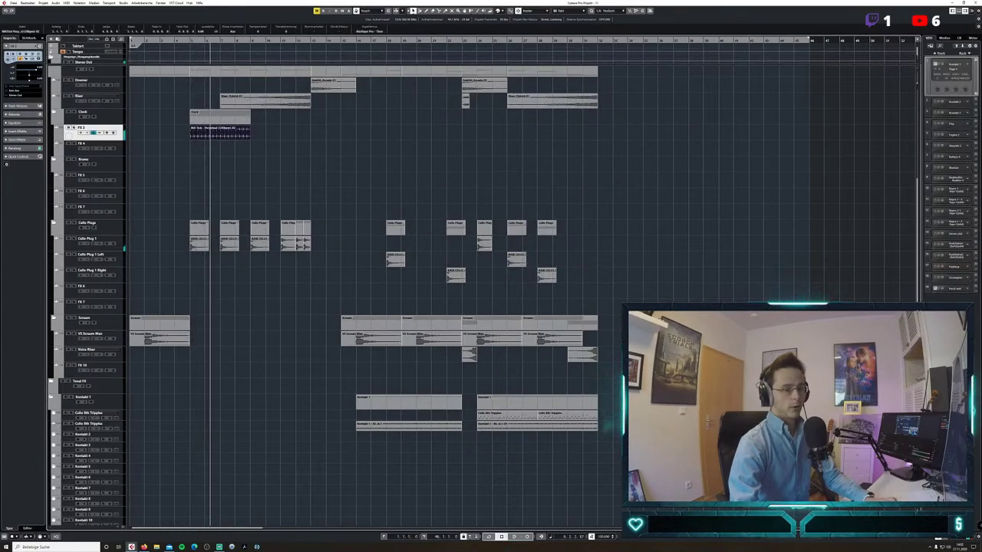
Switch snapping to the quantize grid, set it to 1/8, and split the clock loop one eighth after bar 5.
{"action": "key", "text": "h"}
{"action": "key", "text": "h"}
{"action": "key", "text": "h"}
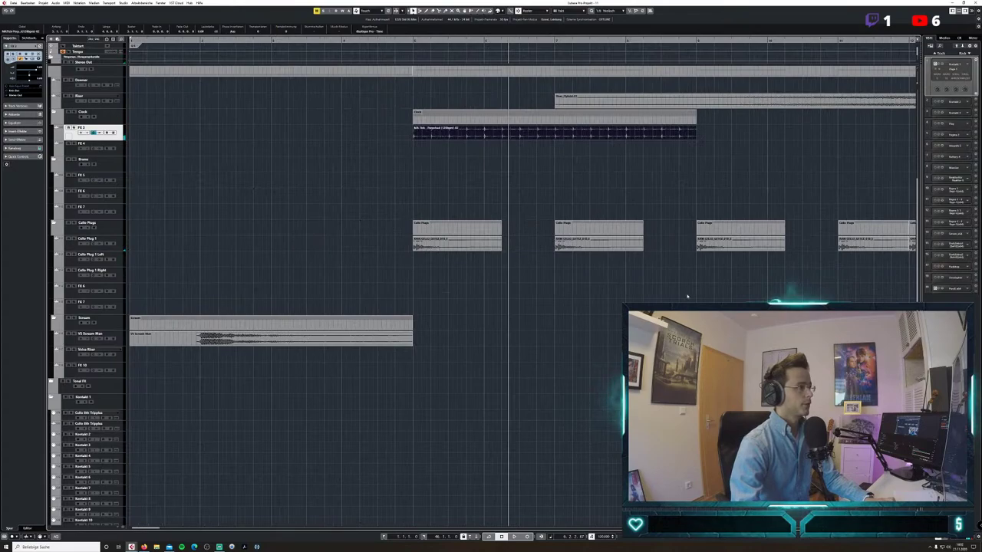
{"action": "left_click", "coordinate": [575, 29]}
{"action": "left_click", "coordinate": [618, 11]}
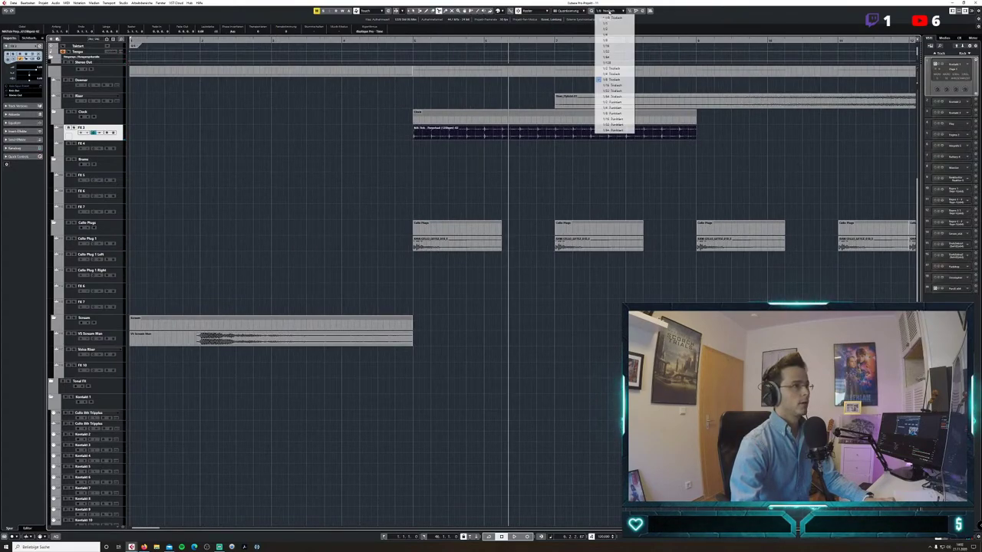
{"action": "left_click", "coordinate": [612, 24]}
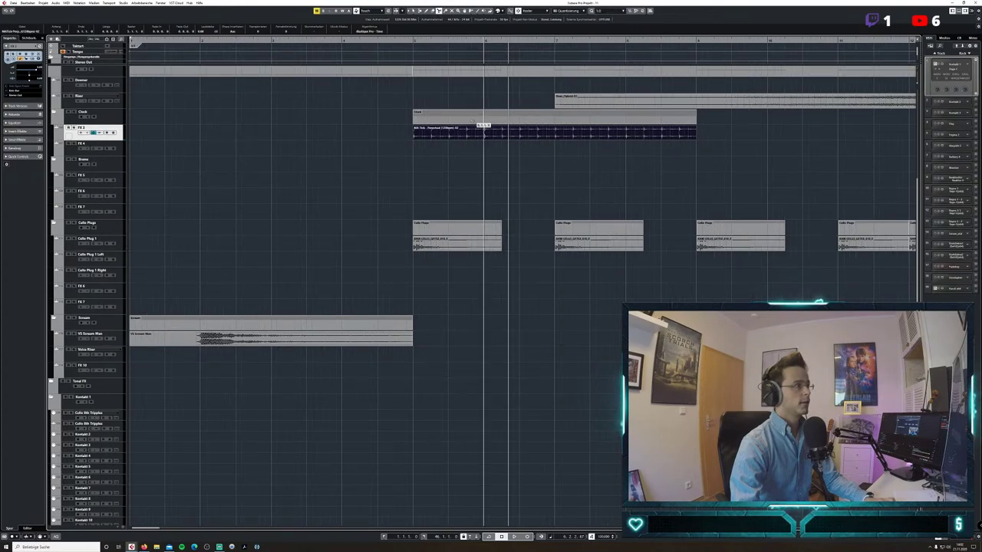
{"action": "left_click", "coordinate": [610, 11]}
{"action": "left_click", "coordinate": [614, 34]}
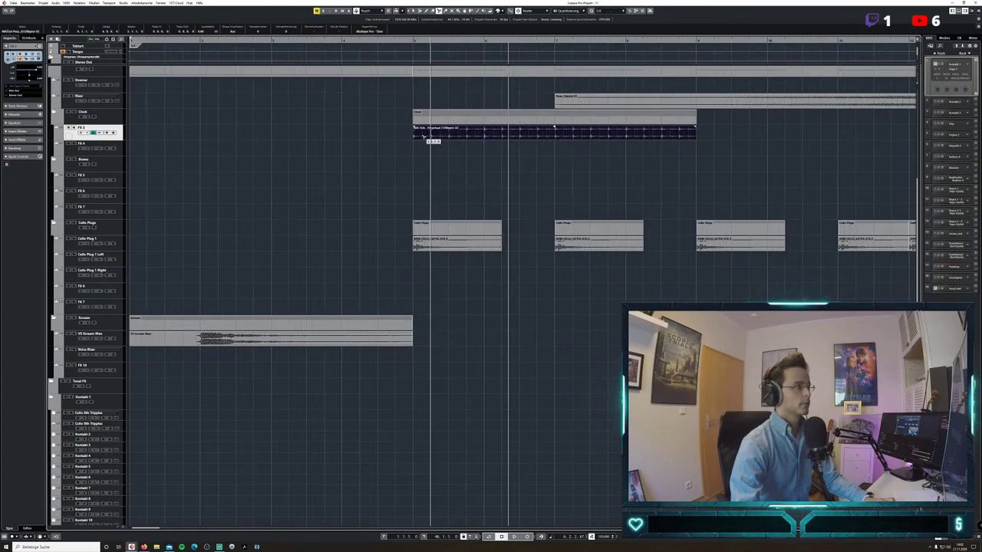
{"action": "left_click", "coordinate": [611, 11]}
{"action": "left_click", "coordinate": [613, 40]}
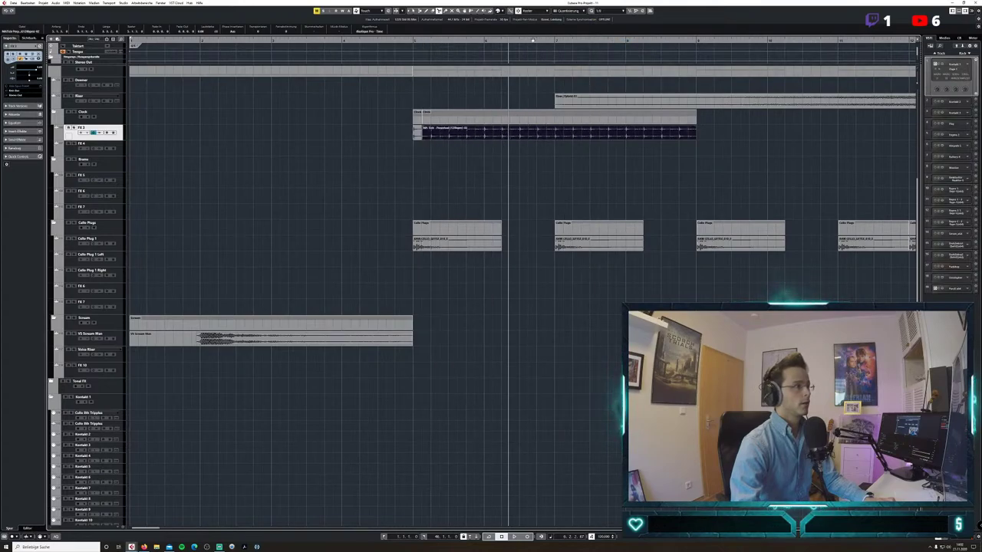
Cut the clock loop down to a one-eighth tick at bar 5 and a two-eighth snippet three eighths in, and play the result.
{"action": "left_click", "coordinate": [449, 40]}
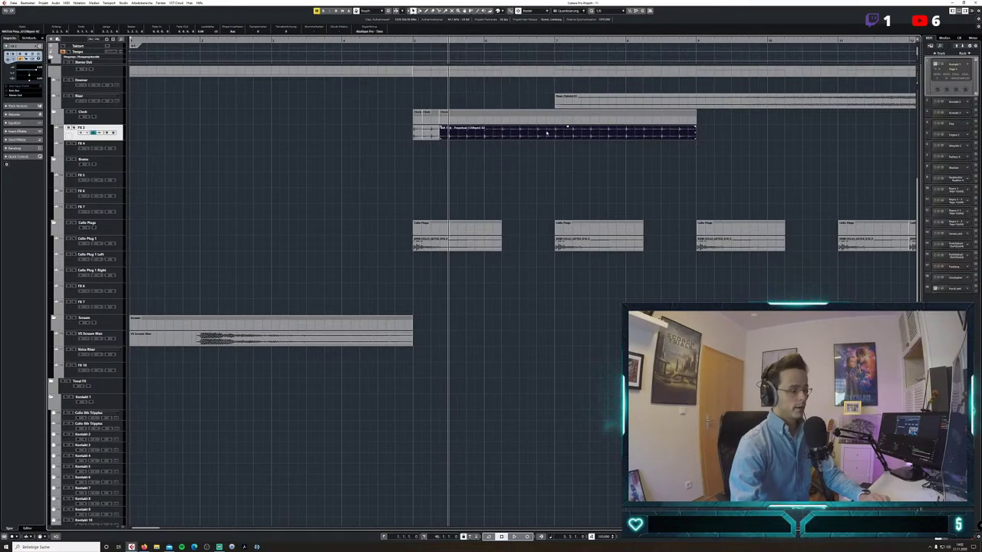
{"action": "key", "text": "Delete"}
{"action": "left_click", "coordinate": [439, 137]}
{"action": "left_click_drag", "start_coordinate": [432, 132], "coordinate": [451, 132]}
{"action": "left_click", "coordinate": [404, 40]}
{"action": "key", "text": "space"}
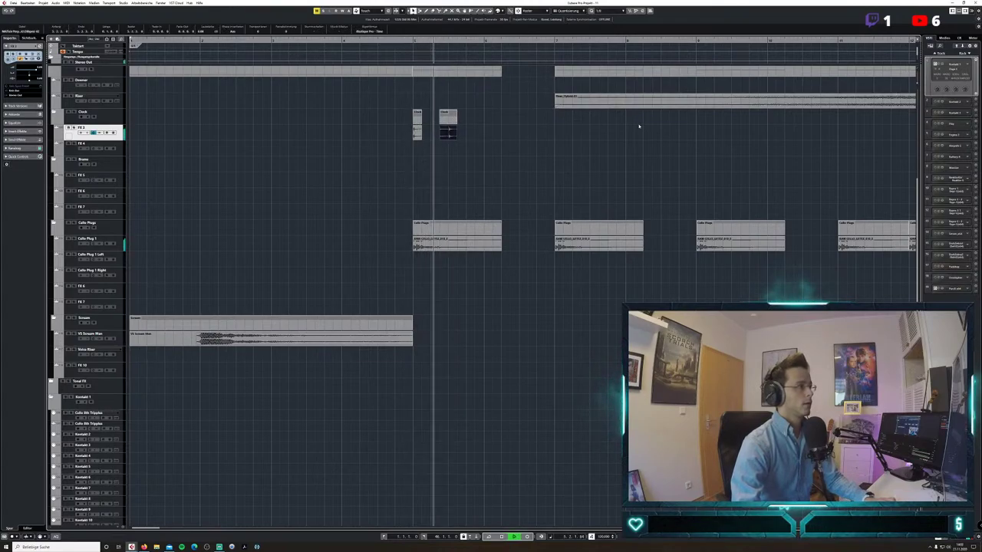
{"action": "key", "text": "space"}
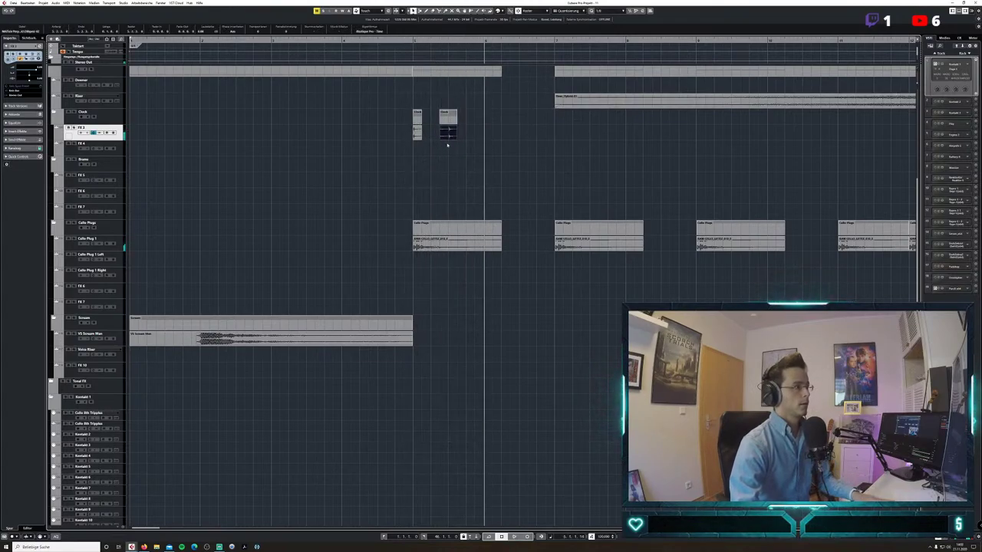
Copy both clock tick snippets from bar 5 to bar 6 on FX 3.
{"action": "left_click_drag", "start_coordinate": [488, 137], "coordinate": [489, 137]}
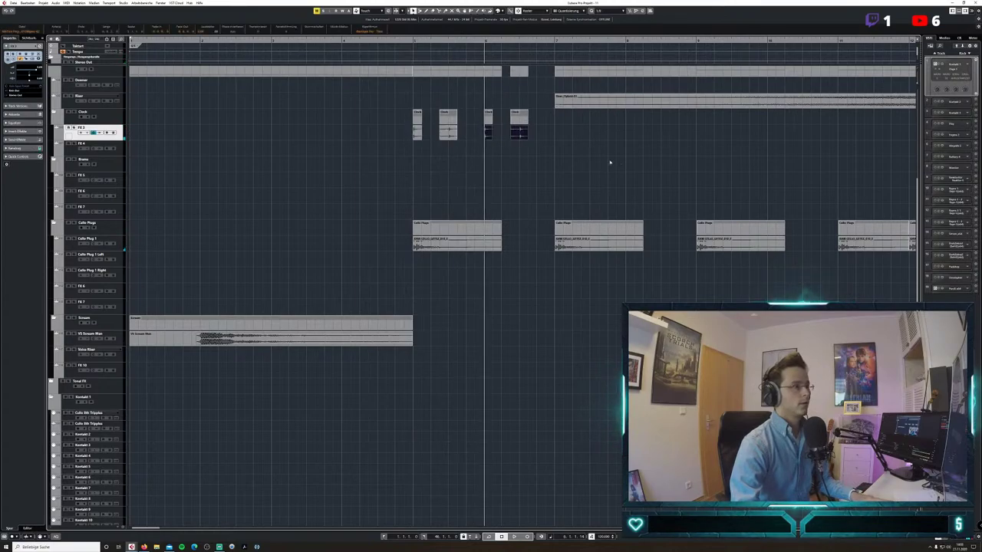
{"action": "key", "text": "g"}
{"action": "key", "text": "g"}
{"action": "key", "text": "g"}
{"action": "key", "text": "g"}
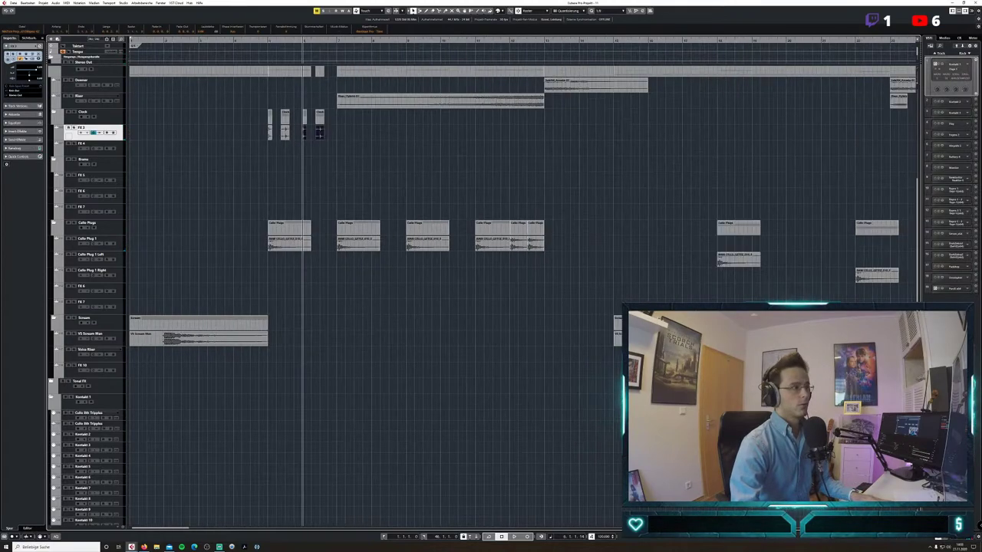
Repeat the bar 5–6 clock tick snippets on FX 3 through bar 12 and play the pattern from bar 5.
{"action": "left_click_drag", "start_coordinate": [389, 159], "coordinate": [300, 145]}
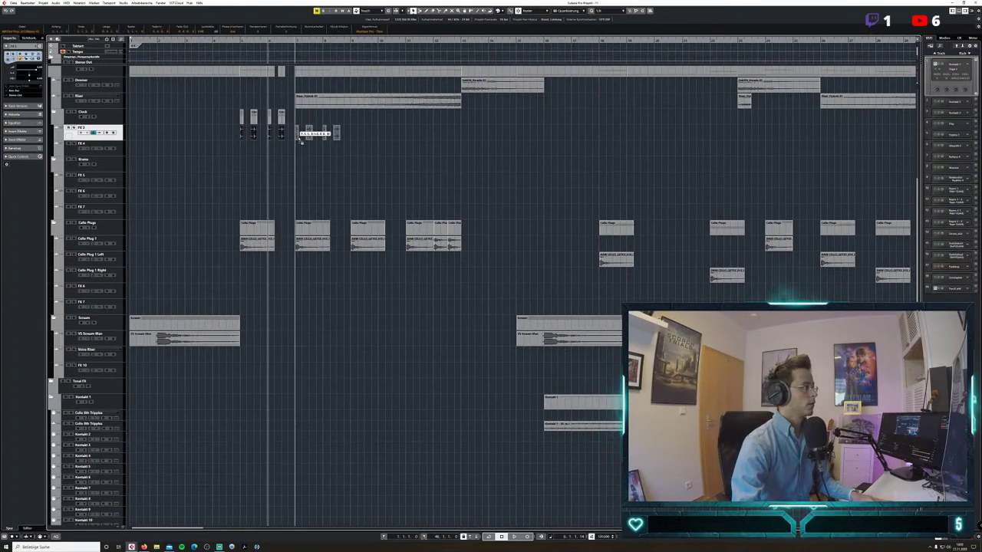
{"action": "left_click", "coordinate": [240, 51]}
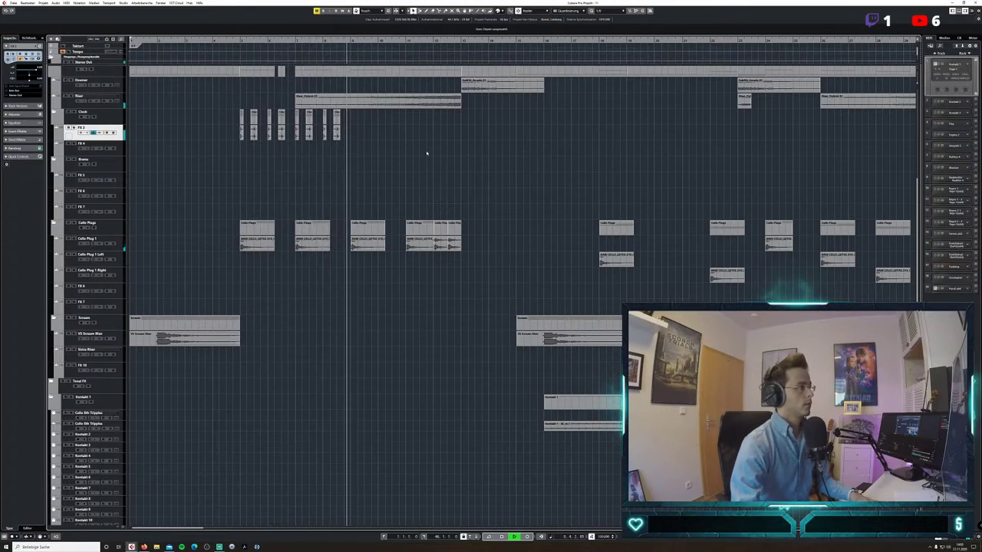
{"action": "left_click_drag", "start_coordinate": [419, 157], "coordinate": [361, 137]}
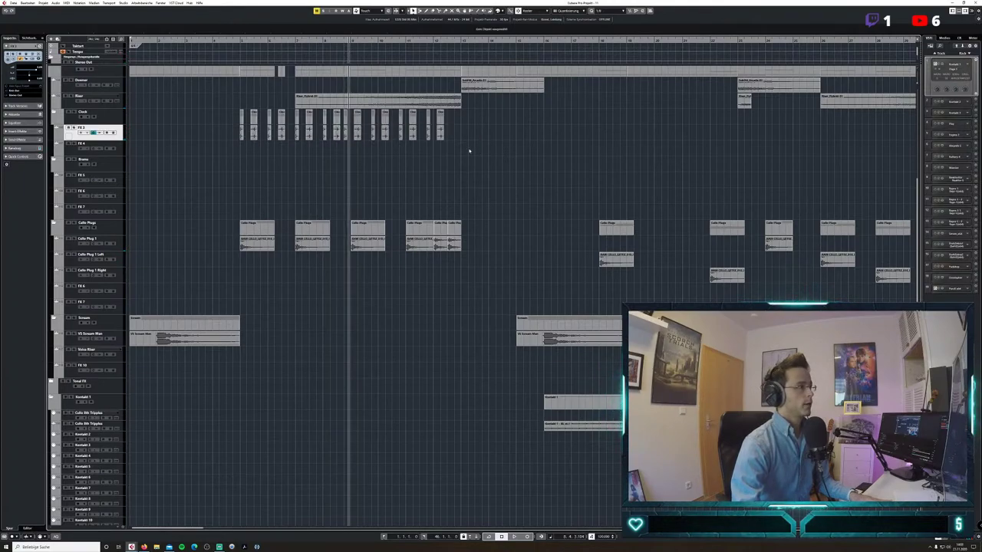
{"action": "left_click_drag", "start_coordinate": [427, 137], "coordinate": [449, 139]}
{"action": "left_click", "coordinate": [425, 40]}
{"action": "key", "text": "space"}
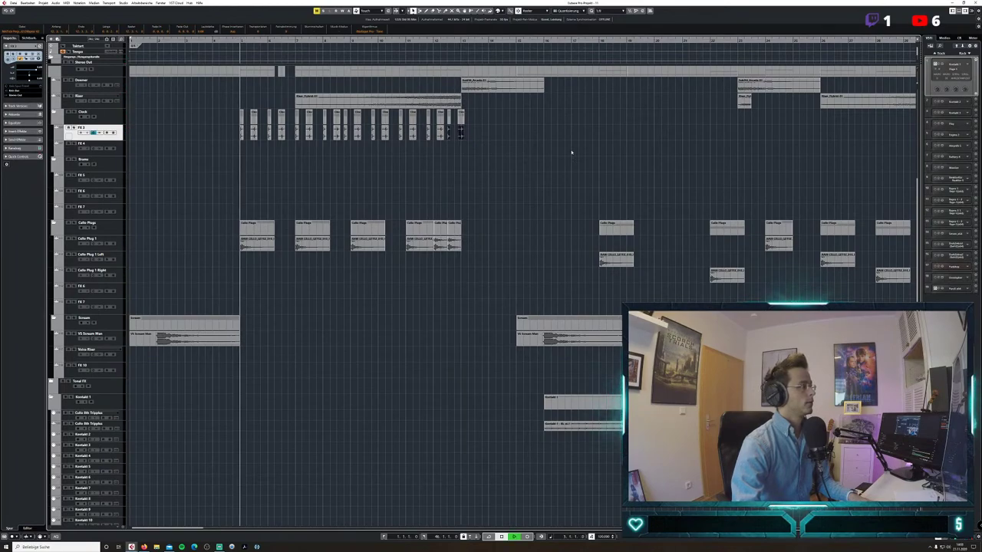
Rename the FX 3 track as Clock Half and insert ValhallaShimmer as its first effect.
{"action": "type", "text": "Clock Half"}
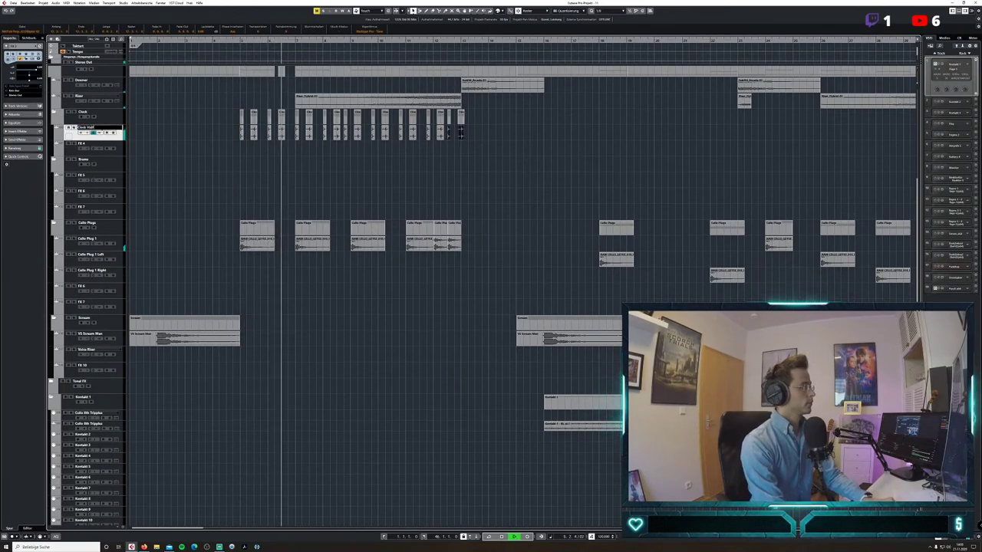
{"action": "key", "text": "Return"}
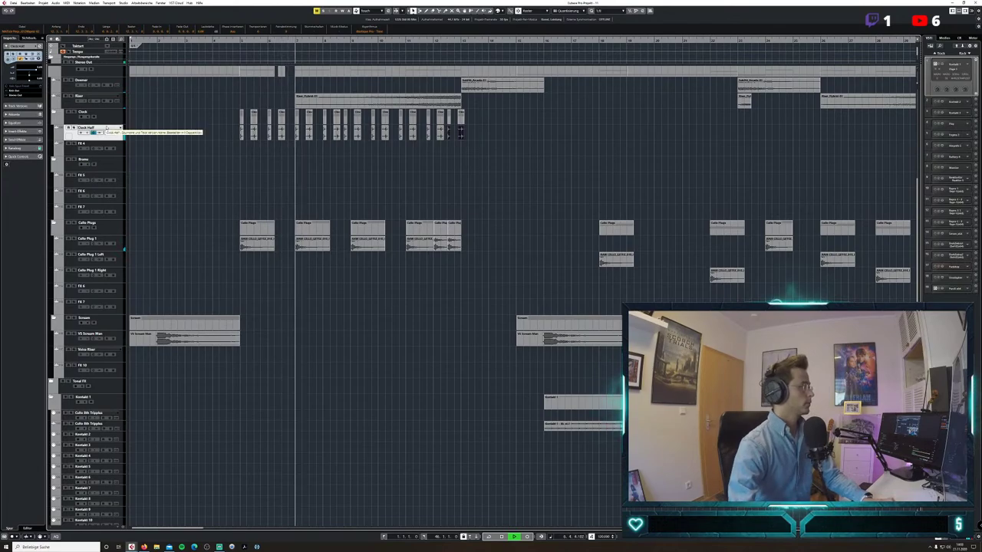
{"action": "left_click", "coordinate": [93, 132]}
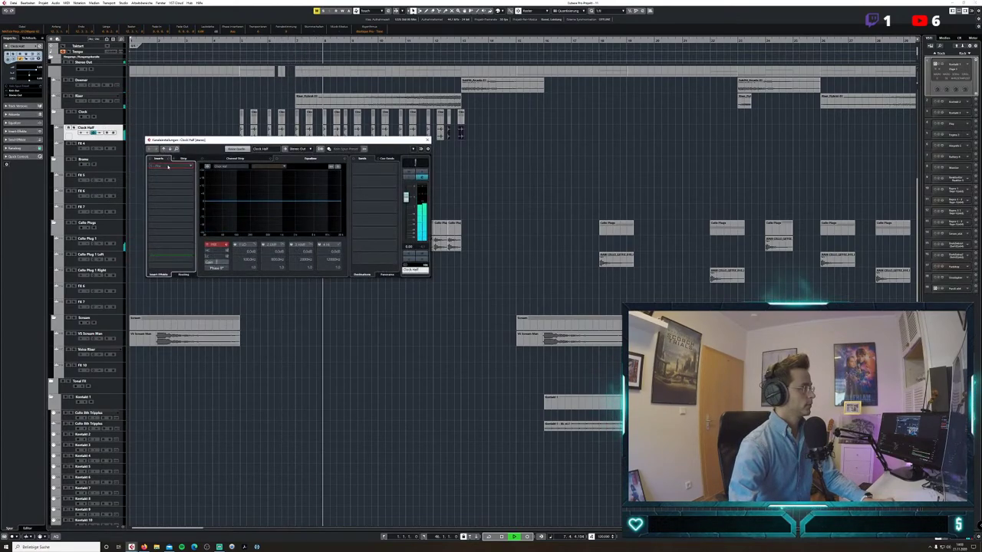
{"action": "left_click", "coordinate": [167, 166]}
{"action": "left_click", "coordinate": [162, 182]}
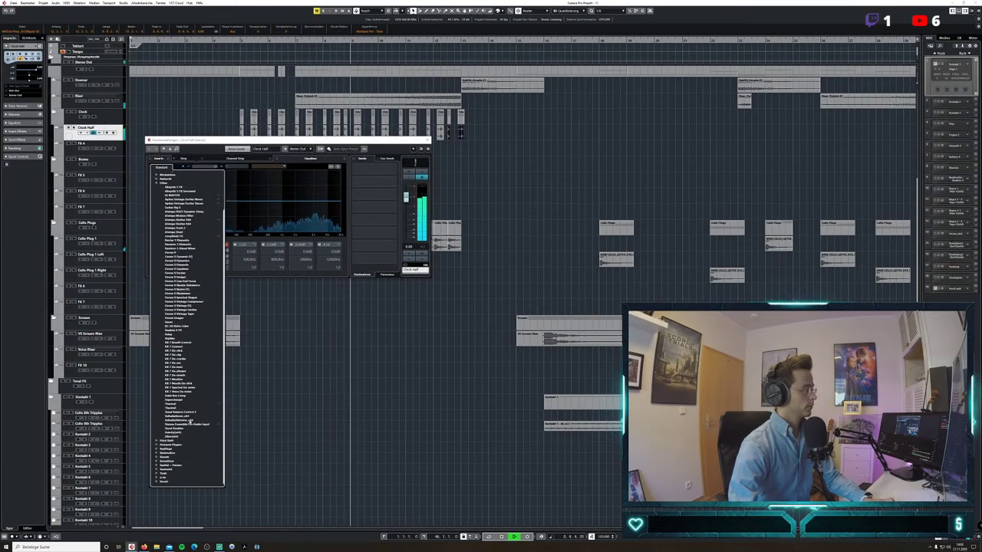
{"action": "left_click", "coordinate": [192, 419]}
{"action": "key", "text": "space"}
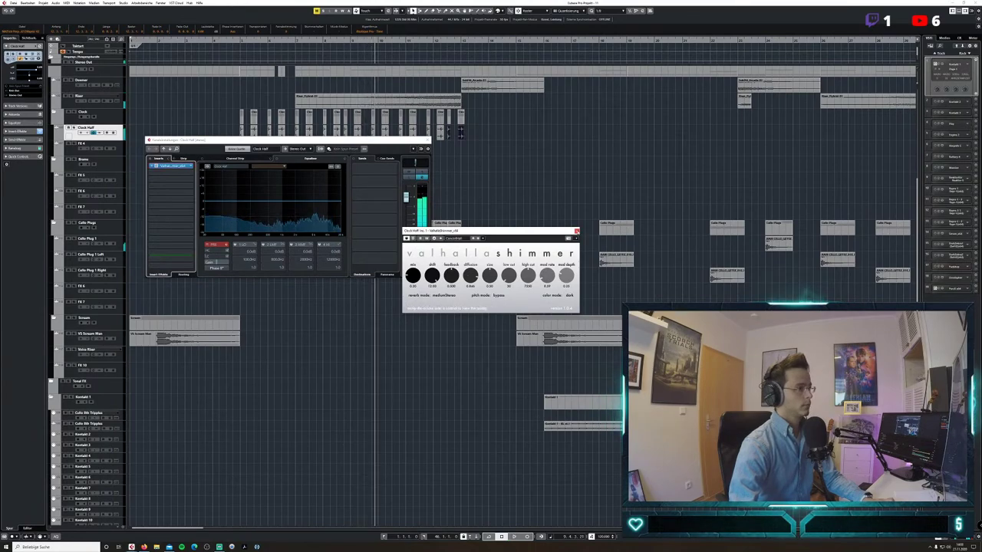
{"action": "left_click", "coordinate": [576, 231]}
{"action": "left_click", "coordinate": [427, 140]}
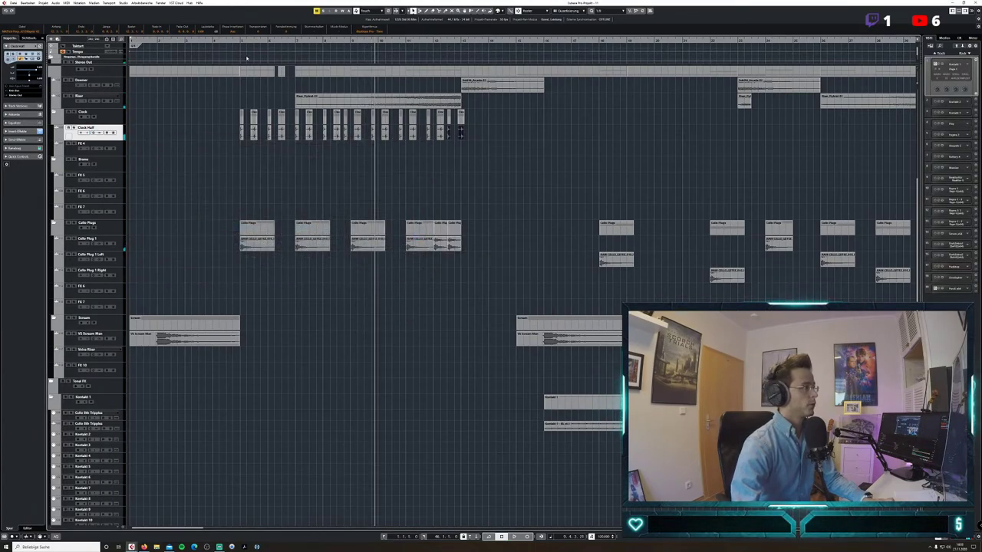
Shift the later group of Clock Half snippets so it starts exactly at bar 9, and play from bar 5.
{"action": "key", "text": "space"}
{"action": "left_click_drag", "start_coordinate": [465, 150], "coordinate": [348, 134]}
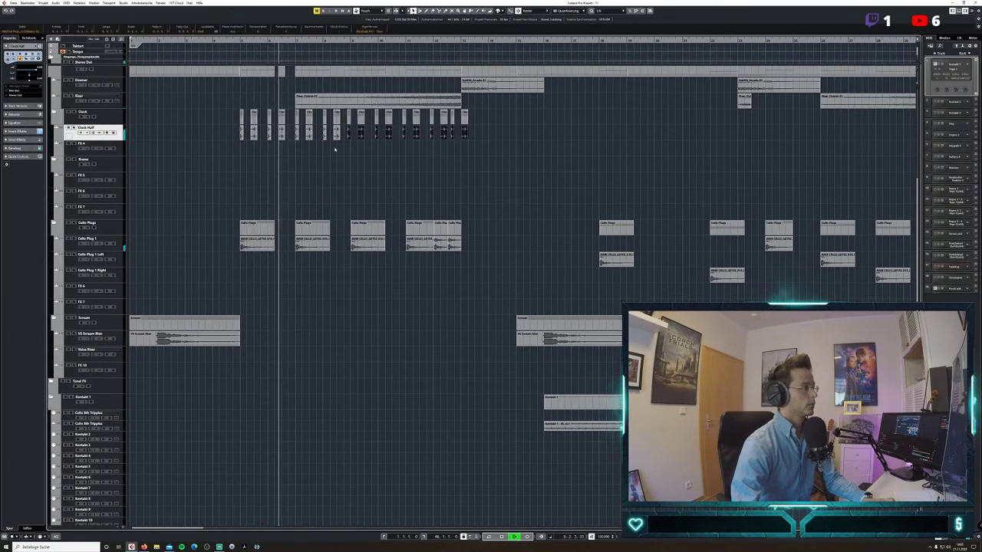
{"action": "left_click", "coordinate": [93, 132]}
{"action": "left_click", "coordinate": [166, 166]}
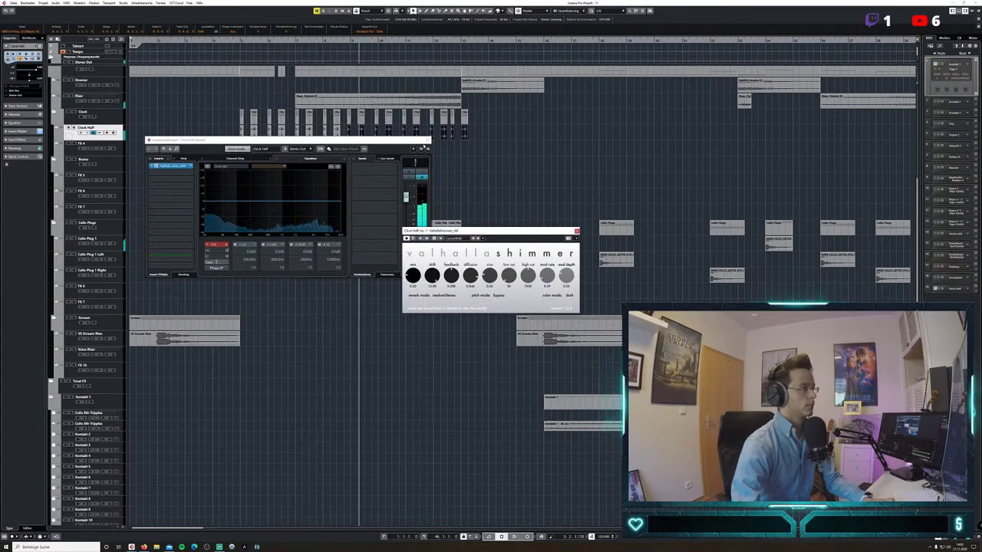
{"action": "left_click", "coordinate": [427, 139]}
{"action": "left_click_drag", "start_coordinate": [361, 144], "coordinate": [353, 135]}
{"action": "left_click", "coordinate": [241, 40]}
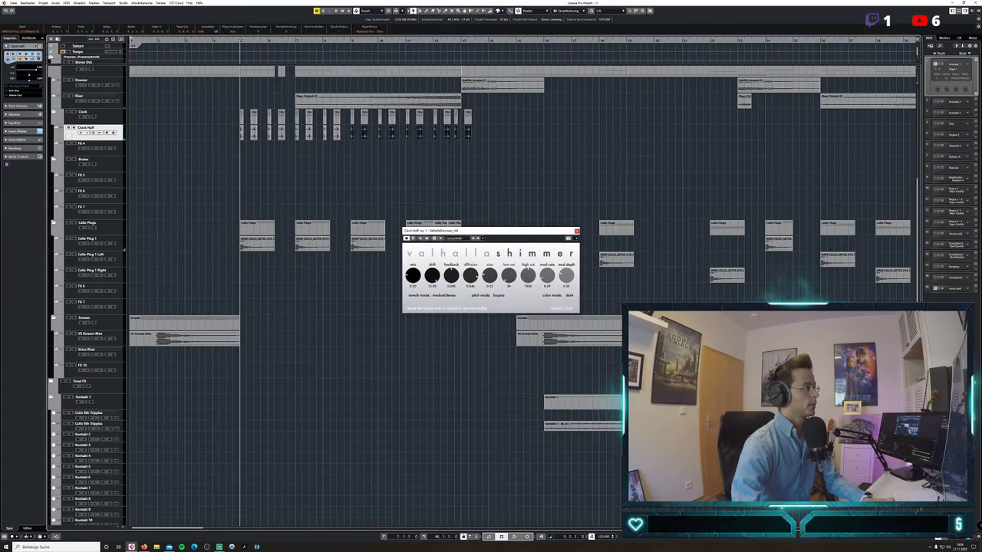
{"action": "key", "text": "space"}
{"action": "left_click", "coordinate": [576, 231]}
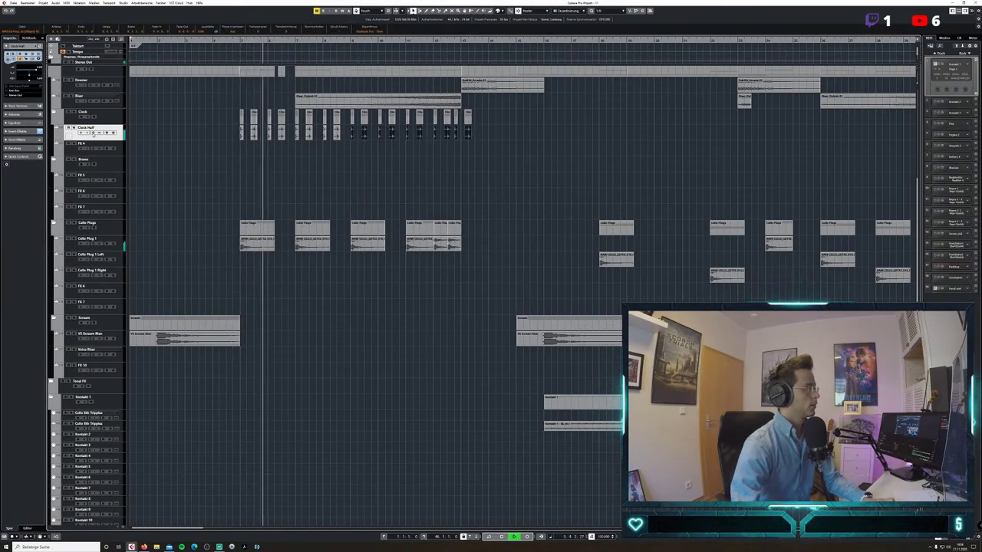
Lower the reverb mix and size in ValhallaShimmer on the Clock Half track.
{"action": "left_click", "coordinate": [93, 132]}
{"action": "left_click", "coordinate": [170, 165]}
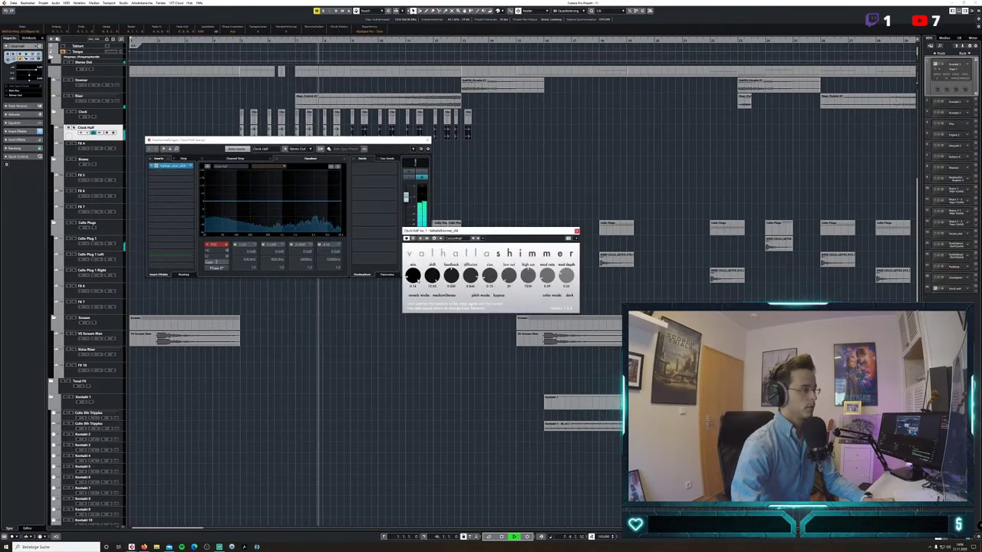
{"action": "left_click", "coordinate": [577, 231]}
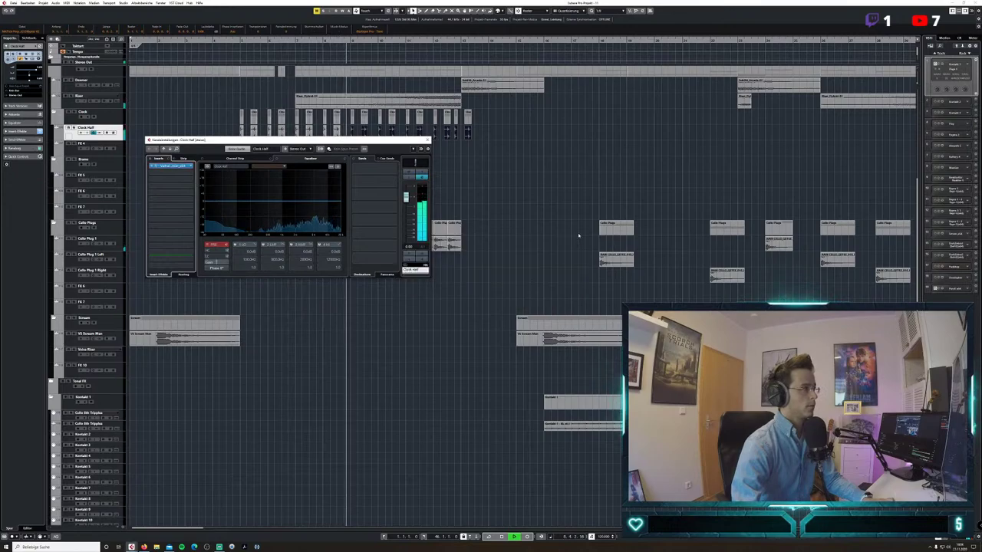
{"action": "left_click", "coordinate": [427, 140]}
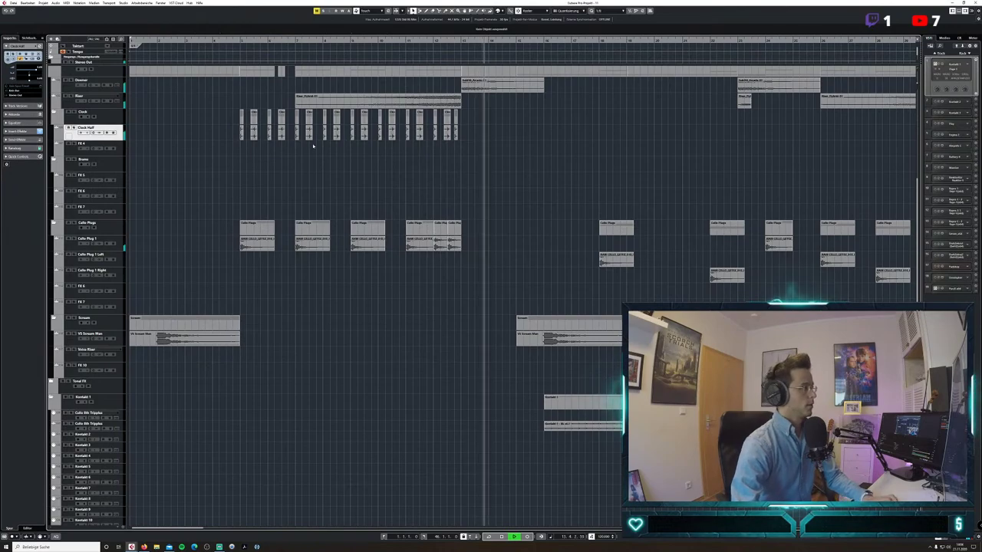
Duplicate the Clock Half track together with its tick snippets.
{"action": "left_click_drag", "start_coordinate": [241, 132], "coordinate": [244, 143]}
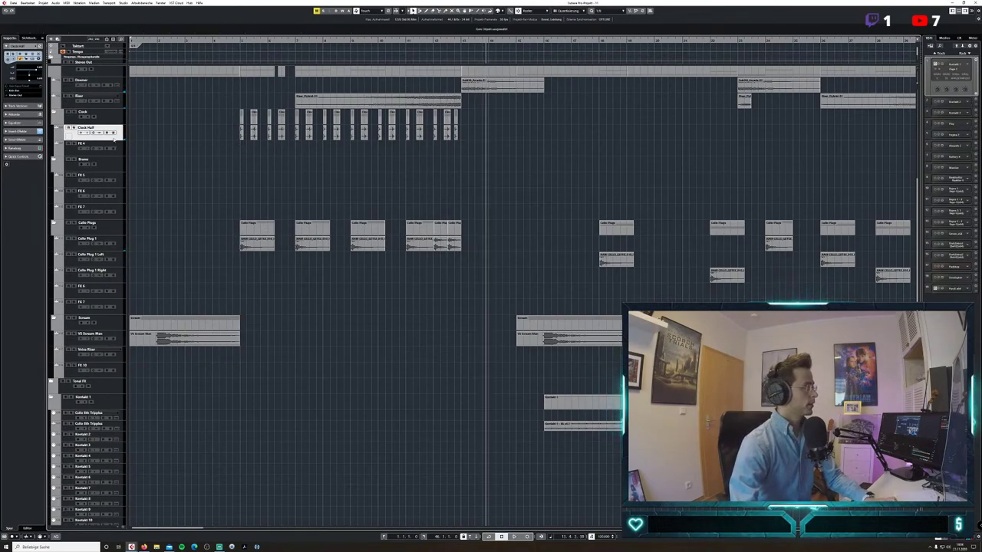
{"action": "right_click", "coordinate": [113, 136]}
{"action": "left_click", "coordinate": [138, 155]}
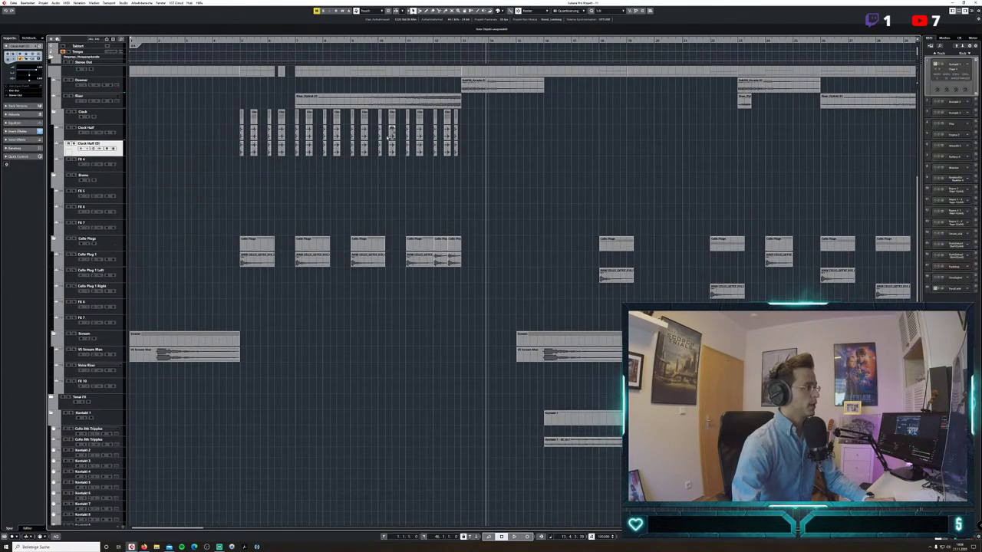
On the duplicated clock track, delete all snippets except the tick at bar 9 and extend that clip to bar 13.
{"action": "left_click", "coordinate": [352, 42]}
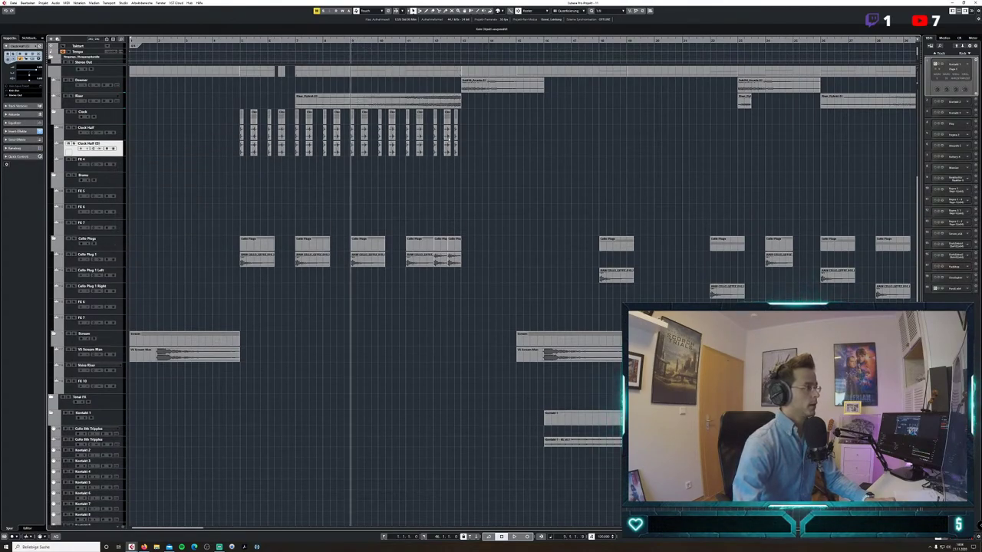
{"action": "left_click_drag", "start_coordinate": [245, 153], "coordinate": [247, 154]}
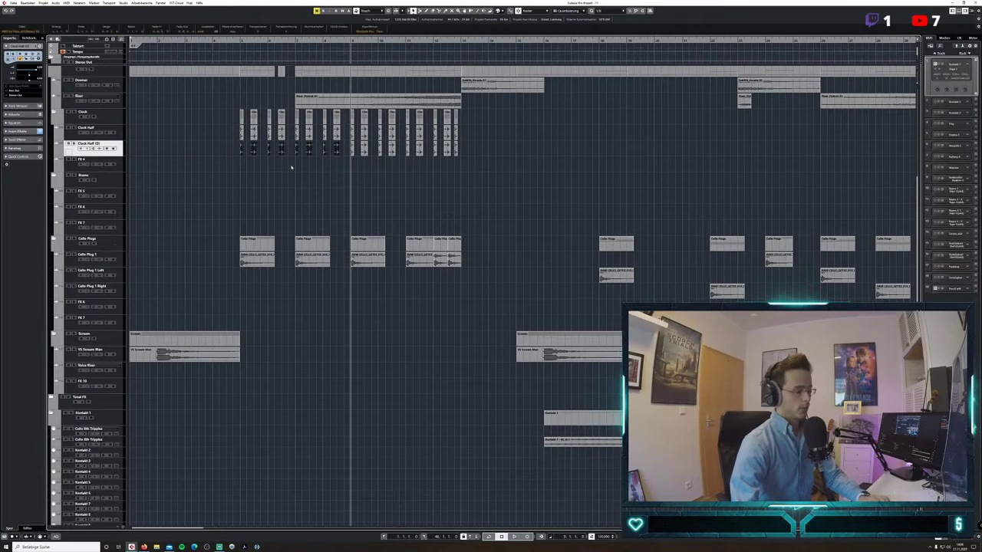
{"action": "left_click_drag", "start_coordinate": [509, 161], "coordinate": [355, 151]}
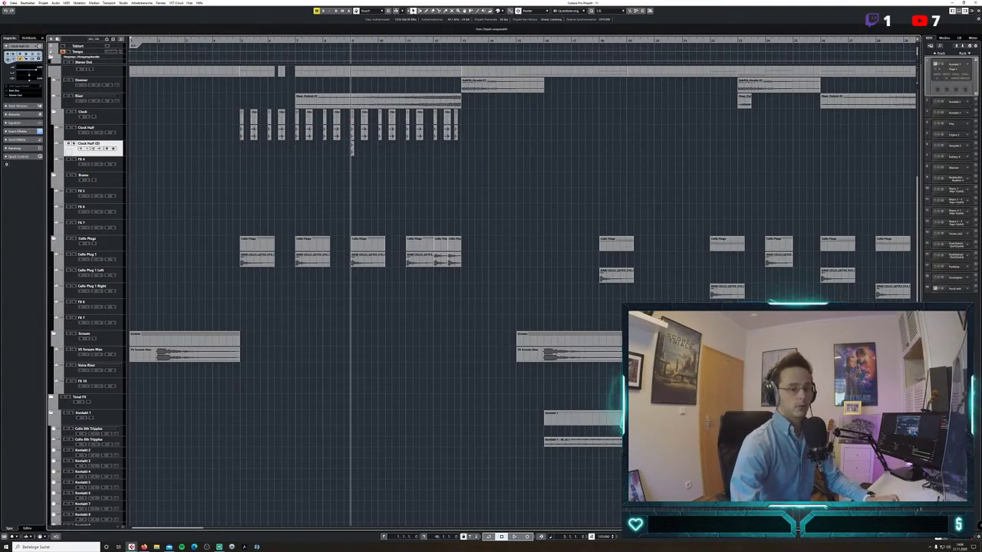
{"action": "key", "text": "h"}
{"action": "key", "text": "h"}
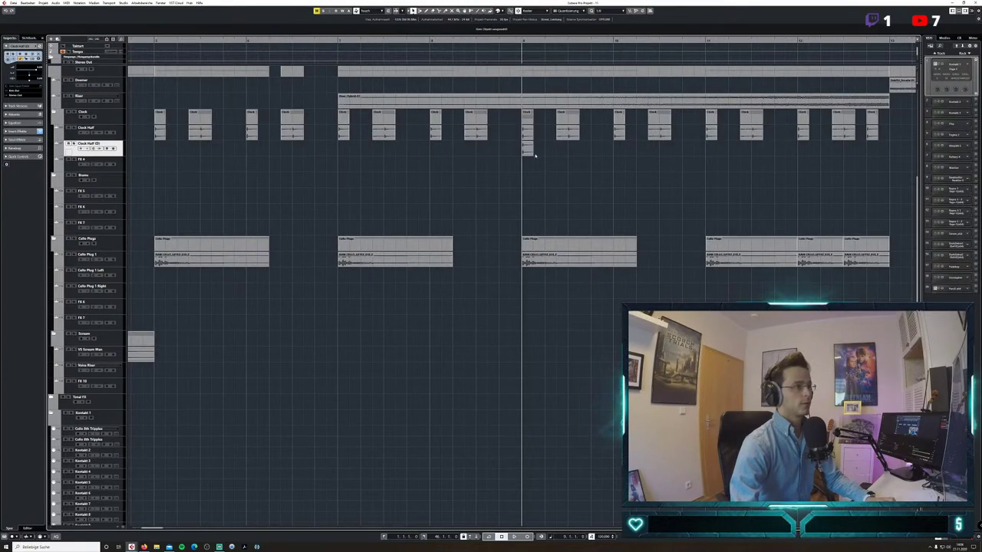
{"action": "left_click_drag", "start_coordinate": [532, 150], "coordinate": [879, 153]}
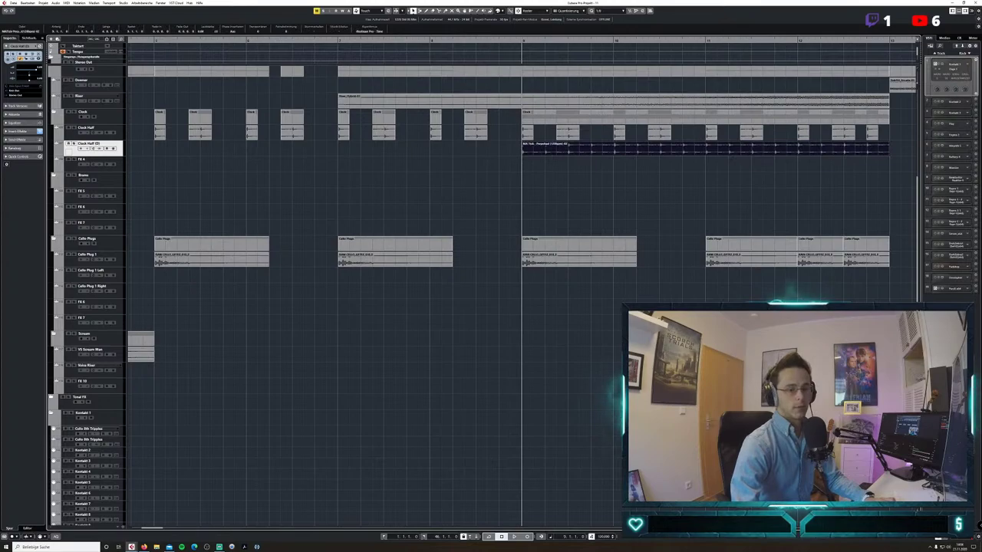
Play from bar 5 to hear the chopped ticks together with the extended clock loop.
{"action": "key", "text": "g"}
{"action": "key", "text": "g"}
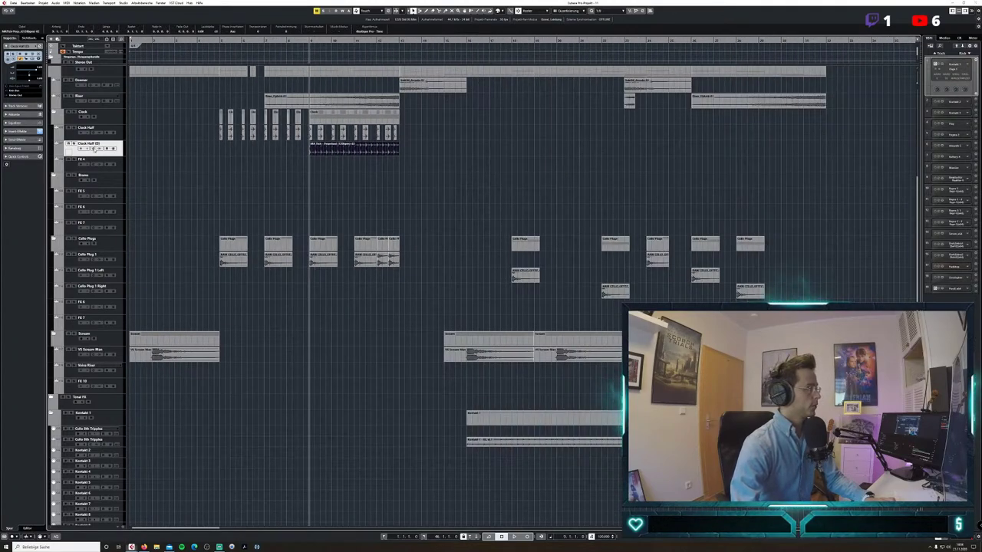
{"action": "left_click", "coordinate": [93, 149]}
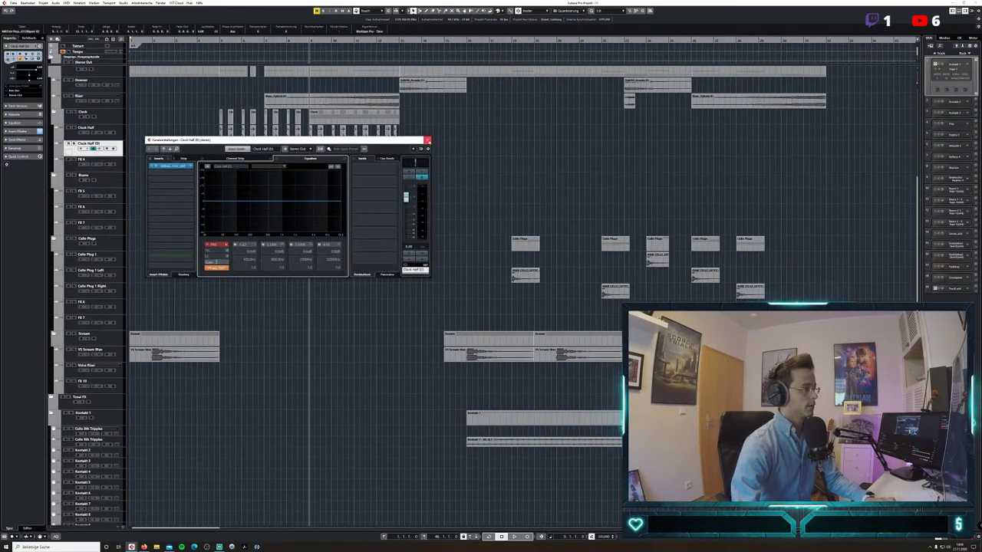
{"action": "left_click", "coordinate": [428, 140]}
{"action": "left_click", "coordinate": [220, 38]}
{"action": "key", "text": "space"}
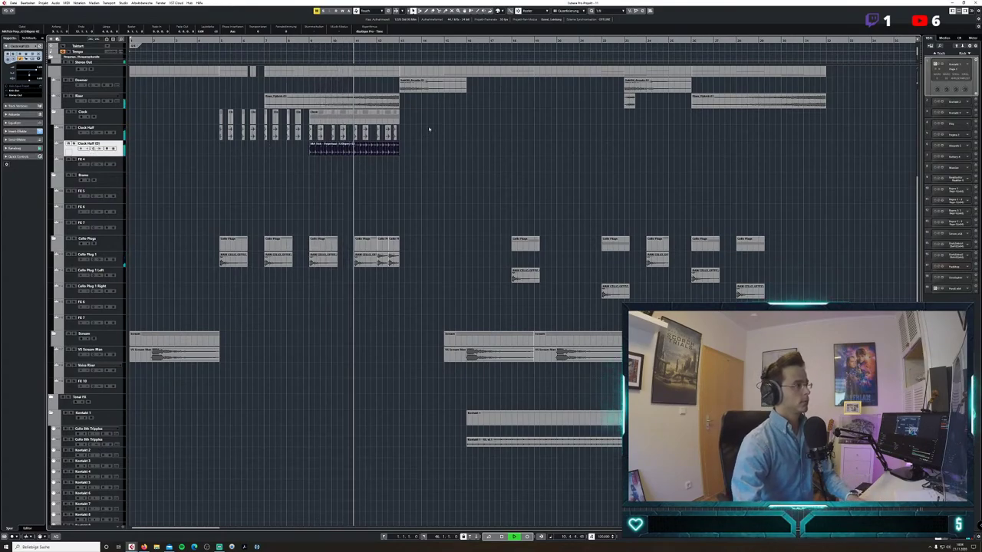
Delete the Clock Half snippets from bar 9 to bar 13 and stop playback.
{"action": "left_click_drag", "start_coordinate": [403, 134], "coordinate": [311, 139]}
{"action": "key", "text": "Delete"}
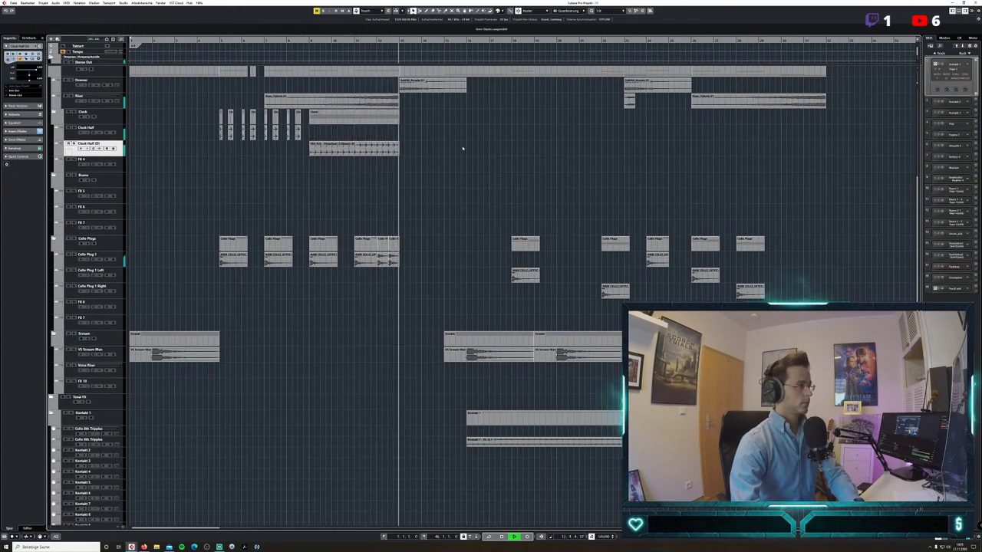
{"action": "key", "text": "space"}
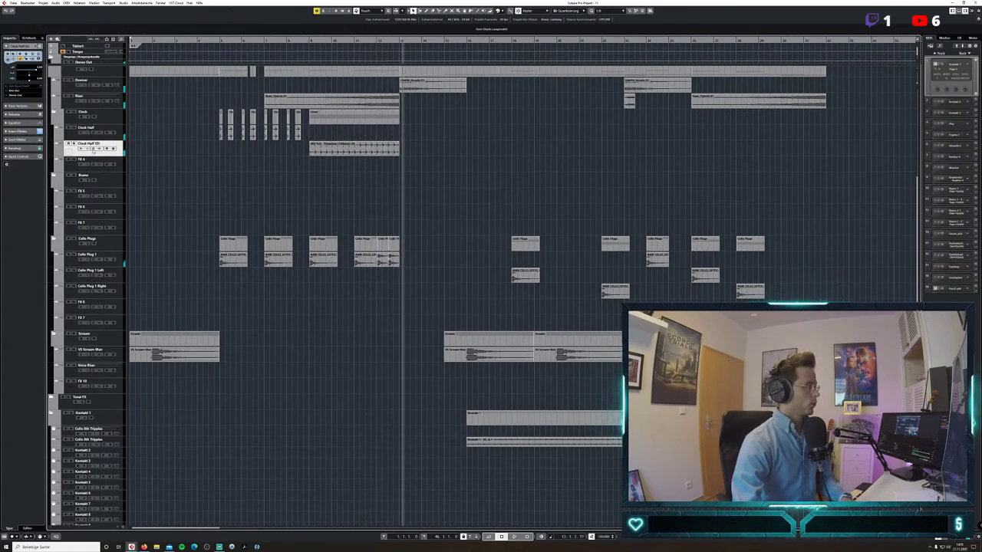
Boost the high band slightly in the duplicated clock track's channel EQ while playing from bar 5.
{"action": "left_click", "coordinate": [94, 150]}
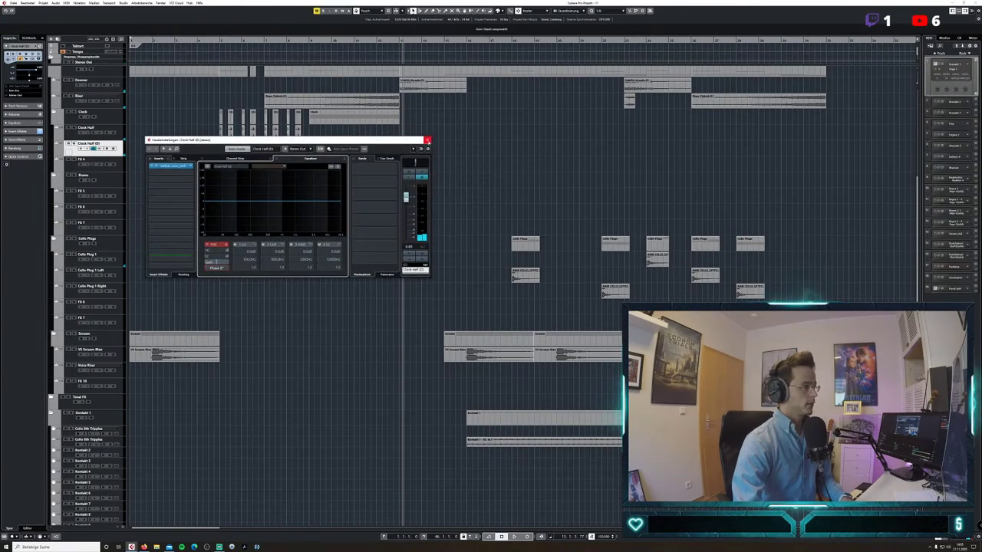
{"action": "left_click", "coordinate": [428, 140]}
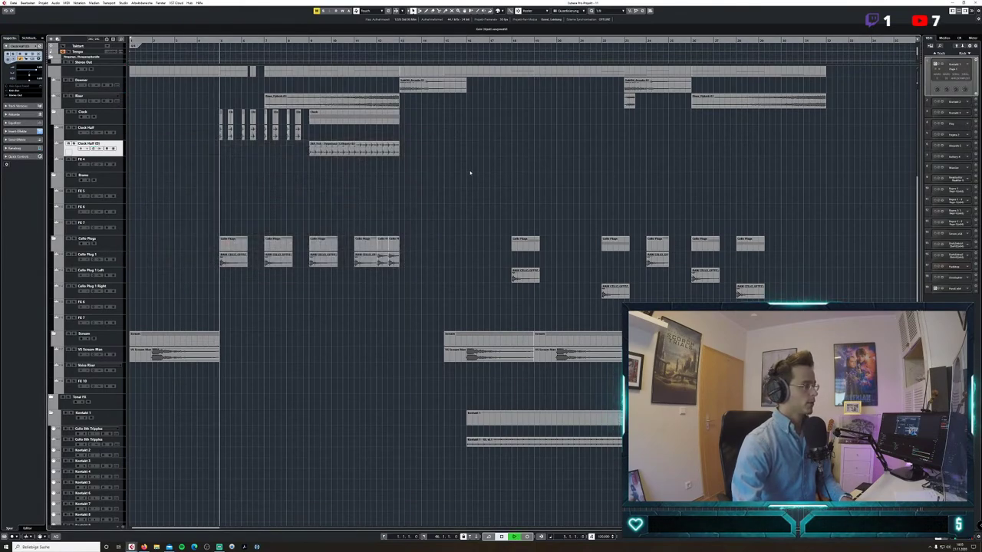
{"action": "key", "text": "space"}
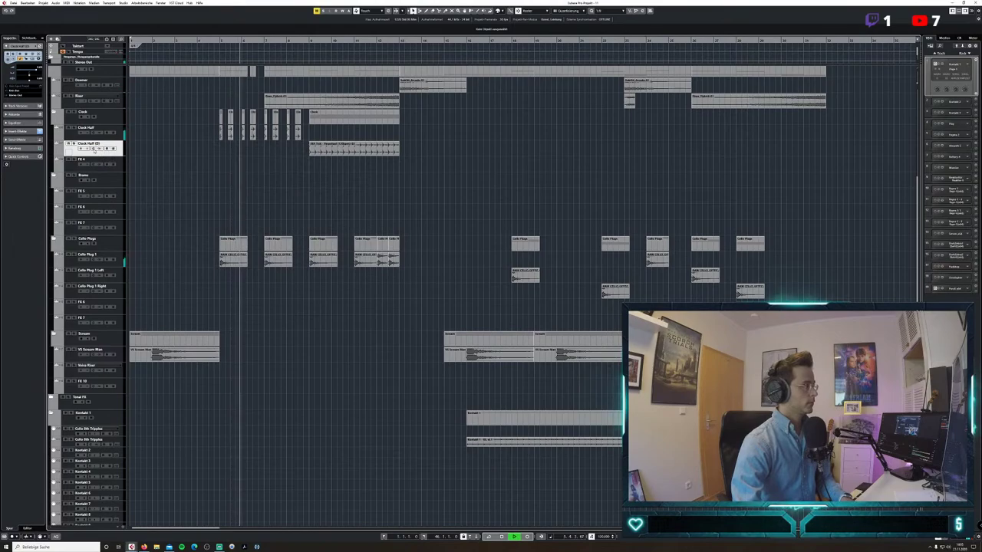
{"action": "left_click", "coordinate": [115, 153]}
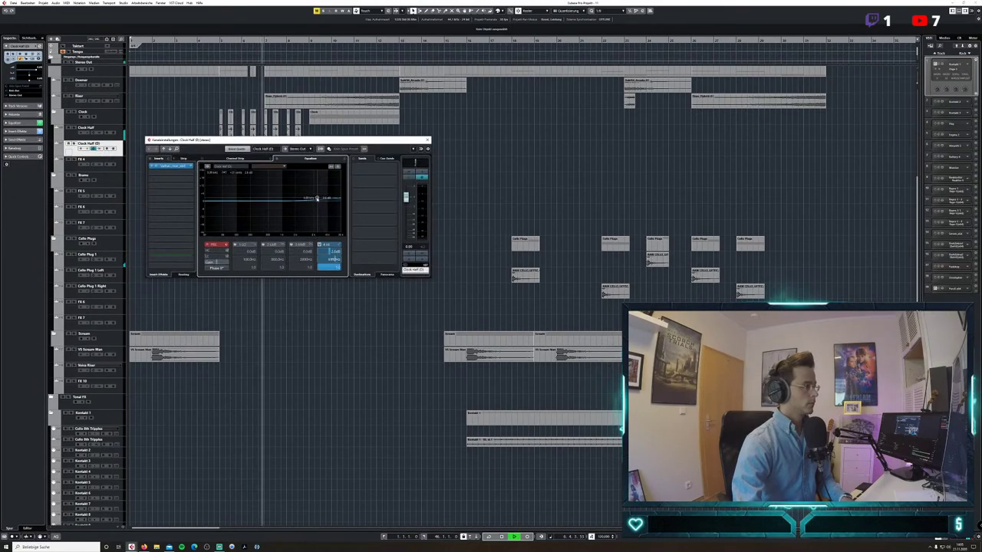
{"action": "left_click", "coordinate": [427, 140]}
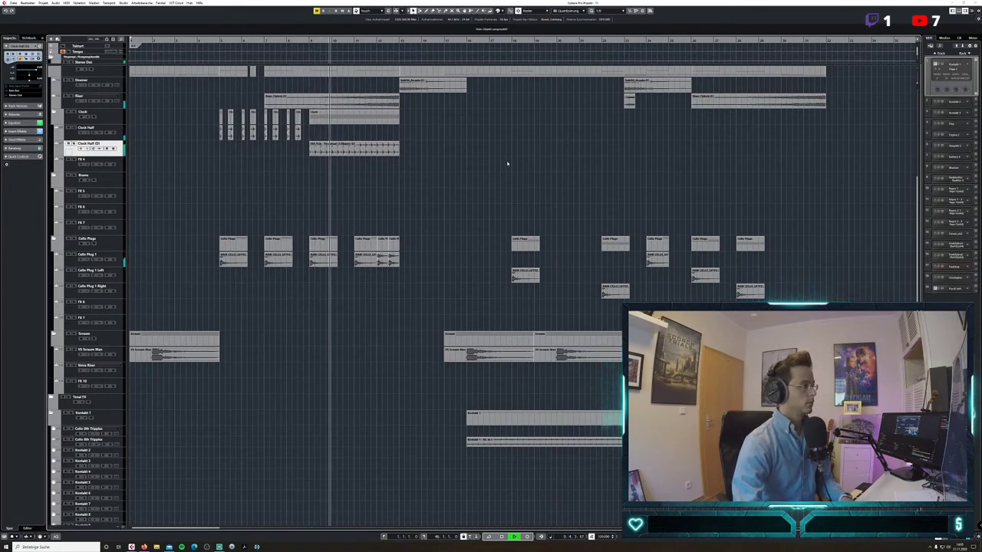
{"action": "key", "text": "space"}
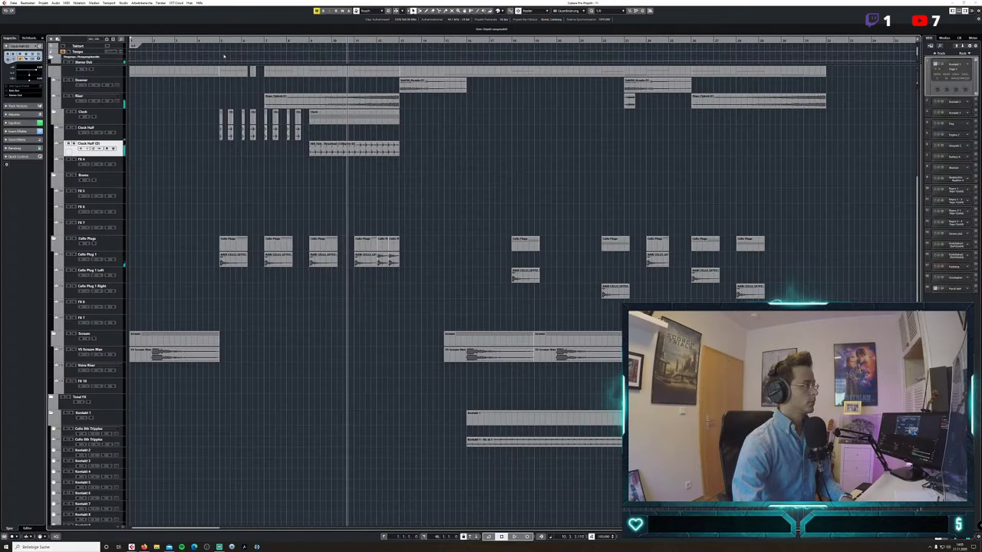
Copy the Downer clip at bar 13 to the middle of bar 8 on the same track and play from bar 5.
{"action": "left_click", "coordinate": [220, 40]}
{"action": "key", "text": "space"}
{"action": "scroll", "coordinate": [576, 185], "scroll_direction": "up", "scroll_amount": 2}
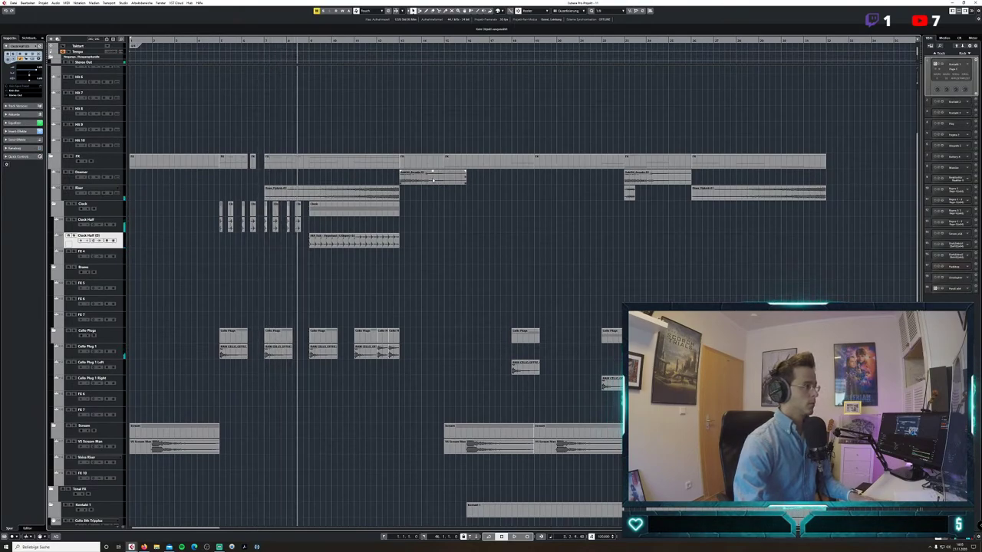
{"action": "left_click_drag", "start_coordinate": [432, 179], "coordinate": [331, 179]}
{"action": "left_click", "coordinate": [218, 45]}
{"action": "key", "text": "space"}
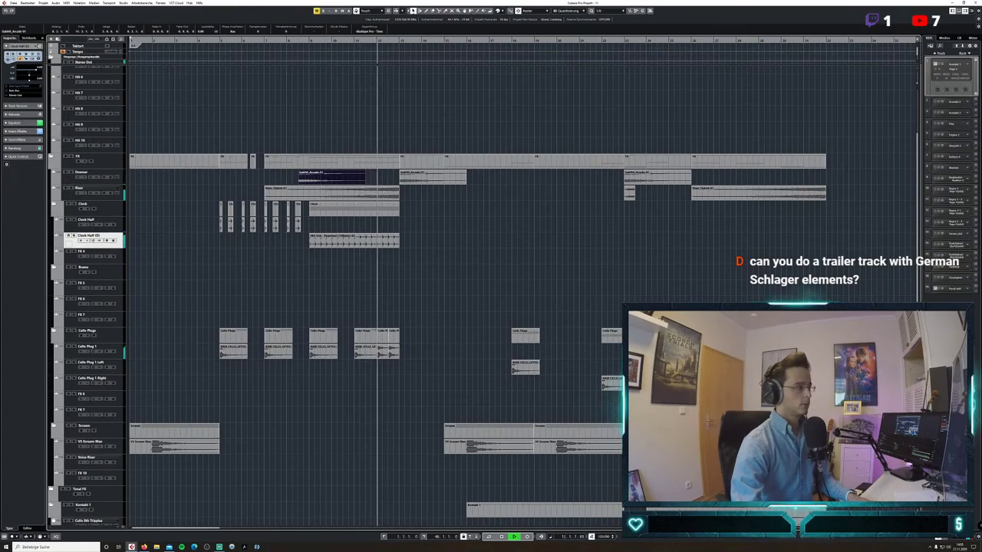
Listen on through the section after bar 13 with the Cello 8th Tripples track selected, then stop playback.
{"action": "scroll", "coordinate": [522, 292], "scroll_direction": "down", "scroll_amount": 3}
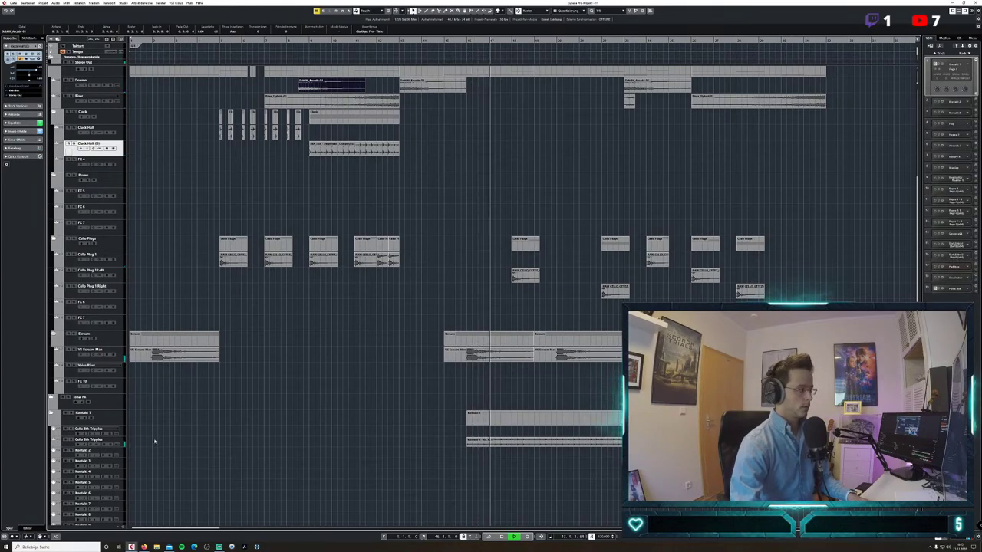
{"action": "left_click", "coordinate": [116, 442]}
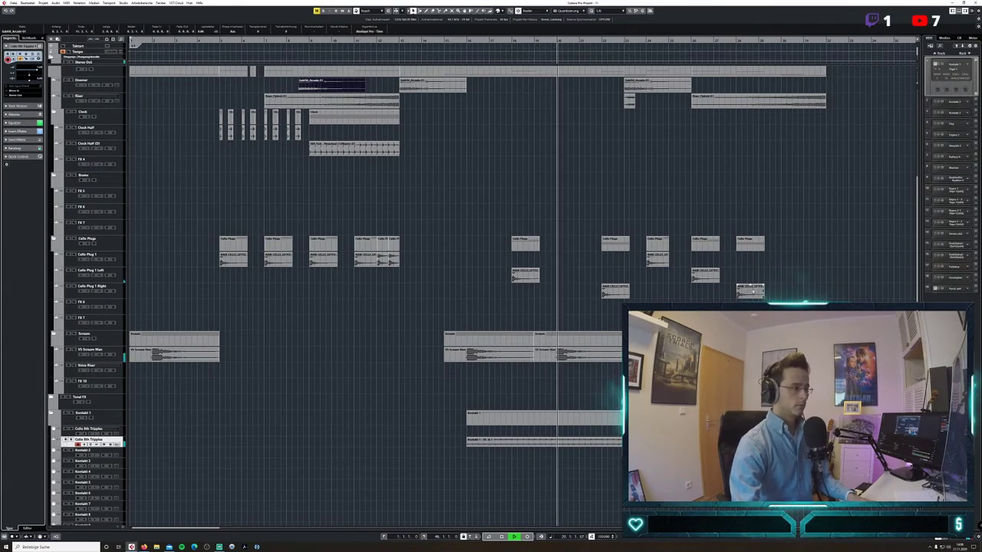
{"action": "left_click_drag", "start_coordinate": [222, 531], "coordinate": [226, 529]}
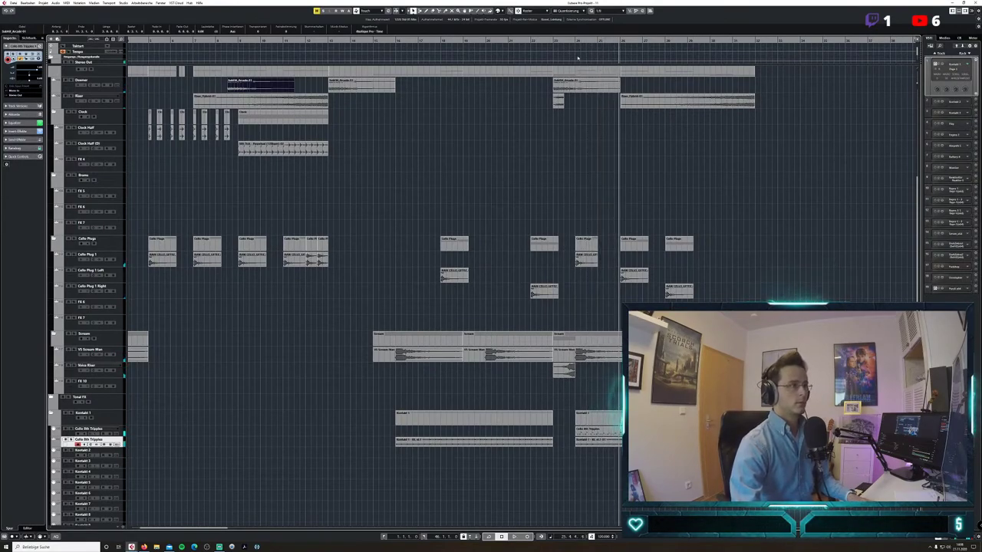
{"action": "key", "text": "space"}
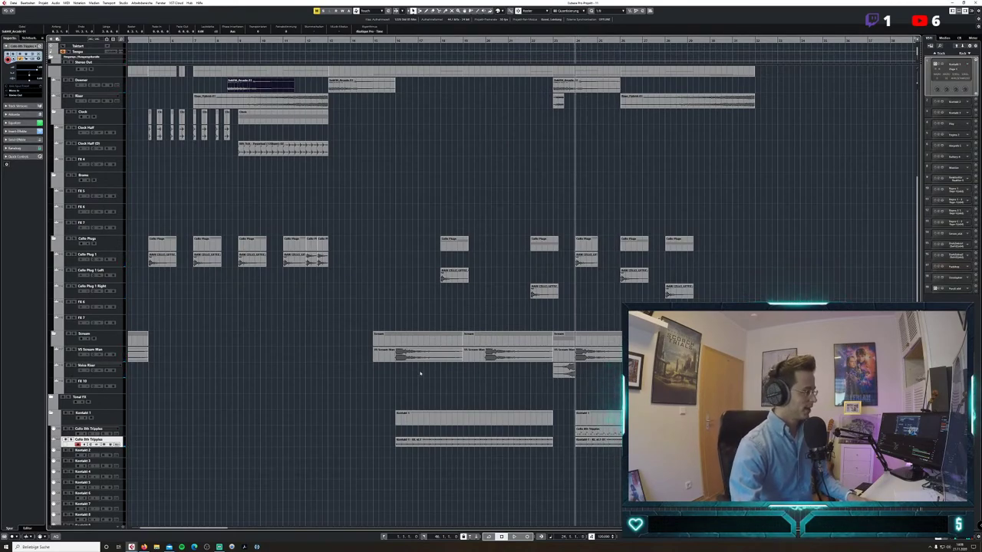
{"action": "left_click", "coordinate": [123, 391]}
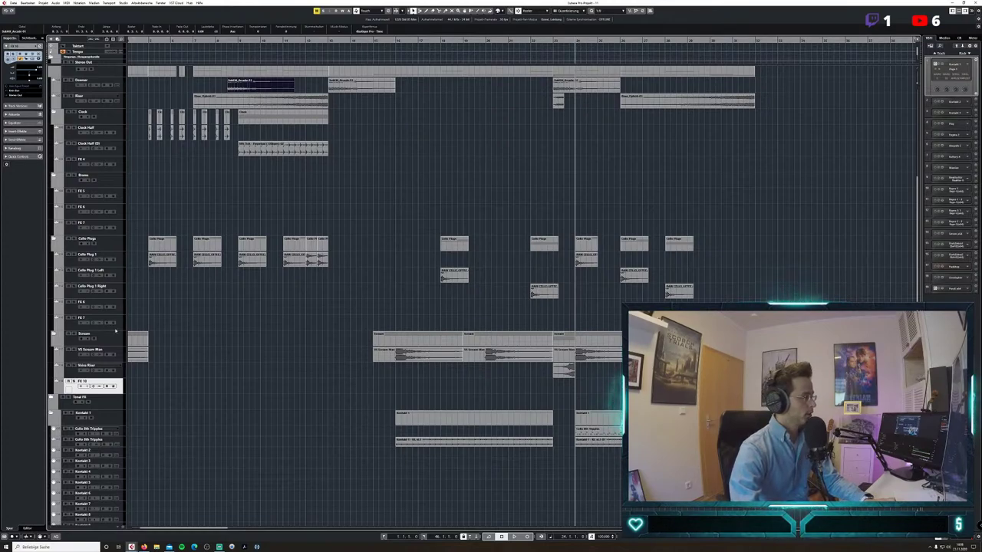
{"action": "left_click", "coordinate": [111, 323]}
{"action": "left_click", "coordinate": [11, 3]}
{"action": "mouse_move", "coordinate": [34, 77]}
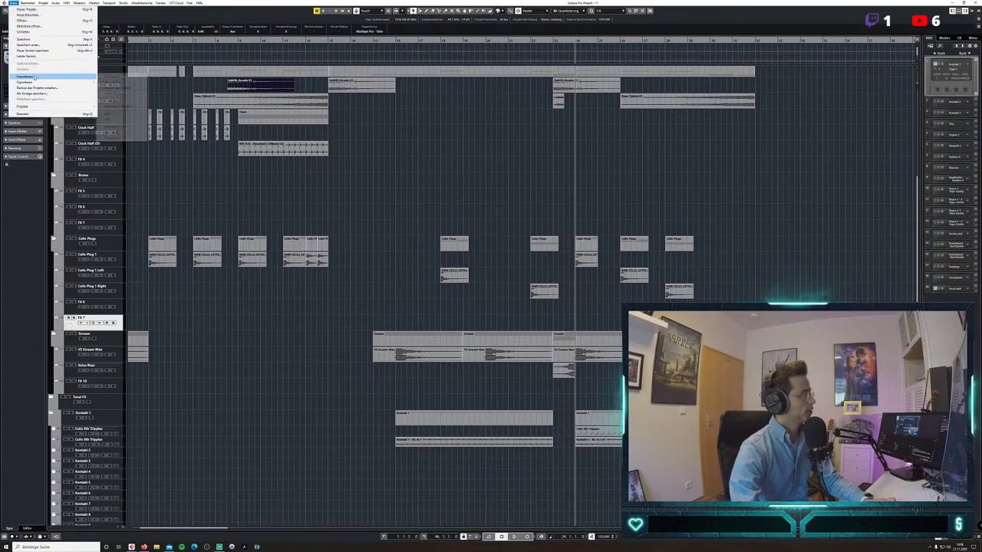
{"action": "left_click", "coordinate": [115, 77]}
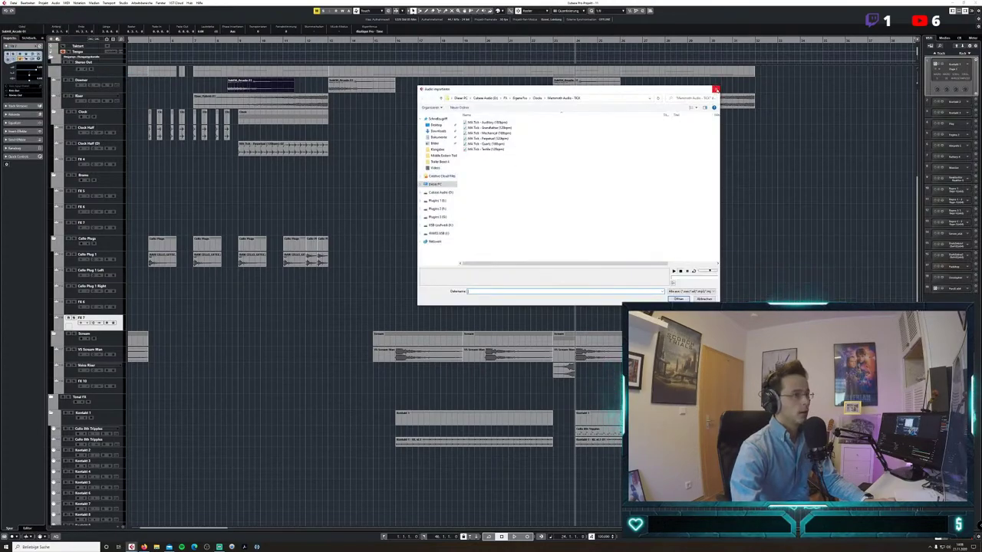
{"action": "key", "text": "Escape"}
Render the Cello 8th Tripples MIDI clip at bar 24 in place with the current settings.
{"action": "scroll", "coordinate": [521, 292], "scroll_direction": "down", "scroll_amount": 3}
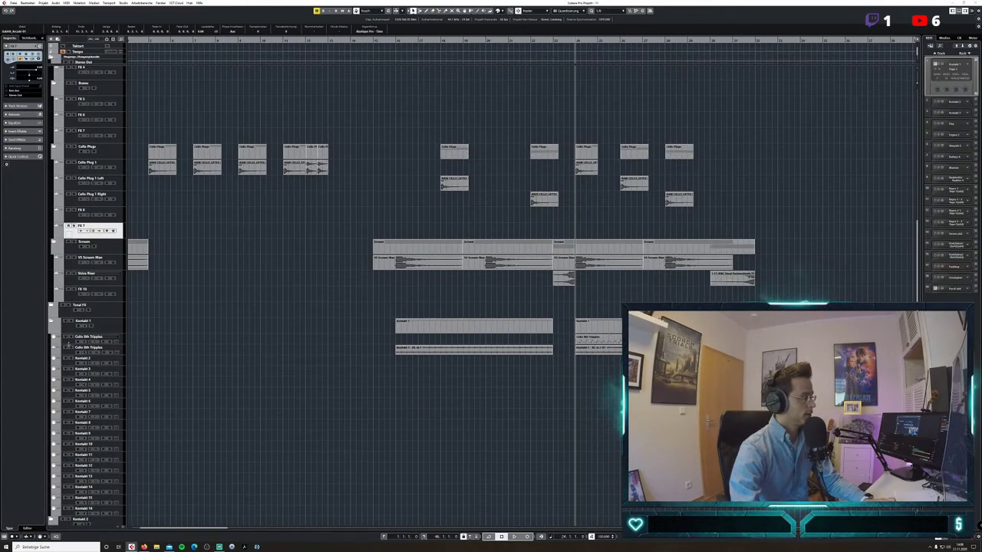
{"action": "left_click", "coordinate": [591, 341]}
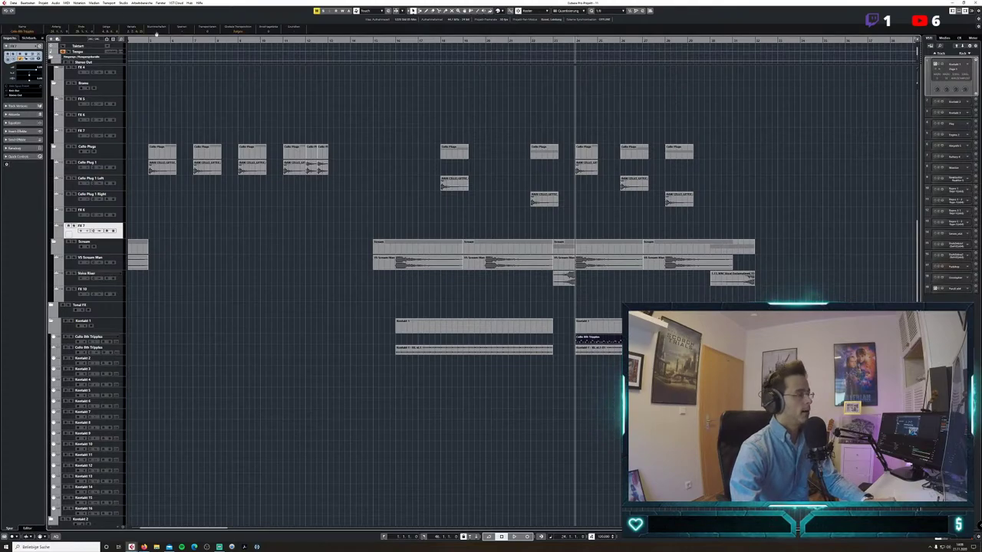
{"action": "left_click", "coordinate": [31, 3]}
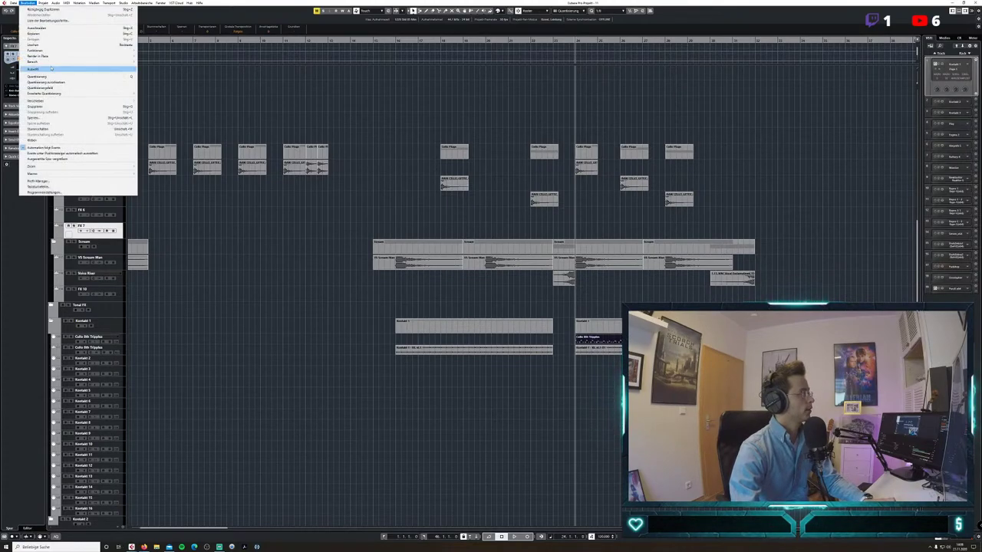
{"action": "mouse_move", "coordinate": [77, 56]}
{"action": "left_click", "coordinate": [169, 56]}
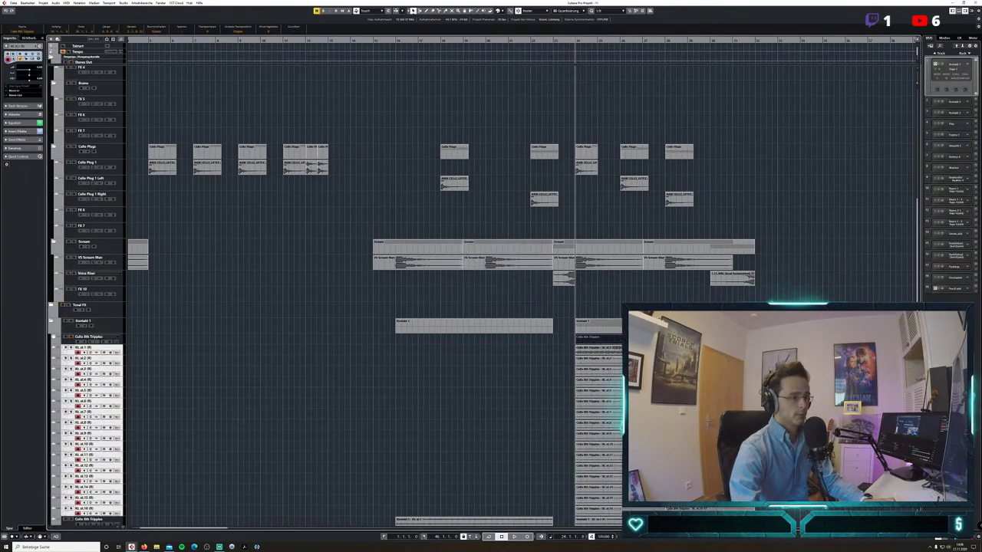
Remove all the newly rendered audio tracks except the first one.
{"action": "left_click", "coordinate": [68, 351], "text": "ctrl"}
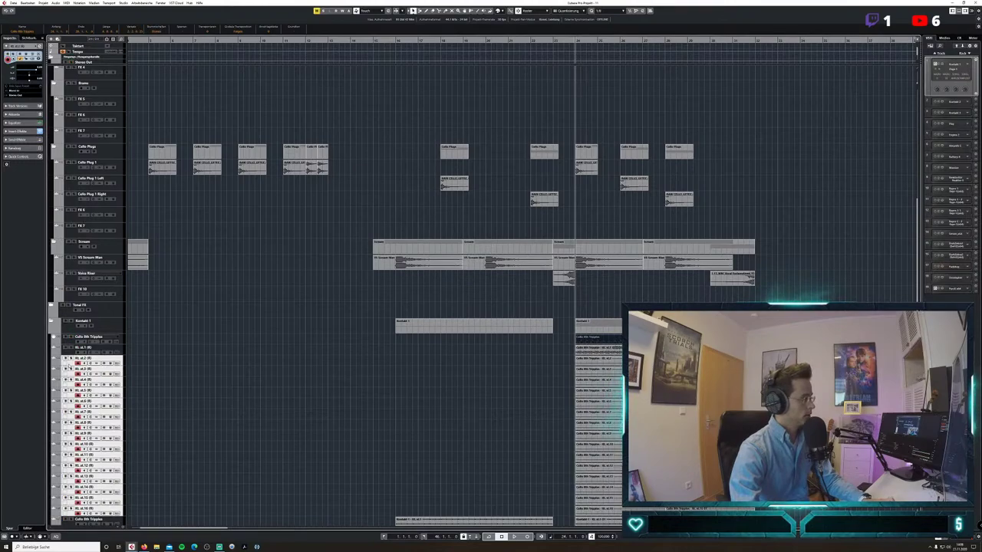
{"action": "right_click", "coordinate": [69, 365]}
{"action": "left_click", "coordinate": [84, 386]}
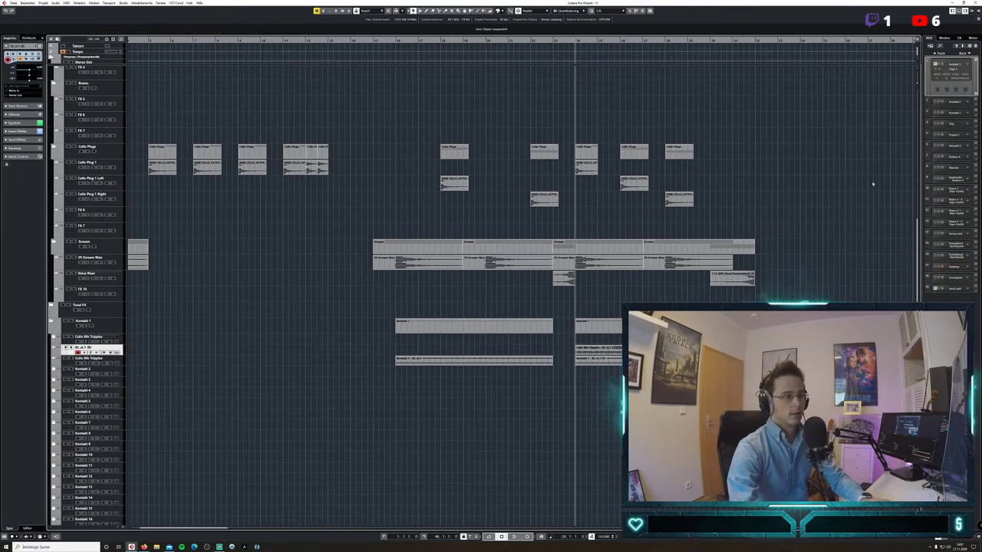
Load a one-shot sound from the Braams category into channel 1 of the Kontakt 1 instrument.
{"action": "left_click", "coordinate": [935, 65]}
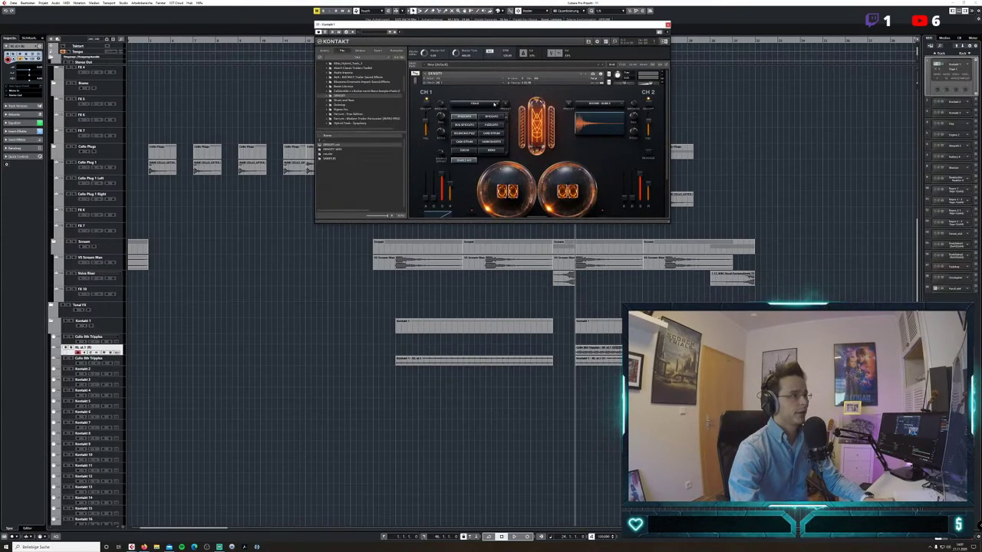
{"action": "left_click", "coordinate": [497, 104]}
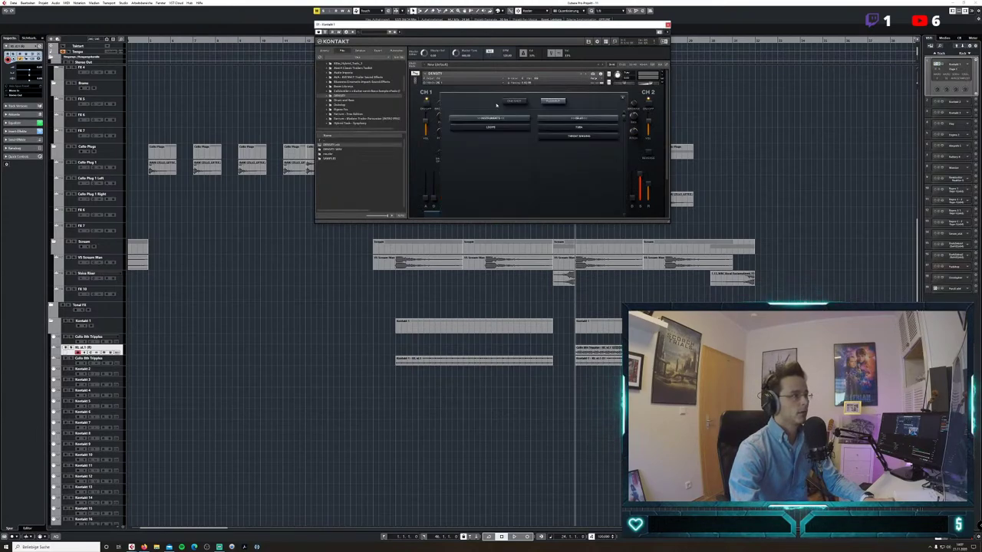
{"action": "left_click", "coordinate": [519, 102]}
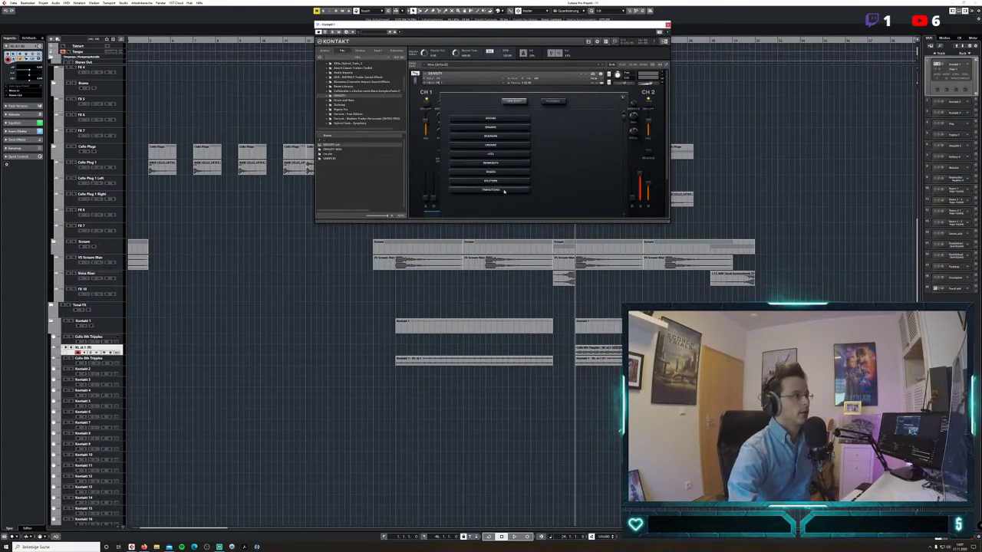
{"action": "left_click", "coordinate": [497, 128]}
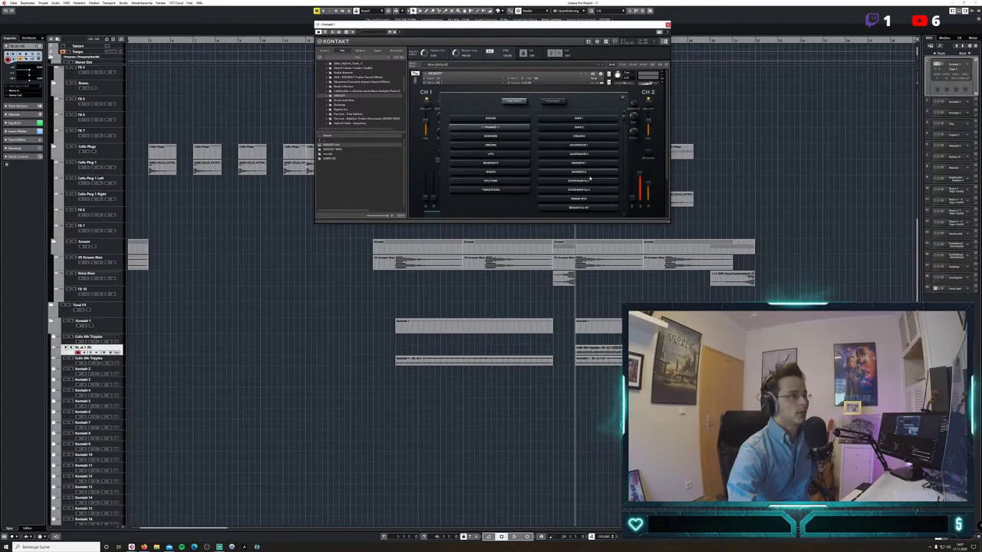
{"action": "left_click", "coordinate": [590, 207]}
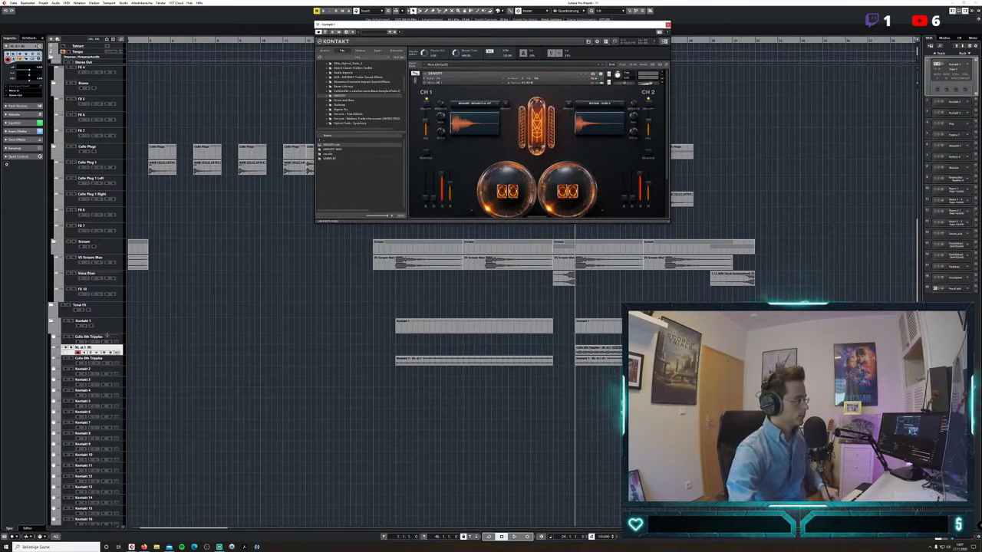
With the Cello 8th Tripples MIDI track selected, load Drones 1 into channel 2 of the Kontakt 1 instrument and close it.
{"action": "left_click", "coordinate": [107, 335]}
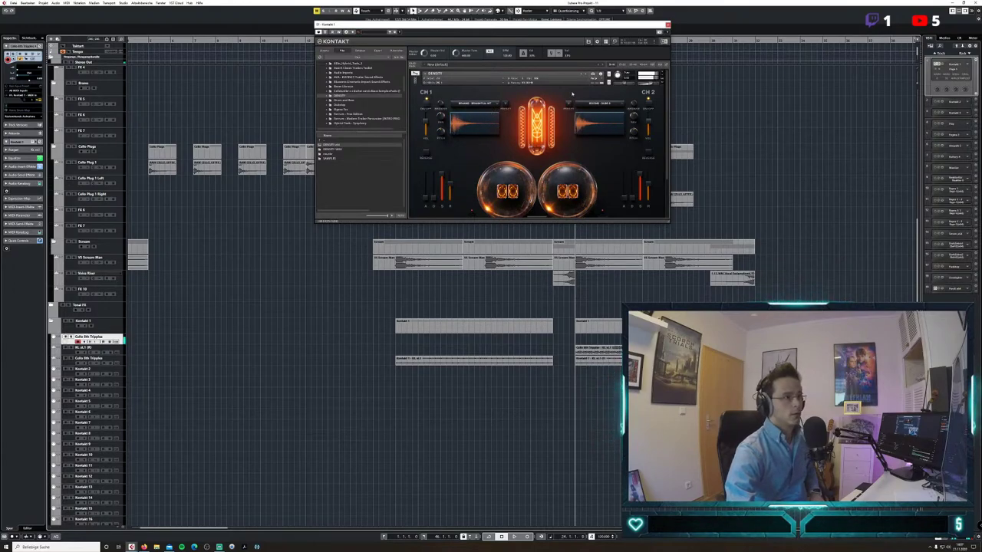
{"action": "left_click", "coordinate": [622, 107]}
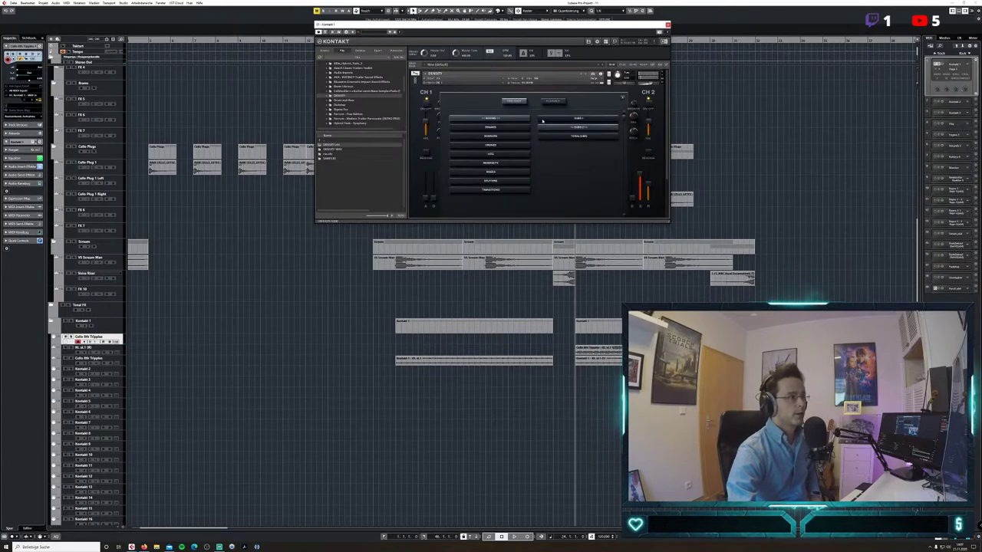
{"action": "left_click", "coordinate": [505, 145]}
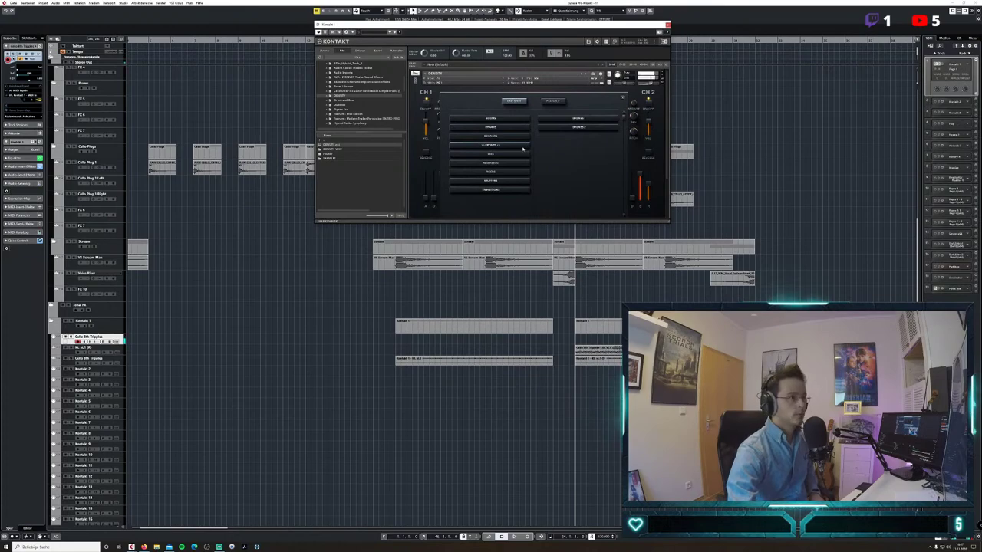
{"action": "left_click", "coordinate": [522, 102]}
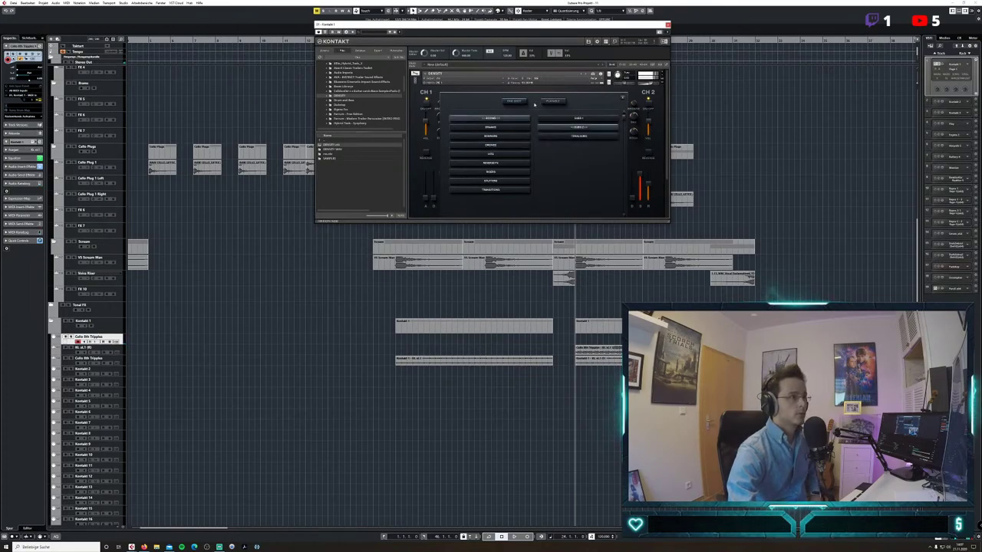
{"action": "left_click", "coordinate": [623, 98]}
{"action": "left_click", "coordinate": [611, 104]}
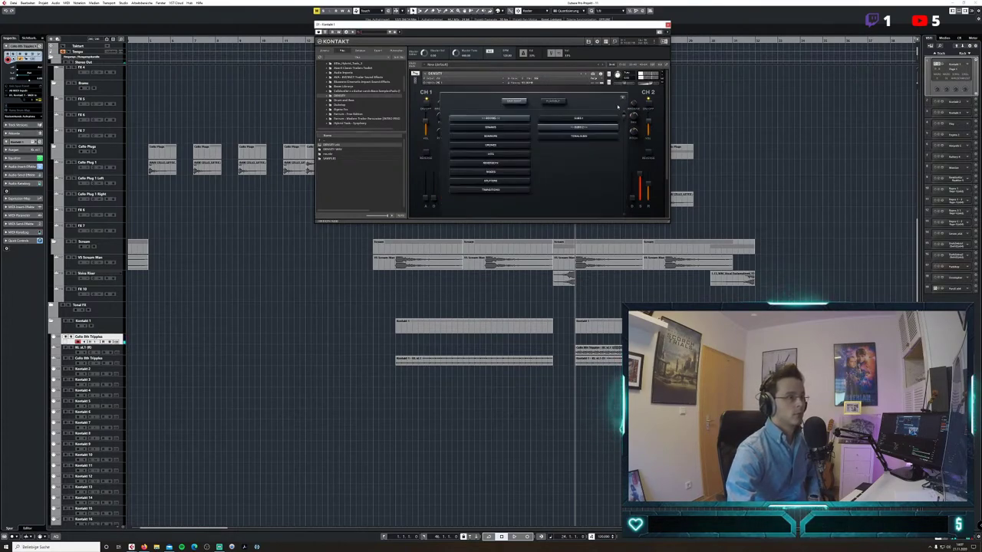
{"action": "left_click", "coordinate": [495, 146]}
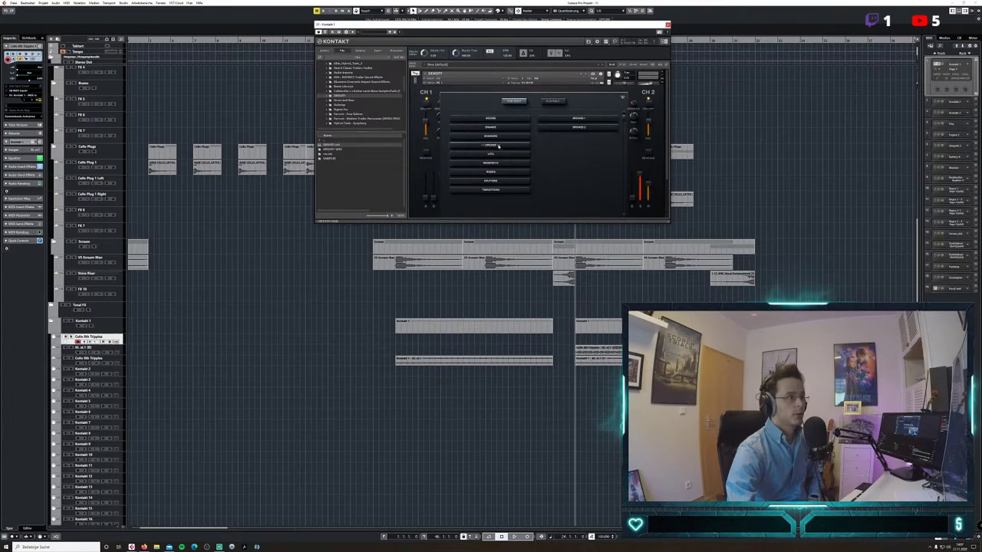
{"action": "left_click", "coordinate": [585, 118]}
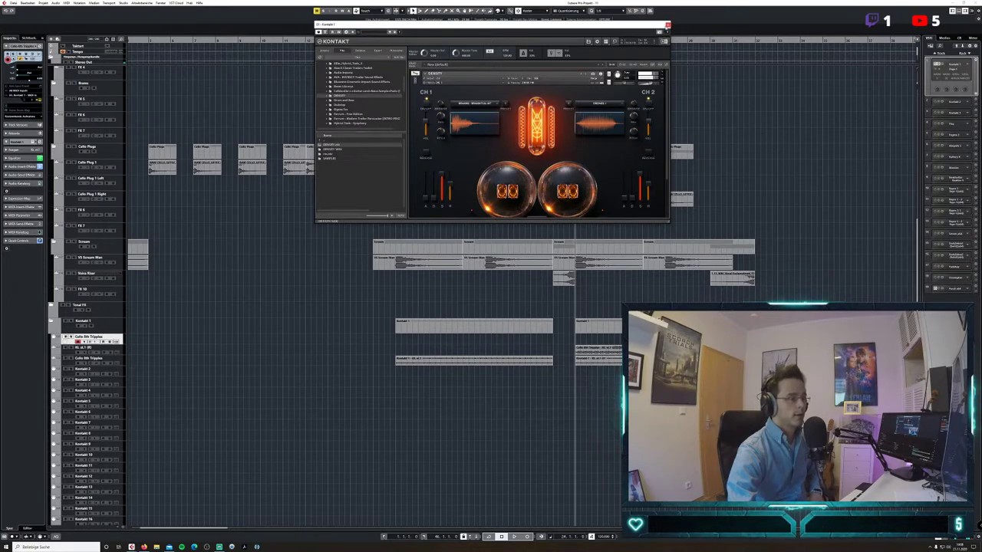
{"action": "left_click", "coordinate": [667, 25]}
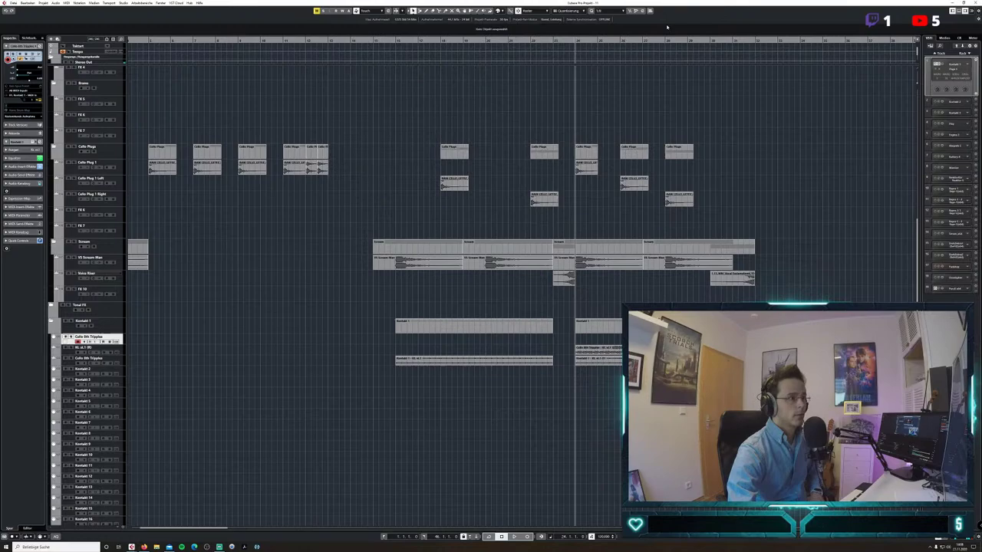
Perform a part while playing from bar 23 and insert the captured MIDI on the Cello 8th Tripples track.
{"action": "left_click", "coordinate": [552, 40]}
{"action": "key", "text": "space"}
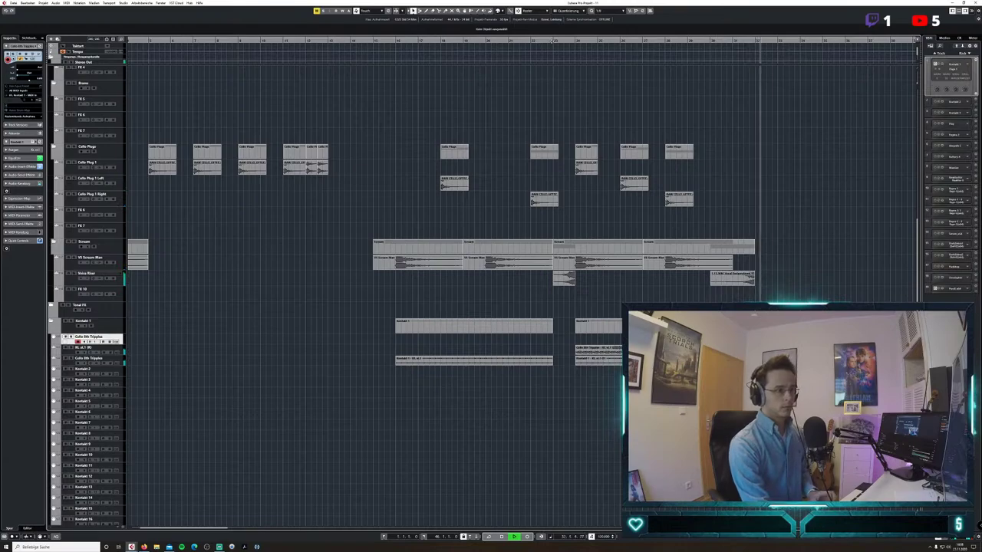
{"action": "left_click", "coordinate": [541, 537]}
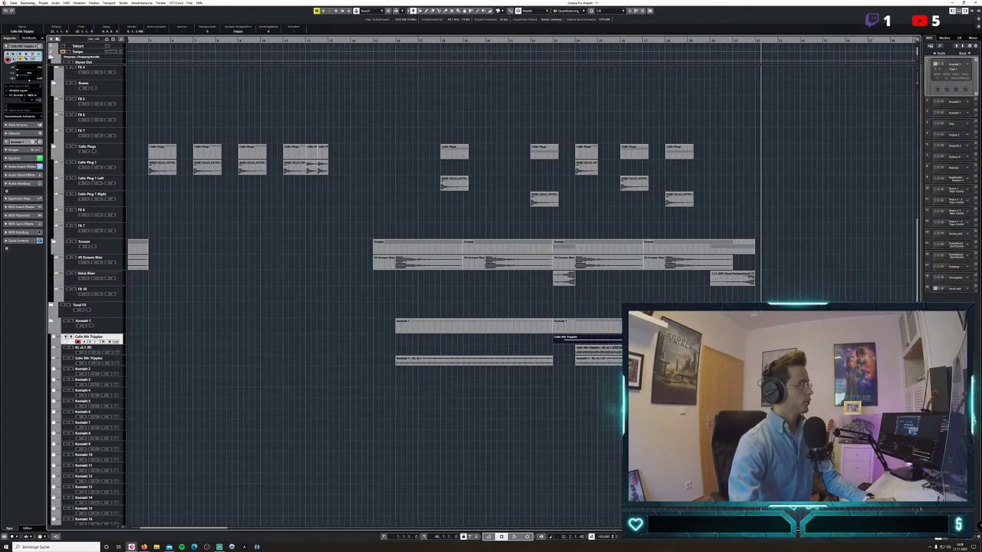
Render the new MIDI clip at bar 23 in place and remove all resulting audio tracks except the first.
{"action": "left_click", "coordinate": [28, 3]}
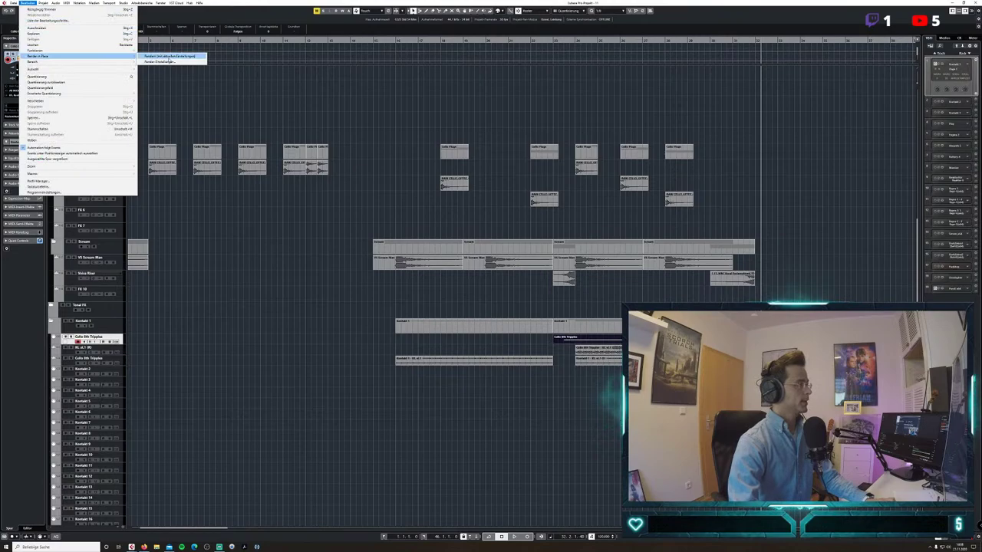
{"action": "left_click", "coordinate": [171, 56]}
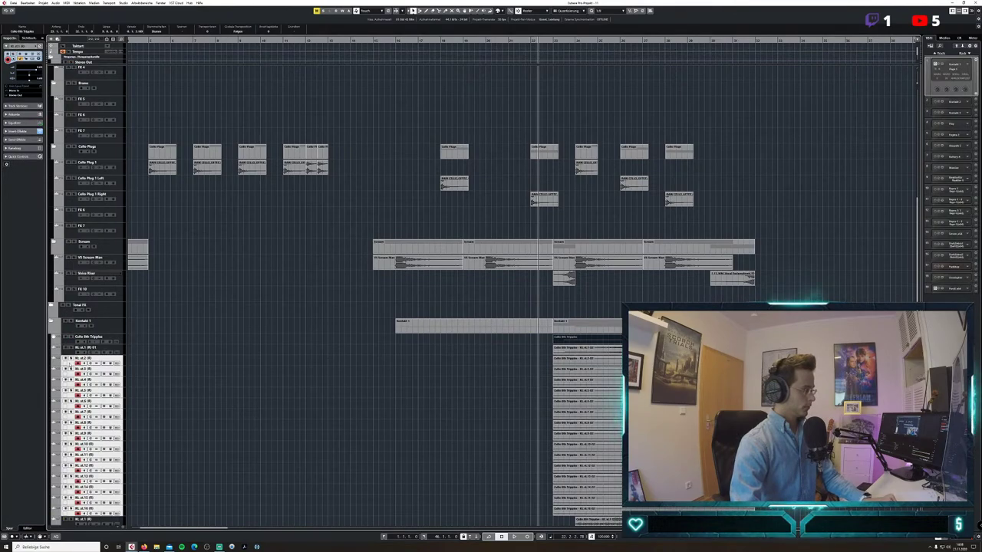
{"action": "right_click", "coordinate": [69, 364]}
{"action": "left_click", "coordinate": [93, 383]}
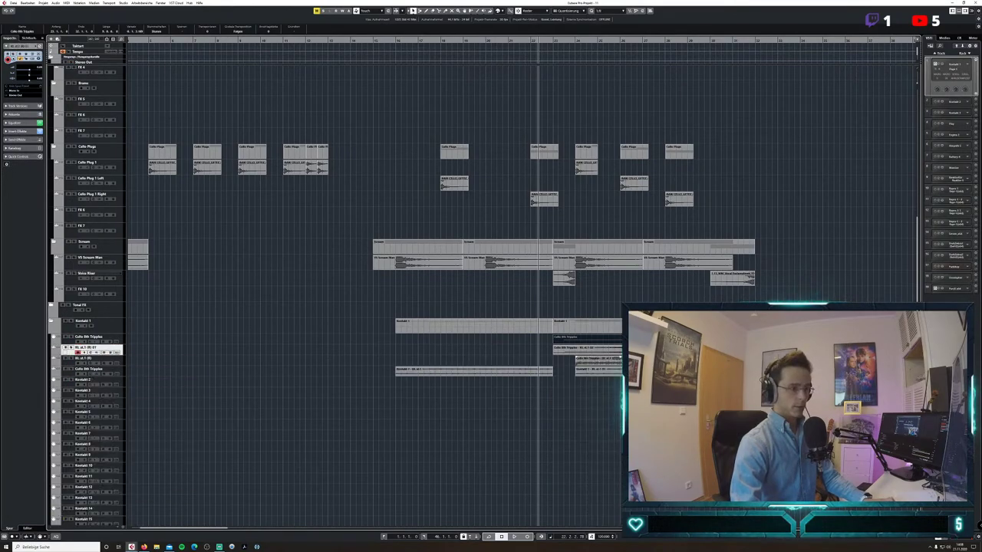
Trim the start of the new rendered clip to the middle of bar 23 and set the playback position to bar 23.
{"action": "left_click_drag", "start_coordinate": [554, 352], "coordinate": [564, 355]}
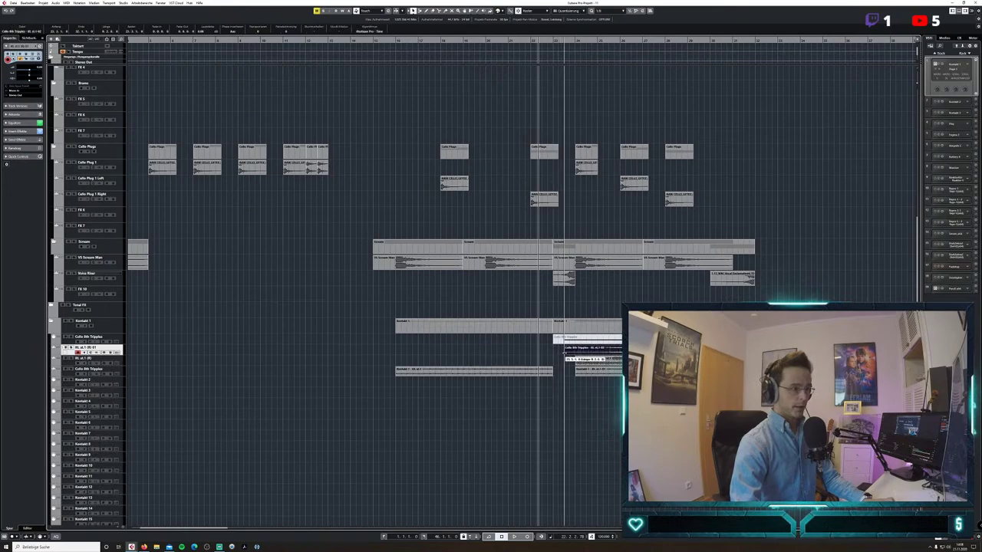
{"action": "left_click", "coordinate": [554, 48]}
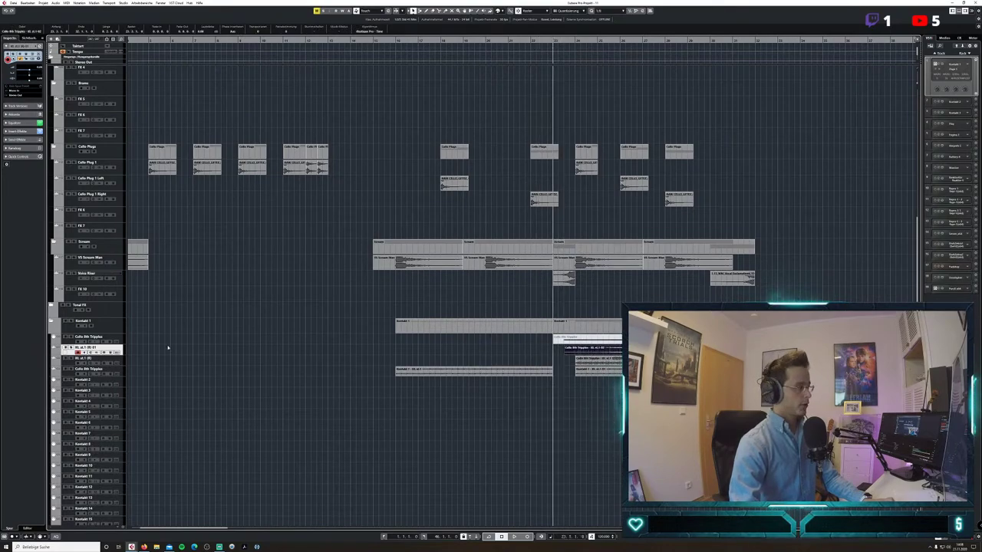
While playing from bar 23, boost the highs of the selected rendered track with EQ and lower its volume slightly.
{"action": "key", "text": "space"}
{"action": "key", "text": "e"}
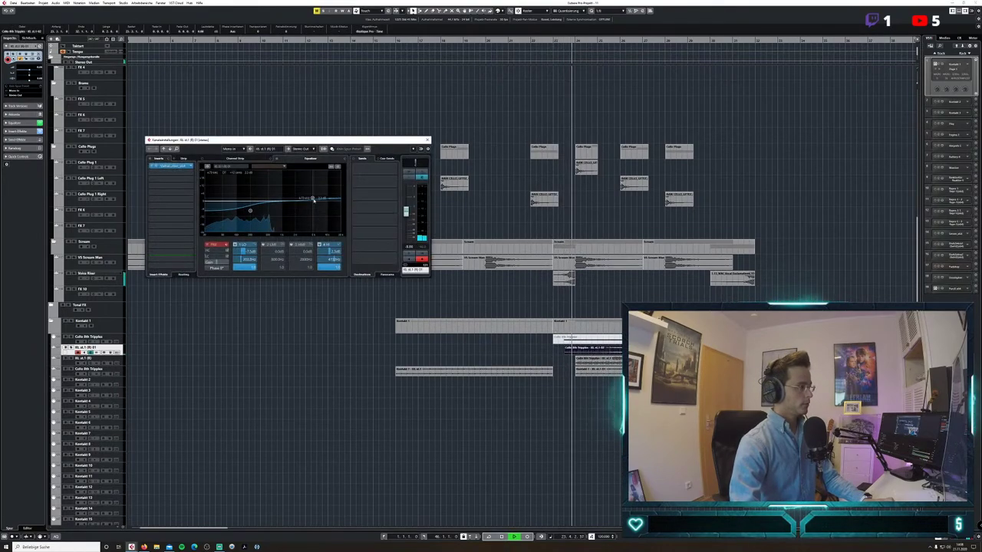
{"action": "left_click_drag", "start_coordinate": [313, 198], "coordinate": [293, 188]}
{"action": "left_click_drag", "start_coordinate": [406, 211], "coordinate": [406, 209]}
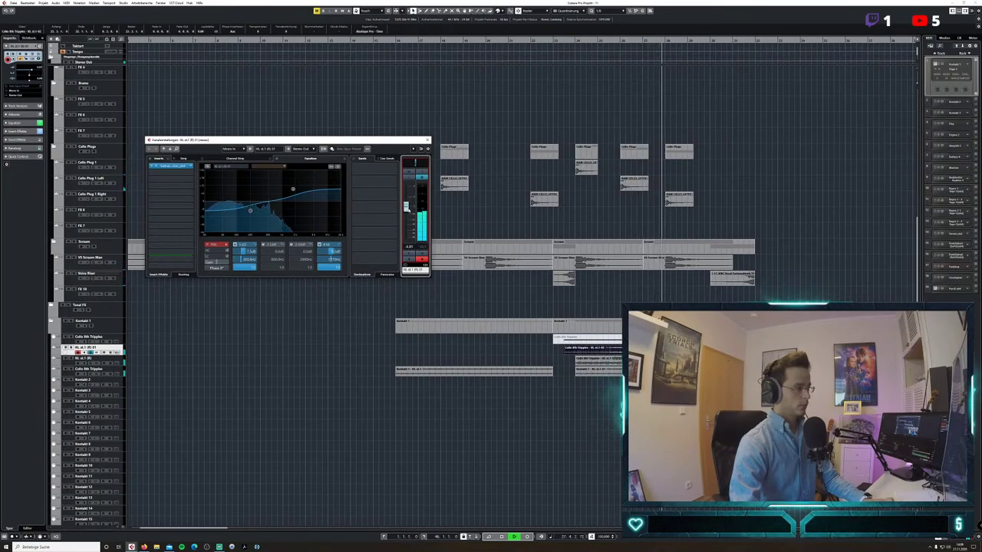
{"action": "left_click_drag", "start_coordinate": [293, 189], "coordinate": [291, 187]}
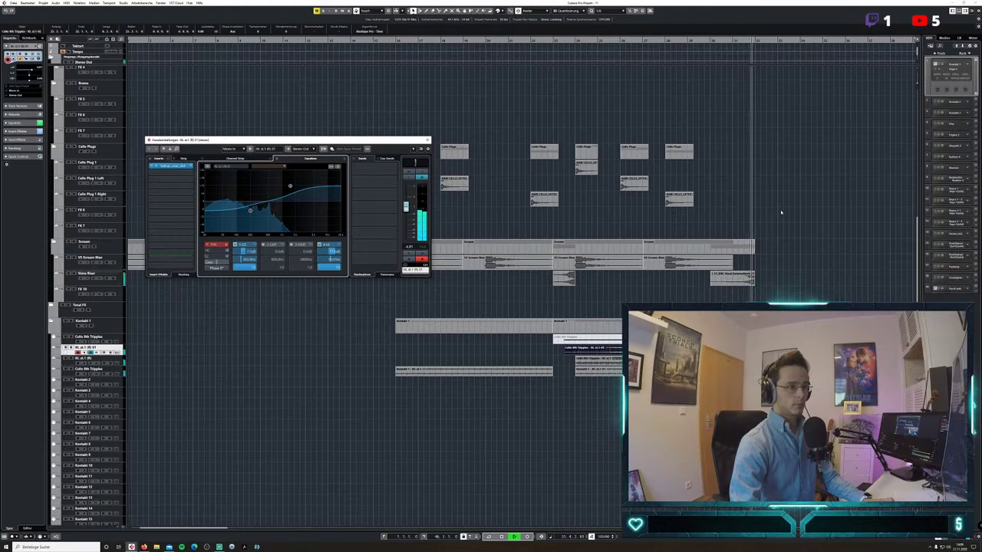
{"action": "key", "text": "space"}
{"action": "key", "text": "Escape"}
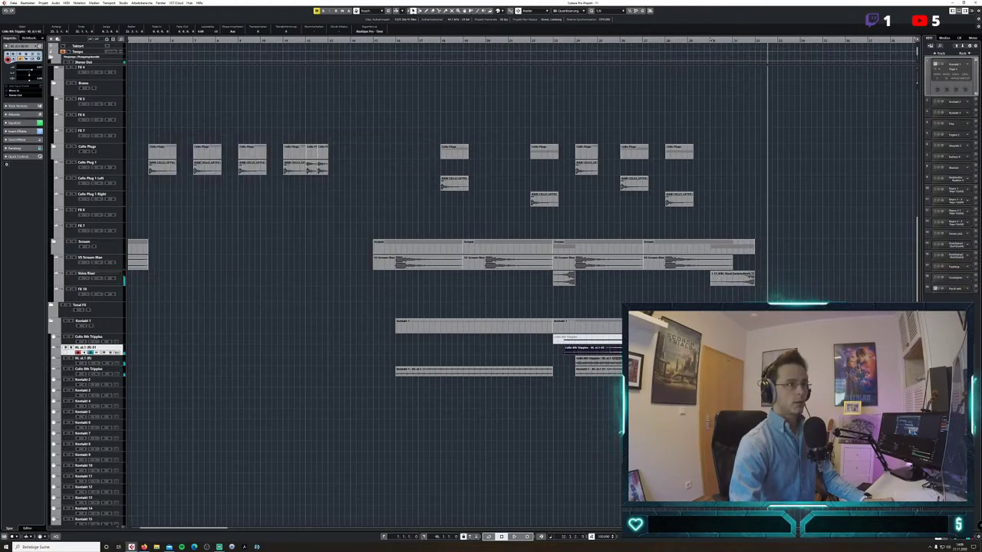
Duplicate the VS Scream Man track and leave only one scream clip on the copy, starting at bar 29 with its hit at bar 30.
{"action": "left_click", "coordinate": [711, 41]}
{"action": "left_click", "coordinate": [85, 265]}
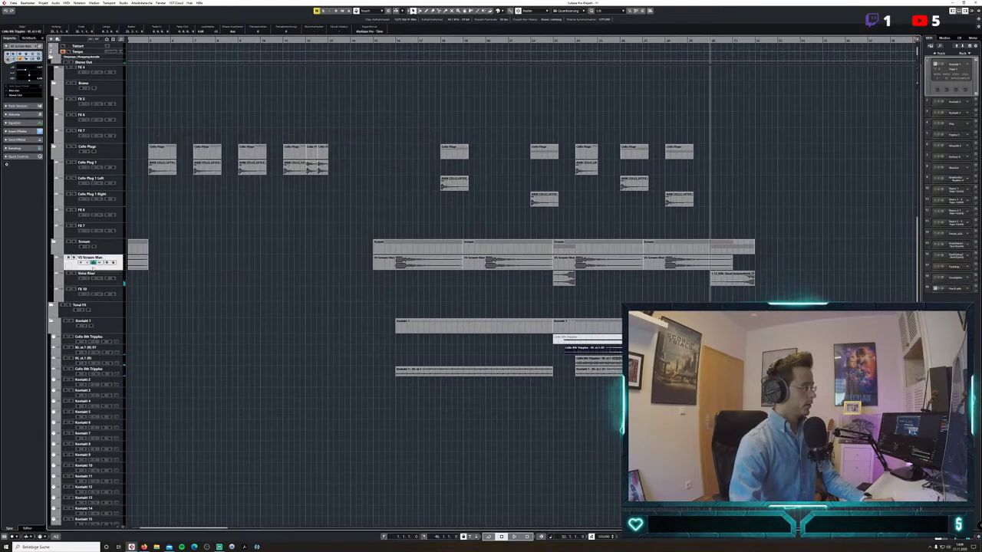
{"action": "right_click", "coordinate": [98, 267]}
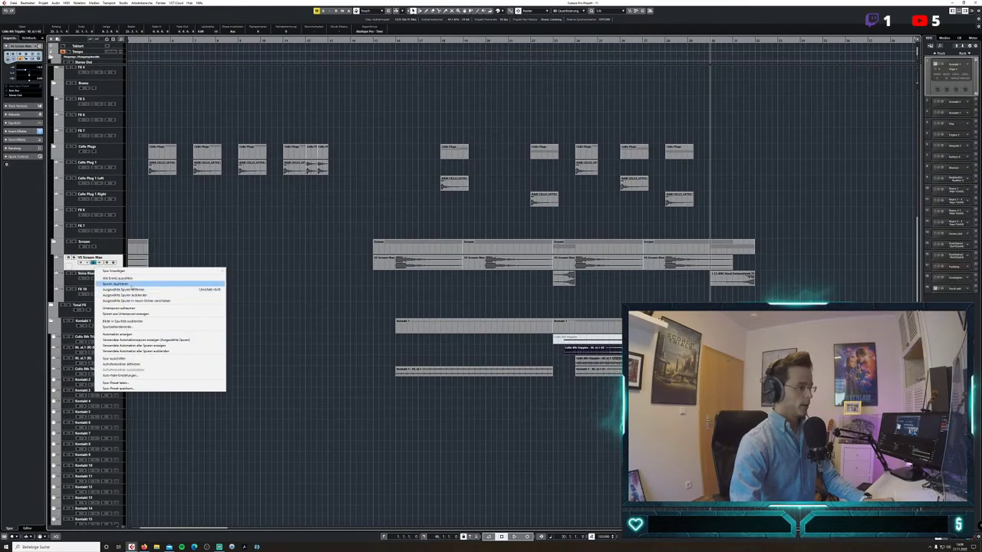
{"action": "left_click", "coordinate": [131, 286]}
{"action": "left_click_drag", "start_coordinate": [687, 282], "coordinate": [400, 275]}
{"action": "key", "text": "Delete"}
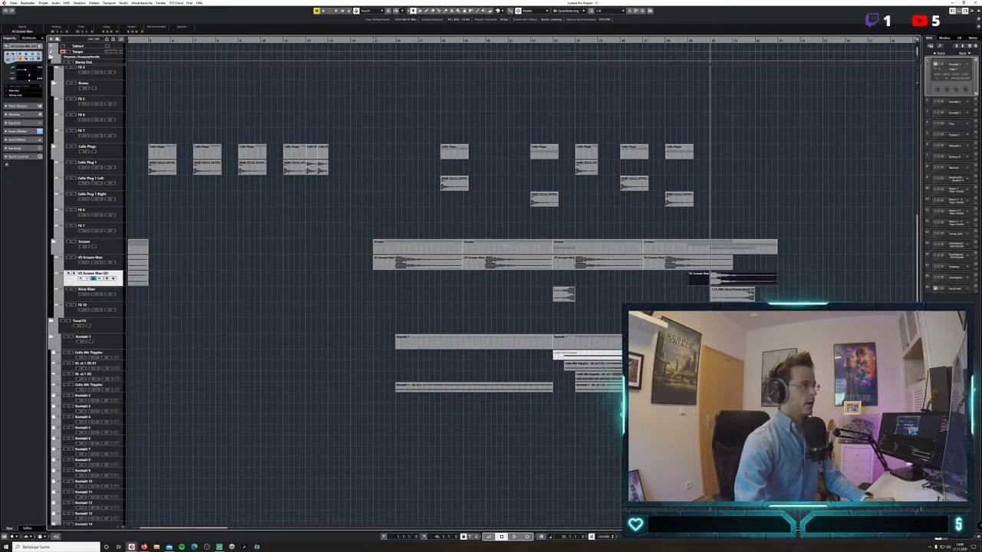
Play the arrangement from bar 15 to review the scream hits and rendered parts together.
{"action": "left_click", "coordinate": [373, 40]}
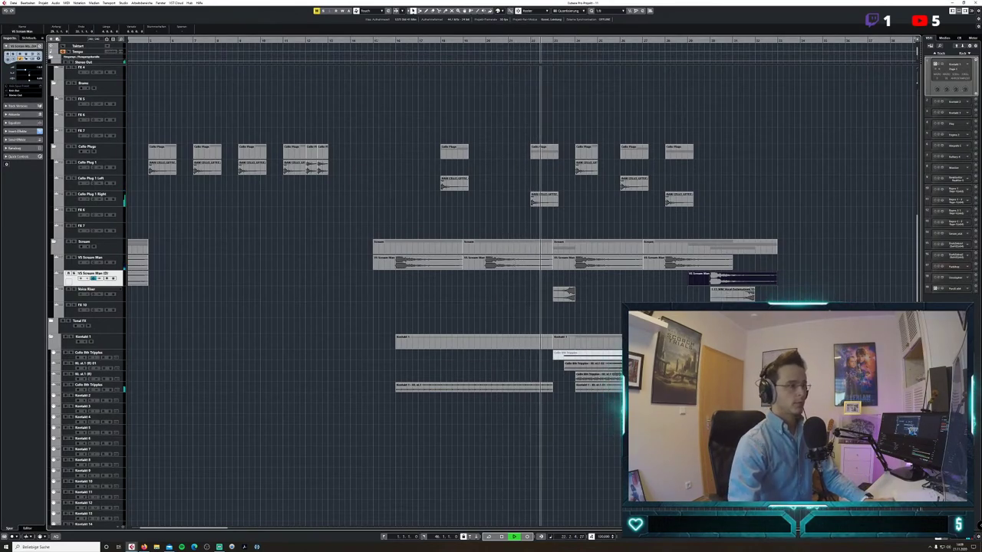
{"action": "left_click", "coordinate": [862, 301]}
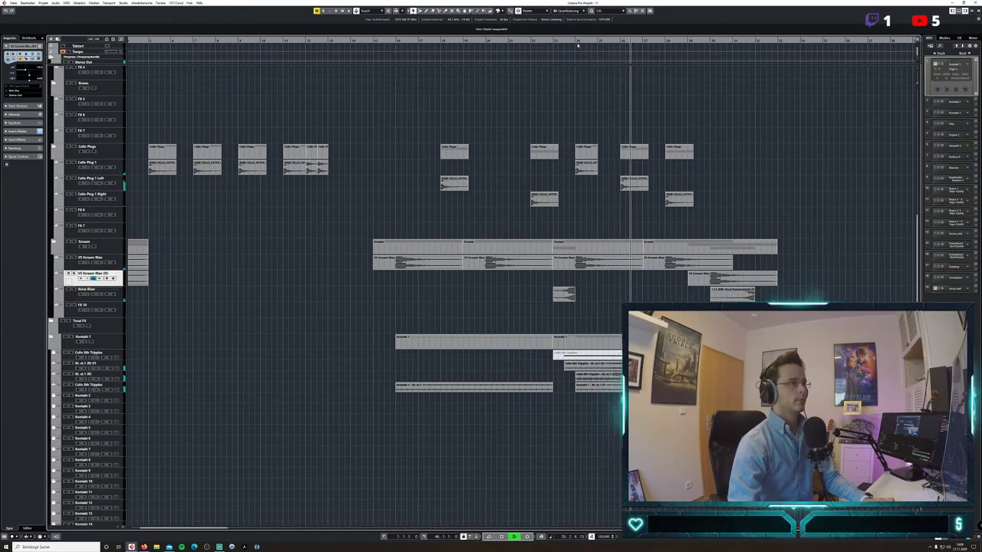
{"action": "key", "text": "space"}
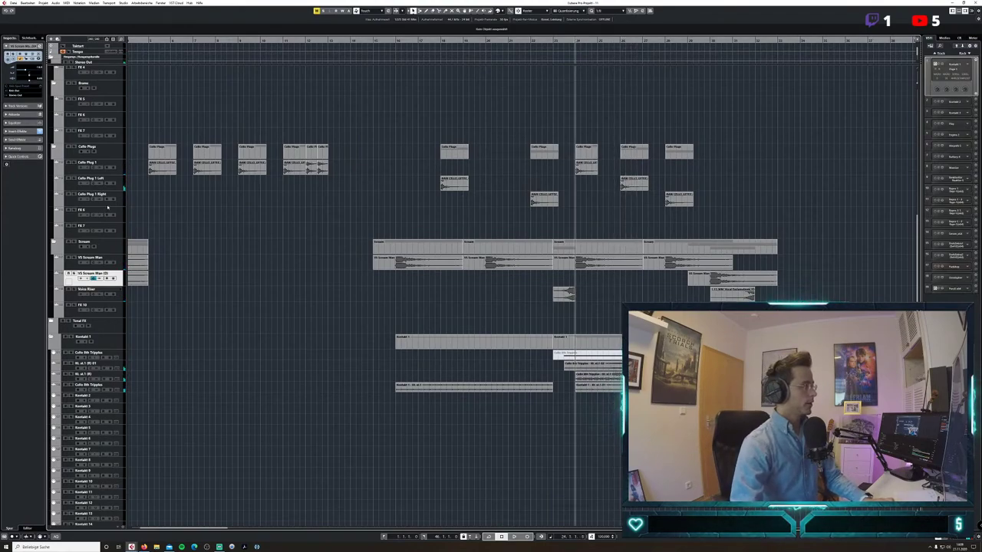
Duplicate the Cello Plug 1 track.
{"action": "left_click", "coordinate": [109, 205]}
{"action": "left_click", "coordinate": [115, 168]}
{"action": "right_click", "coordinate": [116, 170]}
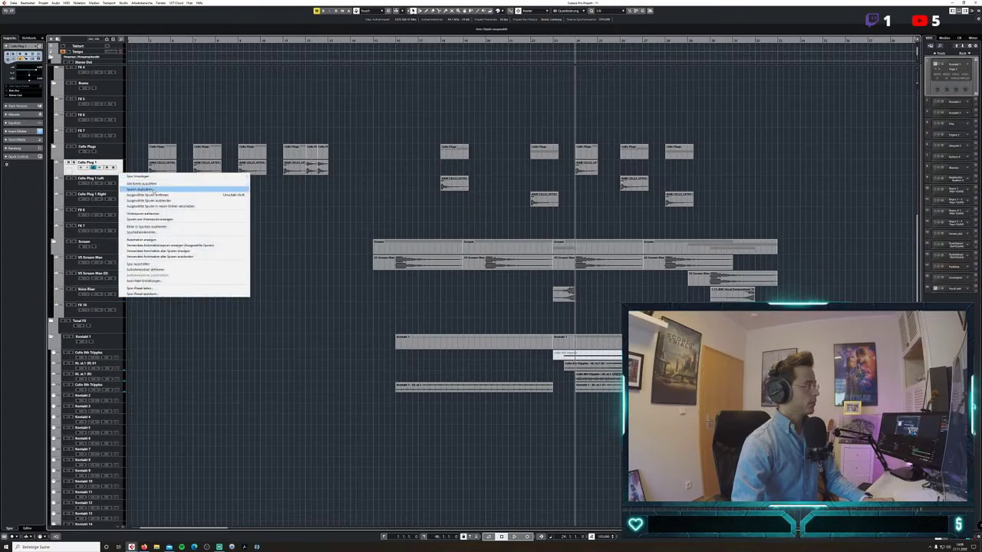
{"action": "left_click", "coordinate": [153, 187]}
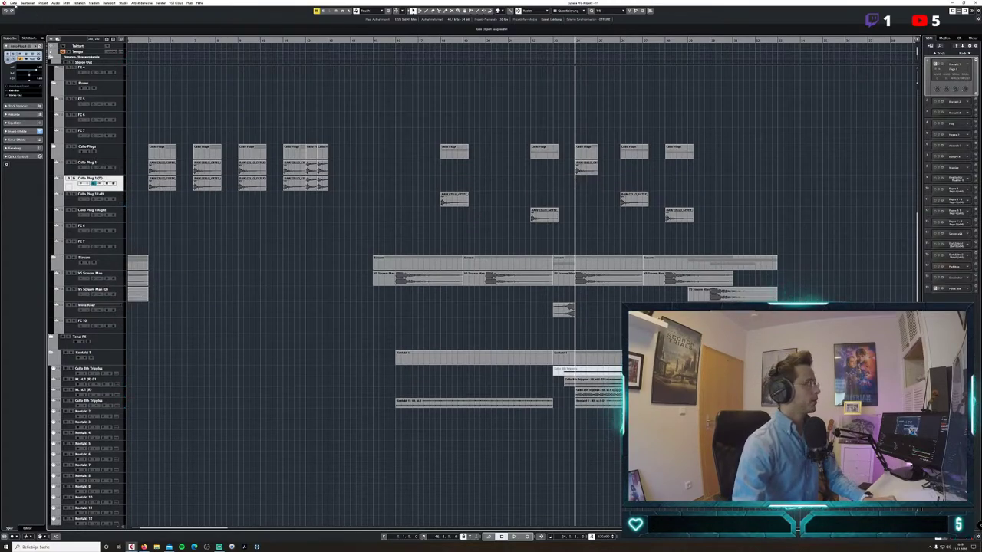
Import the fourth RAW CELLO_DESIGNED BOW sample from the SampleTraxx RAW CELLO FX library onto the duplicated cello track at bar 24.
{"action": "left_click", "coordinate": [12, 3]}
{"action": "left_click", "coordinate": [115, 77]}
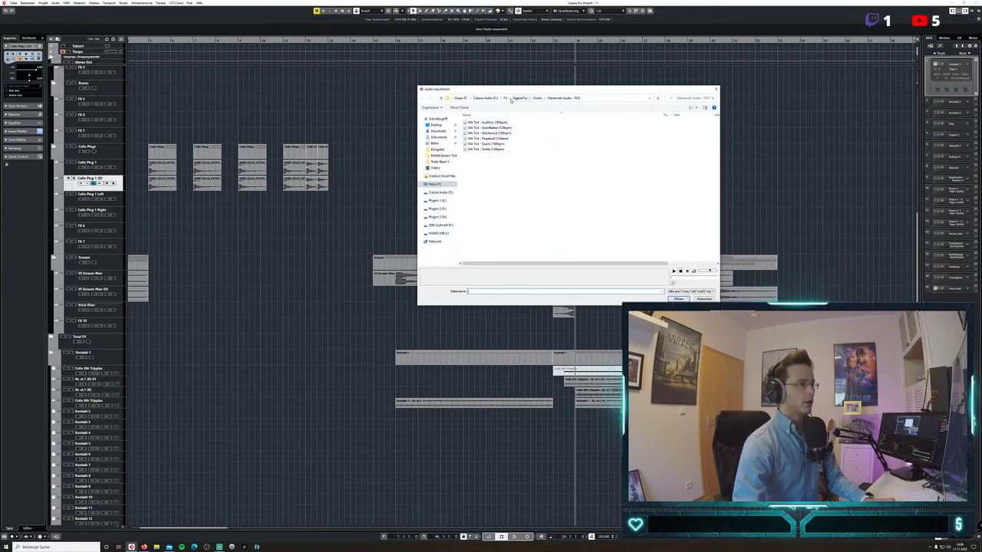
{"action": "left_click", "coordinate": [505, 98]}
{"action": "scroll", "coordinate": [493, 195], "scroll_direction": "down", "scroll_amount": 2}
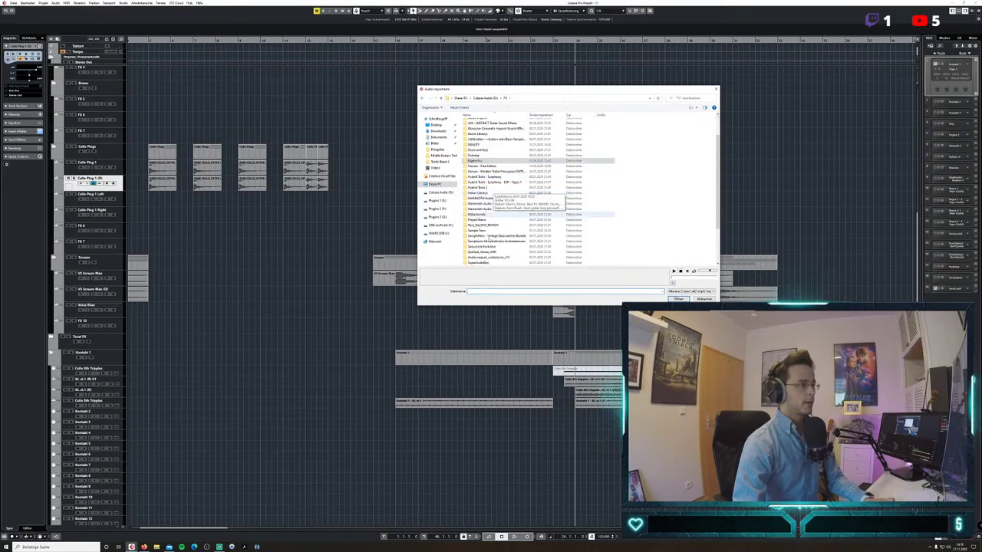
{"action": "double_click", "coordinate": [488, 231]}
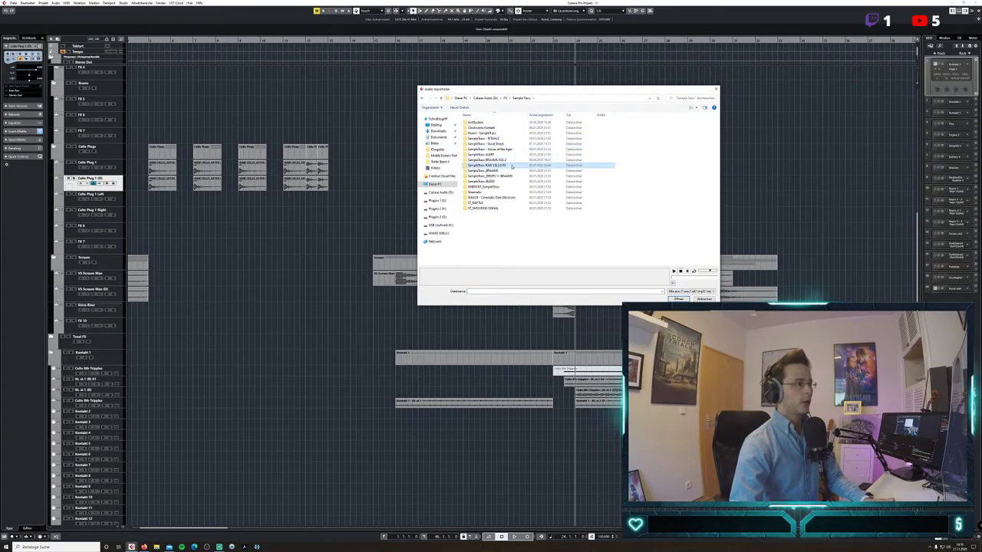
{"action": "double_click", "coordinate": [510, 166]}
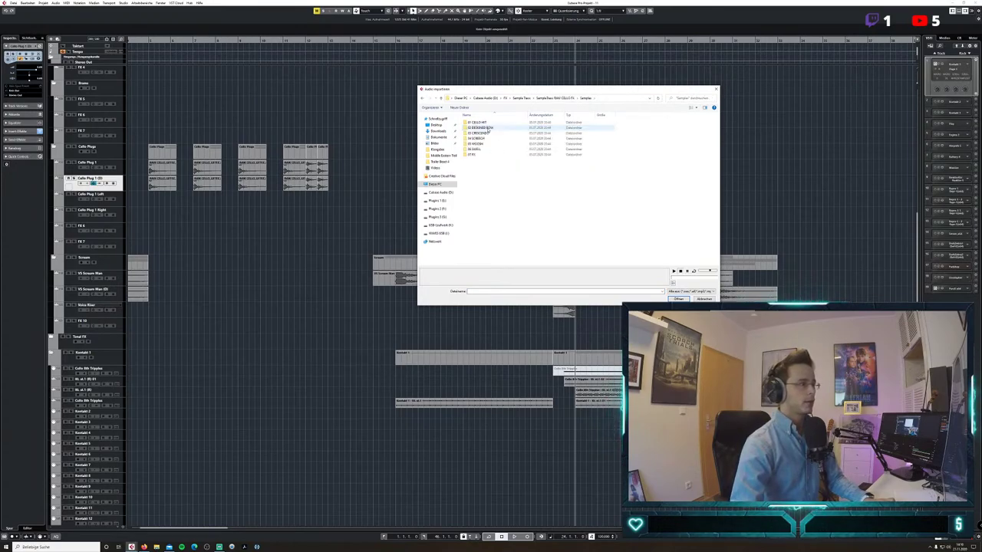
{"action": "double_click", "coordinate": [488, 130]}
{"action": "left_click", "coordinate": [493, 127]}
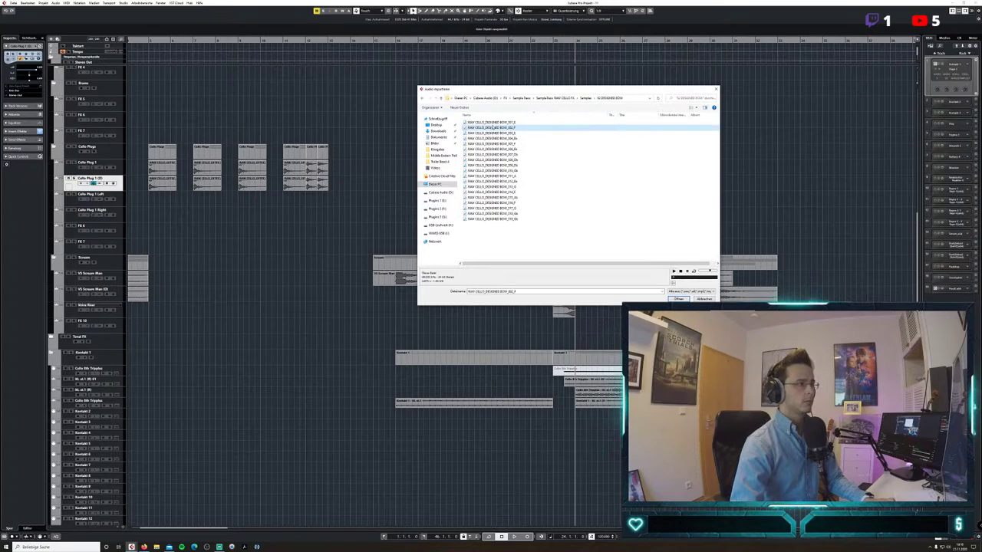
{"action": "left_click", "coordinate": [494, 133]}
{"action": "left_click", "coordinate": [497, 144]}
{"action": "left_click", "coordinate": [505, 139]}
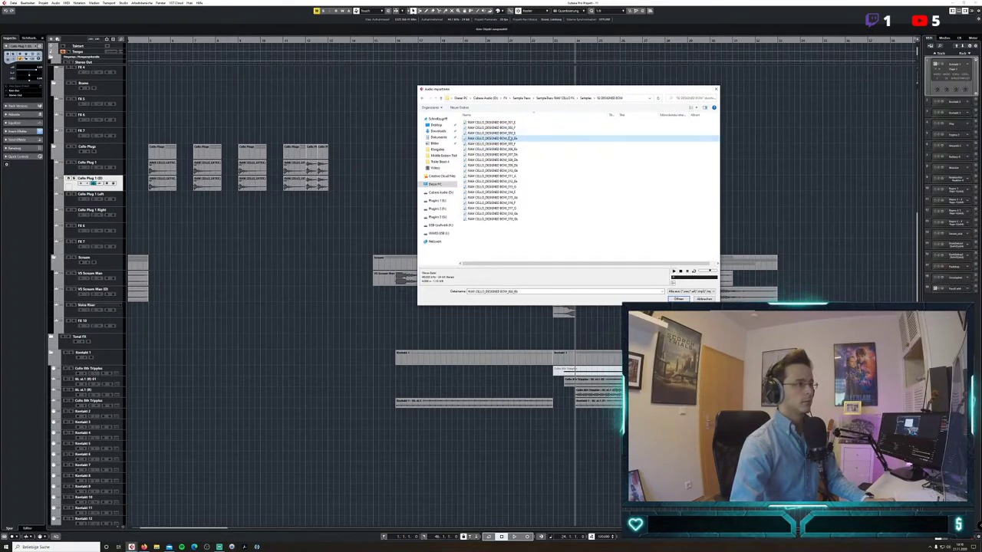
{"action": "left_click", "coordinate": [678, 298]}
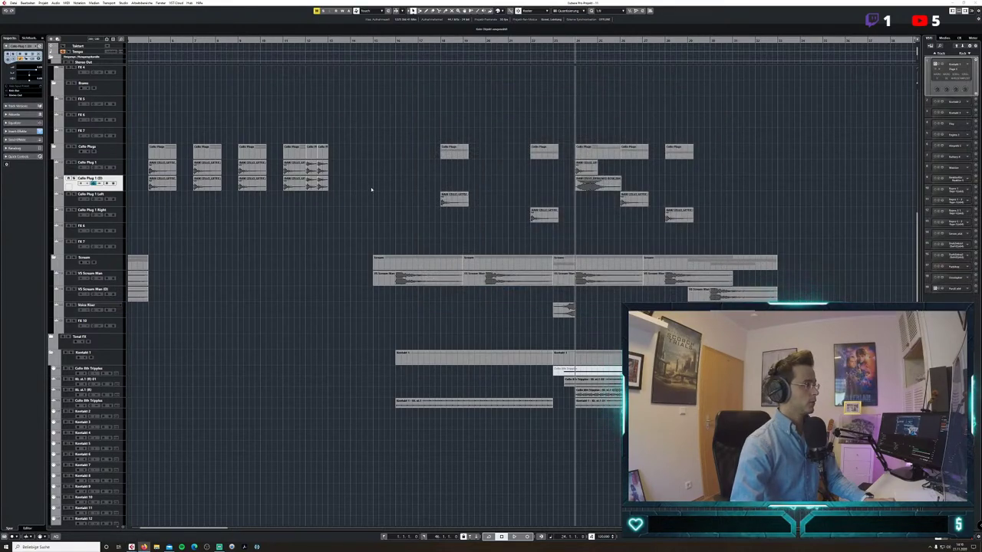
Delete the copied pluck clips from Cello Plug 1 (D) and lower the channel's volume to about -11.7 dB.
{"action": "left_click_drag", "start_coordinate": [371, 190], "coordinate": [147, 181]}
{"action": "key", "text": "Delete"}
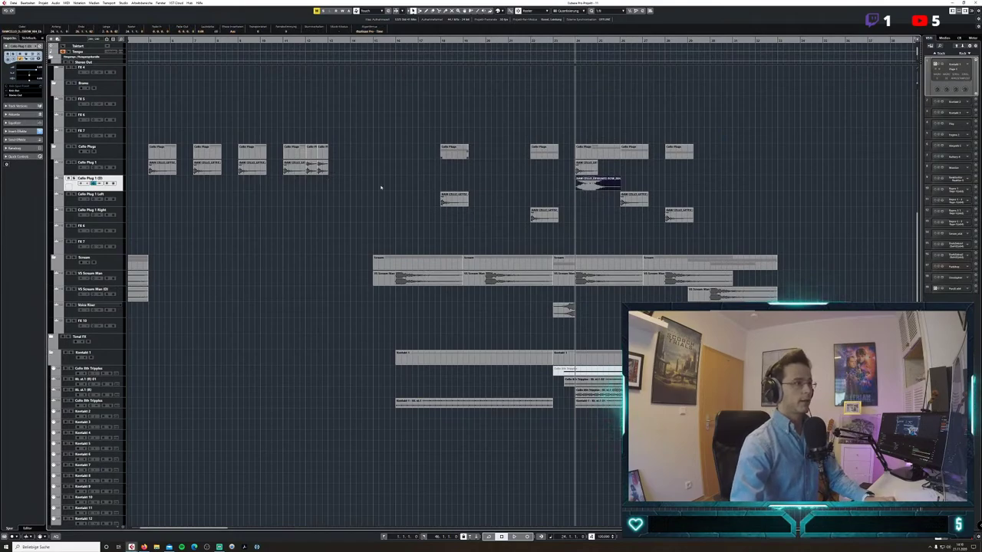
{"action": "left_click", "coordinate": [94, 184]}
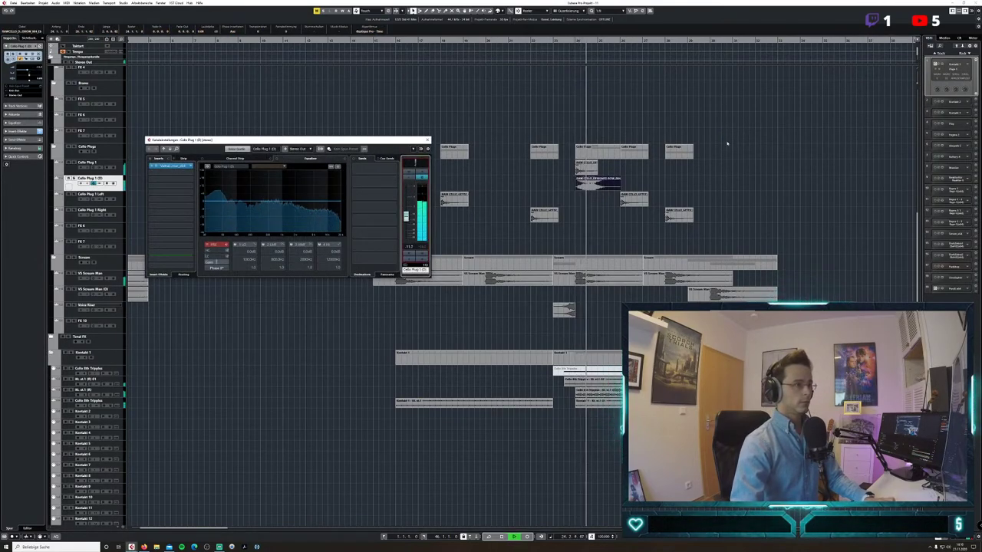
{"action": "key", "text": "Escape"}
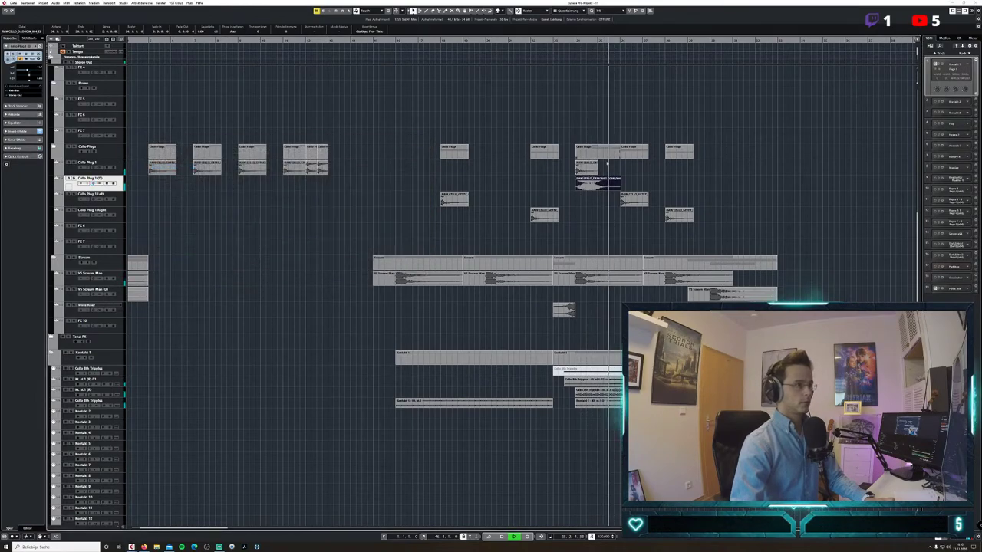
Copy the designed bow clip to bar 28 and give the Cello Plug 1 (D) channel a slight high-frequency EQ boost.
{"action": "left_click_drag", "start_coordinate": [600, 182], "coordinate": [691, 184]}
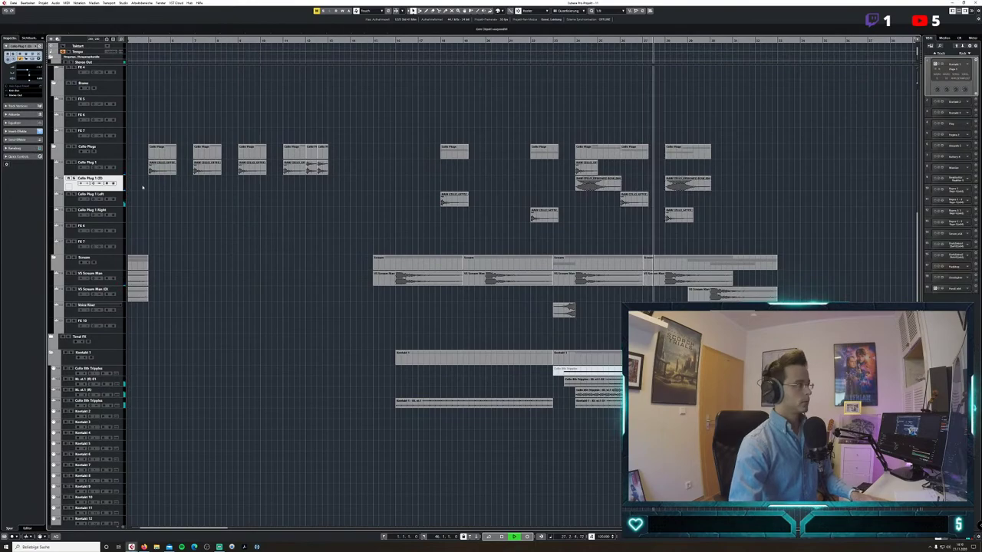
{"action": "left_click", "coordinate": [93, 183]}
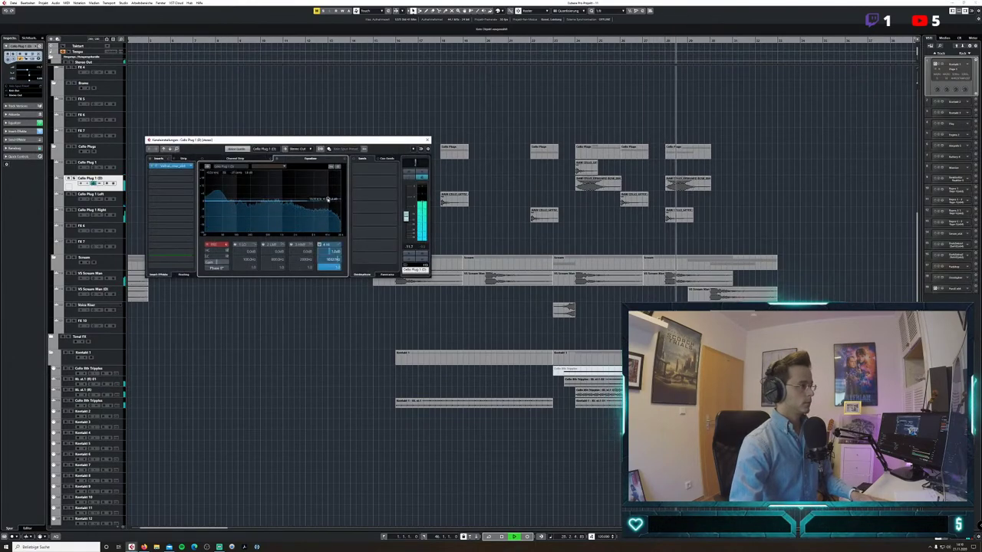
{"action": "left_click_drag", "start_coordinate": [319, 198], "coordinate": [311, 195]}
{"action": "left_click", "coordinate": [427, 139]}
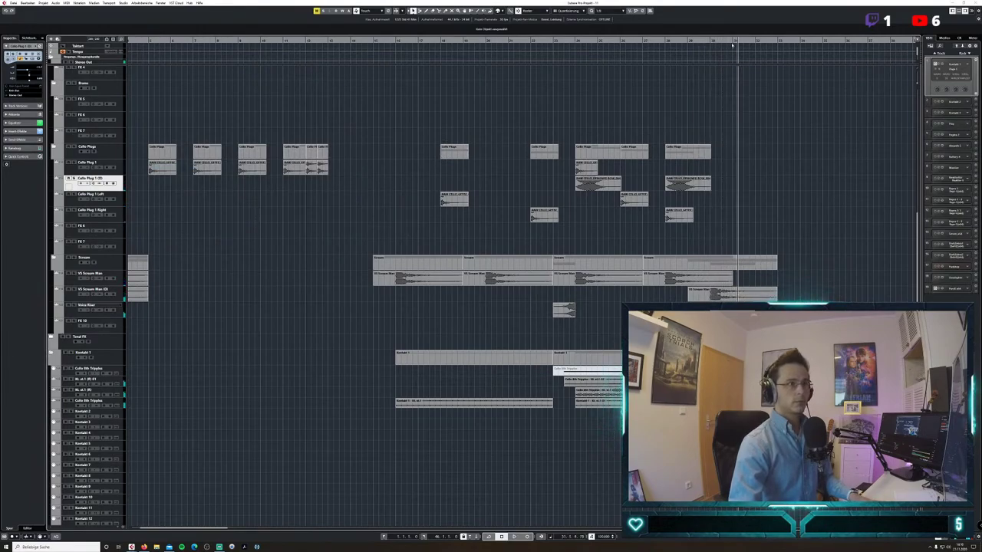
Copy the Hit 2 clip at bar 31 to the Hit 3 track at bar 30, and set the snap grid type to Takt.
{"action": "scroll", "coordinate": [804, 175], "scroll_direction": "up", "scroll_amount": 5}
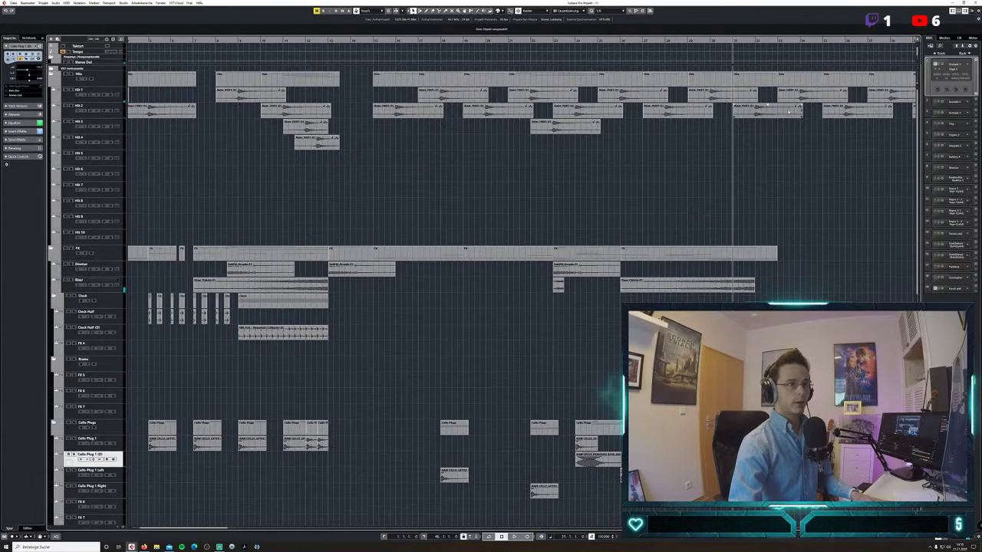
{"action": "left_click_drag", "start_coordinate": [788, 112], "coordinate": [766, 127]}
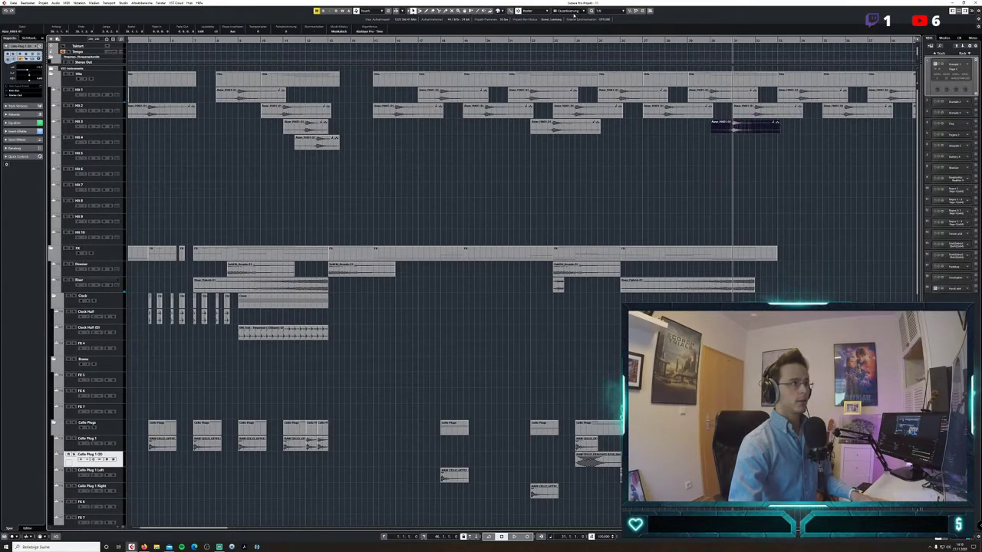
{"action": "left_click", "coordinate": [574, 12]}
{"action": "left_click", "coordinate": [568, 18]}
Examine the ValhallaShimmer insert settings on the Cello Plug 1 (D) channel.
{"action": "scroll", "coordinate": [654, 167], "scroll_direction": "down", "scroll_amount": 6}
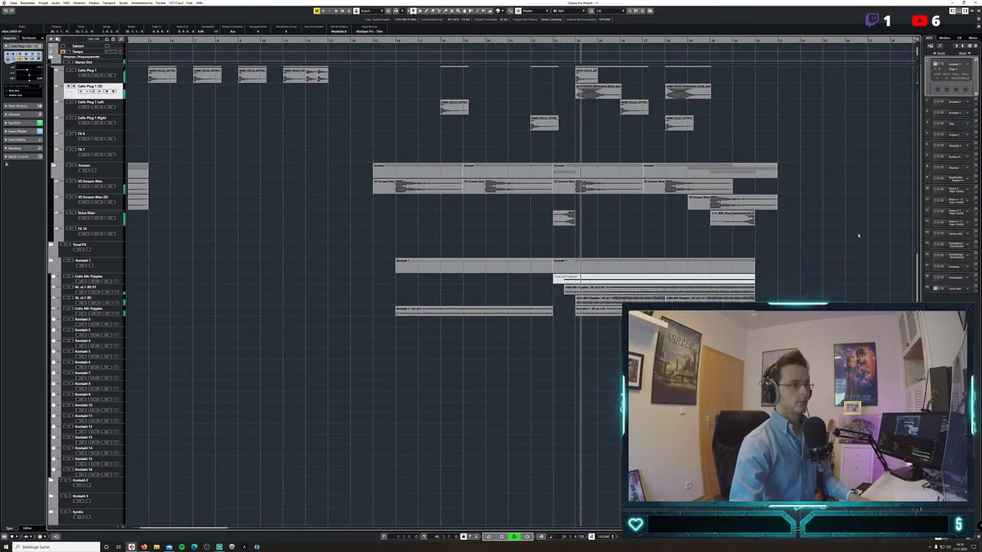
{"action": "scroll", "coordinate": [777, 168], "scroll_direction": "up", "scroll_amount": 2}
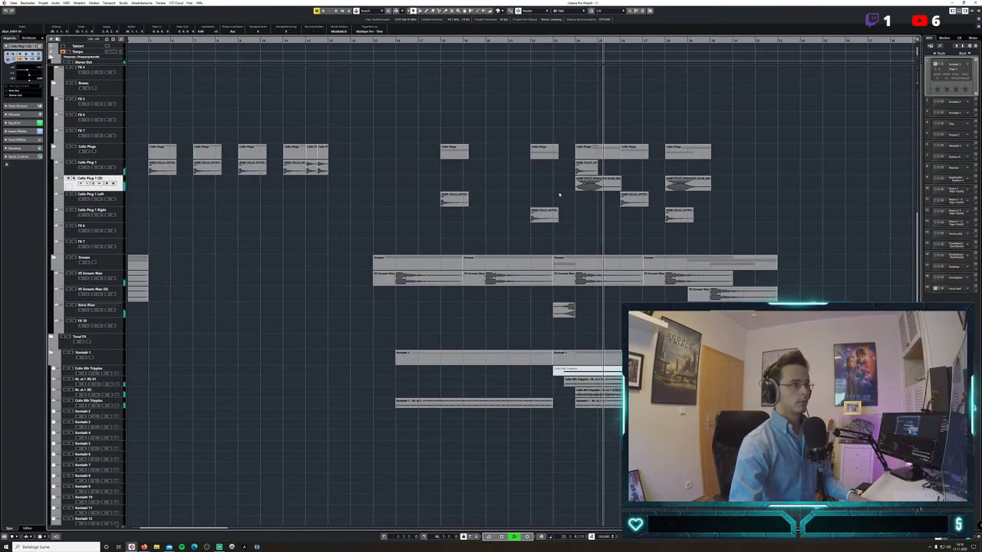
{"action": "left_click", "coordinate": [95, 182]}
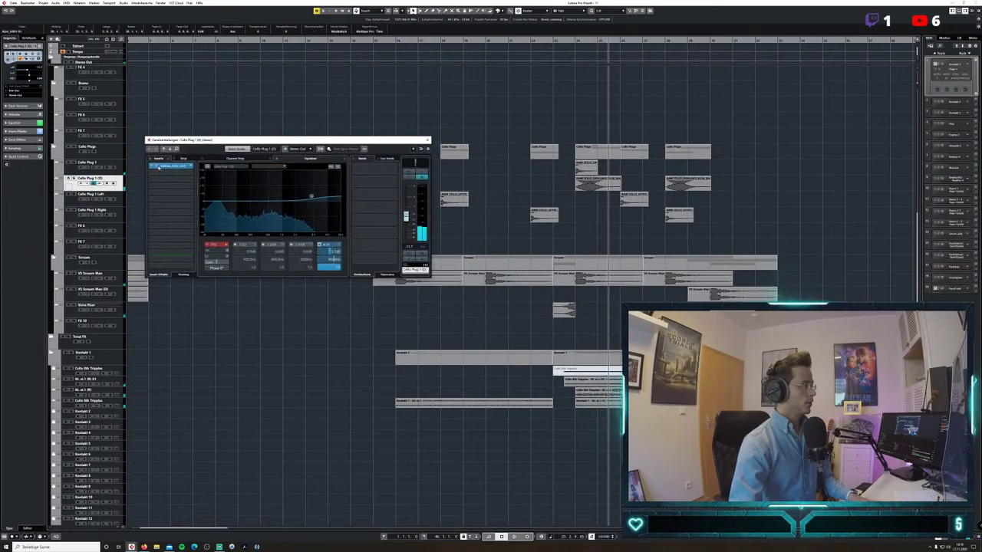
{"action": "left_click", "coordinate": [158, 167]}
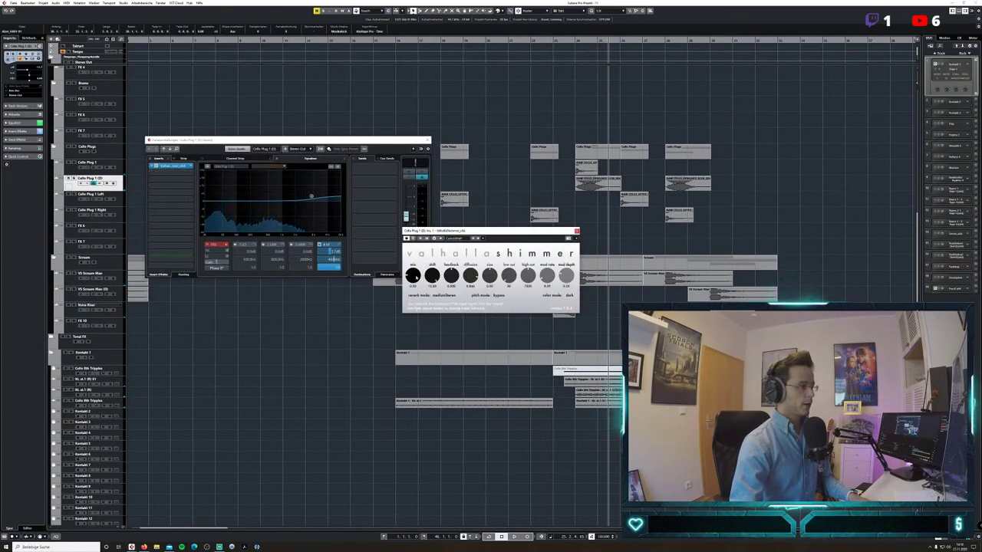
{"action": "left_click", "coordinate": [576, 230]}
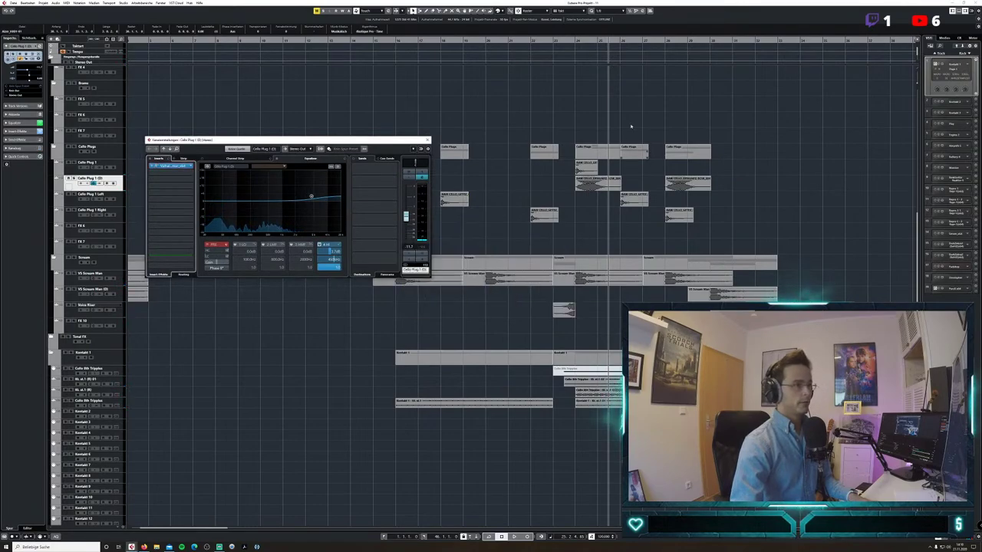
{"action": "left_click", "coordinate": [98, 183]}
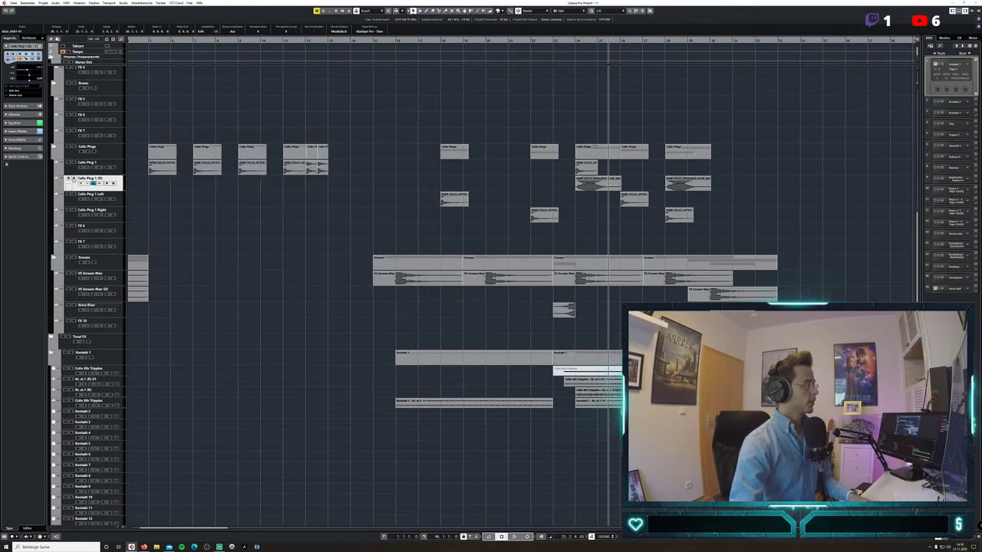
Audition Cello Plug 1 (D) in solo from bar 24 and raise its high-frequency EQ boost further.
{"action": "left_click", "coordinate": [573, 46]}
{"action": "key", "text": "space"}
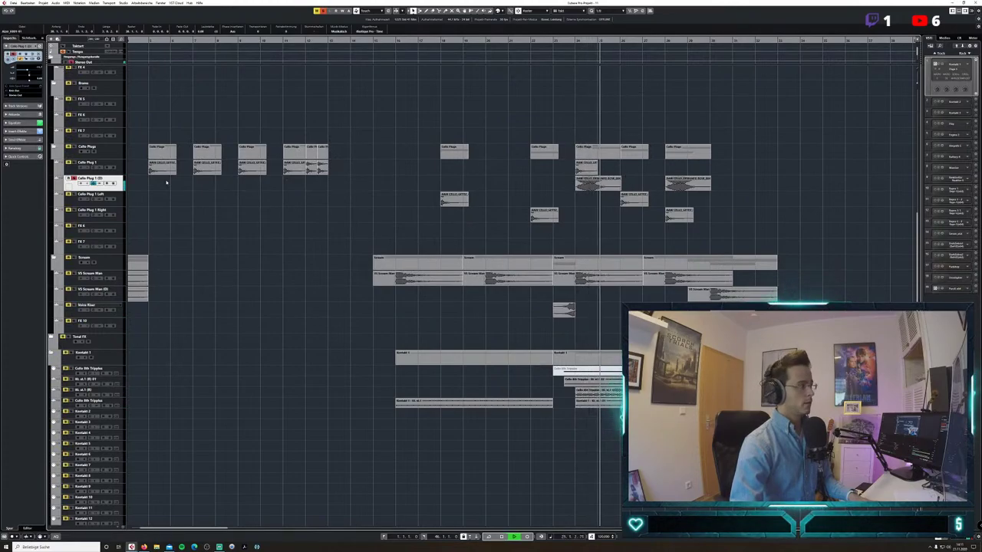
{"action": "left_click", "coordinate": [94, 183]}
{"action": "left_click_drag", "start_coordinate": [311, 196], "coordinate": [303, 190]}
{"action": "left_click", "coordinate": [576, 41]}
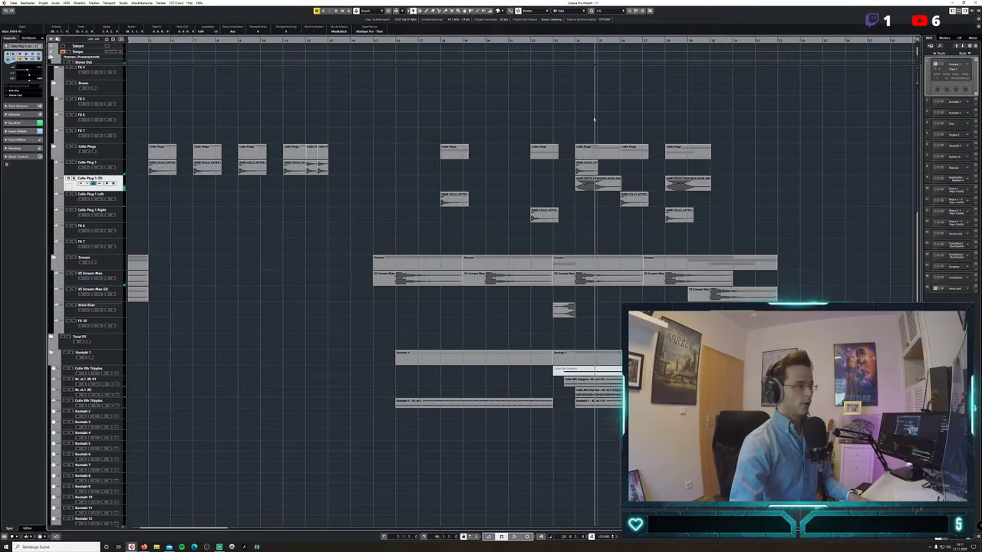
Play from bar 15, copy the bar 28 bow clip on Cello Plug 1 (D) to bar 30, and check the channel's EQ.
{"action": "left_click", "coordinate": [577, 41]}
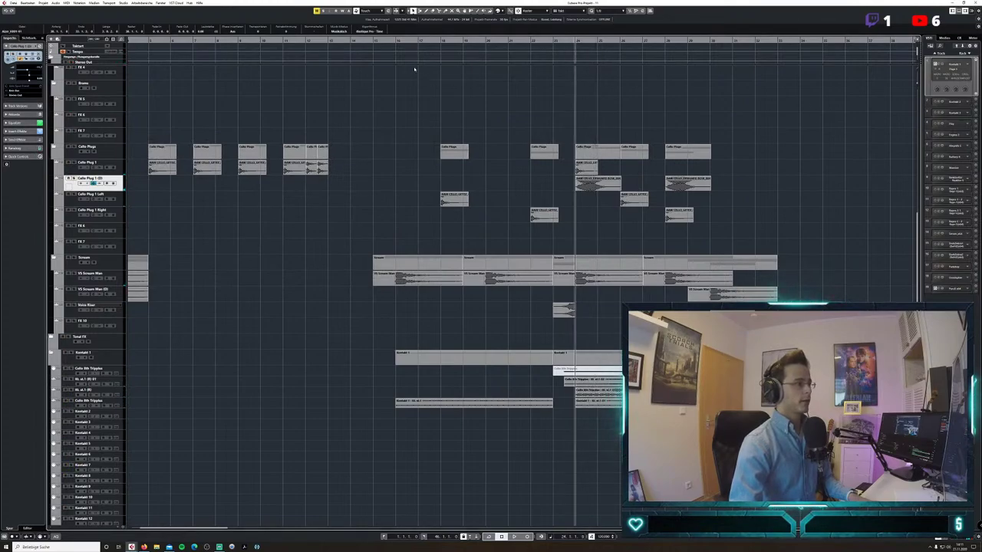
{"action": "left_click", "coordinate": [373, 42]}
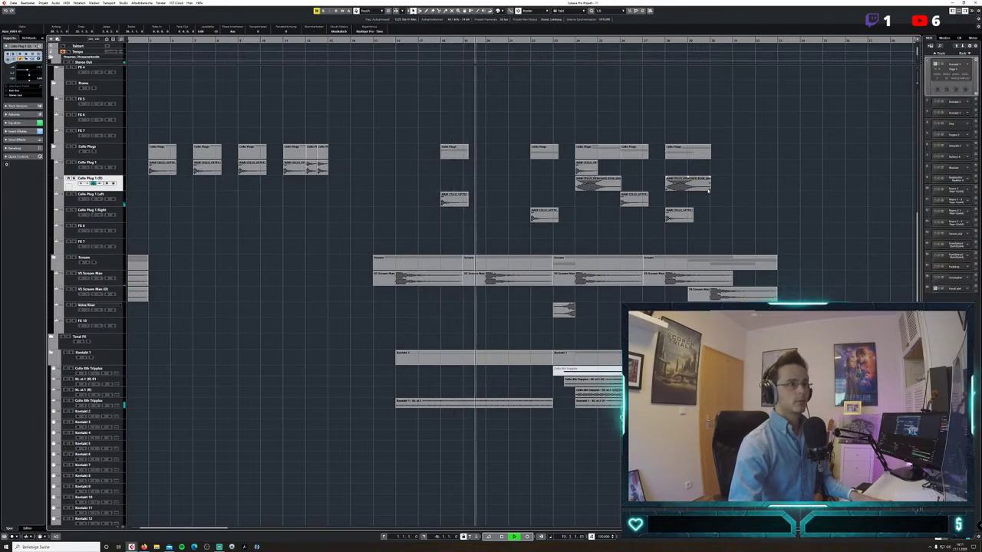
{"action": "key", "text": "ctrl+d"}
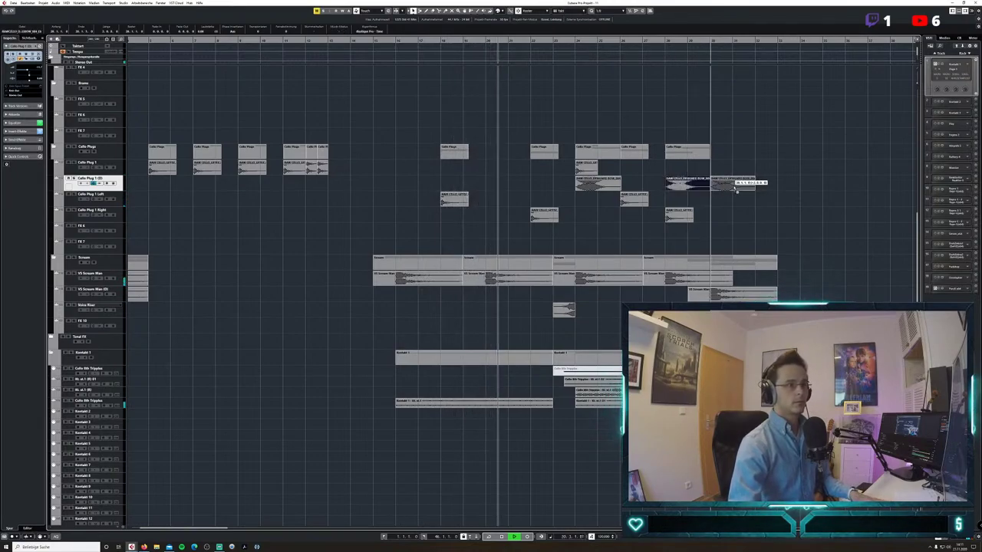
{"action": "left_click", "coordinate": [844, 225]}
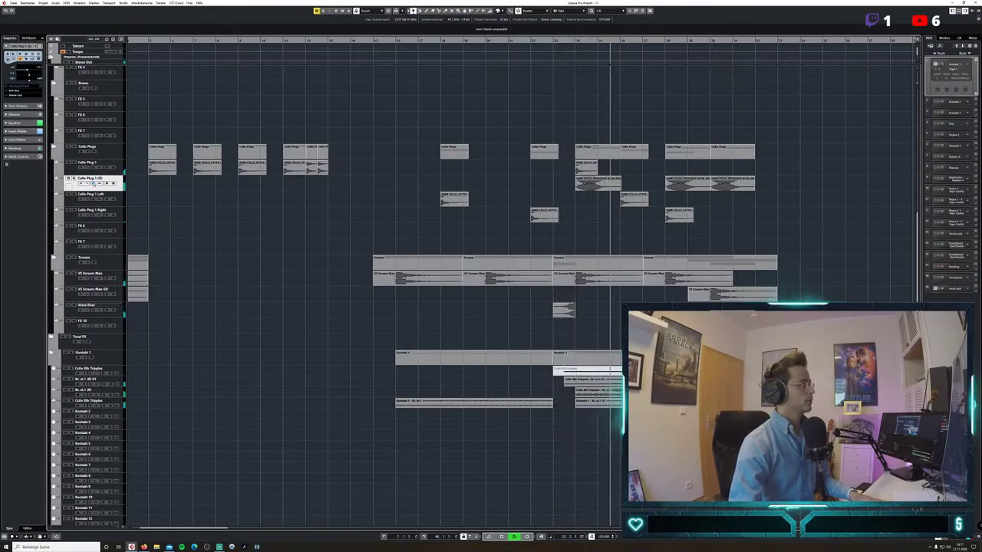
{"action": "key", "text": "e"}
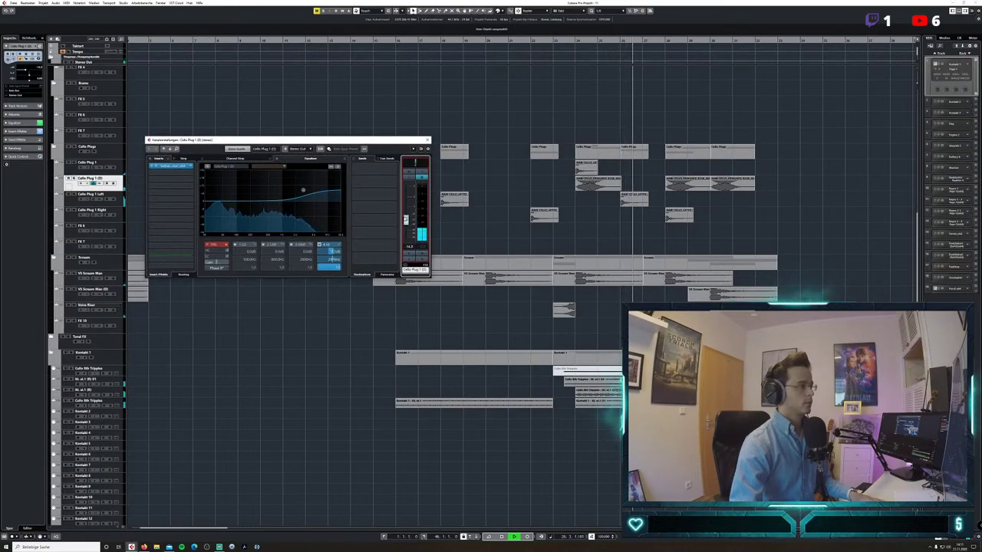
{"action": "key", "text": "e"}
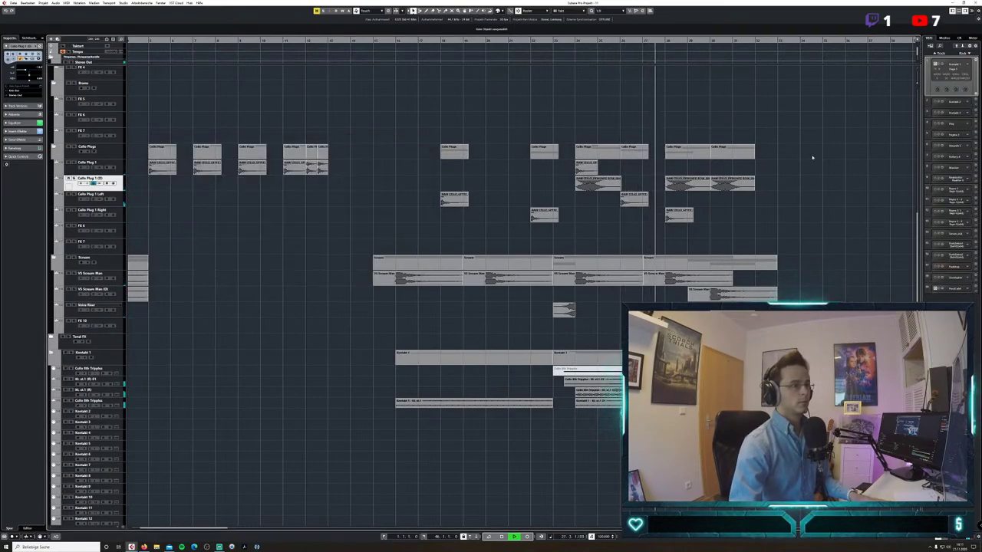
Repeat the Cello Plug 1 Right clip as one-bar hits from bar 28, then set the snap grid to 1/2 for two half-bar hits in bar 31.
{"action": "left_click_drag", "start_coordinate": [692, 221], "coordinate": [743, 220]}
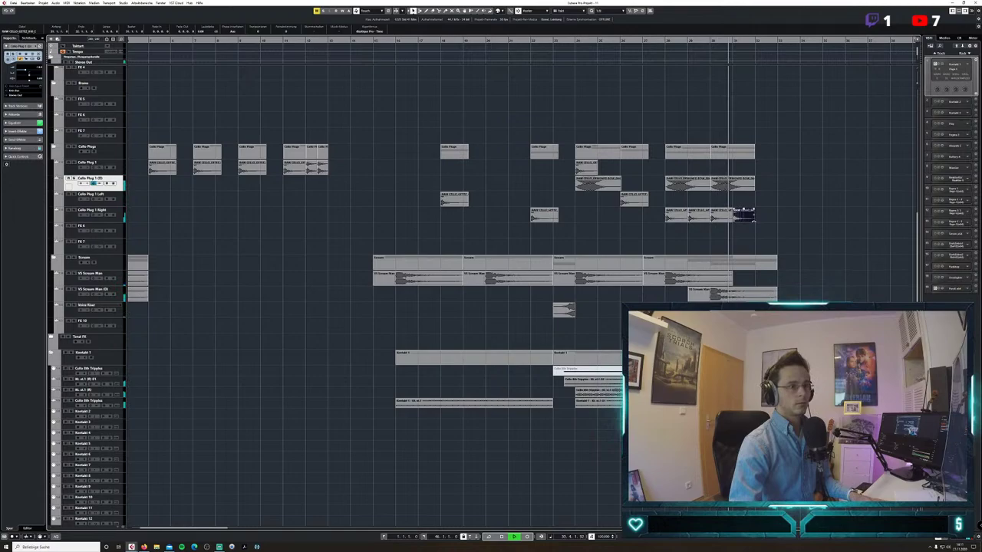
{"action": "left_click", "coordinate": [570, 29]}
{"action": "left_click", "coordinate": [602, 10]}
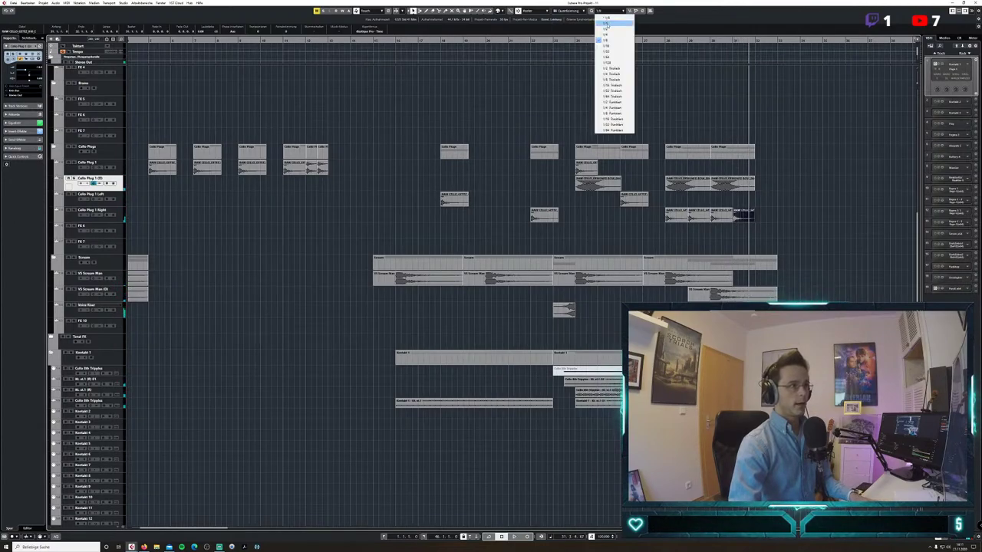
{"action": "left_click", "coordinate": [614, 29]}
{"action": "left_click_drag", "start_coordinate": [752, 213], "coordinate": [741, 214]}
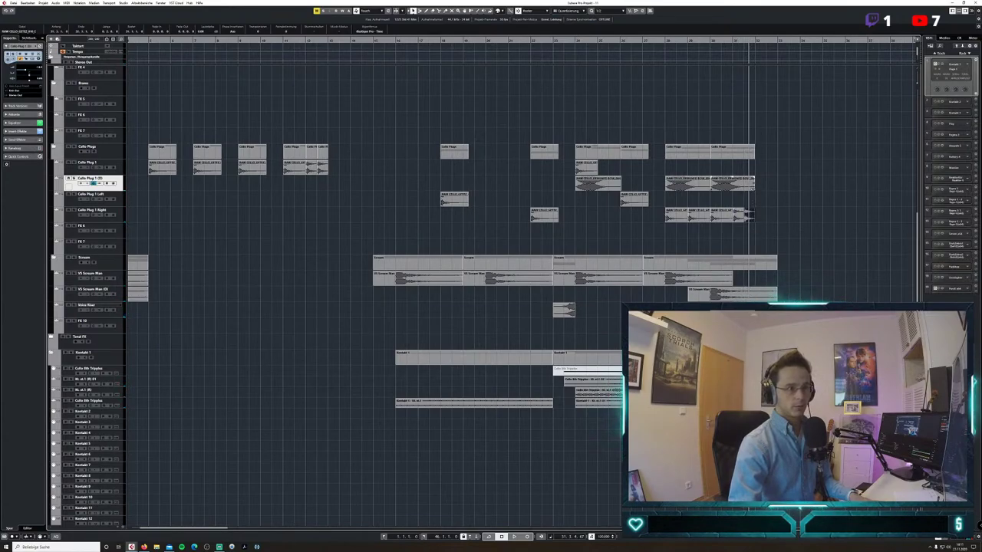
Shorten the bar 30 bow clip to one bar, repeat it at bar 31, and move the repeated hits from Cello Plug 1 Right to Cello Plug 1.
{"action": "mouse_move", "coordinate": [754, 189]}
{"action": "left_mouse_down"}
{"action": "mouse_move", "coordinate": [732, 190]}
{"action": "mouse_move", "coordinate": [756, 187]}
{"action": "left_mouse_up"}
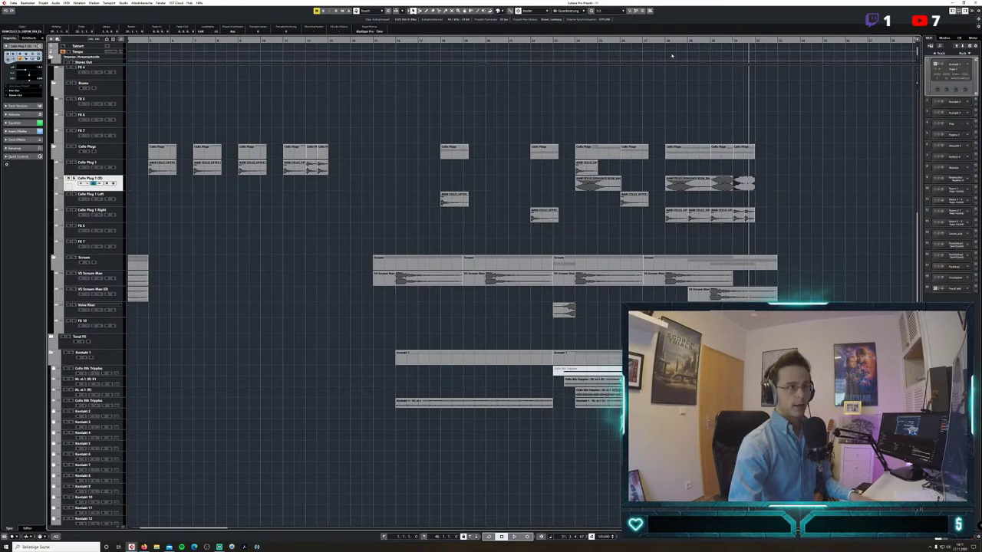
{"action": "key", "text": "space"}
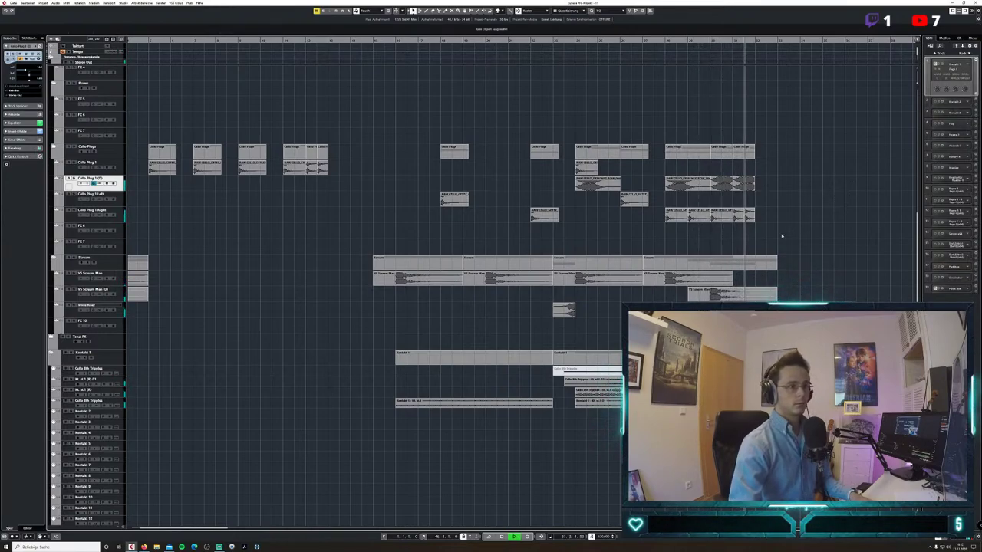
{"action": "left_click_drag", "start_coordinate": [767, 233], "coordinate": [676, 166]}
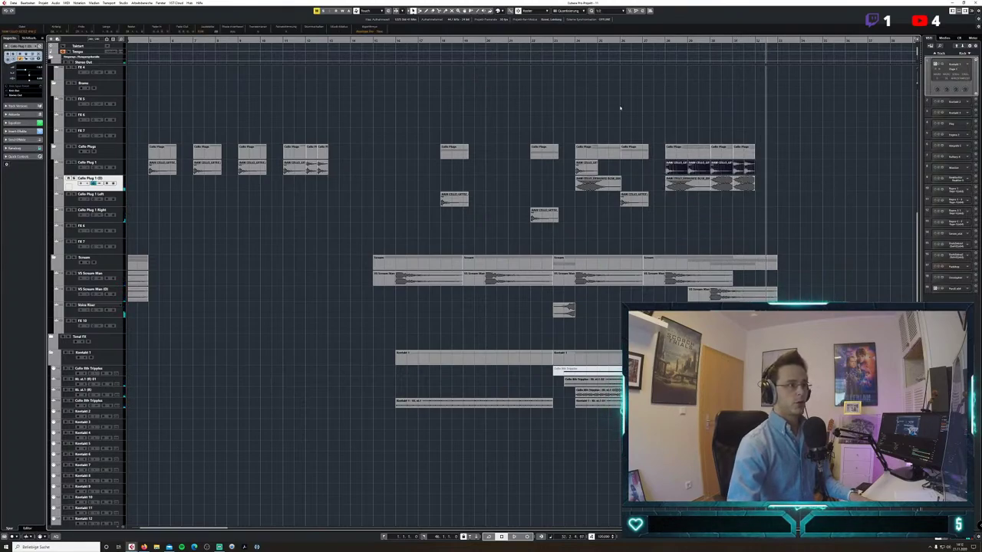
{"action": "left_click", "coordinate": [373, 43]}
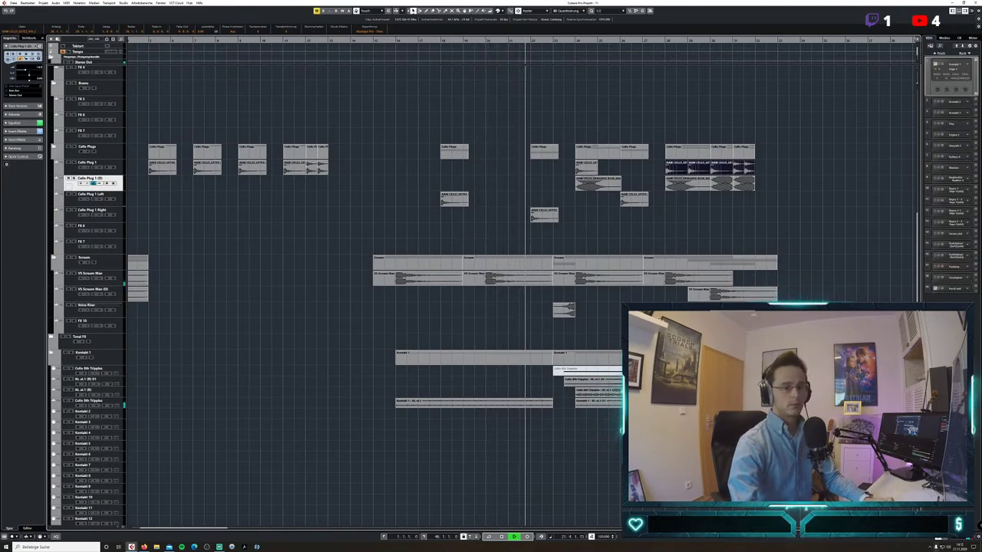
{"action": "key", "text": "g"}
{"action": "key", "text": "g"}
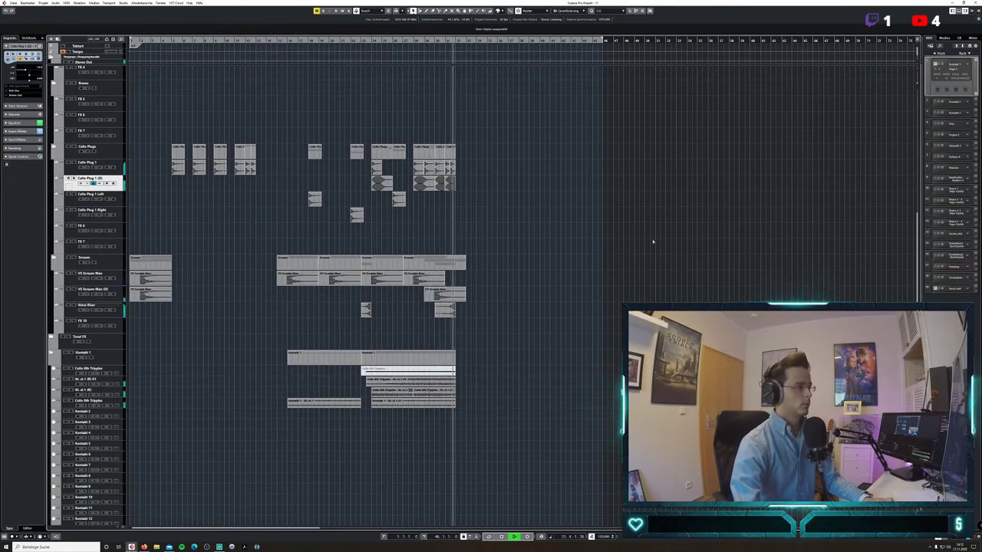
{"action": "key", "text": "space"}
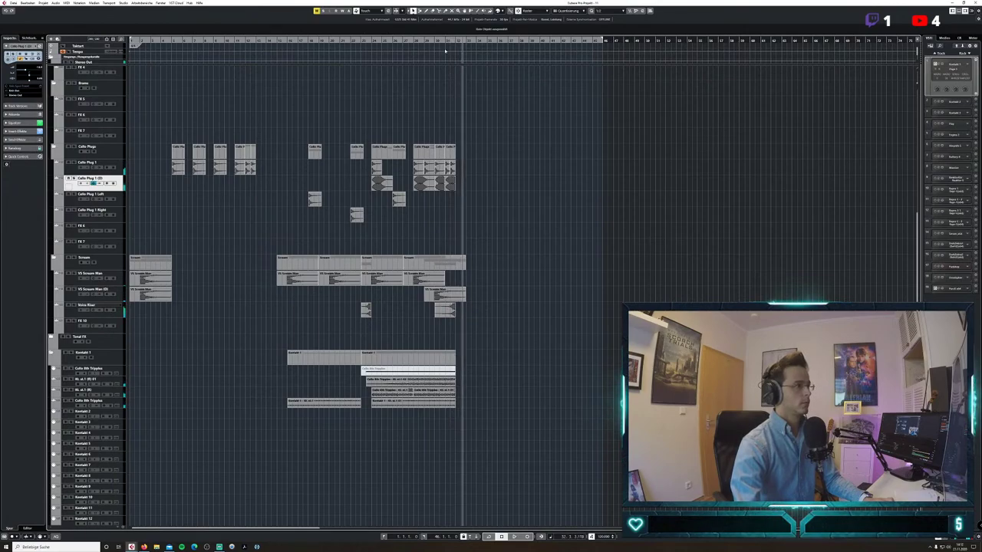
Delete the Hit 2 clip at bar 31 and play the transition from bar 32.
{"action": "left_click", "coordinate": [456, 40]}
{"action": "scroll", "coordinate": [532, 187], "scroll_direction": "up", "scroll_amount": 6}
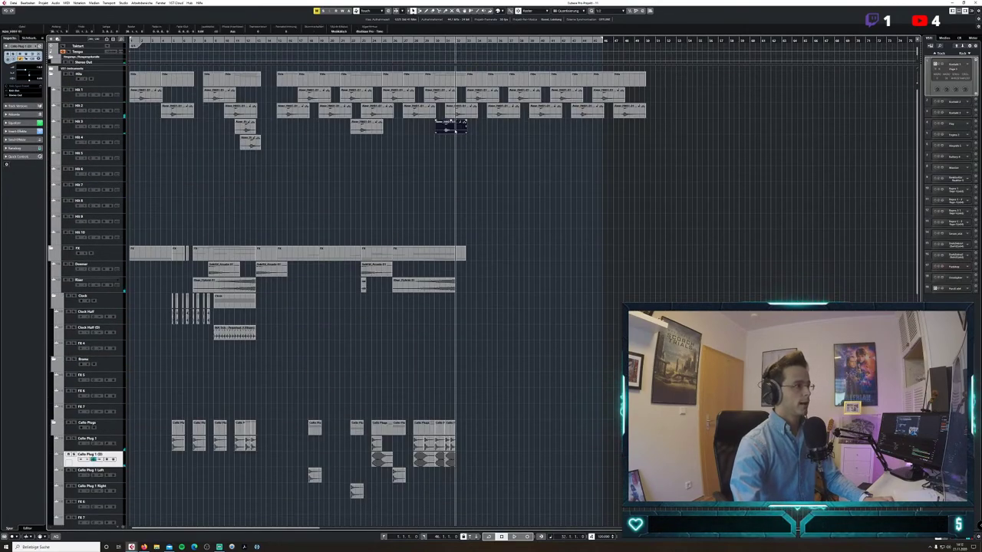
{"action": "left_click", "coordinate": [461, 109]}
{"action": "left_click", "coordinate": [494, 109]}
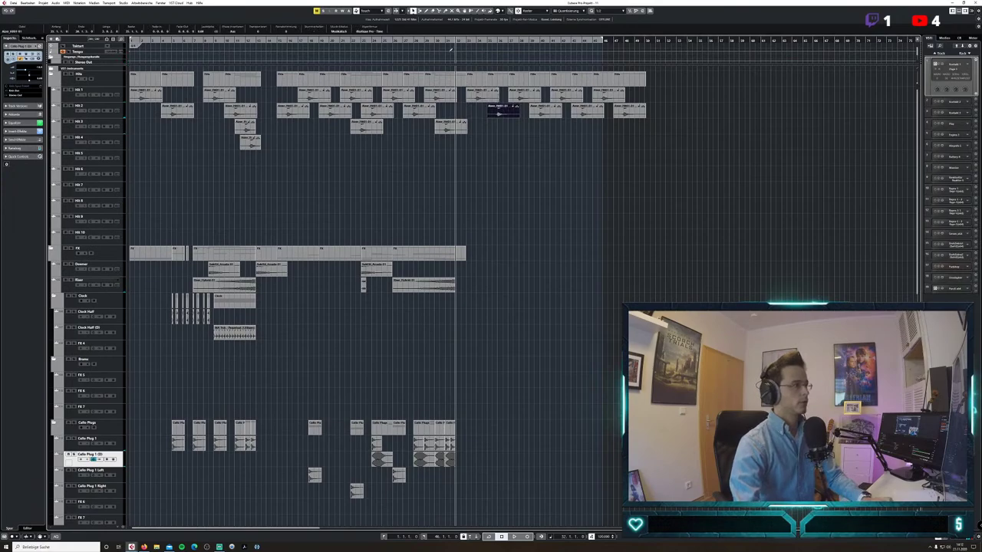
{"action": "key", "text": "space"}
Move all Hit 1 and Hit 2 clips from bar 33 onward one bar later, so they start at bar 34.
{"action": "scroll", "coordinate": [647, 258], "scroll_direction": "down", "scroll_amount": 6}
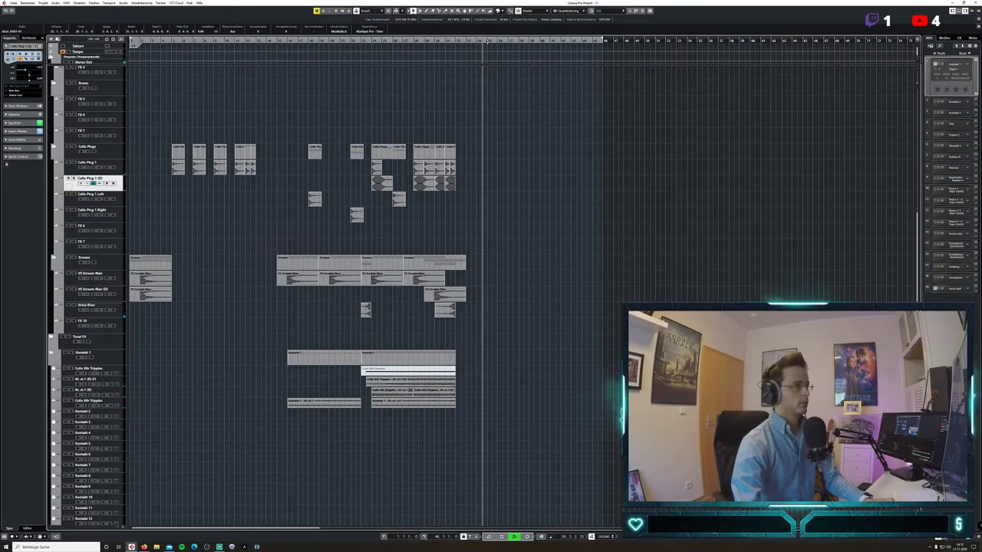
{"action": "scroll", "coordinate": [588, 204], "scroll_direction": "up", "scroll_amount": 6}
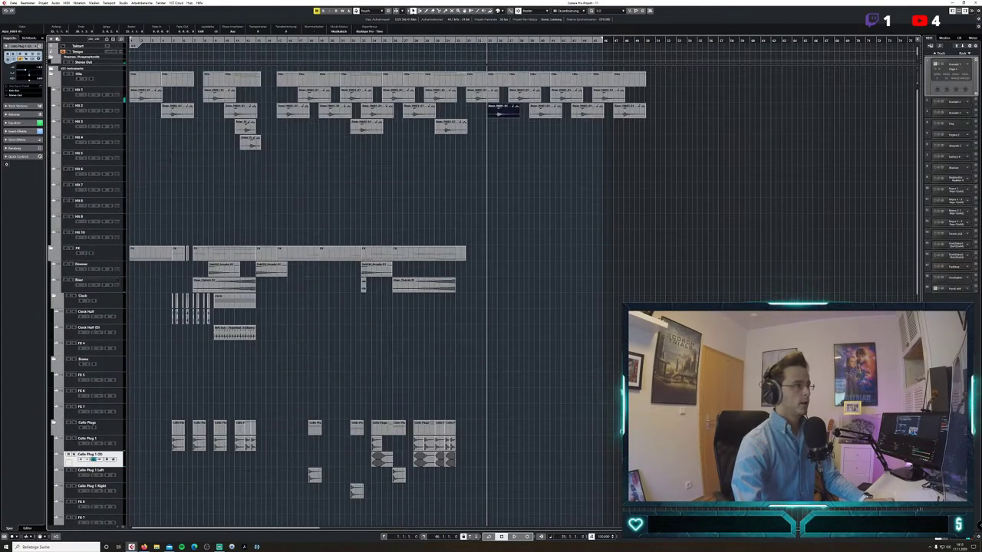
{"action": "left_click_drag", "start_coordinate": [706, 158], "coordinate": [497, 100]}
{"action": "left_click", "coordinate": [543, 184]}
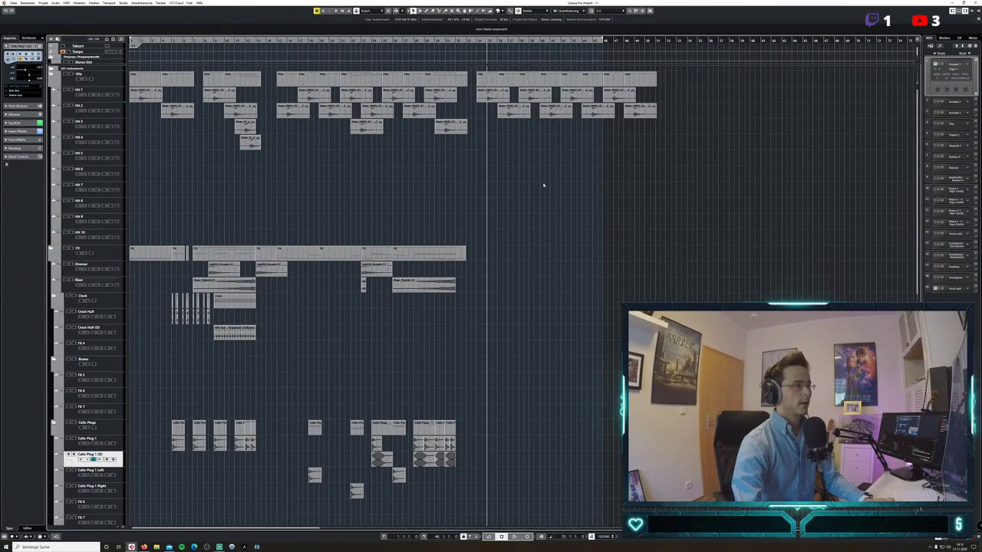
Audition the cello and Kontakt parts from bar 24.
{"action": "scroll", "coordinate": [544, 200], "scroll_direction": "down", "scroll_amount": 6}
{"action": "scroll", "coordinate": [542, 221], "scroll_direction": "up", "scroll_amount": 3}
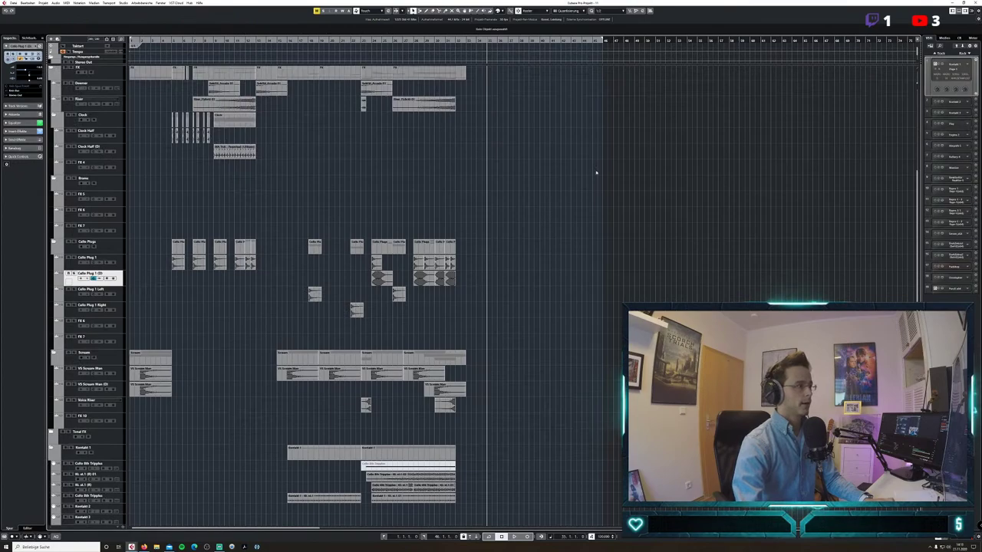
{"action": "scroll", "coordinate": [583, 200], "scroll_direction": "down", "scroll_amount": 6}
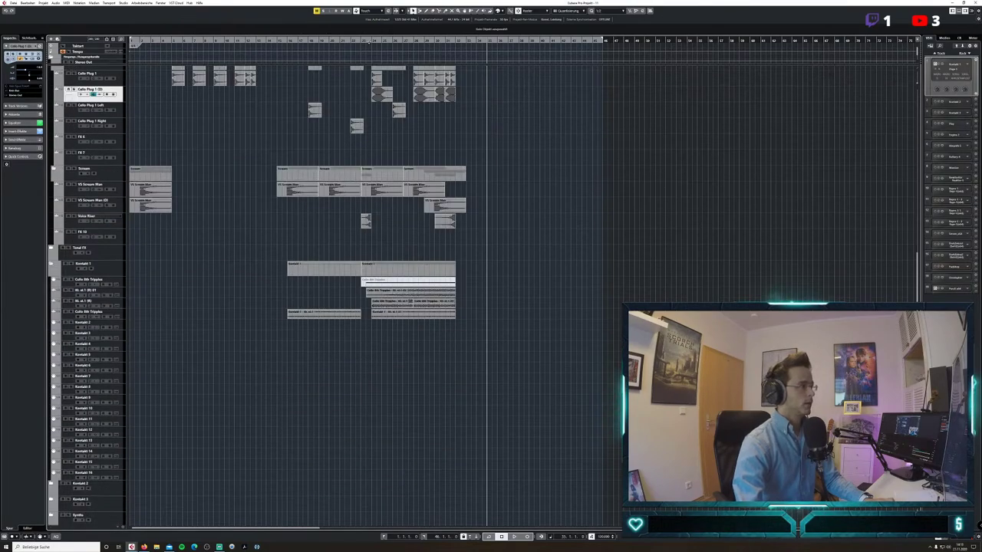
{"action": "left_click", "coordinate": [370, 42]}
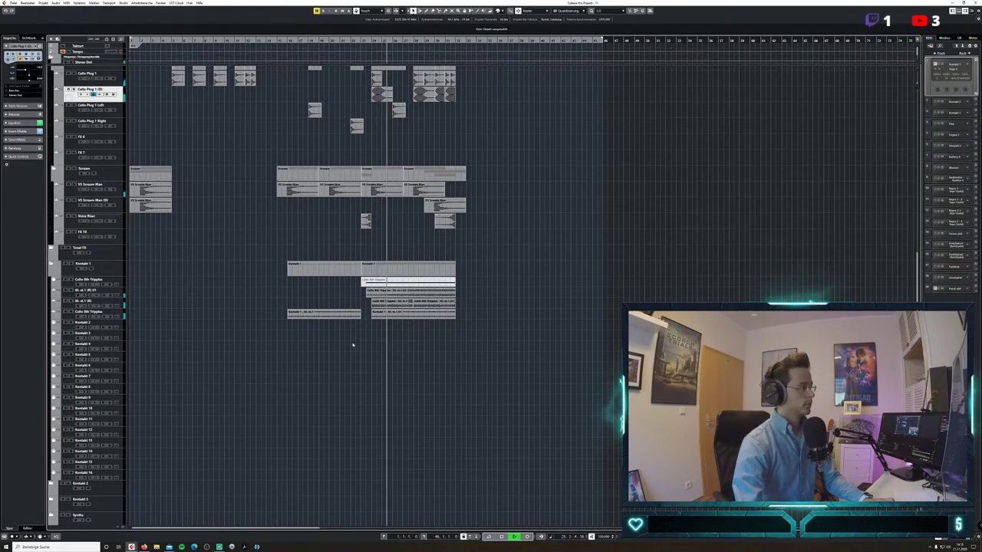
{"action": "key", "text": "space"}
Load the Ensembles instrument from Spitfire Chamber Strings into Kontakt 1 and rename the Kontakt 2 track to Chamber Strings.
{"action": "left_click", "coordinate": [72, 327]}
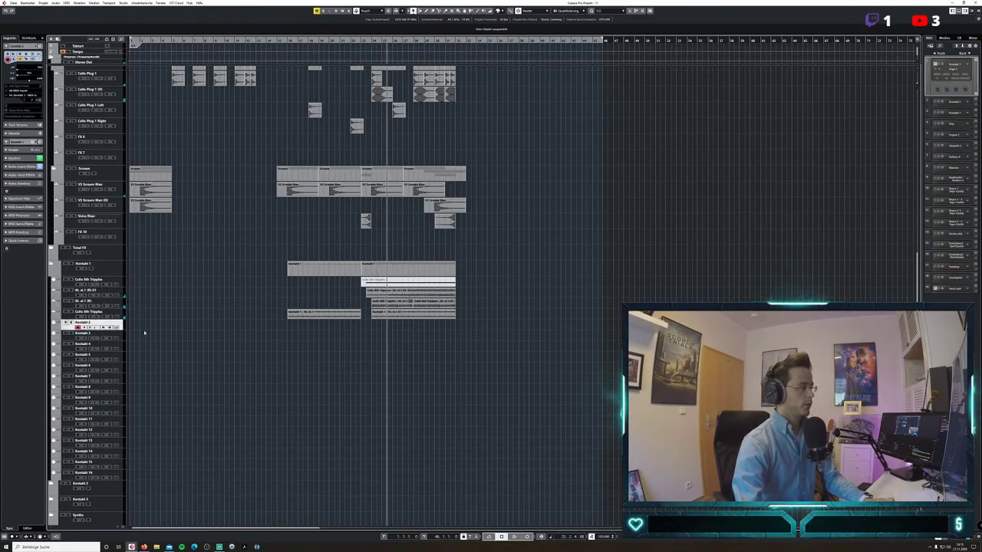
{"action": "left_click", "coordinate": [938, 64]}
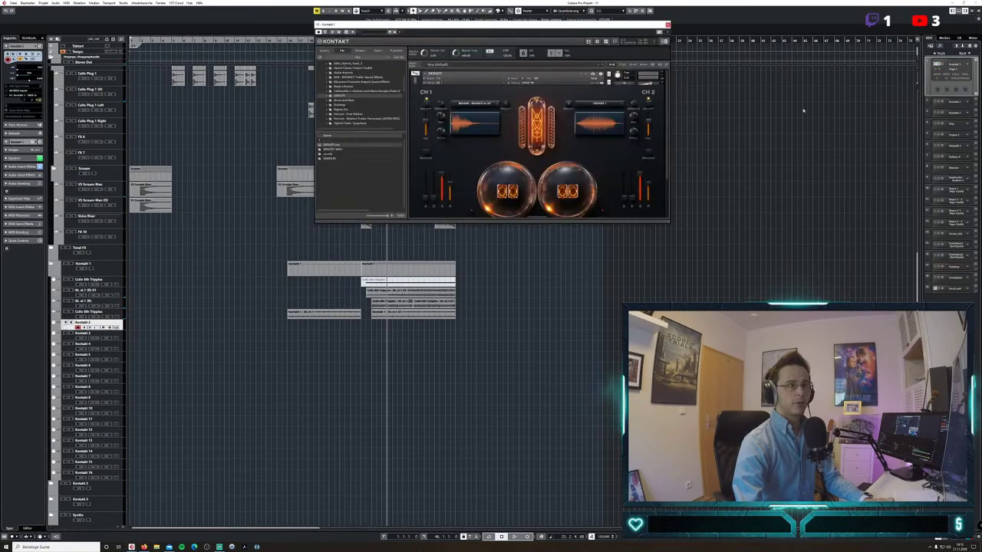
{"action": "left_click", "coordinate": [418, 80]}
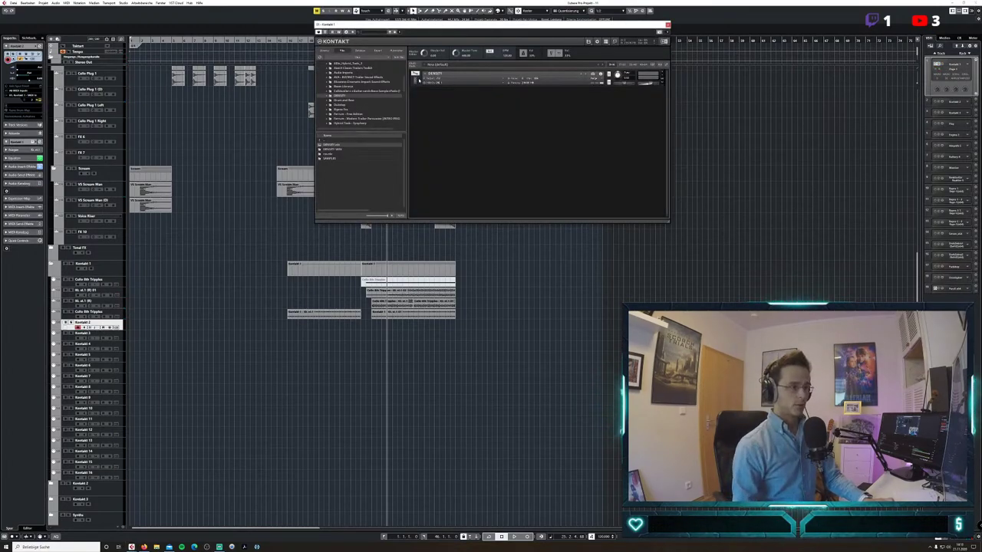
{"action": "left_click", "coordinate": [324, 51]}
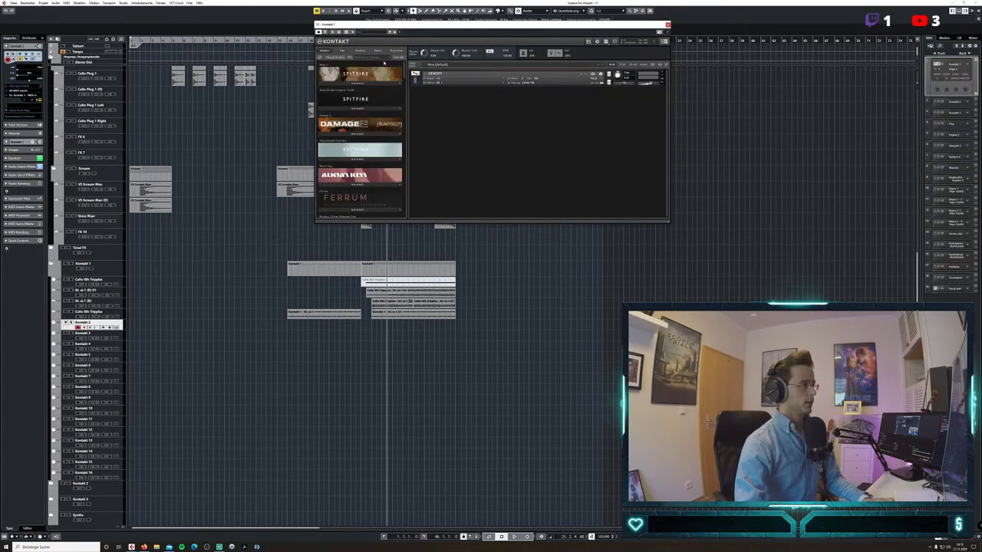
{"action": "type", "text": "chamber"}
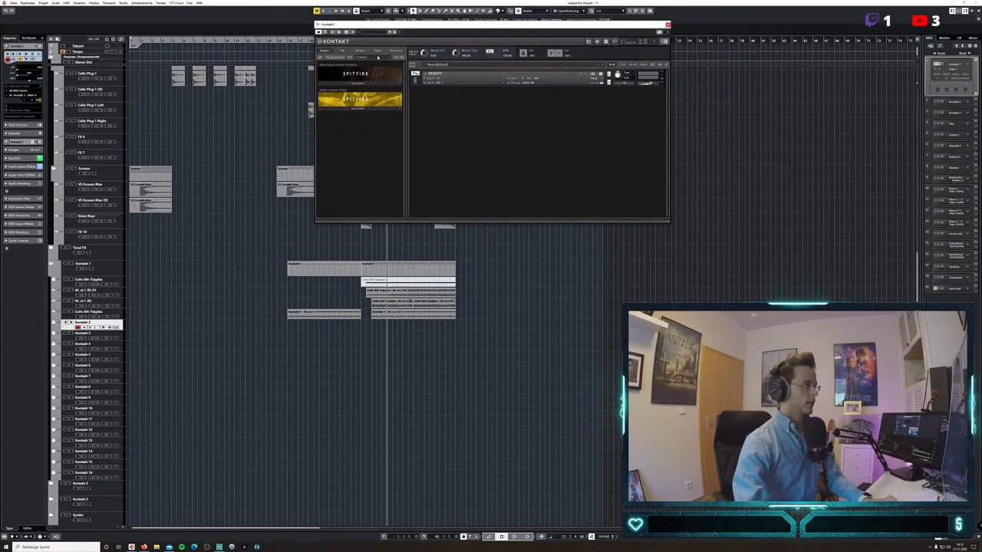
{"action": "left_click", "coordinate": [363, 109]}
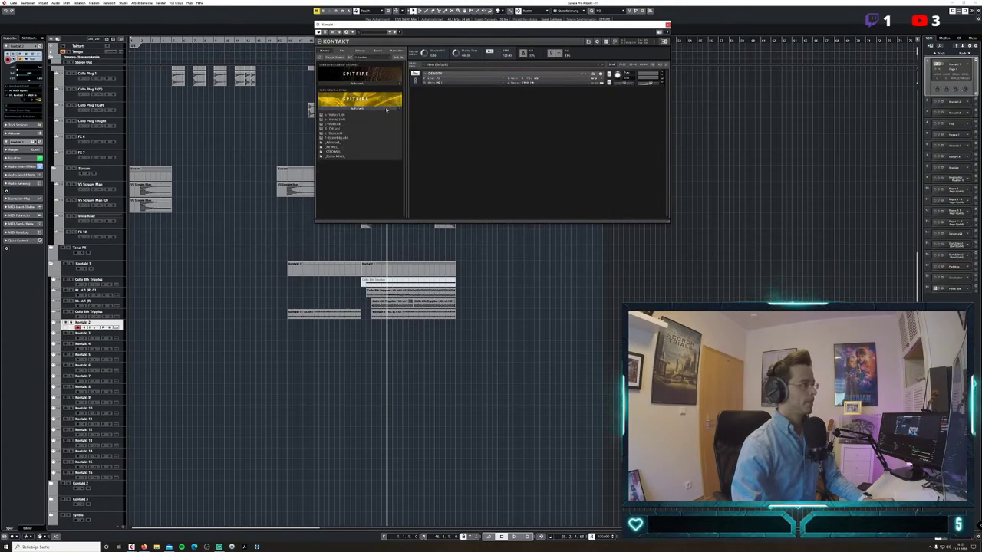
{"action": "double_click", "coordinate": [345, 139]}
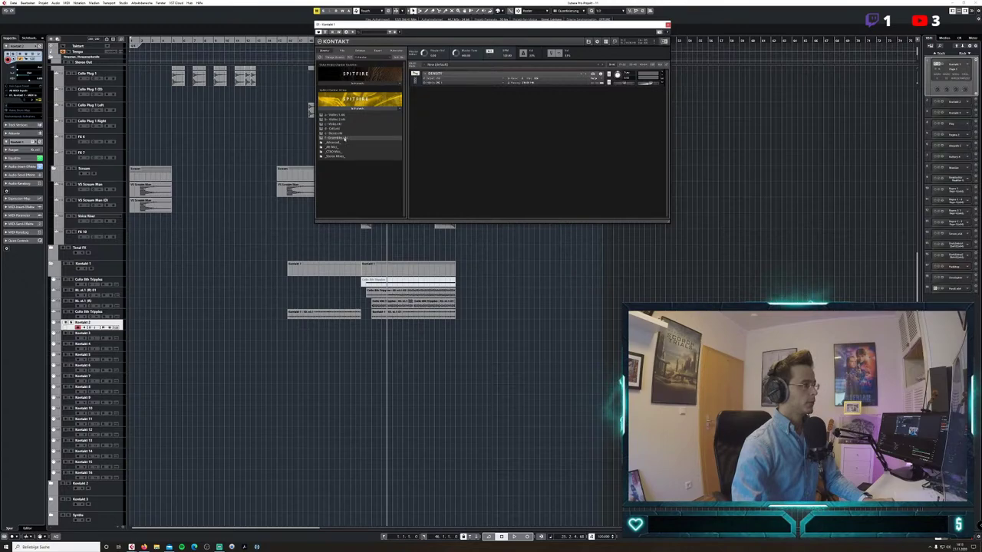
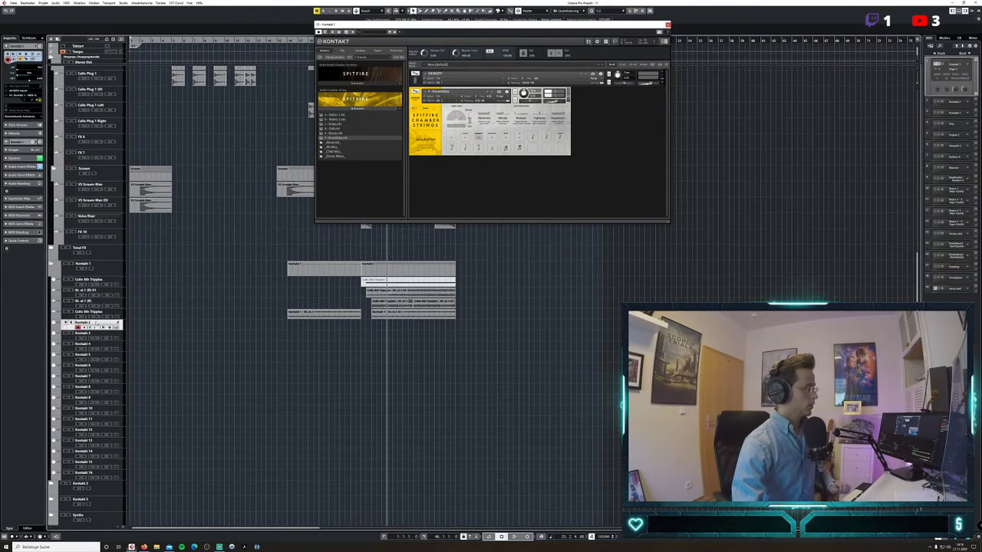
{"action": "double_click", "coordinate": [94, 323]}
{"action": "type", "text": "C"}
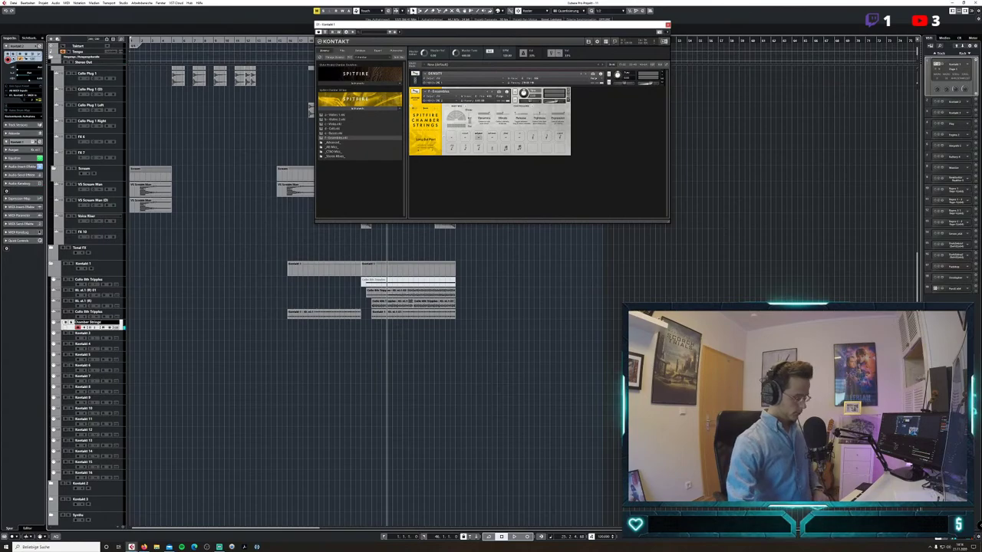
Show the Kontakt output channels in the MixConsole and route the Ensembles instrument to Kontakt output st.2.
{"action": "left_click_drag", "start_coordinate": [479, 27], "coordinate": [555, 28]}
{"action": "left_click", "coordinate": [123, 3]}
{"action": "left_click", "coordinate": [140, 16]}
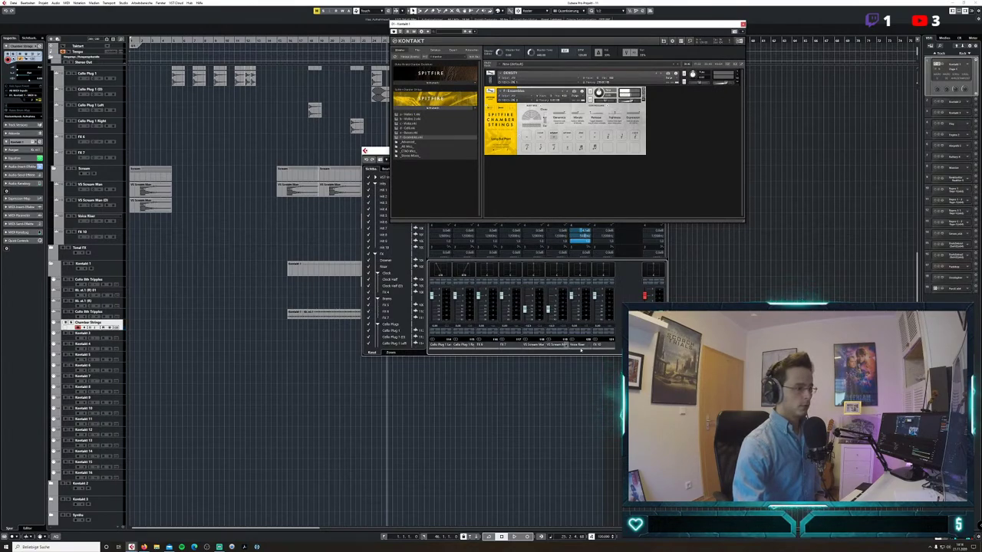
{"action": "left_click_drag", "start_coordinate": [606, 351], "coordinate": [376, 352]}
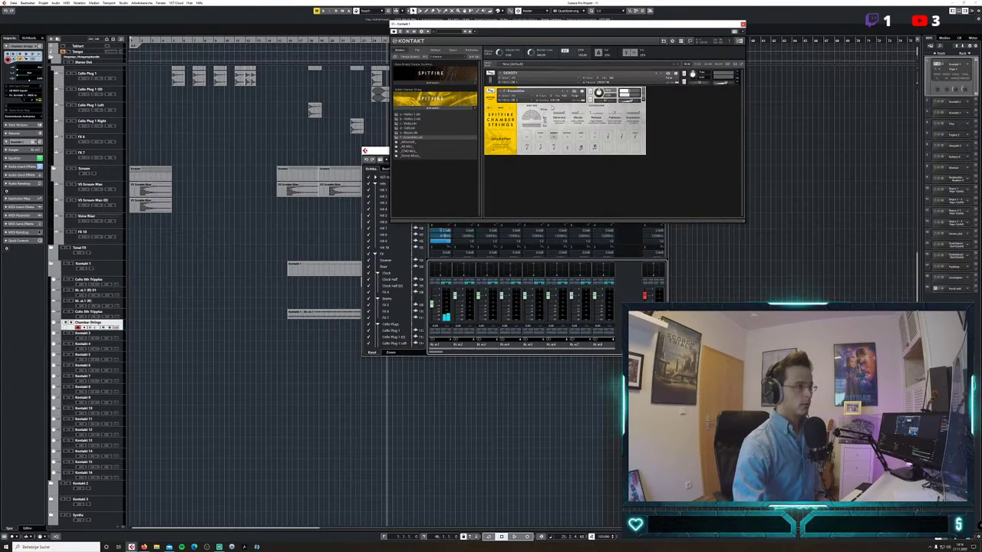
{"action": "left_click", "coordinate": [532, 95]}
{"action": "left_click", "coordinate": [543, 111]}
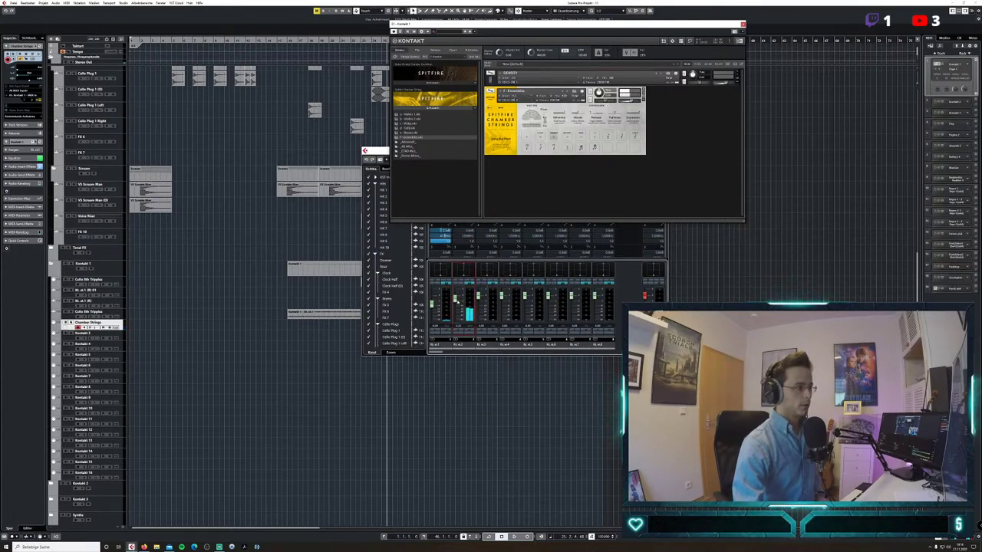
Close the Kontakt and MixConsole windows and set the playhead to bar 15.
{"action": "left_click", "coordinate": [742, 25]}
{"action": "left_click", "coordinate": [663, 149]}
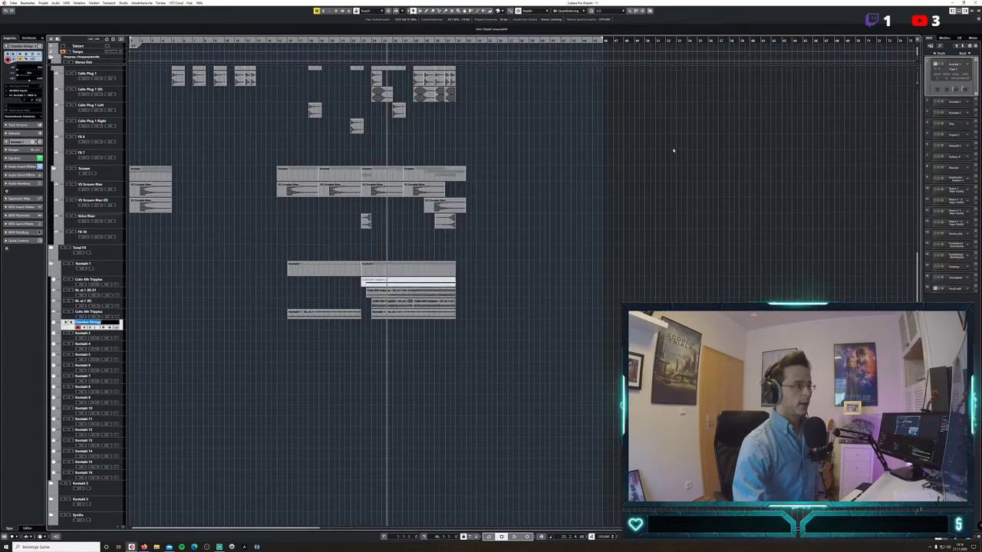
{"action": "left_click", "coordinate": [276, 40]}
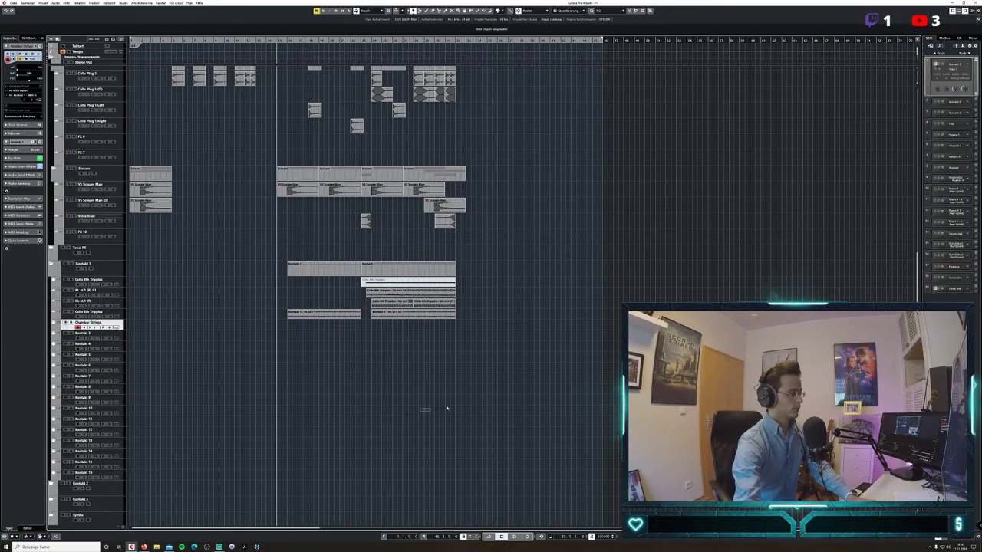
{"action": "double_click", "coordinate": [471, 402]}
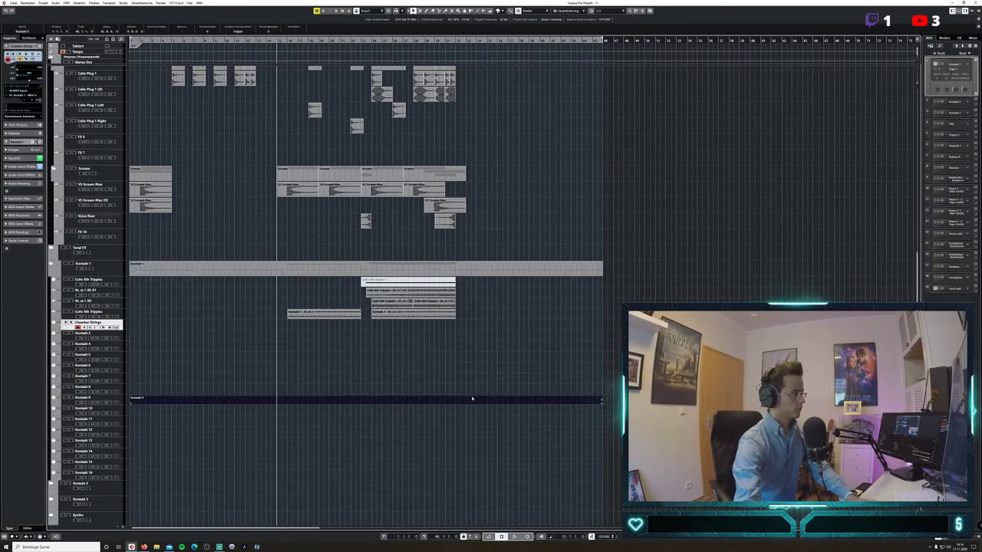
{"action": "left_click", "coordinate": [526, 371]}
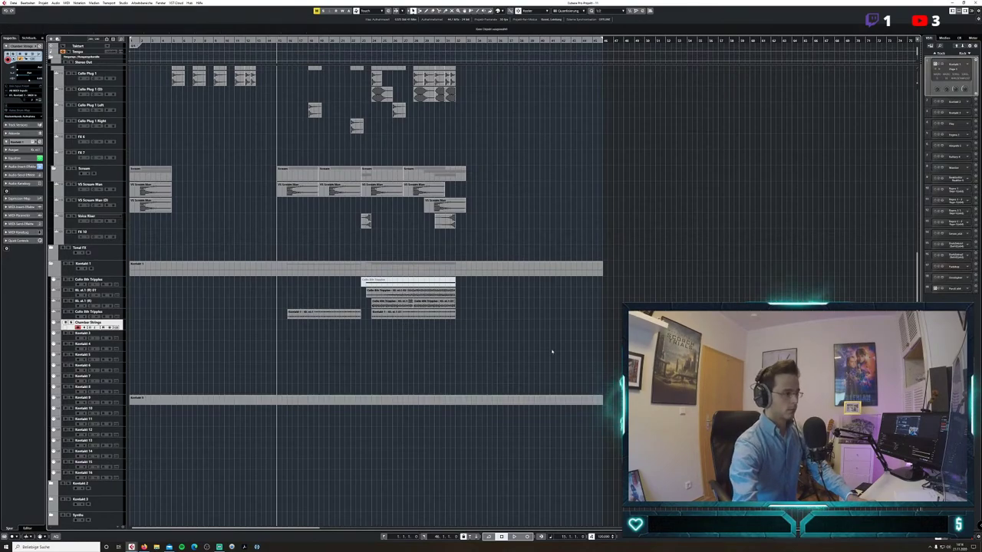
{"action": "left_click", "coordinate": [548, 402]}
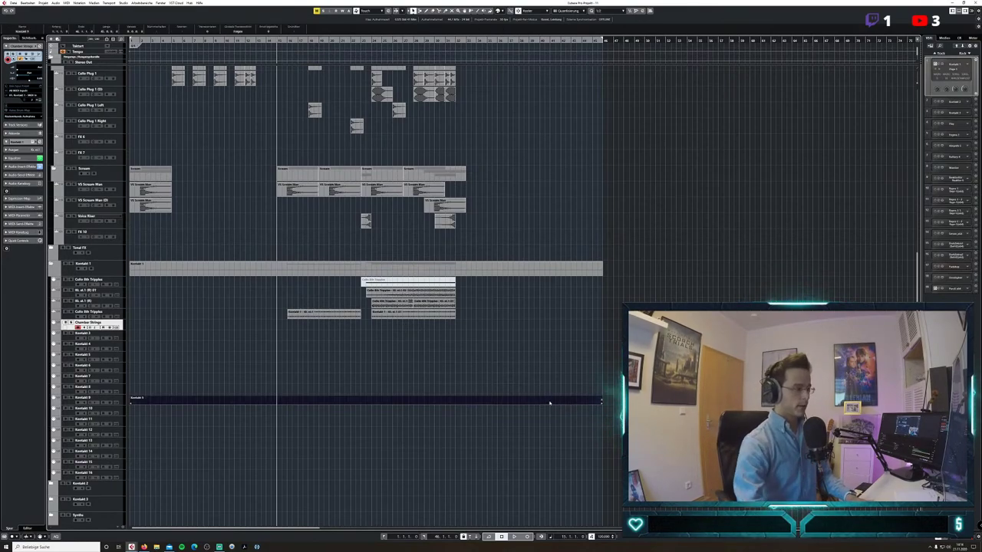
{"action": "double_click", "coordinate": [573, 400]}
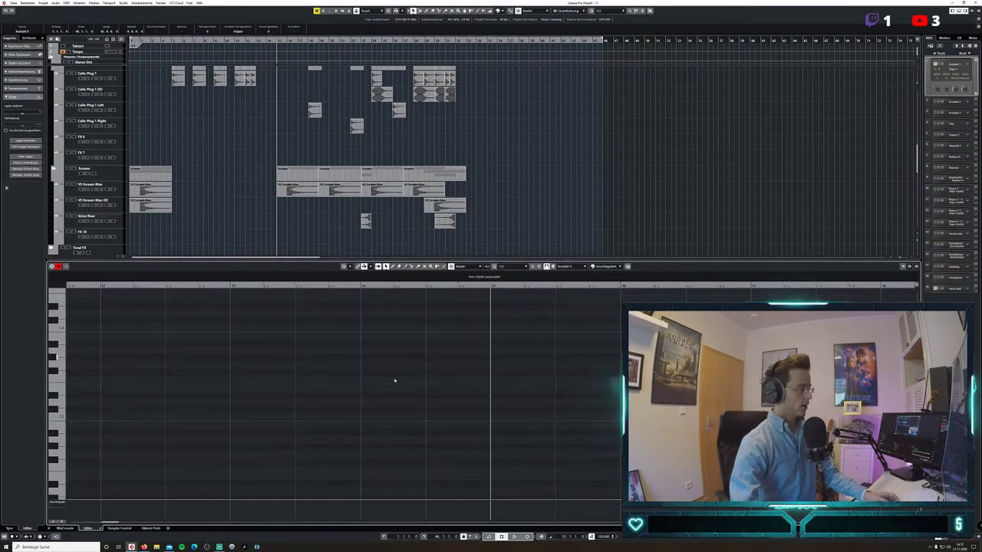
{"action": "left_click", "coordinate": [49, 527]}
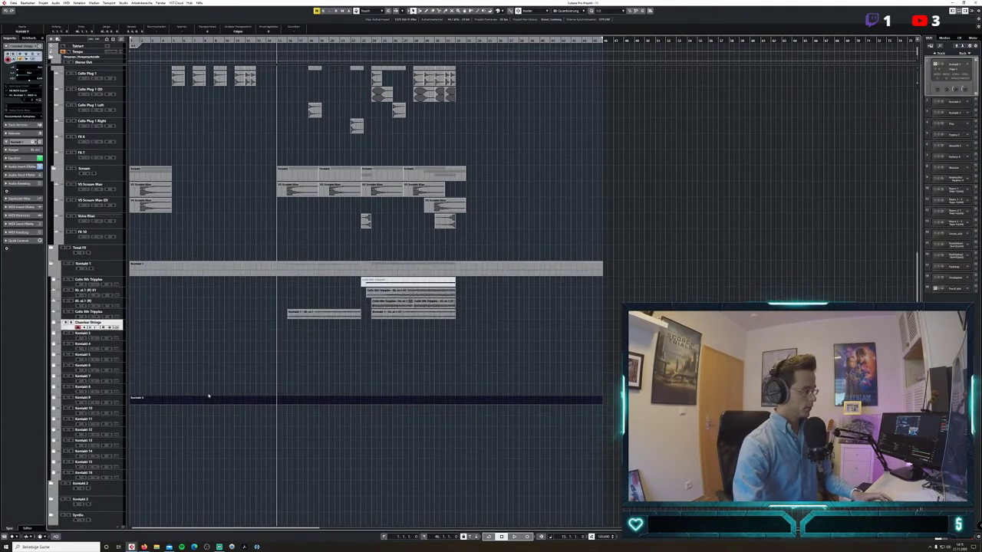
{"action": "key", "text": "Delete"}
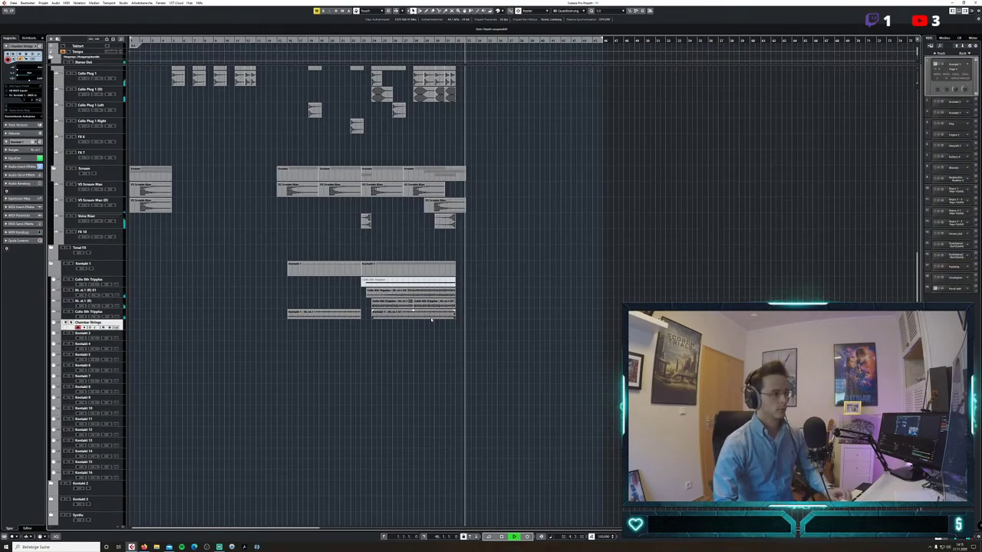
Finish recording the Chamber Strings part and trim the start of its clip to bar 24.
{"action": "key", "text": "space"}
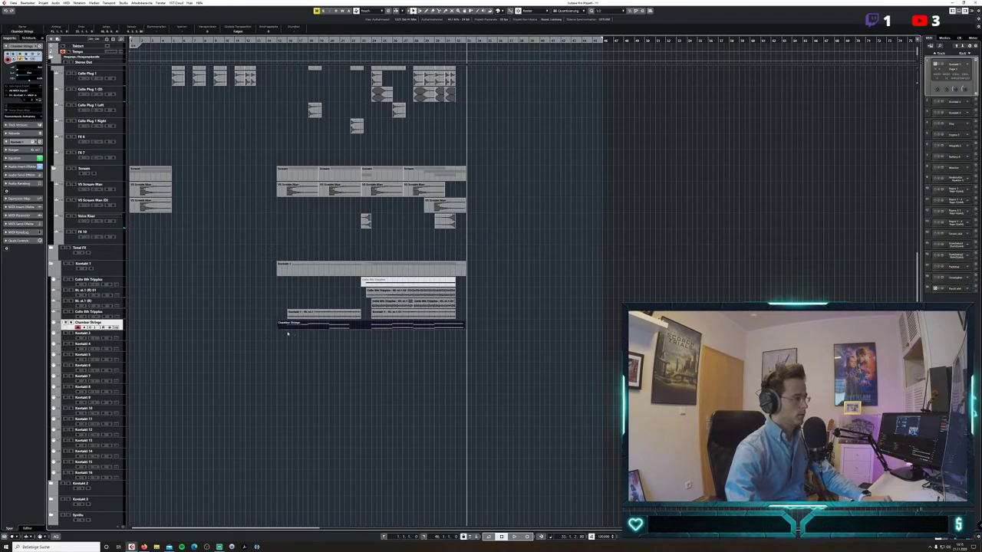
{"action": "left_click_drag", "start_coordinate": [277, 327], "coordinate": [372, 329]}
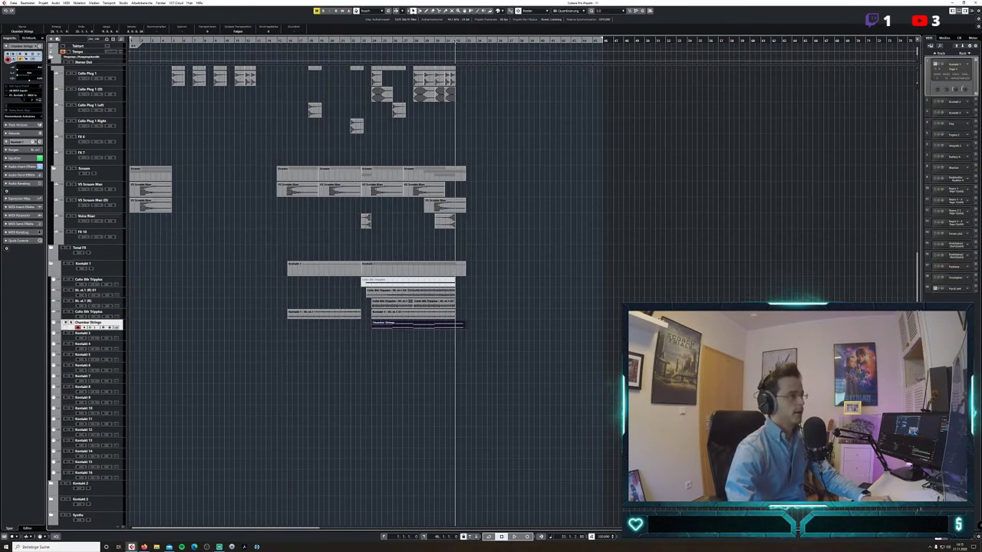
Shorten the last two notes of the Chamber Strings clip so they end at bar 32.
{"action": "left_click", "coordinate": [455, 40]}
{"action": "double_click", "coordinate": [459, 327]}
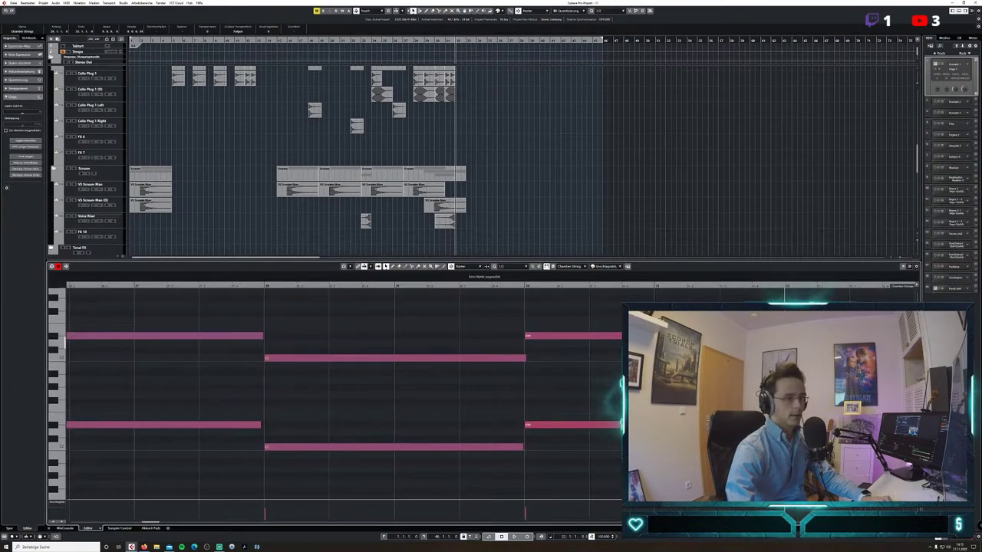
{"action": "left_click_drag", "start_coordinate": [798, 434], "coordinate": [759, 339]}
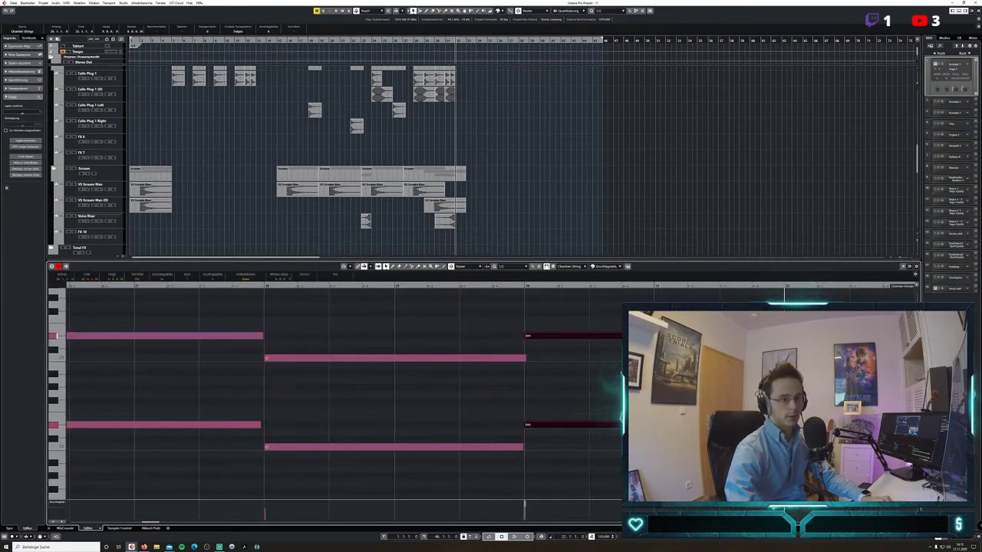
{"action": "left_click", "coordinate": [38, 535]}
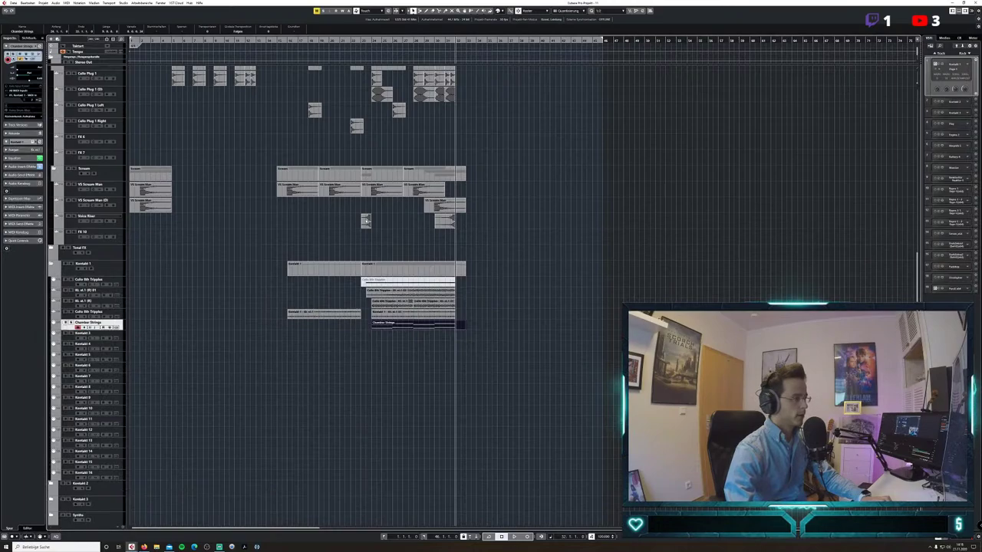
Play from bar 23 and cut the low end with the EQ on the Kontakt st.2 channel in the MixConsole.
{"action": "left_click", "coordinate": [361, 41]}
{"action": "key", "text": "space"}
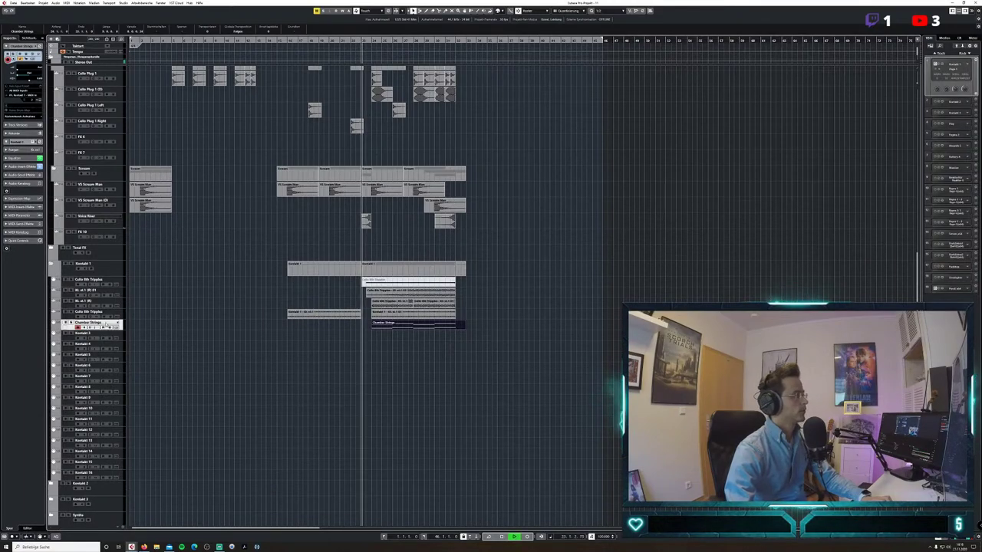
{"action": "left_click", "coordinate": [125, 4]}
{"action": "left_click", "coordinate": [138, 17]}
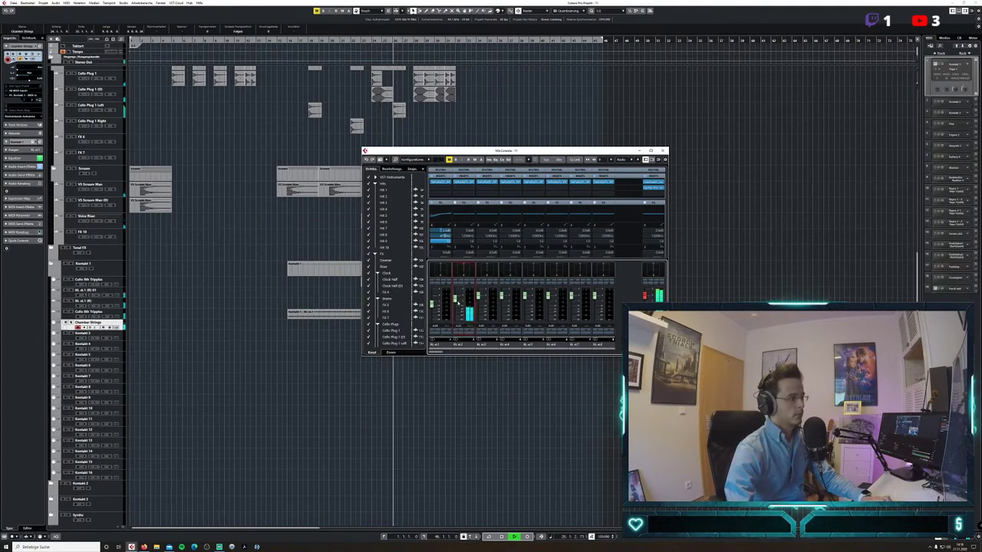
{"action": "left_click", "coordinate": [460, 209]}
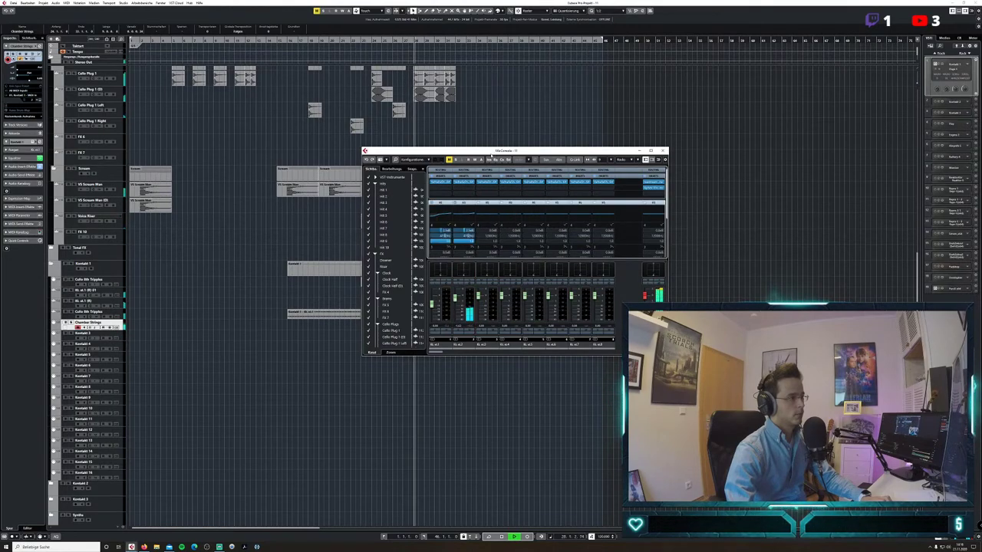
Check the ValhallaShimmer insert on the Kontakt st.2 channel, close the mixer and stop playback.
{"action": "left_click", "coordinate": [459, 183]}
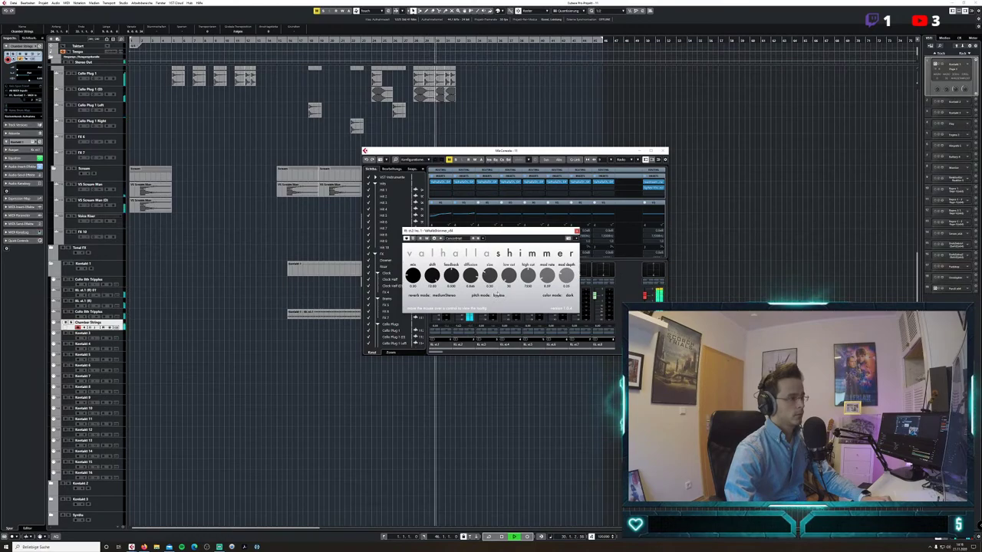
{"action": "left_click", "coordinate": [577, 231]}
{"action": "left_click", "coordinate": [663, 151]}
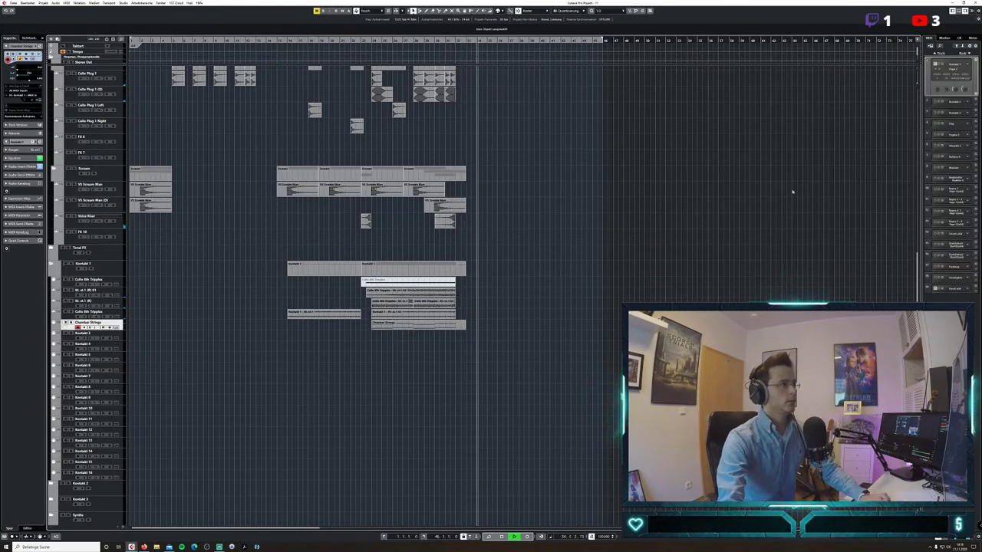
{"action": "key", "text": "space"}
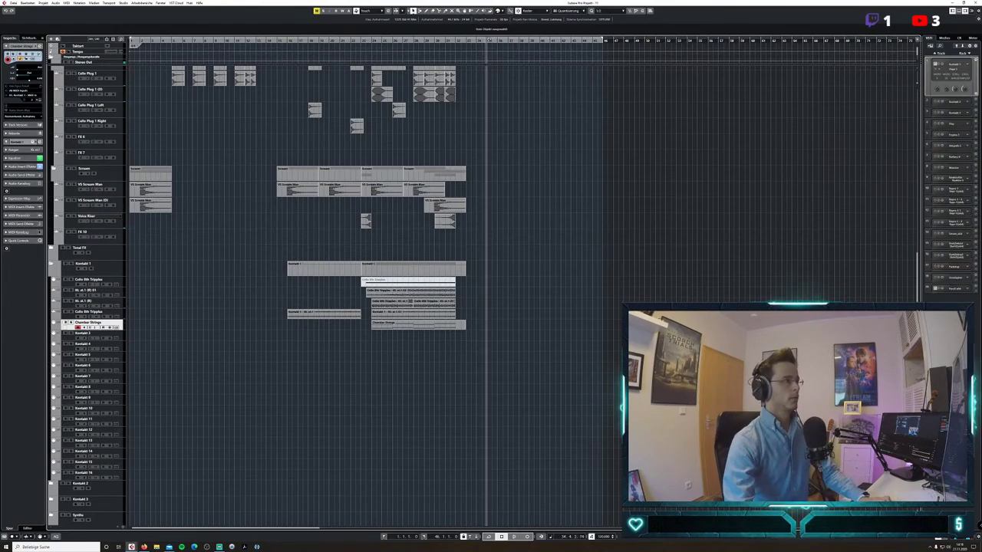
Move the Hit 2 clip at bar 36 to bar 35 and delete all Hit 1 and Hit 2 clips that follow it.
{"action": "scroll", "coordinate": [548, 184], "scroll_direction": "up", "scroll_amount": 8}
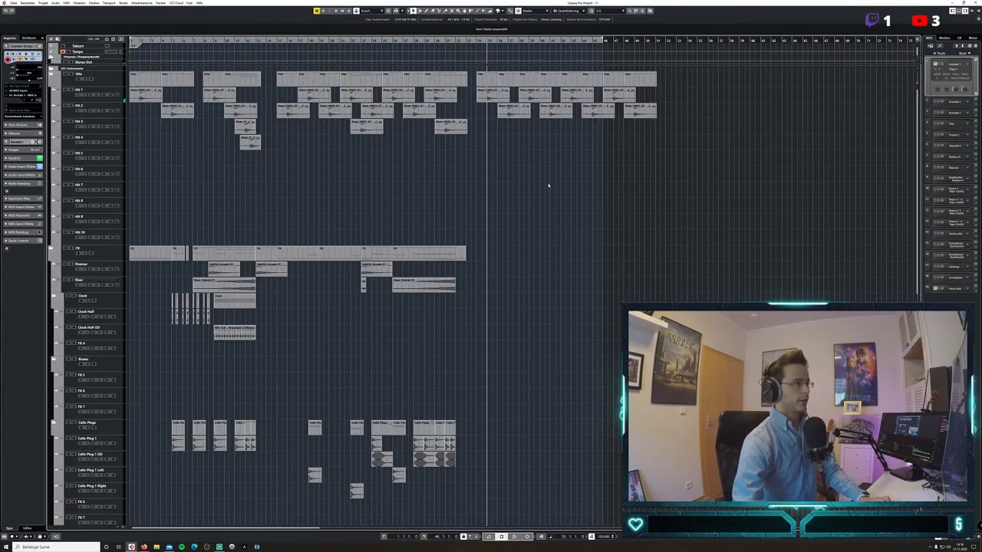
{"action": "left_click", "coordinate": [570, 17]}
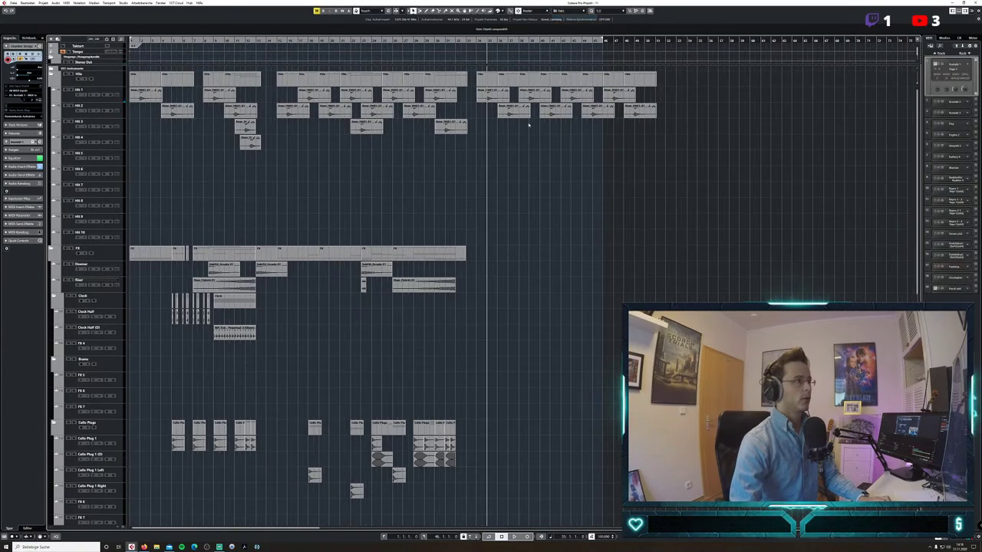
{"action": "left_click_drag", "start_coordinate": [523, 112], "coordinate": [512, 104]}
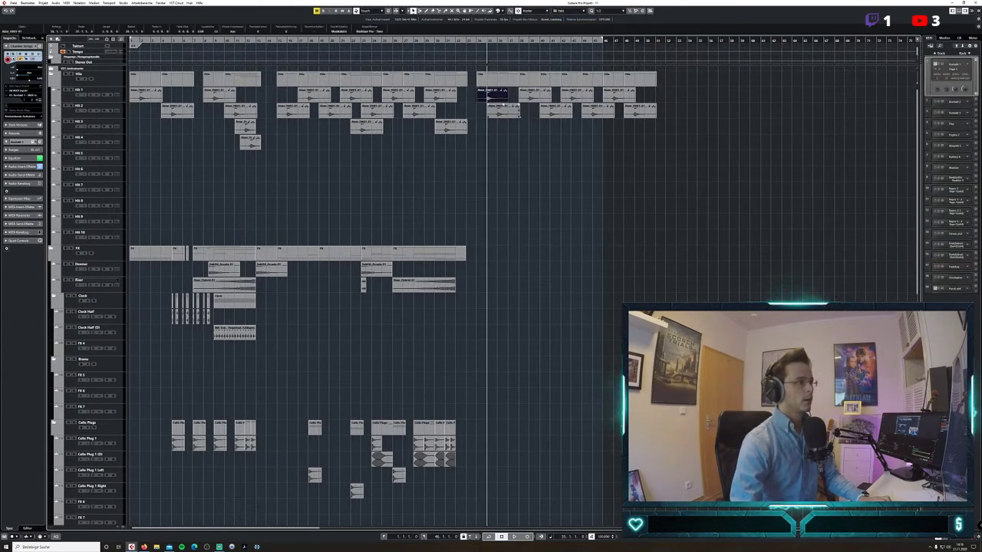
{"action": "left_click_drag", "start_coordinate": [685, 142], "coordinate": [531, 96]}
{"action": "key", "text": "Delete"}
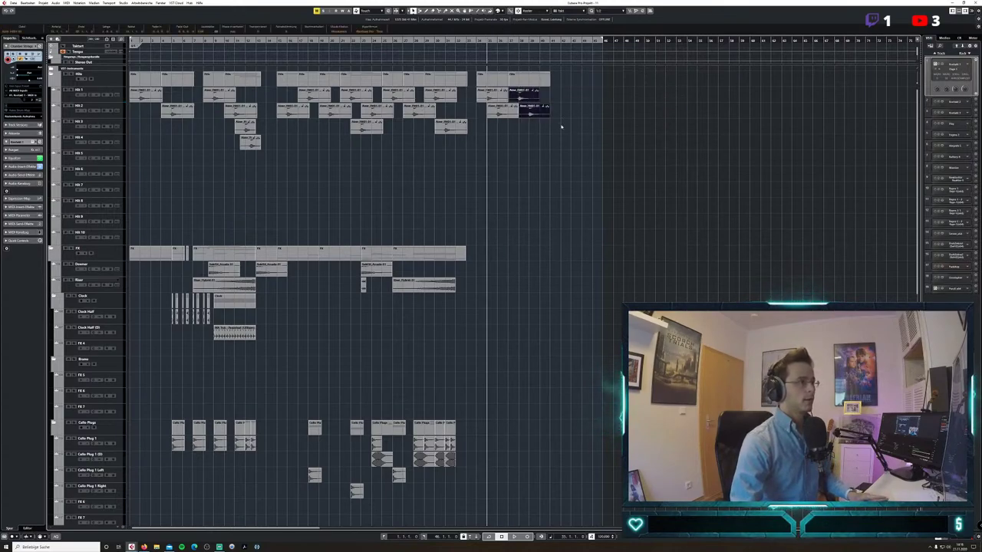
Repeat the Hit 1 and Hit 2 pair from bar 34 every three bars, with copies starting at bars 37, 40 and 43.
{"action": "left_click_drag", "start_coordinate": [562, 127], "coordinate": [489, 98]}
{"action": "left_click_drag", "start_coordinate": [491, 96], "coordinate": [554, 95], "text": "alt"}
{"action": "left_click", "coordinate": [688, 122]}
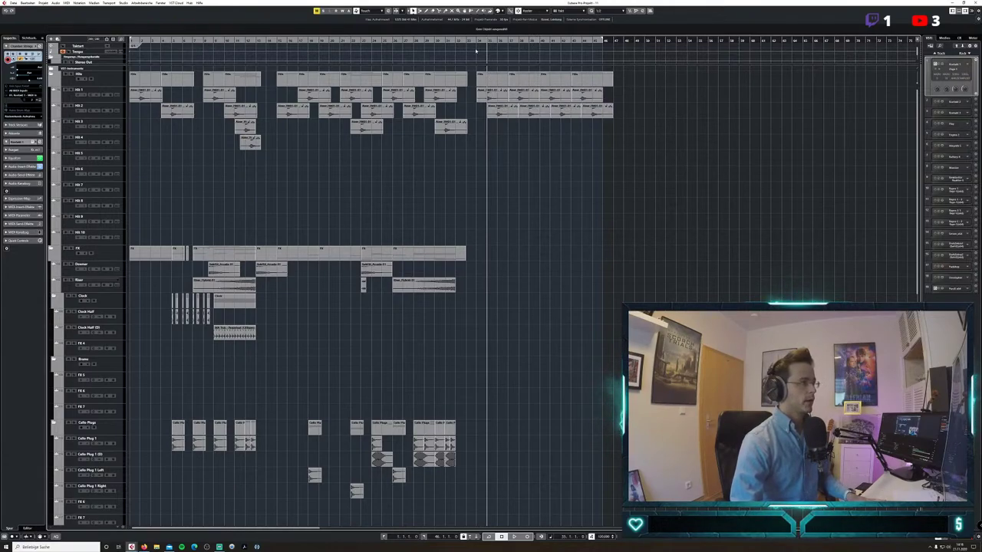
Audition the repeated hits from bar 34 and move the Hit 2 clip at bar 38 onto Hit 3 at bar 36.
{"action": "key", "text": "space"}
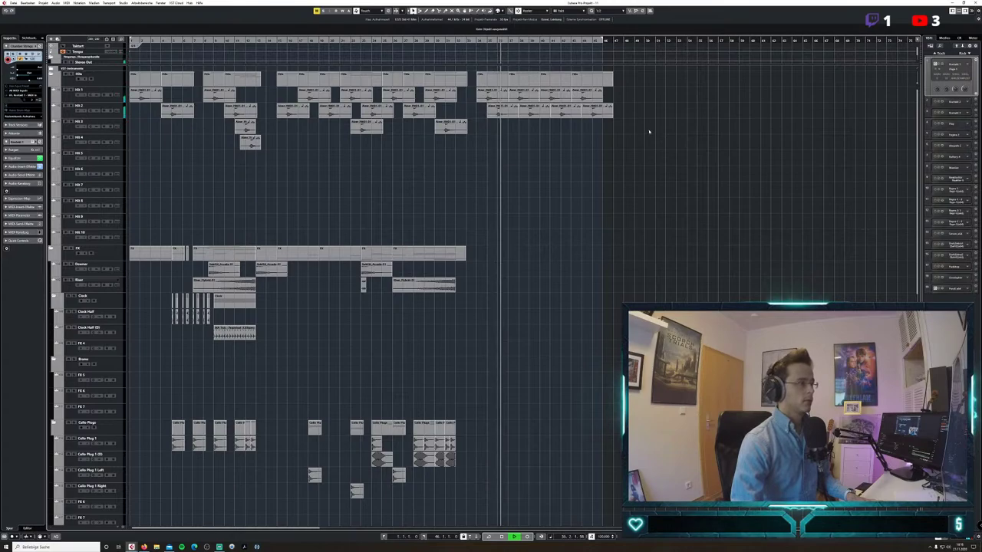
{"action": "key", "text": "space"}
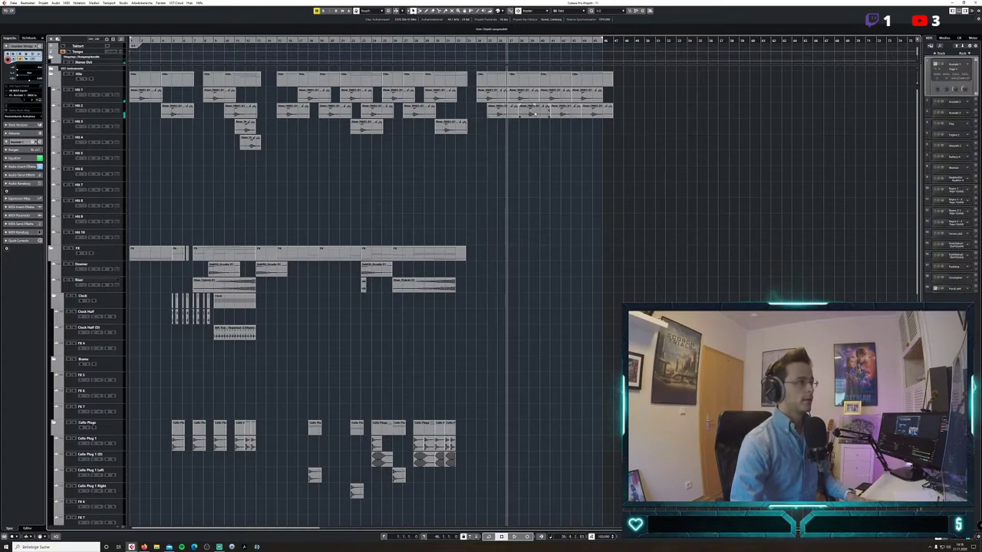
{"action": "left_click_drag", "start_coordinate": [535, 113], "coordinate": [514, 129]}
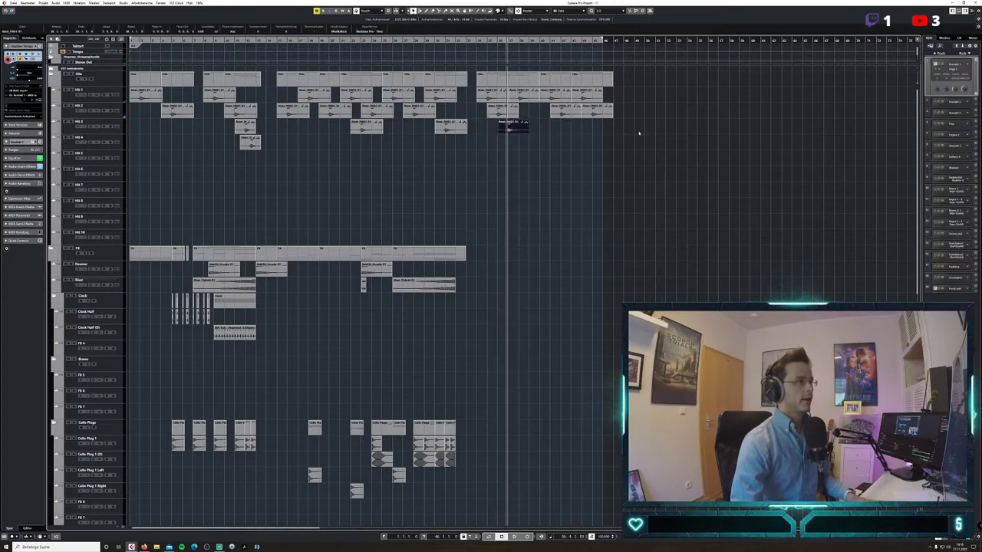
Delete the remaining copied hits, repeat the three-hit group from bar 34 at bars 37, 40 and 43, and play it back.
{"action": "left_click_drag", "start_coordinate": [637, 134], "coordinate": [530, 95]}
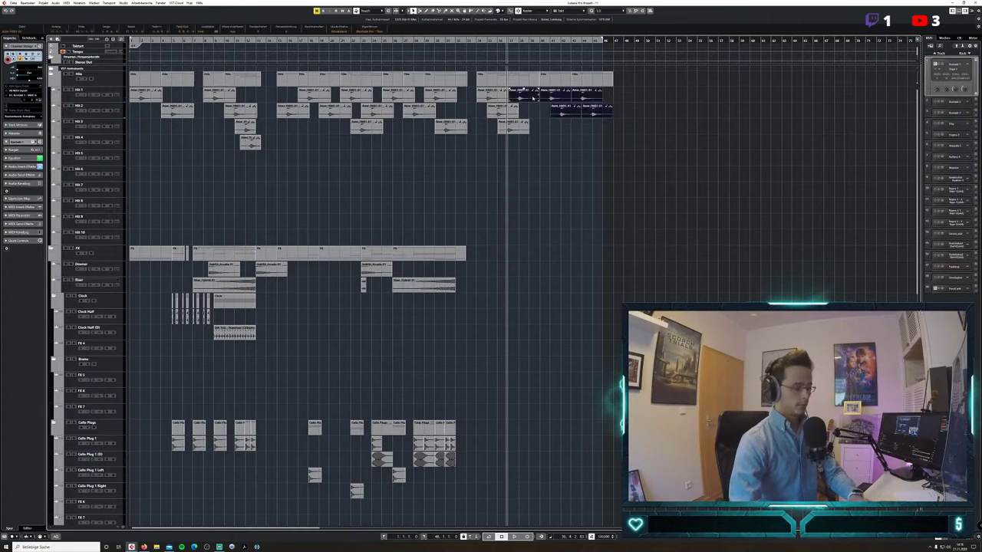
{"action": "key", "text": "Delete"}
{"action": "left_click_drag", "start_coordinate": [554, 146], "coordinate": [526, 96]}
{"action": "left_click_drag", "start_coordinate": [586, 151], "coordinate": [552, 93]}
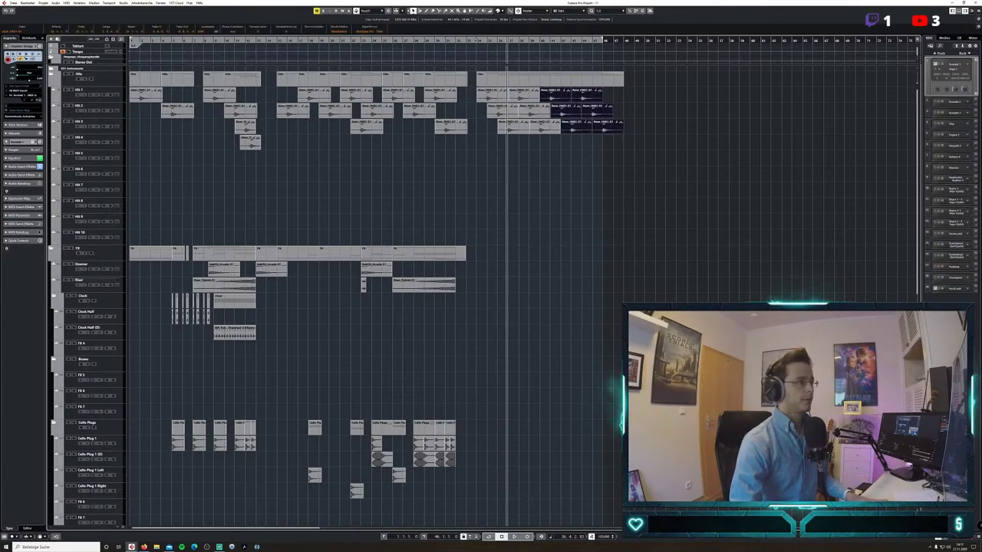
{"action": "left_click", "coordinate": [476, 40]}
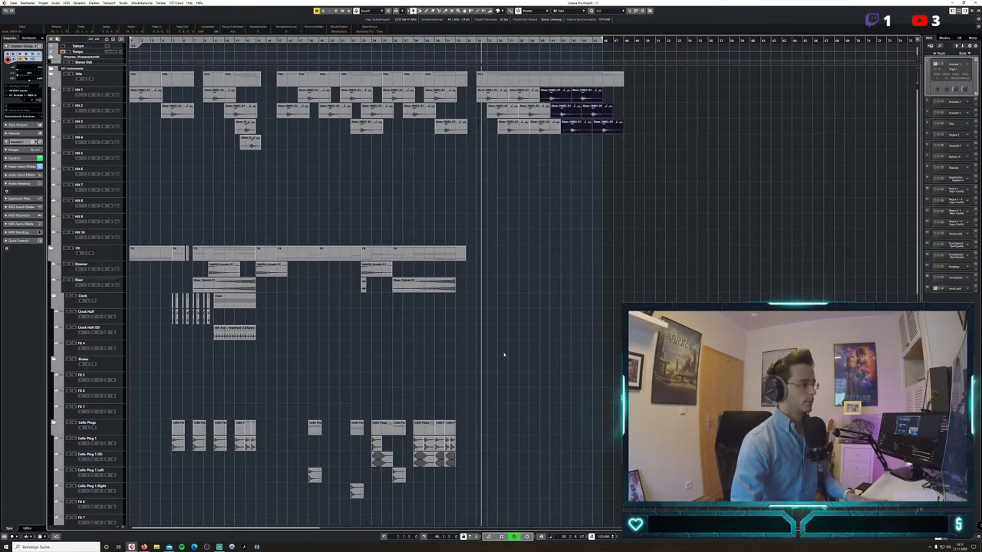
Select the Cello 8th Tripples track, browse the instrument sound categories of the first instrument in Kontakt 1, and close Kontakt.
{"action": "scroll", "coordinate": [647, 286], "scroll_direction": "down", "scroll_amount": 5}
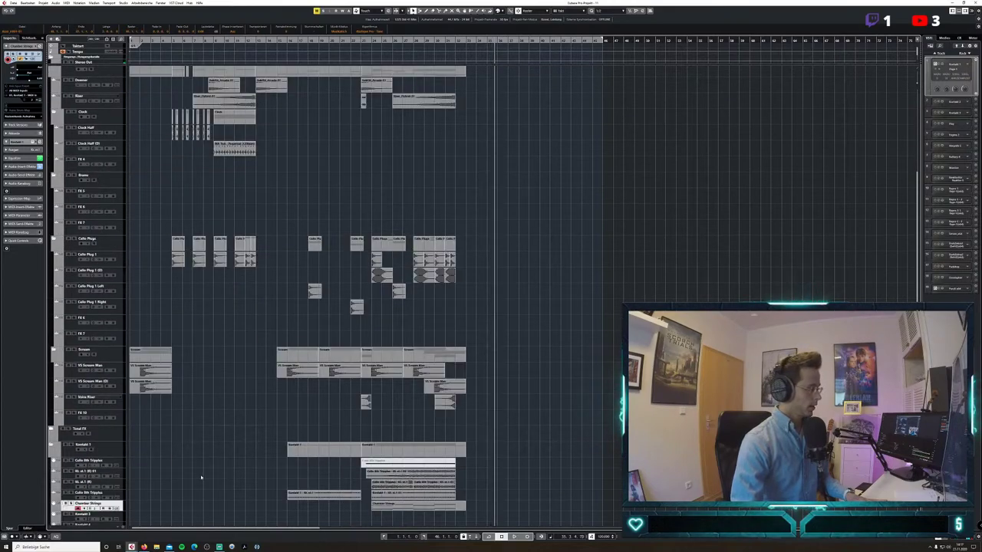
{"action": "scroll", "coordinate": [462, 421], "scroll_direction": "down", "scroll_amount": 3}
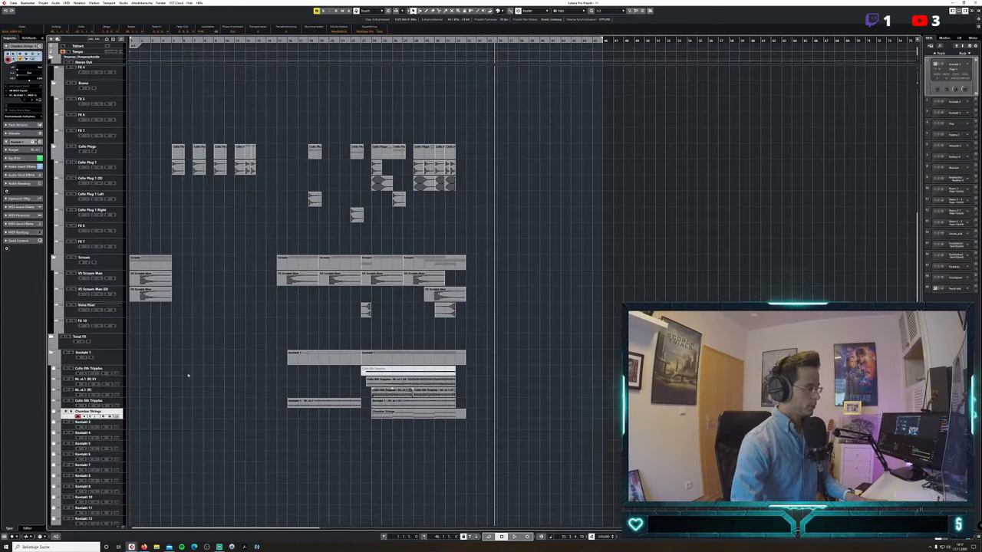
{"action": "left_click", "coordinate": [74, 374]}
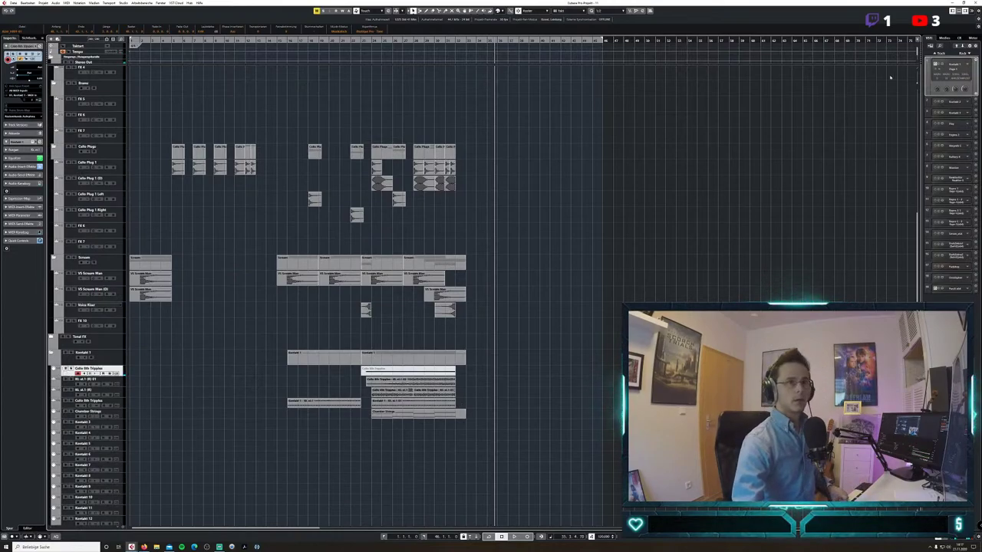
{"action": "left_click", "coordinate": [939, 66]}
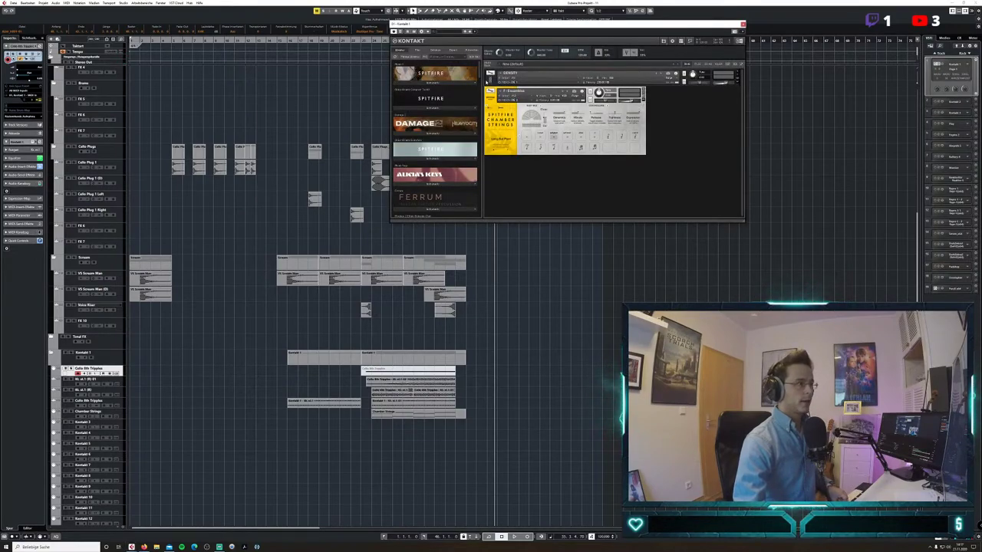
{"action": "left_click", "coordinate": [491, 80]}
{"action": "left_click", "coordinate": [571, 103]}
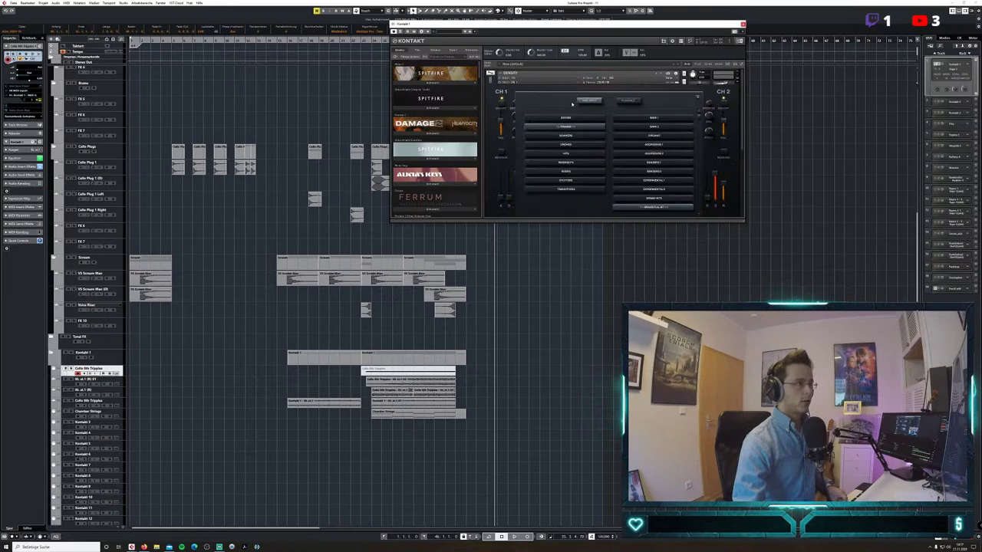
{"action": "left_click", "coordinate": [629, 101]}
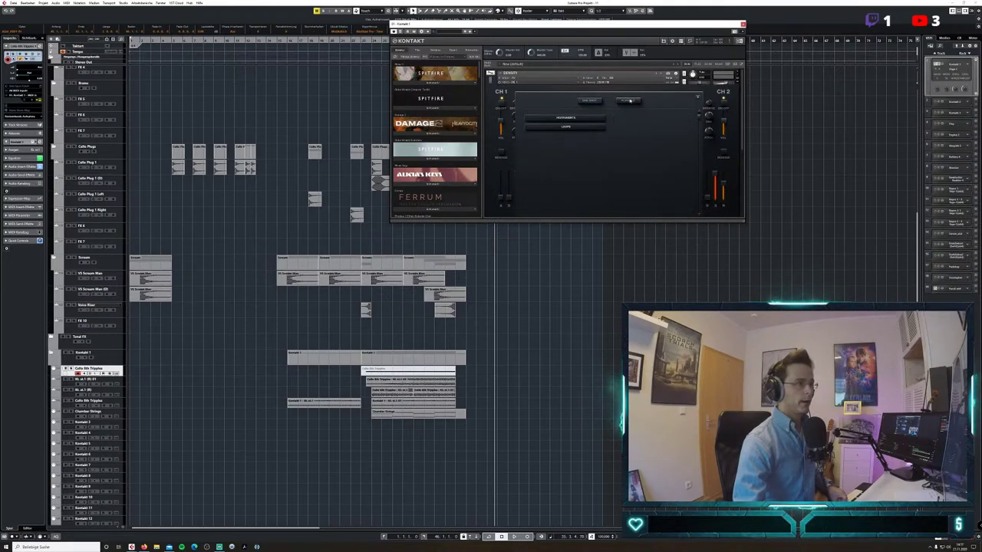
{"action": "left_click", "coordinate": [571, 119]}
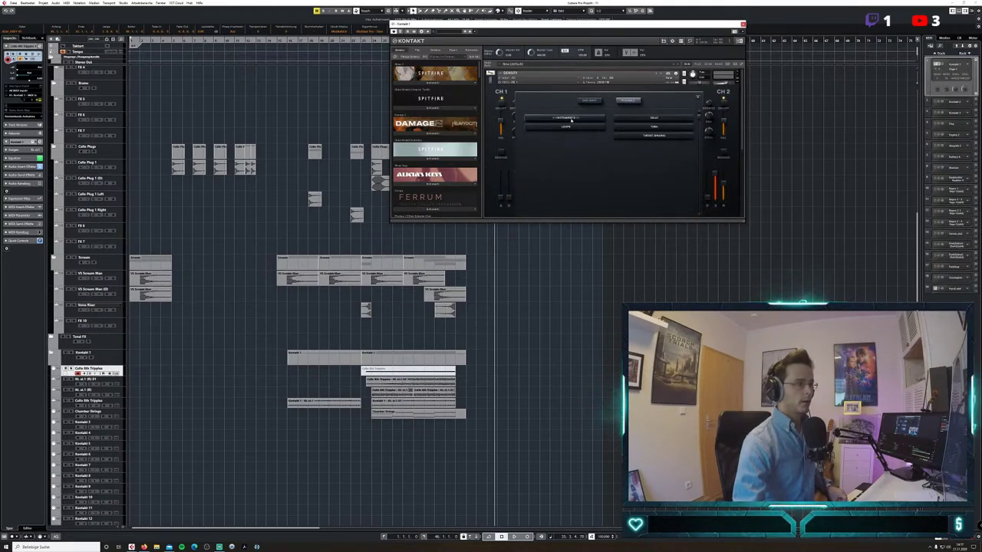
{"action": "left_click", "coordinate": [661, 124]}
{"action": "left_click", "coordinate": [570, 234]}
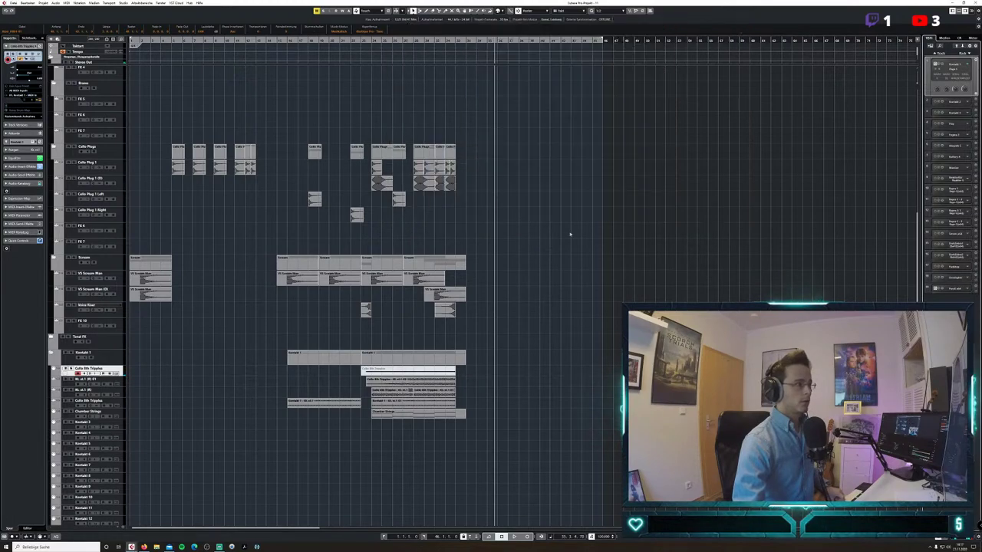
Play the arrangement from bar 34 to about bar 43 and capture the cello performance as a MIDI clip on the Cello 8th Tripples track.
{"action": "scroll", "coordinate": [582, 222], "scroll_direction": "up", "scroll_amount": 6}
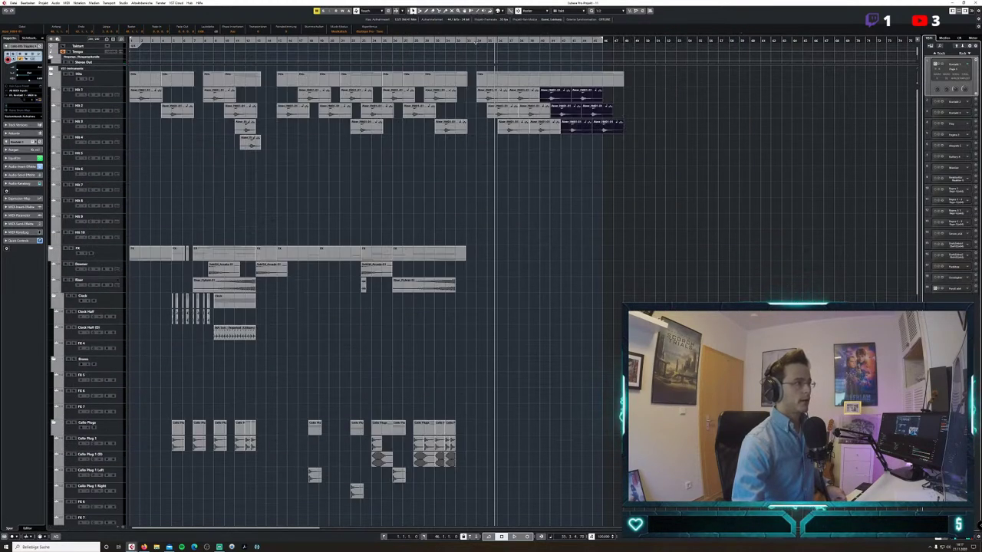
{"action": "left_click", "coordinate": [476, 42]}
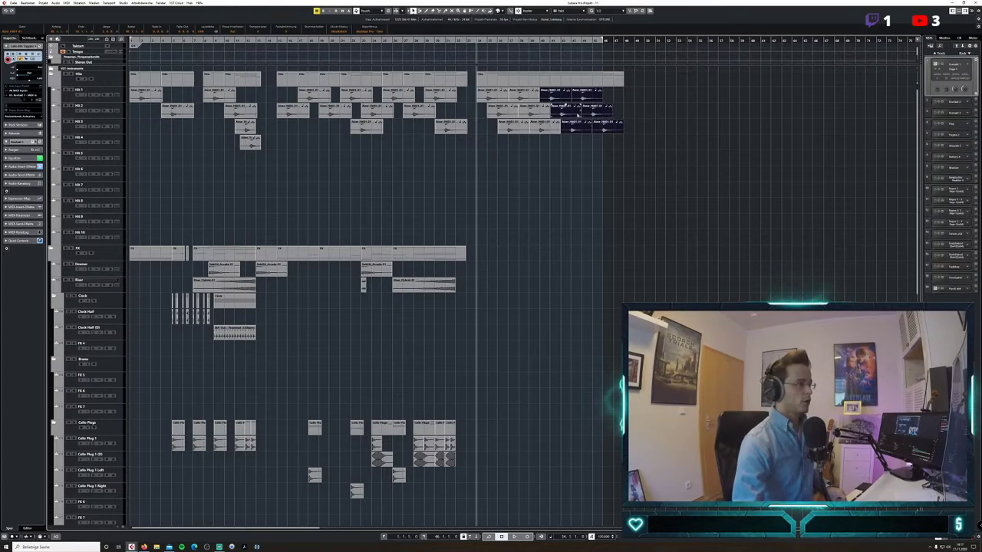
{"action": "key", "text": "space"}
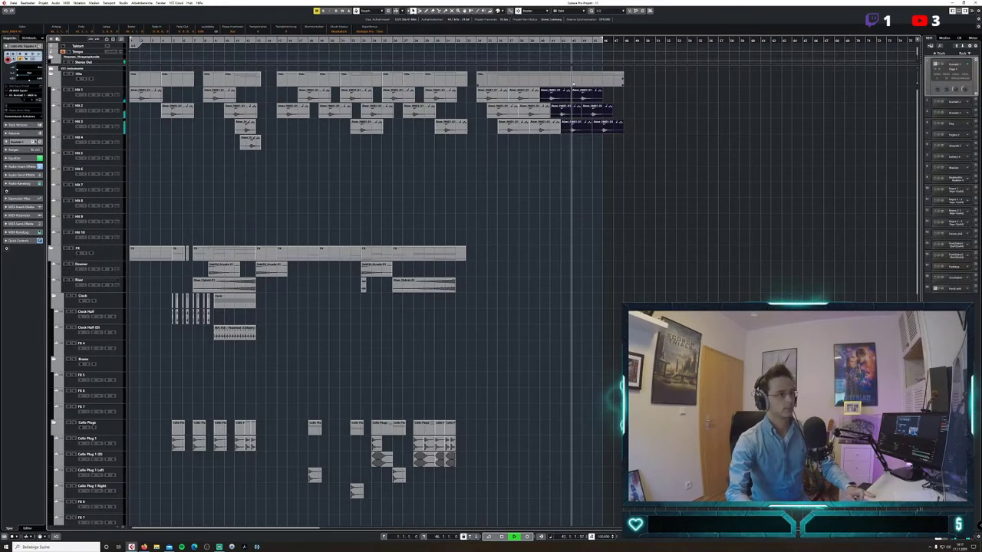
{"action": "key", "text": "space"}
{"action": "left_click", "coordinate": [603, 402]}
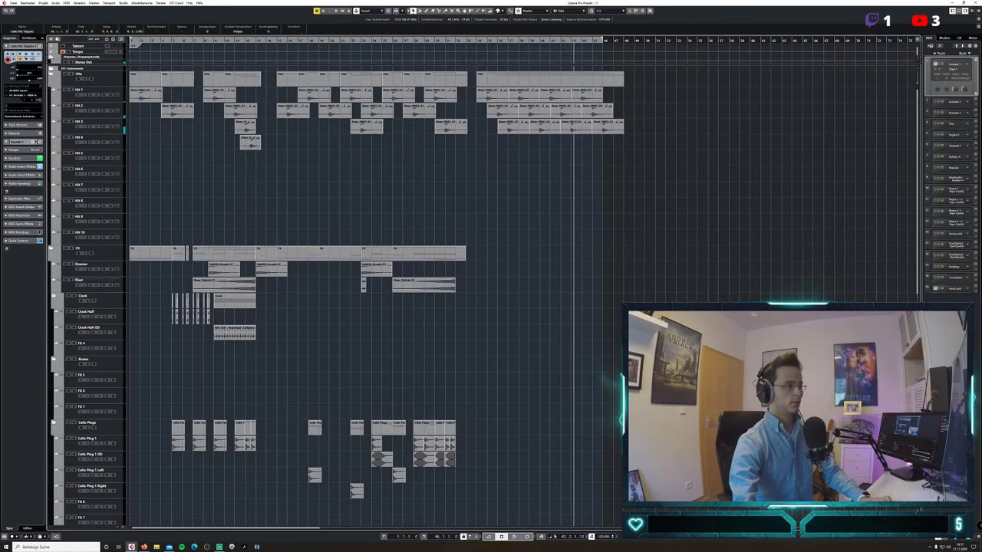
Quantize all notes in the Cello 8th Tripples clip at bar 34 to eighth-note triplets and close the note editor.
{"action": "scroll", "coordinate": [600, 332], "scroll_direction": "down", "scroll_amount": 6}
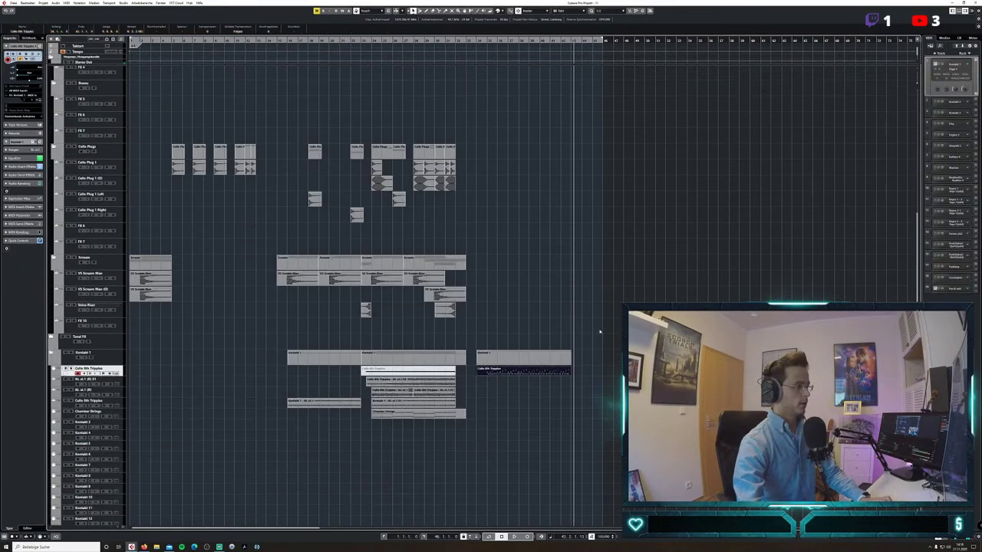
{"action": "double_click", "coordinate": [539, 373]}
{"action": "key", "text": "ctrl+a"}
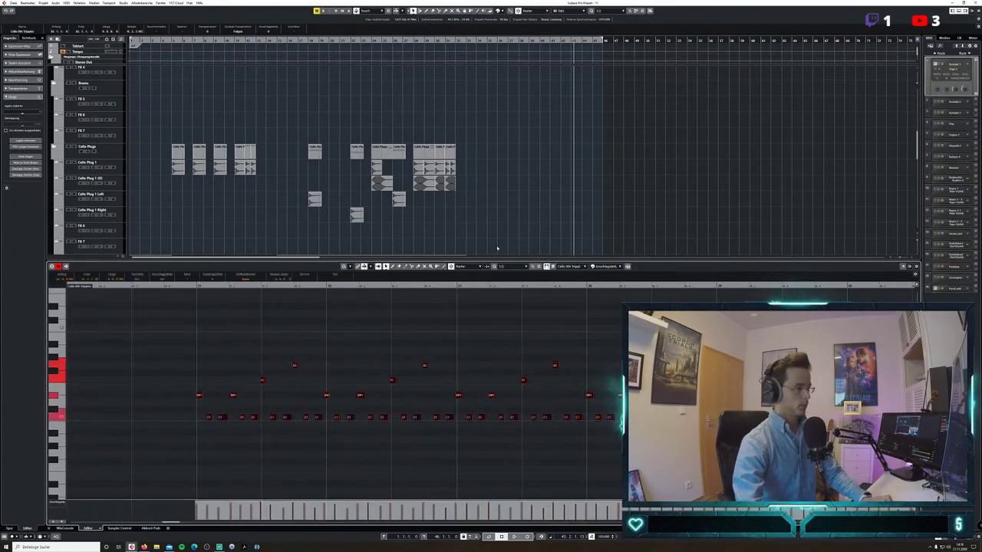
{"action": "left_click", "coordinate": [503, 266]}
{"action": "left_click", "coordinate": [518, 335]}
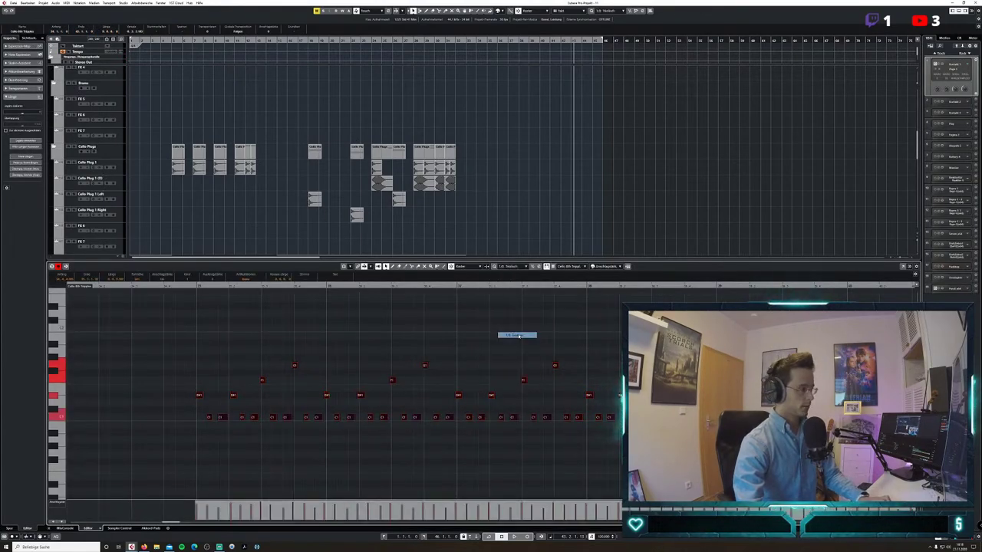
{"action": "key", "text": "q"}
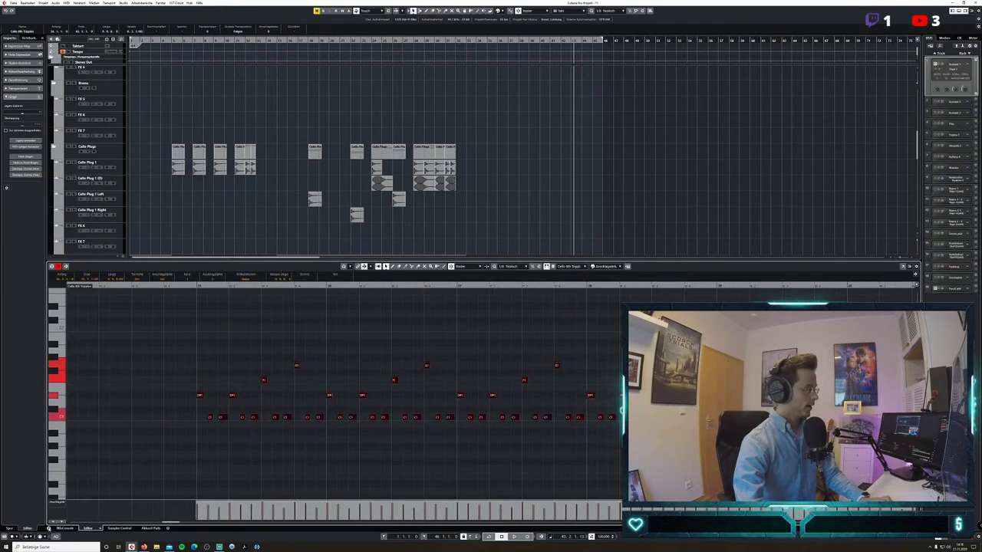
{"action": "key", "text": "ctrl+alt+e"}
Trim the Cello 8th Tripples clip to start at bar 35 and copy the two cello audio clips from bar 24 beneath it.
{"action": "double_click", "coordinate": [477, 41]}
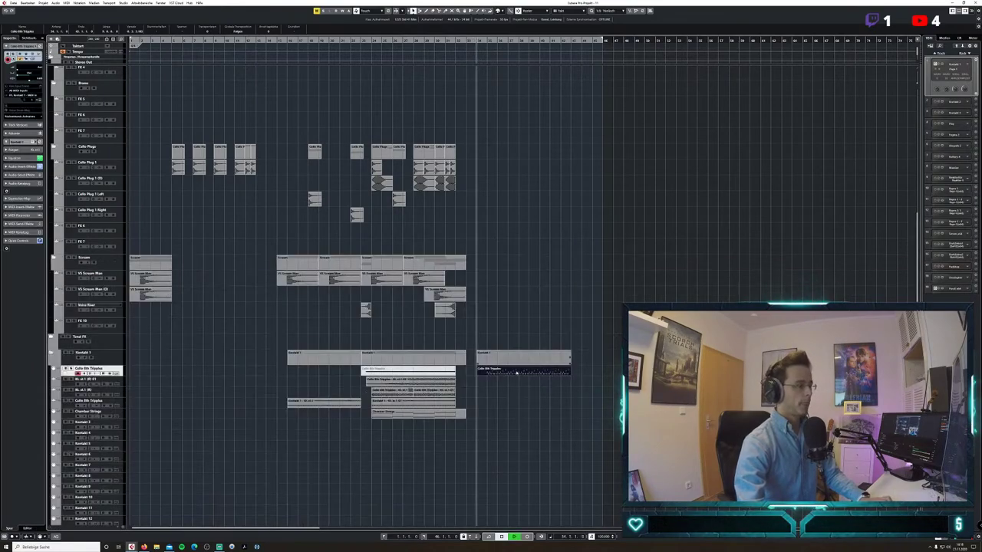
{"action": "left_click_drag", "start_coordinate": [484, 375], "coordinate": [513, 394]}
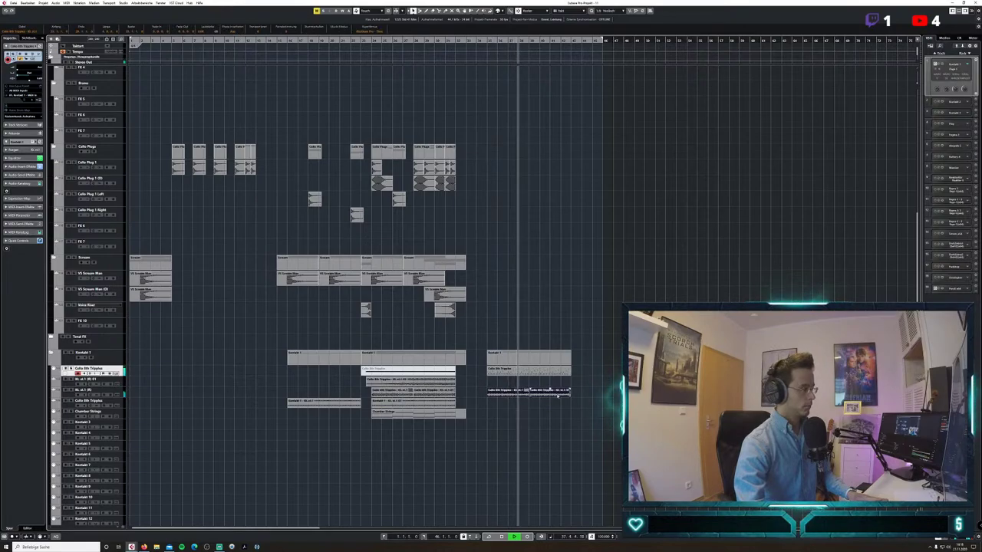
{"action": "key", "text": "space"}
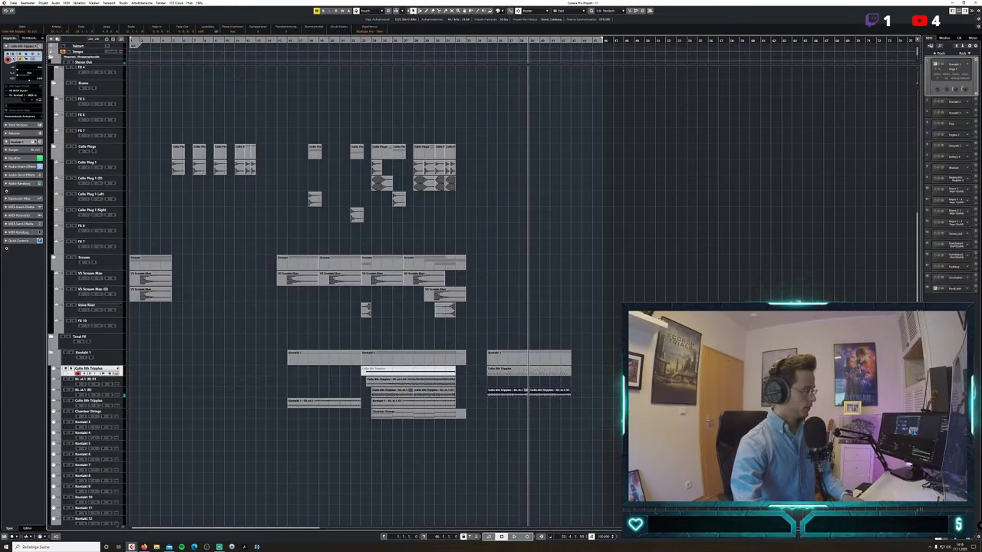
Solo the cello triplet tracks and delete the copied audio clips at bar 35.
{"action": "left_click", "coordinate": [72, 369]}
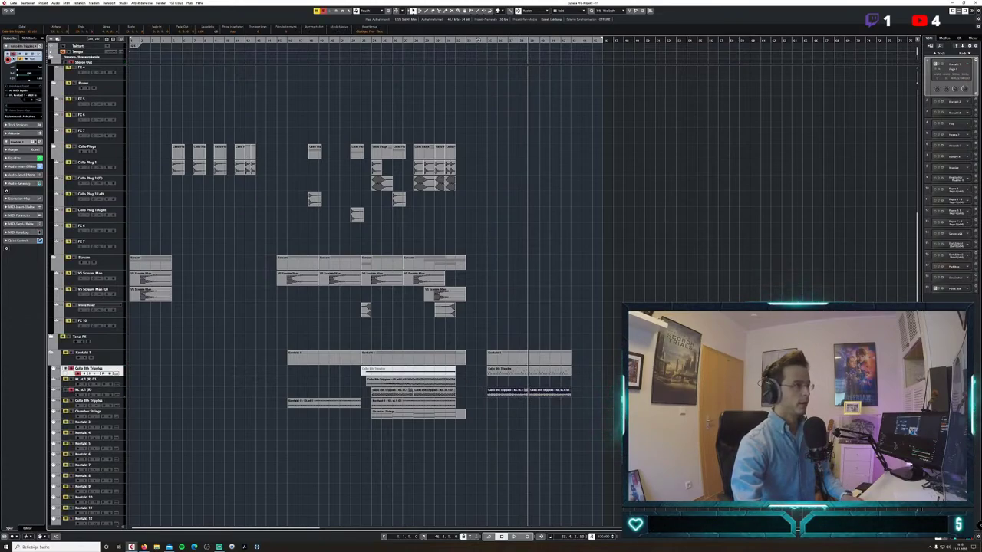
{"action": "left_click", "coordinate": [478, 39]}
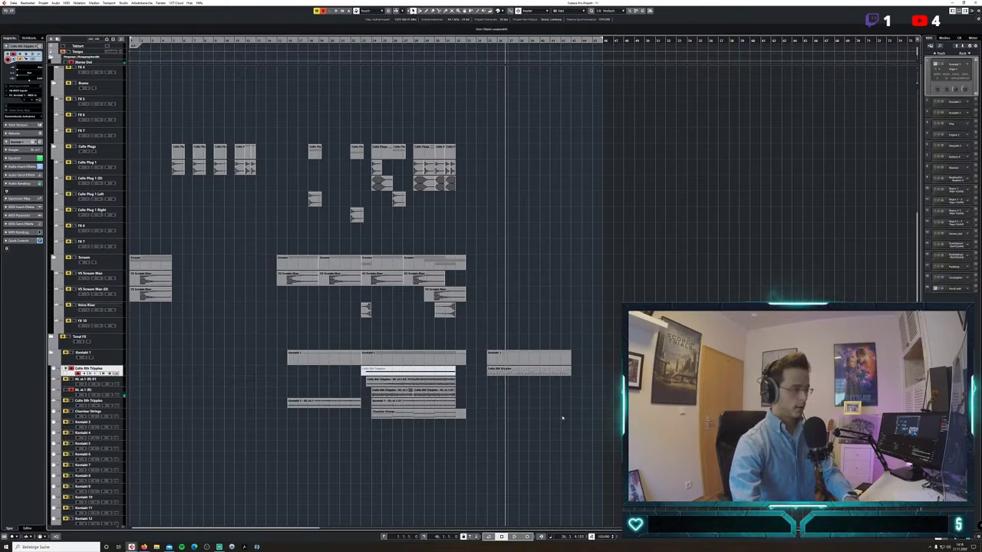
Select the two original cello audio clips at bar 24 and rename their track as Cello 8th Tripplets.
{"action": "left_click", "coordinate": [392, 384]}
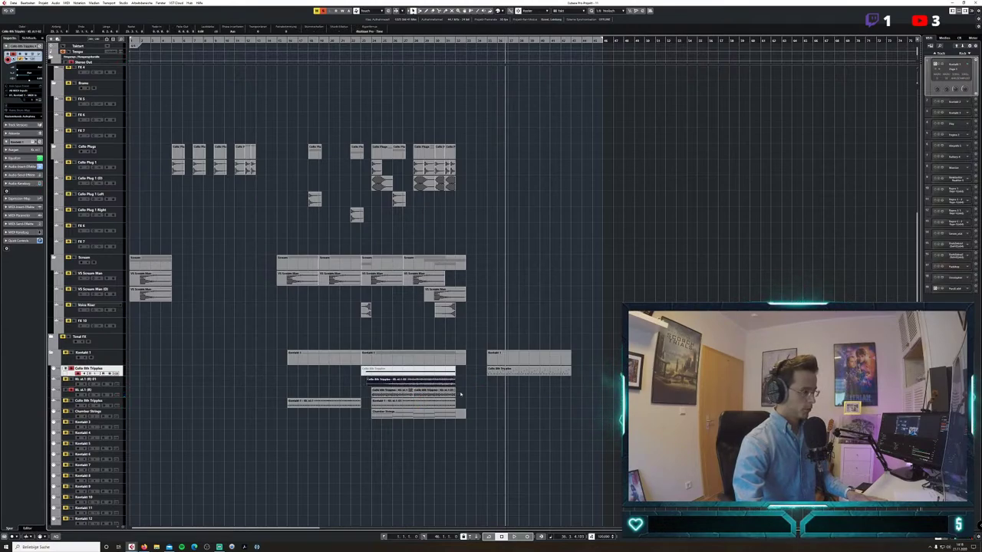
{"action": "left_click_drag", "start_coordinate": [460, 394], "coordinate": [387, 392]}
{"action": "double_click", "coordinate": [88, 390]}
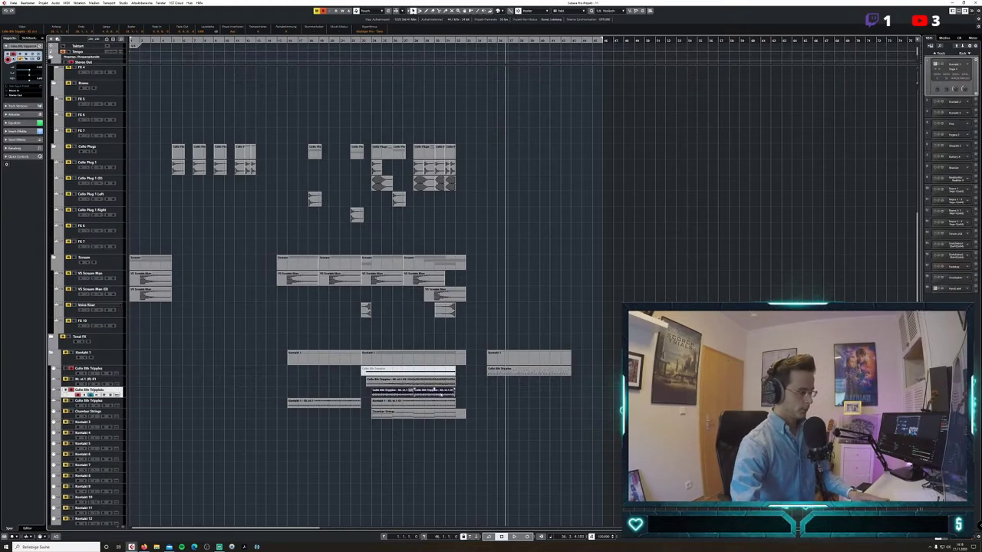
Copy the two audio clips from bar 24 to bar 35 on the same track, audition them, and delete the copies.
{"action": "left_click_drag", "start_coordinate": [411, 391], "coordinate": [527, 391]}
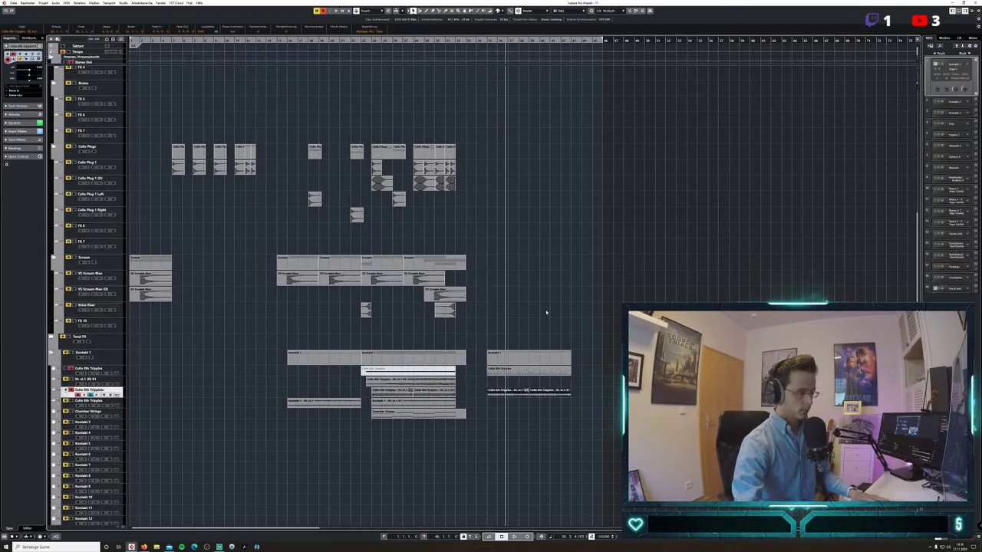
{"action": "left_click", "coordinate": [487, 41]}
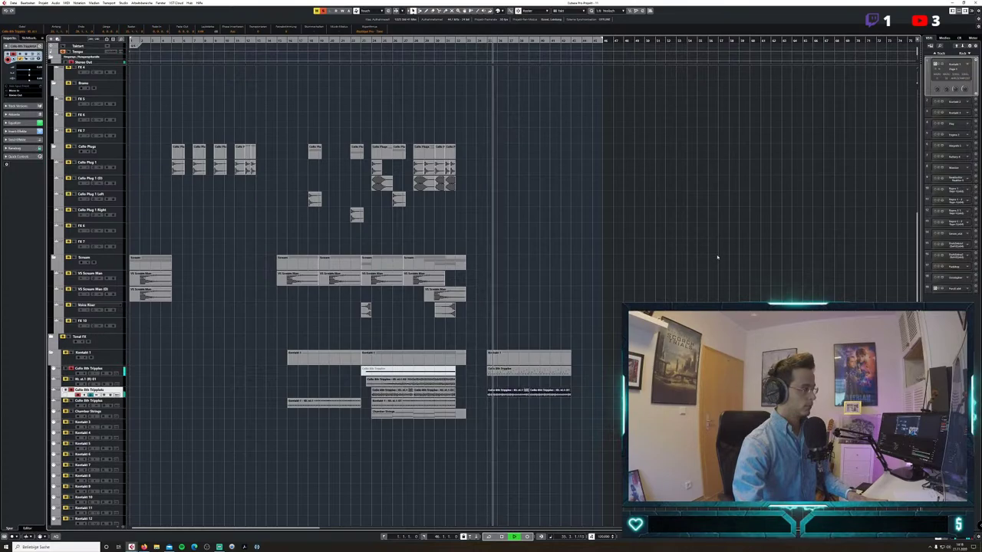
{"action": "left_click", "coordinate": [583, 411]}
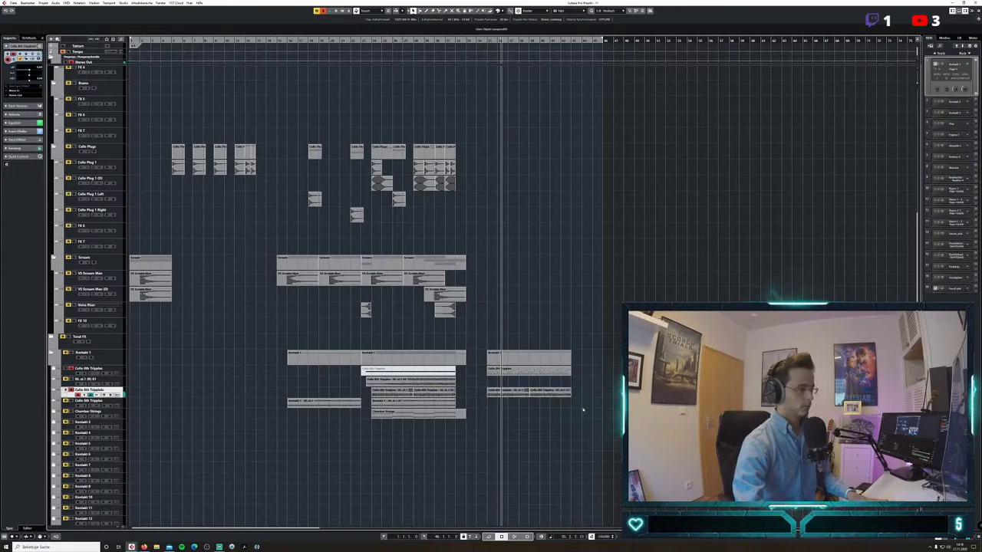
{"action": "left_click_drag", "start_coordinate": [481, 390], "coordinate": [589, 398]}
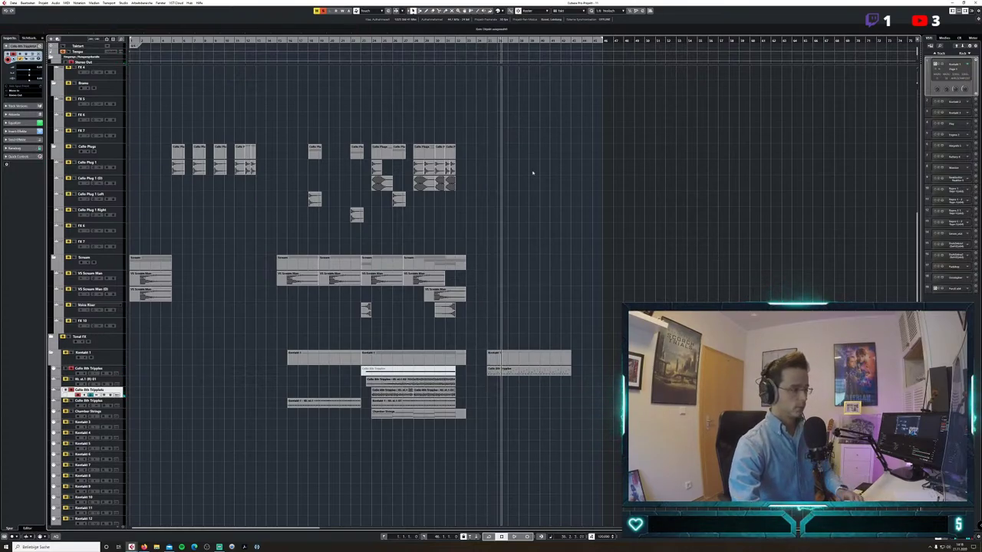
Duplicate the Cello 8th Tripples instrument track and delete both MIDI clips on the duplicate.
{"action": "left_click", "coordinate": [486, 40]}
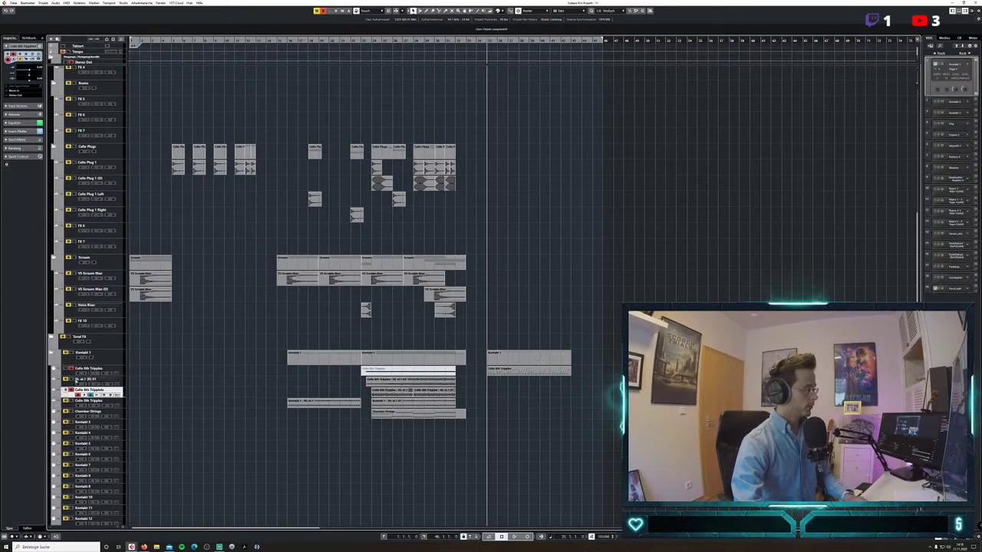
{"action": "left_click", "coordinate": [75, 371]}
{"action": "right_click", "coordinate": [72, 375]}
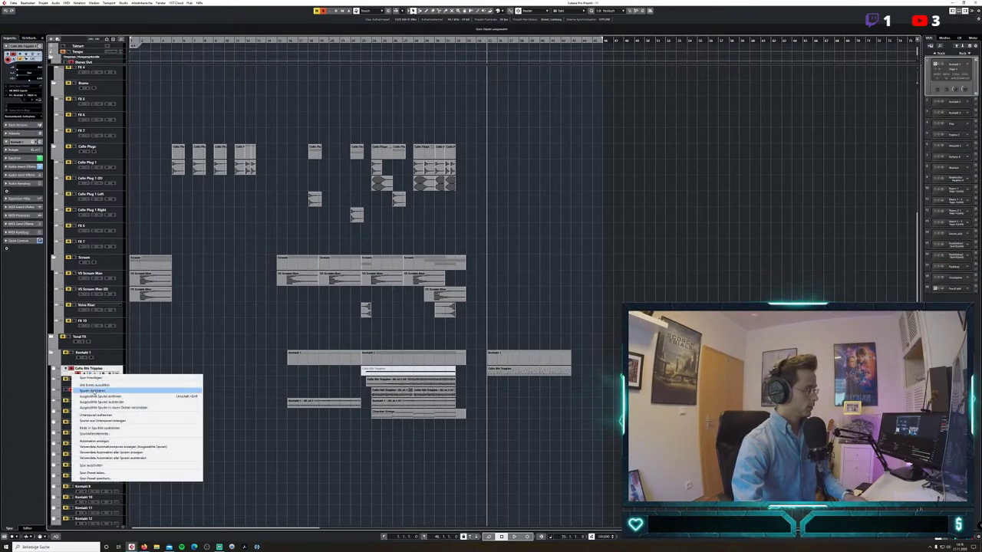
{"action": "left_click", "coordinate": [93, 391]}
{"action": "left_click", "coordinate": [556, 385]}
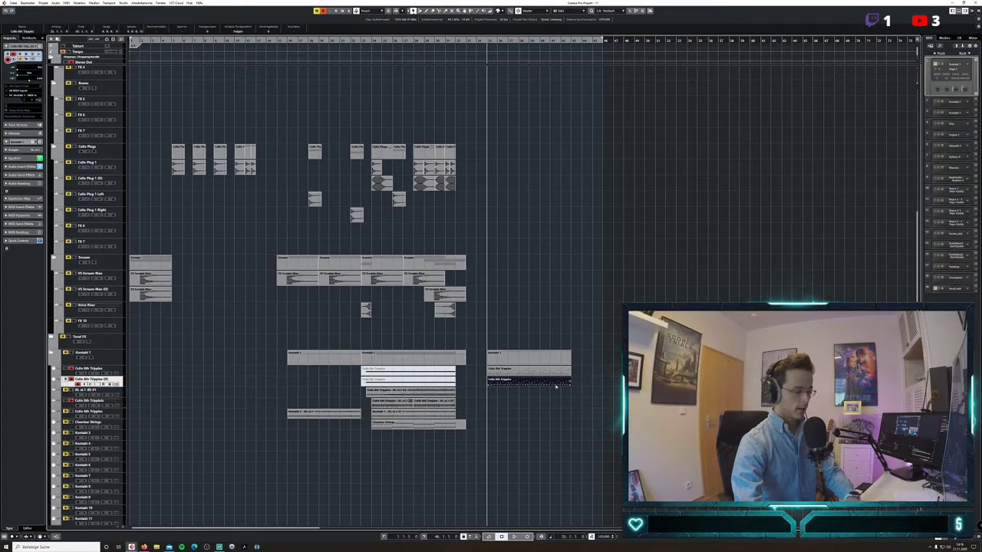
{"action": "left_click", "coordinate": [451, 383]}
{"action": "key", "text": "Delete"}
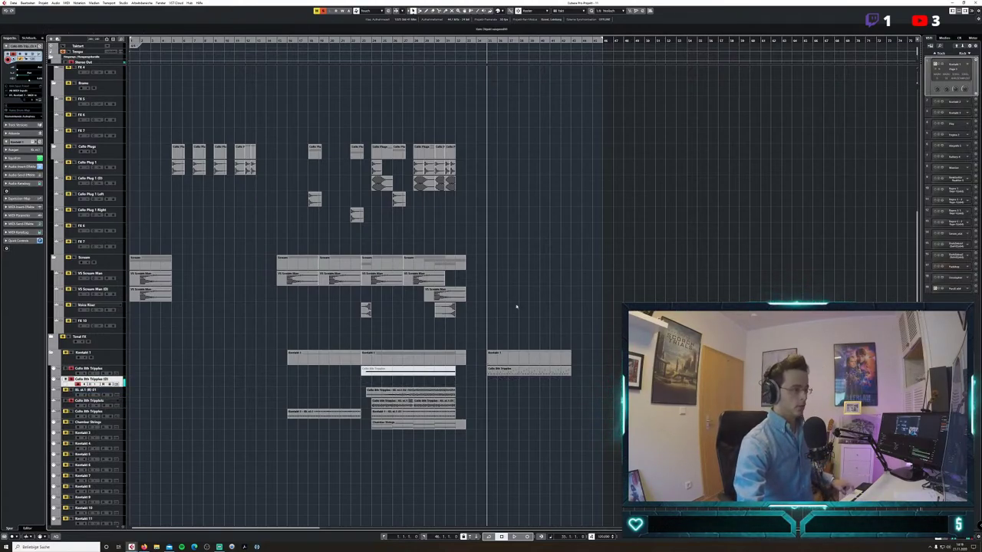
Play from bar 34, capture a second cello performance on the duplicated track, and trim the new clip to start at bar 35.
{"action": "left_click", "coordinate": [476, 42]}
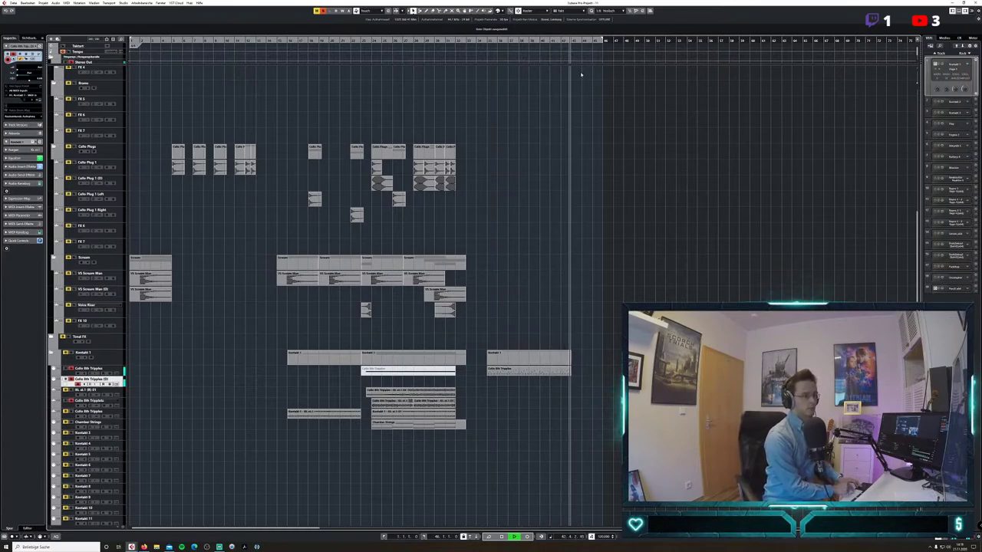
{"action": "key", "text": "space"}
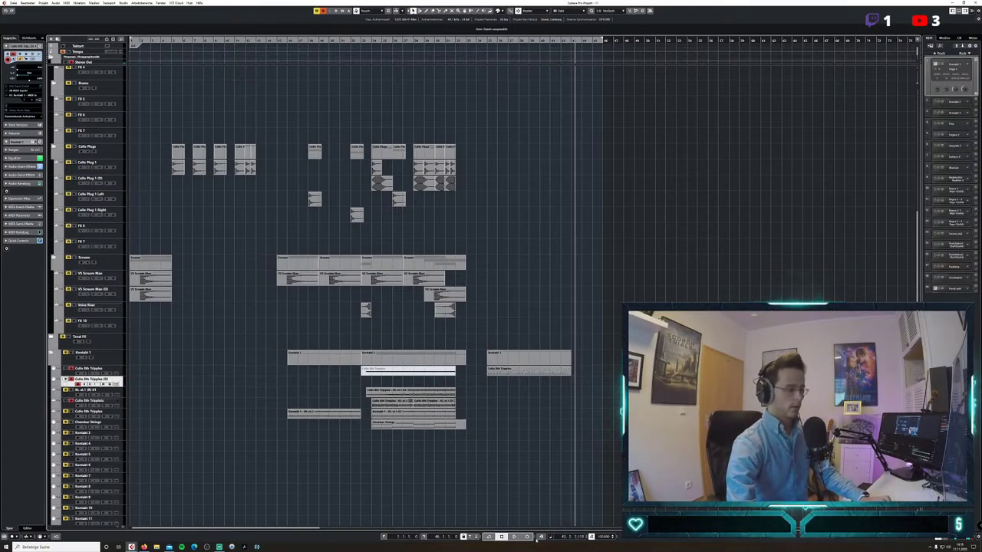
{"action": "left_click", "coordinate": [540, 537]}
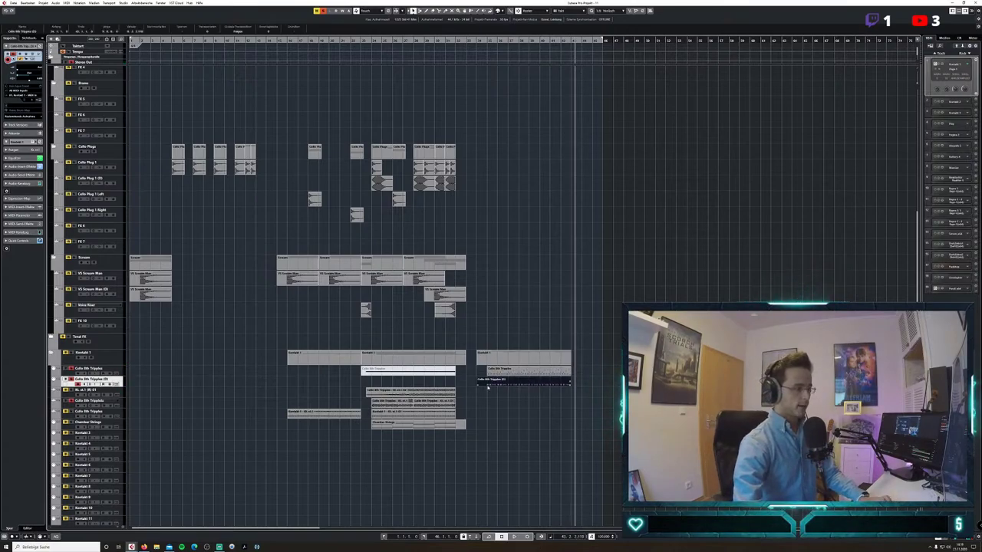
{"action": "left_click", "coordinate": [487, 46]}
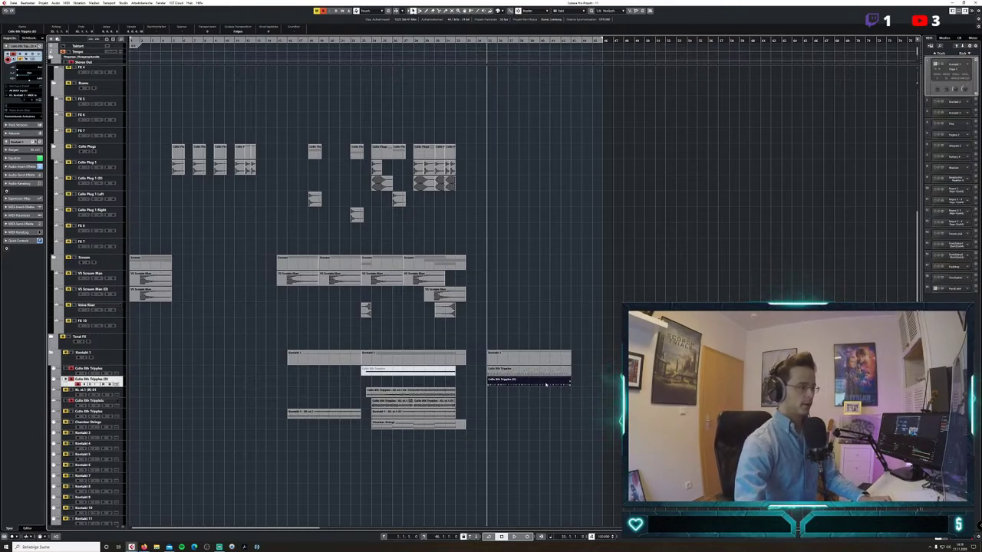
Copy the long cello audio clip to bar 35 on the track below the duplicated cello instrument and rename that track Drone.
{"action": "key", "text": "ctrl+shift+a"}
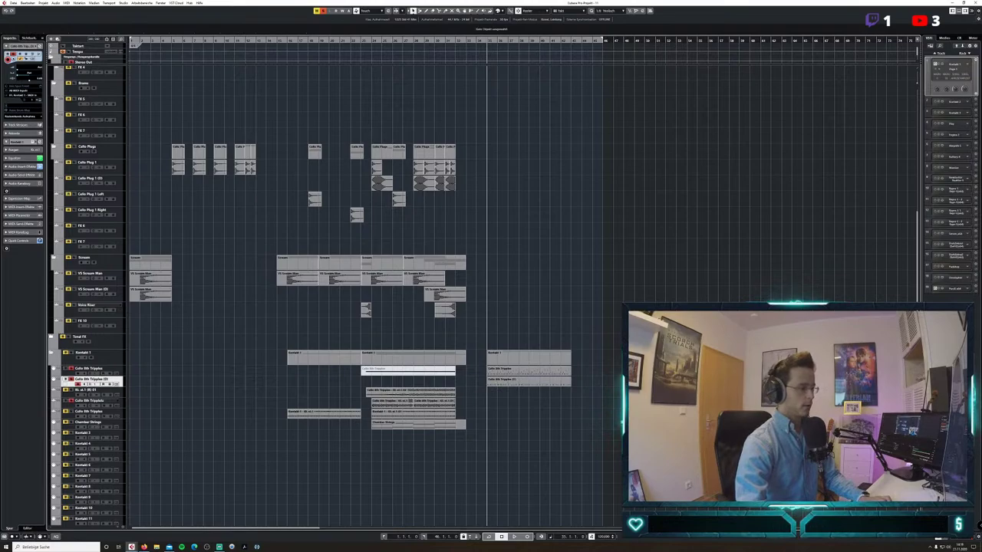
{"action": "key", "text": "space"}
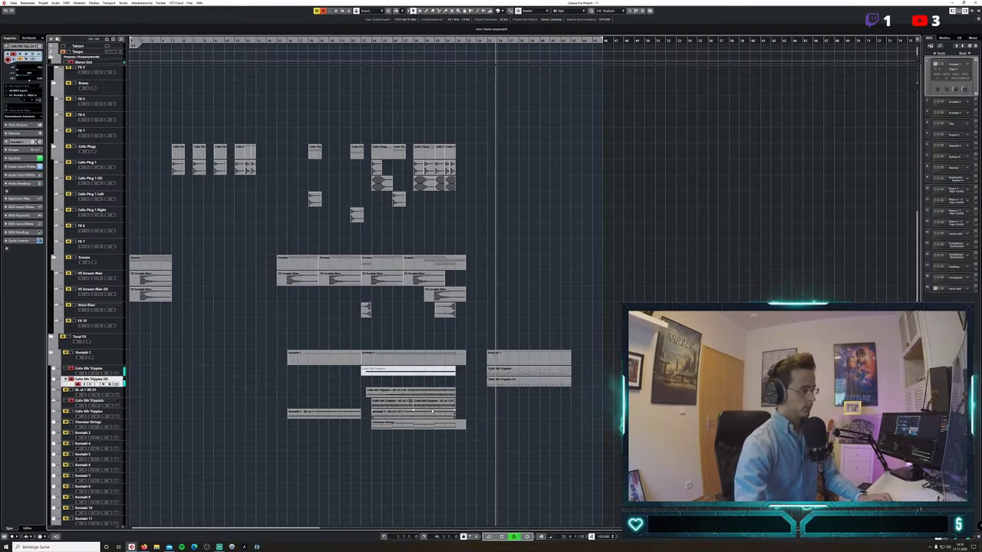
{"action": "left_click_drag", "start_coordinate": [428, 394], "coordinate": [548, 395]}
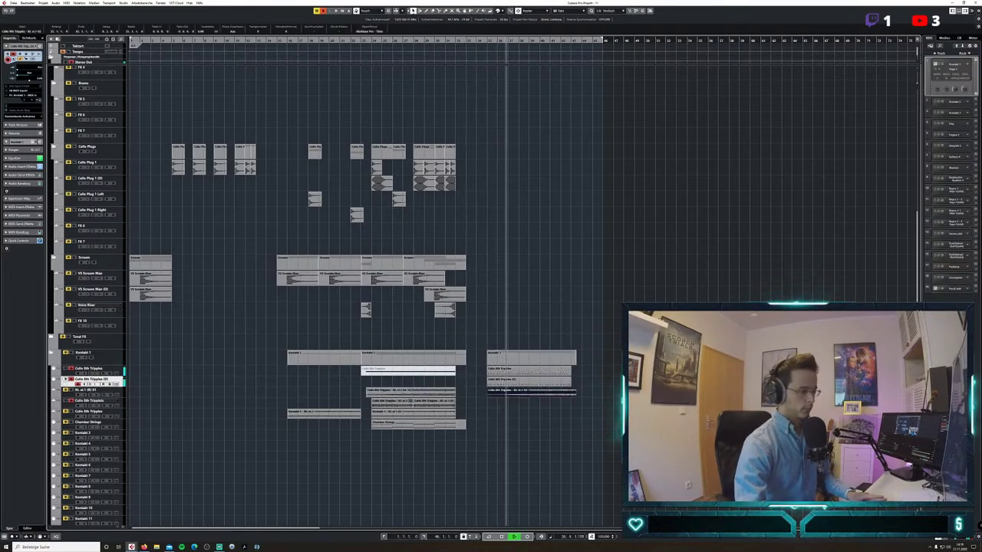
{"action": "left_click", "coordinate": [86, 392]}
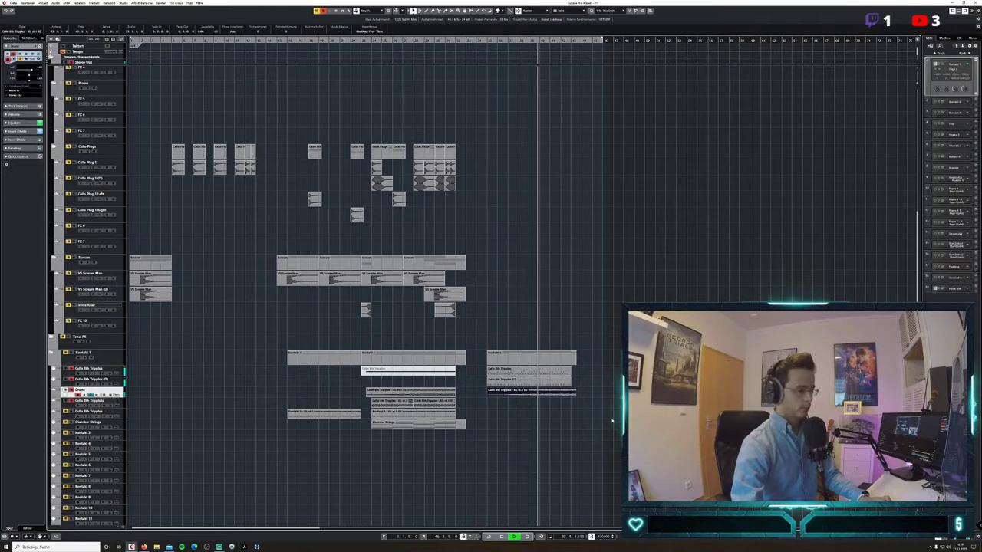
{"action": "scroll", "coordinate": [606, 394], "scroll_direction": "up", "scroll_amount": 5}
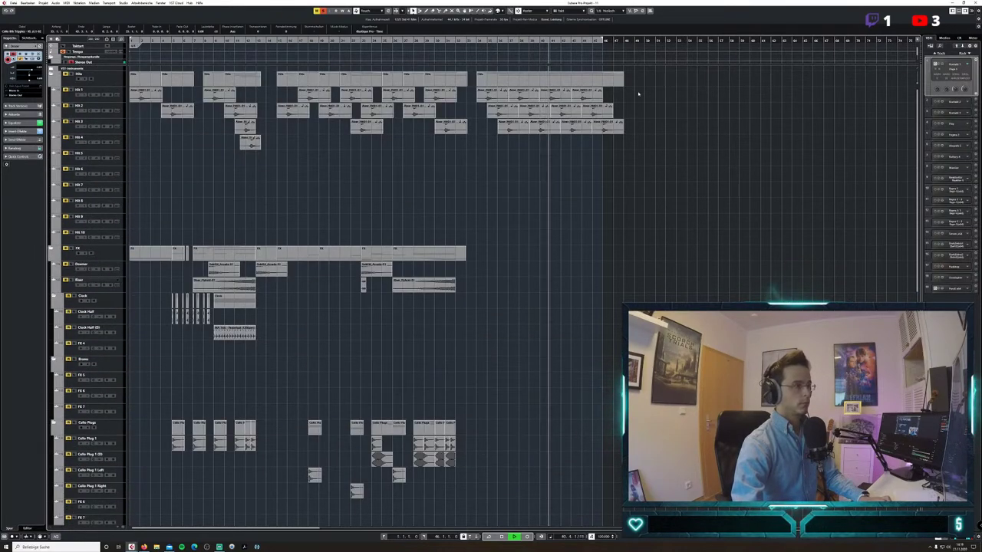
{"action": "key", "text": "space"}
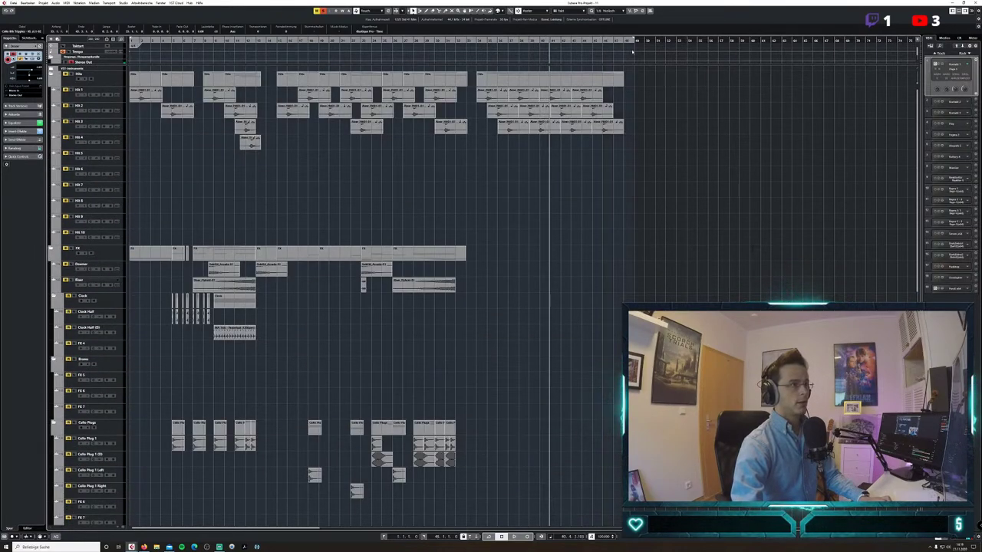
Copy both Cello 8th Tripples MIDI clips from bar 35 to bar 43 and play the section from bar 34.
{"action": "scroll", "coordinate": [612, 389], "scroll_direction": "down", "scroll_amount": 3}
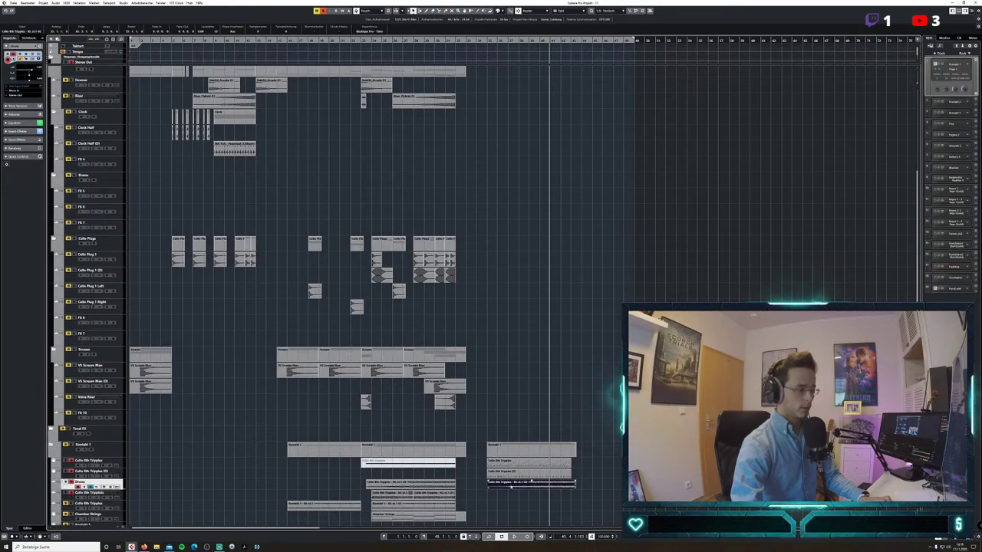
{"action": "left_click", "coordinate": [542, 476]}
{"action": "left_click_drag", "start_coordinate": [525, 474], "coordinate": [610, 474], "text": "alt"}
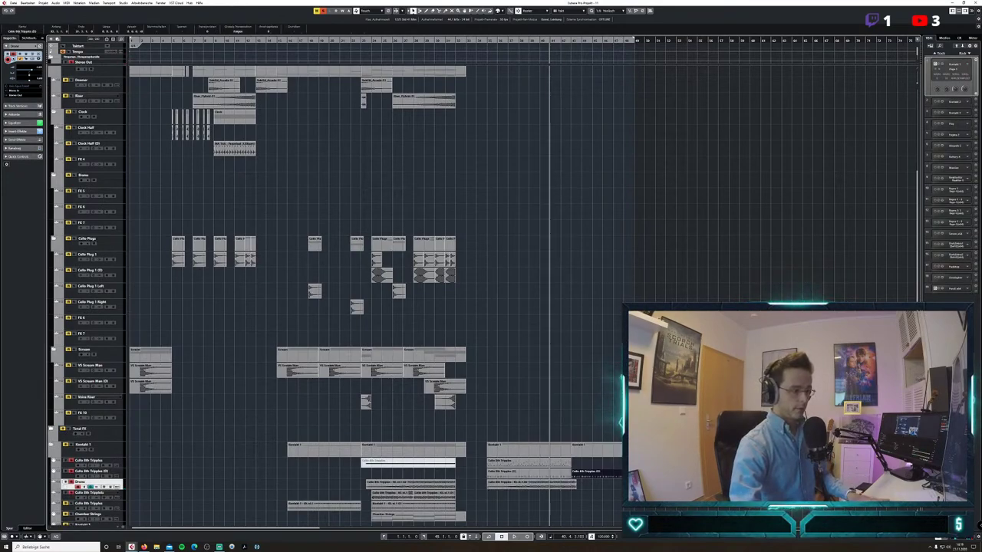
{"action": "left_click_drag", "start_coordinate": [533, 463], "coordinate": [575, 486], "text": "alt"}
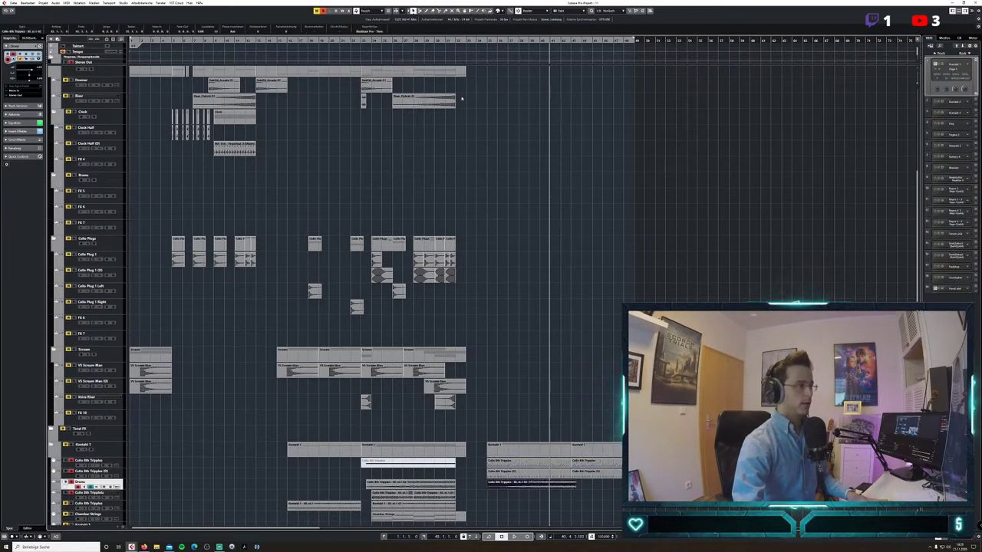
{"action": "left_click_drag", "start_coordinate": [477, 41], "coordinate": [477, 44]}
{"action": "key", "text": "space"}
{"action": "scroll", "coordinate": [477, 291], "scroll_direction": "down", "scroll_amount": 3}
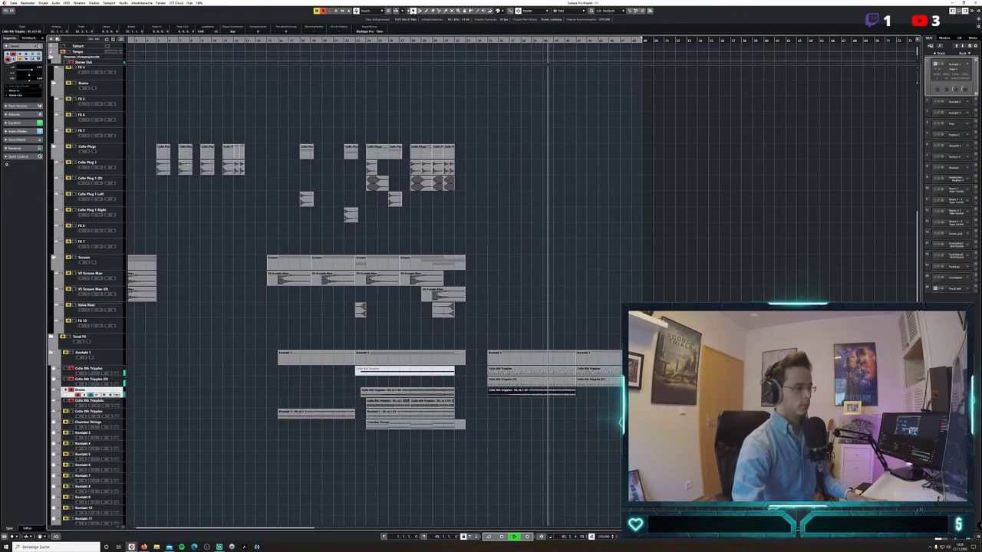
{"action": "scroll", "coordinate": [707, 213], "scroll_direction": "up", "scroll_amount": 5}
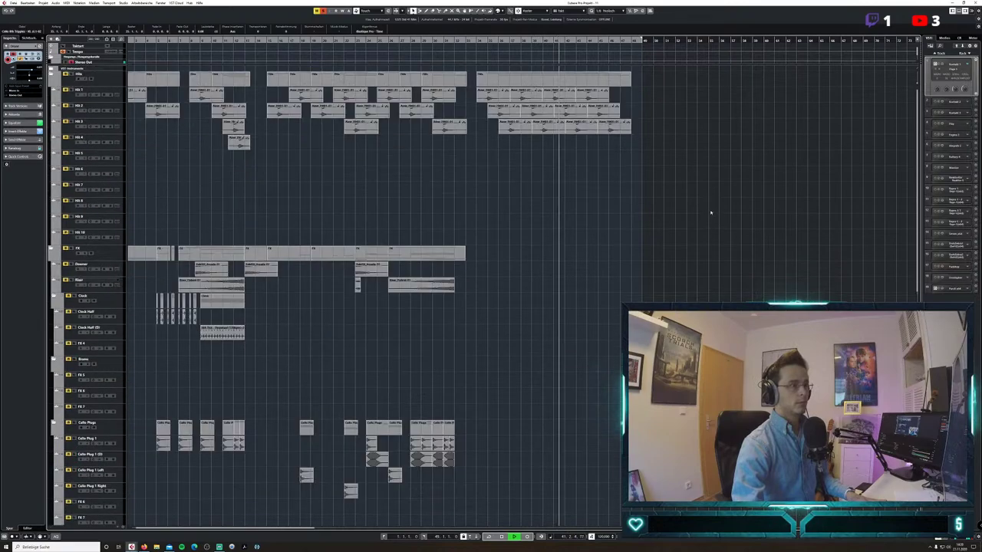
{"action": "left_click_drag", "start_coordinate": [645, 150], "coordinate": [629, 94]}
{"action": "left_click", "coordinate": [688, 144]}
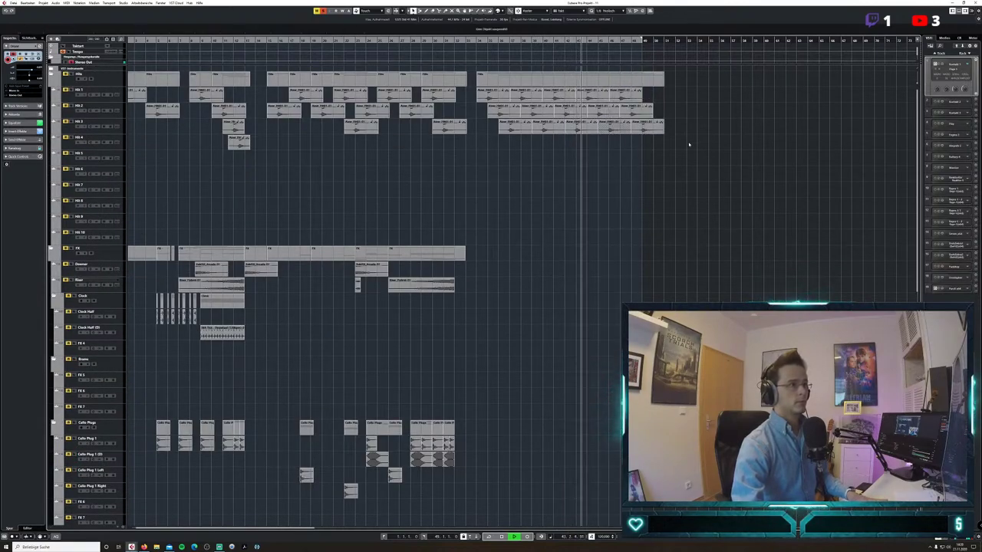
{"action": "key", "text": "ctrl+z"}
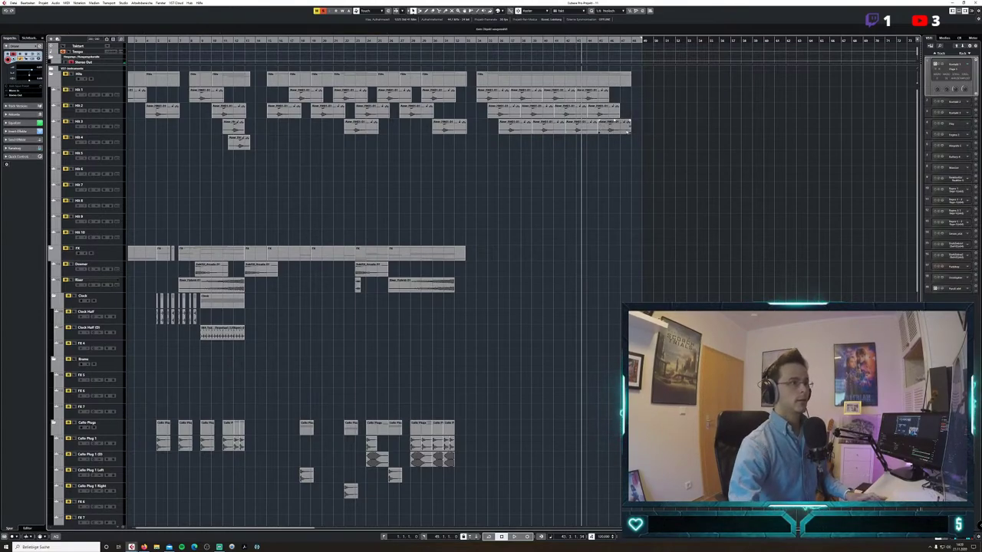
Extend the cycle range to bar 51 and duplicate the last group of three hits twice, up to bar 54.
{"action": "left_click", "coordinate": [664, 40]}
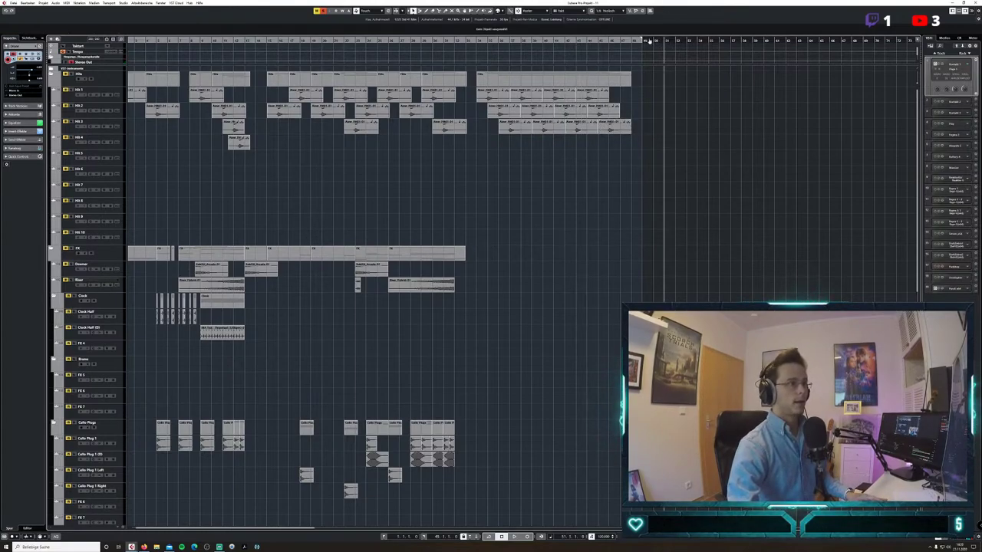
{"action": "left_click_drag", "start_coordinate": [596, 100], "coordinate": [598, 100]}
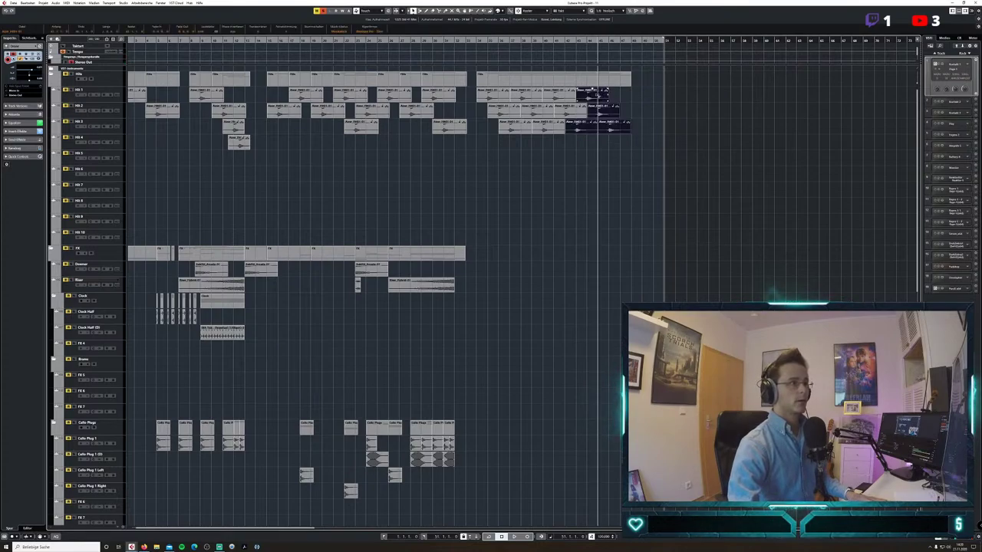
{"action": "left_click", "coordinate": [597, 95], "text": "alt"}
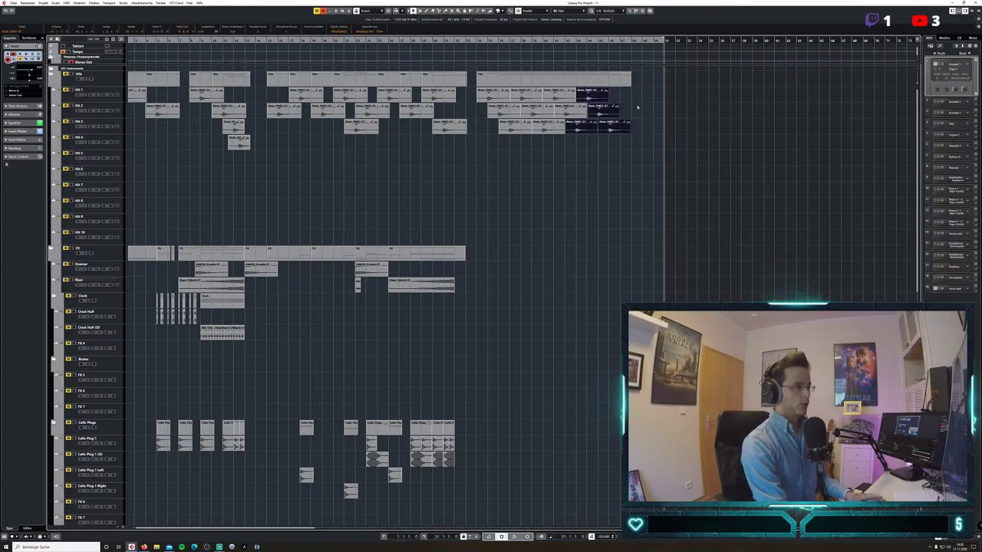
{"action": "left_click", "coordinate": [594, 128]}
{"action": "left_click_drag", "start_coordinate": [658, 144], "coordinate": [635, 96]}
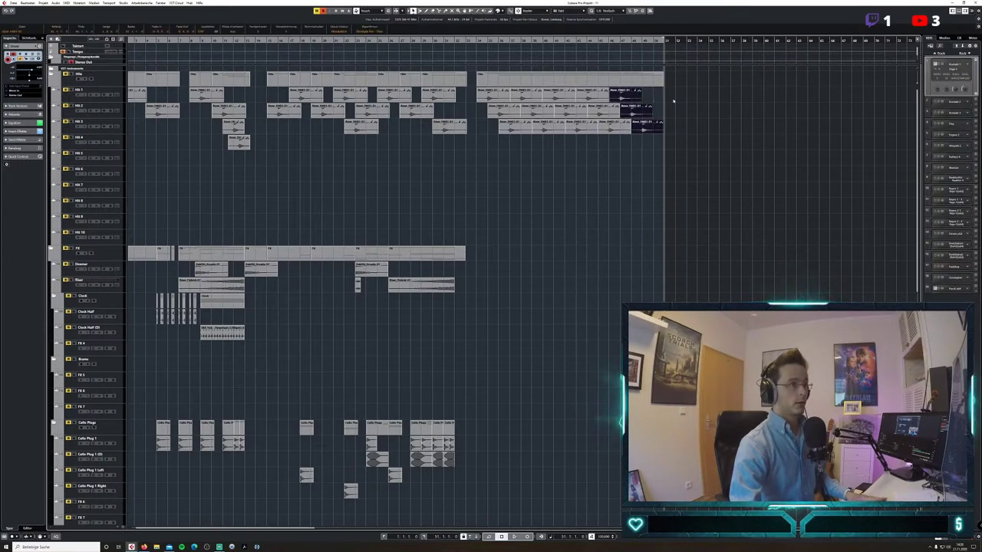
{"action": "key", "text": "ctrl+d"}
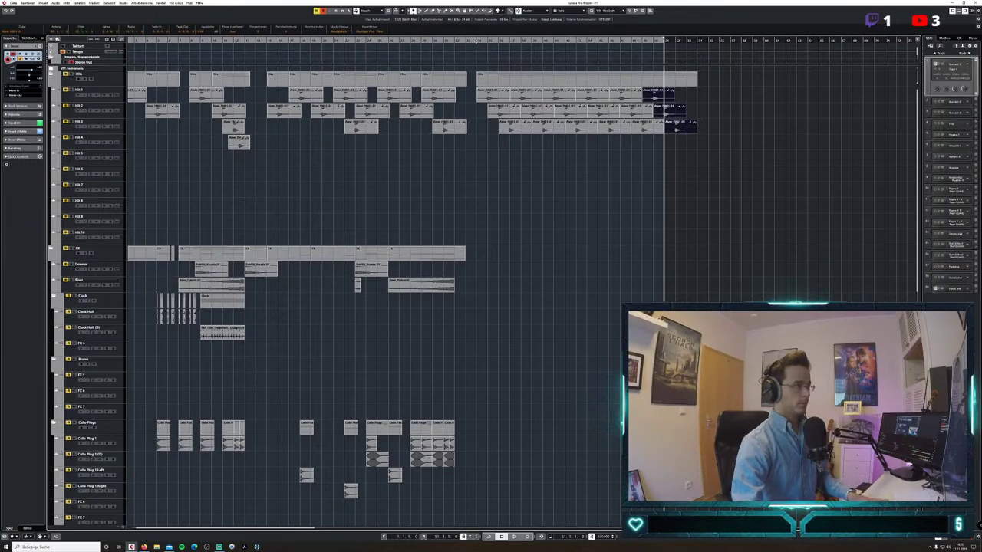
Turn off all track solos and play from bar 34 to review the hits together with the cello layers.
{"action": "scroll", "coordinate": [618, 192], "scroll_direction": "down", "scroll_amount": 10}
{"action": "key", "text": "space"}
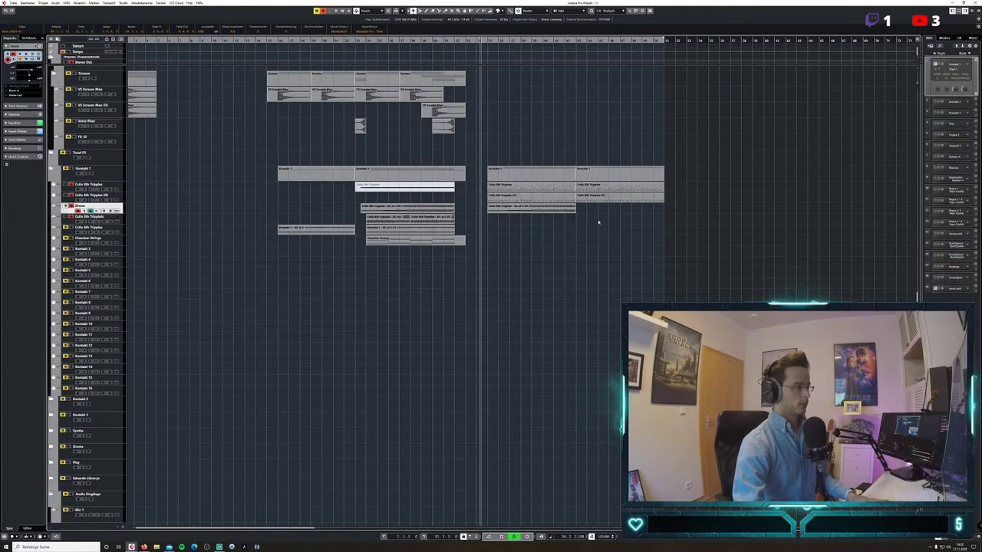
{"action": "scroll", "coordinate": [610, 259], "scroll_direction": "up", "scroll_amount": 8}
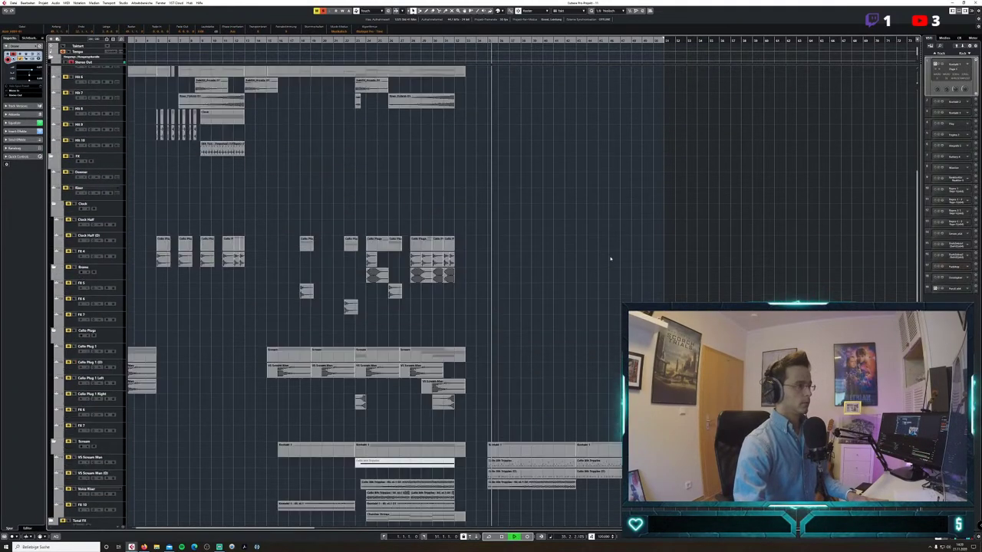
{"action": "scroll", "coordinate": [611, 259], "scroll_direction": "up", "scroll_amount": 3}
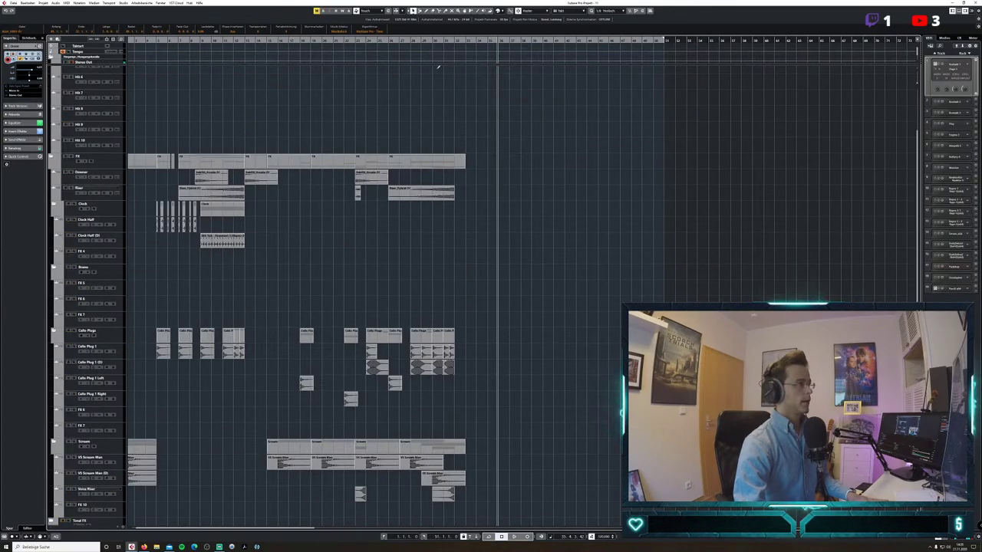
{"action": "scroll", "coordinate": [564, 151], "scroll_direction": "up", "scroll_amount": 3}
{"action": "left_click", "coordinate": [476, 41]}
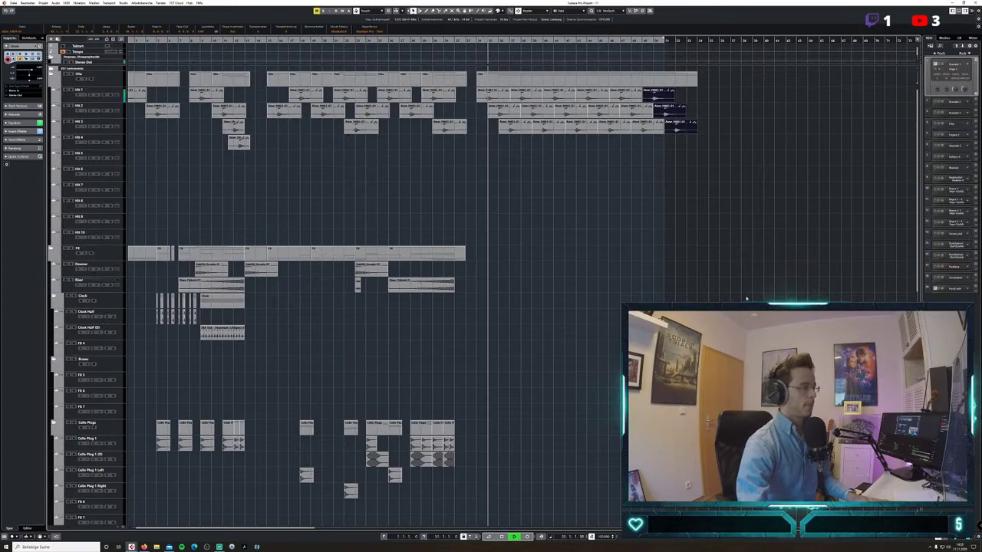
{"action": "scroll", "coordinate": [746, 298], "scroll_direction": "down", "scroll_amount": 9}
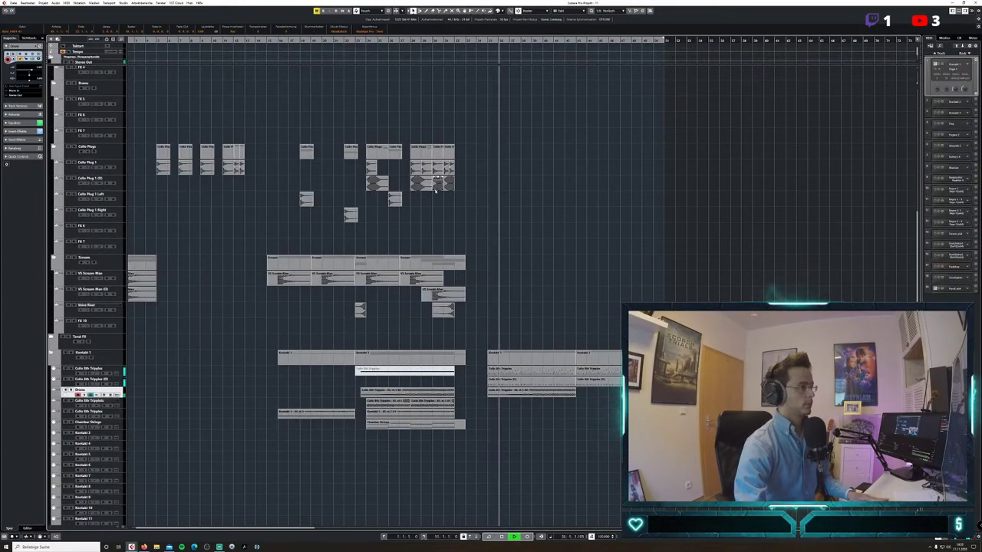
{"action": "scroll", "coordinate": [789, 274], "scroll_direction": "up", "scroll_amount": 9}
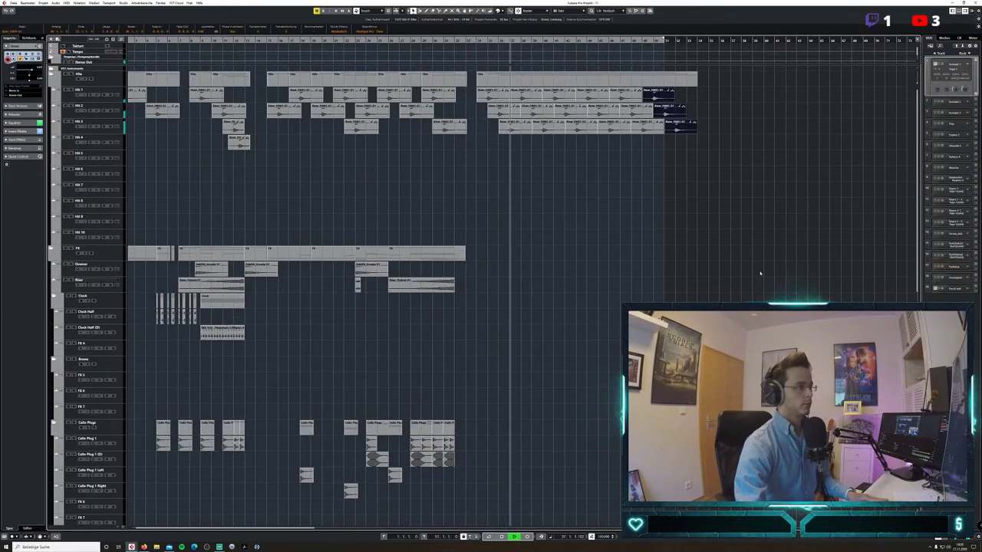
{"action": "scroll", "coordinate": [762, 273], "scroll_direction": "down", "scroll_amount": 6}
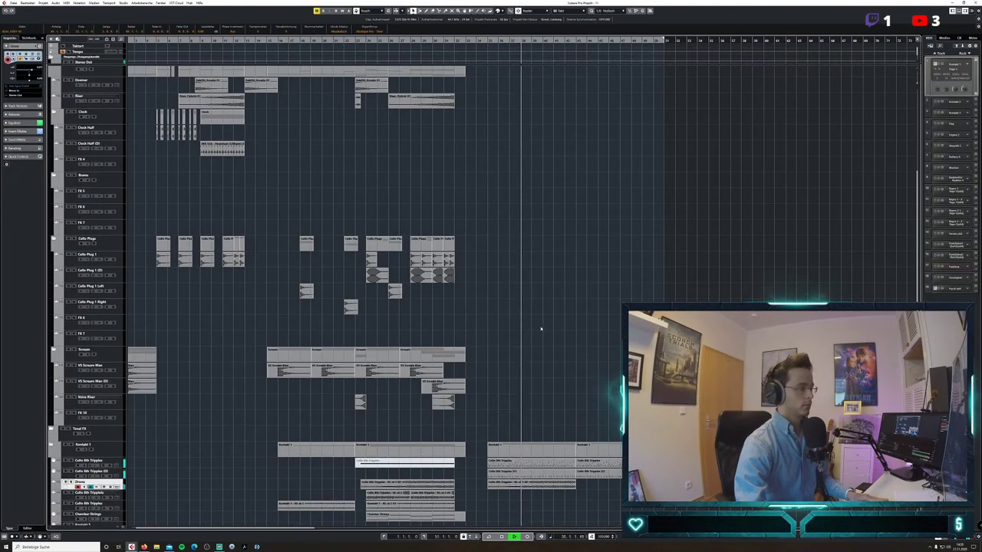
{"action": "scroll", "coordinate": [541, 328], "scroll_direction": "down", "scroll_amount": 9}
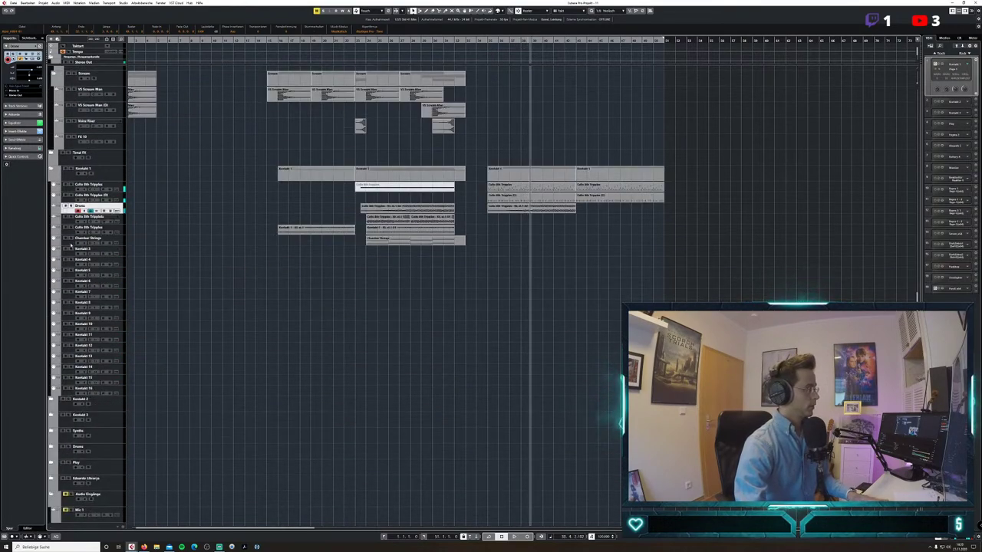
Play from bar 34, capture a performance on the Chamber Strings track, and trim the new clip to start at bar 35.
{"action": "left_click", "coordinate": [71, 244]}
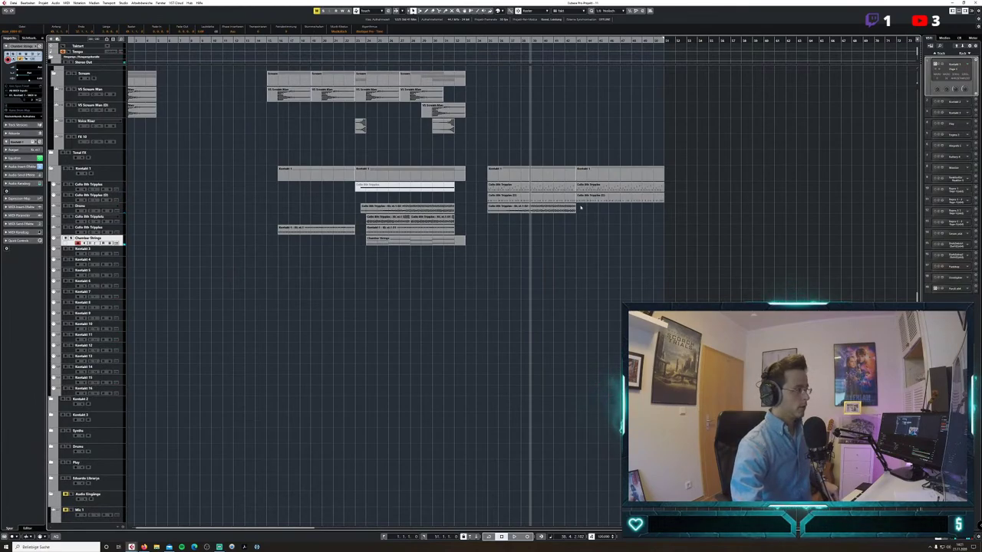
{"action": "left_click", "coordinate": [478, 47]}
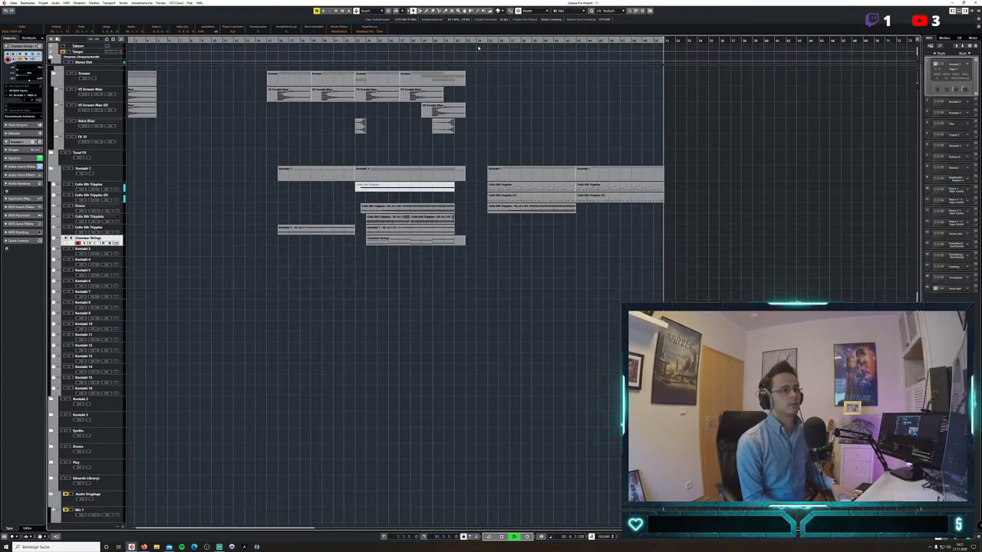
{"action": "left_click", "coordinate": [542, 537]}
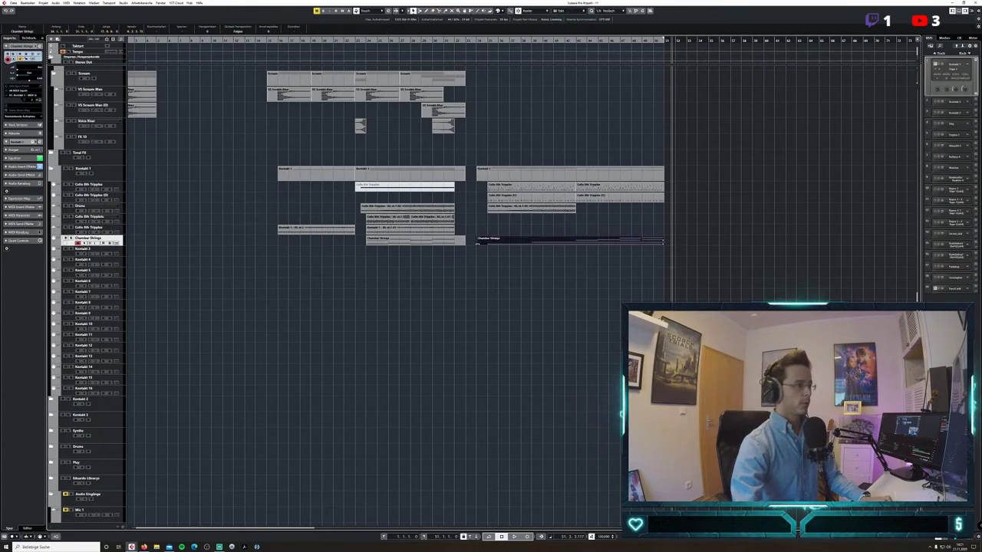
{"action": "left_click_drag", "start_coordinate": [476, 243], "coordinate": [487, 243]}
{"action": "left_click", "coordinate": [568, 281]}
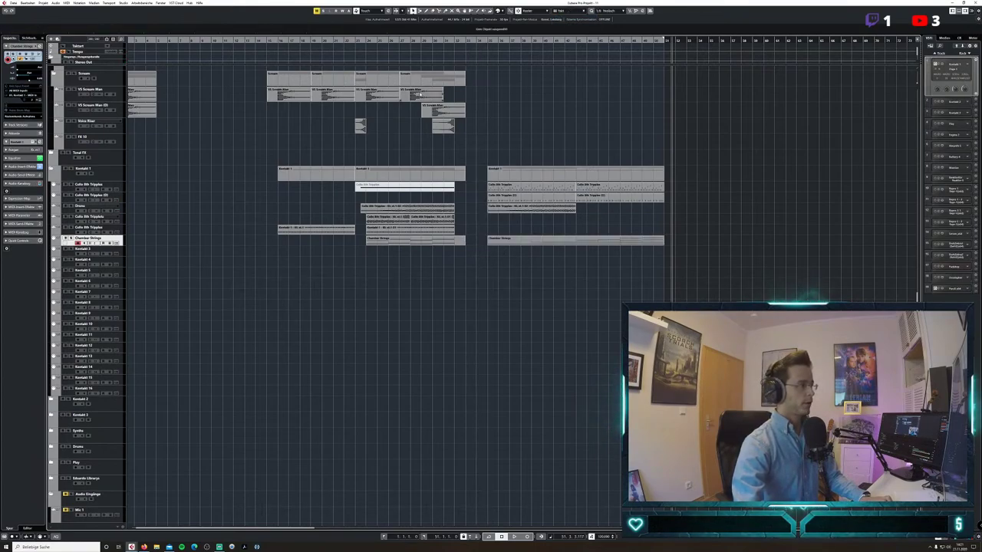
Play from bar 23 and trim the first new Cello 8th Tripples MIDI clip to start at bar 39.
{"action": "left_click", "coordinate": [357, 41]}
{"action": "scroll", "coordinate": [822, 226], "scroll_direction": "up", "scroll_amount": 5}
{"action": "scroll", "coordinate": [760, 241], "scroll_direction": "down", "scroll_amount": 6}
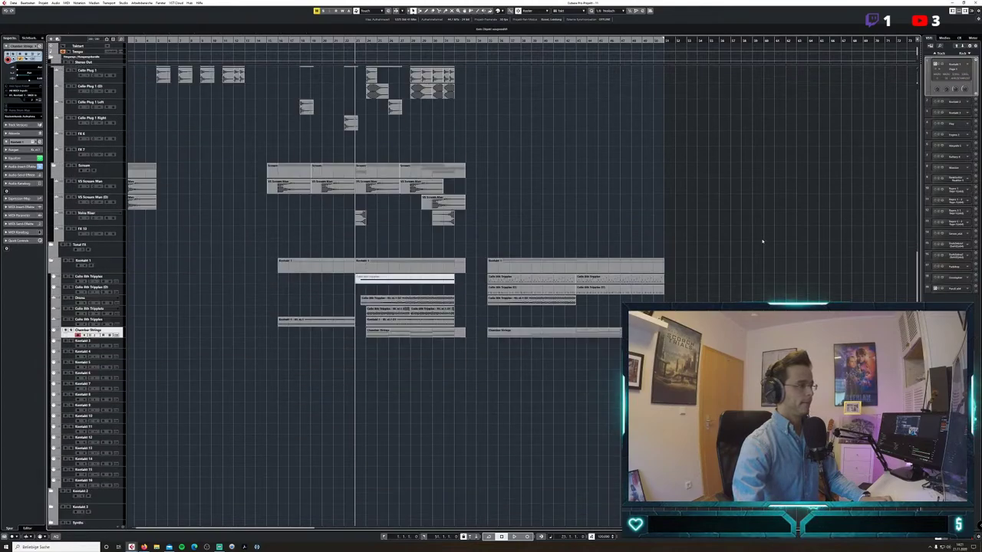
{"action": "key", "text": "space"}
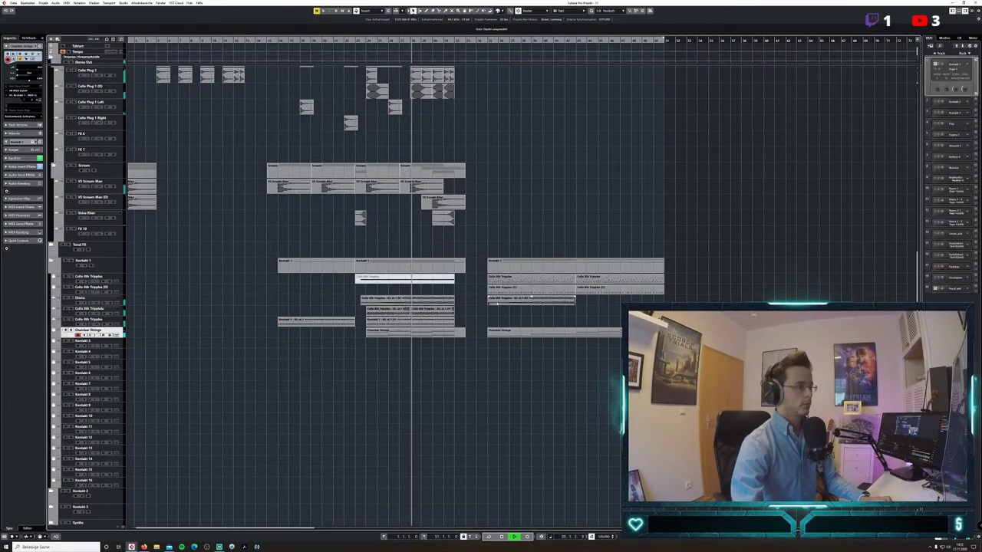
{"action": "left_click_drag", "start_coordinate": [489, 282], "coordinate": [532, 281]}
Delete the Cello Plug 1 clip at bar 29 and select the clip at bar 30 on the same track.
{"action": "scroll", "coordinate": [578, 236], "scroll_direction": "up", "scroll_amount": 5}
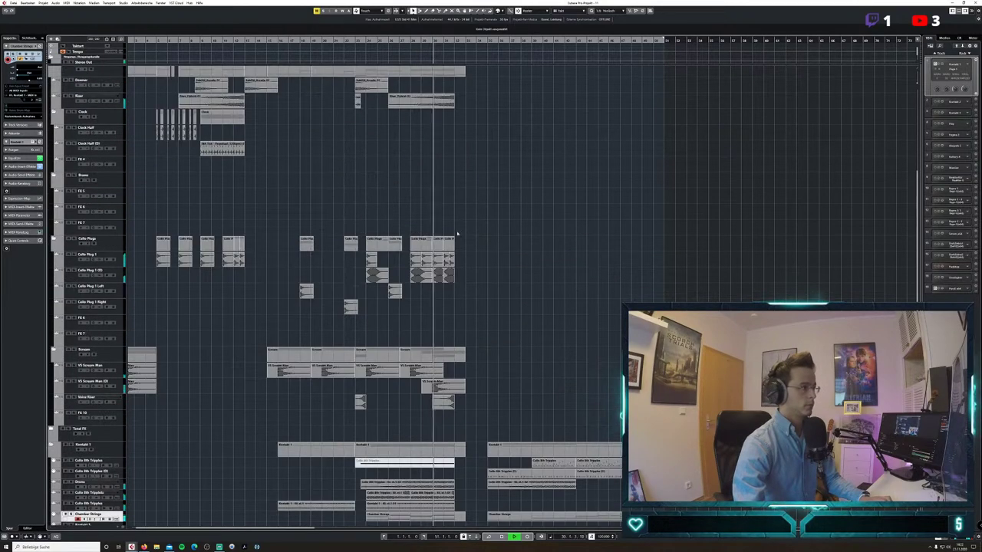
{"action": "left_click", "coordinate": [436, 260]}
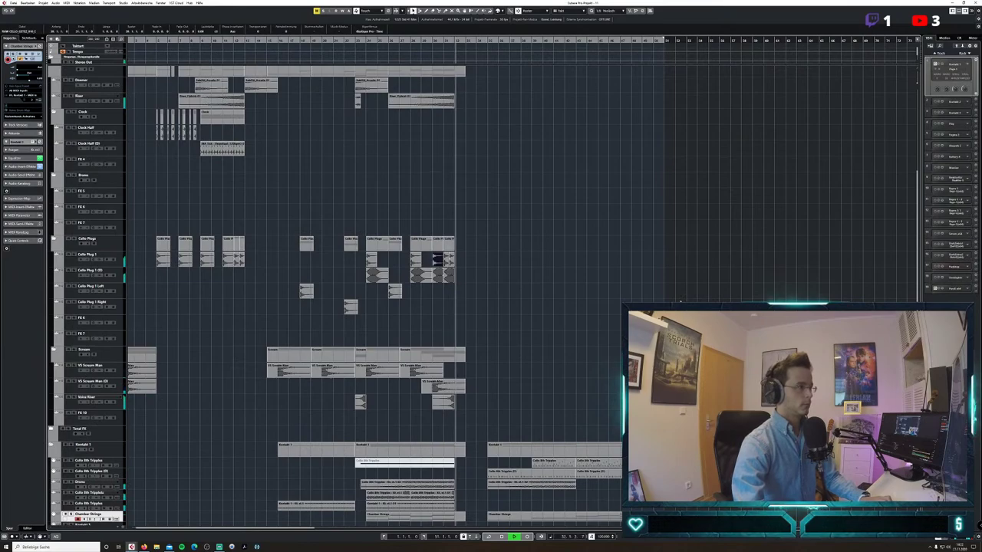
{"action": "scroll", "coordinate": [679, 303], "scroll_direction": "down", "scroll_amount": 5}
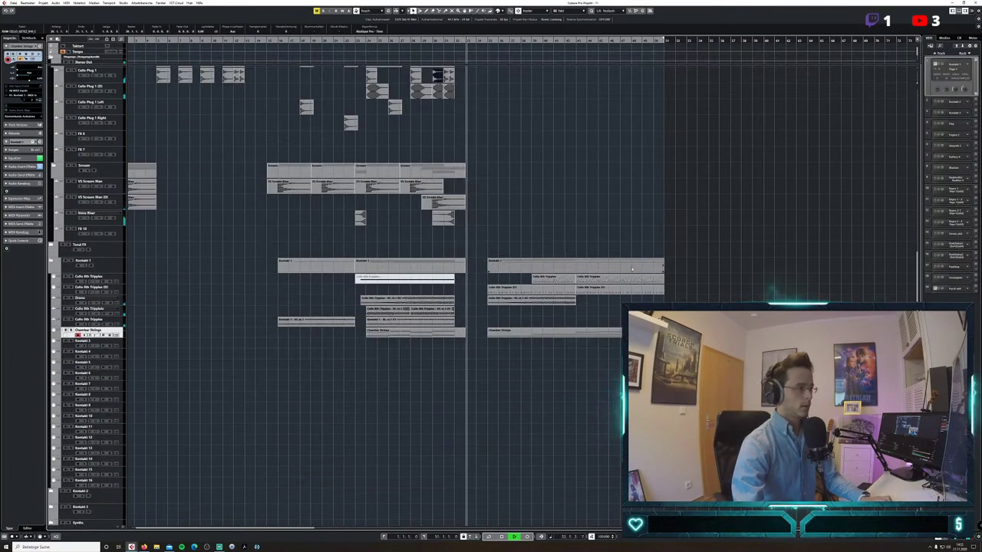
Duplicate the Drone track's MIDI clip at bar 35 so the copy starts at bar 43.
{"action": "key", "text": "ctrl+shift+a"}
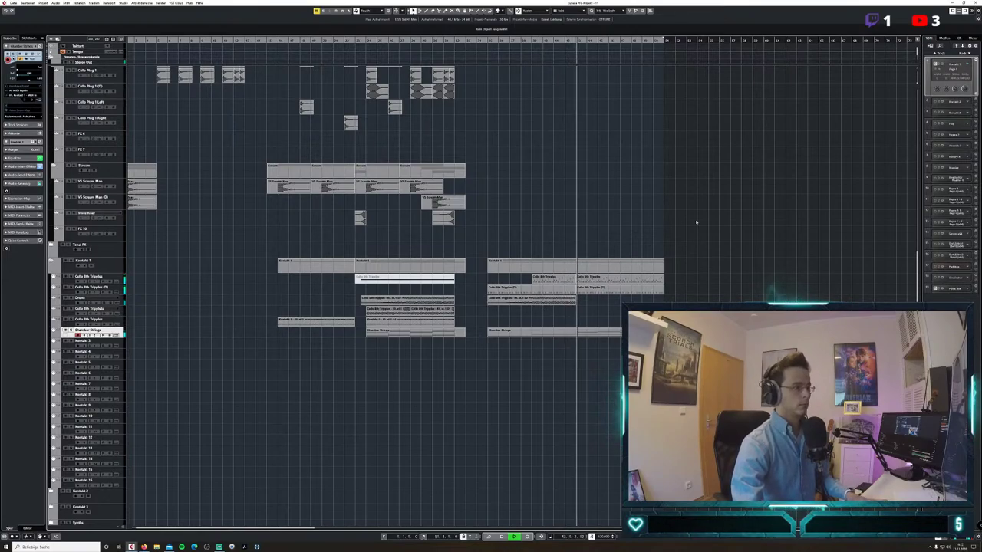
{"action": "left_click", "coordinate": [546, 300]}
{"action": "key", "text": "ctrl+d"}
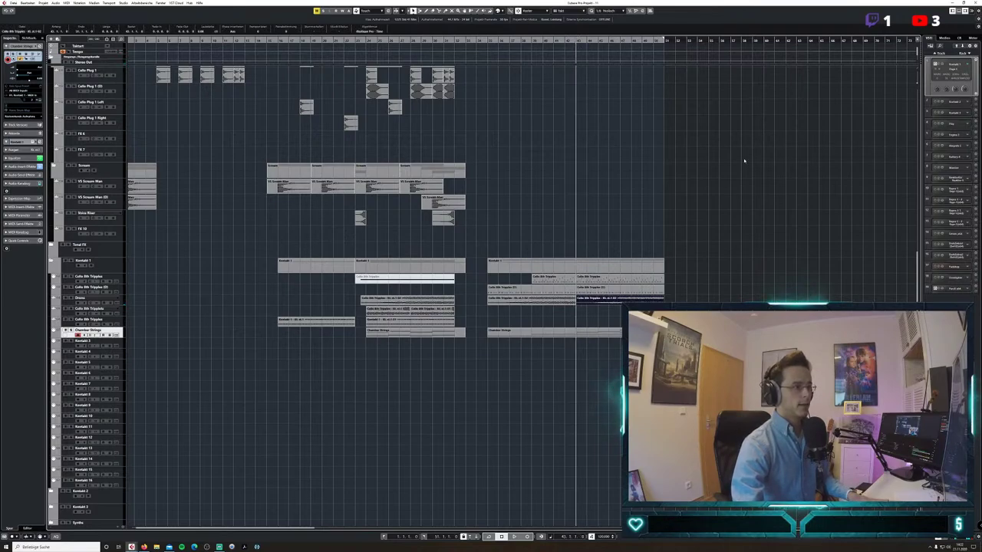
Start an audio file import onto the FX 5 track under Drums and browse to the Sample Traxx folder.
{"action": "scroll", "coordinate": [741, 257], "scroll_direction": "up", "scroll_amount": 5}
{"action": "scroll", "coordinate": [740, 257], "scroll_direction": "down", "scroll_amount": 3}
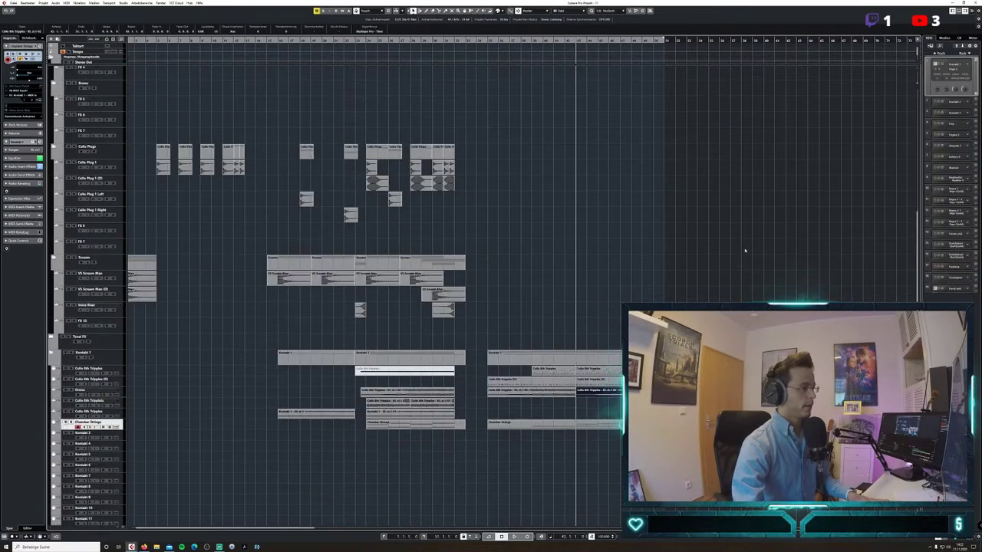
{"action": "scroll", "coordinate": [744, 250], "scroll_direction": "down", "scroll_amount": 3}
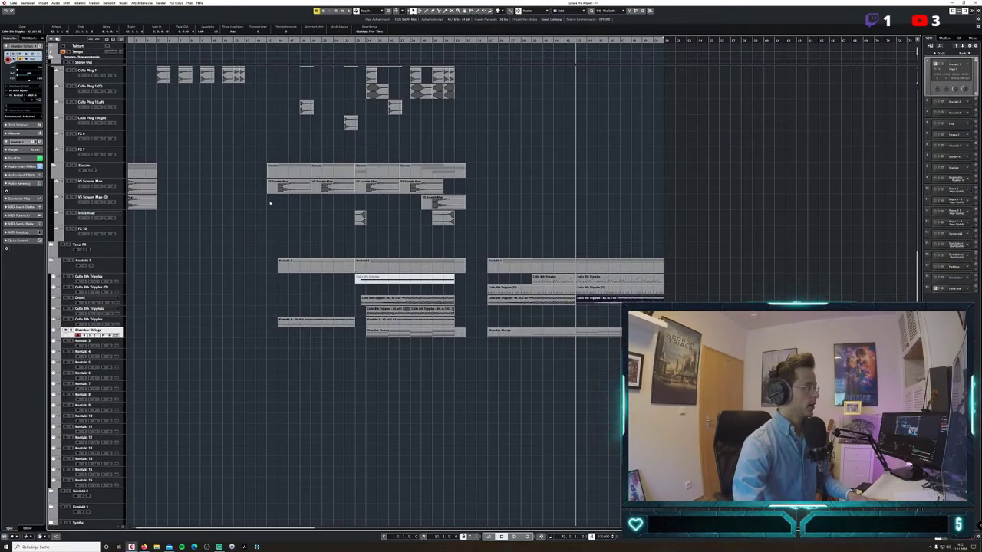
{"action": "scroll", "coordinate": [272, 232], "scroll_direction": "up", "scroll_amount": 6}
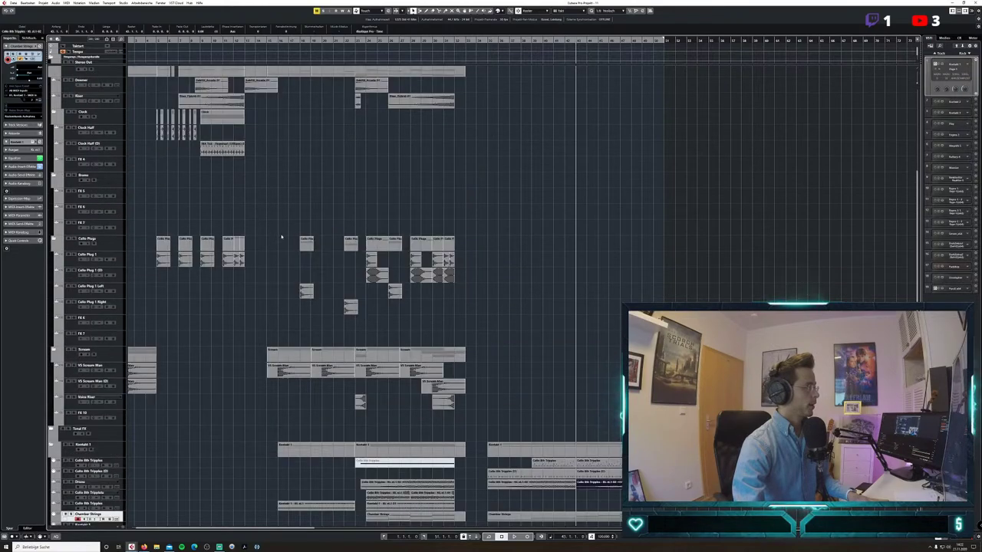
{"action": "left_click", "coordinate": [112, 202]}
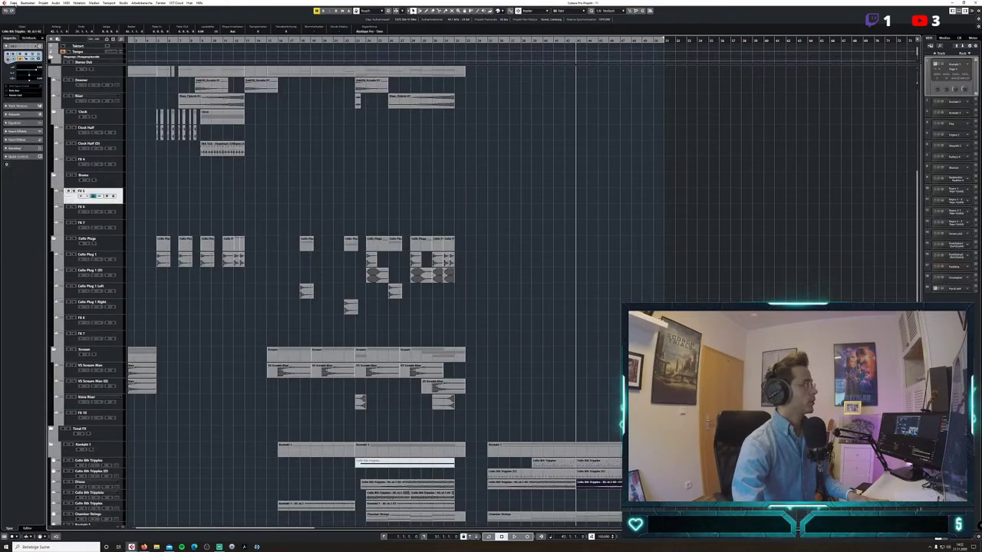
{"action": "left_click", "coordinate": [13, 3]}
{"action": "mouse_move", "coordinate": [36, 77]}
{"action": "left_click", "coordinate": [115, 77]}
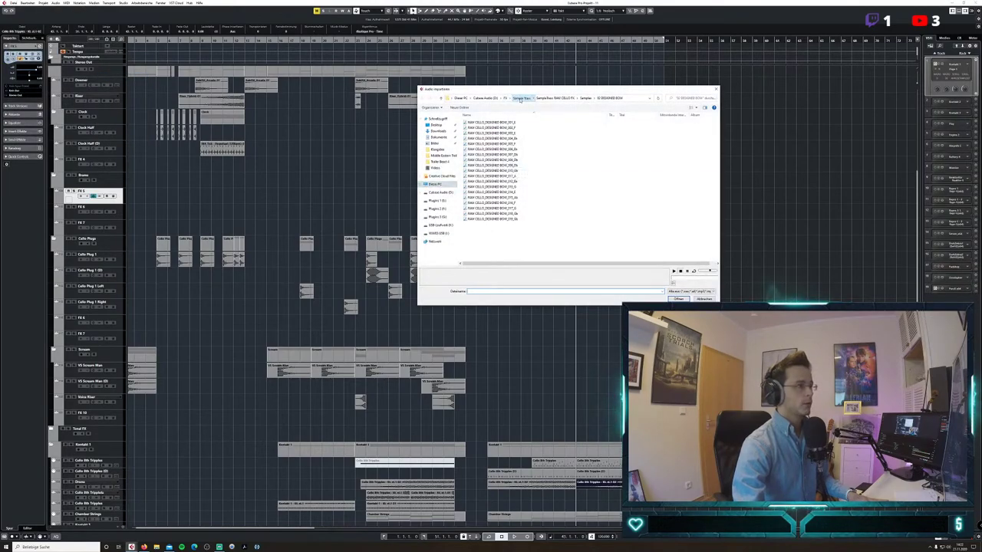
{"action": "left_click", "coordinate": [520, 99]}
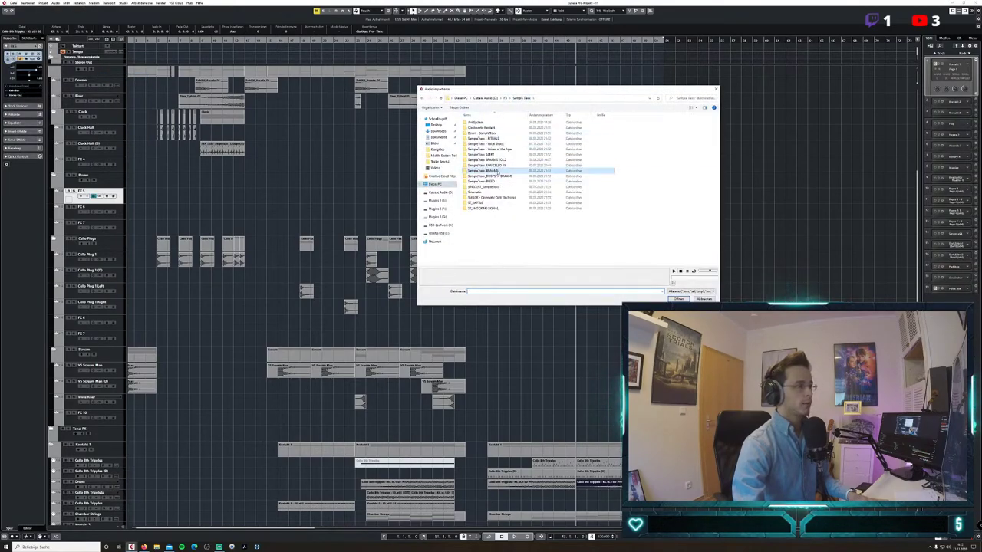
Open the SampleTraxx_BRAAMS sample folder and its BRAAMS DESIGN subfolder in the audio import dialog.
{"action": "left_click", "coordinate": [508, 176]}
{"action": "double_click", "coordinate": [509, 171]}
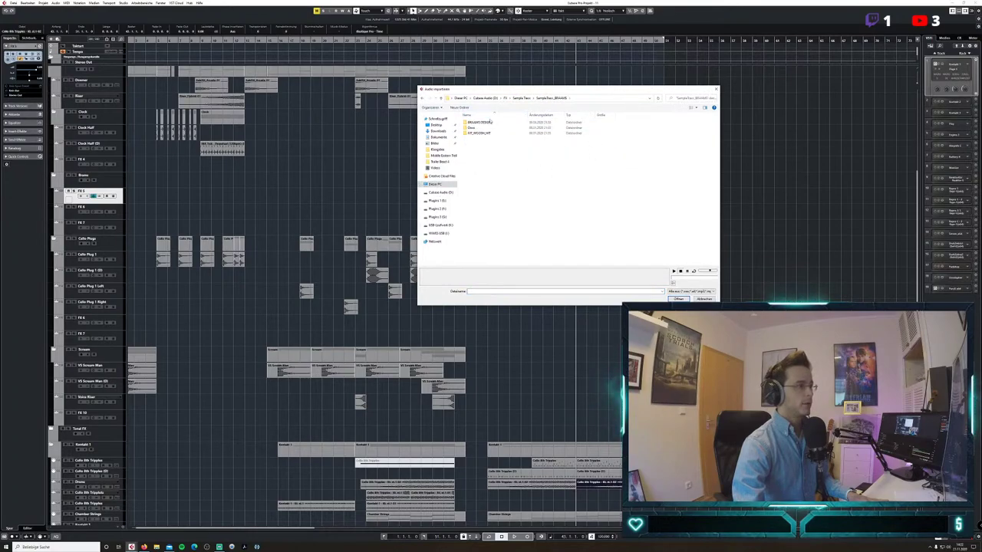
{"action": "left_click", "coordinate": [485, 122]}
{"action": "double_click", "coordinate": [485, 123]}
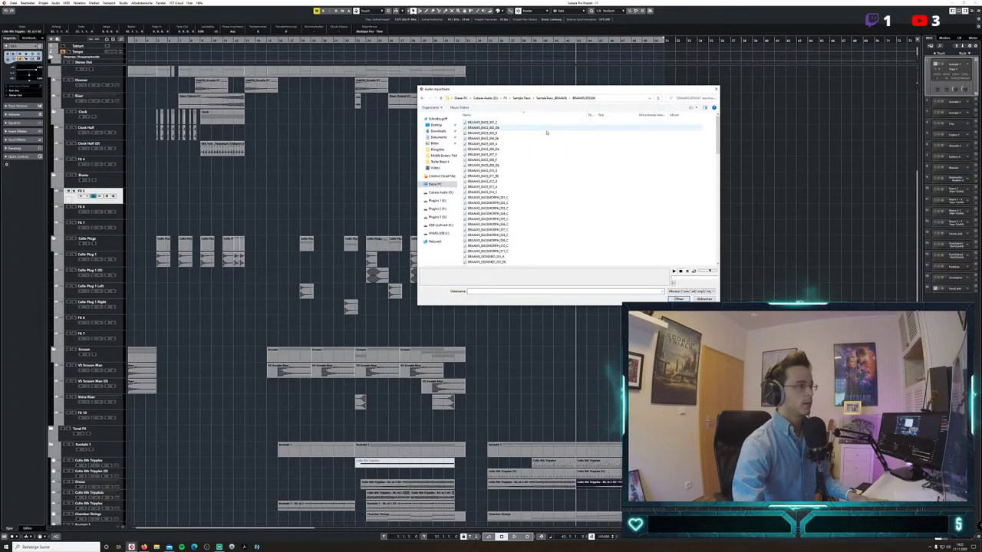
Audition several bass, bassmorph and designed samples in the BRAAMS DESIGN folder.
{"action": "left_click", "coordinate": [491, 123]}
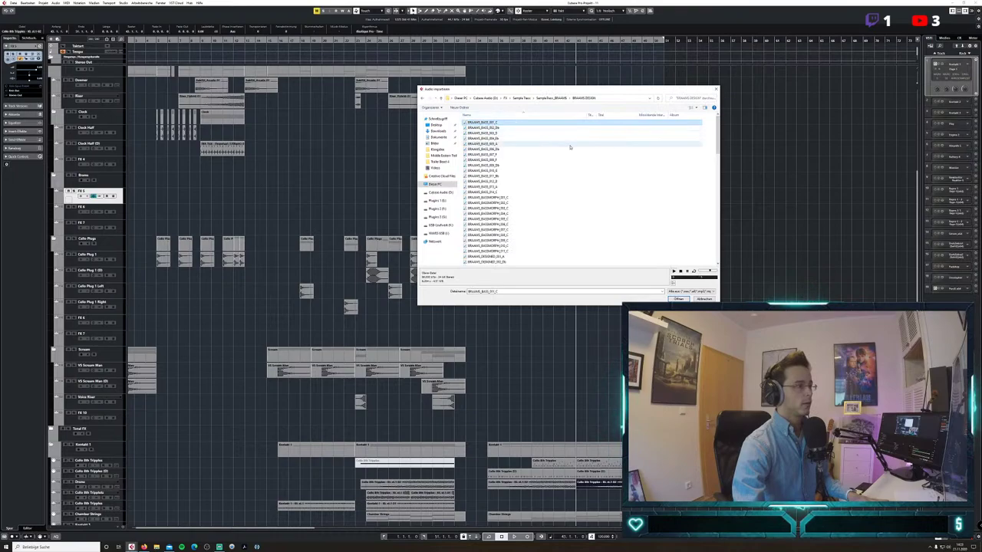
{"action": "left_click", "coordinate": [506, 197]}
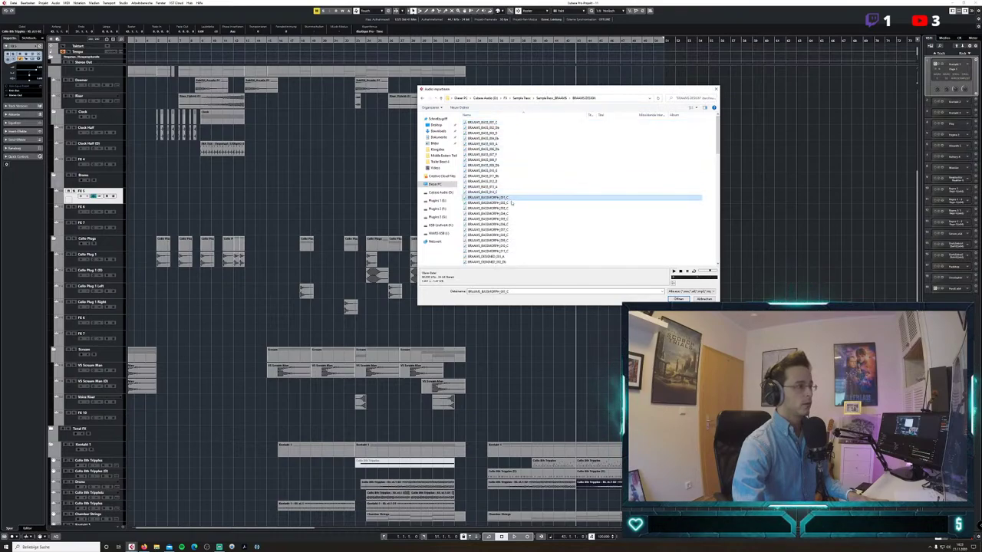
{"action": "scroll", "coordinate": [514, 203], "scroll_direction": "down", "scroll_amount": 2}
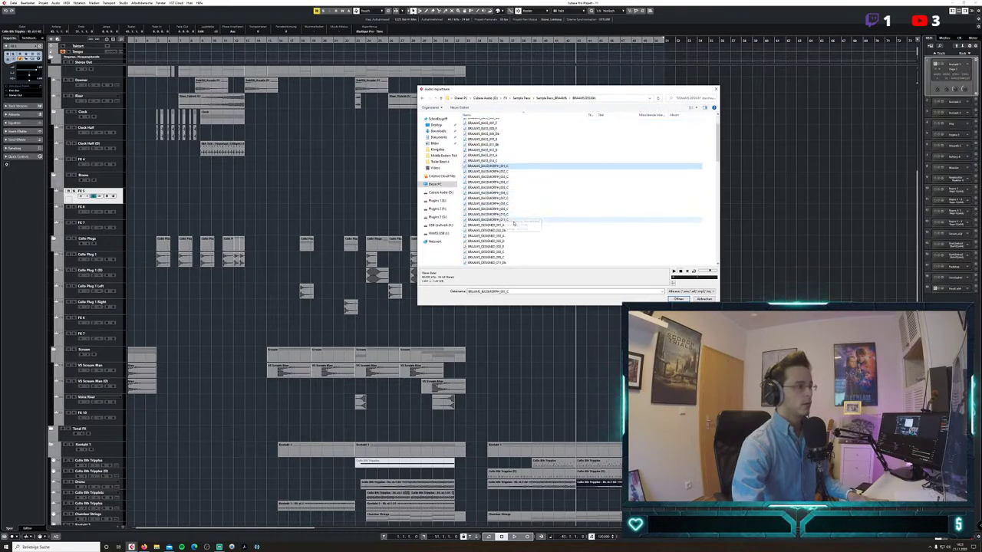
{"action": "left_click", "coordinate": [505, 253]}
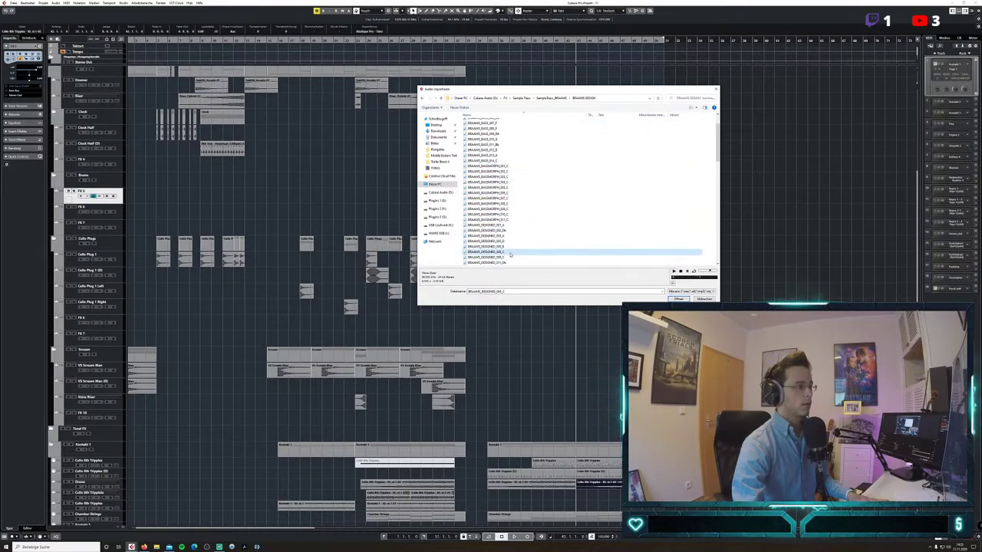
{"action": "scroll", "coordinate": [552, 237], "scroll_direction": "down", "scroll_amount": 3}
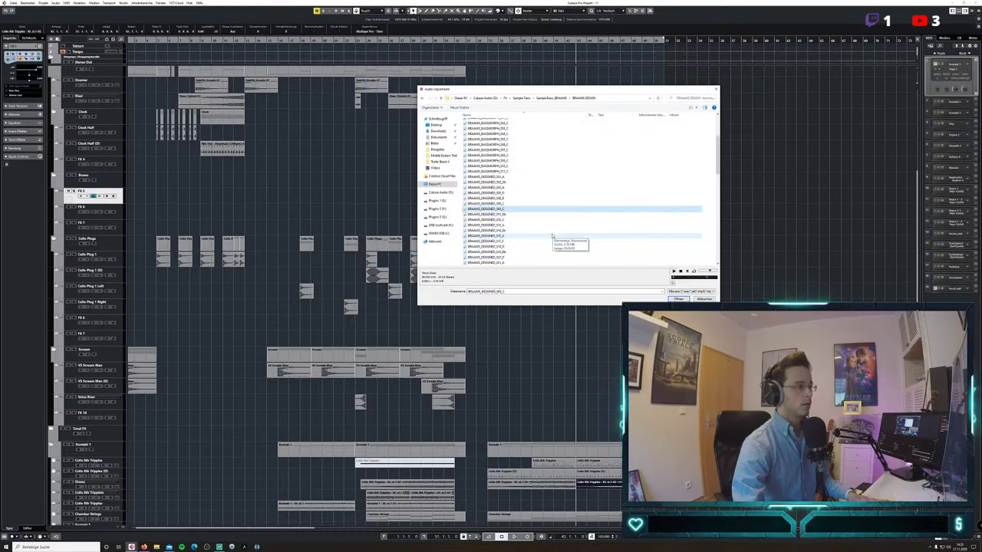
{"action": "left_click", "coordinate": [508, 221]}
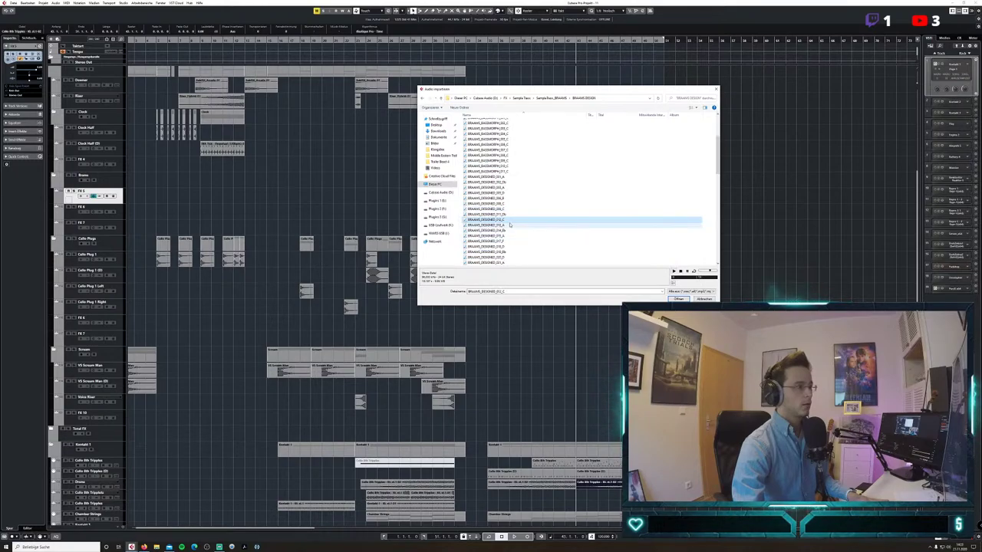
{"action": "scroll", "coordinate": [546, 229], "scroll_direction": "down", "scroll_amount": 1}
{"action": "scroll", "coordinate": [547, 230], "scroll_direction": "down", "scroll_amount": 1}
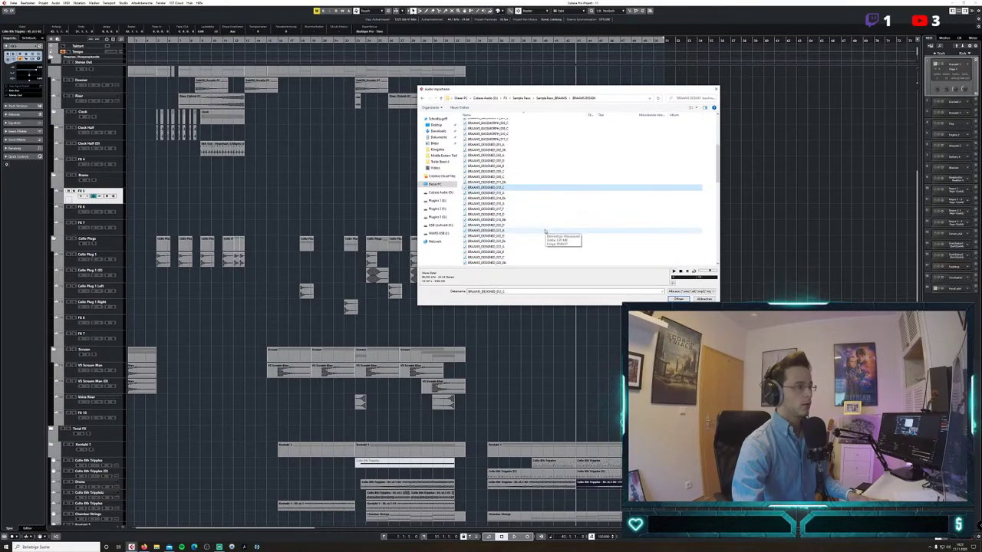
{"action": "scroll", "coordinate": [508, 257], "scroll_direction": "down", "scroll_amount": 2}
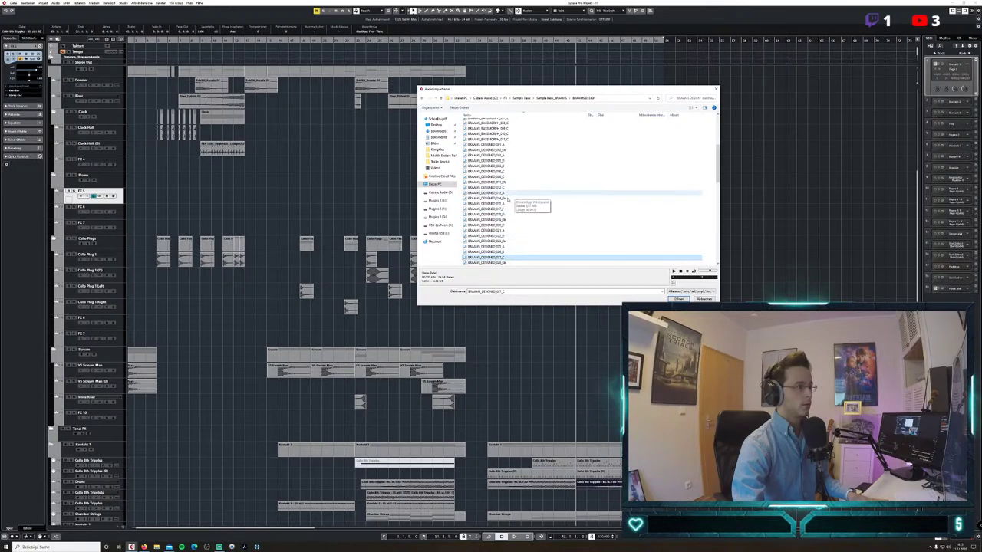
Import the sample BRAAMS_DESIGNED_012_C onto the FX 5 track.
{"action": "left_click", "coordinate": [529, 223]}
{"action": "scroll", "coordinate": [528, 223], "scroll_direction": "up", "scroll_amount": 3}
{"action": "left_click", "coordinate": [529, 186]}
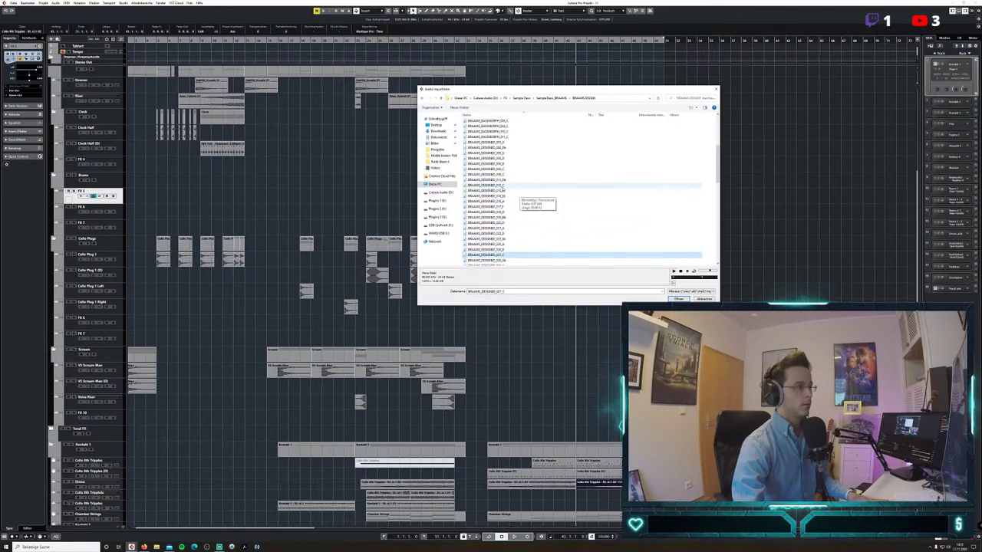
{"action": "double_click", "coordinate": [529, 185]}
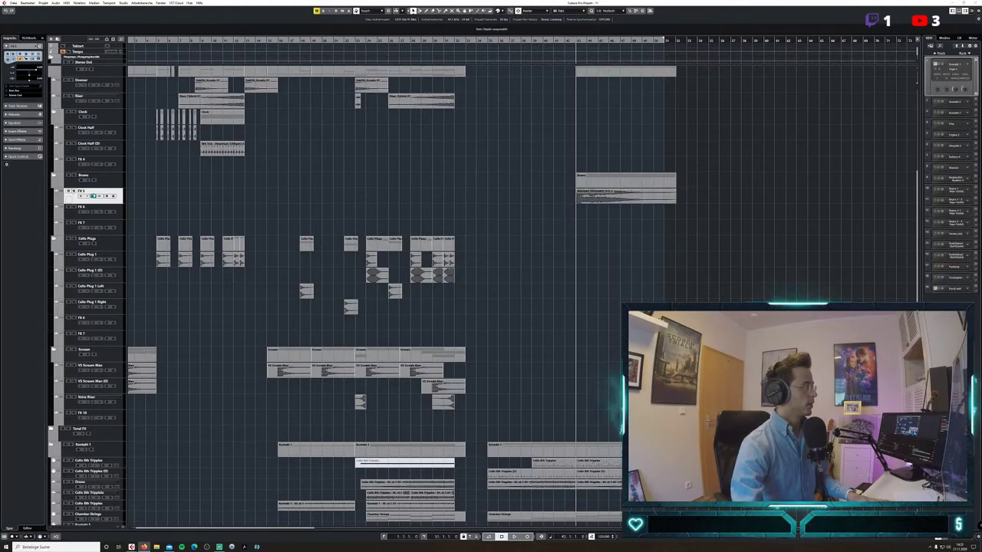
Rename the FX 5 track to Bram ST C and insert the ValhallaShimmer reverb in its first insert slot.
{"action": "left_click", "coordinate": [79, 194]}
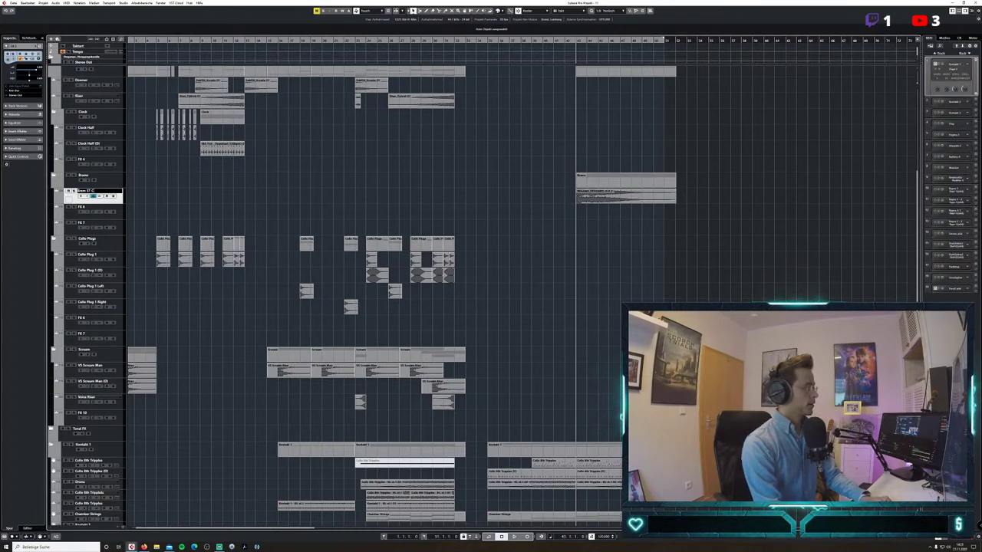
{"action": "left_click", "coordinate": [93, 197]}
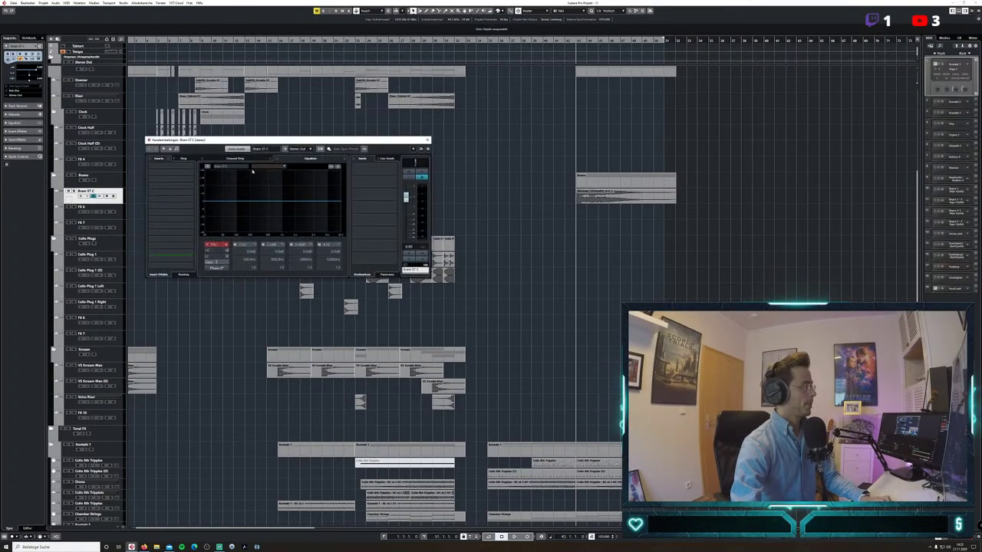
{"action": "left_click", "coordinate": [185, 167]}
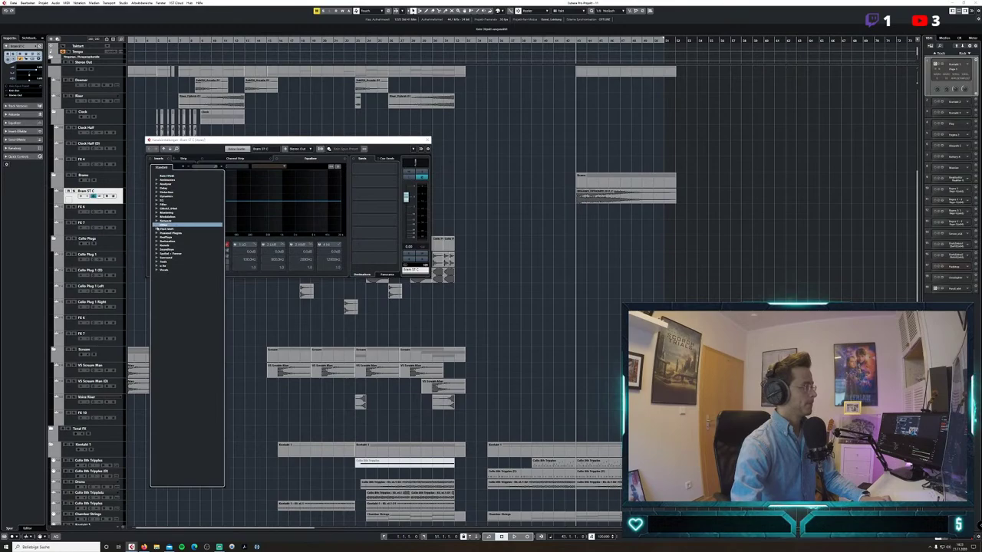
{"action": "left_click", "coordinate": [159, 225]}
{"action": "left_click", "coordinate": [190, 420]}
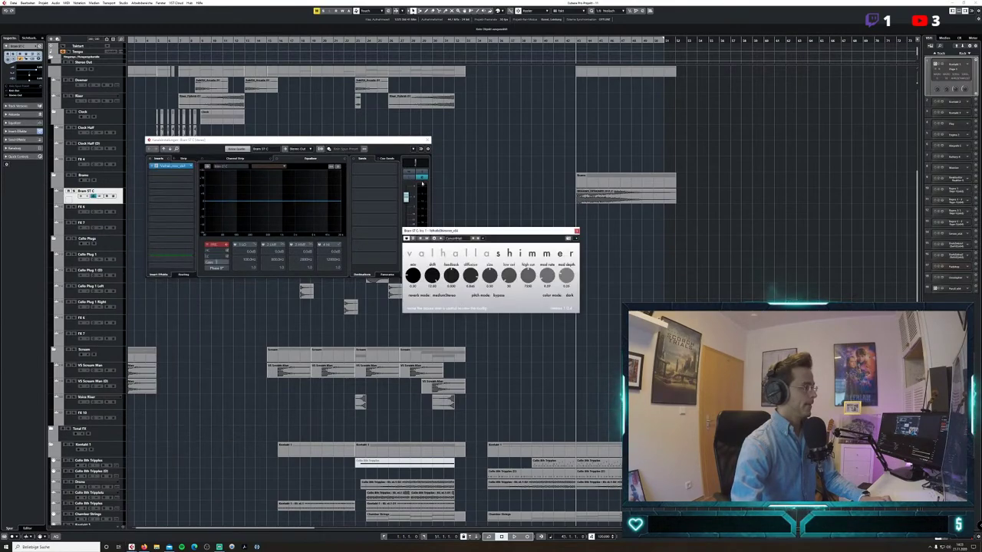
{"action": "left_click", "coordinate": [577, 231]}
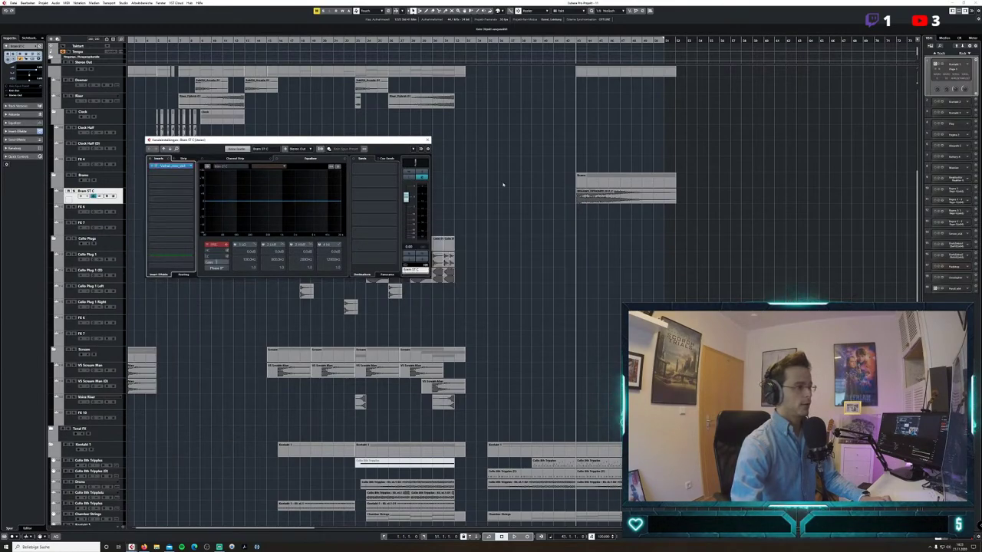
Lower the Bram ST C channel's volume fader and close its channel settings.
{"action": "left_click", "coordinate": [429, 140]}
{"action": "left_click", "coordinate": [97, 198]}
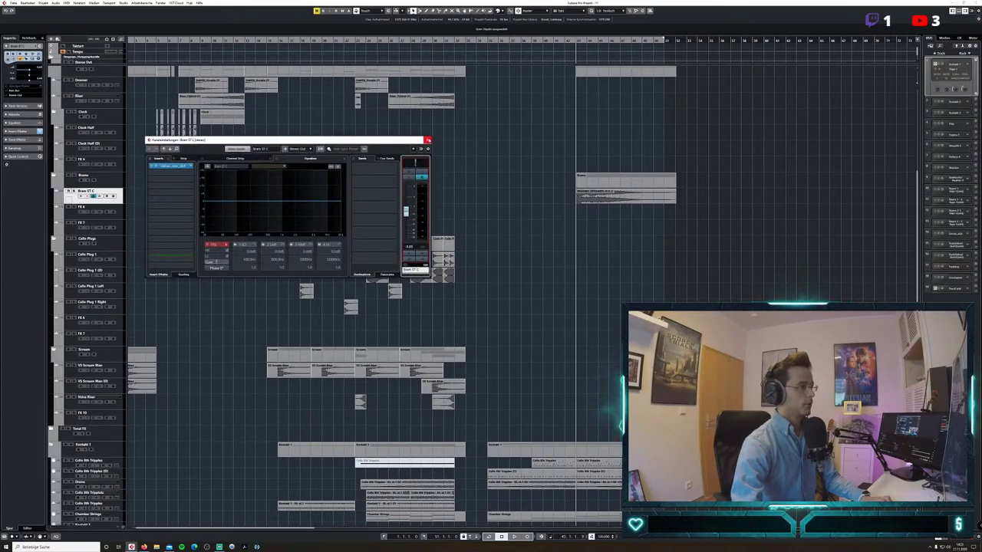
{"action": "key", "text": "Escape"}
Move the braam event to bar 35, shorten it to one bar and play it back with the strings.
{"action": "scroll", "coordinate": [640, 251], "scroll_direction": "down", "scroll_amount": 3}
{"action": "left_click", "coordinate": [487, 40]}
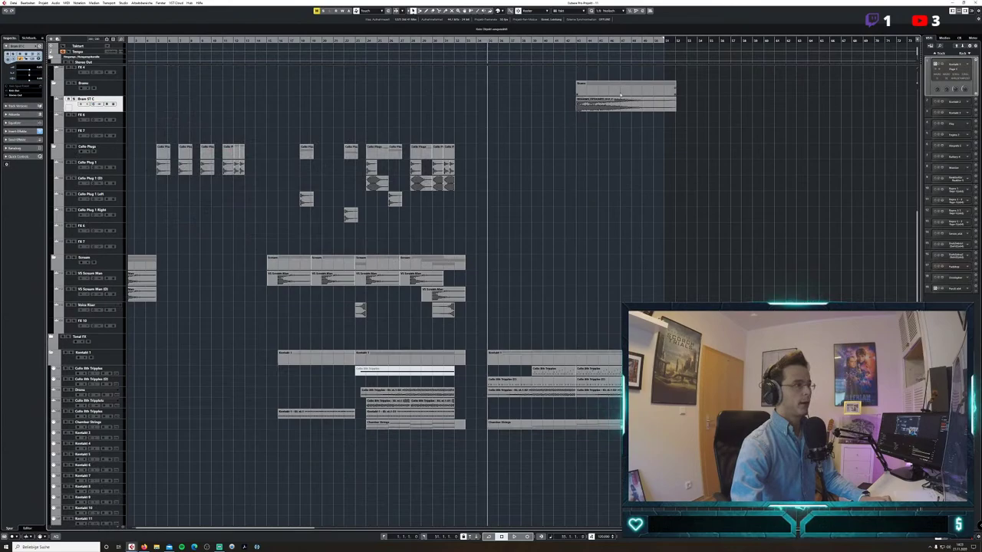
{"action": "left_click_drag", "start_coordinate": [614, 109], "coordinate": [525, 109]}
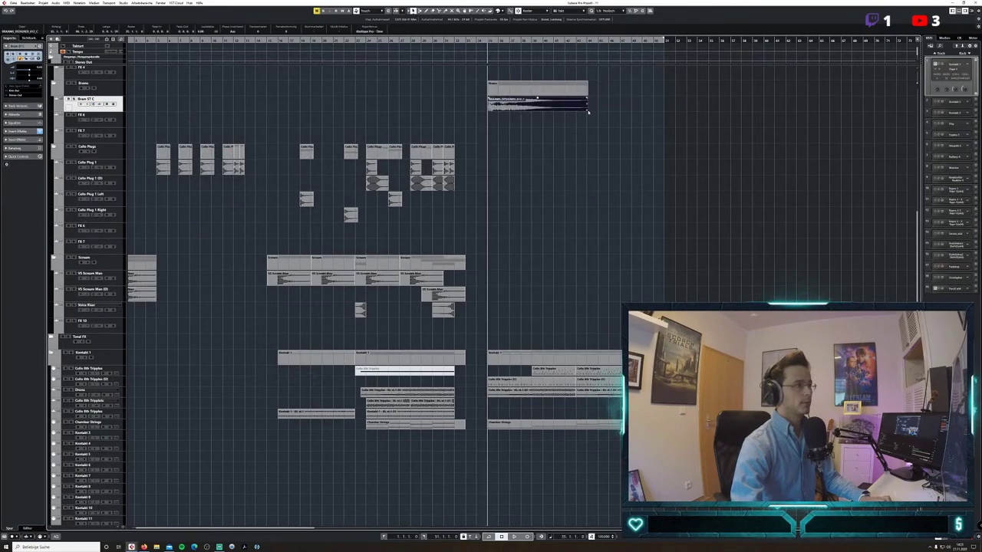
{"action": "left_click_drag", "start_coordinate": [587, 109], "coordinate": [499, 109]}
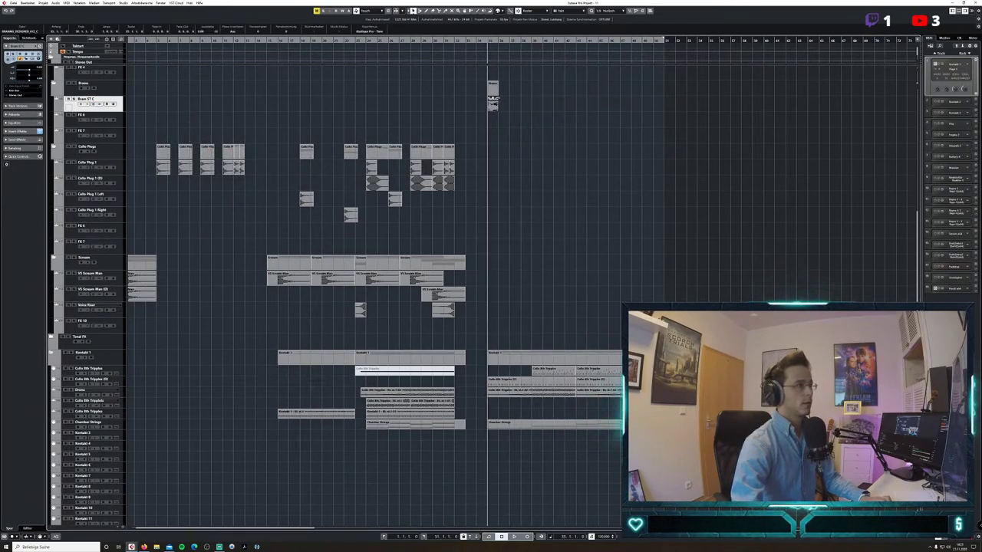
{"action": "left_click", "coordinate": [686, 199]}
{"action": "key", "text": "space"}
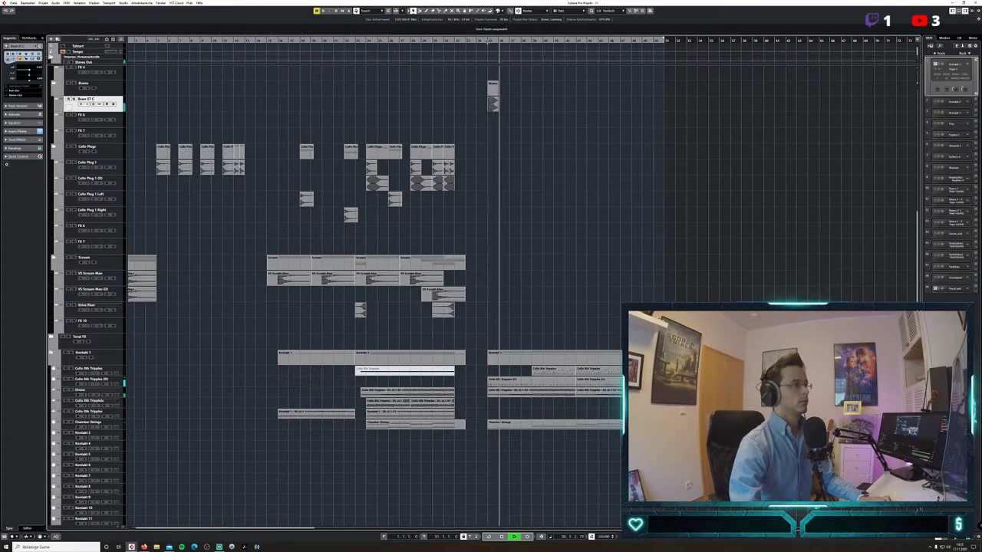
{"action": "key", "text": "space"}
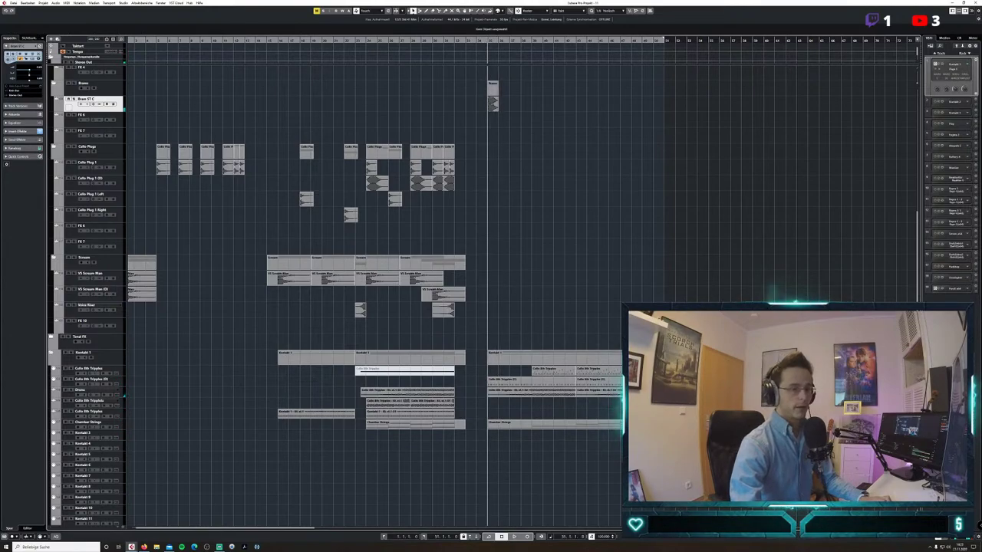
Set the snap grid to follow quantize and choose a 1/16 quantize value.
{"action": "key", "text": "h"}
{"action": "key", "text": "h"}
{"action": "key", "text": "h"}
{"action": "key", "text": "h"}
{"action": "key", "text": "h"}
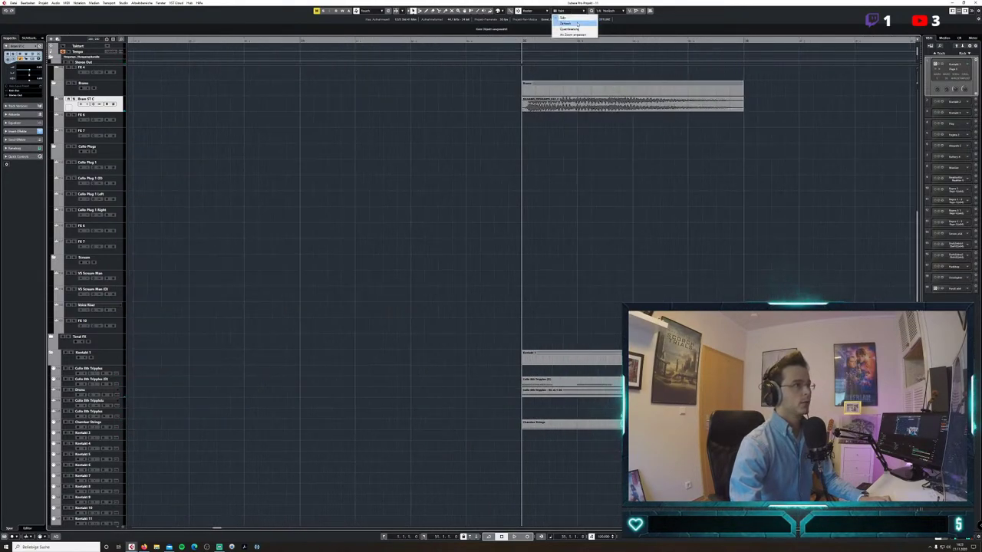
{"action": "left_click", "coordinate": [571, 29]}
{"action": "left_click", "coordinate": [610, 10]}
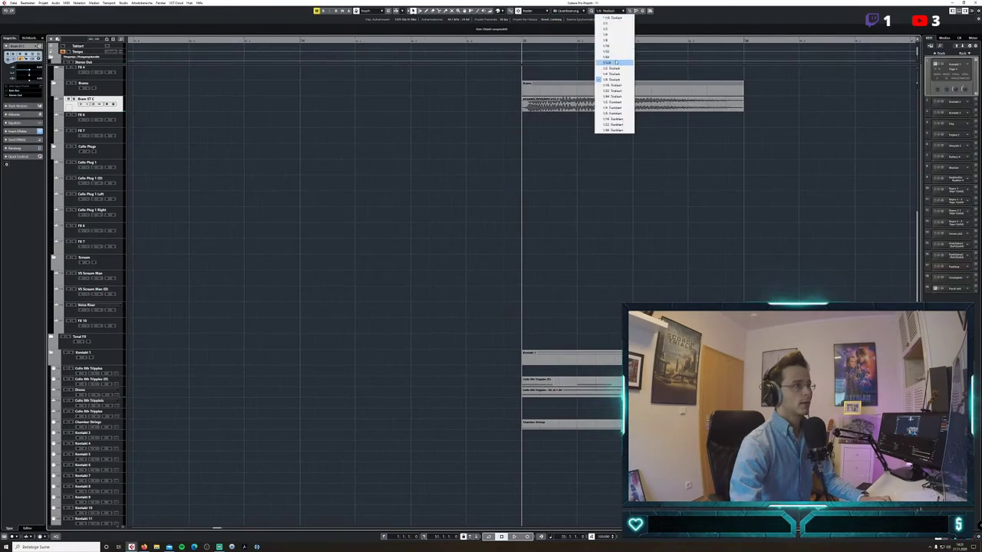
{"action": "left_click", "coordinate": [616, 62]}
{"action": "left_click", "coordinate": [612, 11]}
{"action": "left_click", "coordinate": [614, 46]}
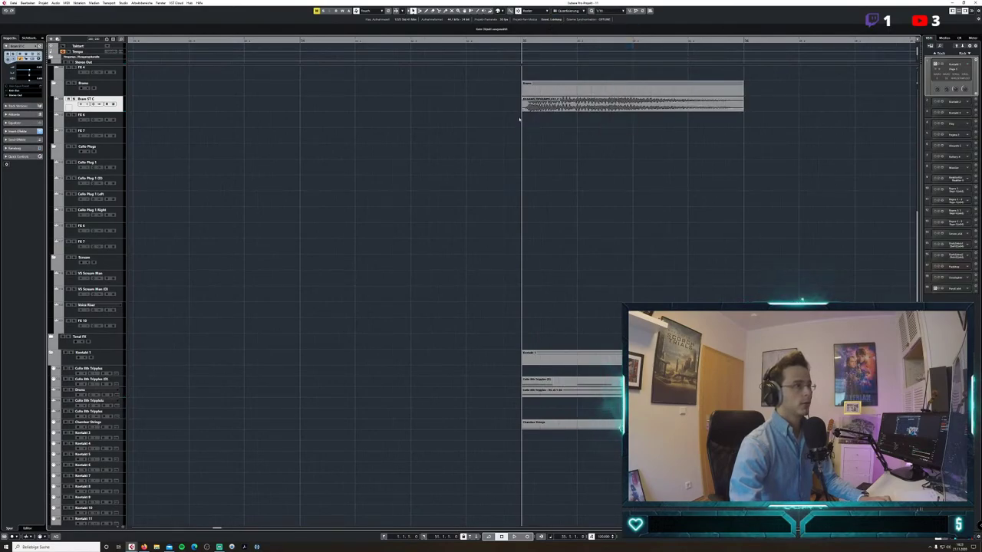
Adjust the start of the braam event at bar 35 and set the quantize value to 1/32.
{"action": "left_click_drag", "start_coordinate": [523, 109], "coordinate": [552, 107]}
{"action": "left_click", "coordinate": [610, 11]}
{"action": "left_click", "coordinate": [608, 52]}
{"action": "key", "text": "g"}
{"action": "key", "text": "g"}
{"action": "key", "text": "g"}
{"action": "key", "text": "g"}
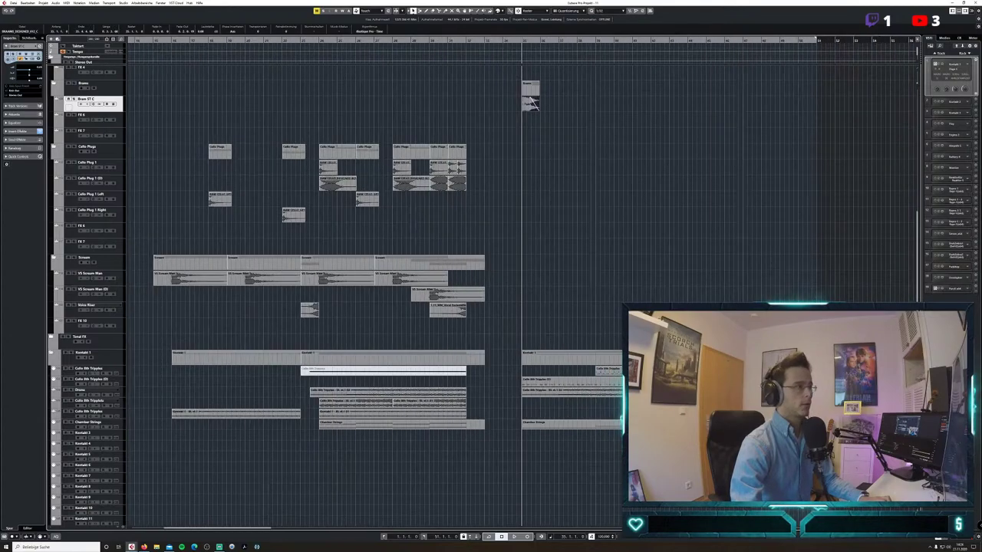
Set the grid to whole bars and copy the braam event to bars 37, 39 and 41 and every bar from 43 to 48.
{"action": "left_click", "coordinate": [568, 10]}
{"action": "left_click", "coordinate": [565, 18]}
{"action": "left_click_drag", "start_coordinate": [530, 103], "coordinate": [567, 101]}
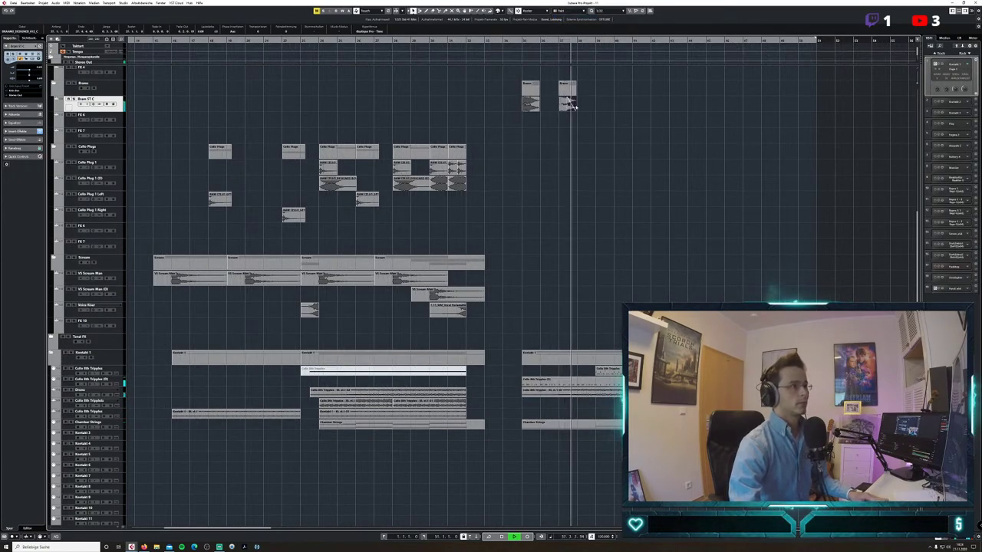
{"action": "left_click_drag", "start_coordinate": [566, 104], "coordinate": [604, 103]}
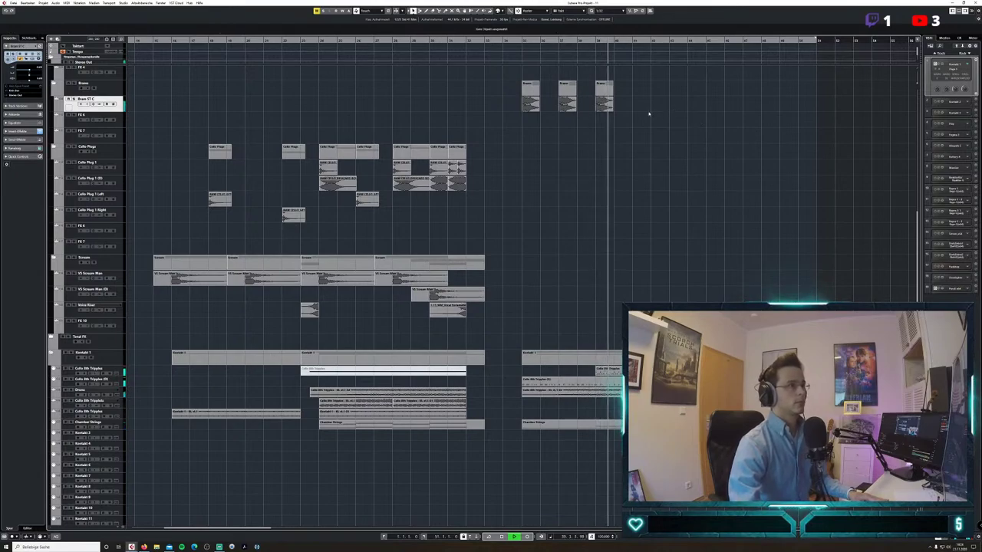
{"action": "left_click_drag", "start_coordinate": [603, 103], "coordinate": [641, 103]}
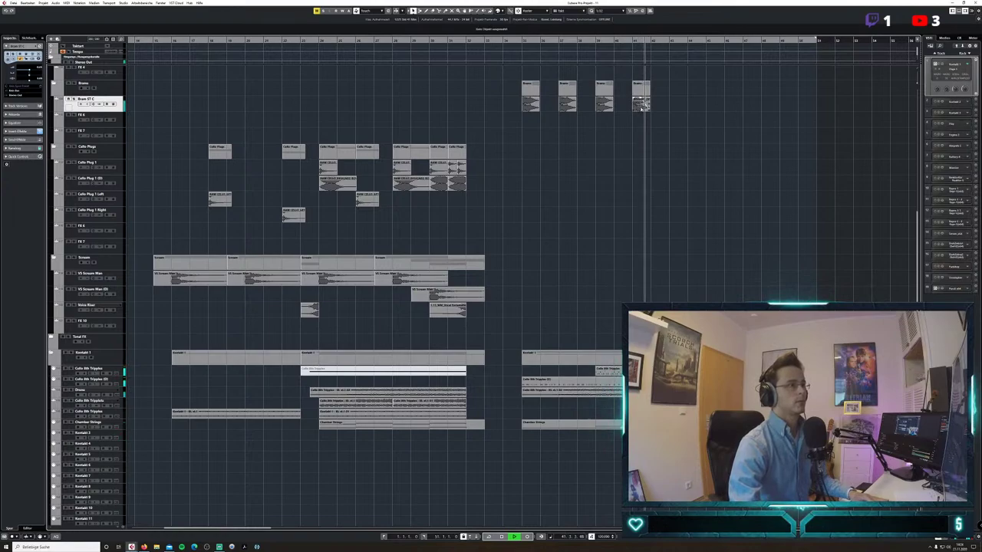
{"action": "left_click_drag", "start_coordinate": [642, 105], "coordinate": [772, 107]}
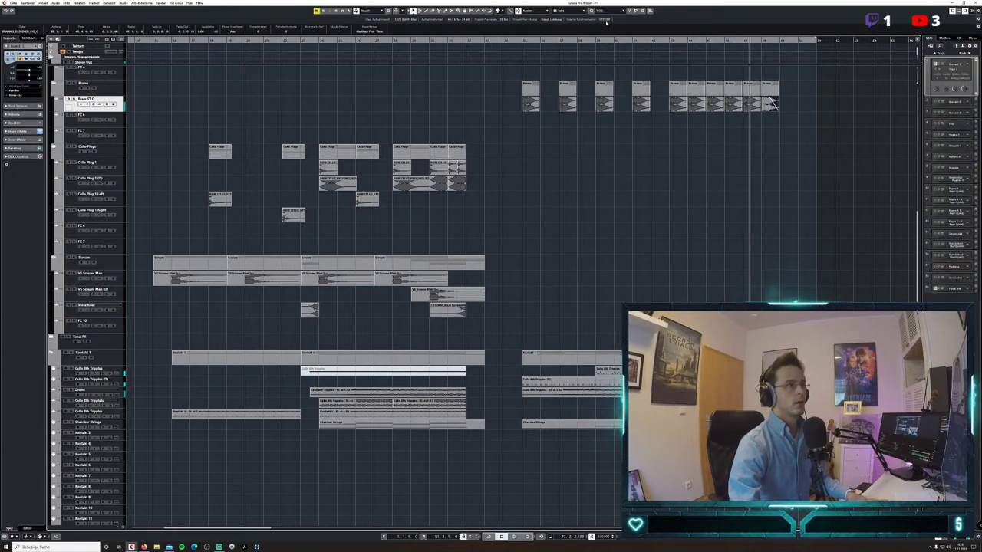
Set the grid to 1/2 quantize and shorten the braam event at bar 47 to half a bar.
{"action": "left_click", "coordinate": [582, 12]}
{"action": "left_click", "coordinate": [574, 30]}
{"action": "left_click", "coordinate": [620, 11]}
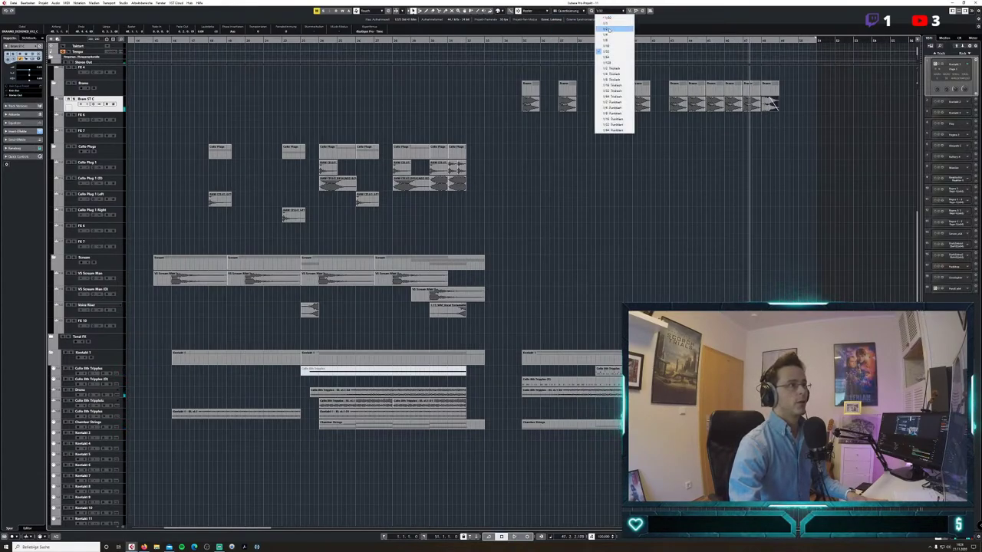
{"action": "left_click", "coordinate": [614, 29]}
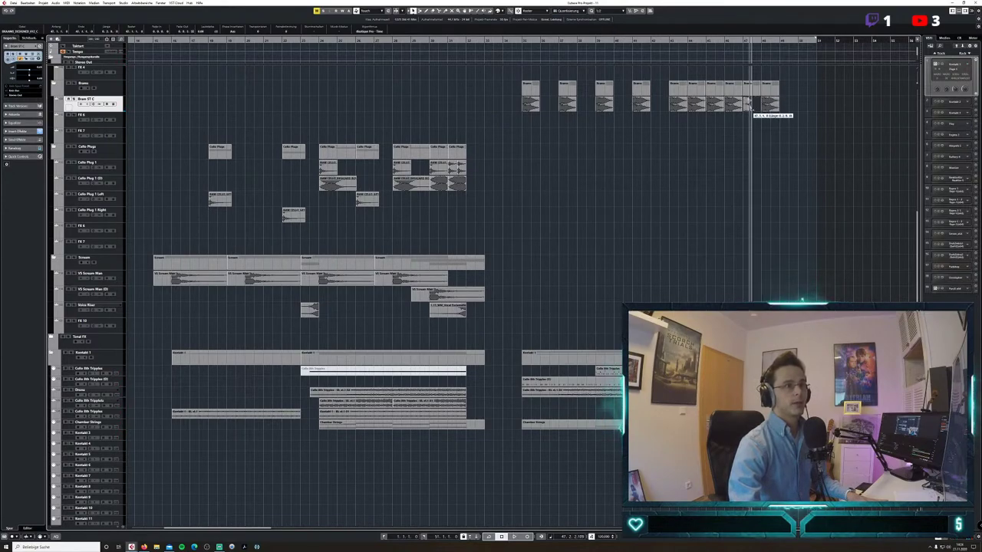
Delete the braam event at bar 48 and repeat the half-bar event from bar 47 up to bar 51.
{"action": "key", "text": "Delete"}
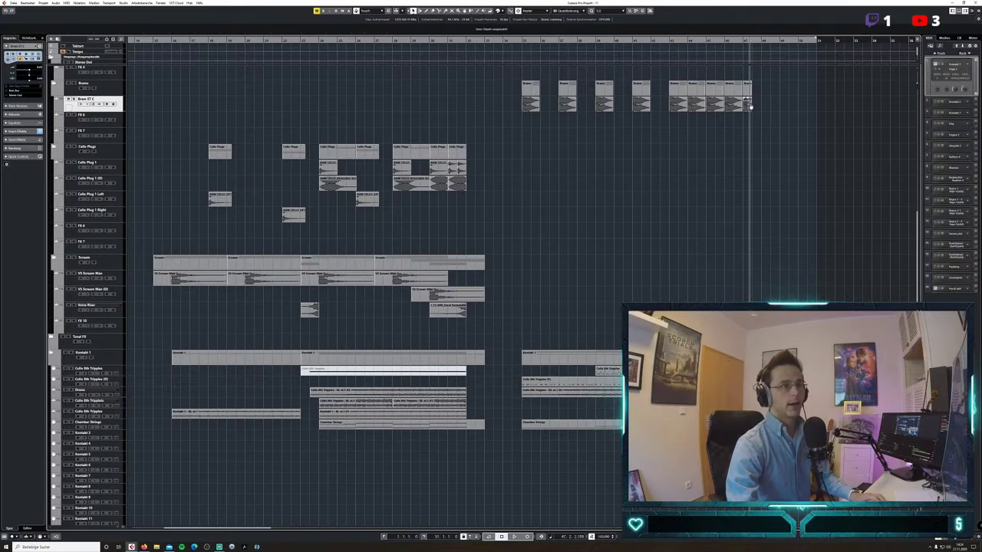
{"action": "left_click_drag", "start_coordinate": [807, 107], "coordinate": [816, 107]}
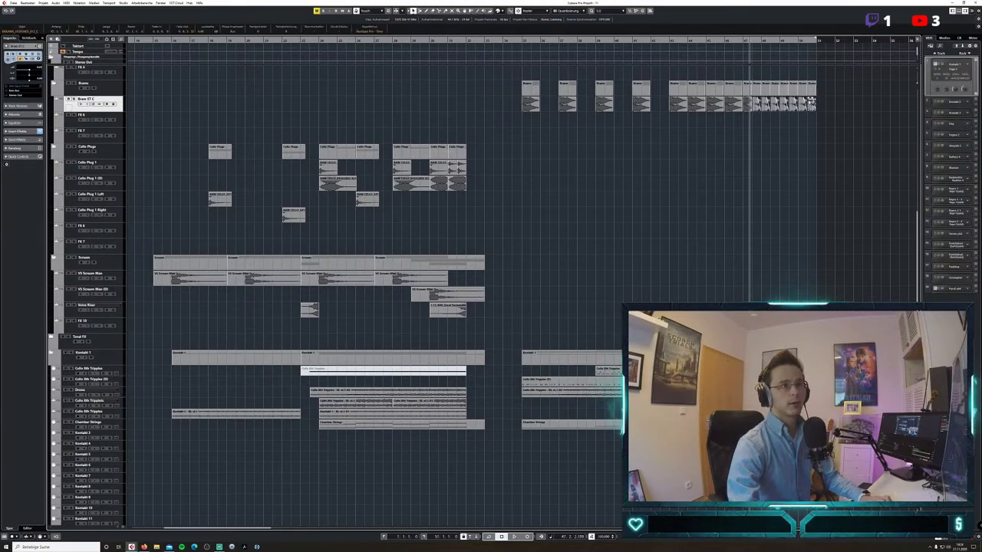
Copy the Hit 3 event that ends at bar 51 to the Hit 4 track at bar 46, discarding the extra copy.
{"action": "scroll", "coordinate": [765, 138], "scroll_direction": "up", "scroll_amount": 5}
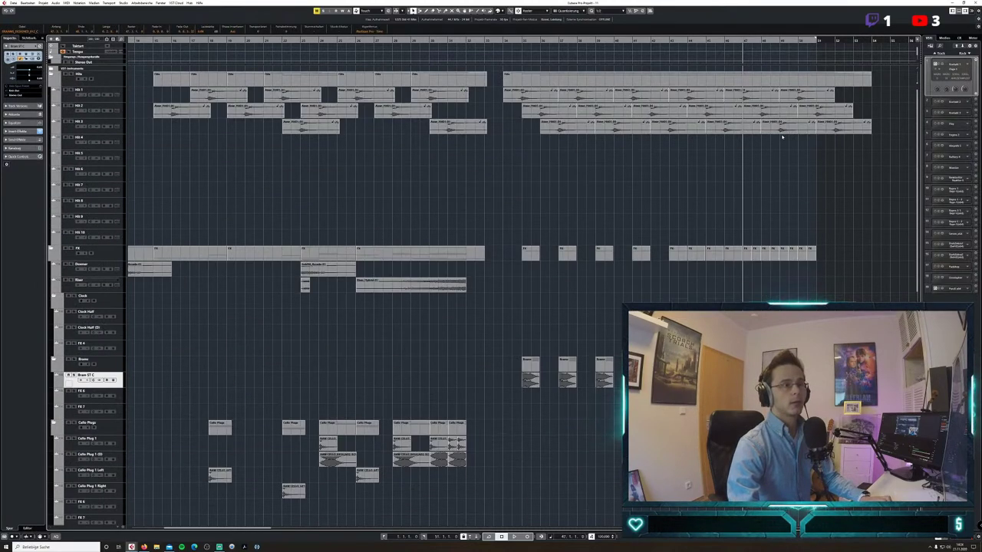
{"action": "left_click_drag", "start_coordinate": [791, 127], "coordinate": [758, 140]}
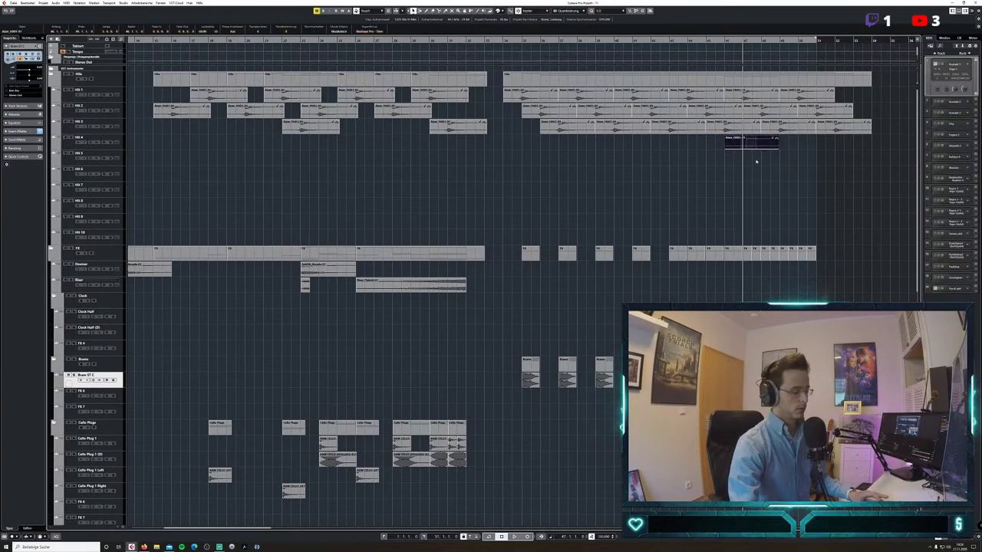
{"action": "mouse_move", "coordinate": [758, 142]}
{"action": "left_mouse_down"}
{"action": "mouse_move", "coordinate": [789, 189]}
{"action": "mouse_move", "coordinate": [772, 162]}
{"action": "left_mouse_up"}
{"action": "key", "text": "Delete"}
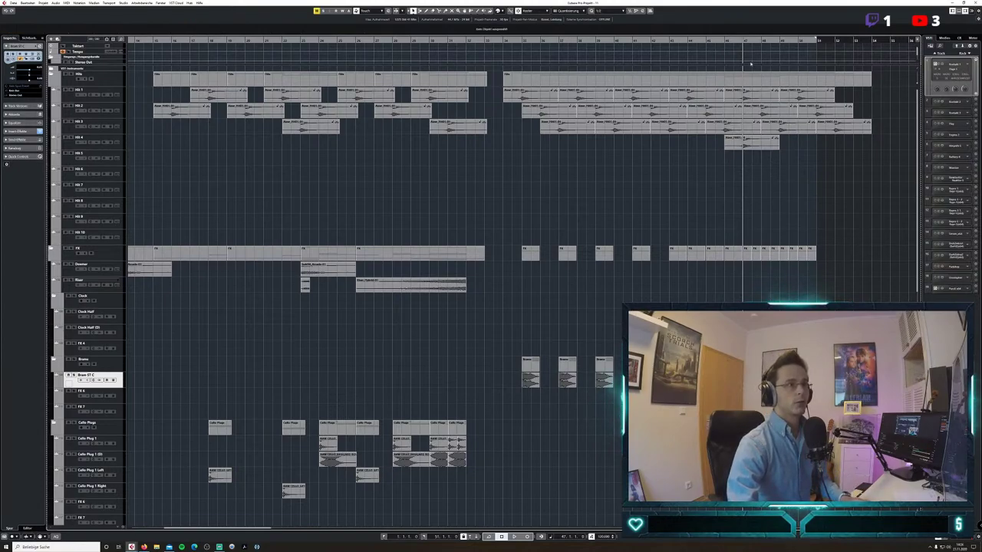
Play from about bar 45 with the cycle turned off and move the Hit 4 event half a bar later.
{"action": "left_click", "coordinate": [707, 38]}
{"action": "left_click", "coordinate": [706, 41]}
{"action": "key", "text": "space"}
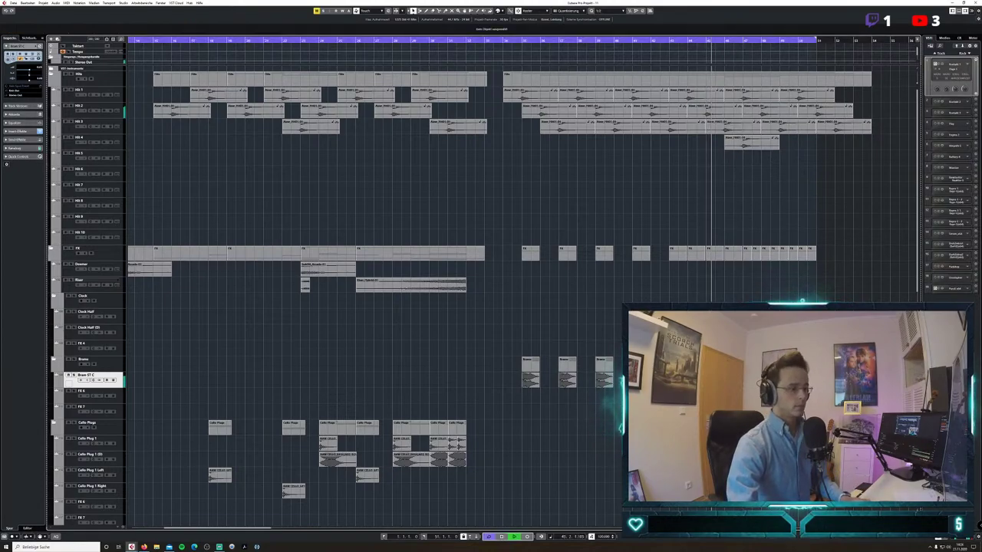
{"action": "key", "text": "KP_Divide"}
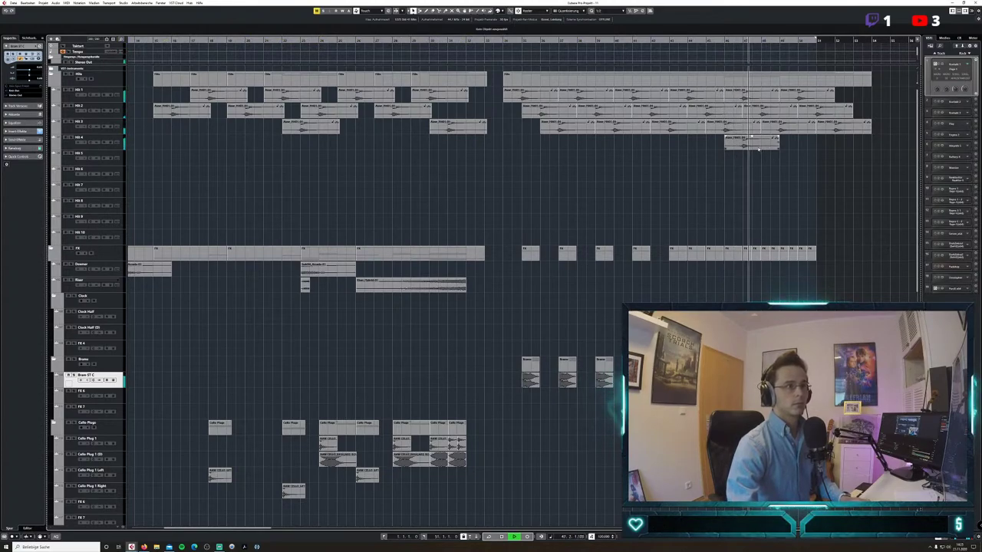
{"action": "left_click_drag", "start_coordinate": [758, 142], "coordinate": [767, 142]}
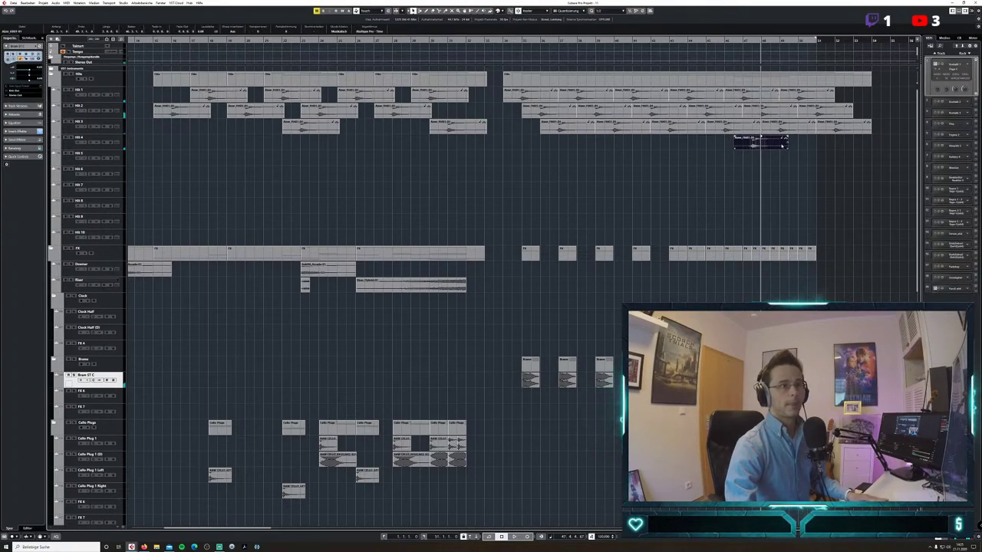
{"action": "left_click", "coordinate": [828, 164]}
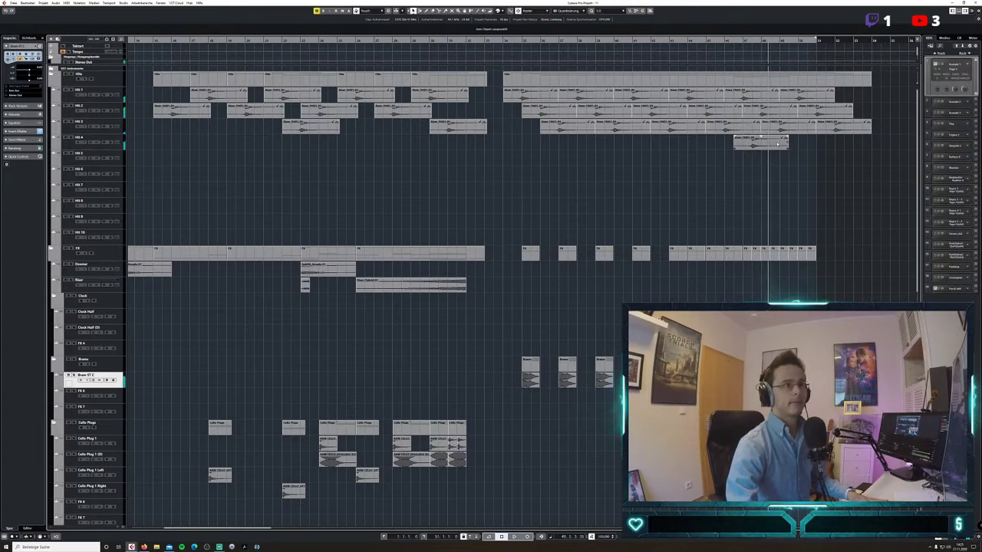
Copy the Hit 4 event to the Hit 5 and Hit 6 tracks, each copy starting one bar after the previous one.
{"action": "left_click_drag", "start_coordinate": [769, 144], "coordinate": [788, 158]}
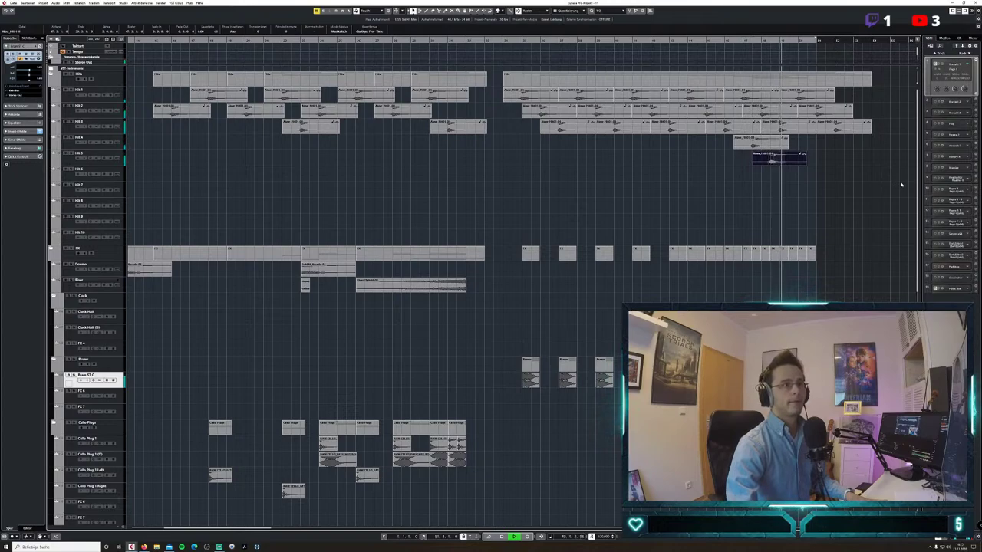
{"action": "key", "text": "space"}
{"action": "left_click_drag", "start_coordinate": [783, 165], "coordinate": [800, 181]}
{"action": "key", "text": "space"}
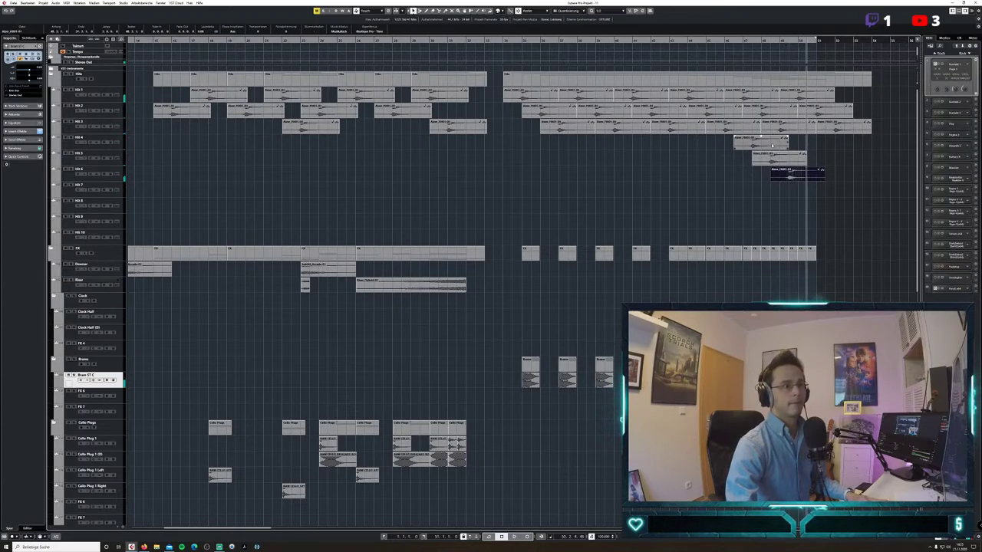
Repeat the Hit 4 event directly after itself and copy the long riser so that it ends at bar 51.
{"action": "left_click_drag", "start_coordinate": [771, 143], "coordinate": [826, 144]}
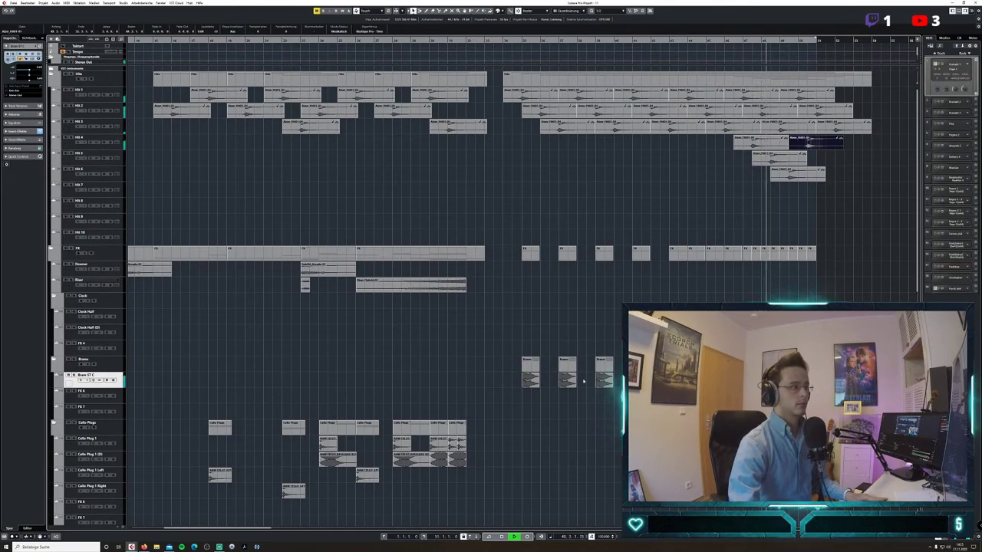
{"action": "left_click_drag", "start_coordinate": [453, 287], "coordinate": [803, 285]}
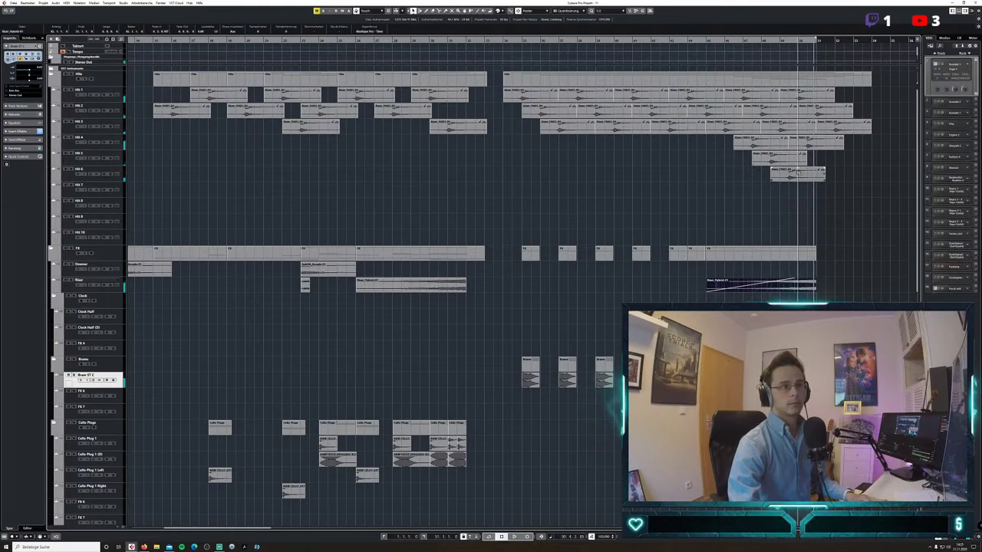
Copy the Hit 6 event to Hit 7, set the quantize to 1/4 and place the copy a quarter note after the original.
{"action": "left_click_drag", "start_coordinate": [798, 174], "coordinate": [799, 192]}
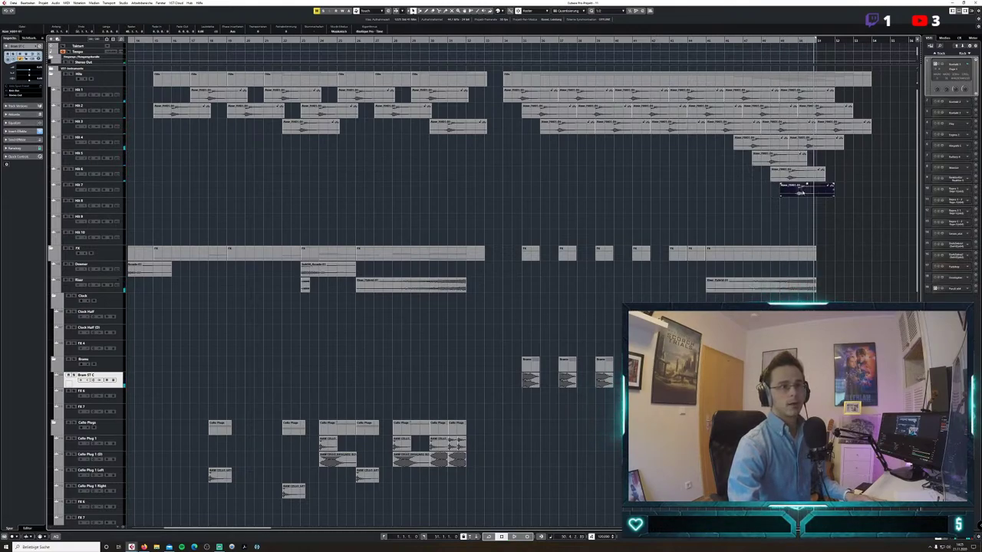
{"action": "left_click", "coordinate": [602, 10]}
{"action": "left_click", "coordinate": [614, 32]}
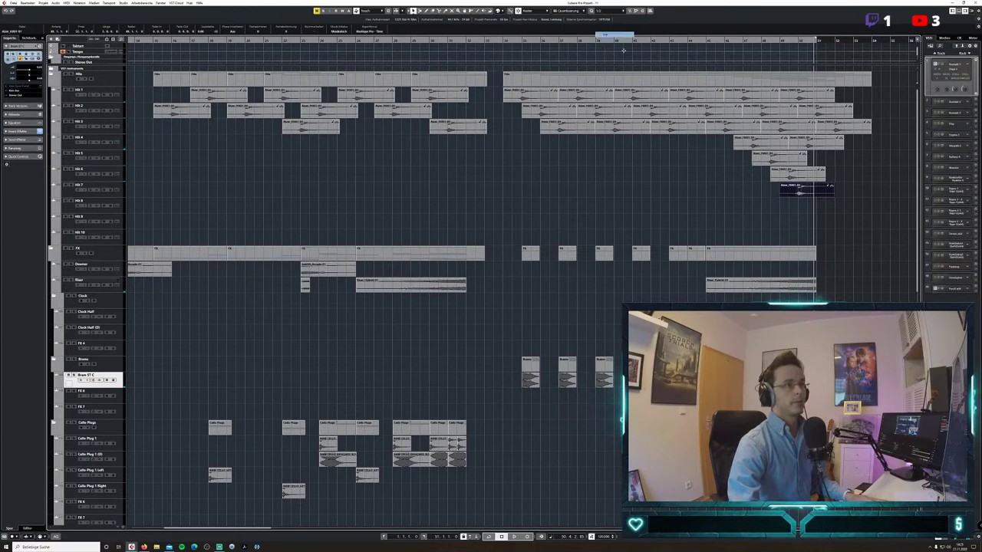
{"action": "left_click_drag", "start_coordinate": [811, 191], "coordinate": [805, 192]}
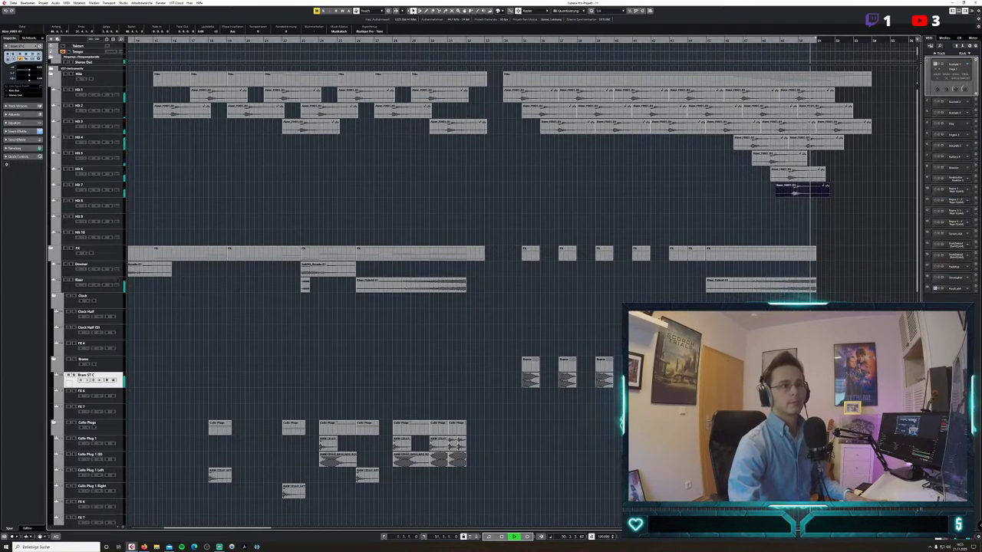
Play back the ending and delete the last Hit 3 event, which starts at bar 51.
{"action": "key", "text": "space"}
{"action": "left_click", "coordinate": [856, 131]}
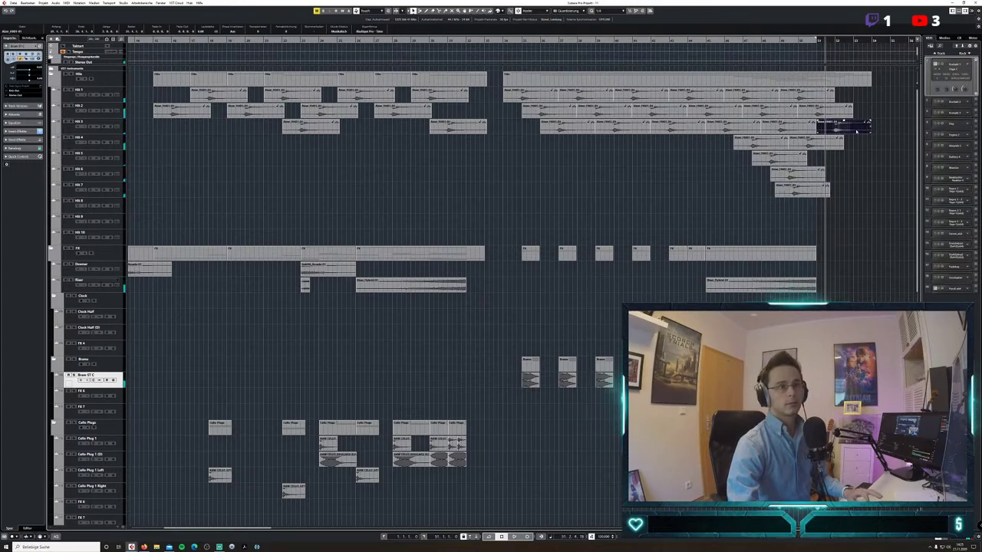
{"action": "key", "text": "Delete"}
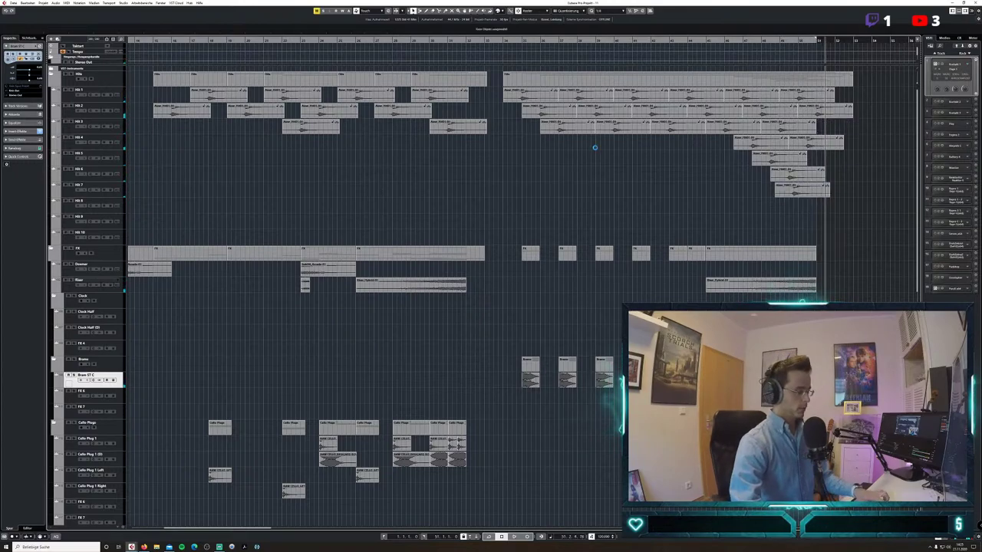
Play the second section and open the Braam ST C track's channel settings and its Valhalla Shimmer insert.
{"action": "scroll", "coordinate": [559, 92], "scroll_direction": "down", "scroll_amount": 3}
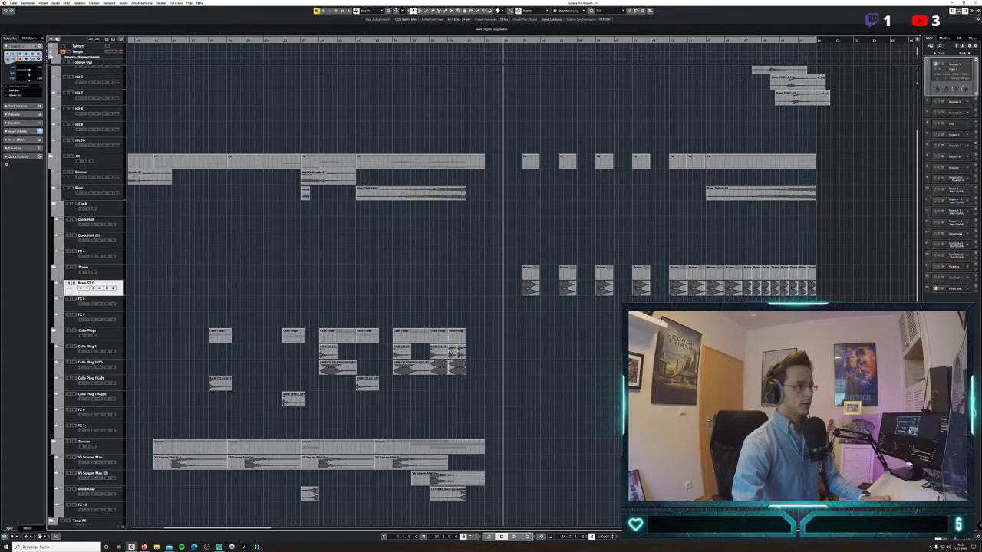
{"action": "scroll", "coordinate": [503, 66], "scroll_direction": "down", "scroll_amount": 6}
{"action": "key", "text": "space"}
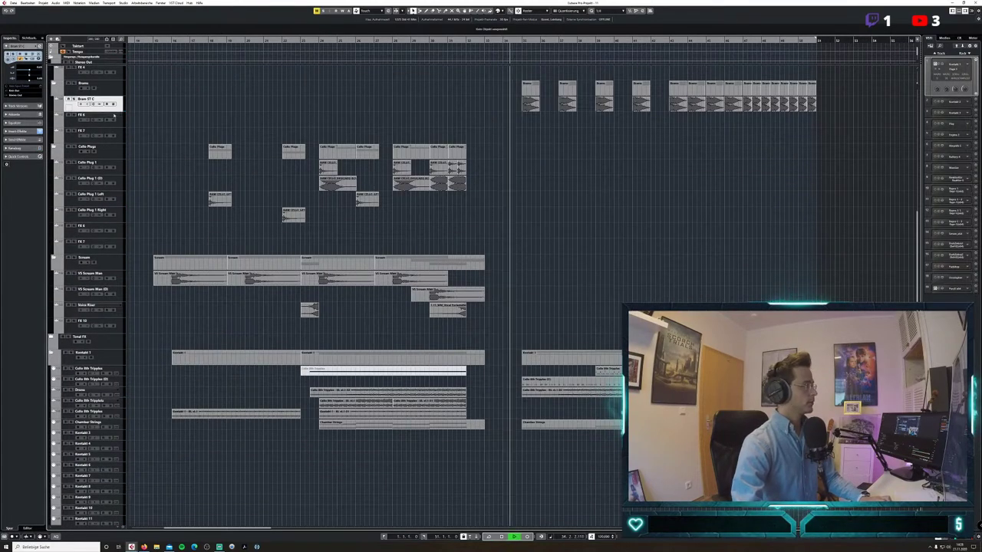
{"action": "key", "text": "e"}
{"action": "left_click", "coordinate": [170, 166]}
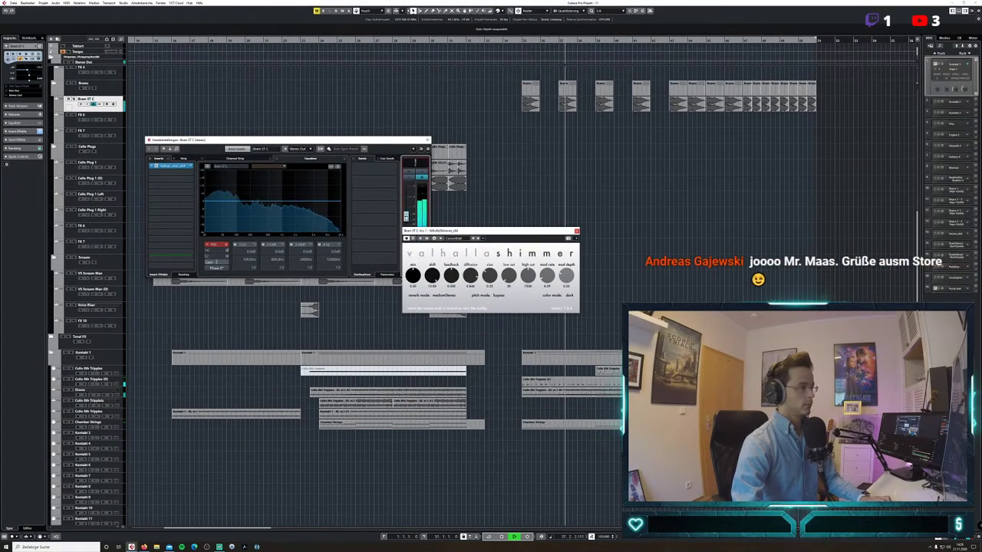
Delete the braam events at bars 37 and 41 and switch the shimmer reverb to the BlackHole preset.
{"action": "left_click", "coordinate": [565, 101]}
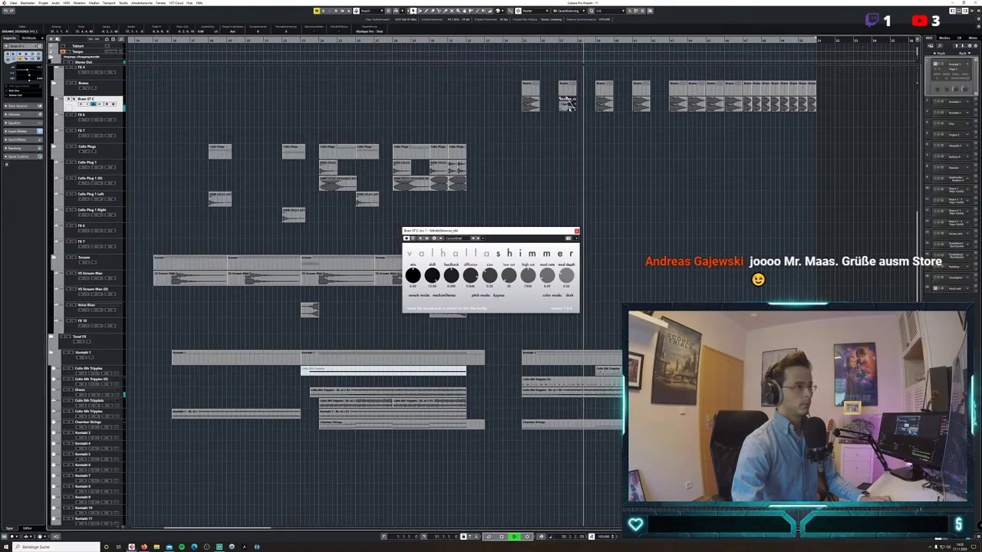
{"action": "key", "text": "Delete"}
{"action": "left_click", "coordinate": [605, 102]}
{"action": "left_click", "coordinate": [645, 106]}
{"action": "key", "text": "Delete"}
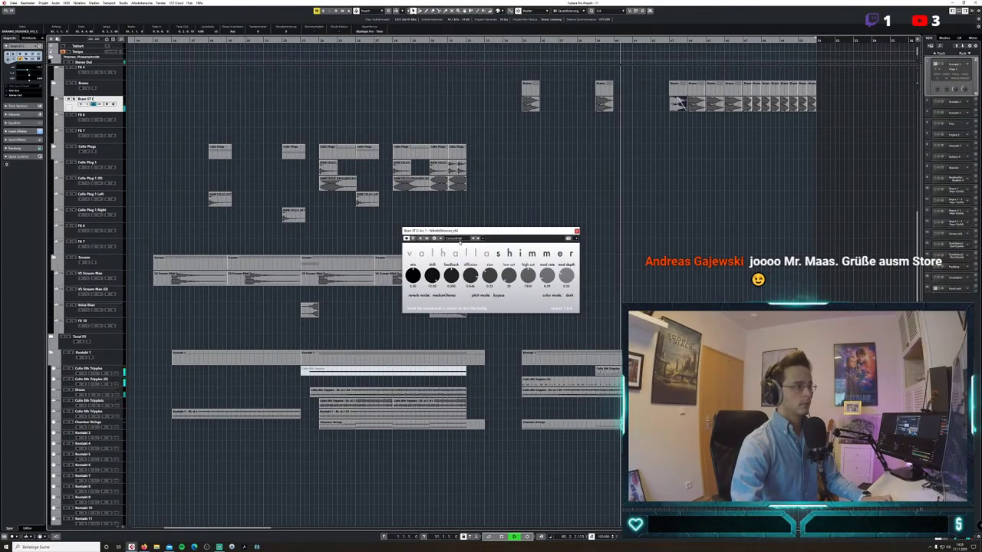
{"action": "left_click", "coordinate": [458, 238]}
{"action": "left_click", "coordinate": [464, 245]}
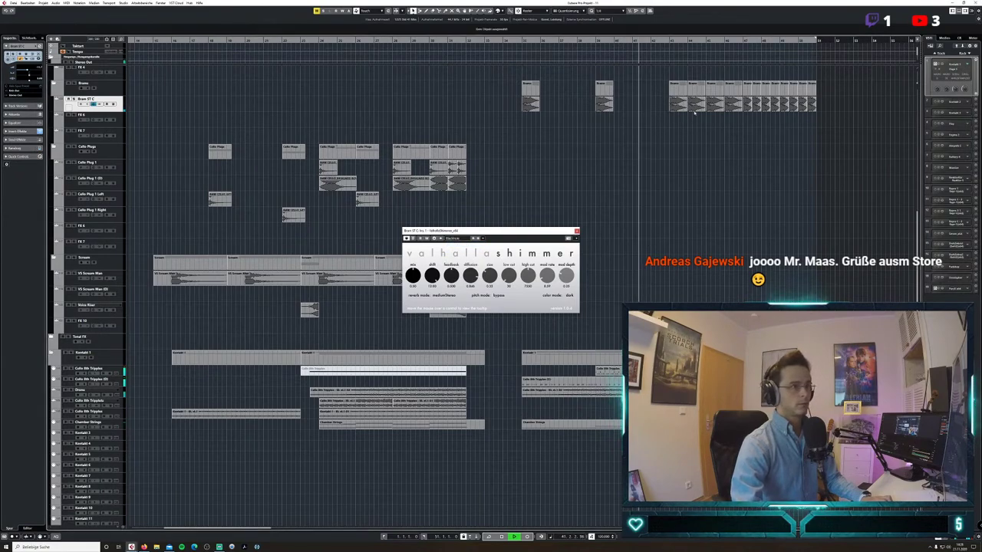
Try deleting the braam events at bars 44 and 46, and put both events back.
{"action": "left_click", "coordinate": [694, 103]}
{"action": "key", "text": "Delete"}
{"action": "key", "text": "Right"}
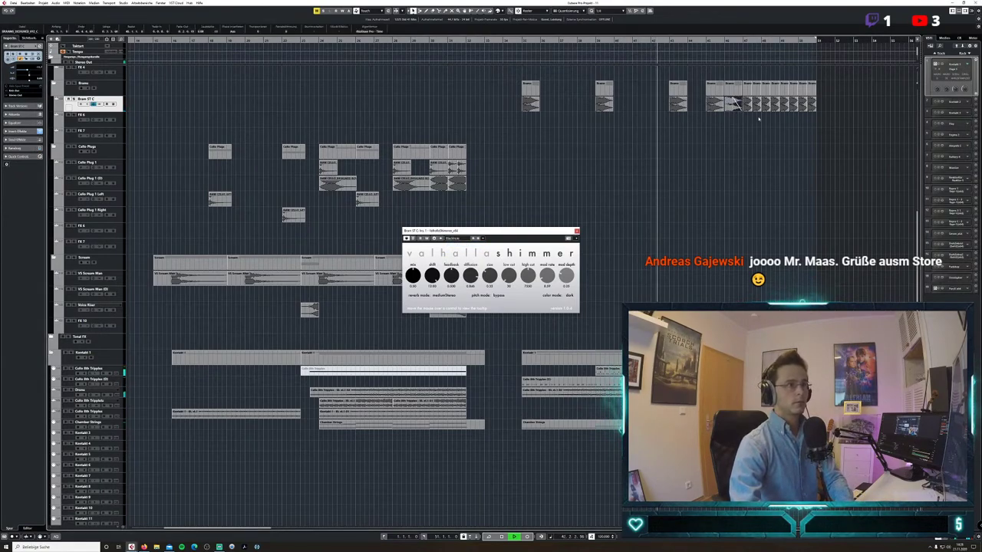
{"action": "key", "text": "Delete"}
{"action": "key", "text": "Right"}
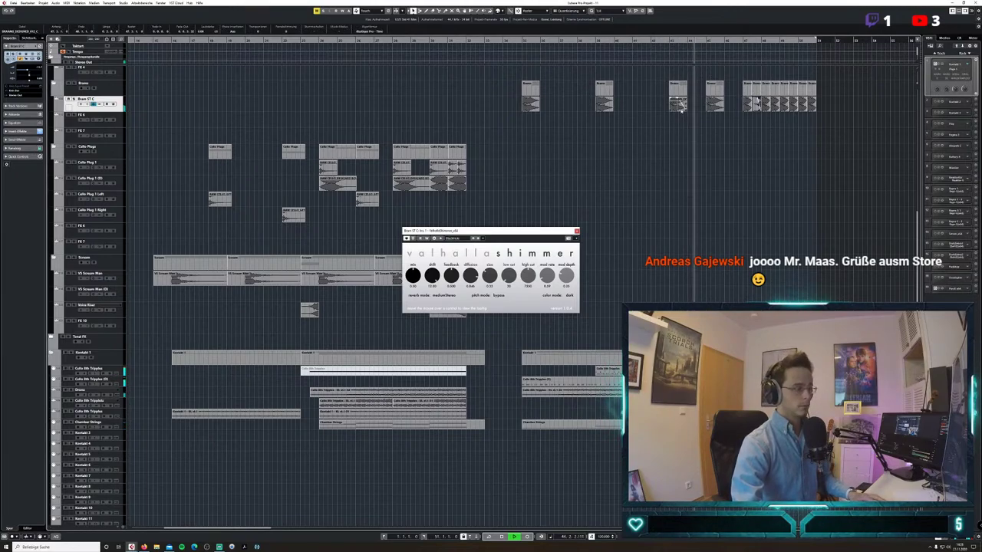
{"action": "left_click_drag", "start_coordinate": [681, 105], "coordinate": [695, 103]}
{"action": "key", "text": "ctrl+d"}
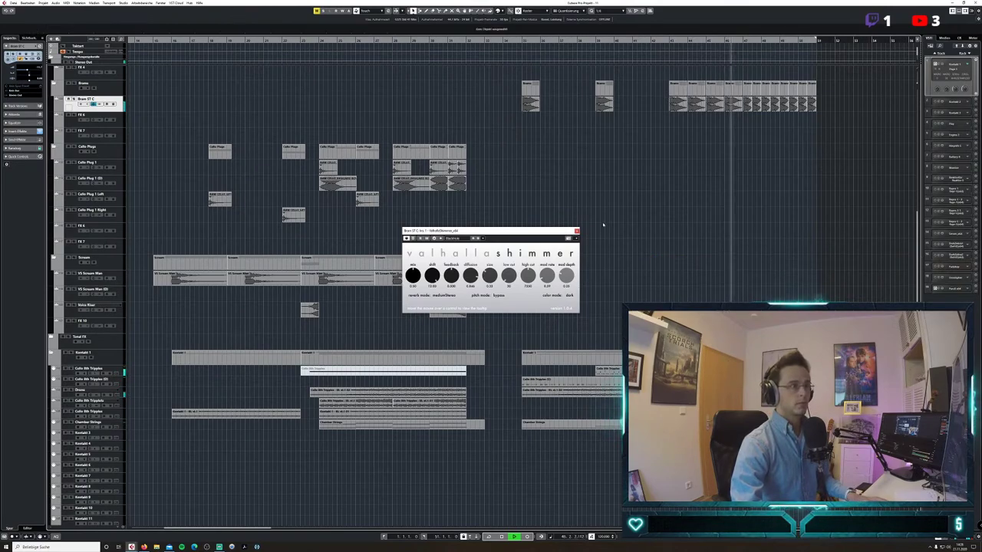
Close the reverb window, play back the second section and open the Cello 8th Tripples part at bar 43 for note editing.
{"action": "left_click", "coordinate": [577, 231]}
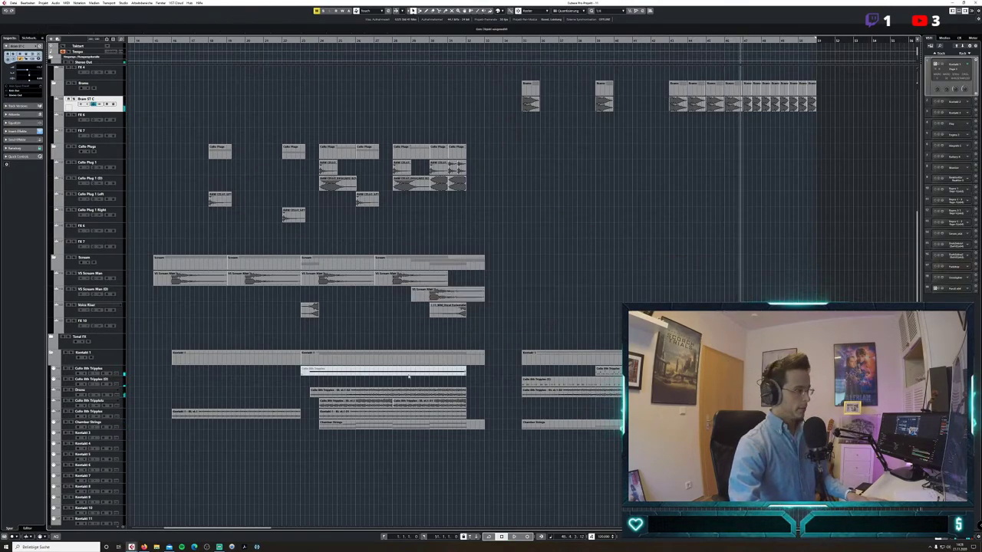
{"action": "left_click", "coordinate": [74, 384]}
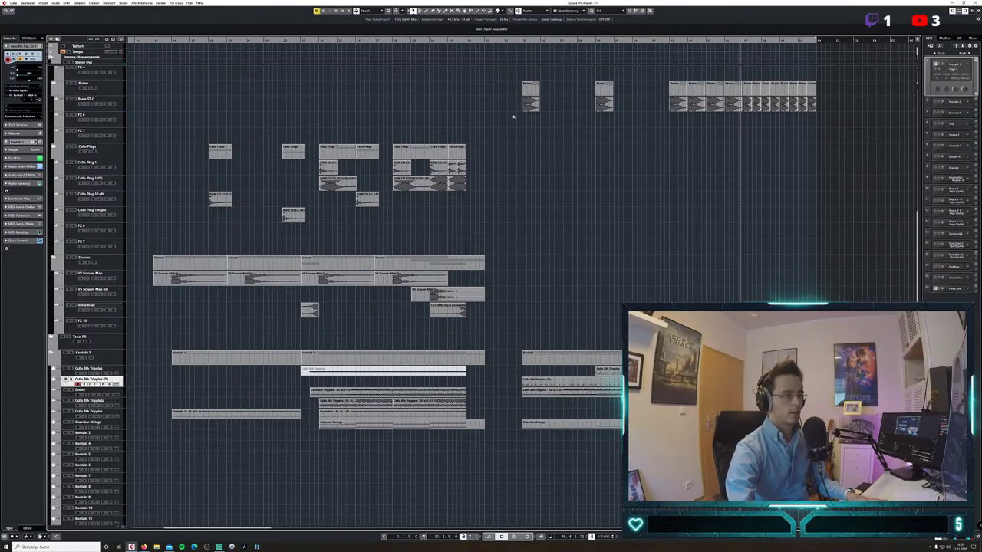
{"action": "key", "text": "space"}
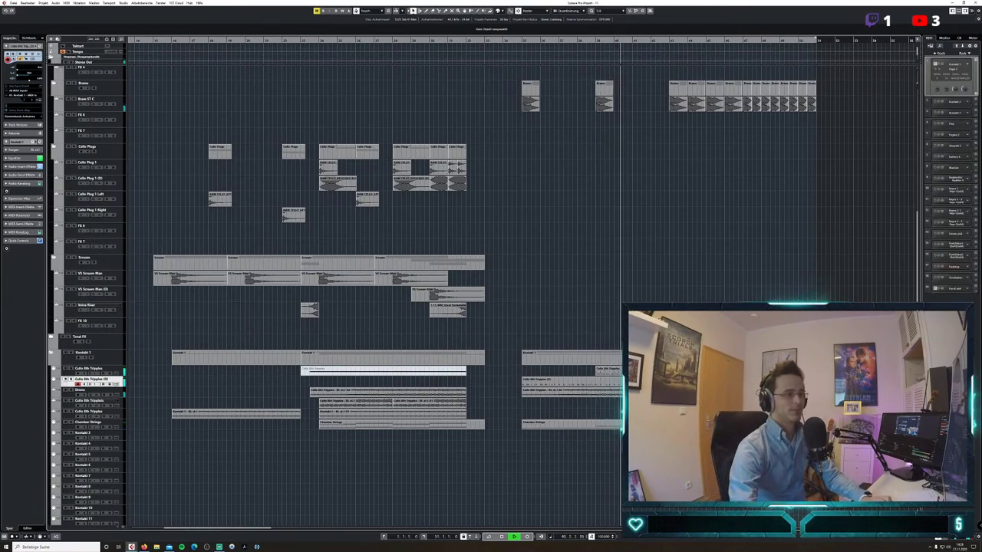
{"action": "left_click_drag", "start_coordinate": [269, 528], "coordinate": [288, 527]}
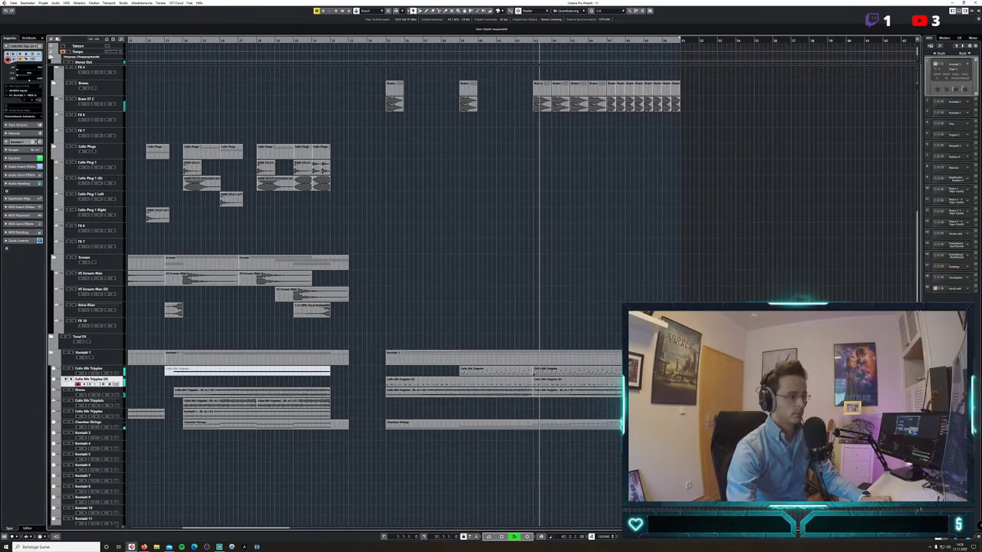
{"action": "key", "text": "space"}
{"action": "left_click", "coordinate": [535, 373]}
{"action": "double_click", "coordinate": [535, 373]}
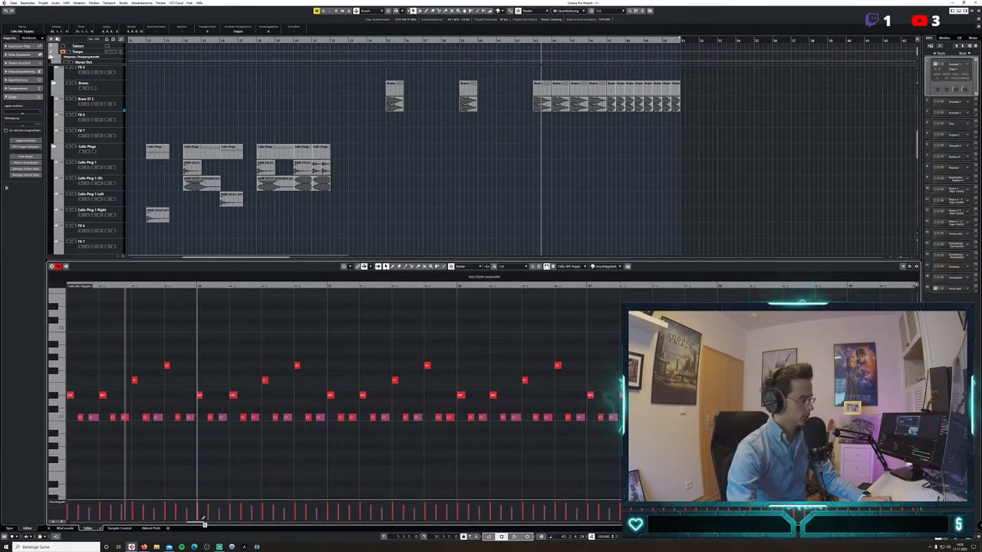
Copy all notes of the cello part one octave up and play the result from bar 43.
{"action": "scroll", "coordinate": [320, 443], "scroll_direction": "left", "scroll_amount": 2}
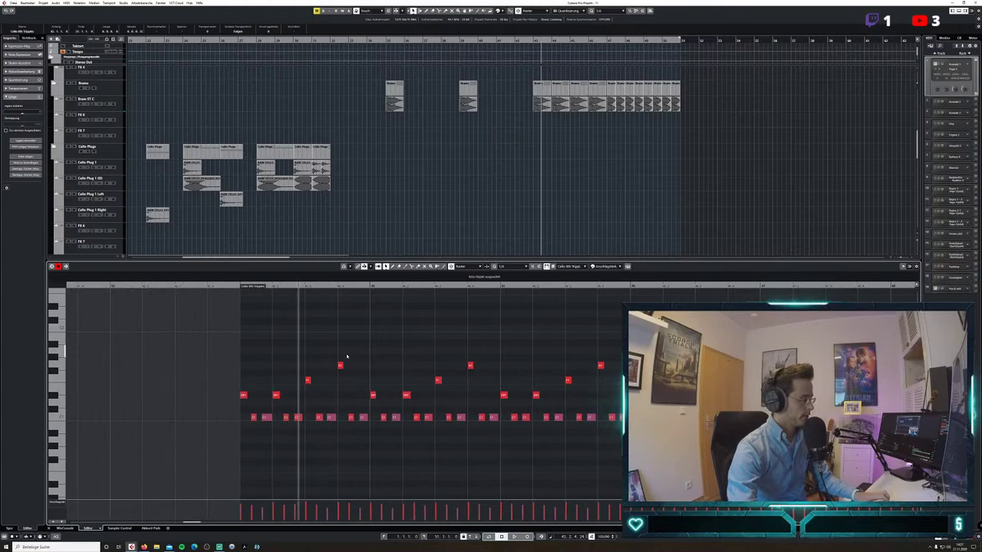
{"action": "key", "text": "ctrl+a"}
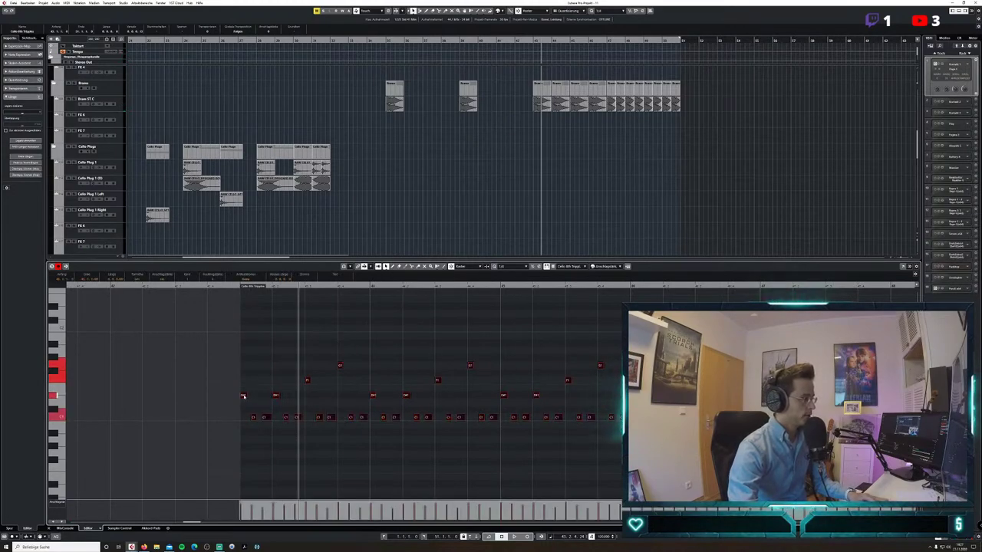
{"action": "left_click_drag", "start_coordinate": [243, 396], "coordinate": [248, 313]}
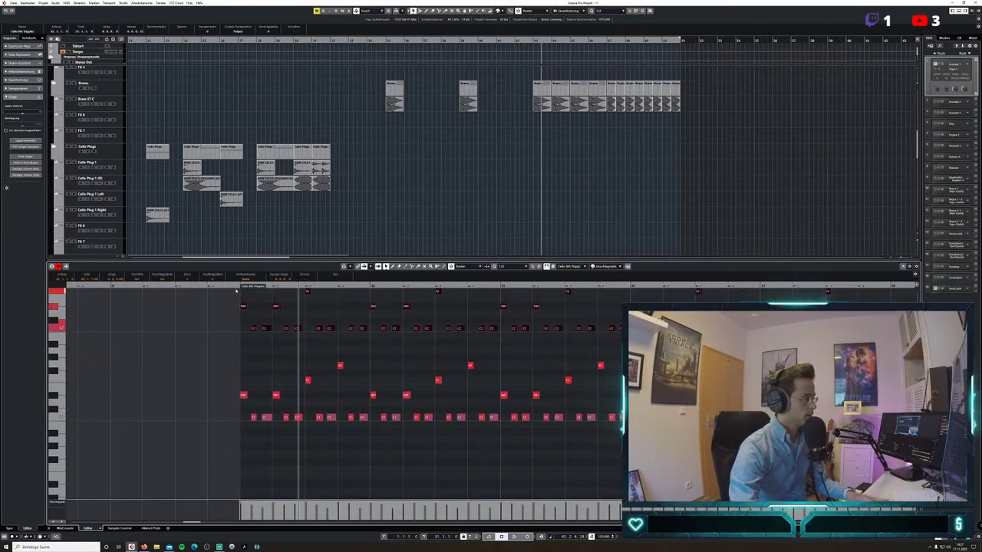
{"action": "left_click", "coordinate": [237, 287]}
{"action": "key", "text": "space"}
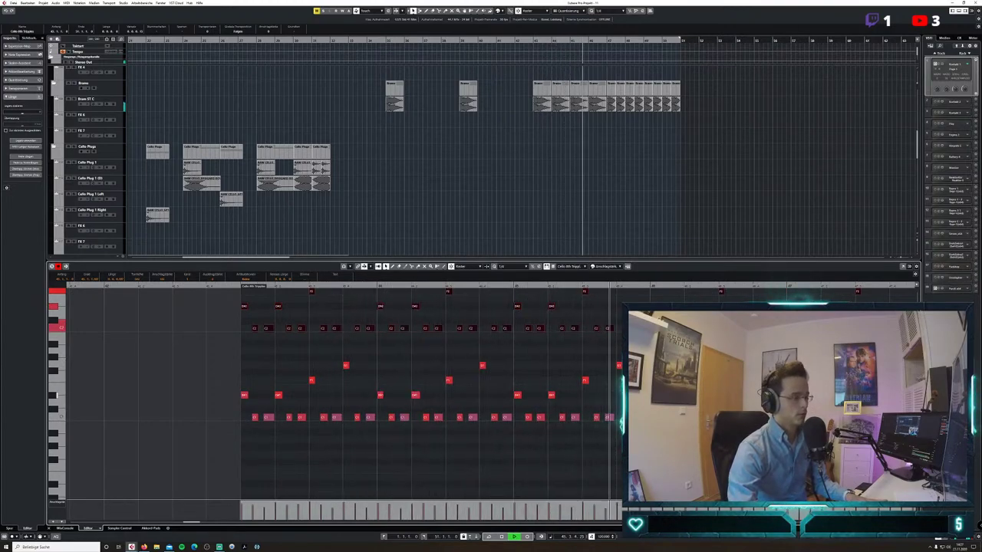
{"action": "left_click_drag", "start_coordinate": [197, 522], "coordinate": [211, 521]}
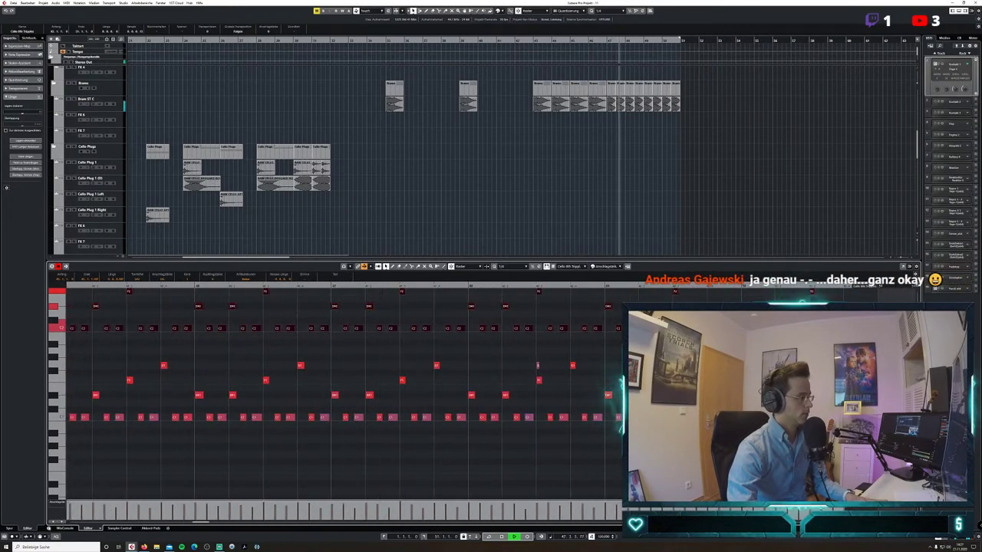
Leave the note editor, set the snap grid to whole bars and extend the right locator to bar 54.
{"action": "key", "text": "Return"}
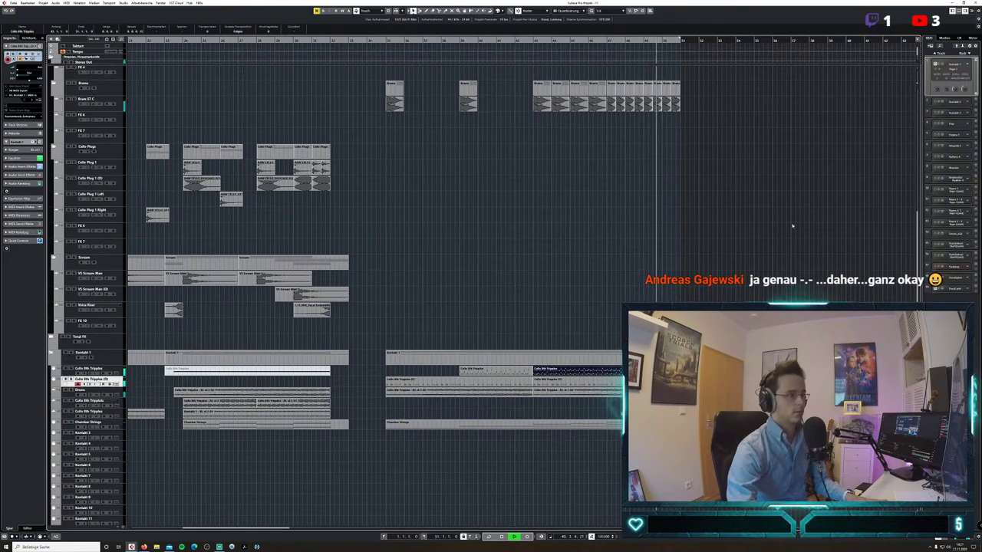
{"action": "scroll", "coordinate": [793, 214], "scroll_direction": "up", "scroll_amount": 5}
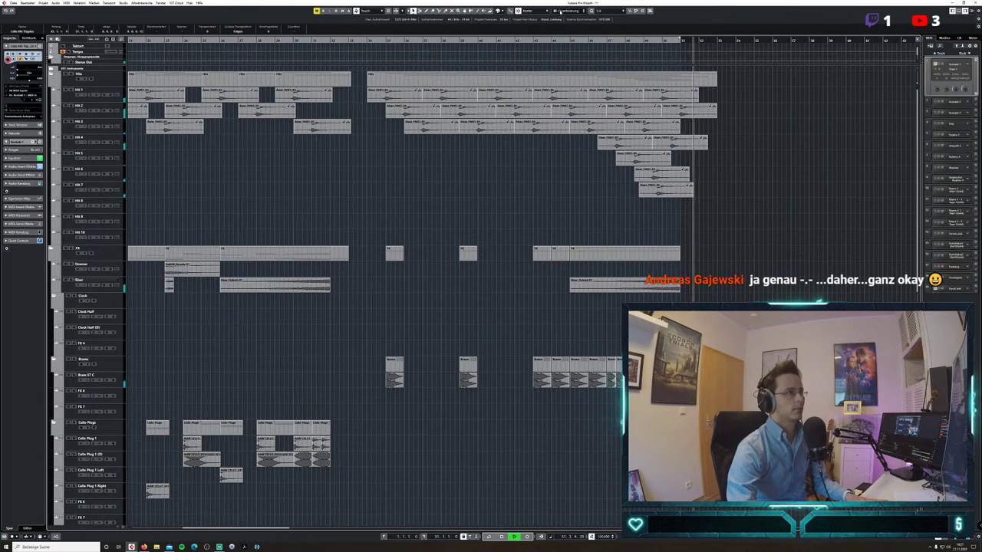
{"action": "left_click", "coordinate": [570, 11]}
{"action": "left_click", "coordinate": [569, 17]}
{"action": "left_click_drag", "start_coordinate": [681, 39], "coordinate": [735, 44]}
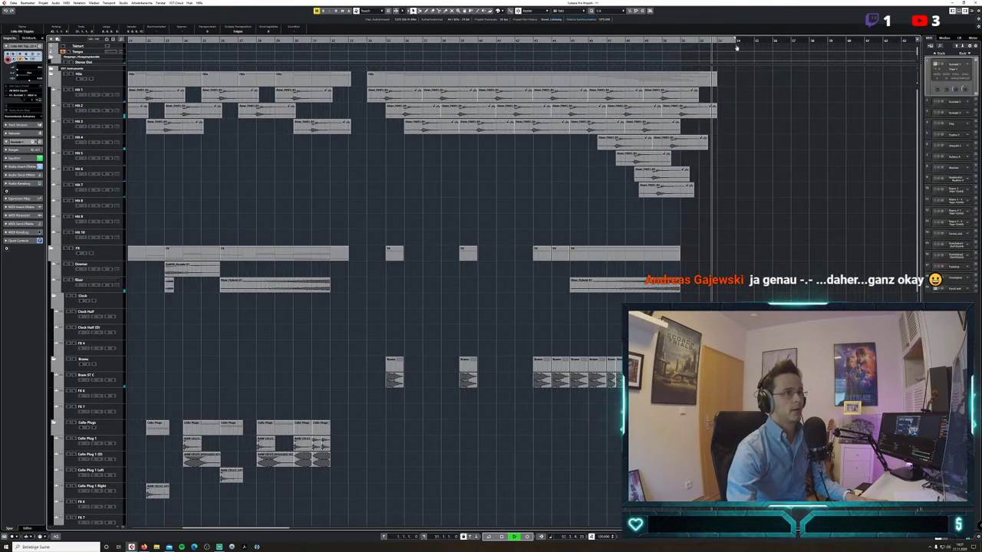
{"action": "key", "text": "space"}
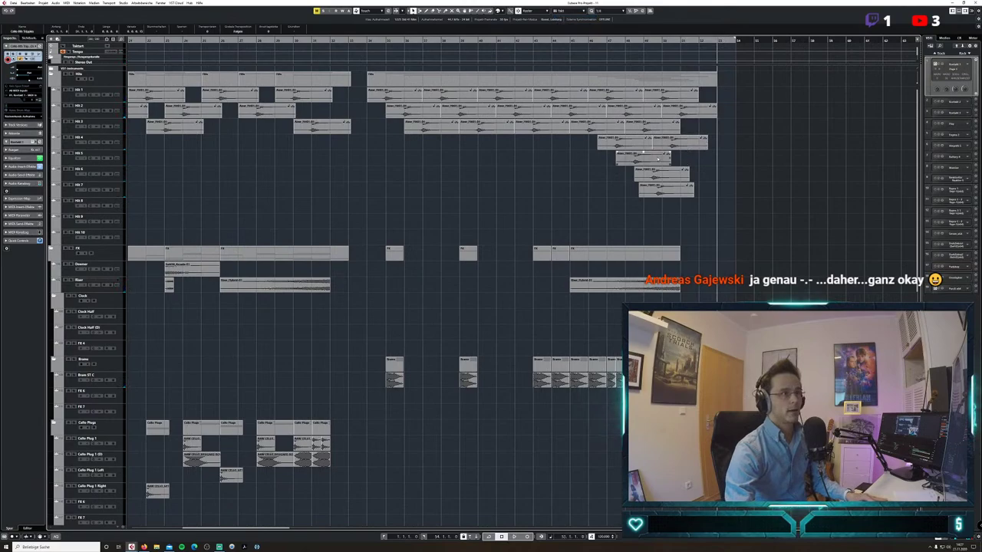
Copy the Hit 5 event to bar 52 and the braam event from bar 39 to bar 53.
{"action": "left_click_drag", "start_coordinate": [657, 159], "coordinate": [734, 160]}
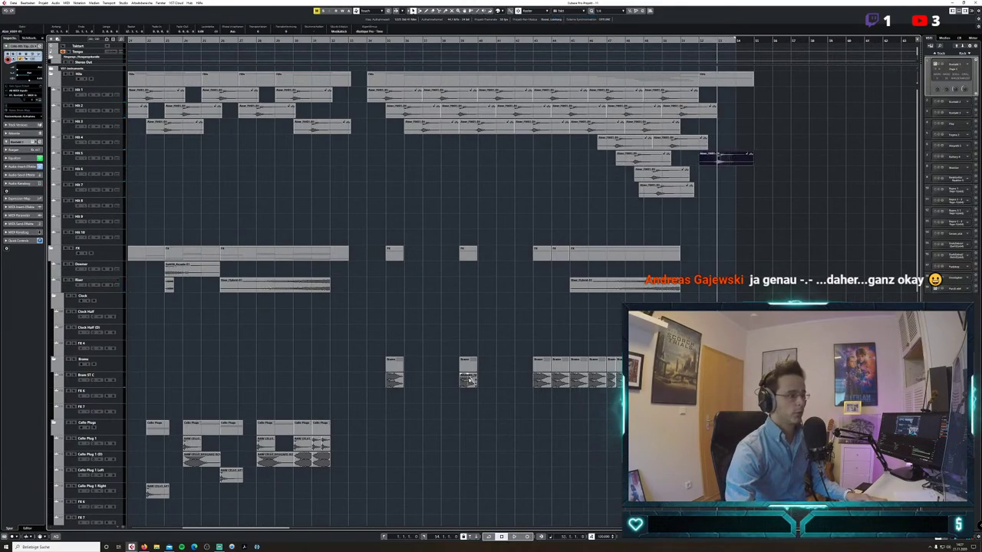
{"action": "left_click", "coordinate": [470, 380]}
{"action": "scroll", "coordinate": [727, 197], "scroll_direction": "down", "scroll_amount": 4}
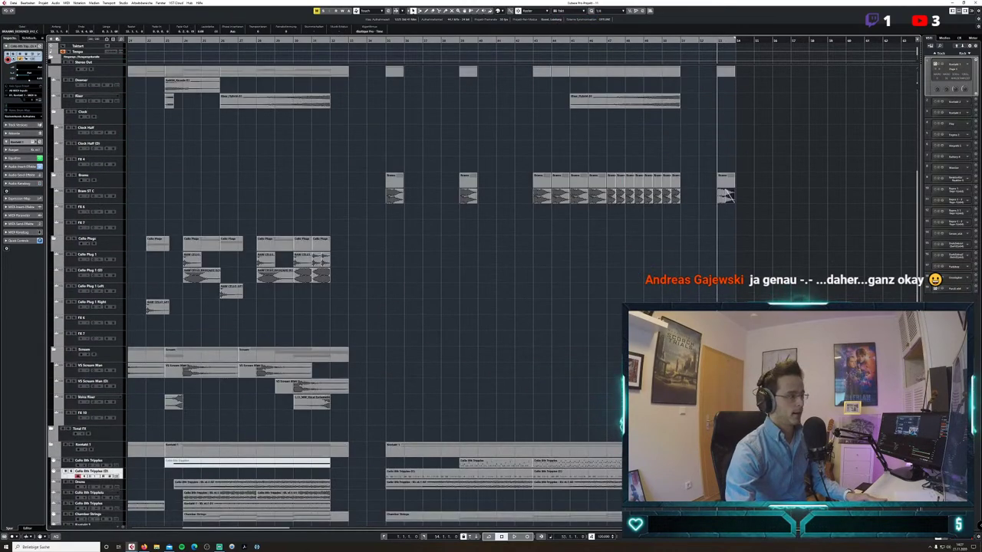
Copy the Voice Riser event from bar 23 and the VS Scream Man event from bar 27 to bar 52, and play the ending.
{"action": "scroll", "coordinate": [356, 326], "scroll_direction": "down", "scroll_amount": 2}
{"action": "left_click_drag", "start_coordinate": [173, 309], "coordinate": [707, 262]}
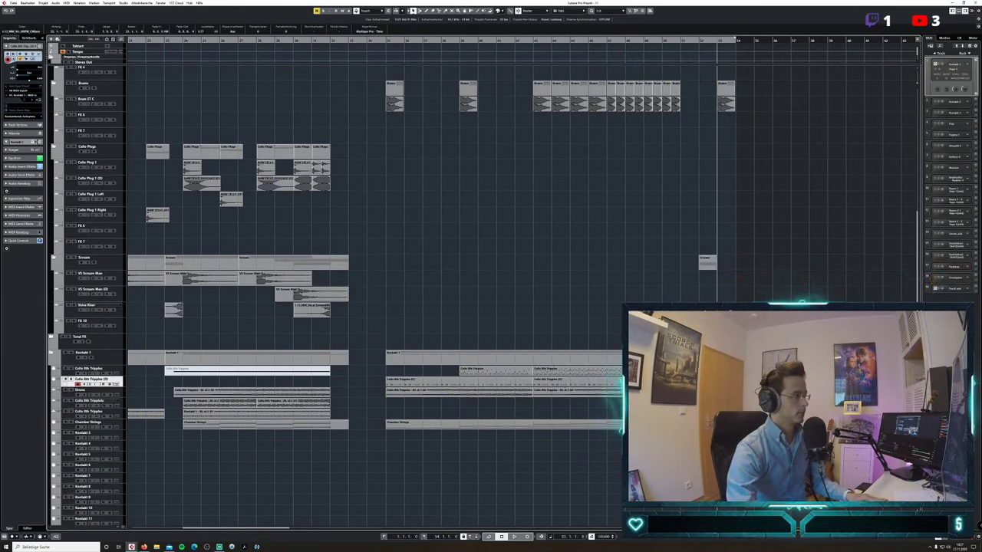
{"action": "left_click_drag", "start_coordinate": [261, 274], "coordinate": [722, 276]}
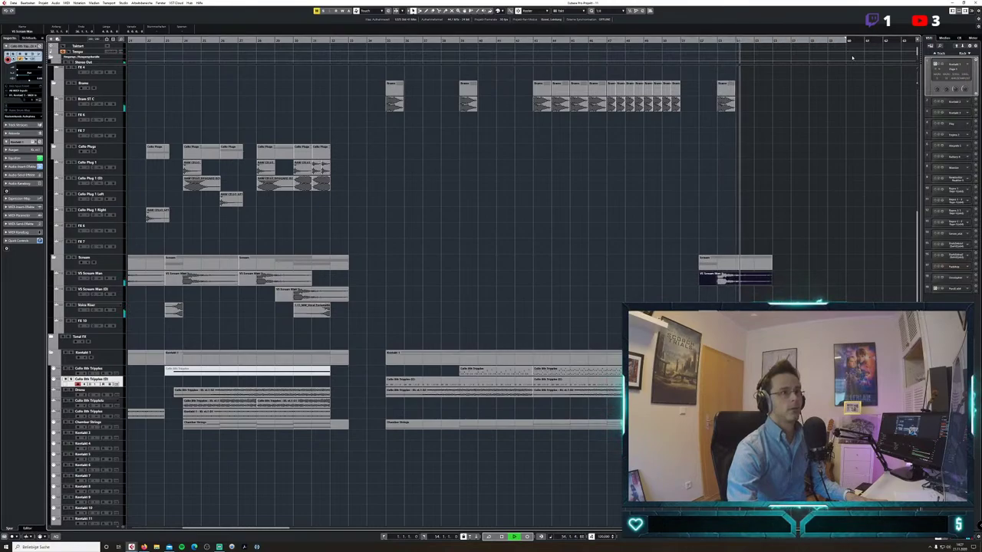
{"action": "key", "text": "space"}
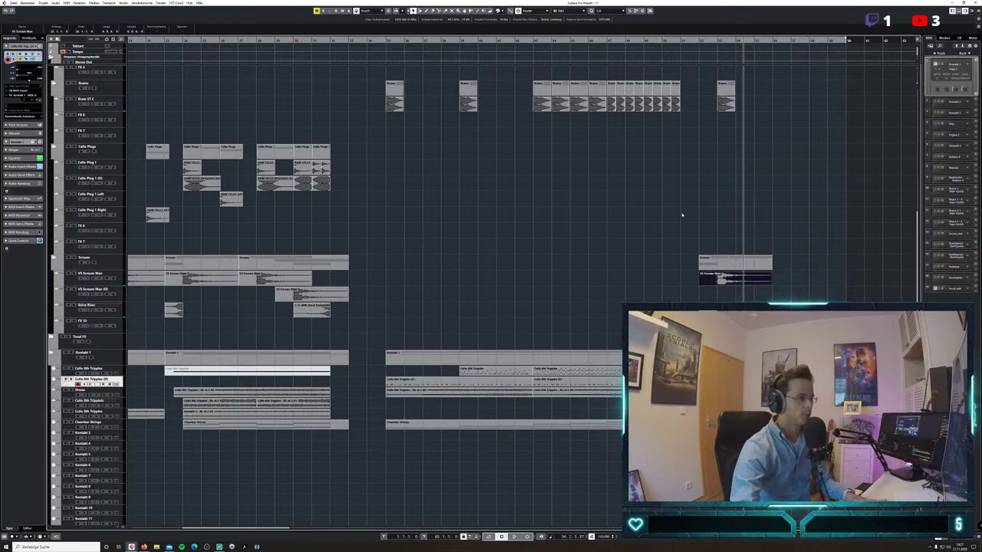
Place copies of the VS Scream Man event at bars 34, 38, 42 and 46 while playing from bar 34.
{"action": "left_click", "coordinate": [386, 46]}
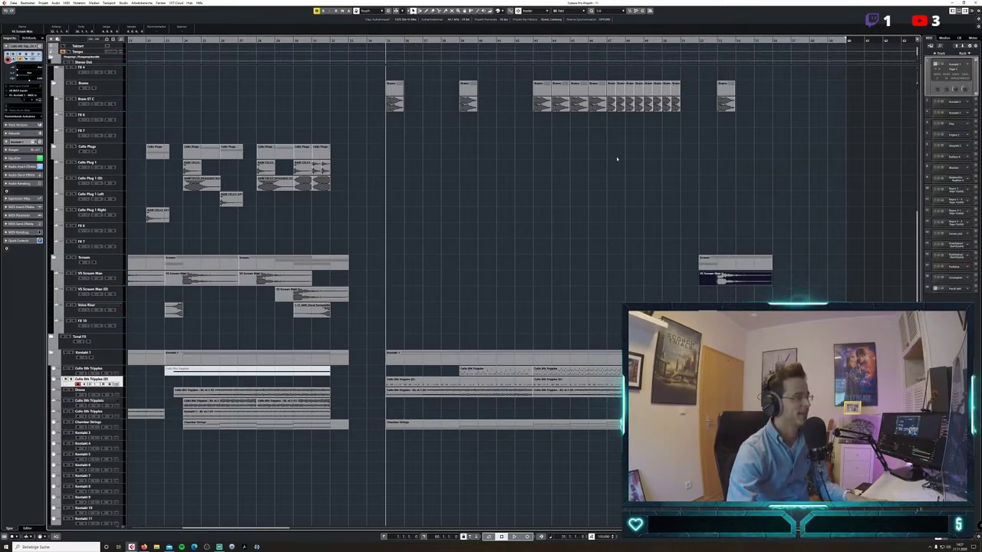
{"action": "left_click", "coordinate": [366, 41]}
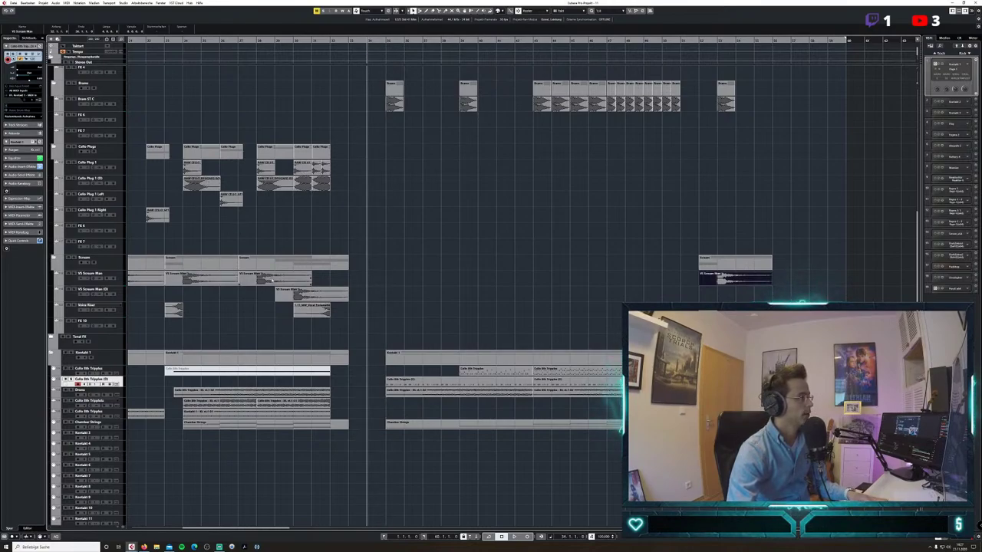
{"action": "left_click_drag", "start_coordinate": [275, 281], "coordinate": [405, 281]}
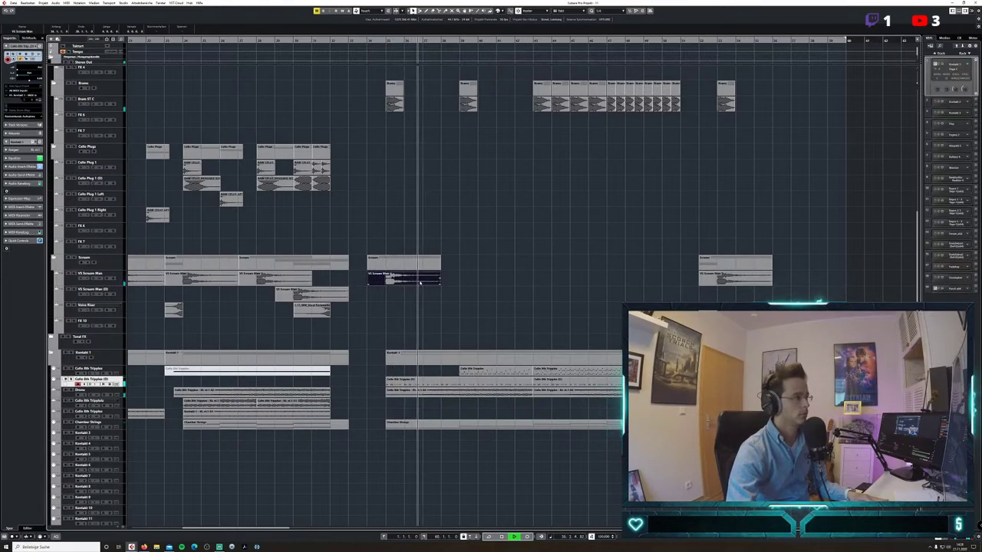
{"action": "left_click_drag", "start_coordinate": [434, 284], "coordinate": [508, 286]}
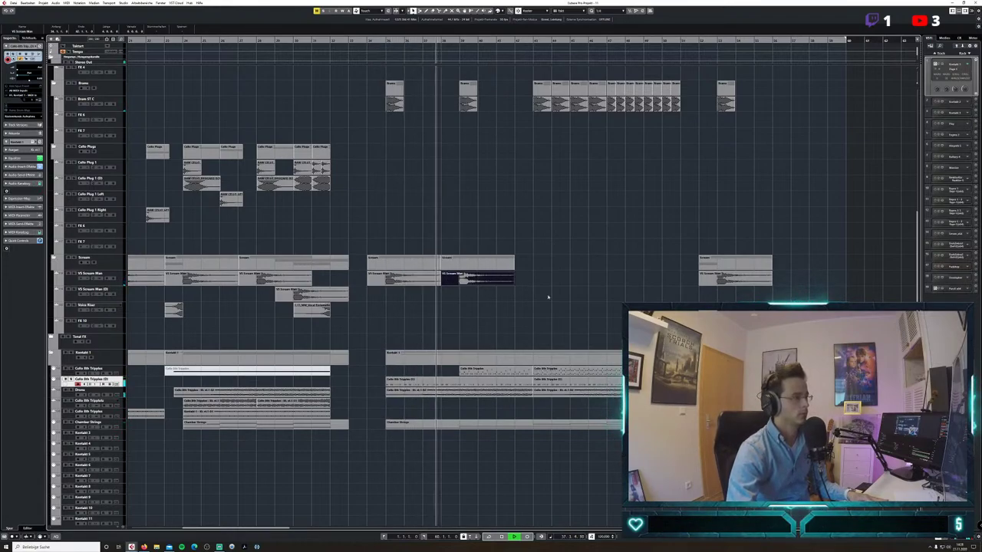
{"action": "left_click", "coordinate": [570, 294]}
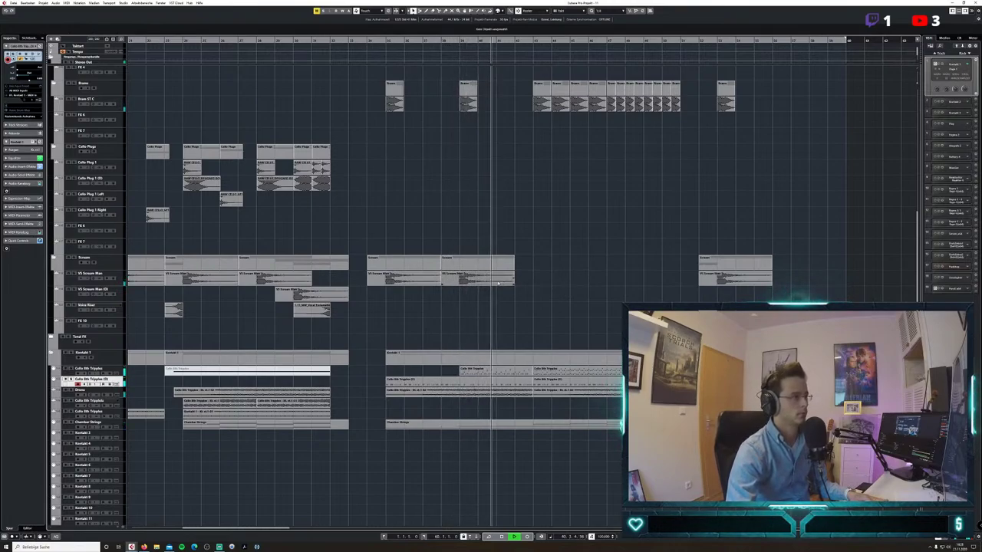
{"action": "left_click_drag", "start_coordinate": [498, 283], "coordinate": [637, 281]}
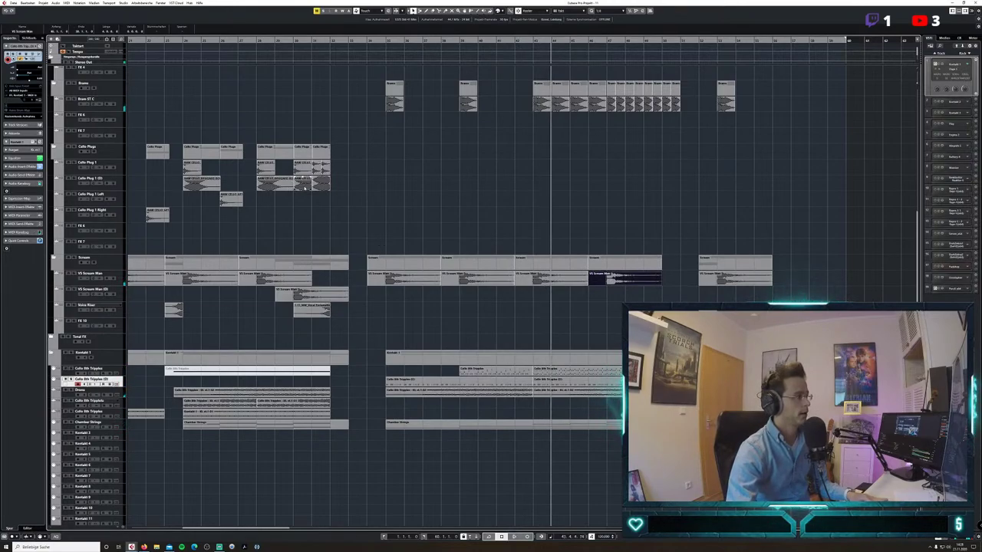
Copy the Cello Plug 1 event from bar 28 to bars 44 and 46, and repeat it on every bar up to bar 50.
{"action": "left_click_drag", "start_coordinate": [265, 167], "coordinate": [599, 167]}
{"action": "left_click_drag", "start_coordinate": [530, 39], "coordinate": [531, 48]}
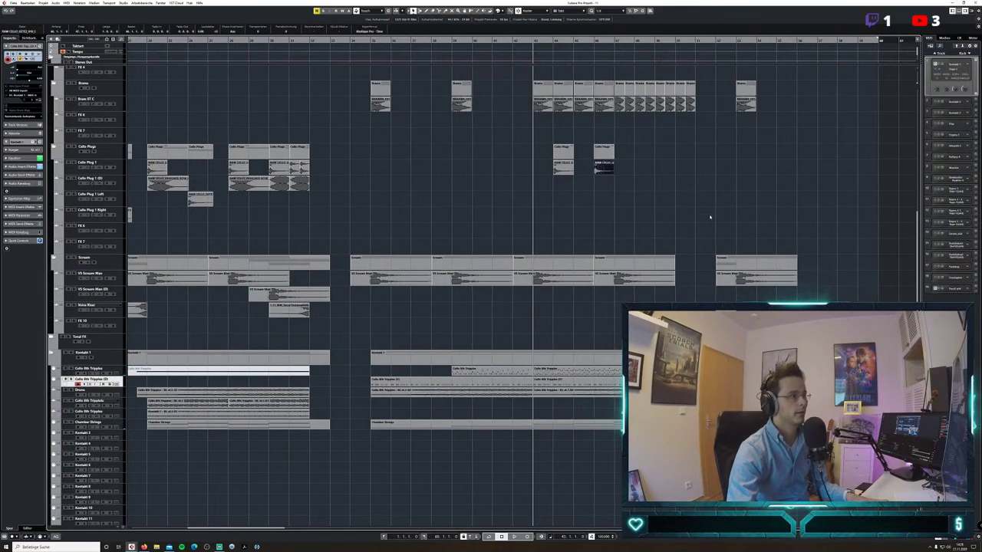
{"action": "key", "text": "space"}
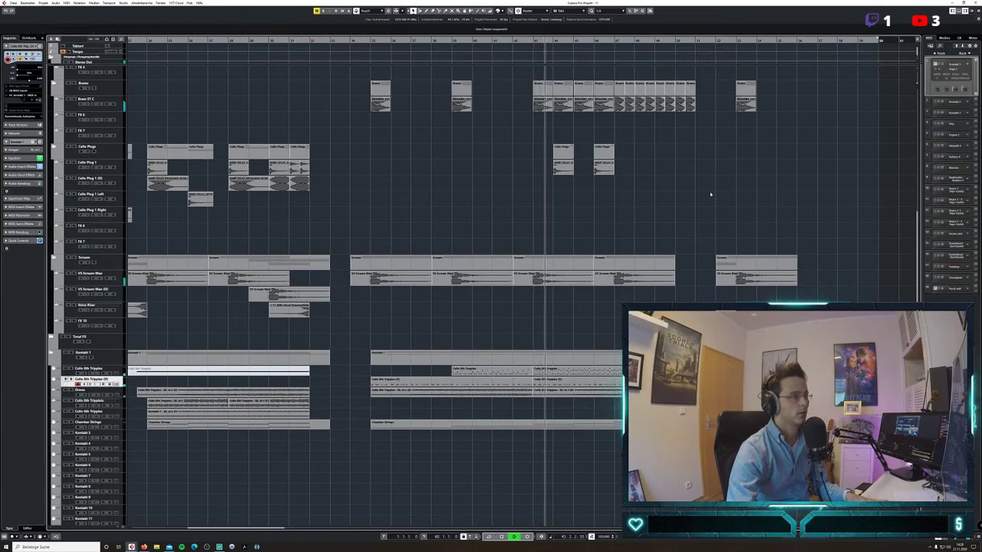
{"action": "left_click", "coordinate": [601, 177]}
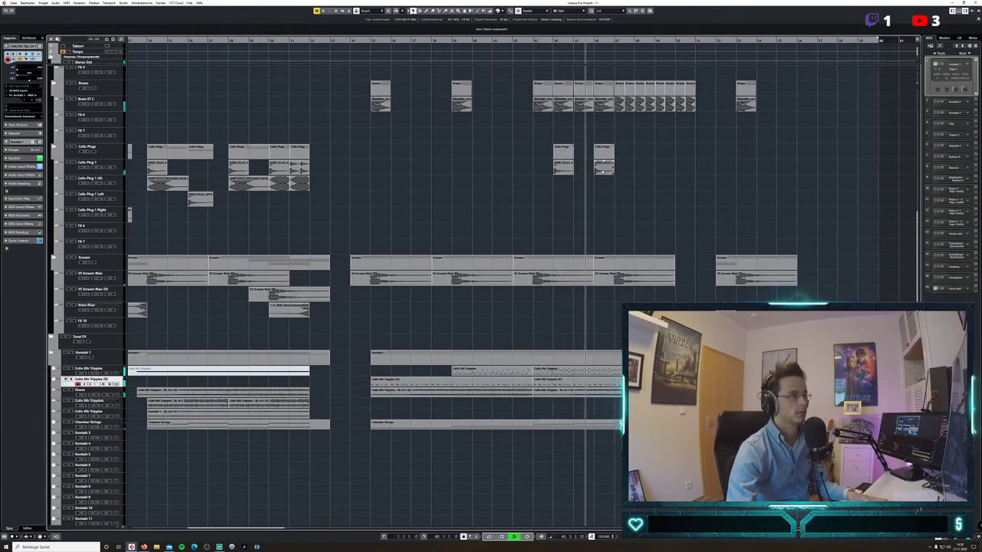
{"action": "left_click_drag", "start_coordinate": [604, 171], "coordinate": [693, 172]}
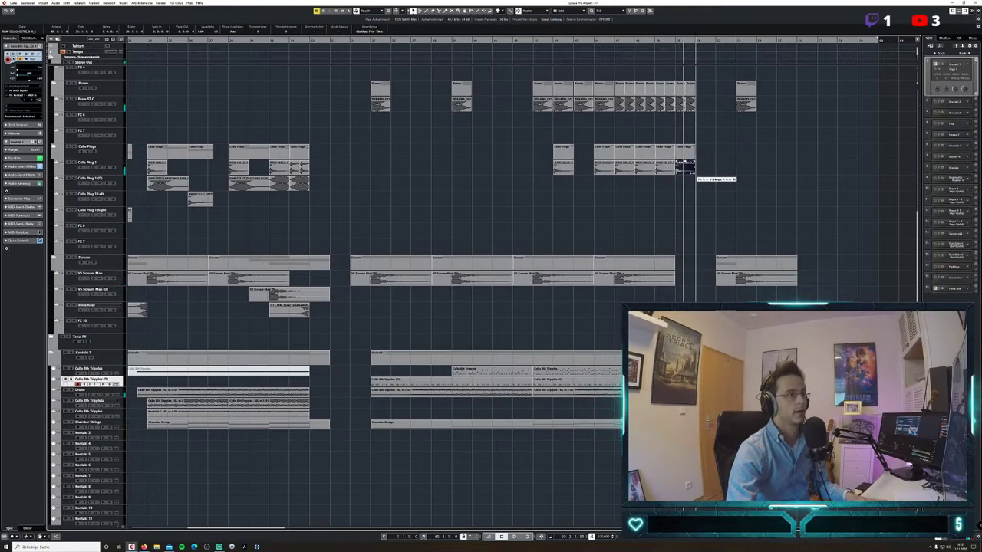
Switch the snap grid to Quantisierung, fill bar 50 with two half-bar Cello Plug 1 events and play from bar 34.
{"action": "left_click", "coordinate": [574, 29]}
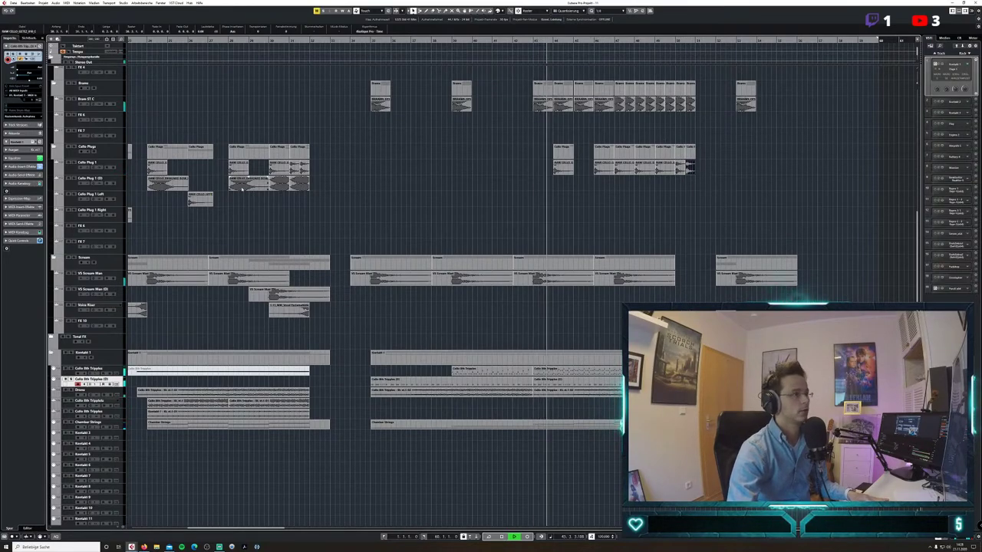
{"action": "key", "text": "space"}
{"action": "left_click", "coordinate": [350, 40]}
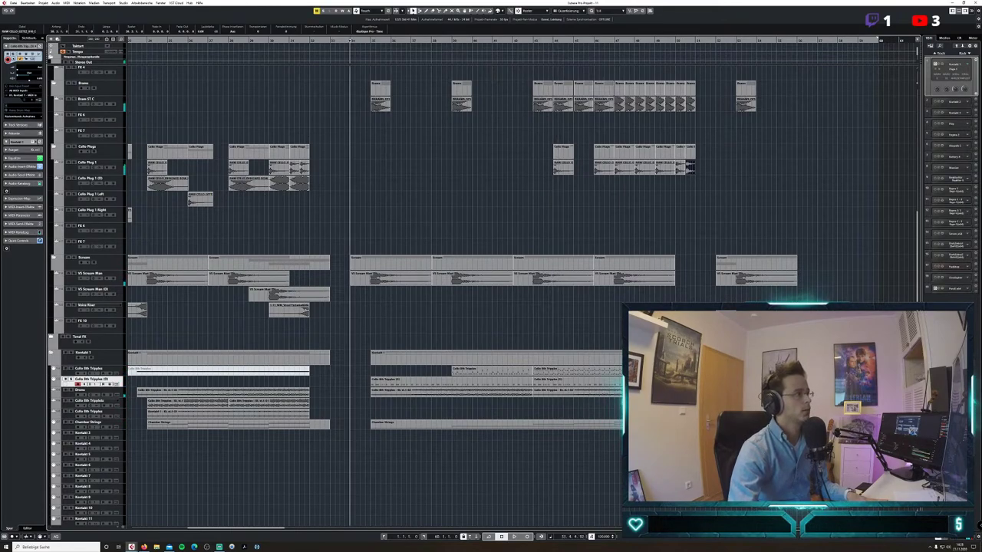
{"action": "key", "text": "space"}
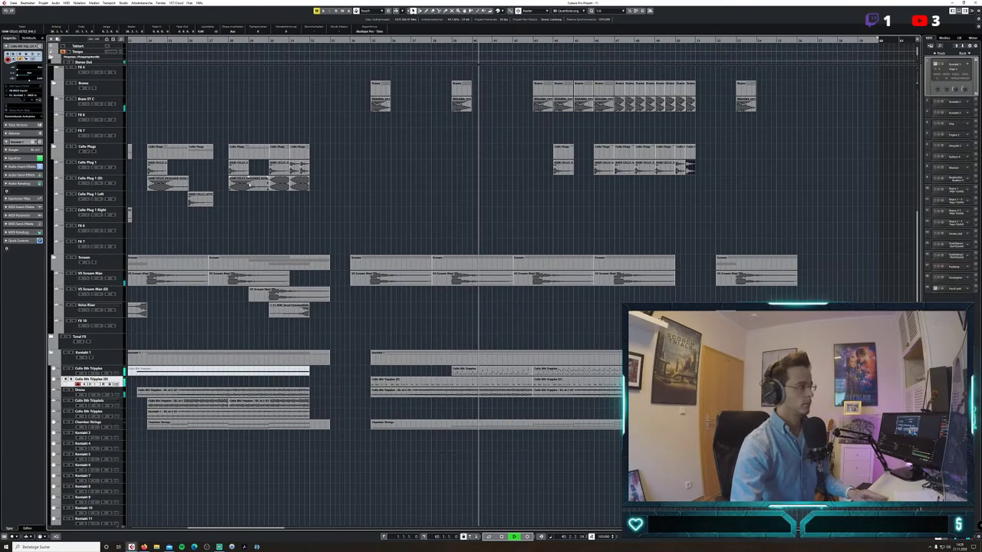
Copy the two-bar Cello Plug 1 (D) event from bar 28 to bars 43, 45 and 47.
{"action": "left_click_drag", "start_coordinate": [247, 184], "coordinate": [554, 189]}
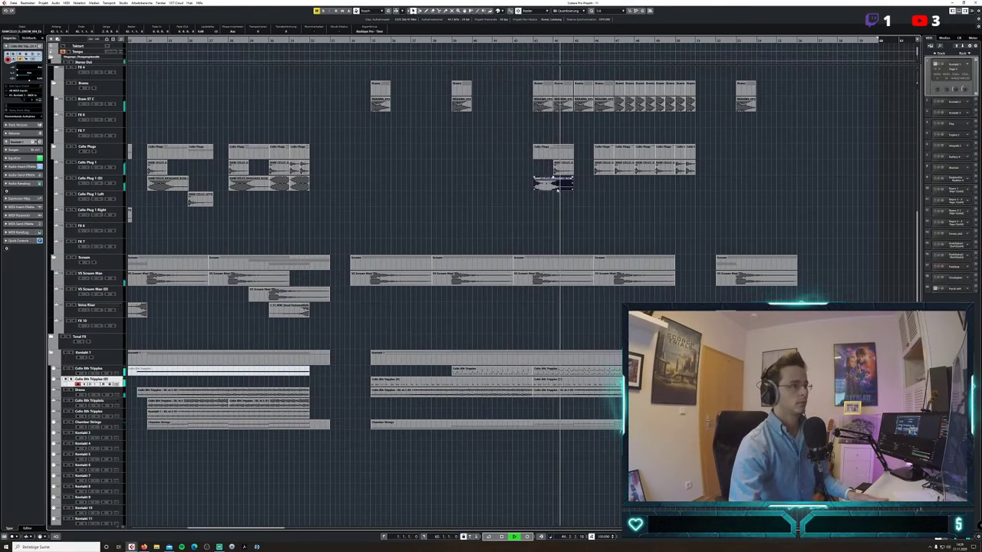
{"action": "left_click_drag", "start_coordinate": [559, 182], "coordinate": [617, 189]}
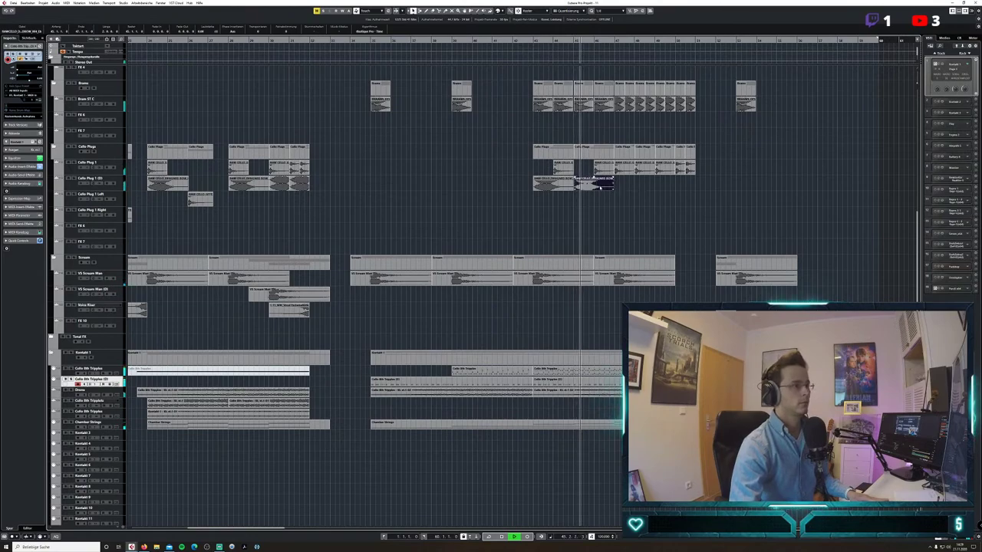
{"action": "key", "text": "ctrl+d"}
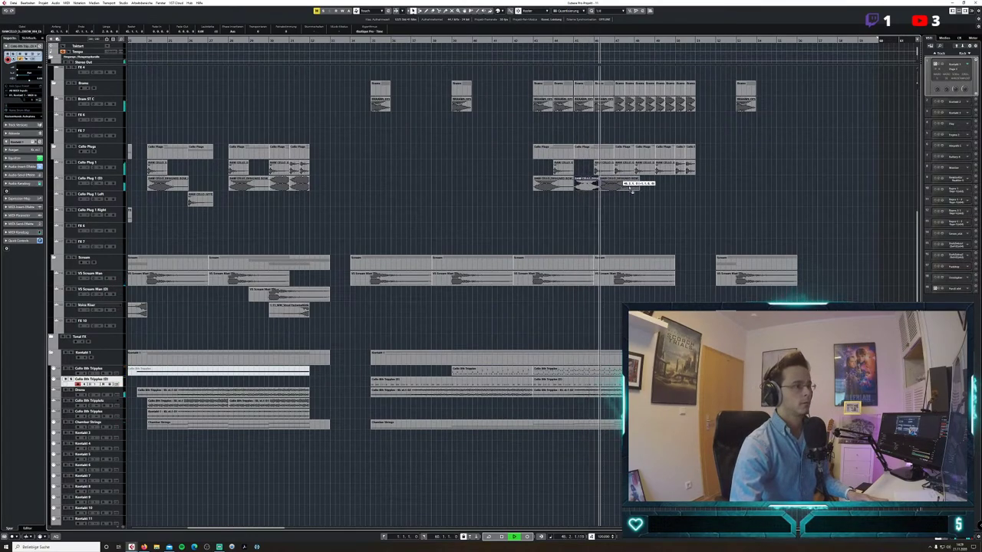
Fill bars 47 to 50 of Cello Plug 1 (D) with one-bar and half-bar events, and copy the two-bar event to bar 53.
{"action": "left_click", "coordinate": [653, 193]}
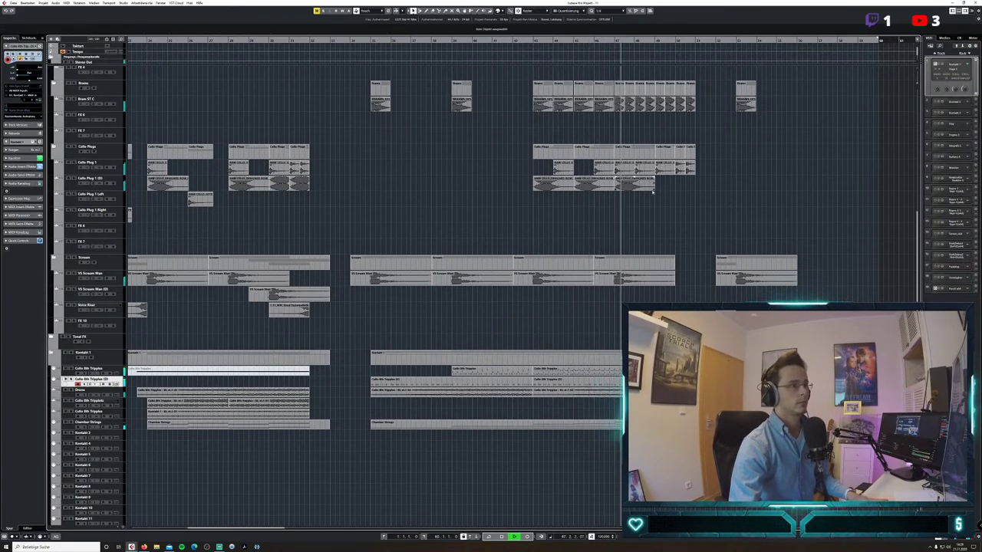
{"action": "left_click_drag", "start_coordinate": [655, 187], "coordinate": [635, 193]}
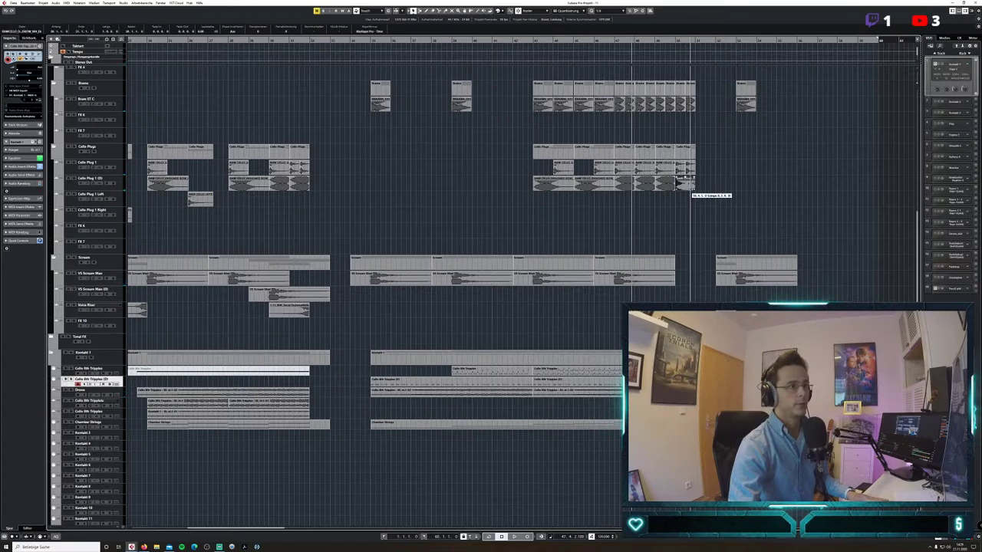
{"action": "left_click", "coordinate": [534, 40]}
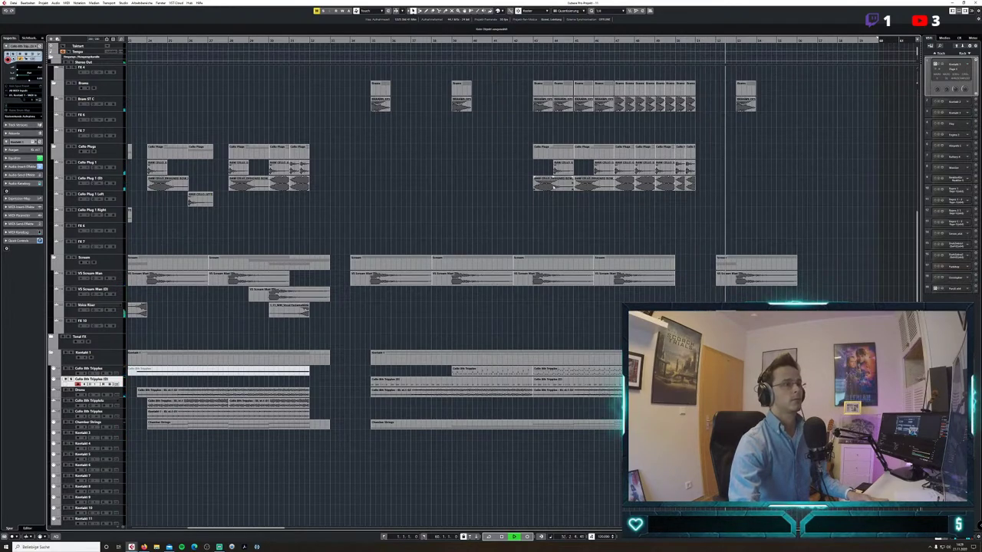
{"action": "left_click_drag", "start_coordinate": [553, 187], "coordinate": [758, 192], "text": "alt"}
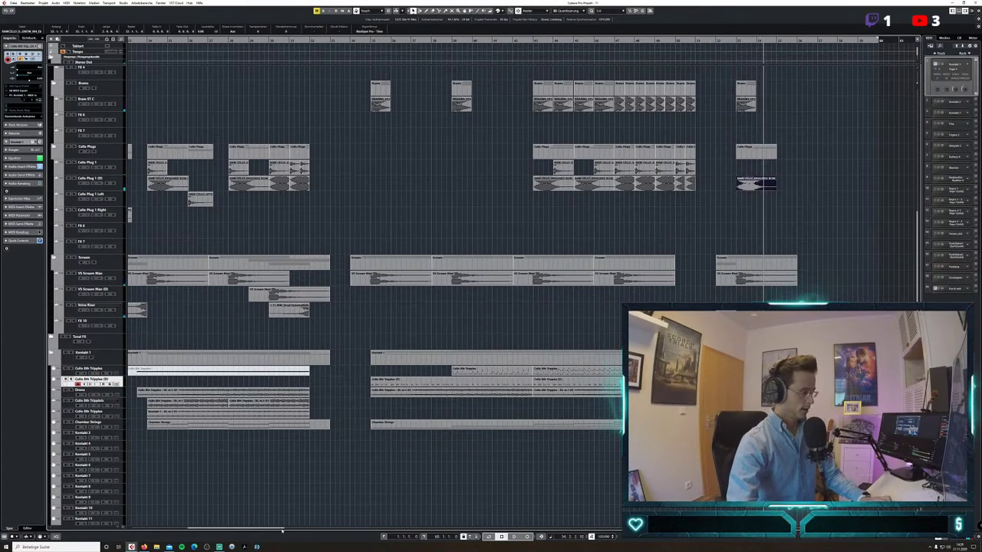
Play the whole arrangement from the start and delete the VS Scream Man (D) event at bar 1.
{"action": "left_click_drag", "start_coordinate": [282, 529], "coordinate": [226, 529]}
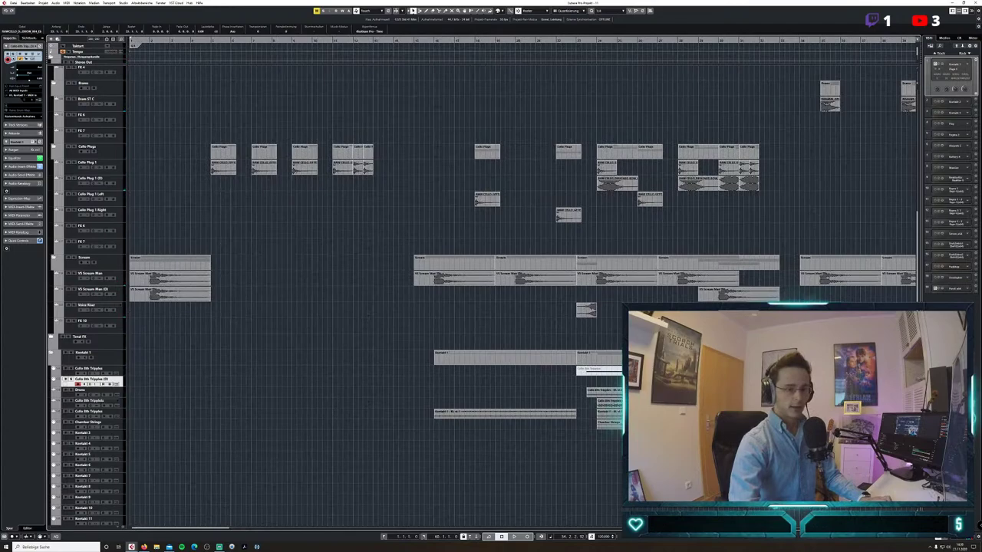
{"action": "key", "text": "g"}
{"action": "key", "text": "g"}
{"action": "key", "text": "g"}
{"action": "key", "text": "g"}
{"action": "key", "text": "g"}
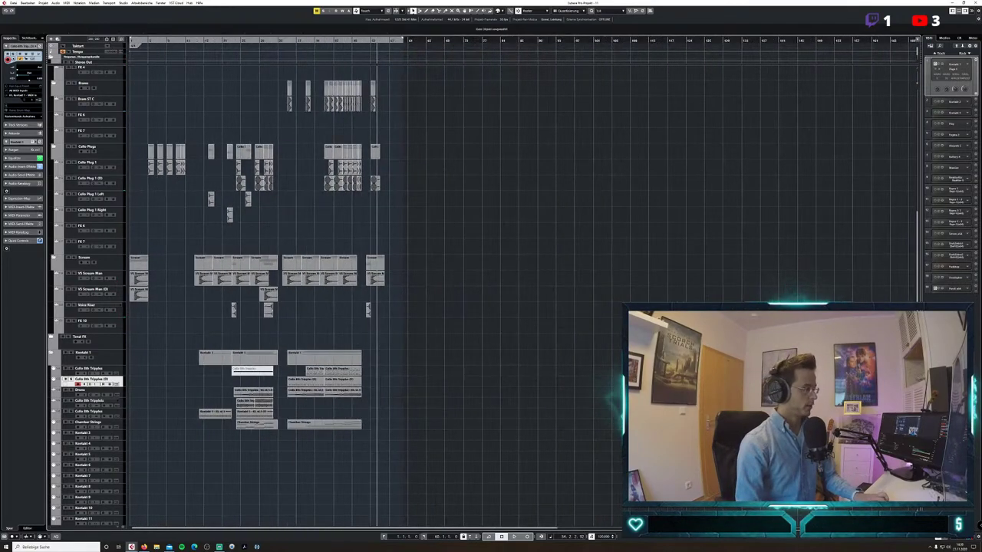
{"action": "key", "text": "KP_Decimal"}
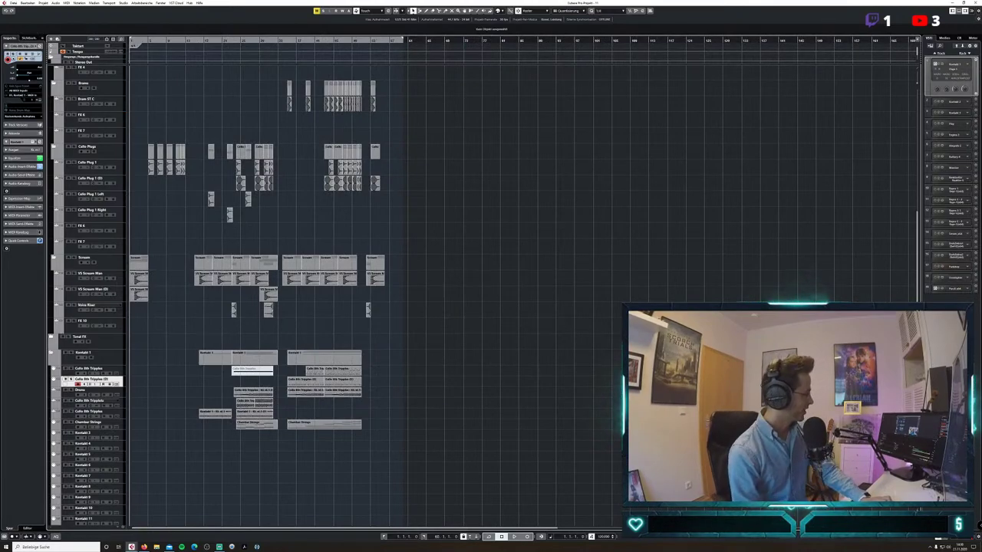
{"action": "key", "text": "space"}
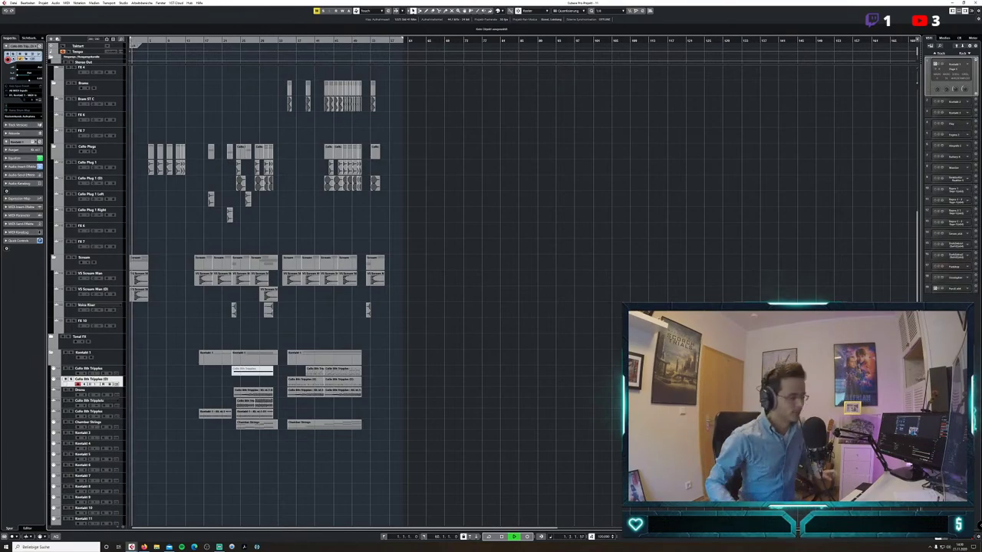
{"action": "left_click", "coordinate": [140, 296]}
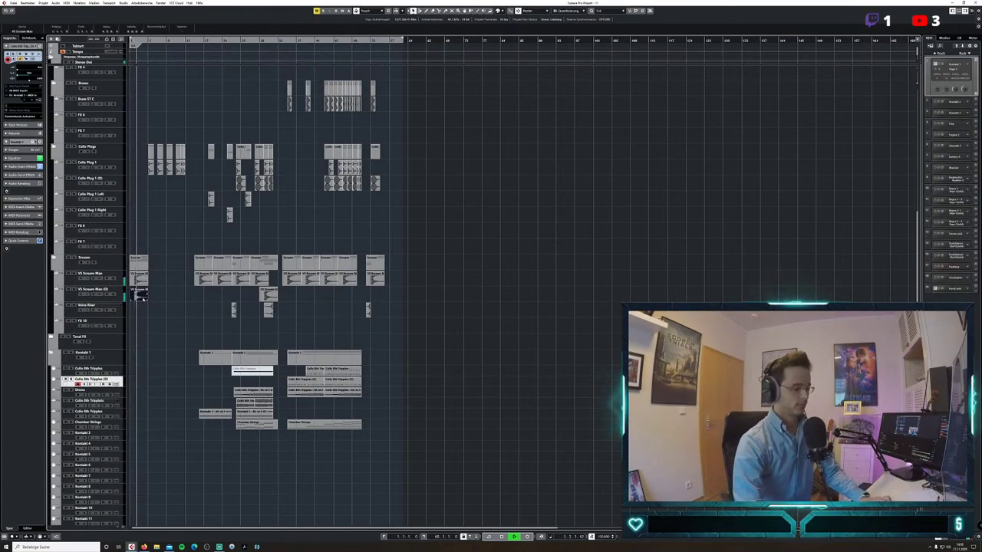
{"action": "key", "text": "Delete"}
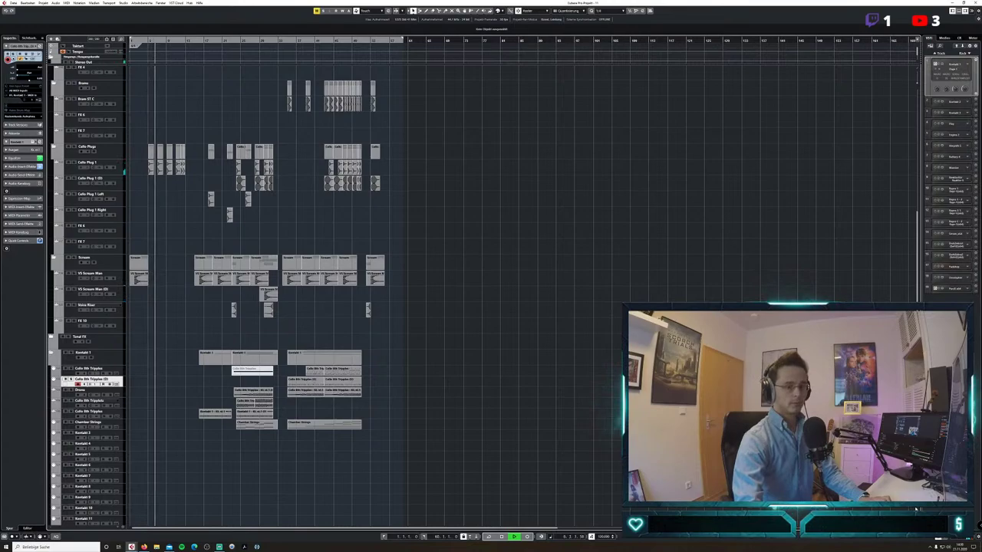
Copy the four-bar Clock Half (D) event from bar 9 to bar 39.
{"action": "left_click_drag", "start_coordinate": [917, 516], "coordinate": [916, 509]}
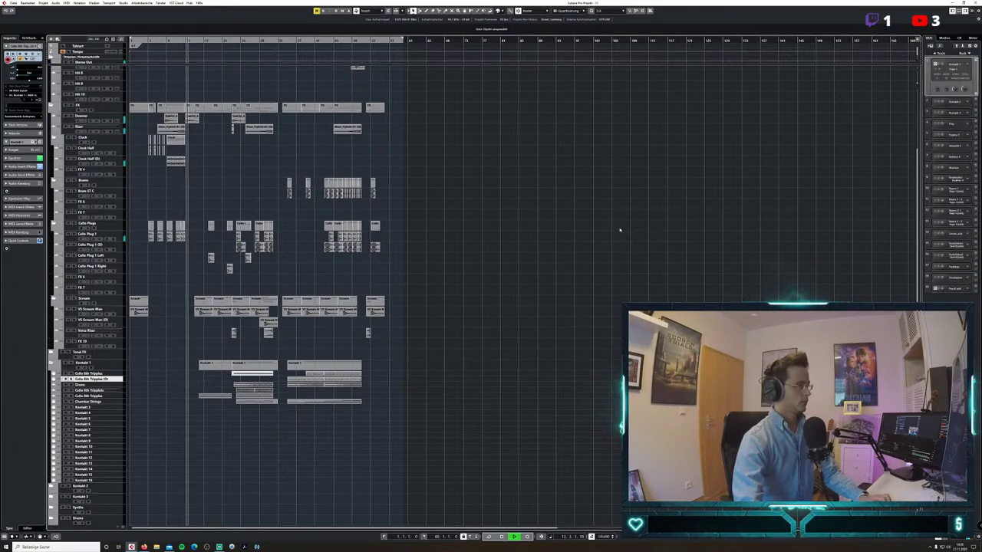
{"action": "left_click", "coordinate": [177, 159]}
{"action": "left_click_drag", "start_coordinate": [184, 164], "coordinate": [322, 164]}
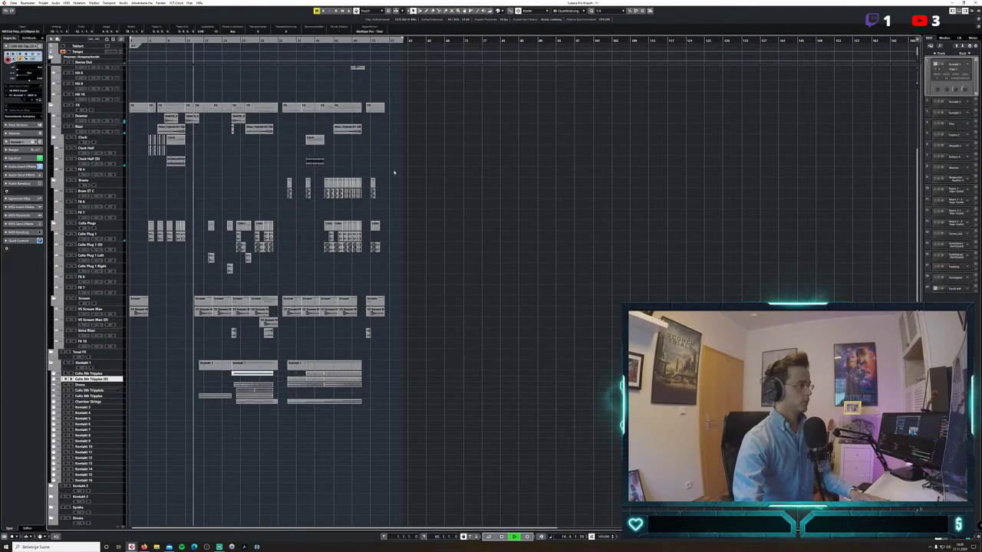
{"action": "left_click", "coordinate": [568, 195]}
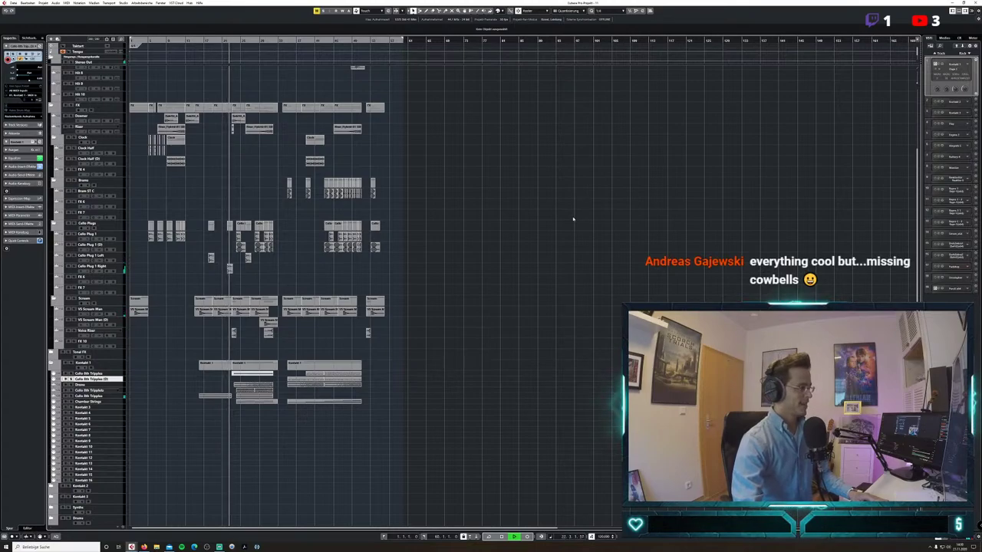
Check the levels of the Kontakt output channels in the mixer while the arrangement plays.
{"action": "key", "text": "z"}
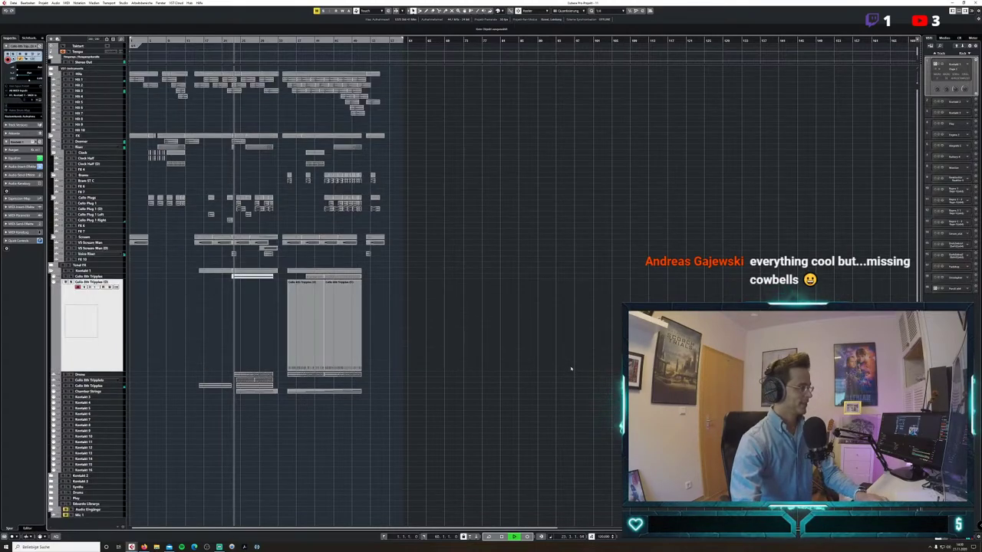
{"action": "key", "text": "z"}
{"action": "key", "text": "shift+h"}
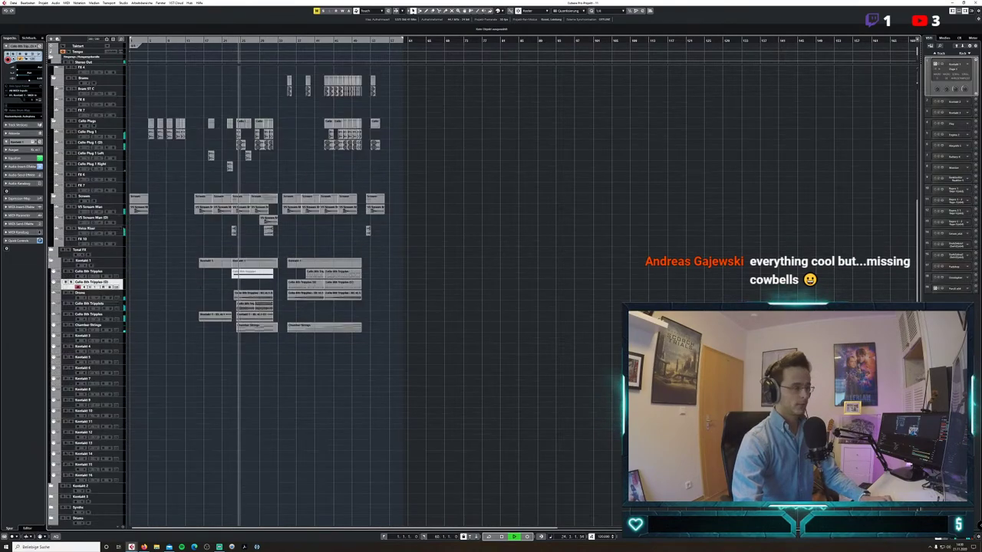
{"action": "key", "text": "alt+Down"}
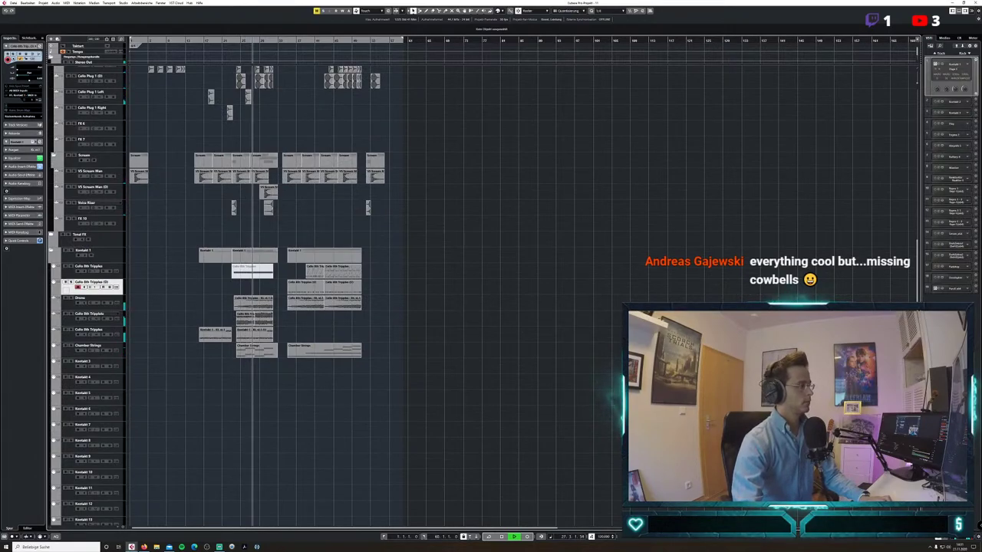
{"action": "left_click", "coordinate": [123, 3]}
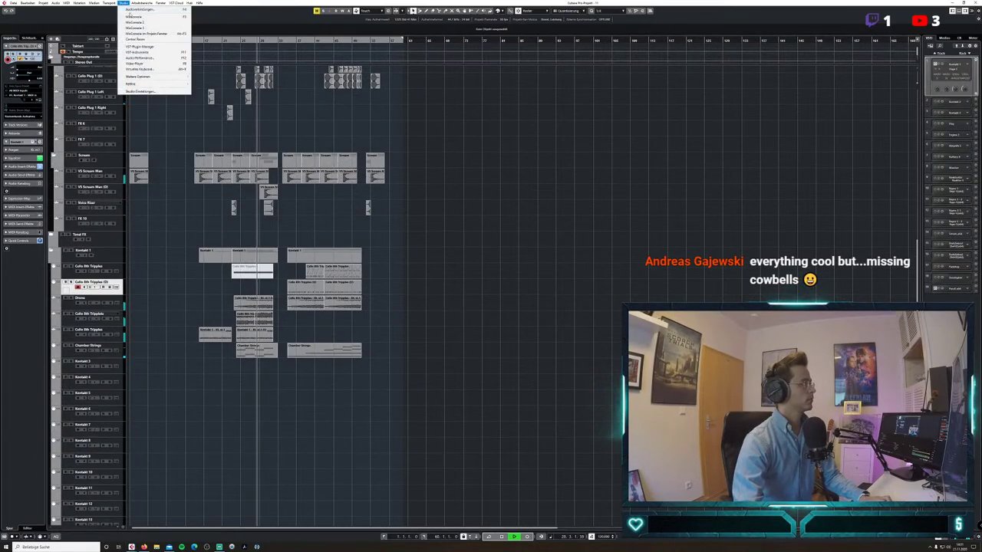
{"action": "left_click", "coordinate": [135, 17]}
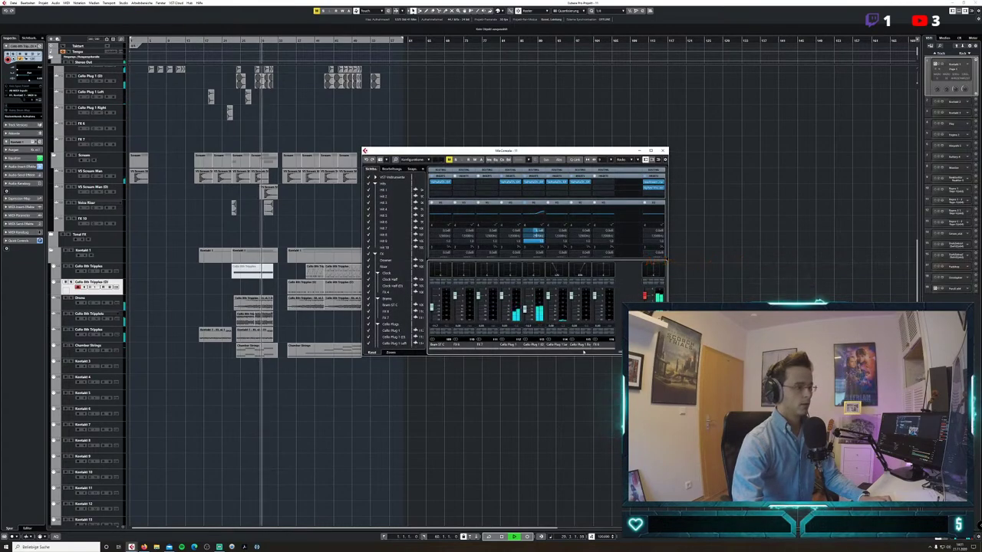
{"action": "left_click", "coordinate": [434, 352]}
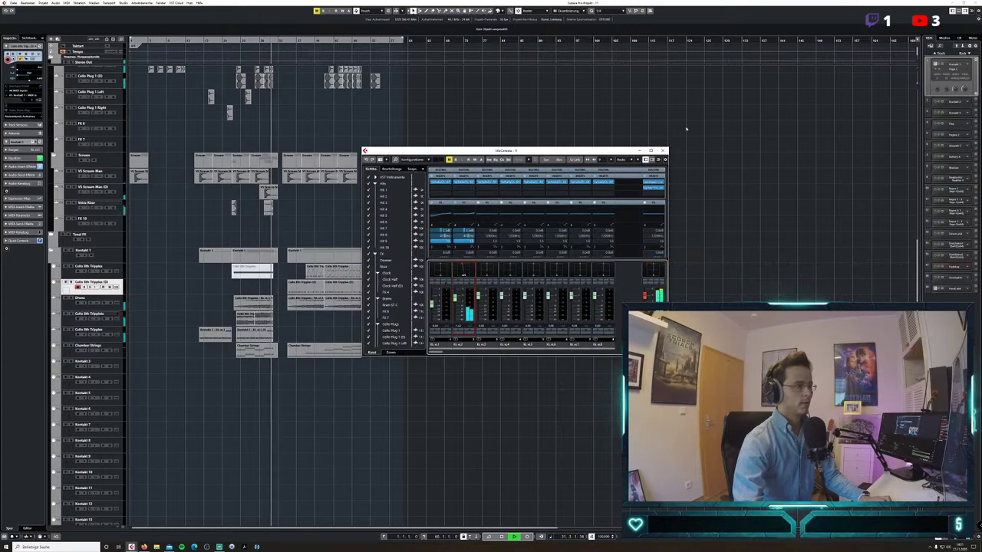
{"action": "left_click", "coordinate": [665, 151]}
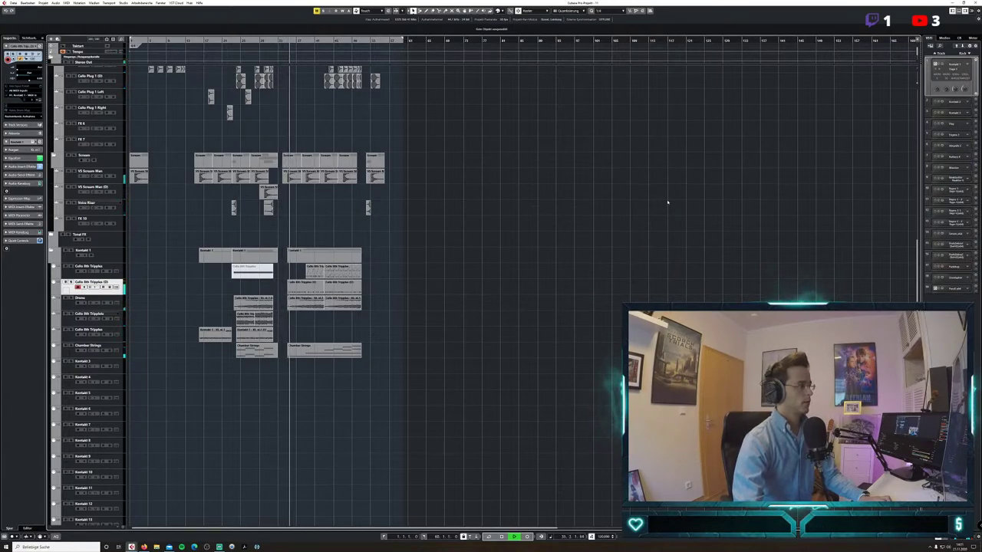
Stop playback and fill bars 35 to 50 of the Clock Half (D) track with copies of its four-bar event.
{"action": "key", "text": "space"}
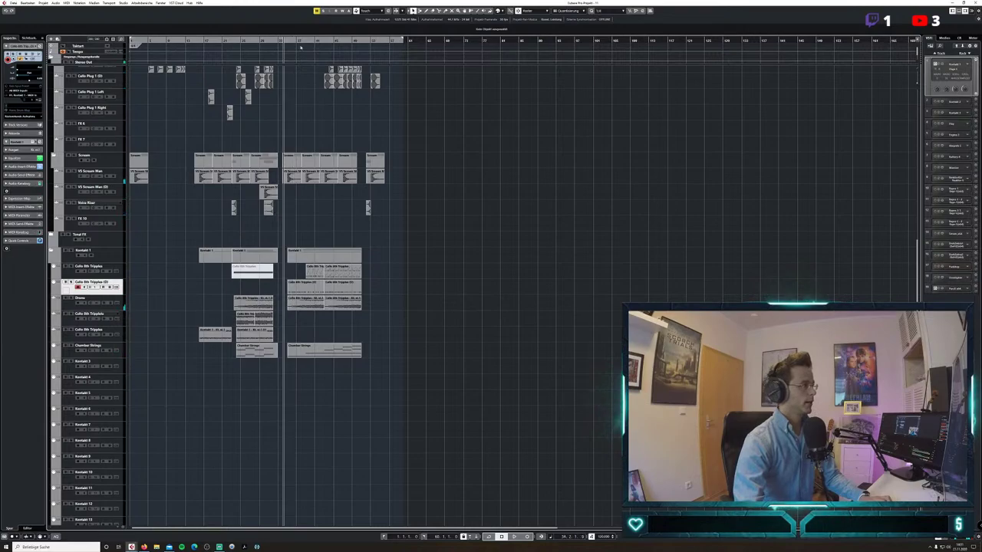
{"action": "scroll", "coordinate": [427, 166], "scroll_direction": "up", "scroll_amount": 5}
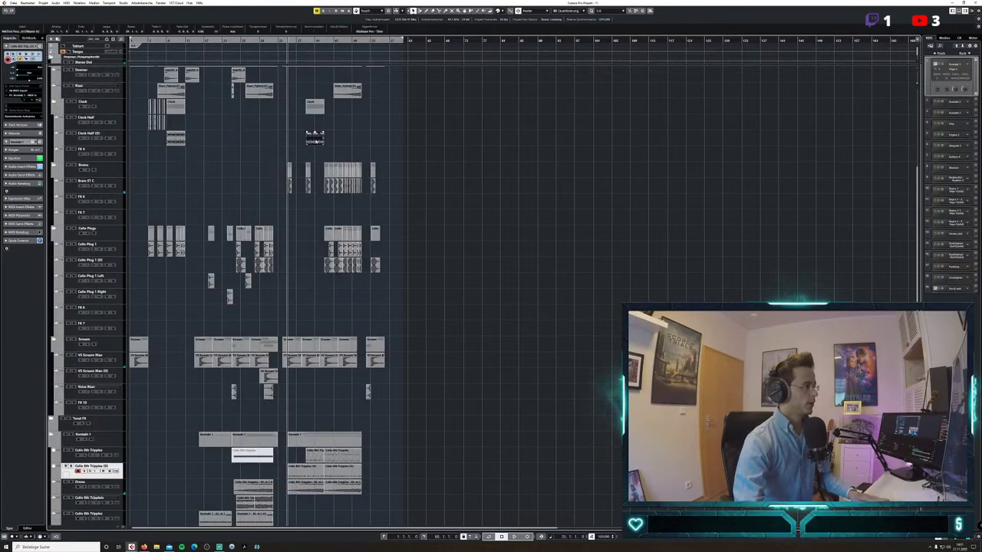
{"action": "left_click_drag", "start_coordinate": [315, 141], "coordinate": [347, 141]}
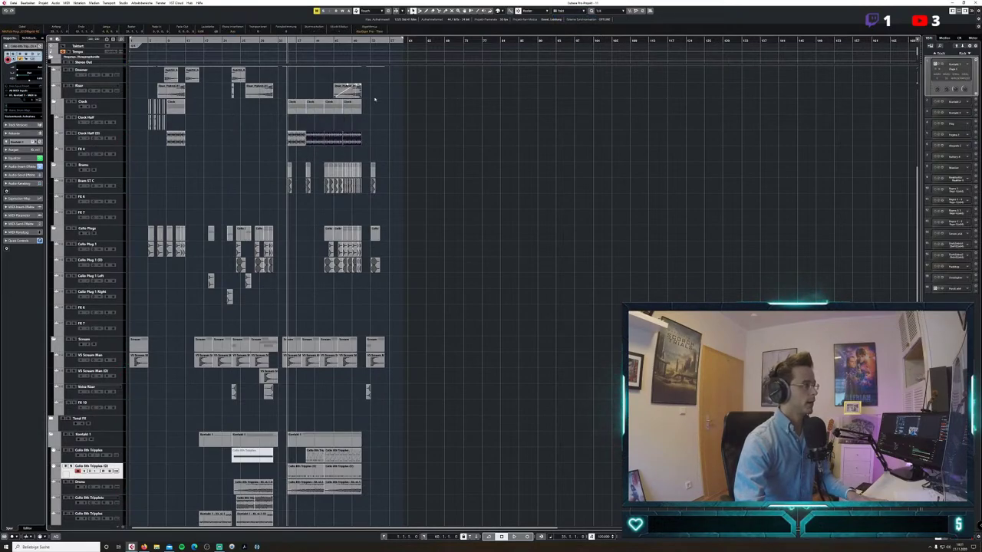
Rename the track below Chamber Strings as Damage 2 and open its Kontakt instrument.
{"action": "scroll", "coordinate": [491, 326], "scroll_direction": "down", "scroll_amount": 3}
{"action": "left_click", "coordinate": [95, 459]}
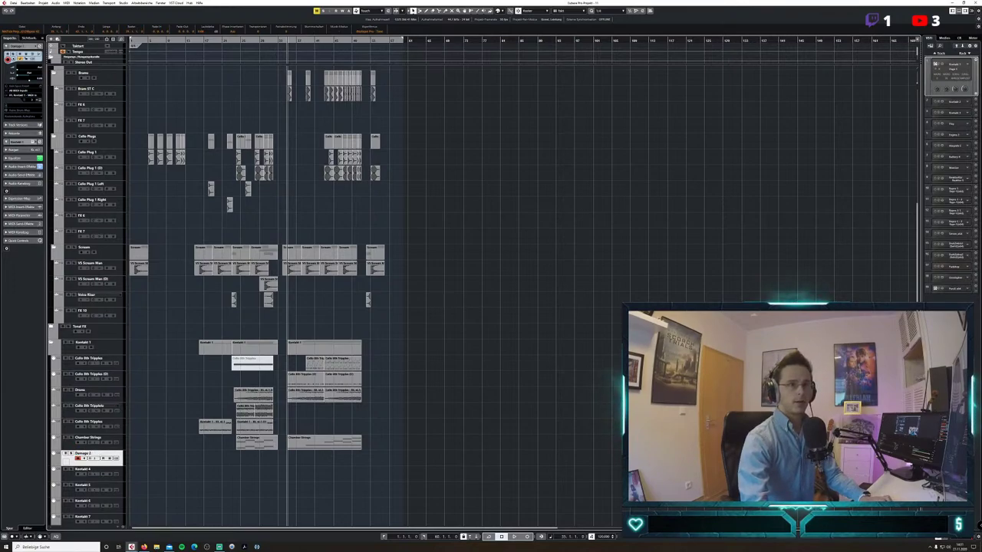
{"action": "left_click", "coordinate": [96, 458]}
Search the Kontakt libraries for Damage, load the D2 Ensemble Designer from Damage 2 and route it to output st.3.
{"action": "left_click", "coordinate": [488, 82]}
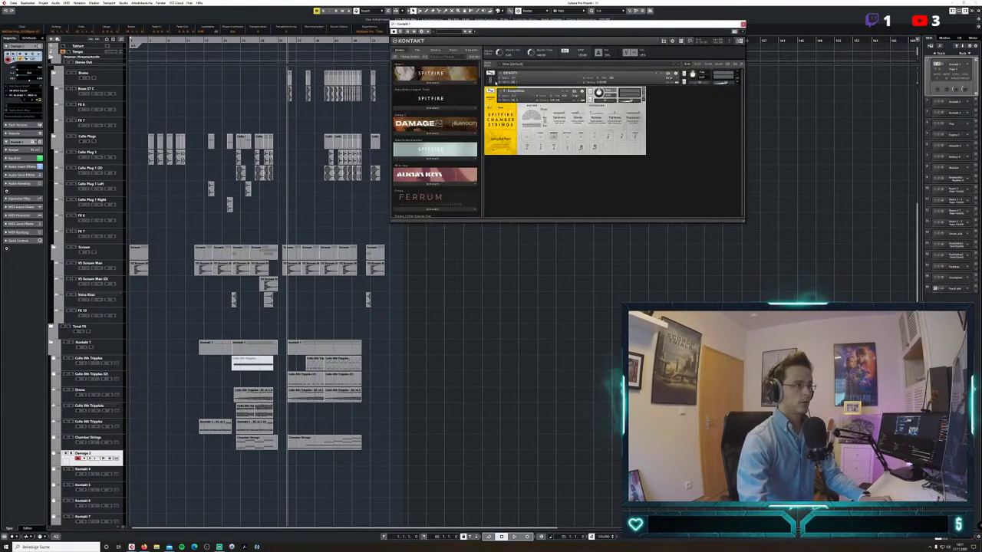
{"action": "left_click", "coordinate": [493, 97]}
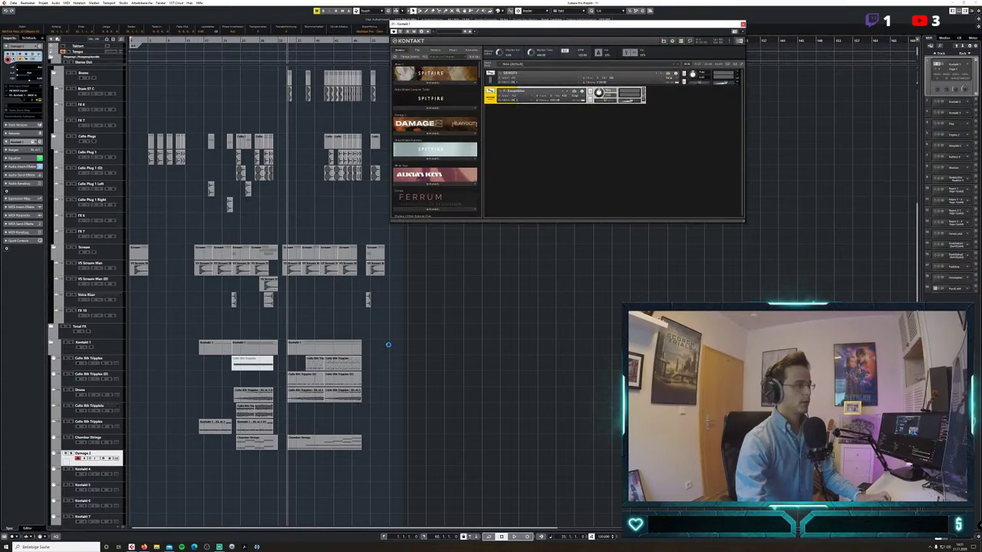
{"action": "type", "text": "da"}
{"action": "left_click", "coordinate": [441, 83]}
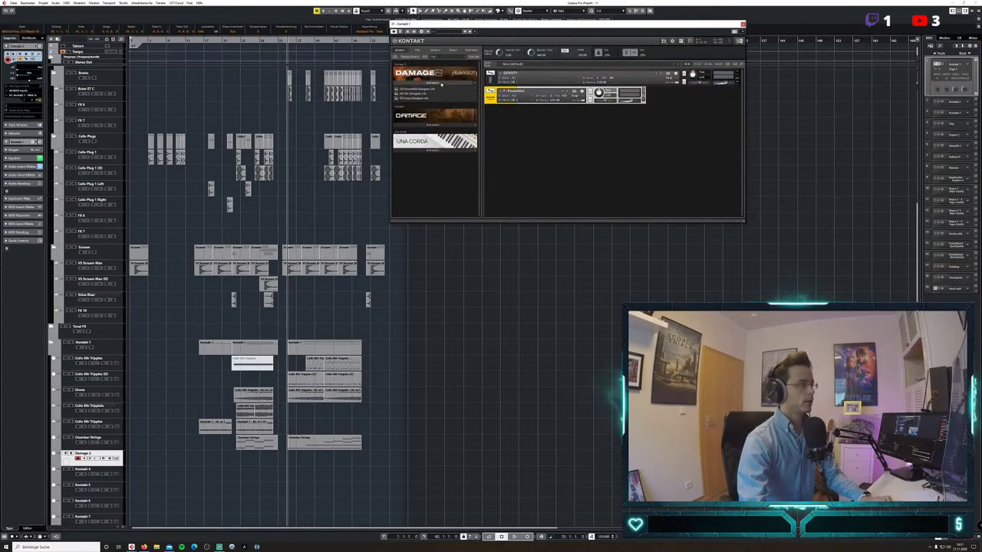
{"action": "double_click", "coordinate": [424, 90]}
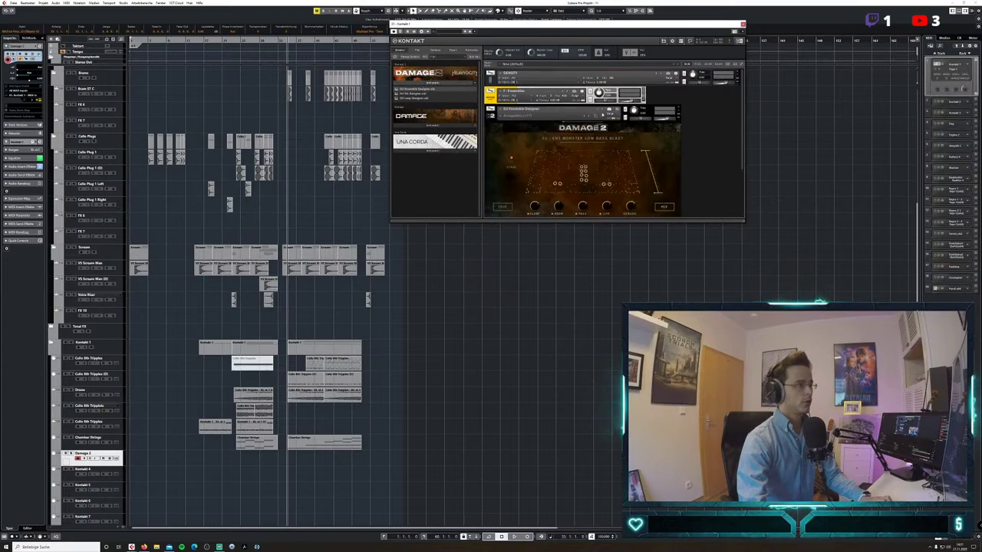
{"action": "left_click", "coordinate": [529, 116]}
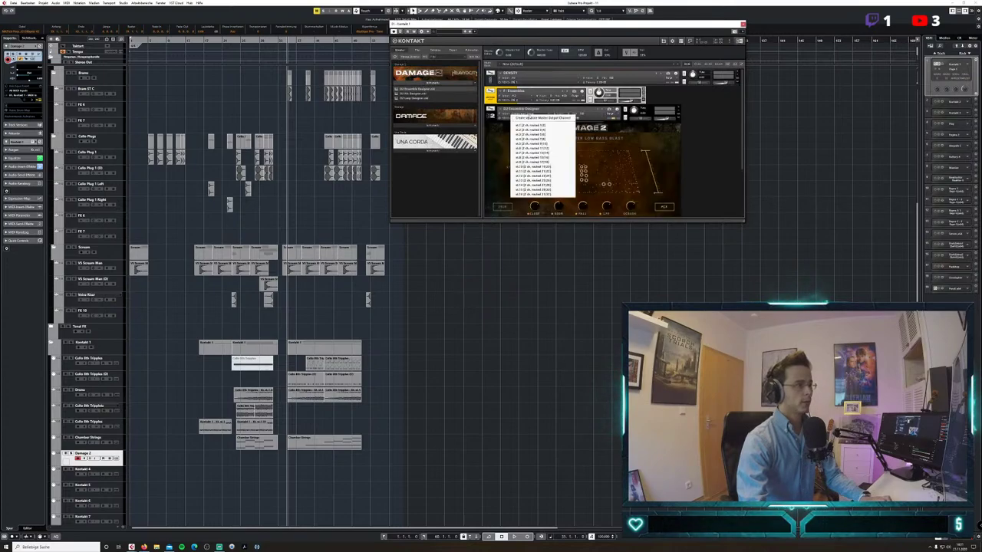
{"action": "left_click", "coordinate": [532, 134]}
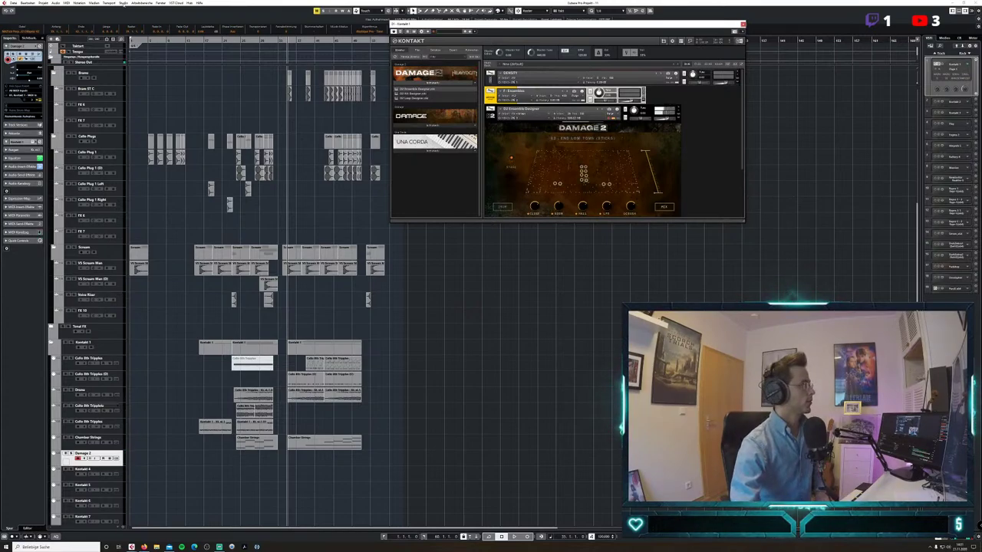
Name the first three Kontakt output channels in the mixer Density, Chamber and Damage 2.
{"action": "left_click", "coordinate": [122, 3]}
{"action": "left_click", "coordinate": [133, 17]}
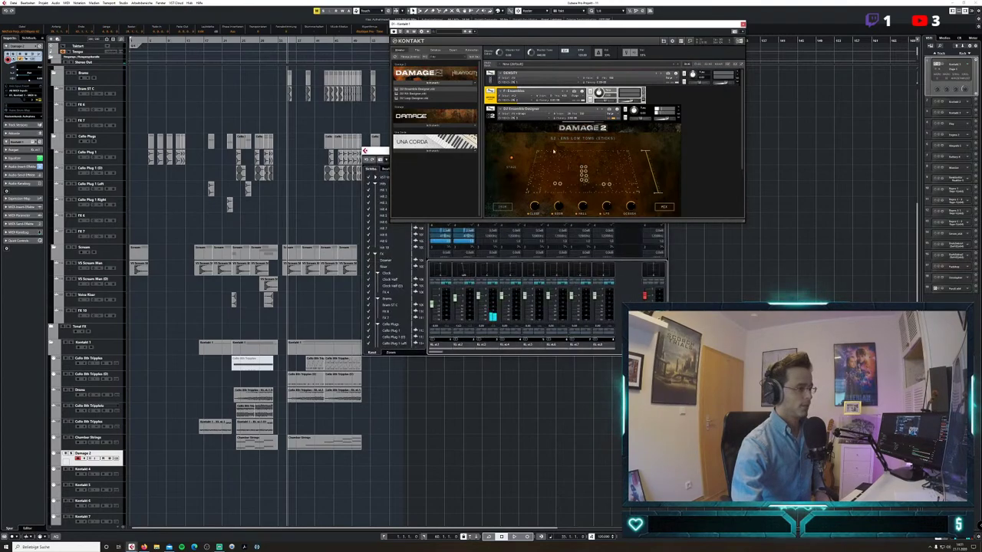
{"action": "left_click_drag", "start_coordinate": [539, 23], "coordinate": [837, 64]}
{"action": "double_click", "coordinate": [488, 345]}
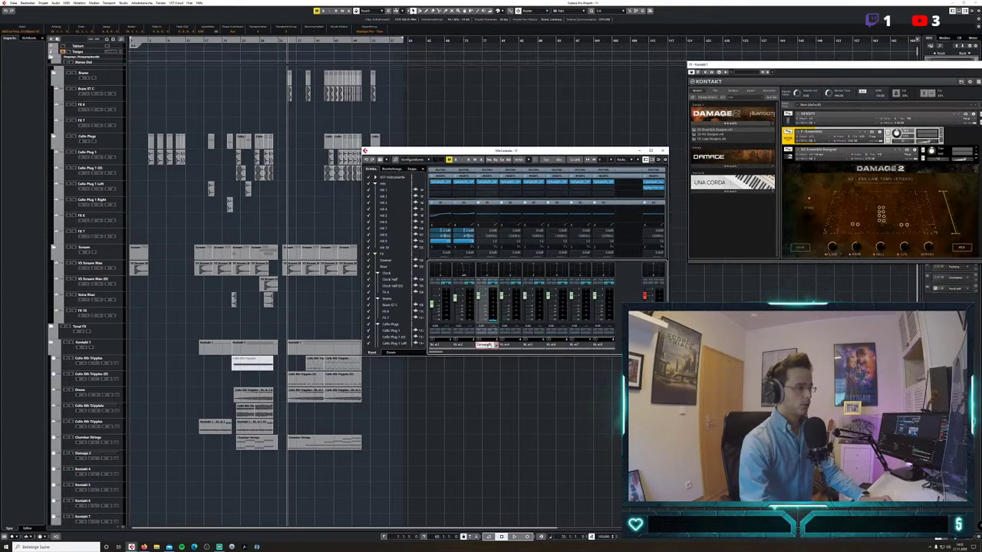
{"action": "left_click", "coordinate": [460, 345]}
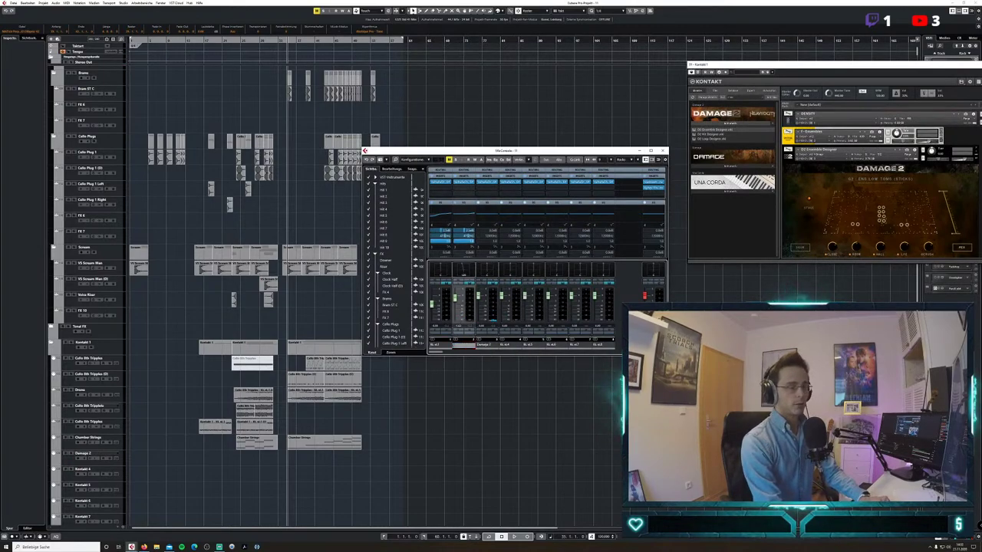
{"action": "left_click", "coordinate": [438, 345]}
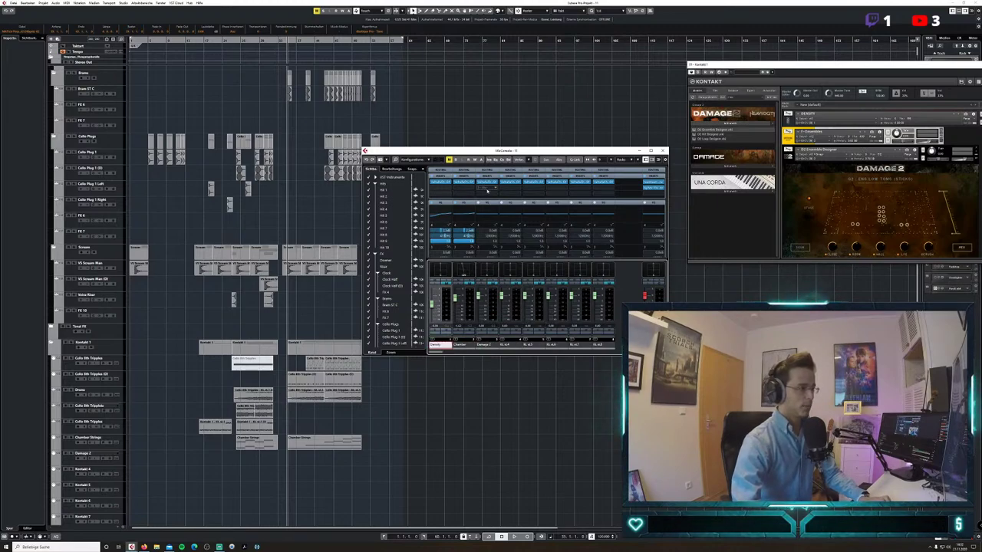
Inspect the ValhallaShimmer insert on the Damage 2 channel, and close the plug-in and the mixer.
{"action": "left_click", "coordinate": [487, 185]}
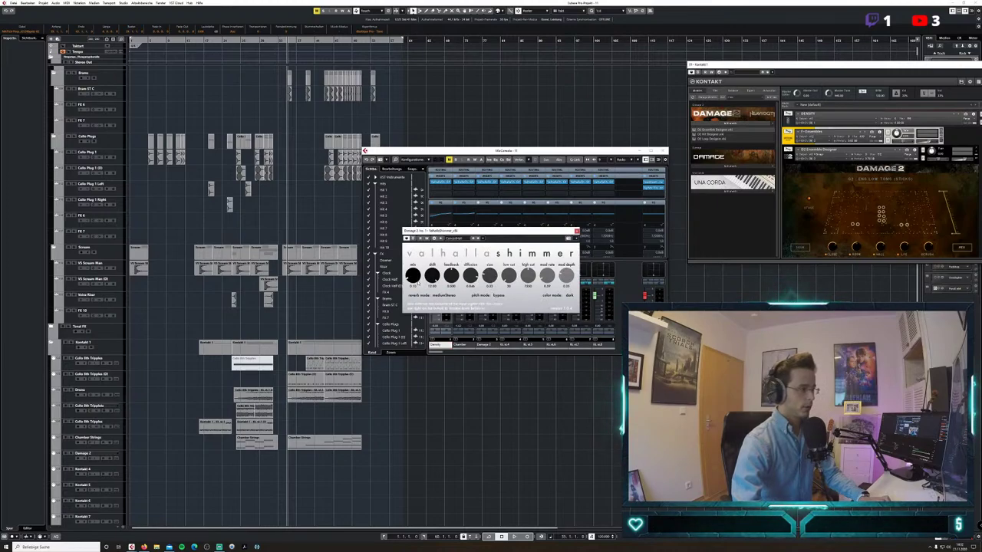
{"action": "left_click", "coordinate": [577, 231]}
{"action": "left_click", "coordinate": [664, 151]}
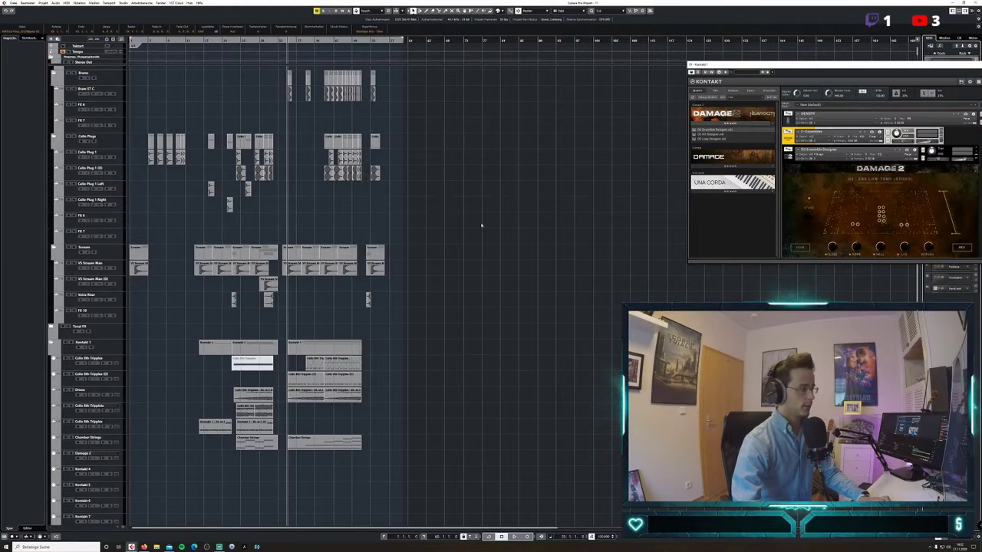
Play the arrangement from bar 33, perform percussion on the Damage 2 track and capture it with retrospective recording.
{"action": "left_click", "coordinate": [281, 47]}
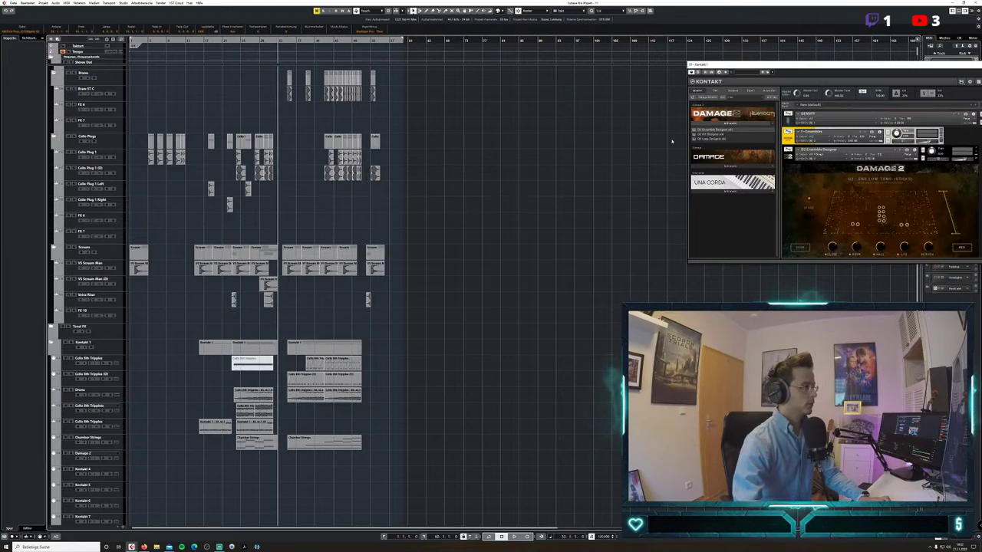
{"action": "key", "text": "space"}
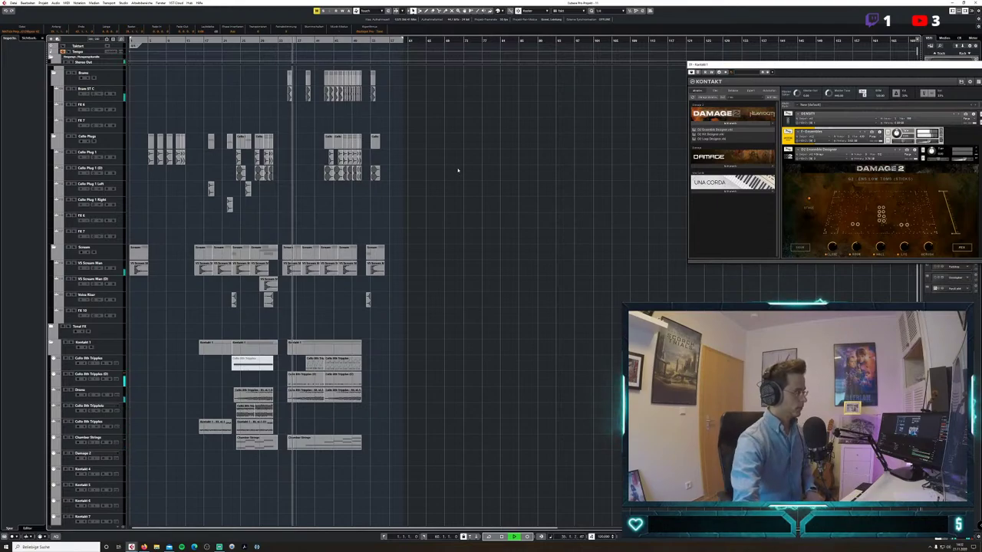
{"action": "left_click", "coordinate": [114, 462]}
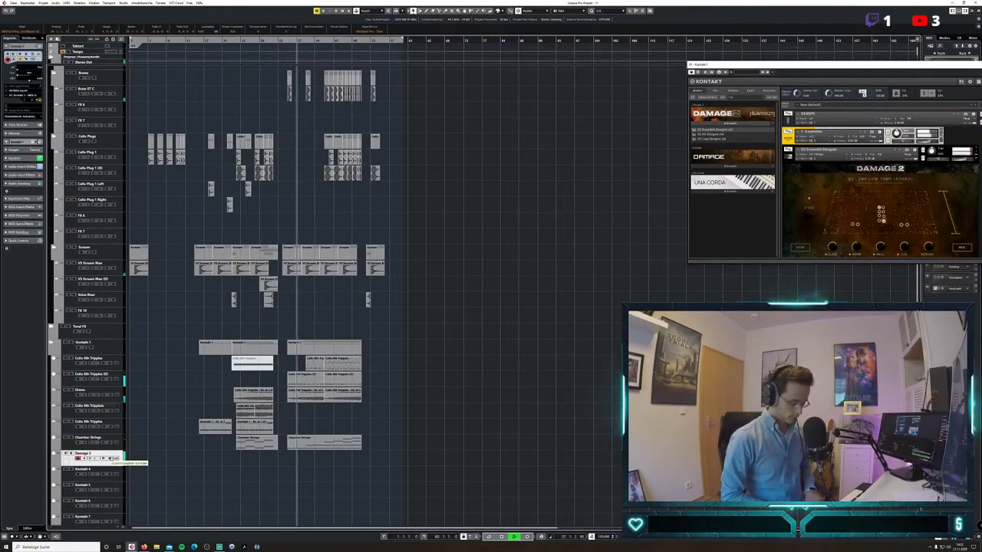
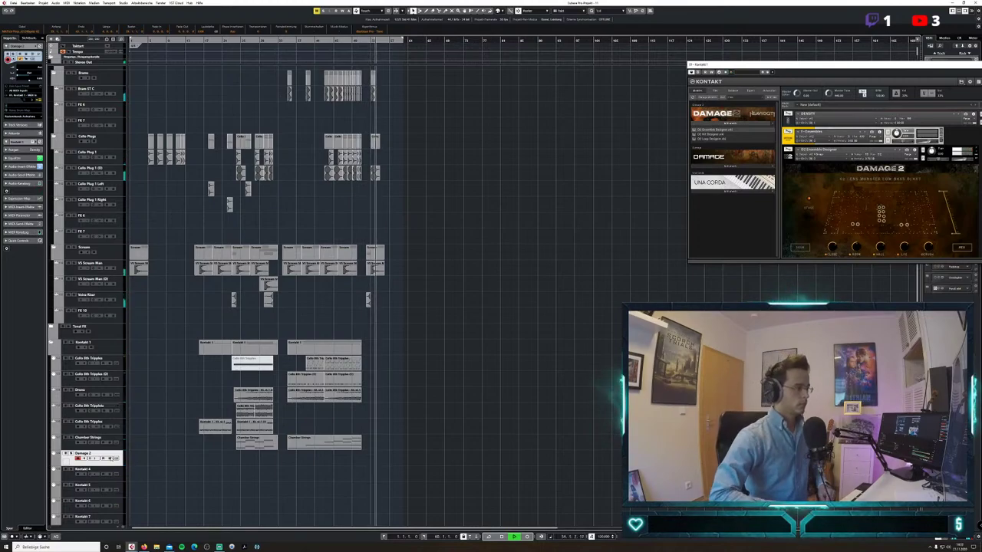
{"action": "key", "text": "shift+KP_Multiply"}
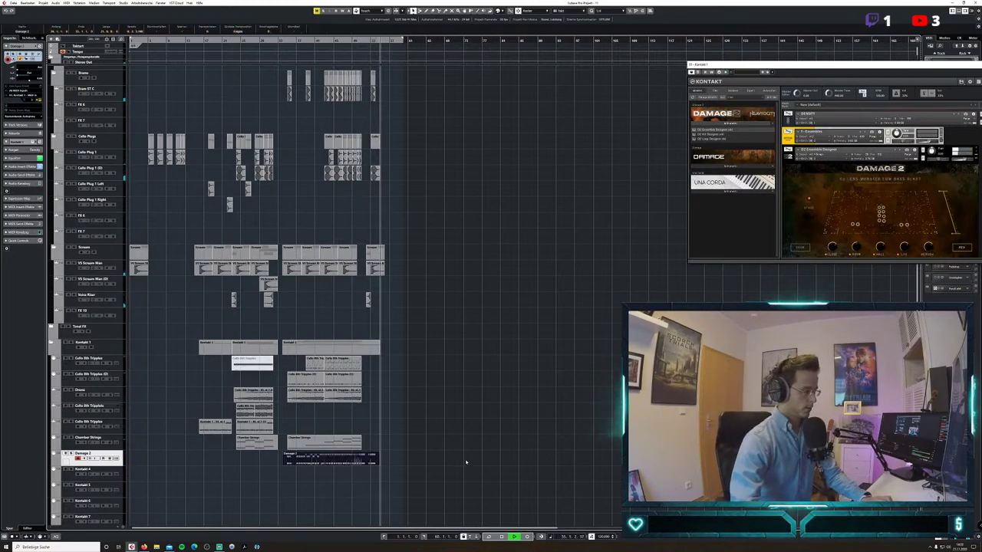
{"action": "key", "text": "space"}
Open the recorded Damage 2 part in the Key Editor and quantize all its notes to 1/8 Triolisch.
{"action": "double_click", "coordinate": [370, 458]}
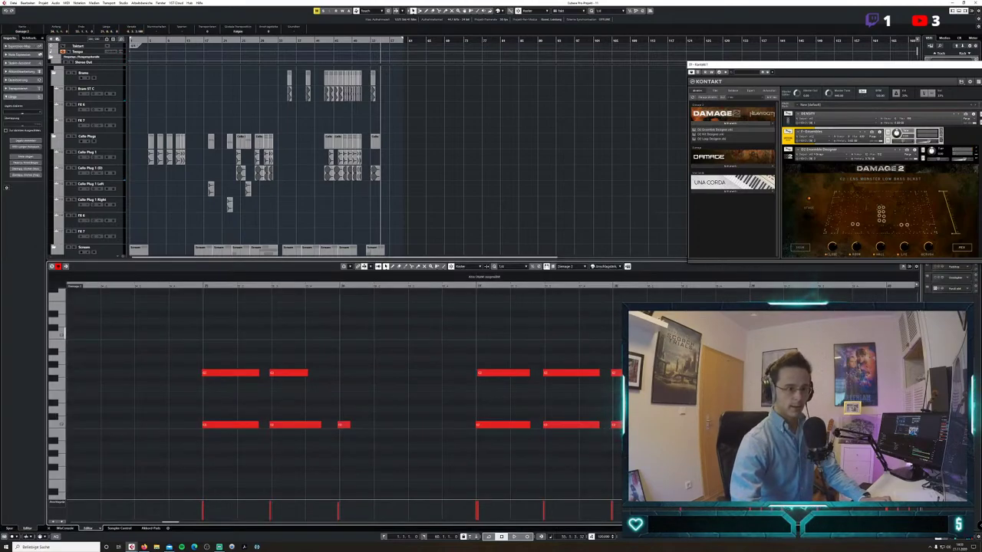
{"action": "left_click", "coordinate": [504, 267]}
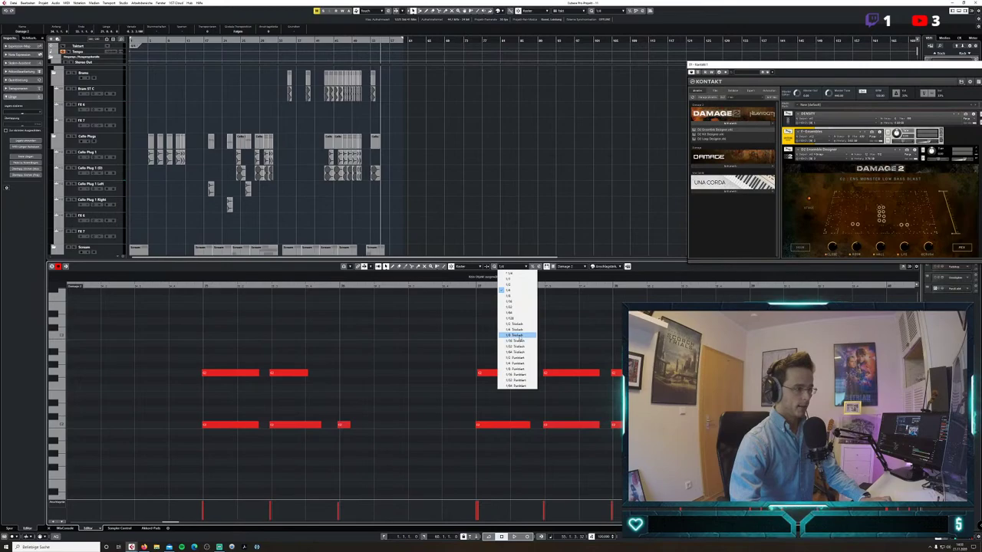
{"action": "left_click", "coordinate": [517, 336]}
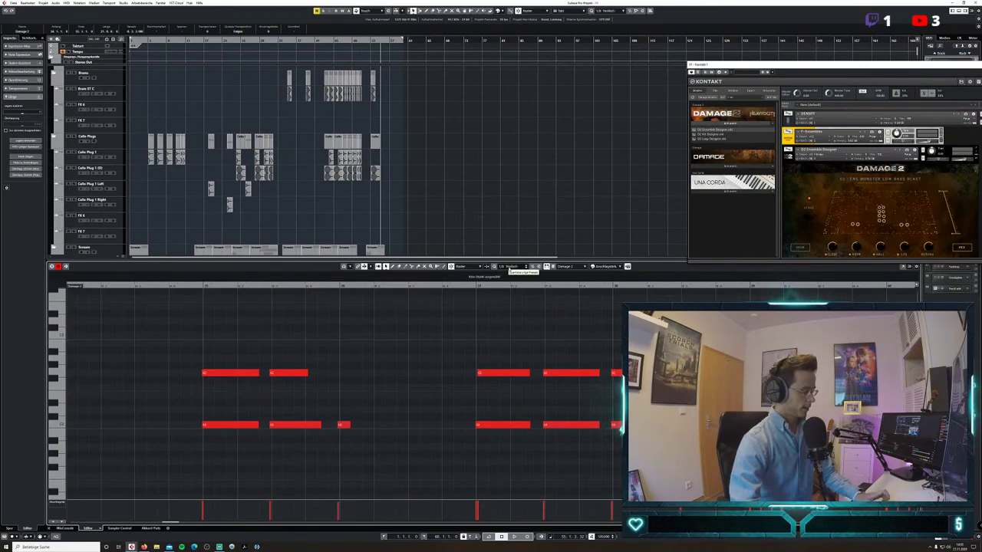
{"action": "key", "text": "ctrl+a"}
{"action": "key", "text": "q"}
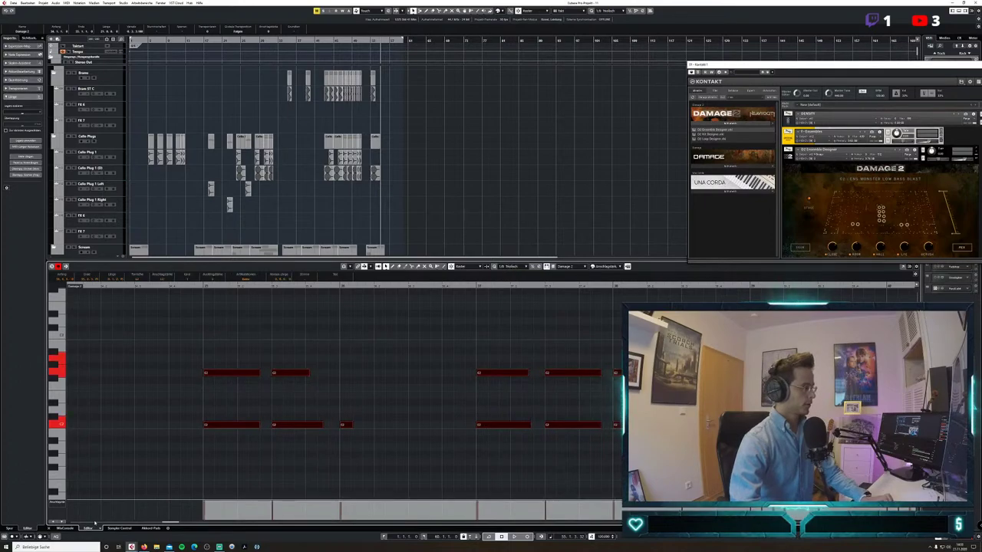
Trim the start of the Damage 2 part to match the other second-section parts, and play the passage back.
{"action": "left_click", "coordinate": [49, 528]}
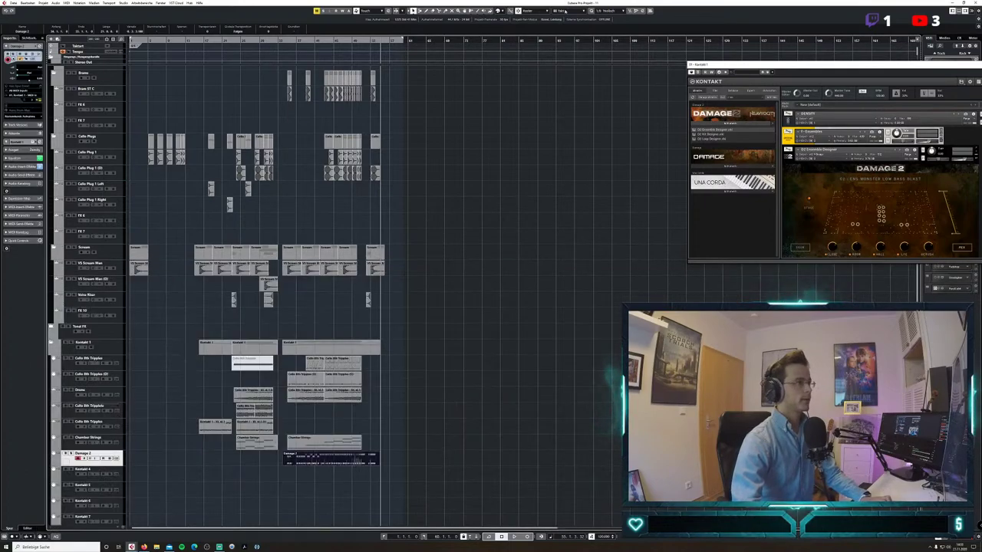
{"action": "left_click_drag", "start_coordinate": [284, 465], "coordinate": [288, 464]}
{"action": "left_click", "coordinate": [282, 42]}
{"action": "key", "text": "space"}
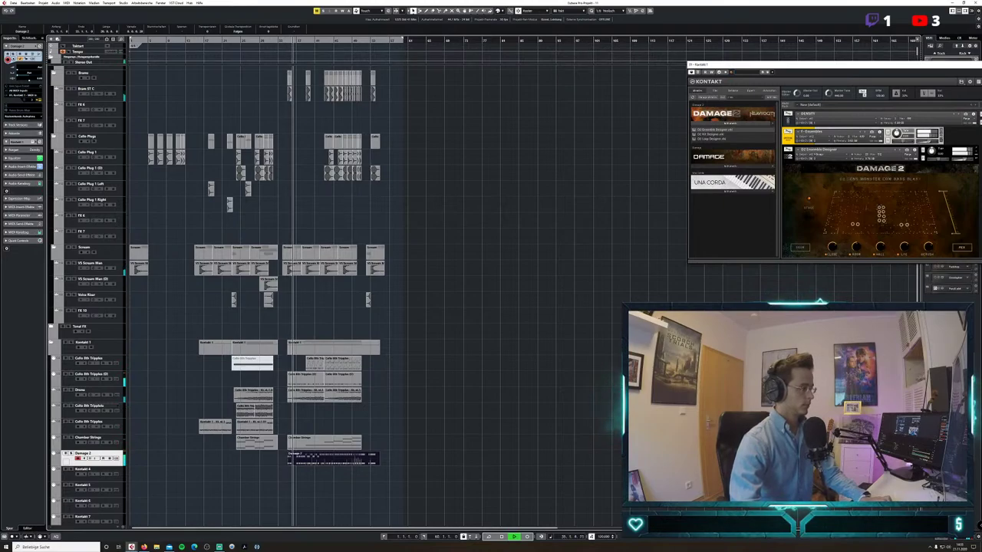
{"action": "key", "text": "ctrl+shift+a"}
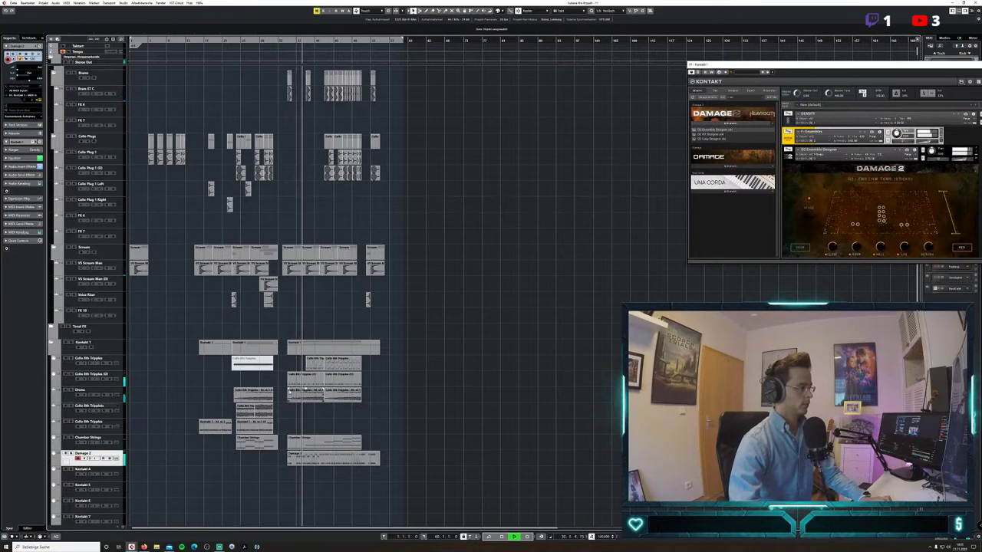
{"action": "key", "text": "space"}
Add a long fade-in to the second section's first clip on the Drone track and listen to the transition.
{"action": "left_click_drag", "start_coordinate": [289, 390], "coordinate": [296, 389]}
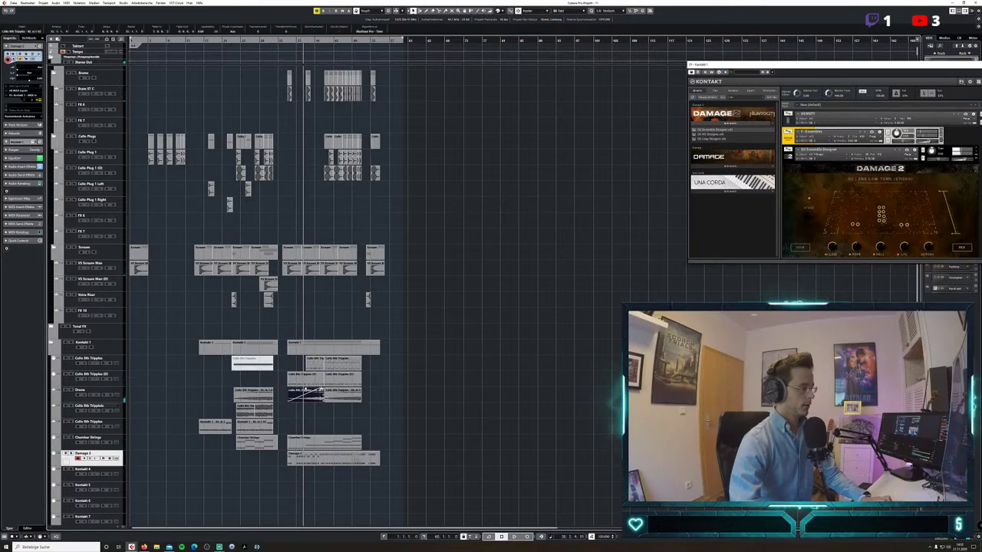
{"action": "left_click", "coordinate": [280, 46]}
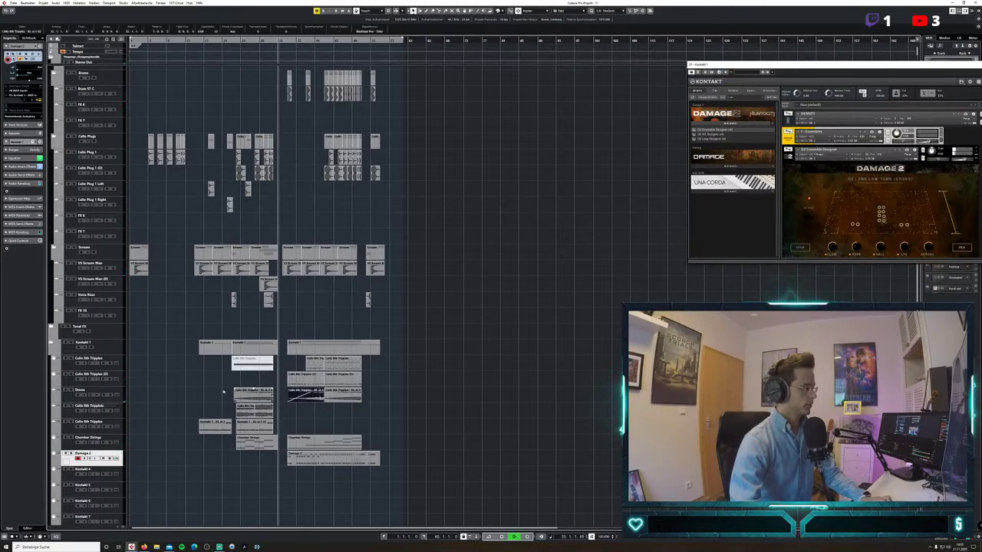
{"action": "left_click", "coordinate": [537, 391]}
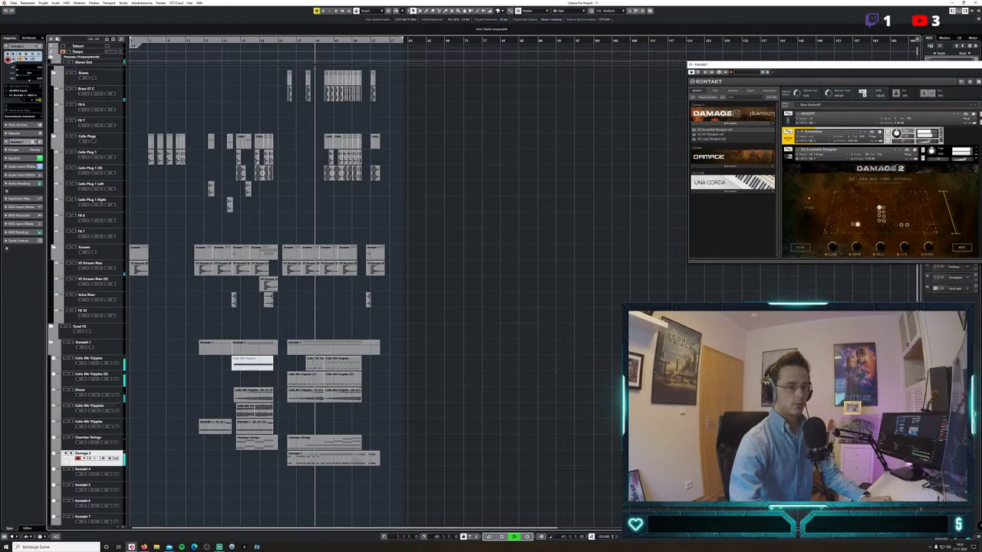
{"action": "key", "text": "h"}
{"action": "key", "text": "h"}
{"action": "key", "text": "h"}
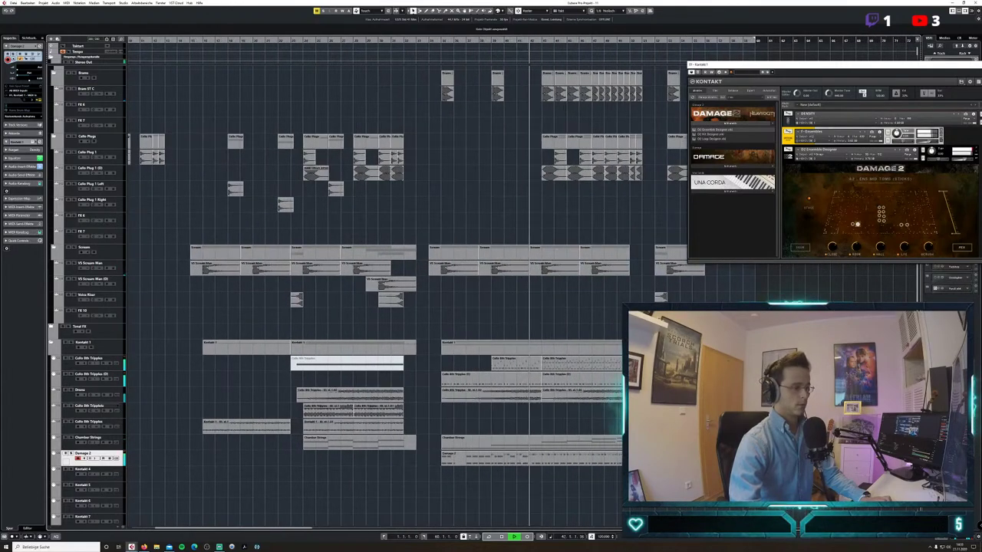
{"action": "key", "text": "space"}
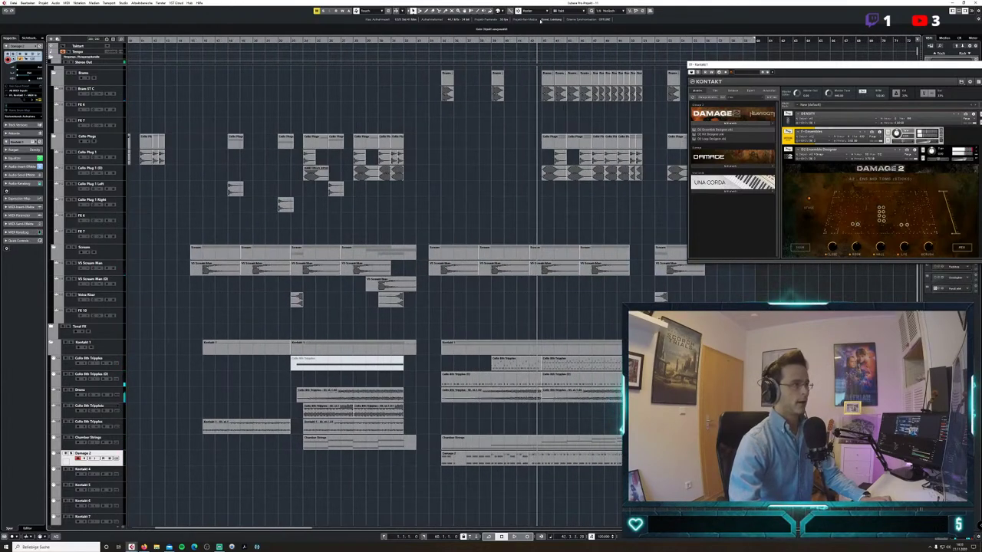
Set the quantize value to 1/2 and shorten the cello, drone and clock parts to leave a half-bar break before bar 43.
{"action": "left_click", "coordinate": [610, 10]}
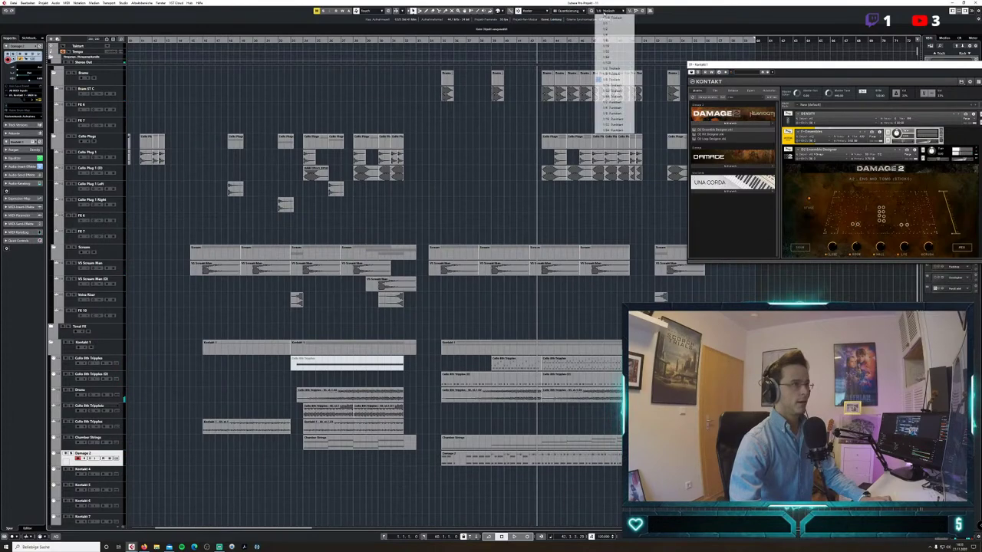
{"action": "left_click", "coordinate": [608, 29]}
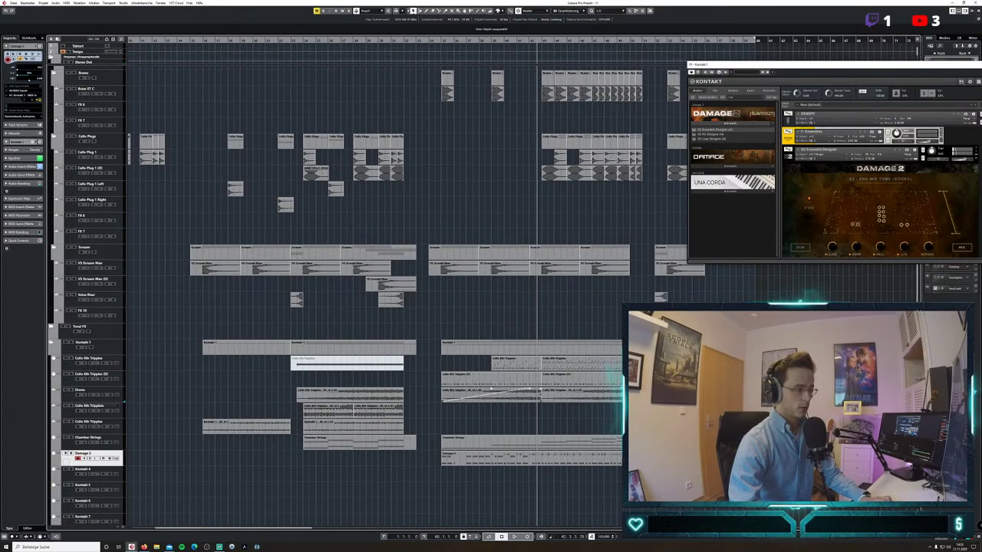
{"action": "left_click_drag", "start_coordinate": [540, 397], "coordinate": [535, 382]}
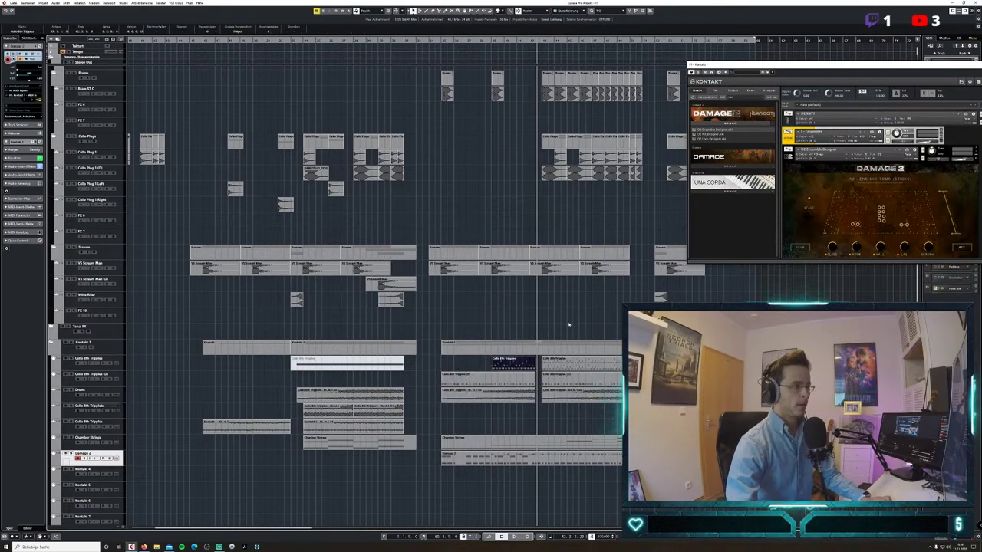
{"action": "scroll", "coordinate": [569, 305], "scroll_direction": "up", "scroll_amount": 5}
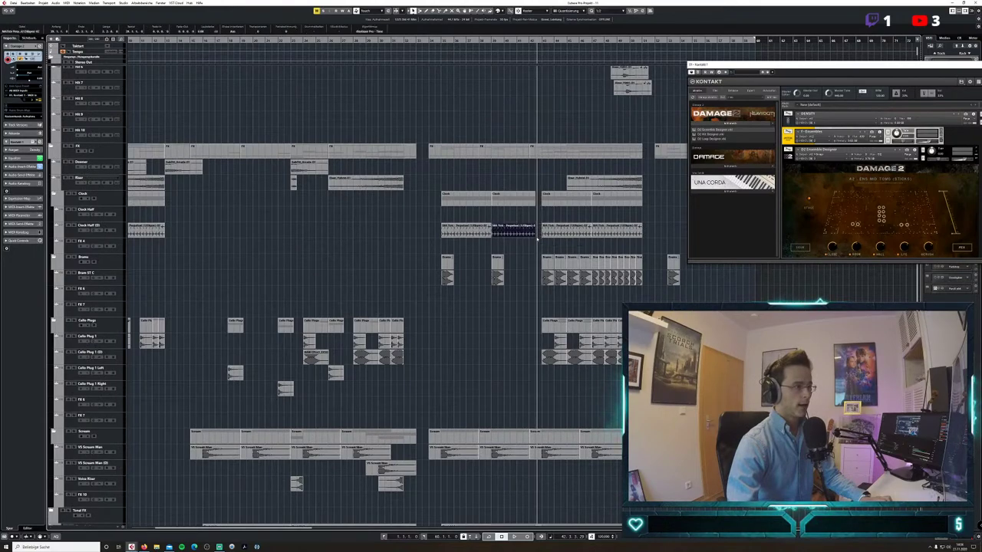
Copy a hit onto the Hit 4 track at the break before bar 43 and the short riser clip into that gap.
{"action": "scroll", "coordinate": [541, 230], "scroll_direction": "up", "scroll_amount": 3}
{"action": "left_click_drag", "start_coordinate": [546, 126], "coordinate": [542, 136]}
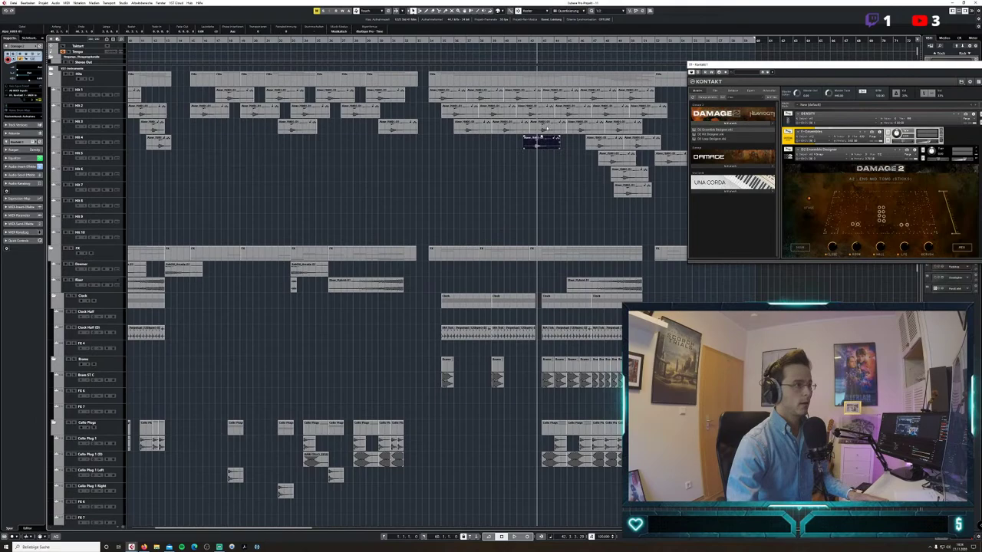
{"action": "left_click", "coordinate": [535, 45]}
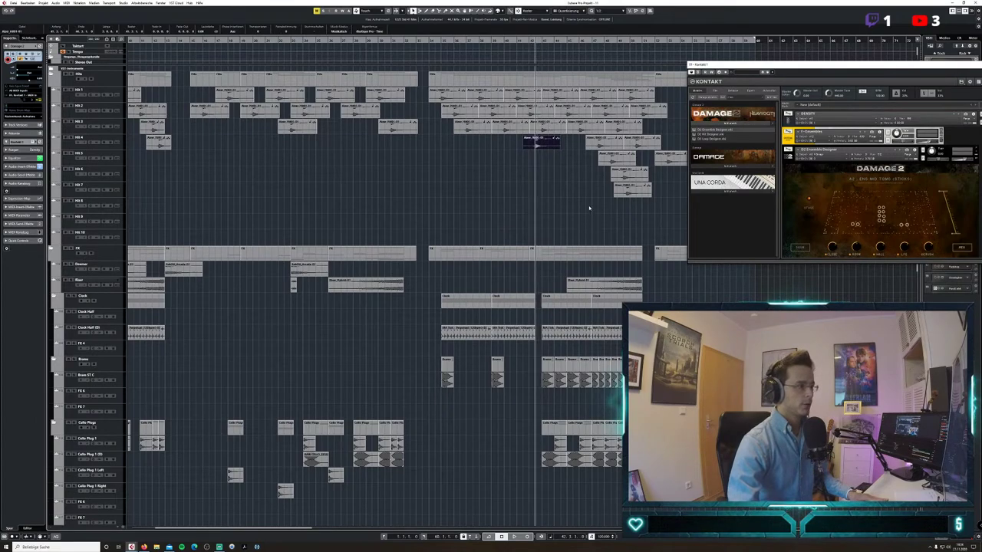
{"action": "left_click_drag", "start_coordinate": [292, 285], "coordinate": [538, 286]}
{"action": "scroll", "coordinate": [537, 285], "scroll_direction": "down", "scroll_amount": 5}
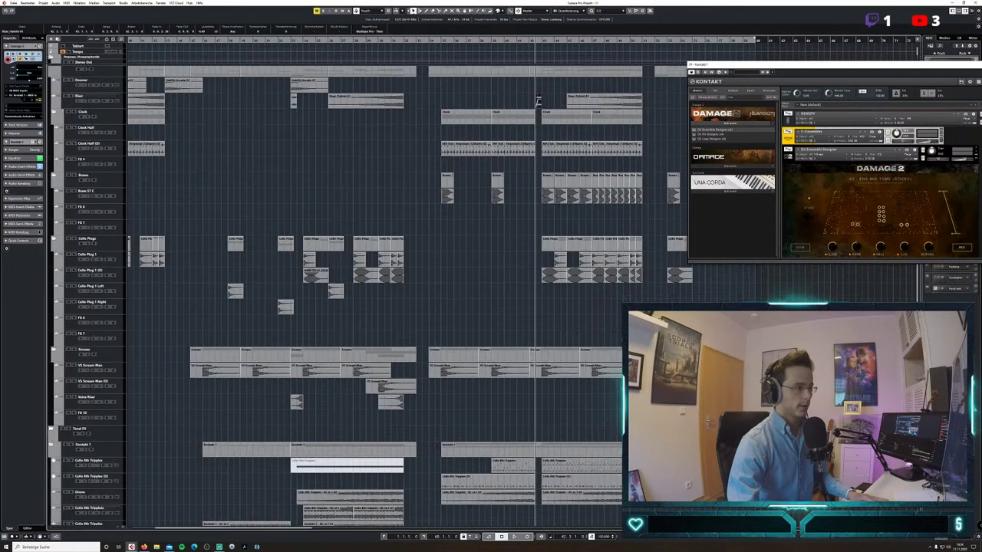
{"action": "scroll", "coordinate": [538, 100], "scroll_direction": "down", "scroll_amount": 3}
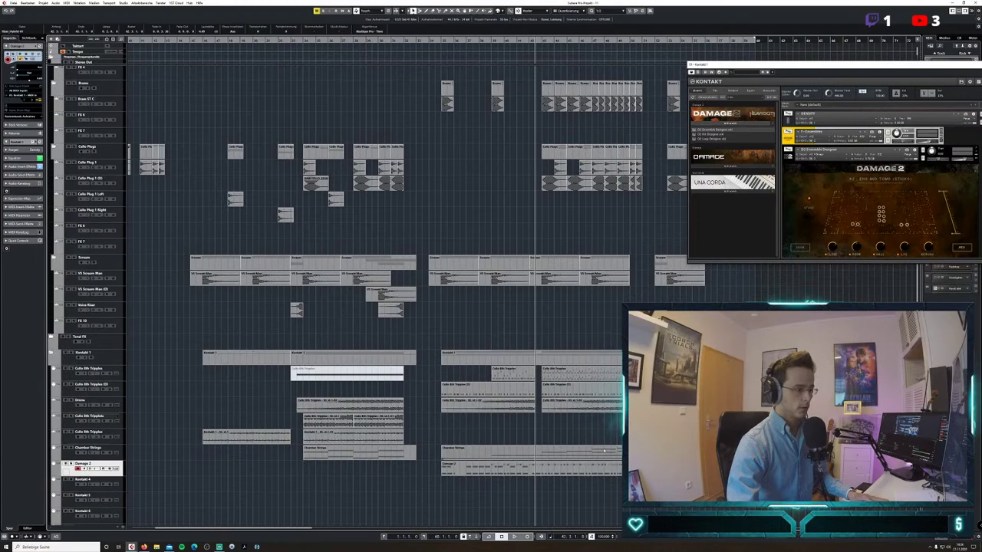
Split the Chamber Strings notes at both edges of the break before bar 43 and remove the segments between the cuts.
{"action": "double_click", "coordinate": [604, 451]}
{"action": "scroll", "coordinate": [343, 395], "scroll_direction": "down", "scroll_amount": 3}
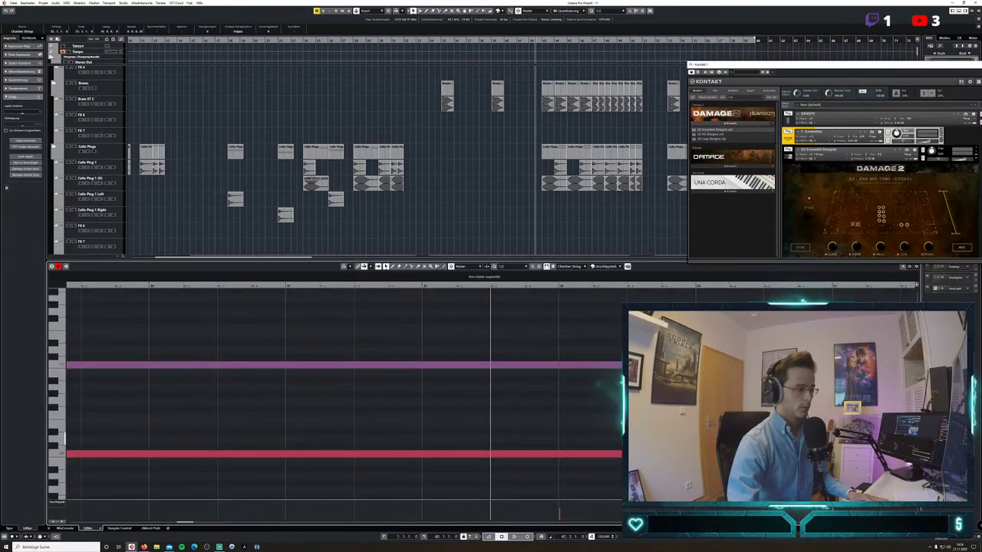
{"action": "left_click", "coordinate": [412, 267]}
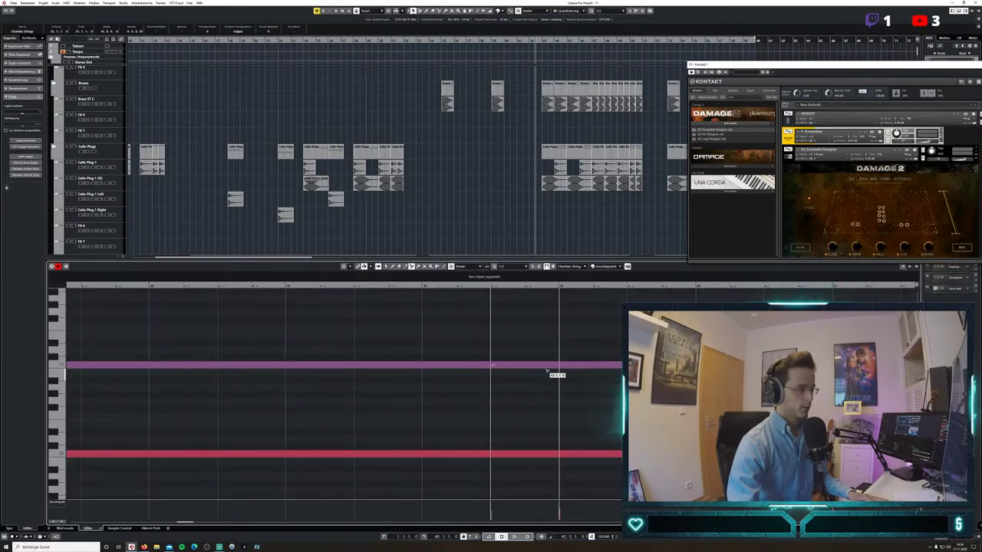
{"action": "left_click", "coordinate": [497, 454]}
{"action": "left_click", "coordinate": [561, 454]}
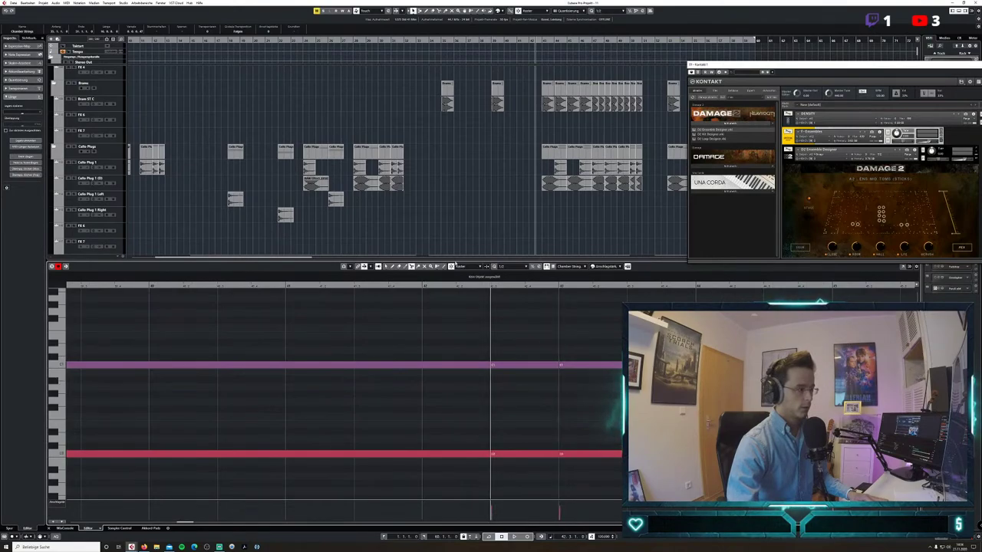
{"action": "left_click", "coordinate": [537, 454]}
{"action": "scroll", "coordinate": [613, 406], "scroll_direction": "down", "scroll_amount": 2}
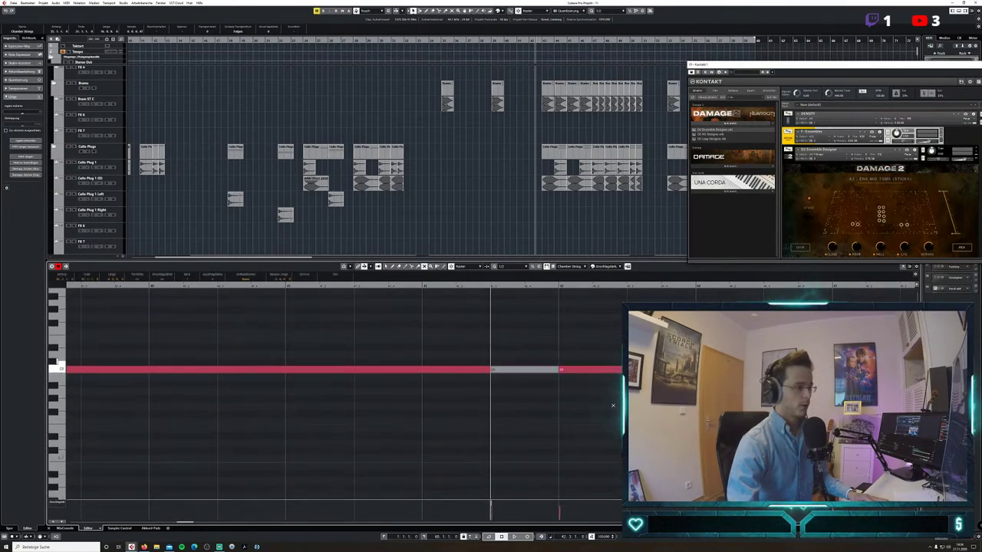
{"action": "left_click", "coordinate": [27, 528]}
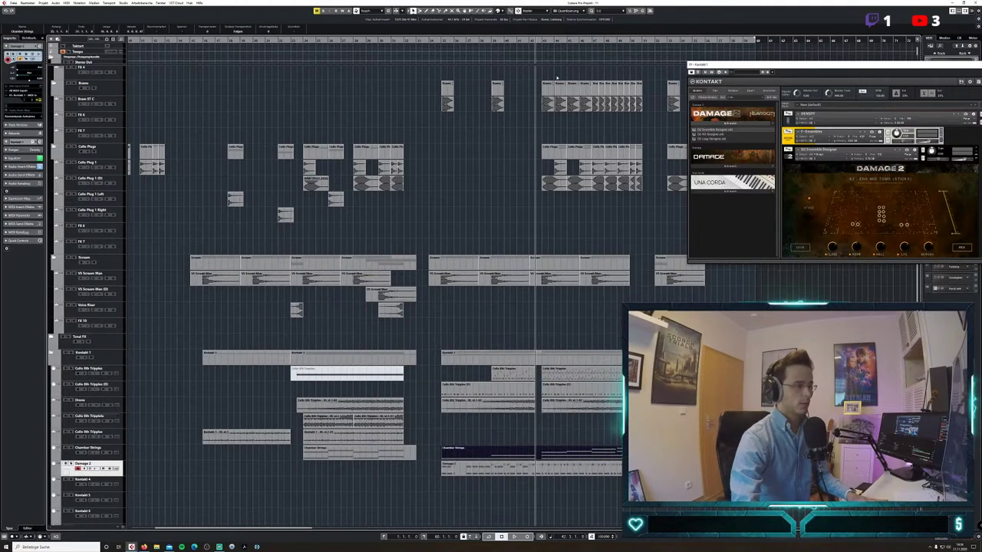
Play across the break through the ending and add a long fade-in to the Drone track's clip starting at bar 43.
{"action": "left_click", "coordinate": [517, 40]}
{"action": "key", "text": "space"}
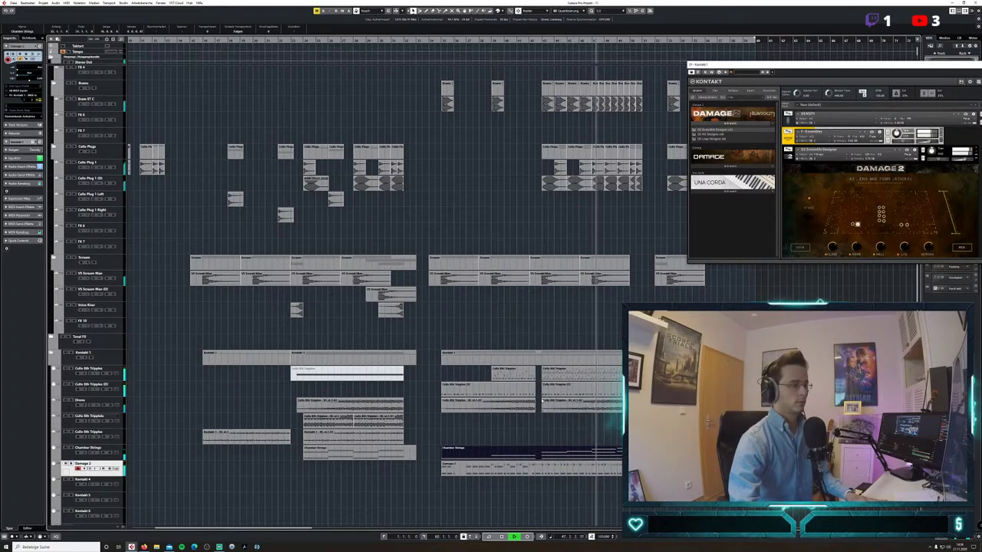
{"action": "left_click", "coordinate": [543, 400]}
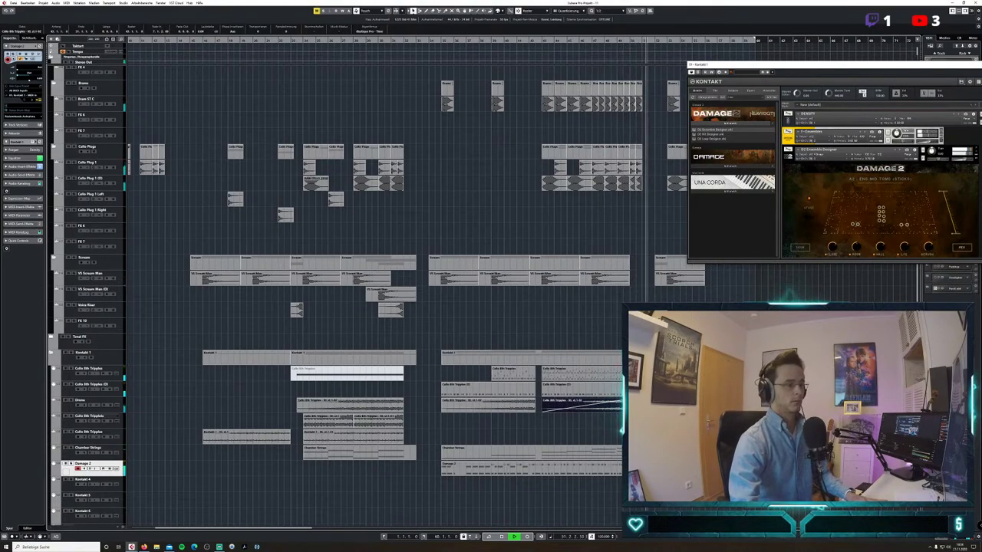
{"action": "key", "text": "space"}
{"action": "left_click", "coordinate": [641, 43]}
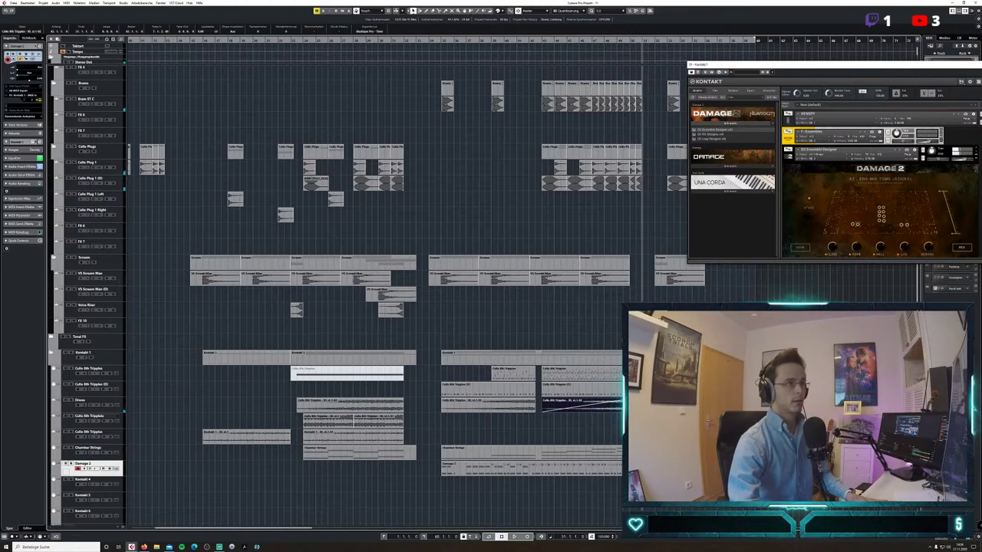
Examine the Damage 2 note velocities leading up to bar 51 in an enlarged velocity lane and listen to the ending.
{"action": "double_click", "coordinate": [537, 467]}
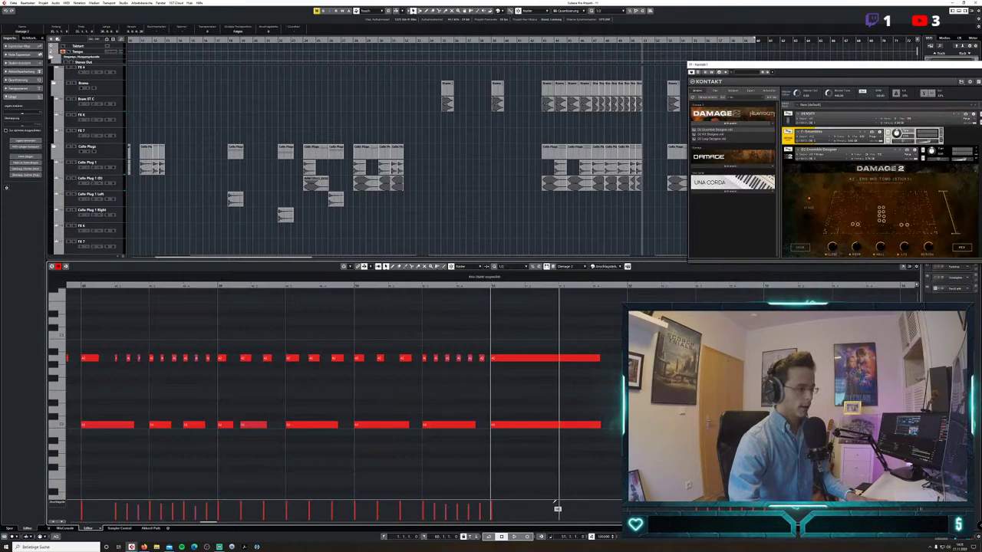
{"action": "left_click_drag", "start_coordinate": [554, 500], "coordinate": [473, 418]}
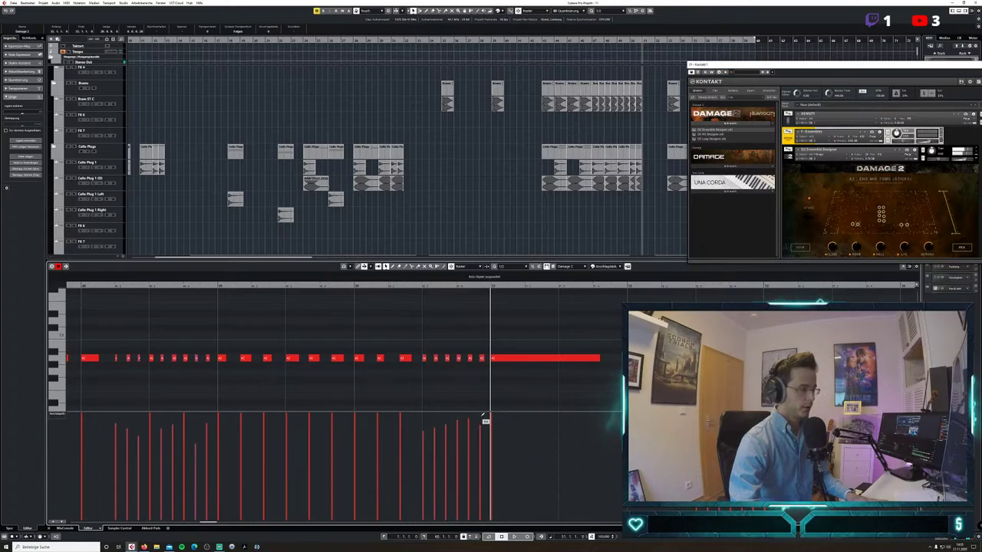
{"action": "left_click", "coordinate": [49, 529]}
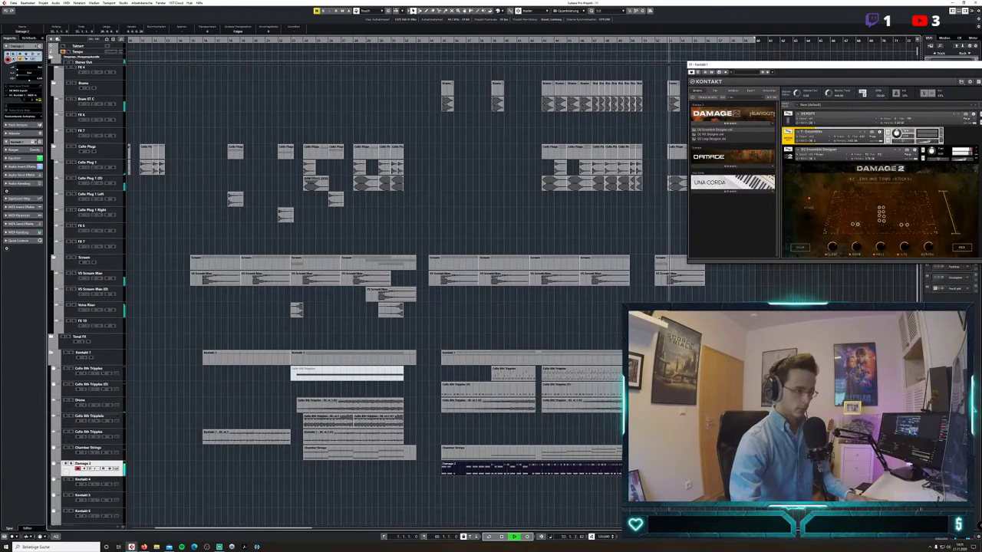
Delete the muted Cello 8th Tripples MIDI part from the first section.
{"action": "left_click", "coordinate": [371, 377]}
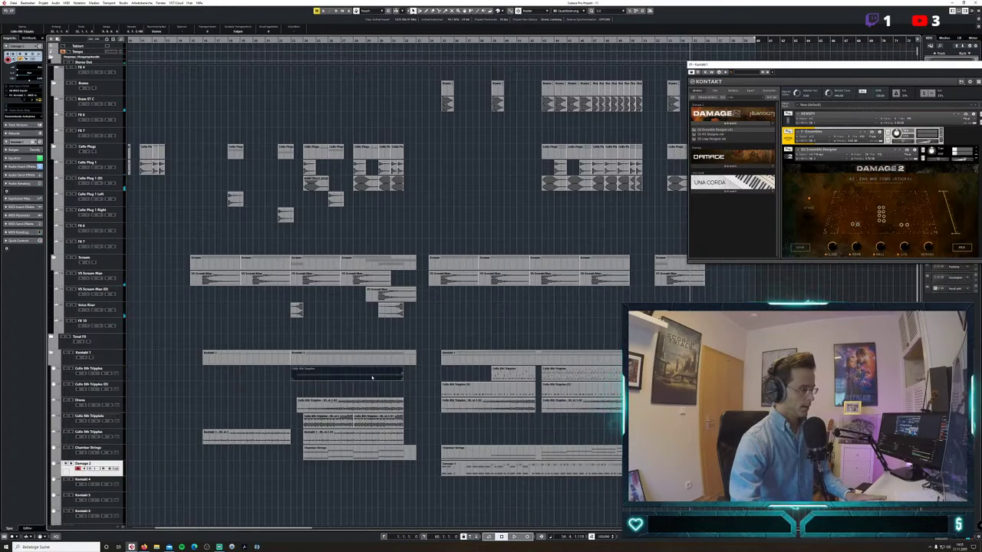
{"action": "key", "text": "Delete"}
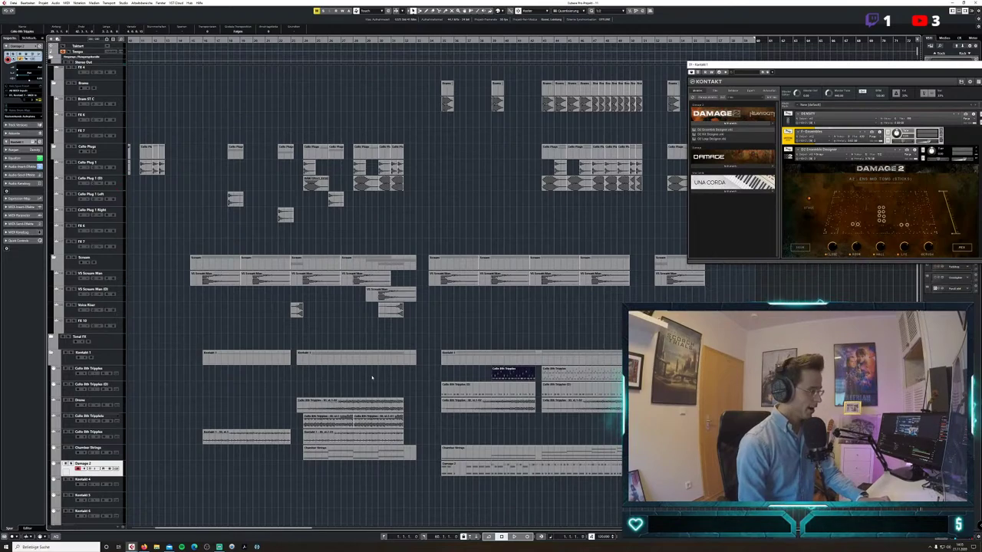
Copy the two-bar voice riser into the intro ending at bar 5, give it a fade-in and return to the project start.
{"action": "left_click_drag", "start_coordinate": [311, 529], "coordinate": [217, 521]}
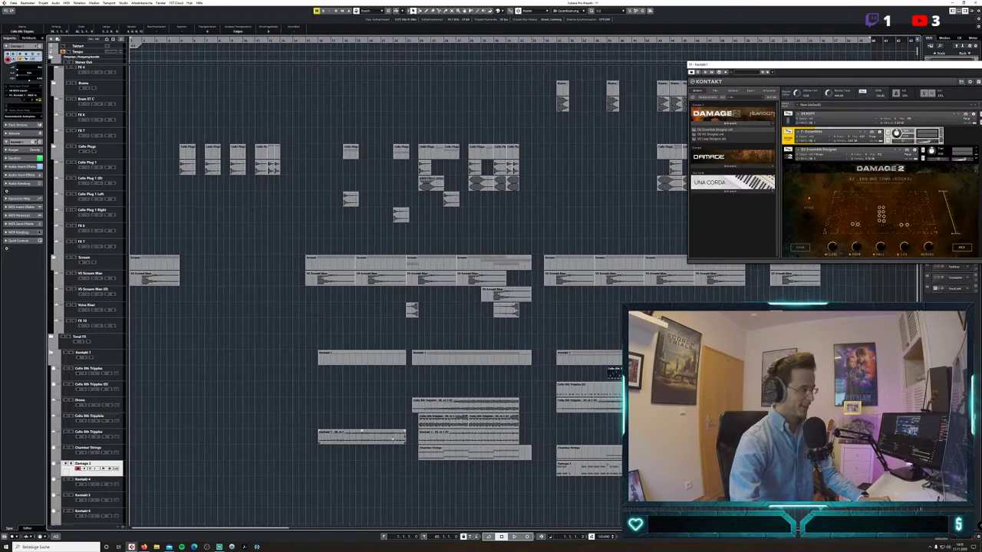
{"action": "key", "text": "g"}
{"action": "key", "text": "g"}
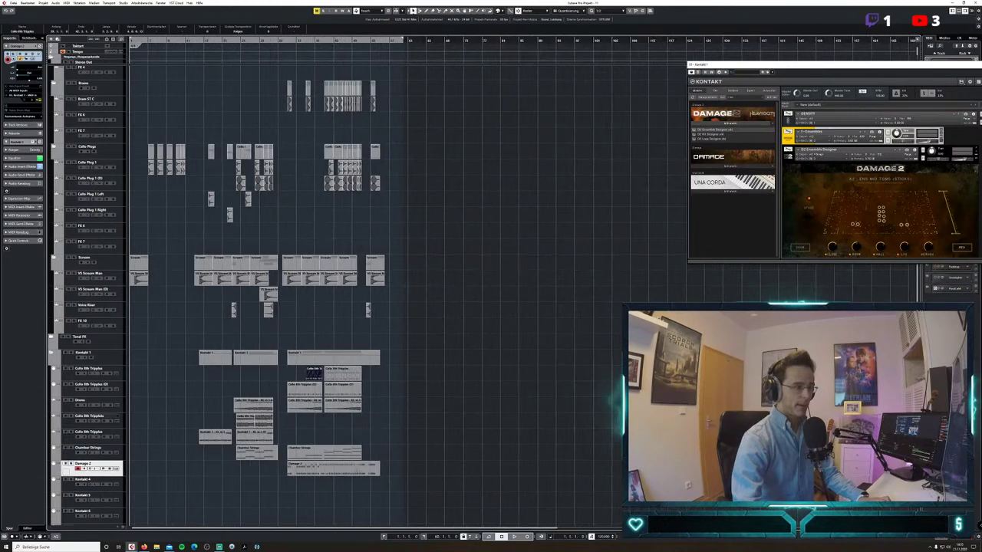
{"action": "key", "text": "h"}
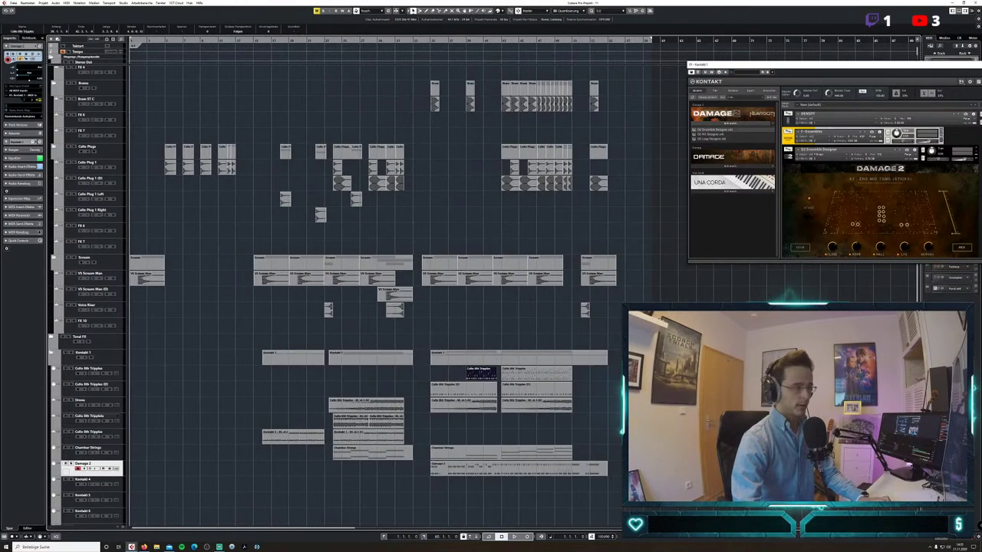
{"action": "key", "text": "space"}
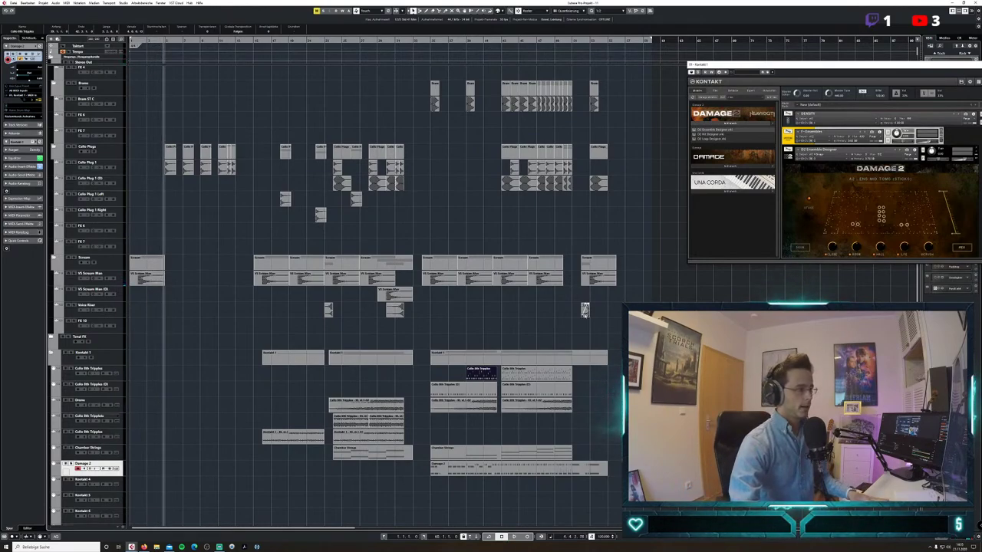
{"action": "left_click_drag", "start_coordinate": [363, 316], "coordinate": [150, 313]}
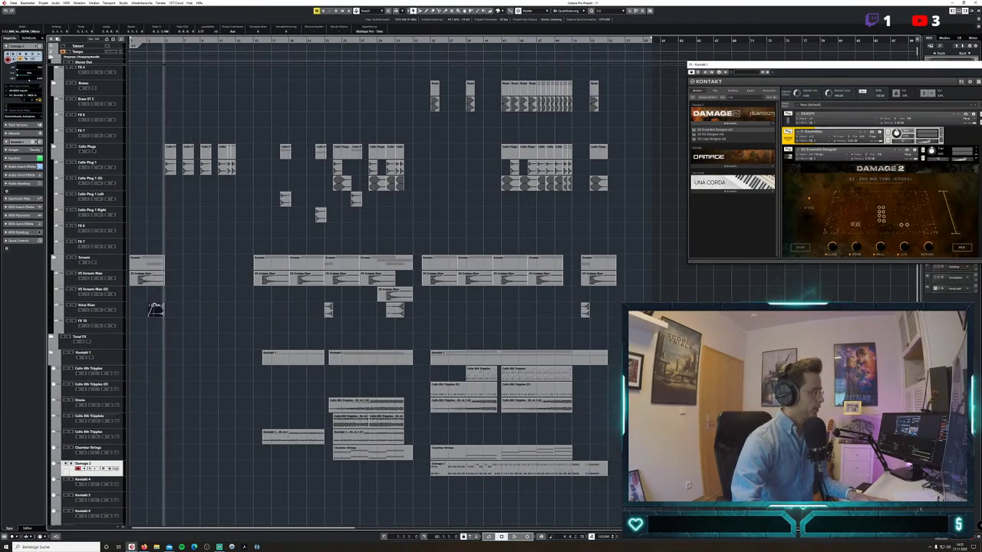
{"action": "key", "text": "Home"}
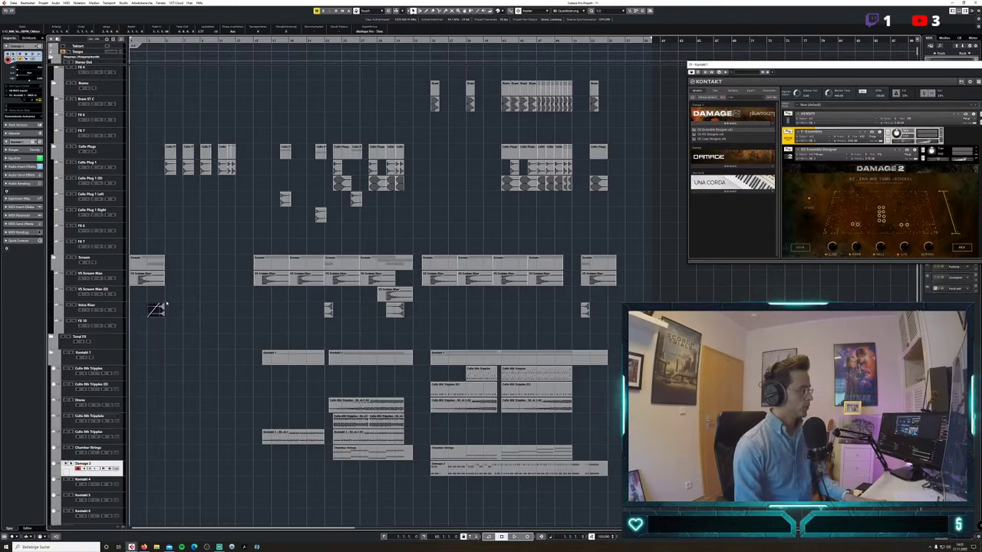
Play the arrangement from the project start and close the Kontakt instrument window.
{"action": "key", "text": "space"}
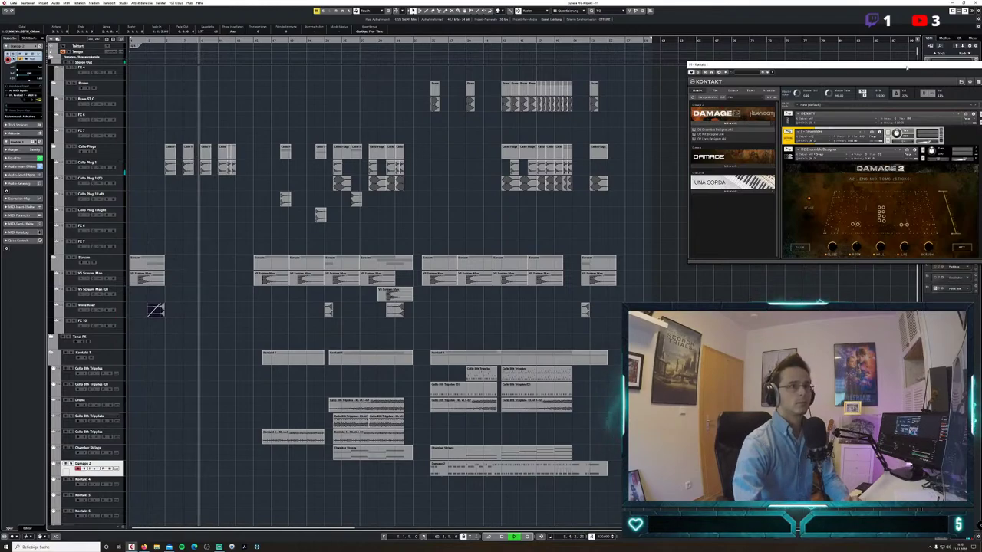
{"action": "left_click_drag", "start_coordinate": [876, 68], "coordinate": [776, 41]}
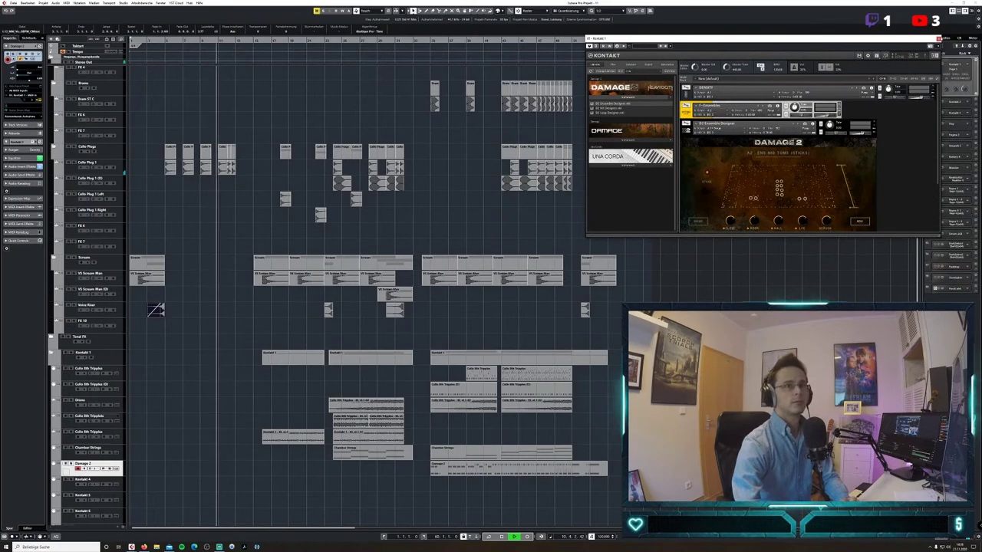
{"action": "left_click", "coordinate": [937, 38]}
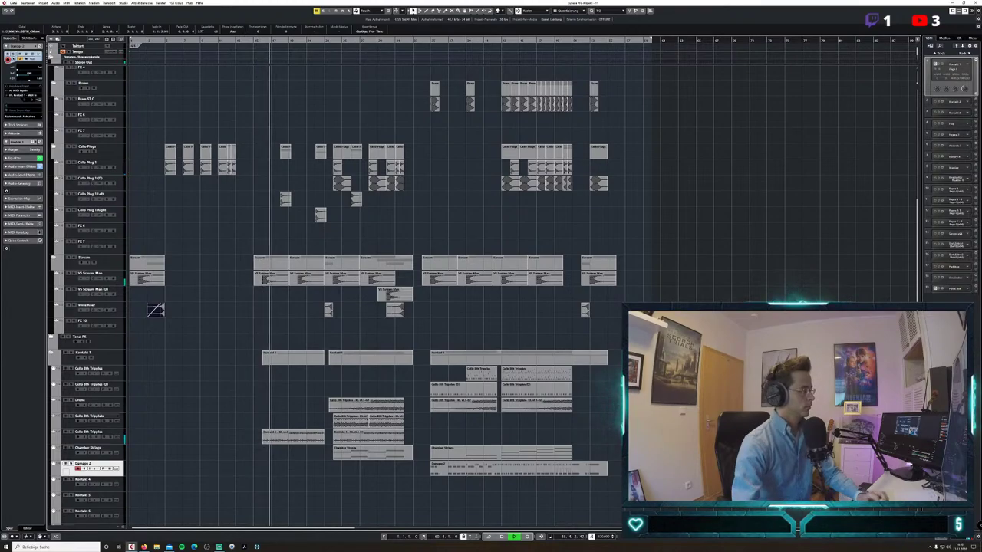
Listen on through the middle section while checking the Cello 8th Tripples and Cello 8th Tripplets tracks in turn.
{"action": "left_click", "coordinate": [103, 434]}
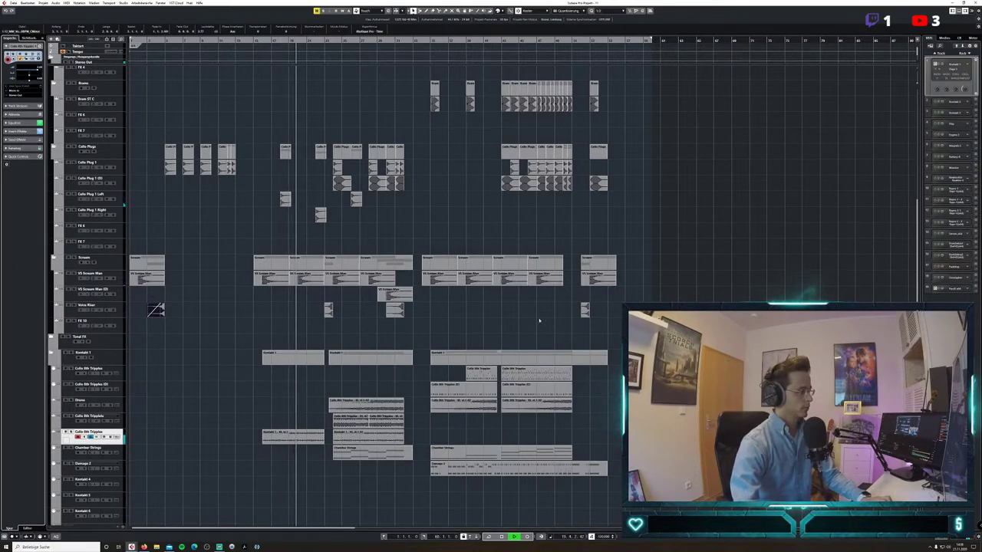
{"action": "left_click", "coordinate": [118, 422]}
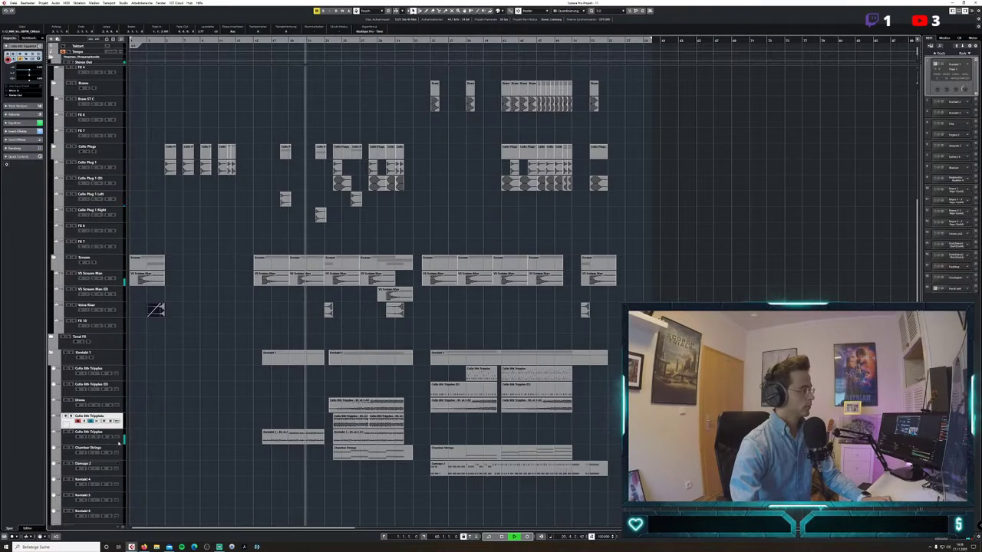
{"action": "left_click", "coordinate": [120, 437]}
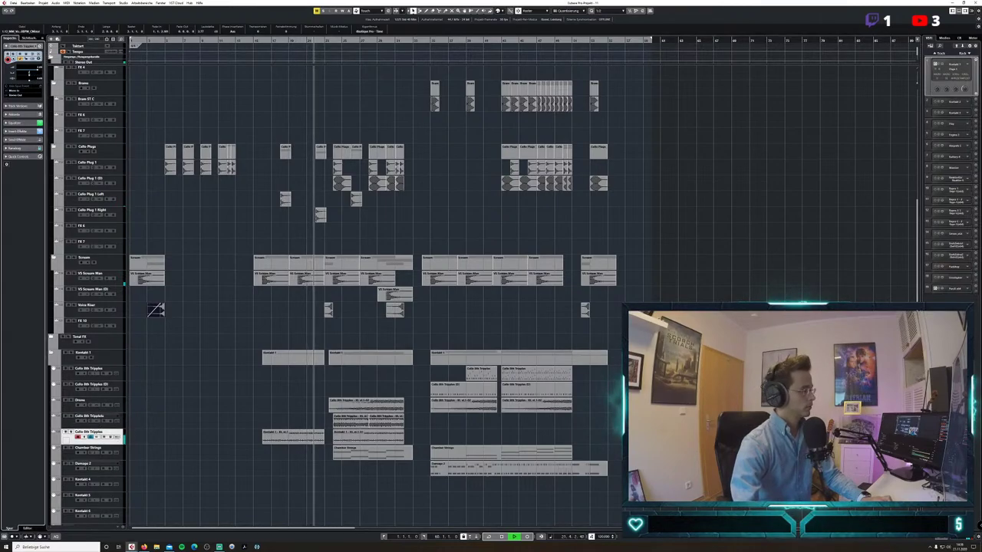
{"action": "left_click", "coordinate": [115, 424]}
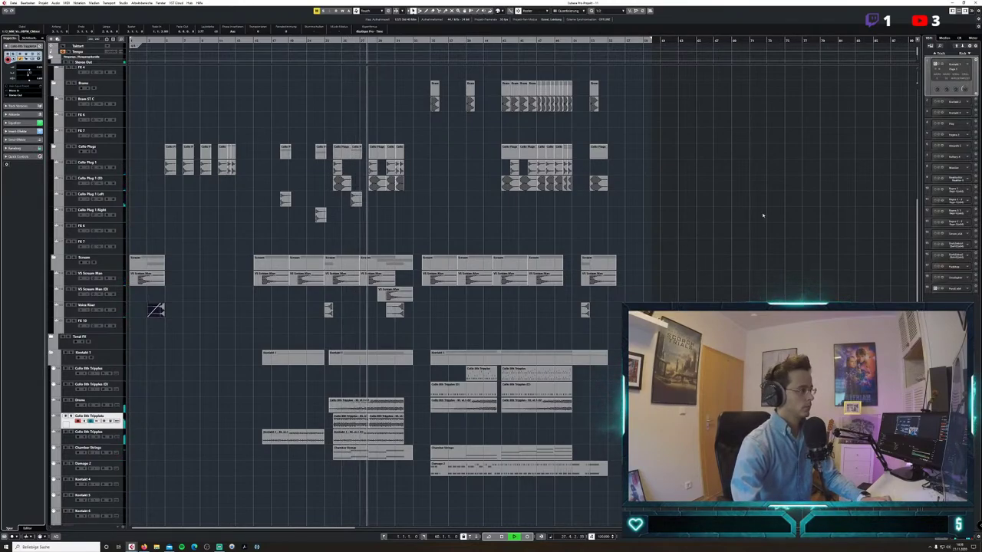
{"action": "scroll", "coordinate": [733, 230], "scroll_direction": "down", "scroll_amount": 3}
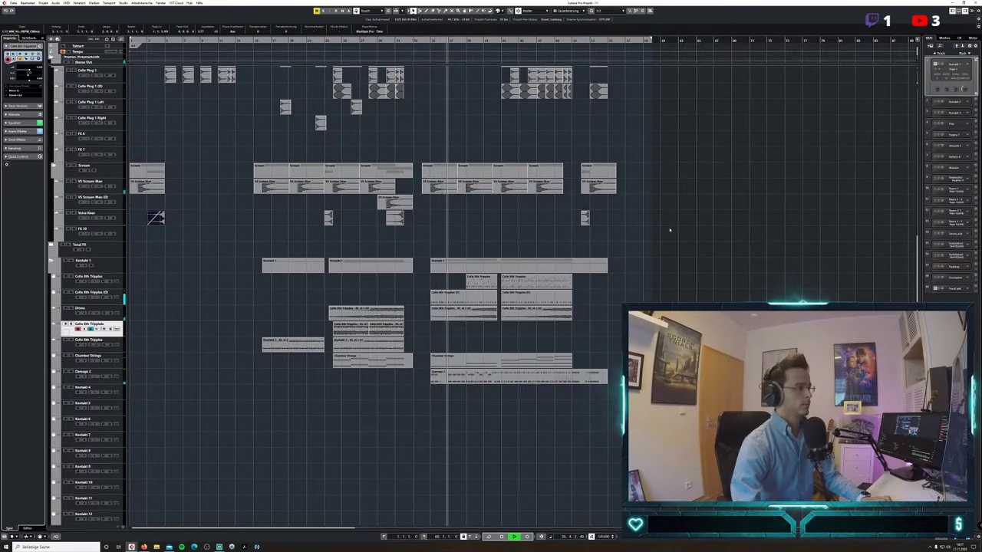
Delete the Clock Half (D) clip between bars 35 and 39 and replay from bar 34.
{"action": "scroll", "coordinate": [613, 235], "scroll_direction": "up", "scroll_amount": 4}
{"action": "left_click", "coordinate": [453, 154]}
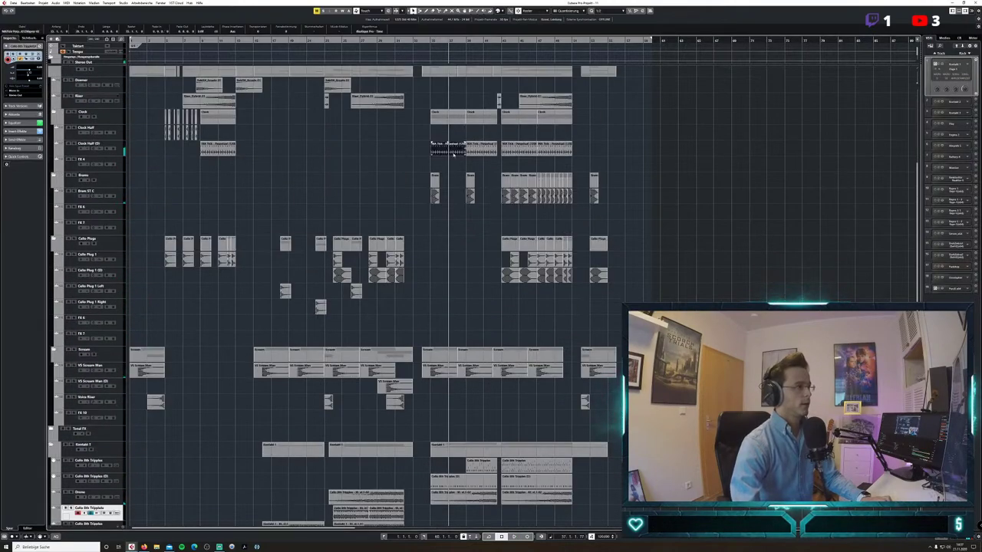
{"action": "key", "text": "Delete"}
{"action": "left_click", "coordinate": [424, 39]}
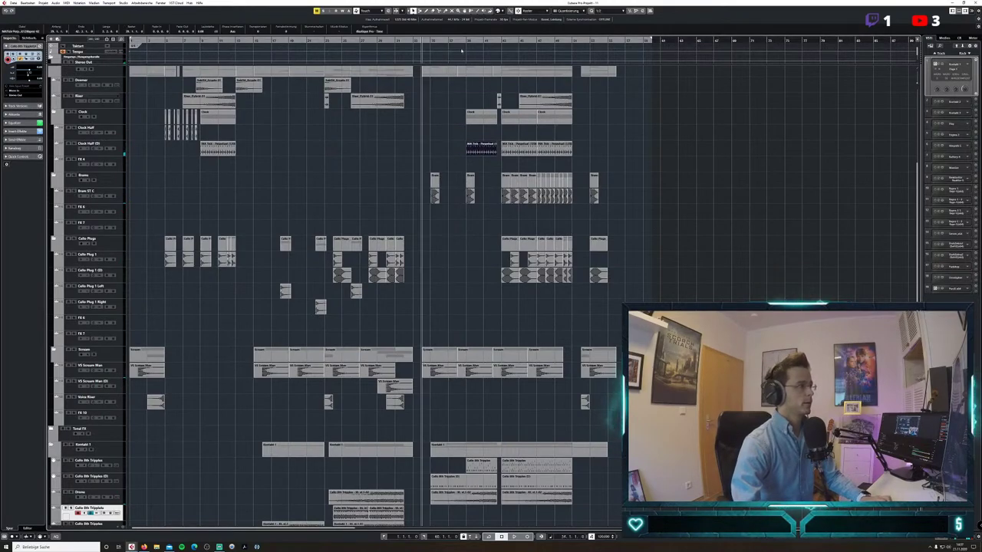
{"action": "key", "text": "space"}
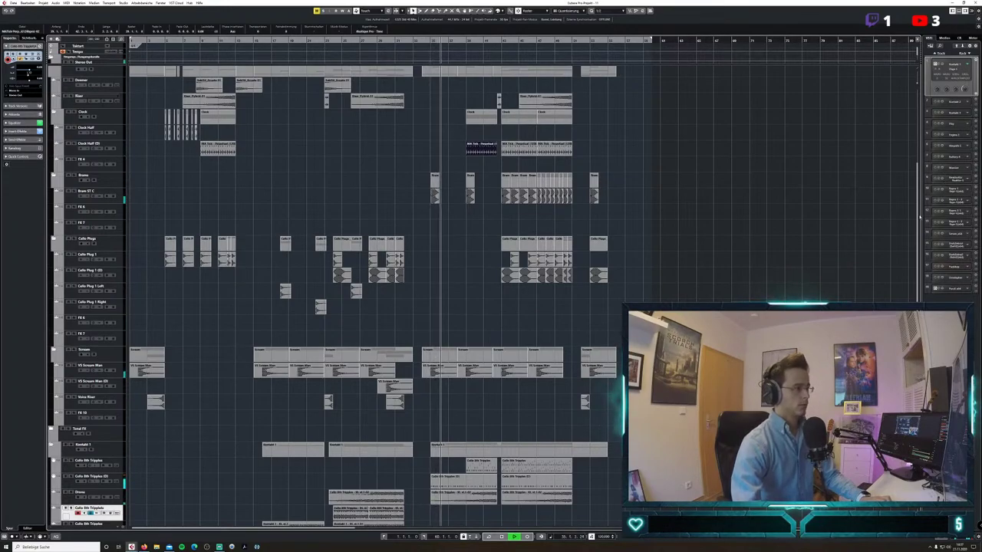
{"action": "left_click_drag", "start_coordinate": [916, 217], "coordinate": [915, 220]}
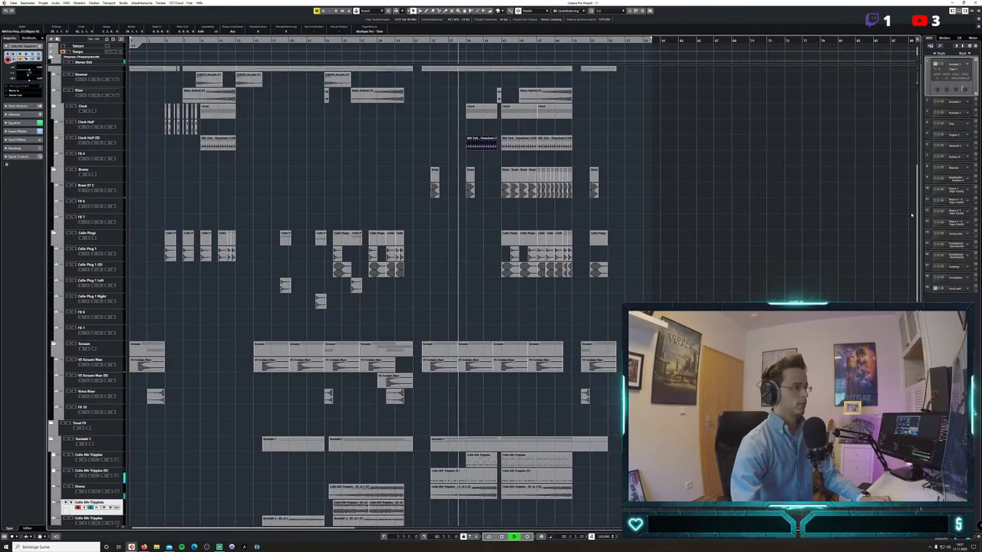
Delete the Cello 8th Tripples MIDI part that runs from bar 39 to the break before bar 43.
{"action": "scroll", "coordinate": [909, 217], "scroll_direction": "down", "scroll_amount": 5}
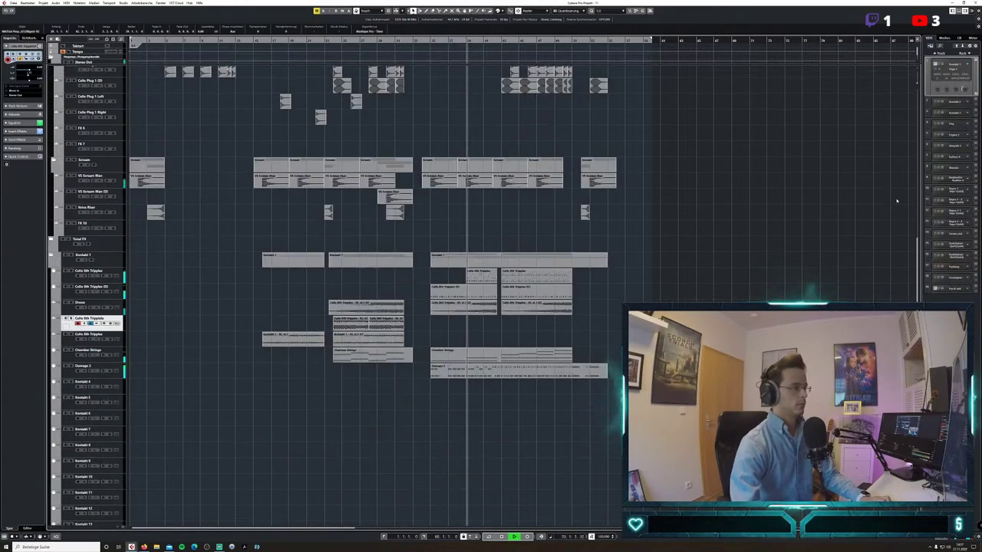
{"action": "left_click", "coordinate": [487, 278]}
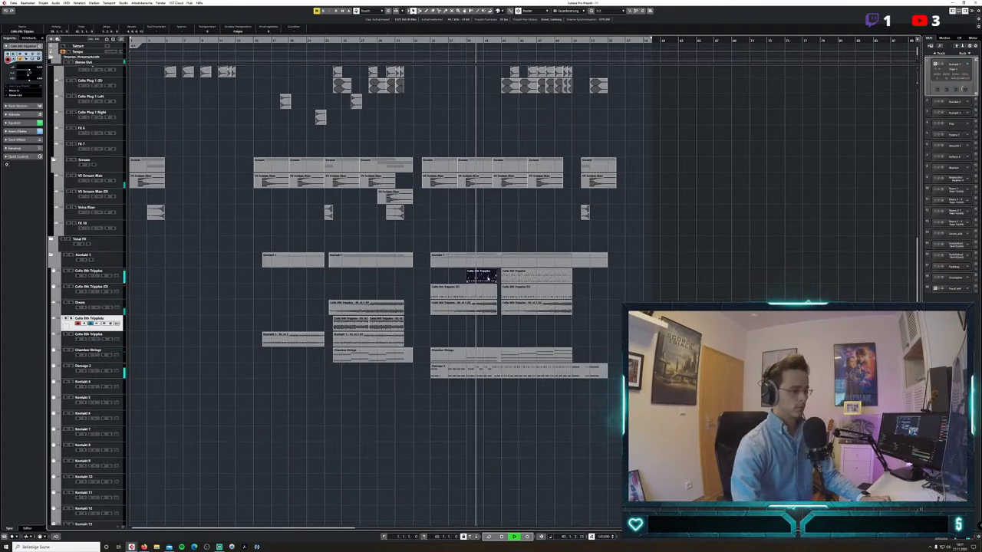
{"action": "key", "text": "Delete"}
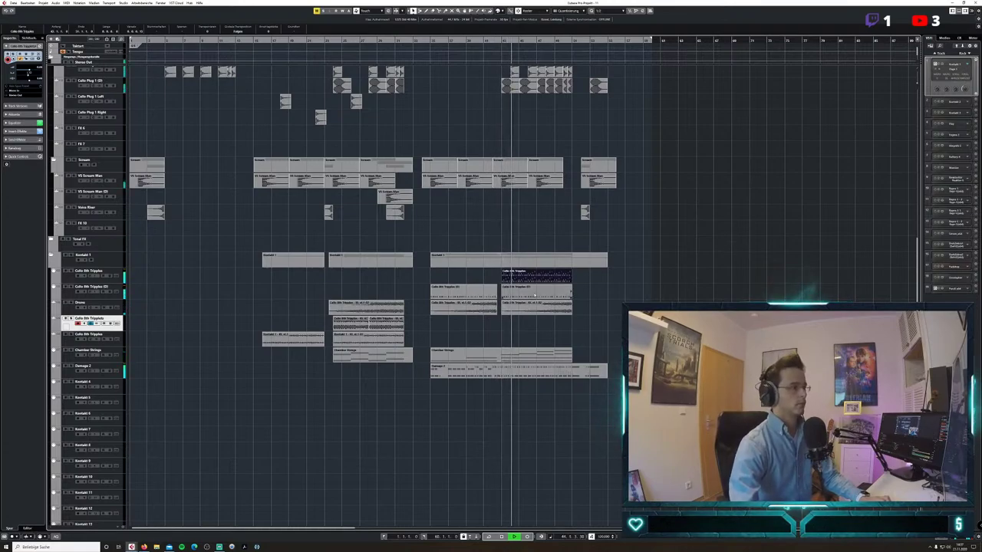
Mute the two Cello Plug 1 clips at bars 44 and 46 and listen on into the ending.
{"action": "scroll", "coordinate": [588, 140], "scroll_direction": "up", "scroll_amount": 3}
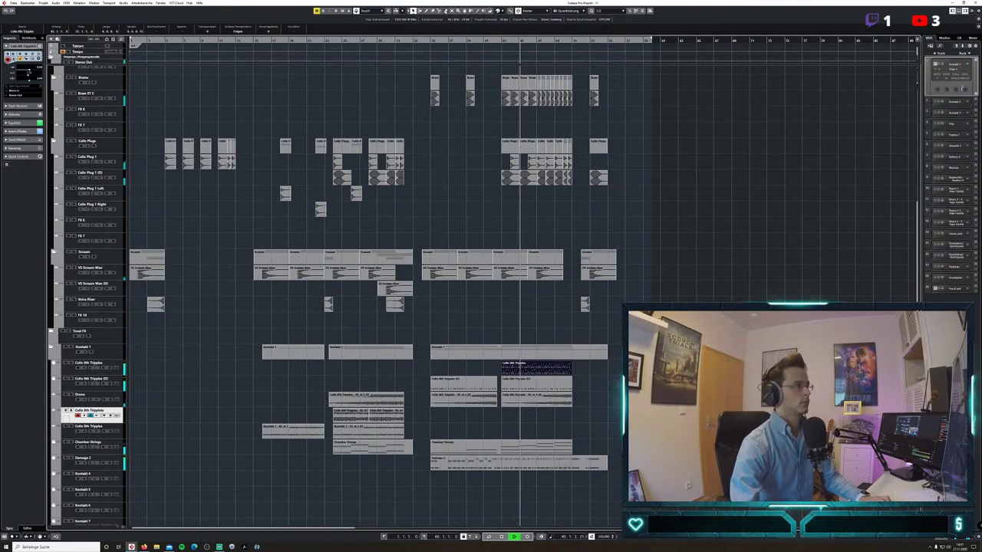
{"action": "left_click", "coordinate": [514, 162]}
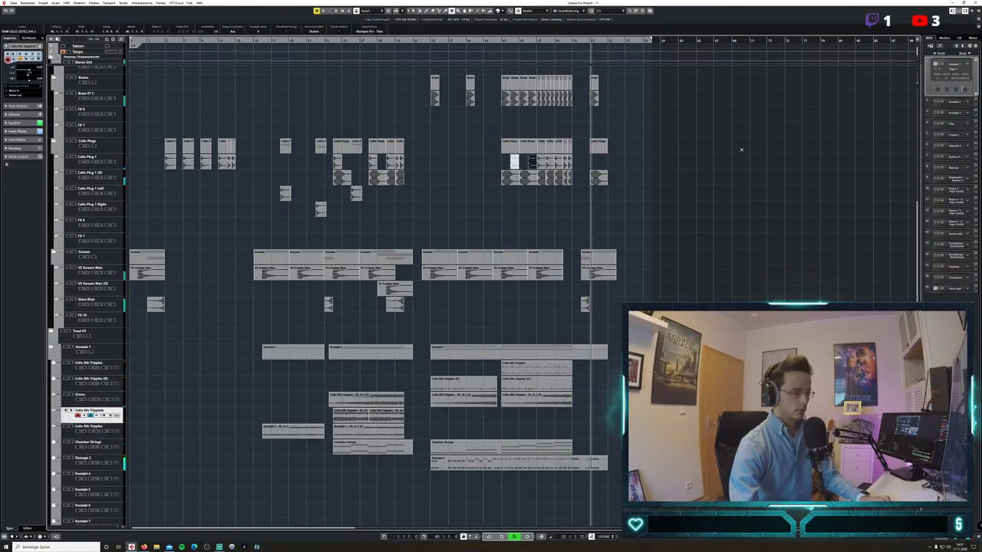
{"action": "left_click", "coordinate": [583, 45]}
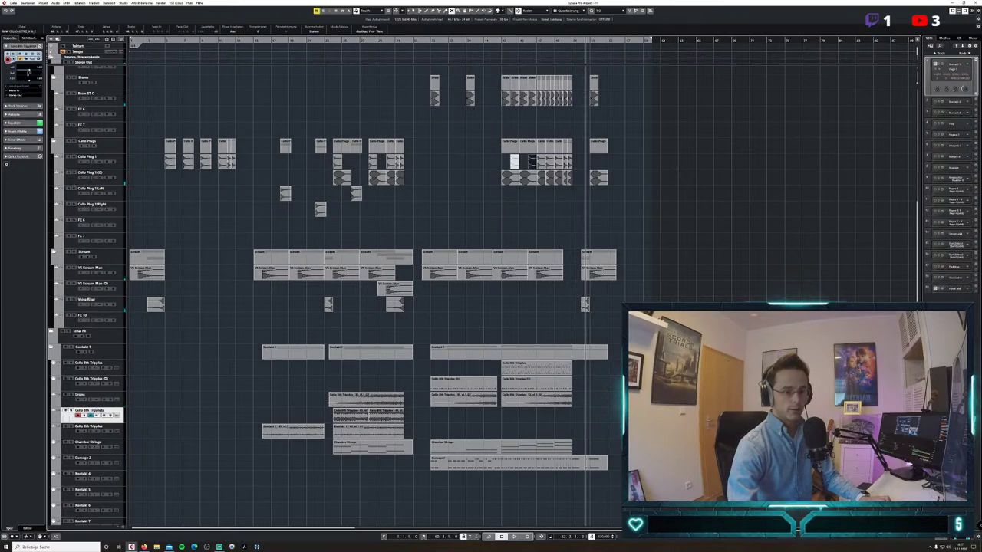
Copy the Hit 5 clip at bar 52 onto the Hit 6 track at the same bar and play the ending from bar 50.
{"action": "key", "text": "h"}
{"action": "key", "text": "h"}
{"action": "key", "text": "h"}
{"action": "key", "text": "h"}
{"action": "scroll", "coordinate": [521, 292], "scroll_direction": "up", "scroll_amount": 5}
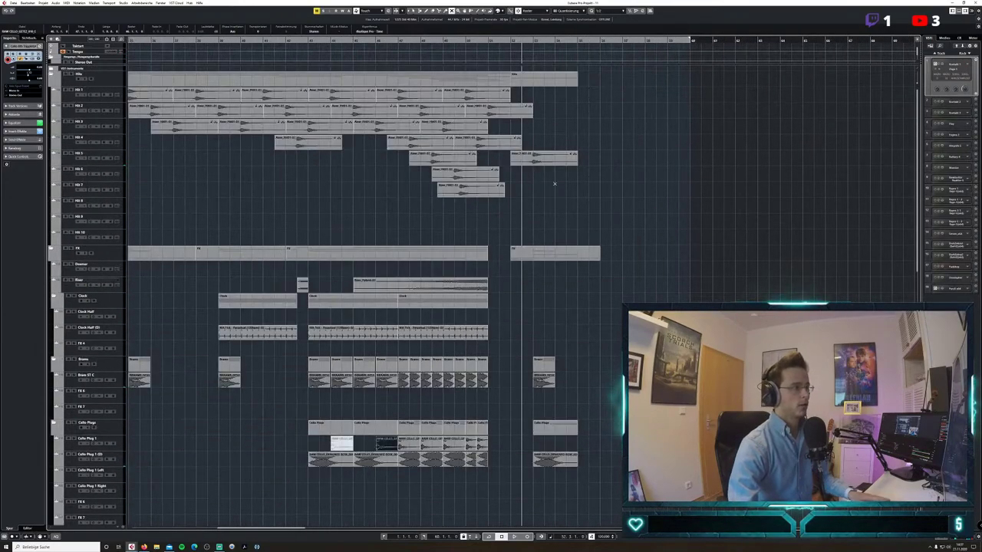
{"action": "left_click_drag", "start_coordinate": [557, 156], "coordinate": [511, 178]}
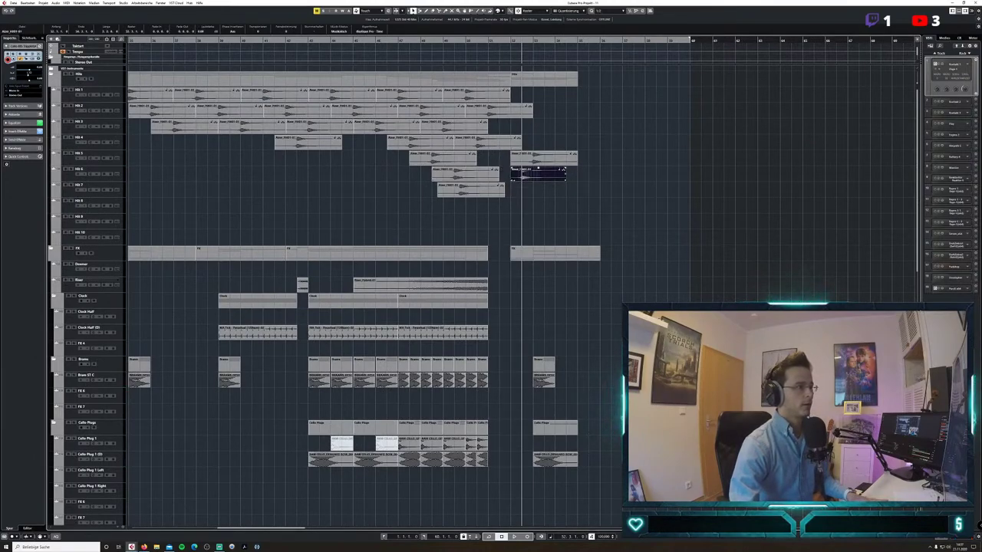
{"action": "left_click", "coordinate": [465, 42]}
{"action": "key", "text": "space"}
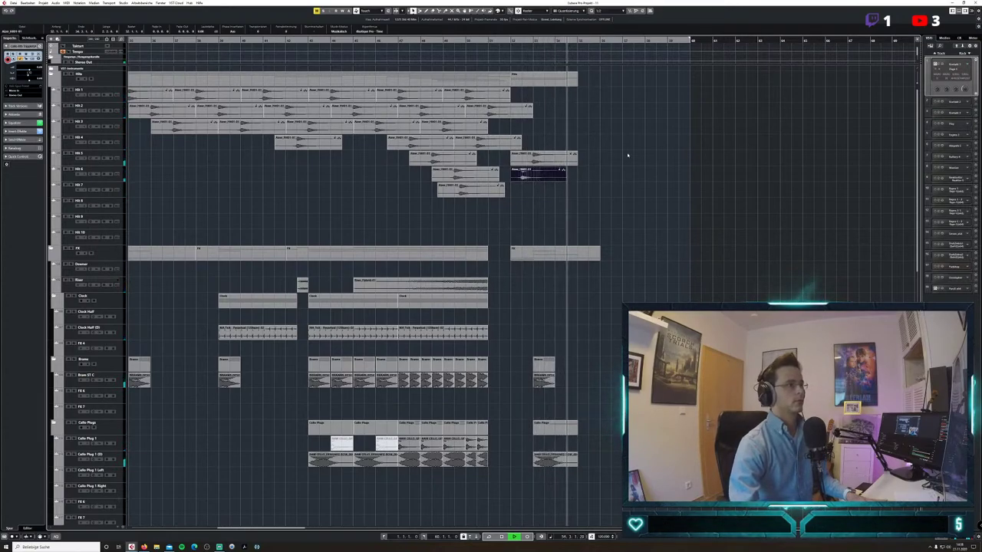
{"action": "key", "text": "space"}
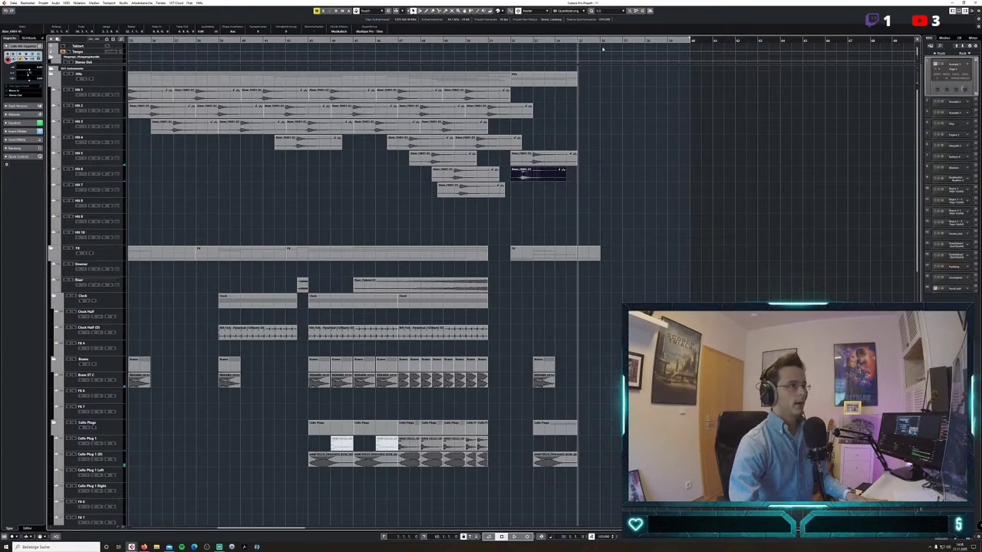
Listen to the ending from bar 52 and copy the Cello Plug 1 clip from bar 47 to bar 55.
{"action": "left_click", "coordinate": [574, 17]}
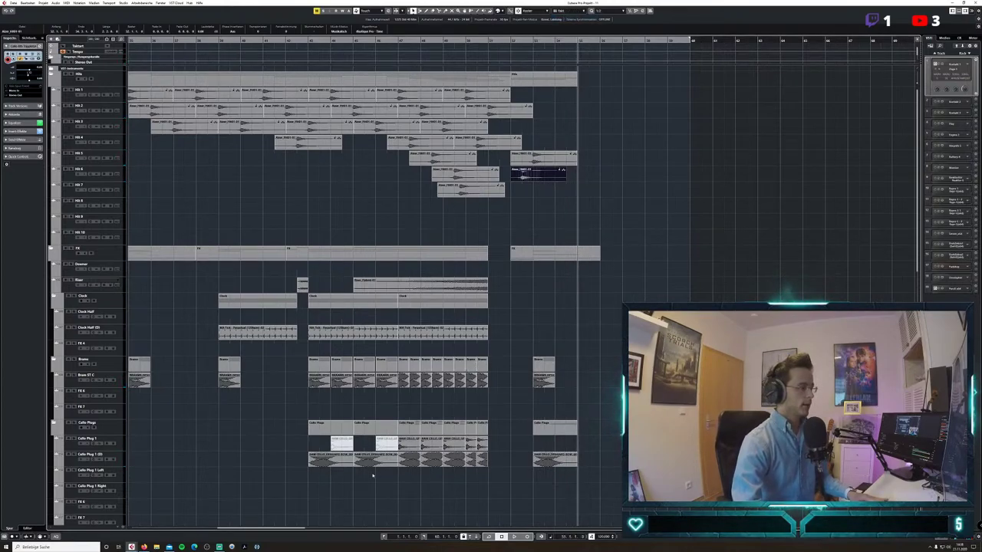
{"action": "left_click_drag", "start_coordinate": [258, 528], "coordinate": [248, 528]}
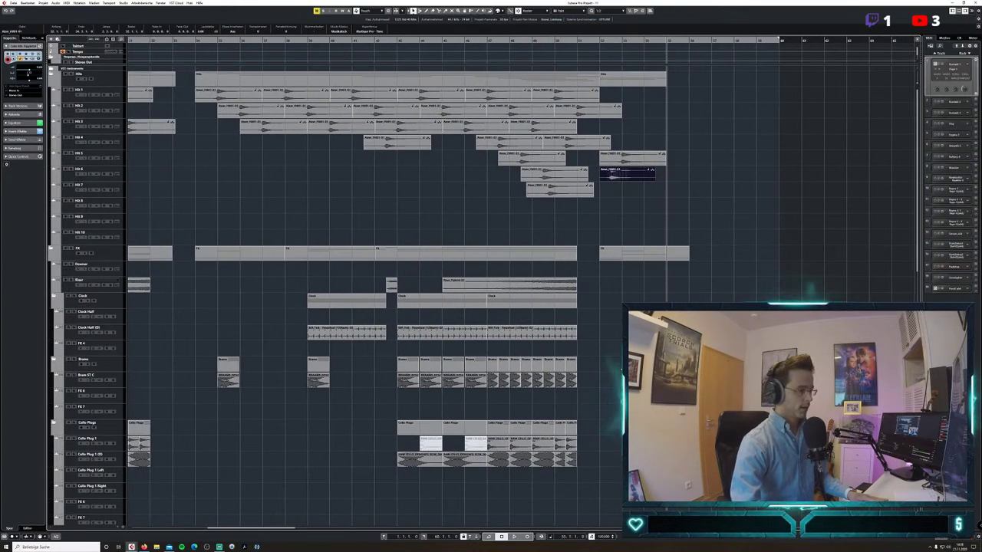
{"action": "left_click", "coordinate": [497, 443]}
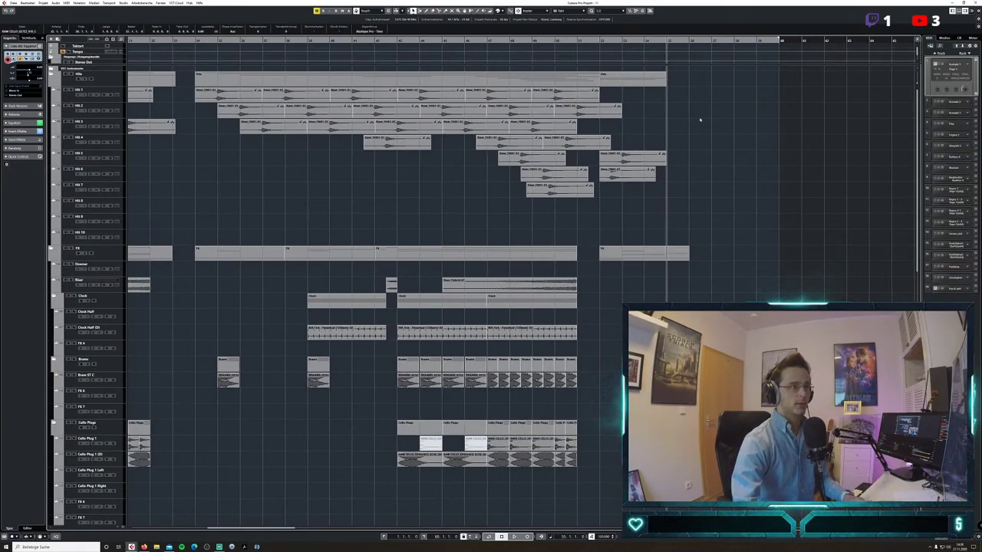
{"action": "left_click", "coordinate": [600, 41]}
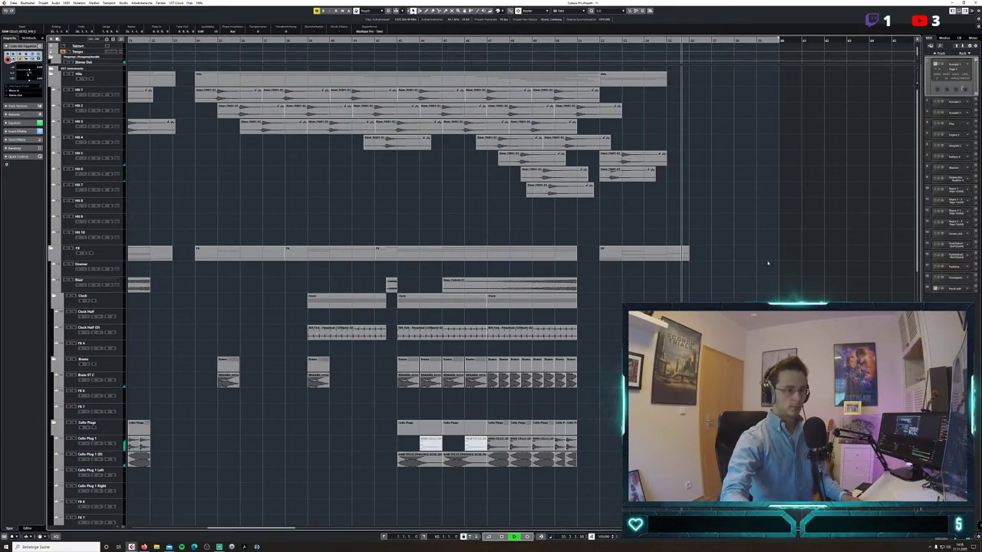
{"action": "key", "text": "space"}
{"action": "left_click", "coordinate": [667, 40]}
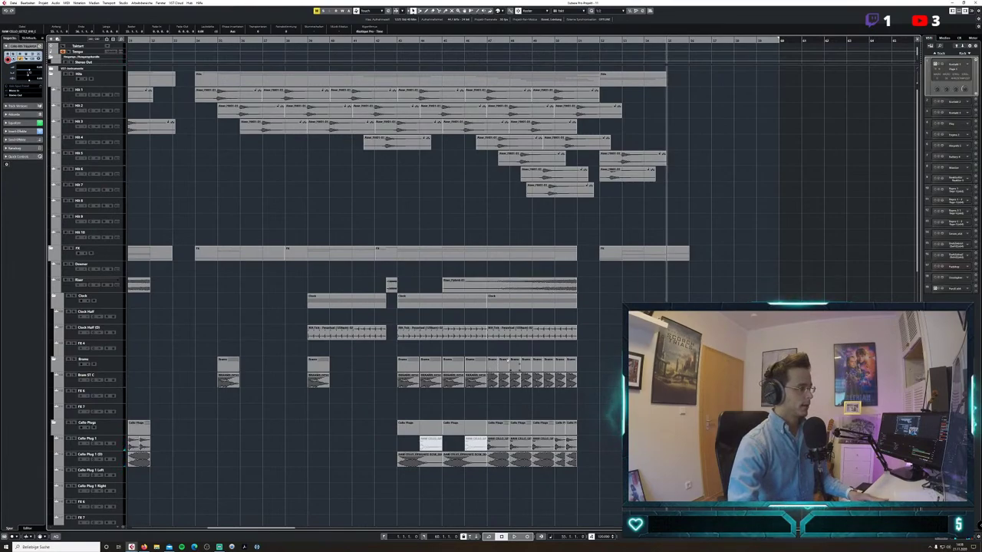
{"action": "left_click_drag", "start_coordinate": [284, 528], "coordinate": [238, 529]}
{"action": "key", "text": "g"}
{"action": "key", "text": "g"}
{"action": "key", "text": "g"}
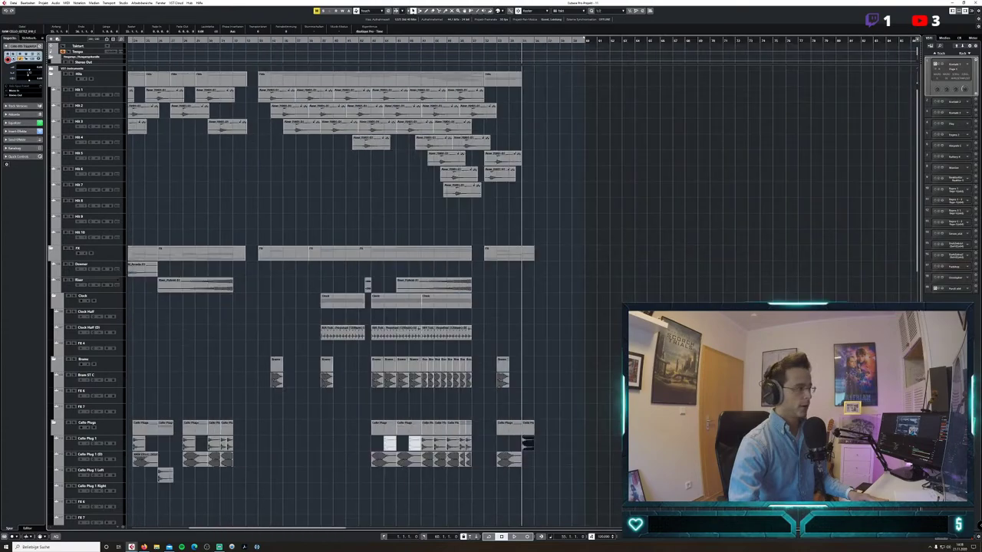
Copy a SubHit clip on the Downer track to the ending at bar 55.
{"action": "left_click_drag", "start_coordinate": [270, 273], "coordinate": [552, 270]}
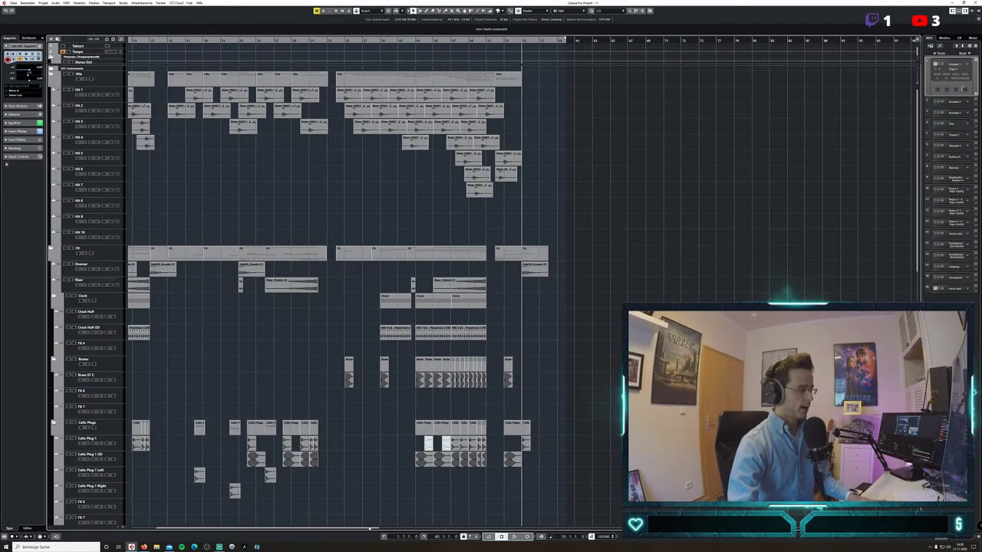
{"action": "left_click_drag", "start_coordinate": [370, 529], "coordinate": [342, 529]}
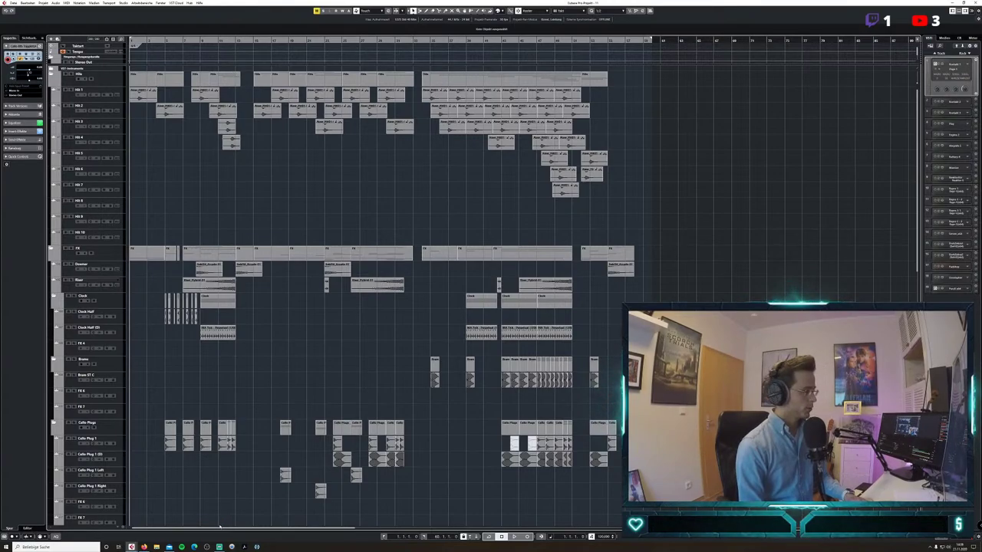
Play the opening bars again and delete the two muted Cello Plug 1 clips at bars 44 and 46.
{"action": "key", "text": "space"}
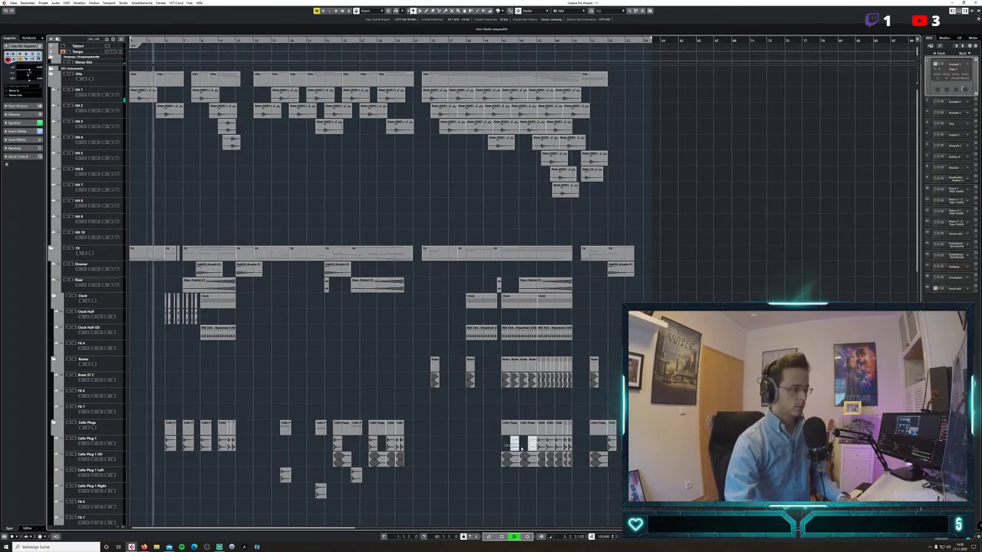
{"action": "left_click", "coordinate": [540, 443]}
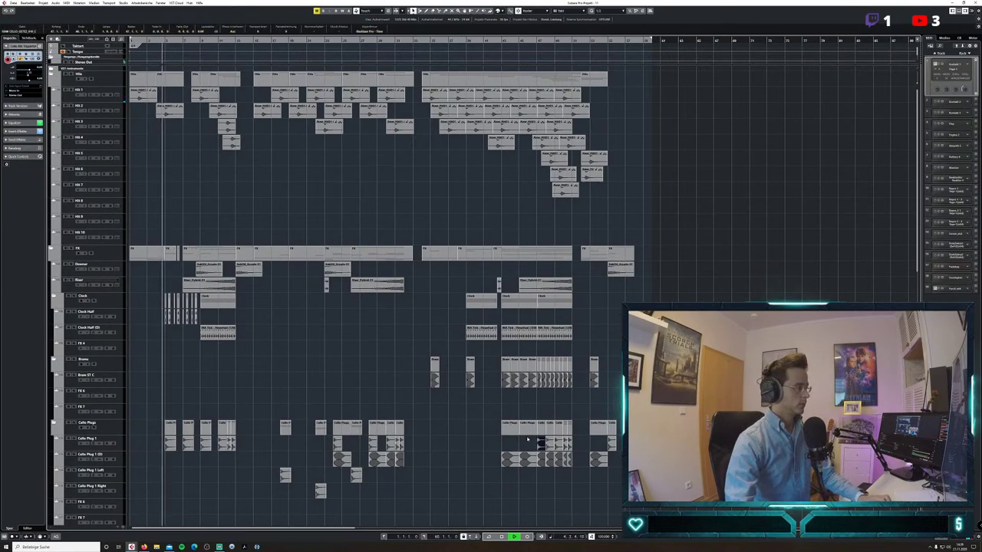
{"action": "key", "text": "space"}
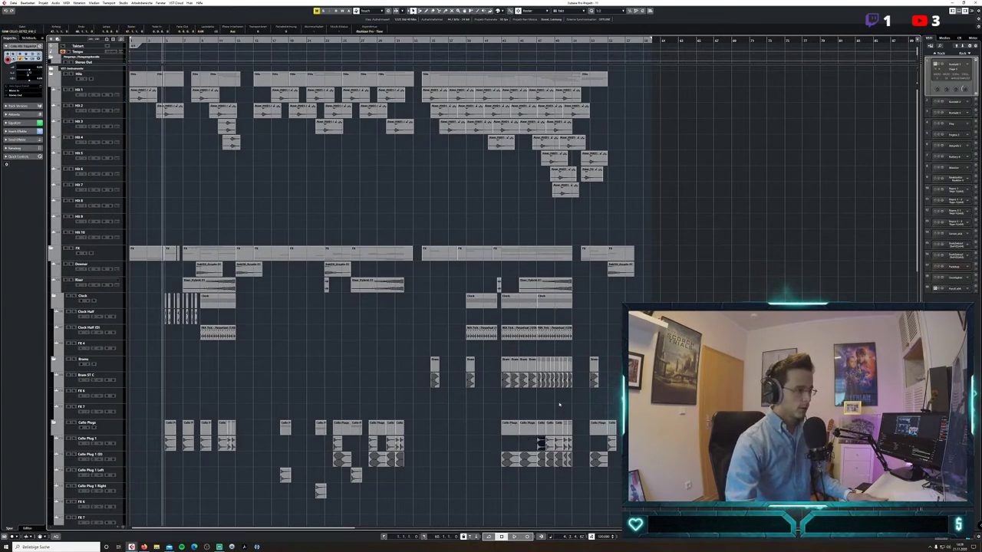
{"action": "scroll", "coordinate": [559, 404], "scroll_direction": "down", "scroll_amount": 3}
{"action": "scroll", "coordinate": [559, 404], "scroll_direction": "down", "scroll_amount": 3}
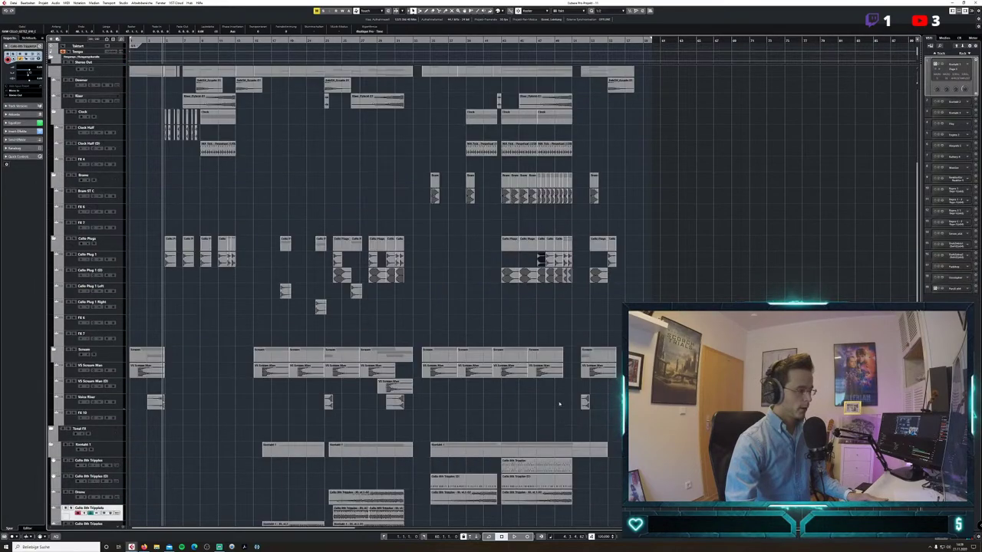
{"action": "scroll", "coordinate": [475, 482], "scroll_direction": "down", "scroll_amount": 3}
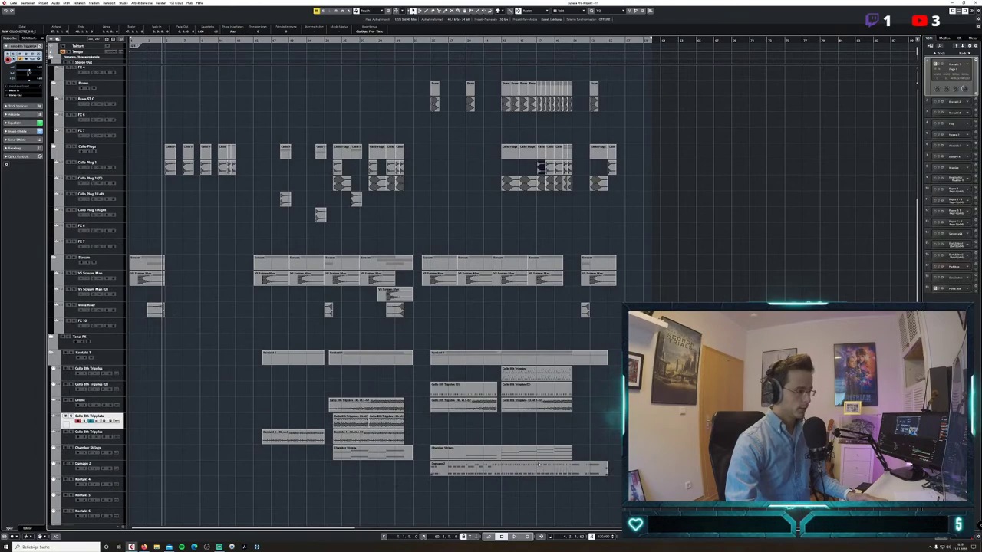
Copy the Drone clip to the project start as a four-bar clip with a fade-in and listen to the opening.
{"action": "scroll", "coordinate": [539, 464], "scroll_direction": "down", "scroll_amount": 3}
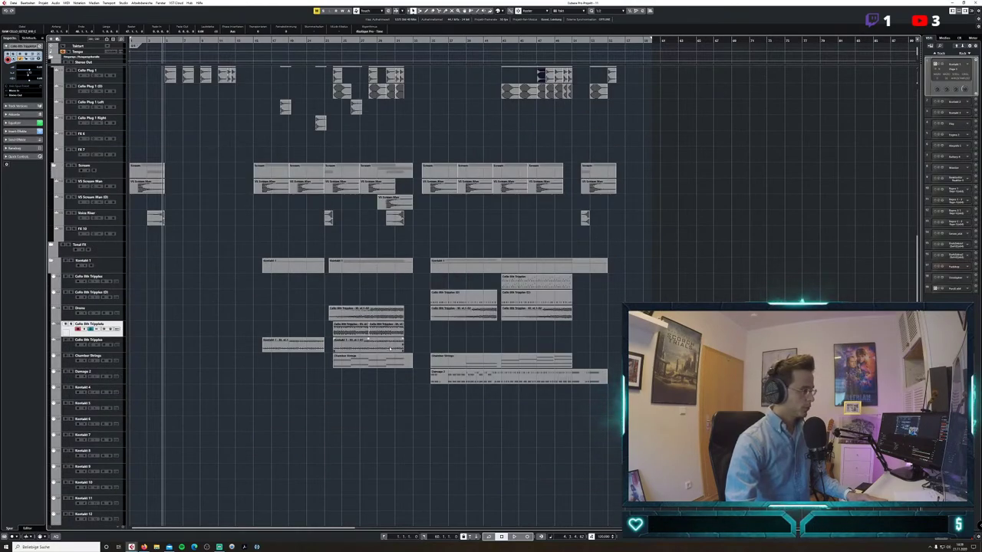
{"action": "left_click_drag", "start_coordinate": [398, 315], "coordinate": [164, 316]}
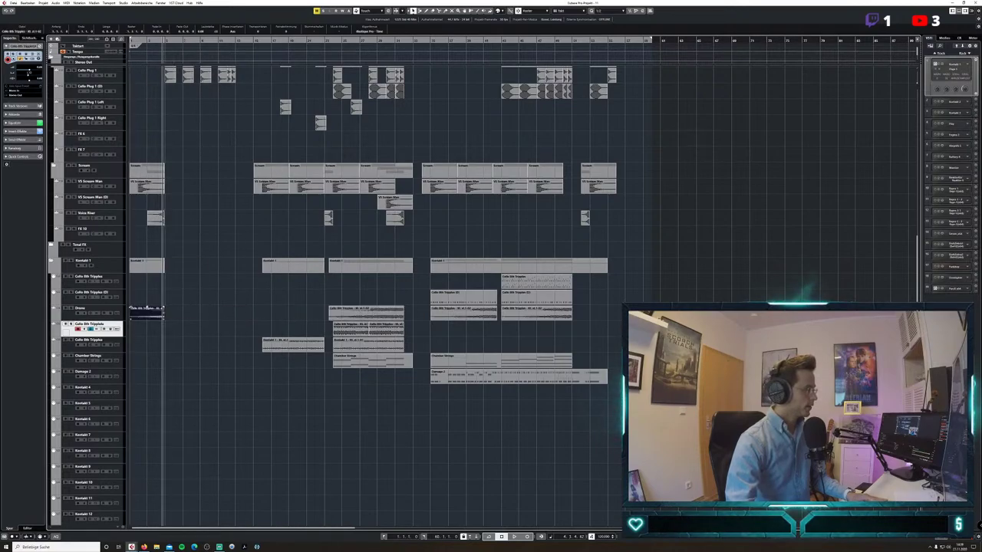
{"action": "key", "text": "KP_Decimal"}
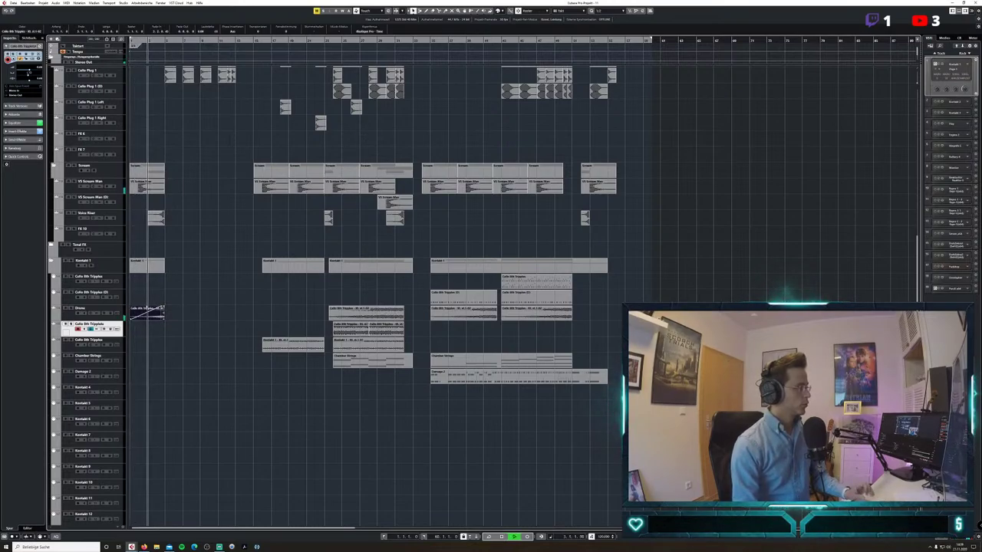
{"action": "left_click", "coordinate": [95, 313]}
{"action": "left_click", "coordinate": [428, 140]}
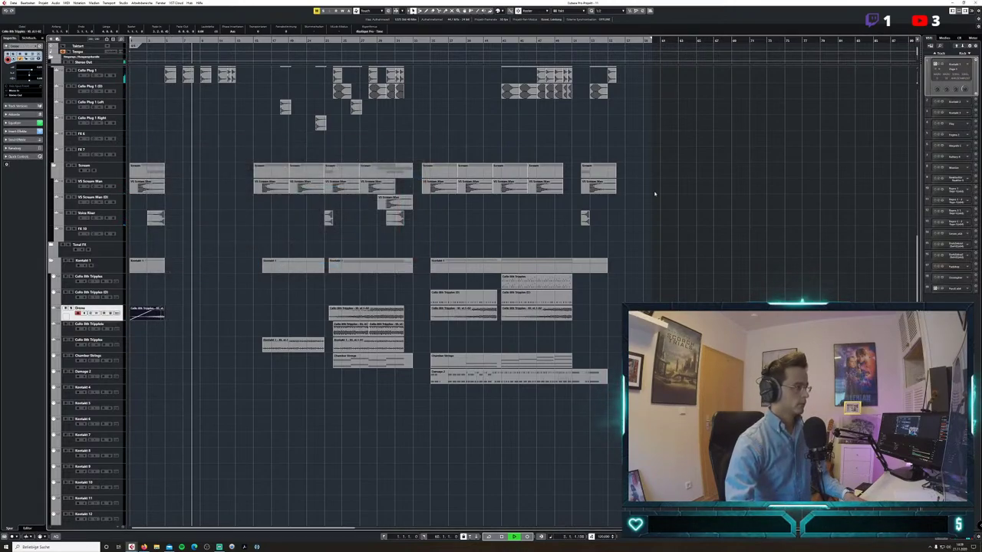
{"action": "key", "text": "space"}
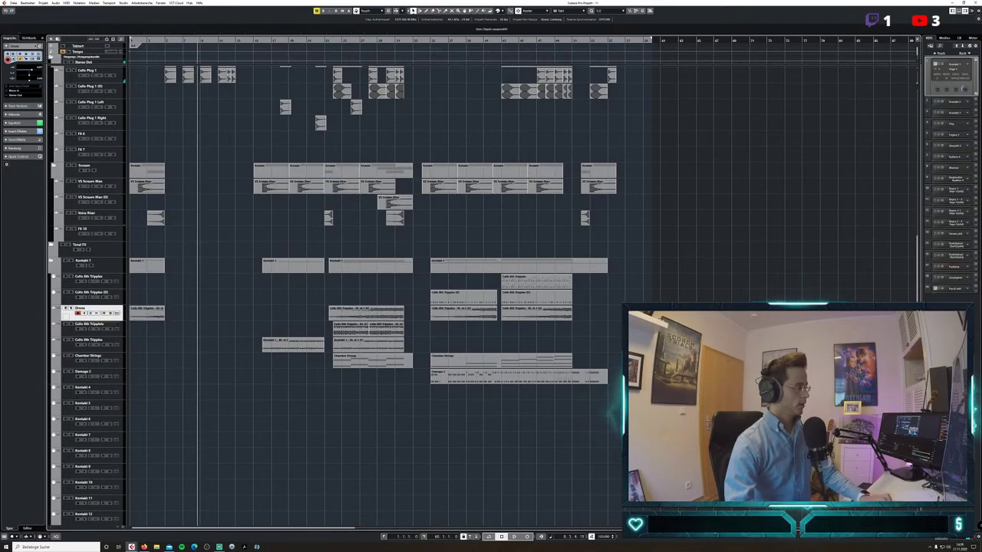
Move all clips after the four-bar opening one bar later and start playback from the beginning.
{"action": "left_click_drag", "start_coordinate": [721, 437], "coordinate": [132, 81]}
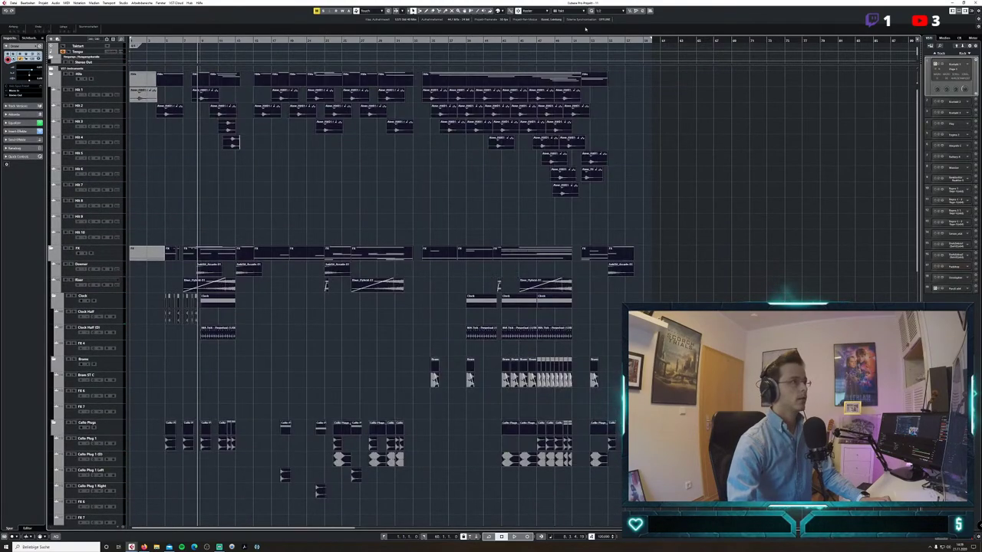
{"action": "key", "text": "ctrl+Right"}
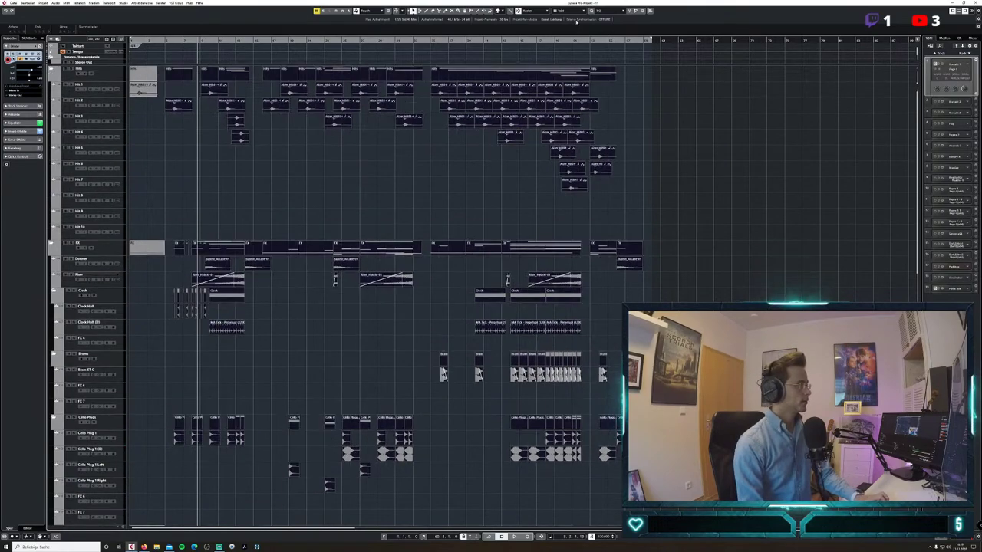
{"action": "key", "text": "KP_Decimal"}
Bypass the Valhalla insert effect on the Drone channel while listening to the opening bars.
{"action": "scroll", "coordinate": [801, 189], "scroll_direction": "down", "scroll_amount": 10}
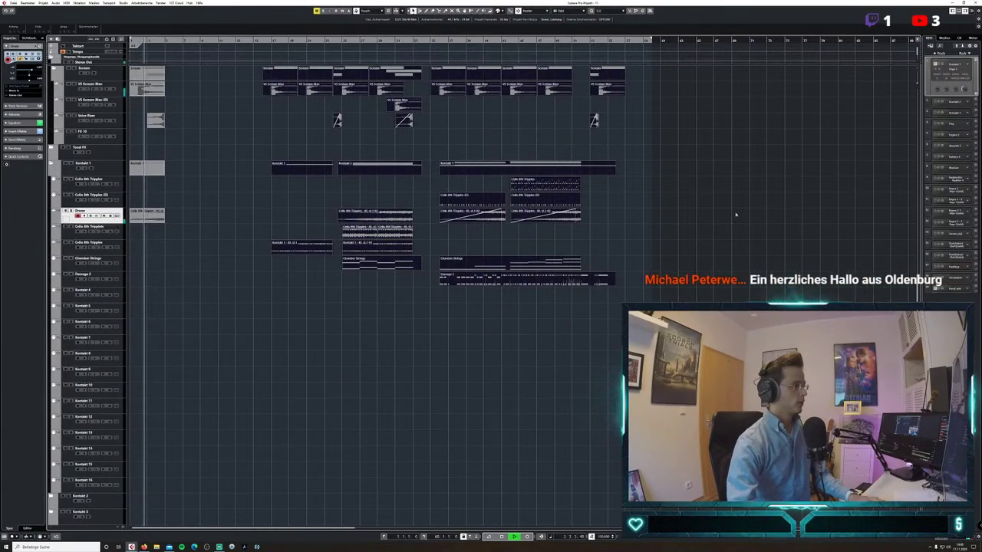
{"action": "left_click", "coordinate": [90, 216]}
{"action": "left_click", "coordinate": [151, 166]}
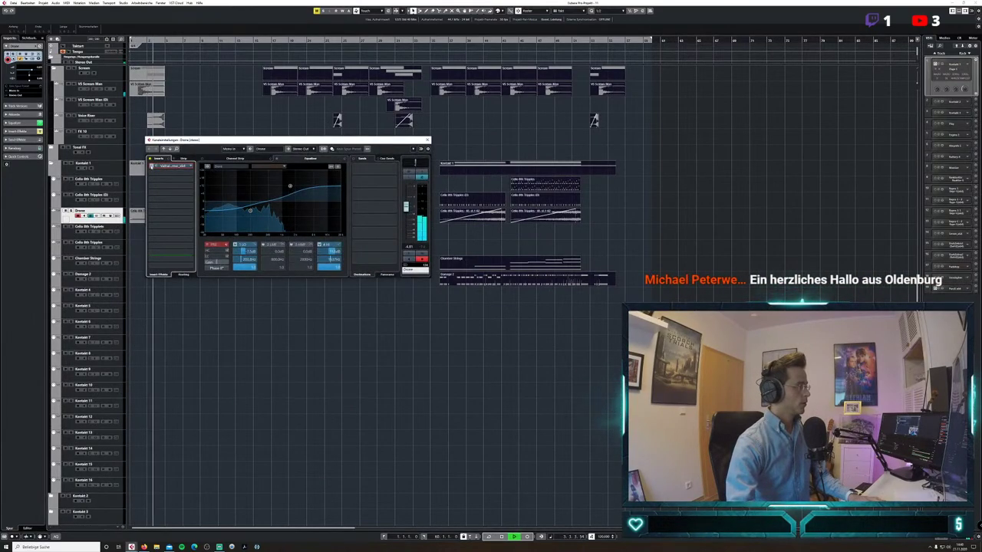
{"action": "left_click", "coordinate": [427, 140]}
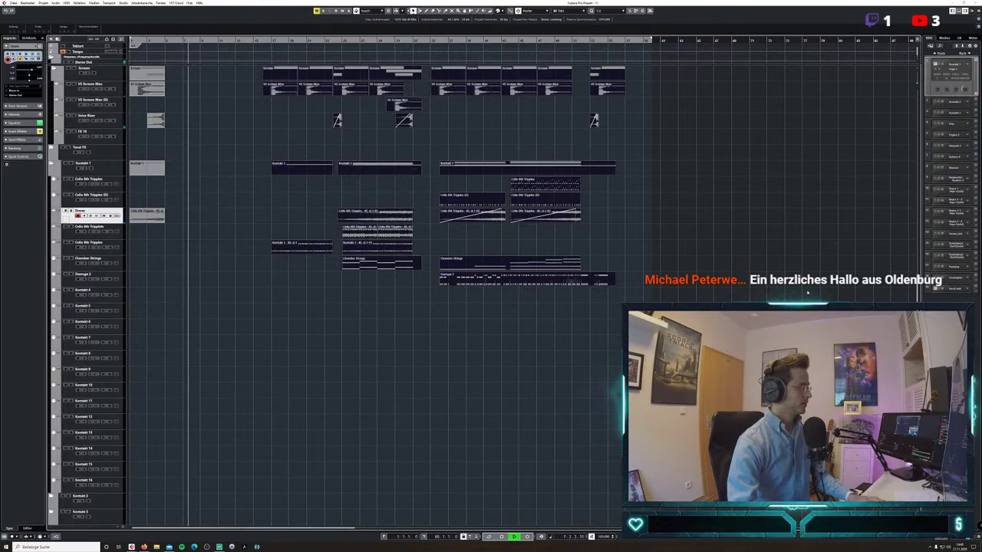
{"action": "key", "text": "space"}
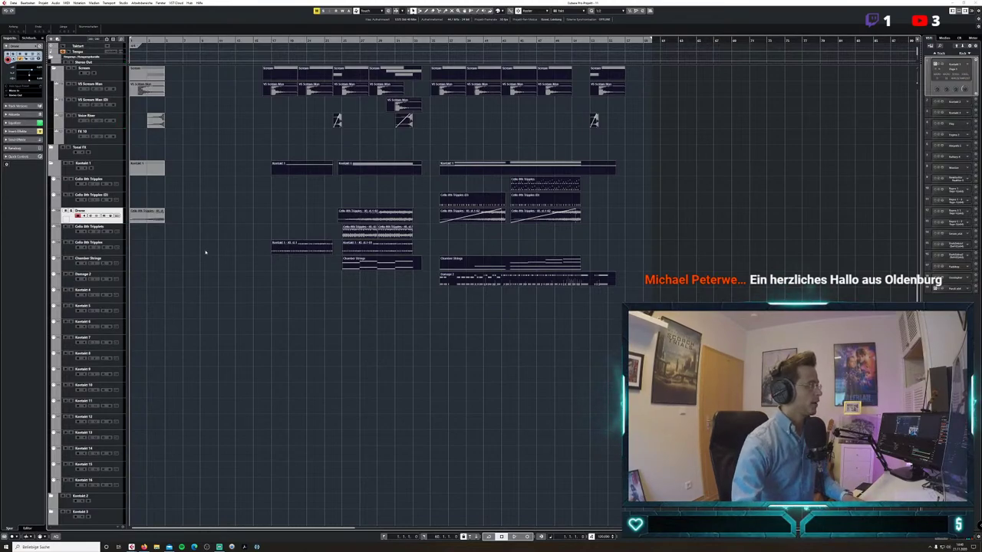
Select the opening Drone clip and play the arrangement from the start.
{"action": "left_click", "coordinate": [193, 223]}
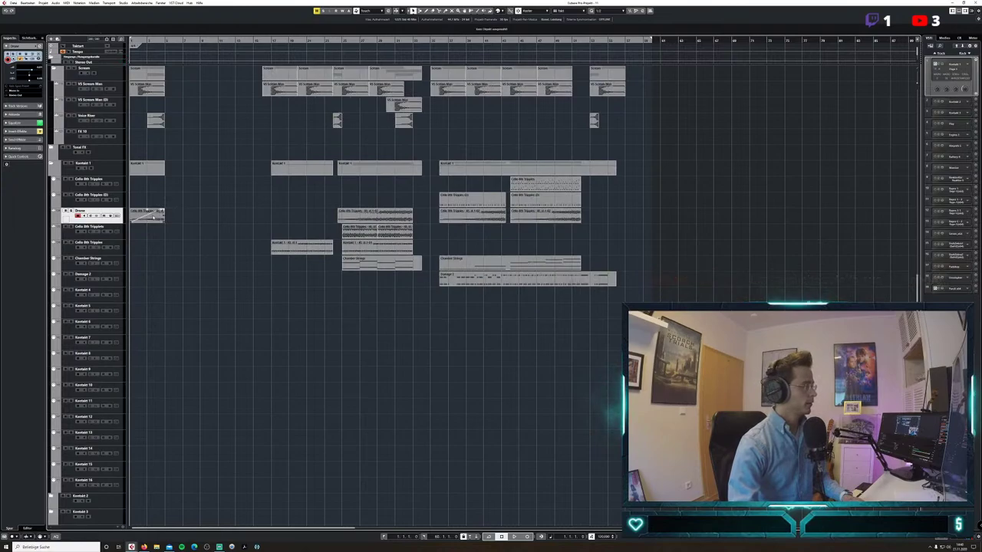
{"action": "left_click", "coordinate": [153, 216]}
{"action": "left_click", "coordinate": [166, 40]}
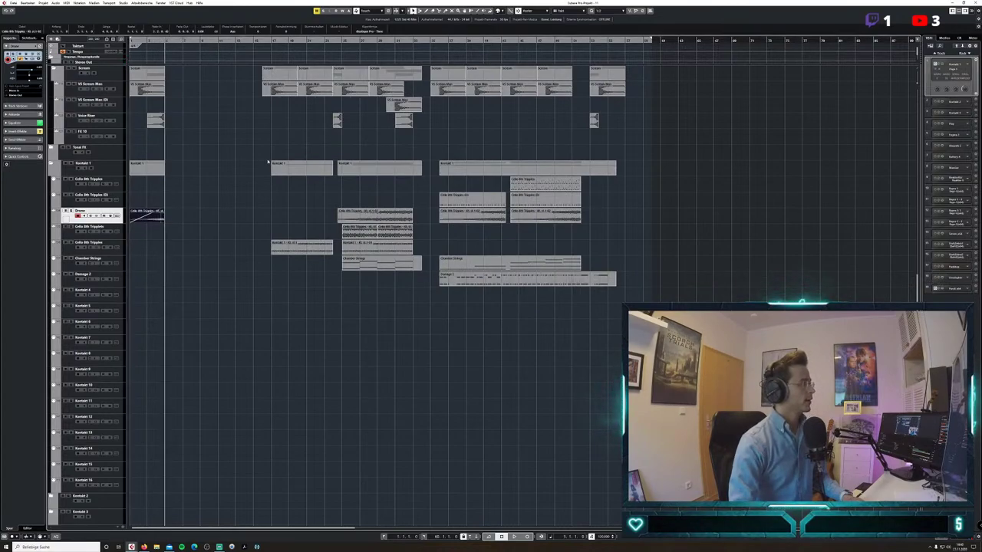
{"action": "key", "text": "KP_Decimal"}
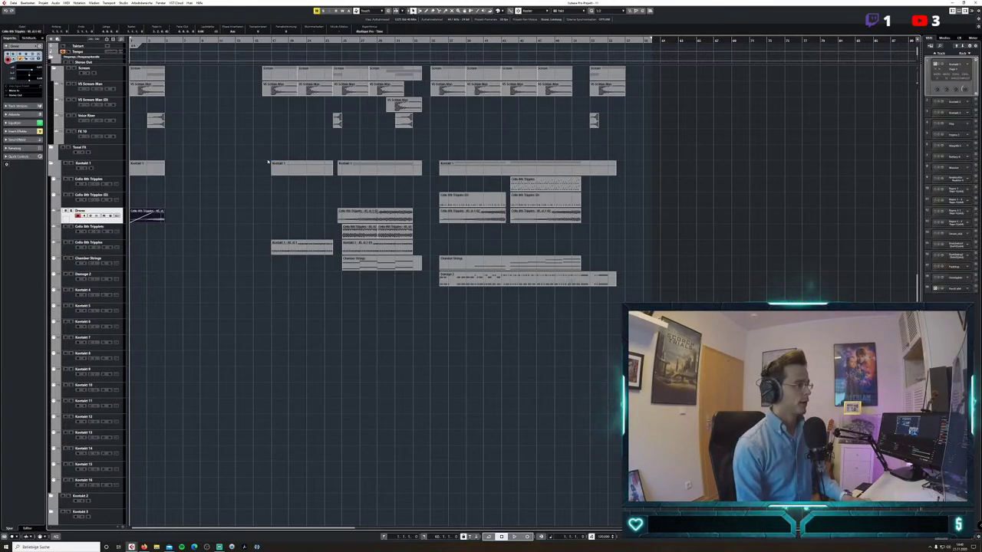
{"action": "key", "text": "space"}
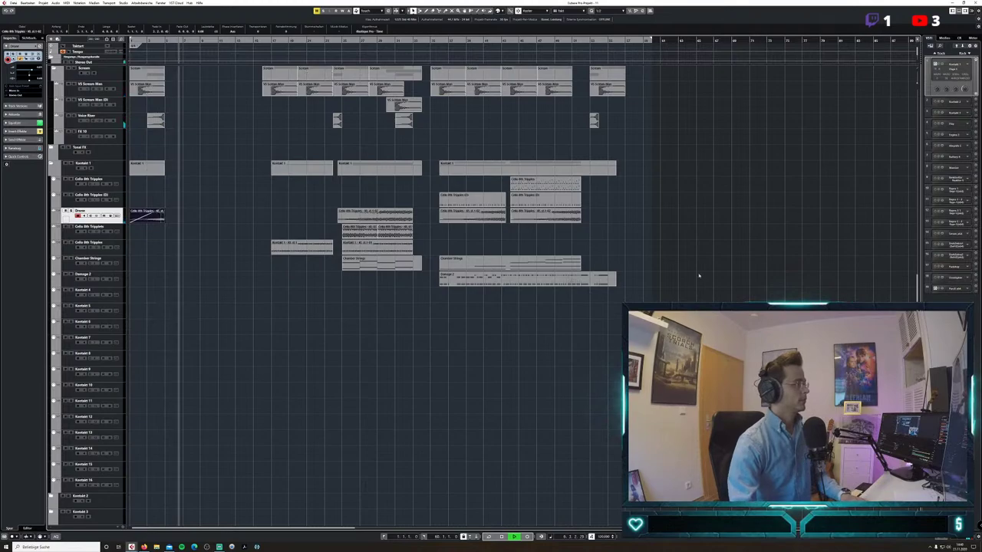
Rename the Cello Plug 1 (D) track as Horror Cello Bram.
{"action": "scroll", "coordinate": [700, 276], "scroll_direction": "up", "scroll_amount": 5}
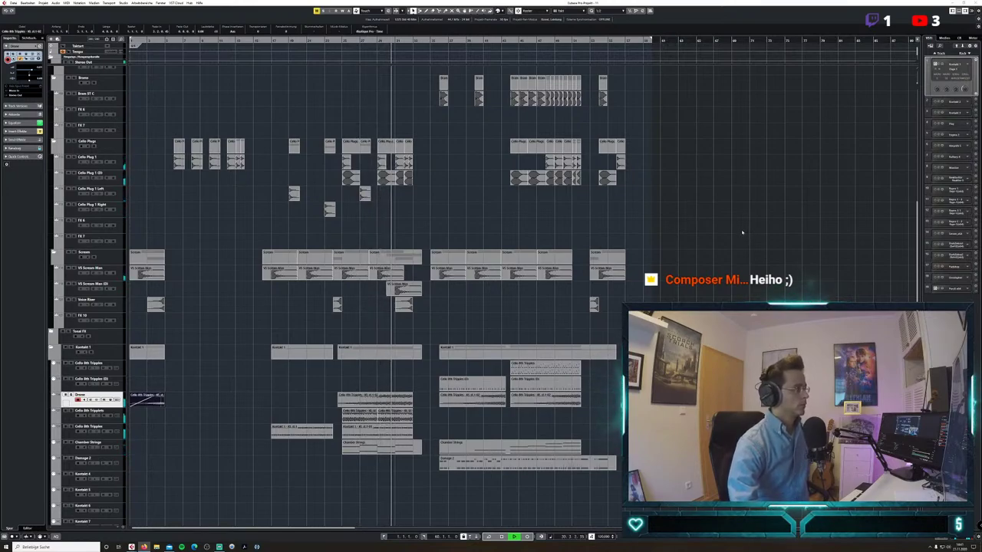
{"action": "left_click", "coordinate": [92, 174]}
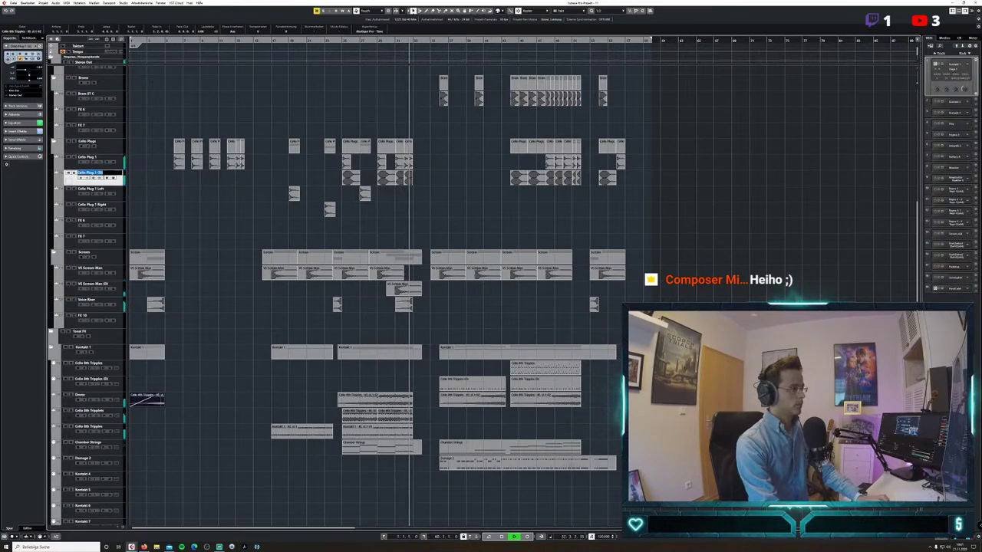
{"action": "type", "text": "Horror "}
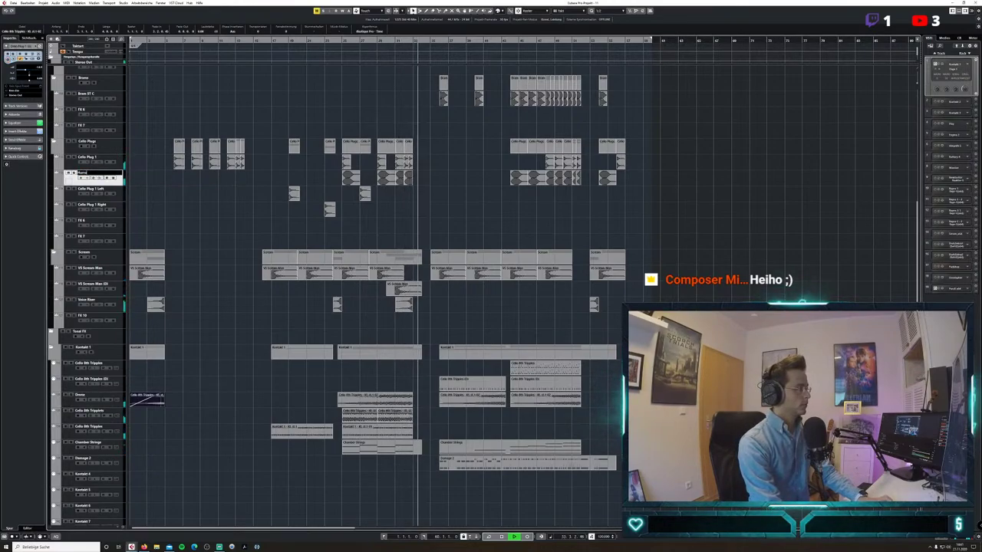
{"action": "type", "text": "Cello"}
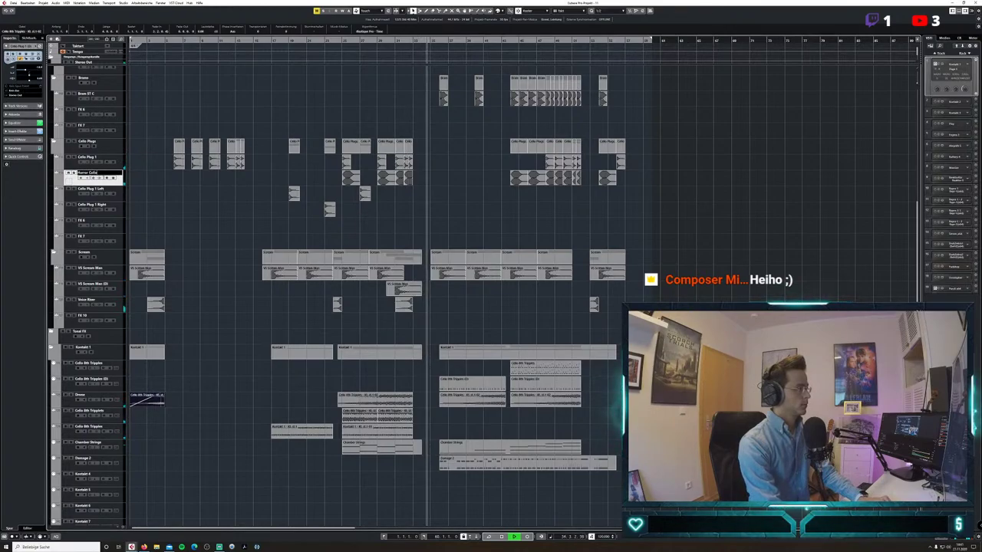
{"action": "type", "text": " Bram"}
{"action": "key", "text": "Return"}
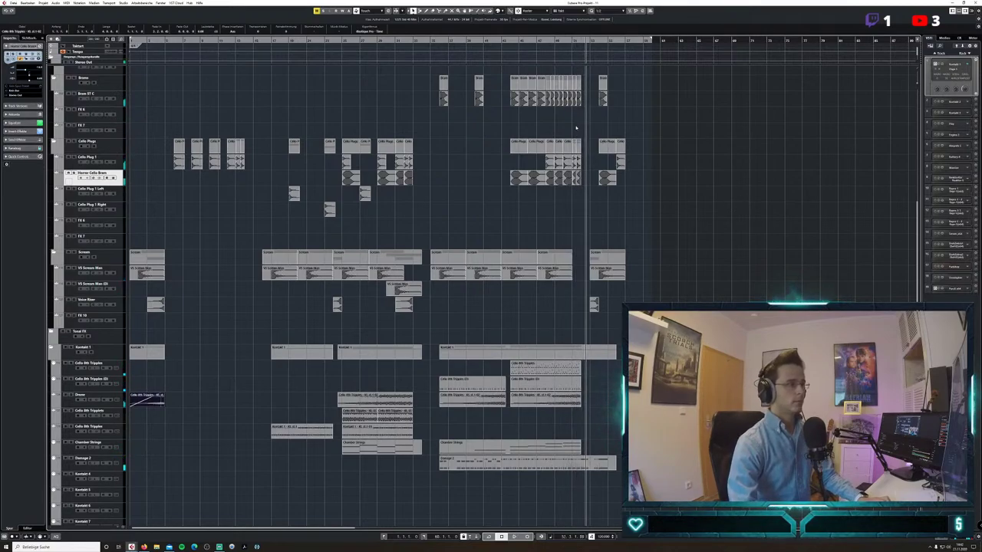
Set the playback position to bar 44 and rename the FX 6 track below the cello plucks as Ping.
{"action": "left_click", "coordinate": [510, 40]}
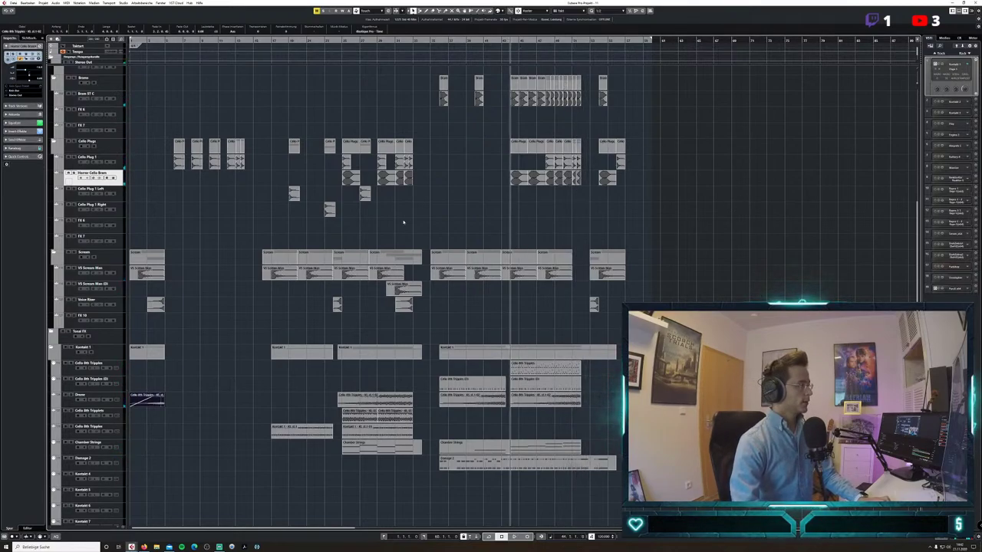
{"action": "double_click", "coordinate": [100, 221]}
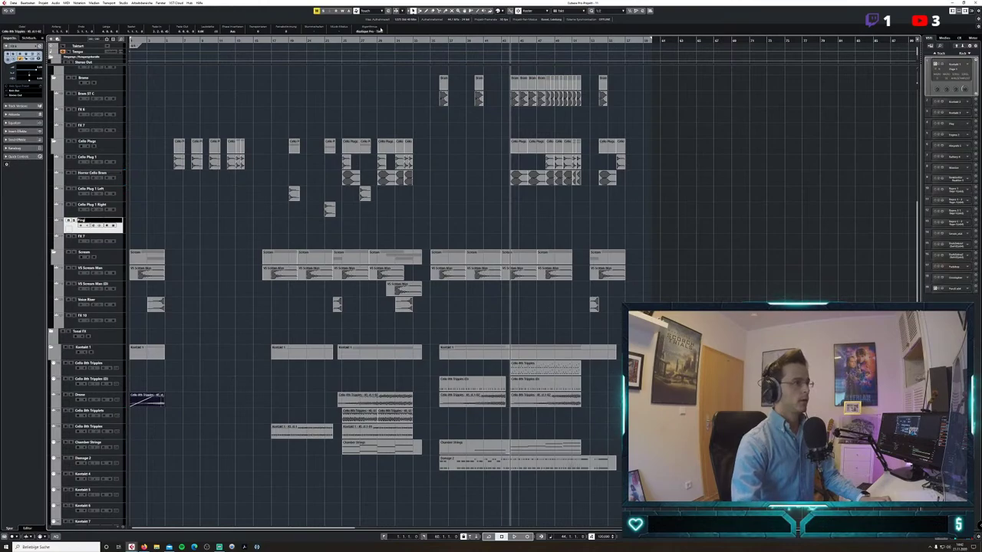
Start an audio file import and open the Minimal folder inside the SampleTraxx ALERT Ping samples.
{"action": "left_click", "coordinate": [13, 3]}
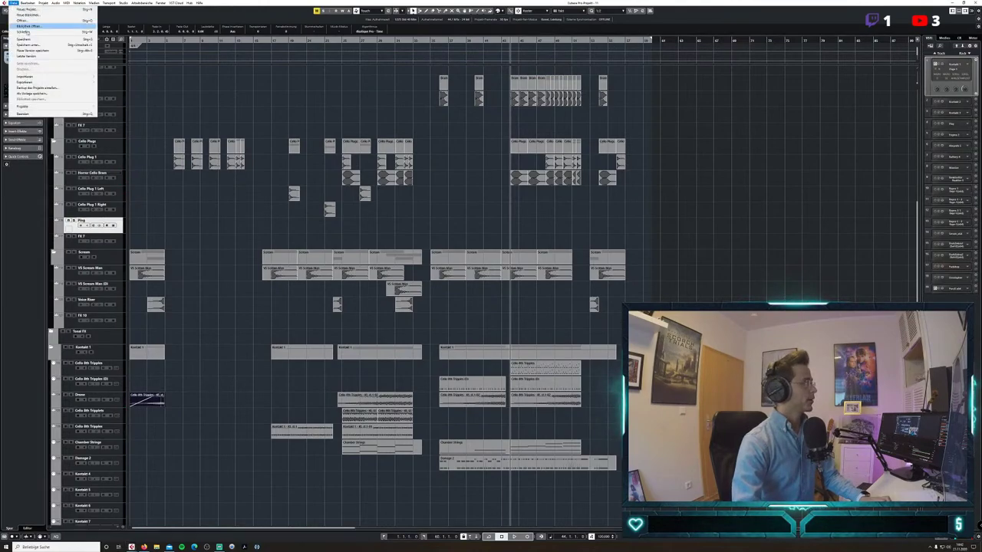
{"action": "mouse_move", "coordinate": [44, 77]}
{"action": "left_click", "coordinate": [107, 77]}
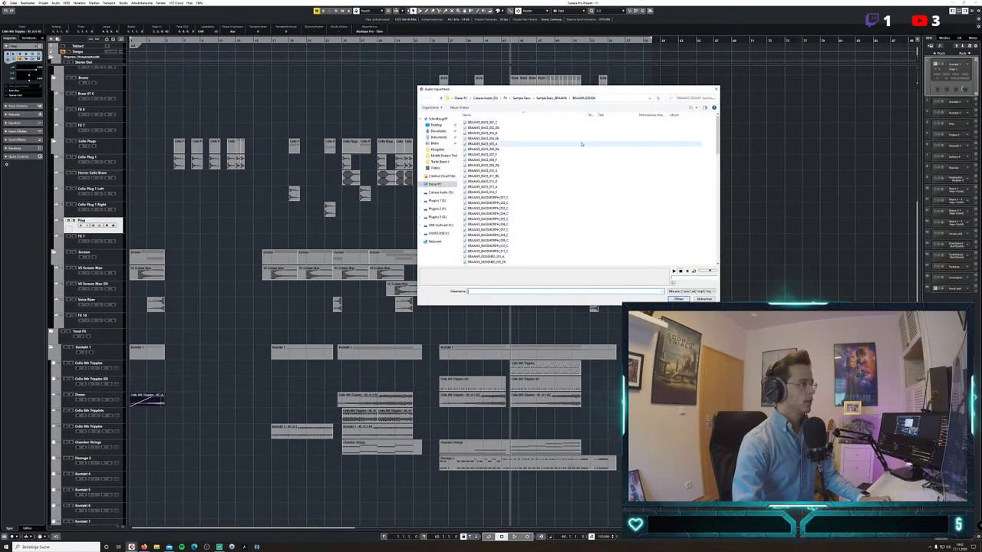
{"action": "left_click", "coordinate": [523, 98]}
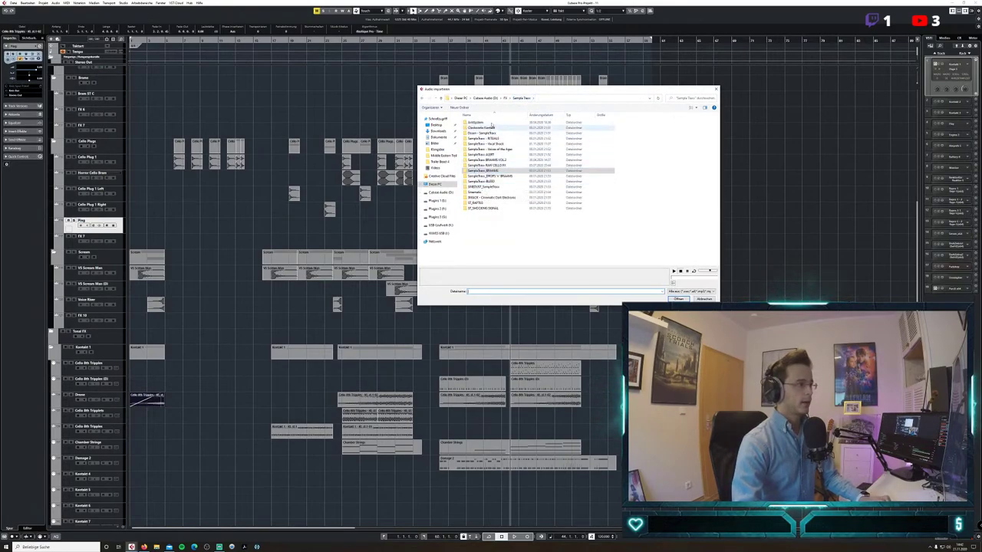
{"action": "double_click", "coordinate": [501, 155]}
{"action": "double_click", "coordinate": [487, 138]}
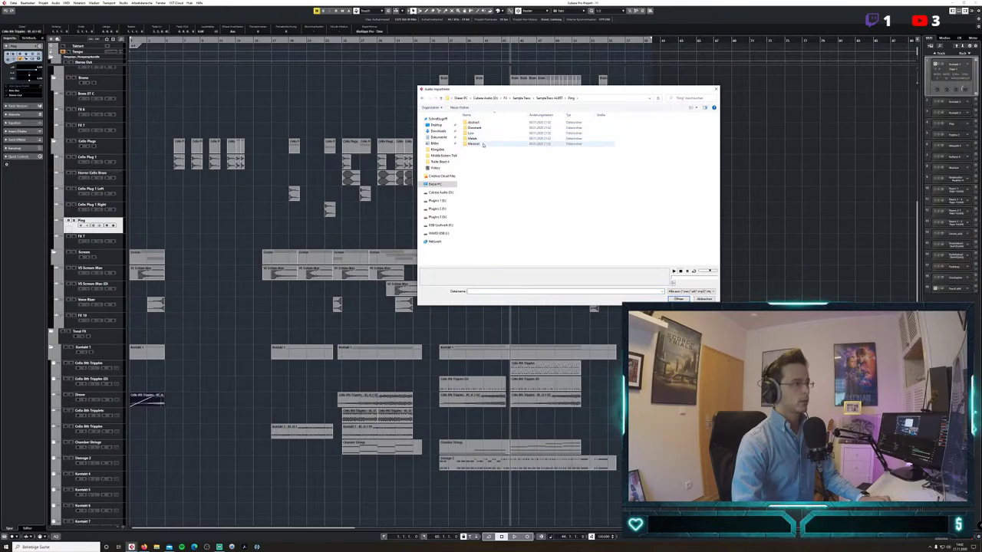
{"action": "double_click", "coordinate": [483, 144]}
Audition the Analog Bleep ping samples and the first two Minimal ping samples.
{"action": "left_click", "coordinate": [499, 123]}
{"action": "left_click", "coordinate": [500, 129]}
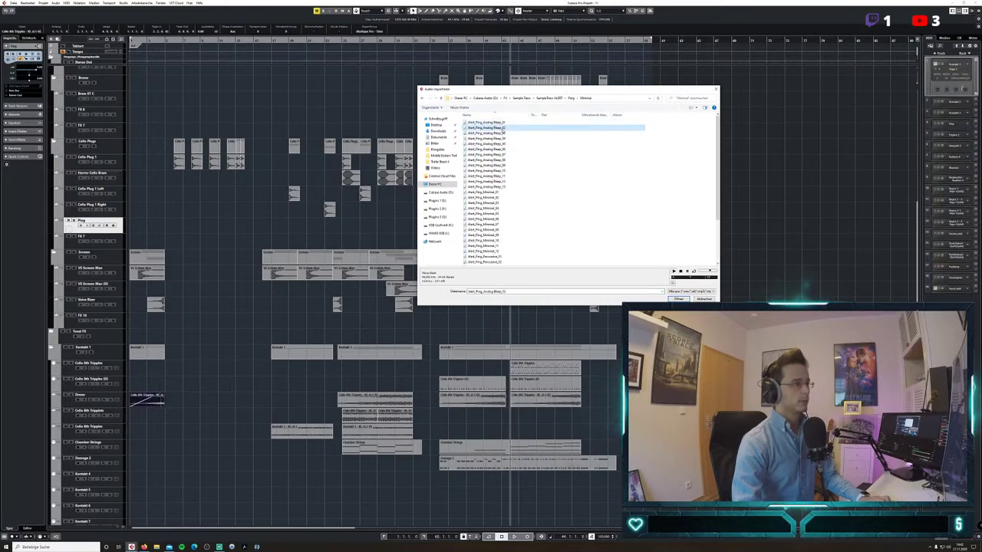
{"action": "left_click", "coordinate": [501, 134]}
{"action": "left_click", "coordinate": [503, 138]}
{"action": "left_click", "coordinate": [502, 144]}
{"action": "left_click", "coordinate": [503, 149]}
{"action": "left_click", "coordinate": [503, 154]}
{"action": "left_click", "coordinate": [503, 160]}
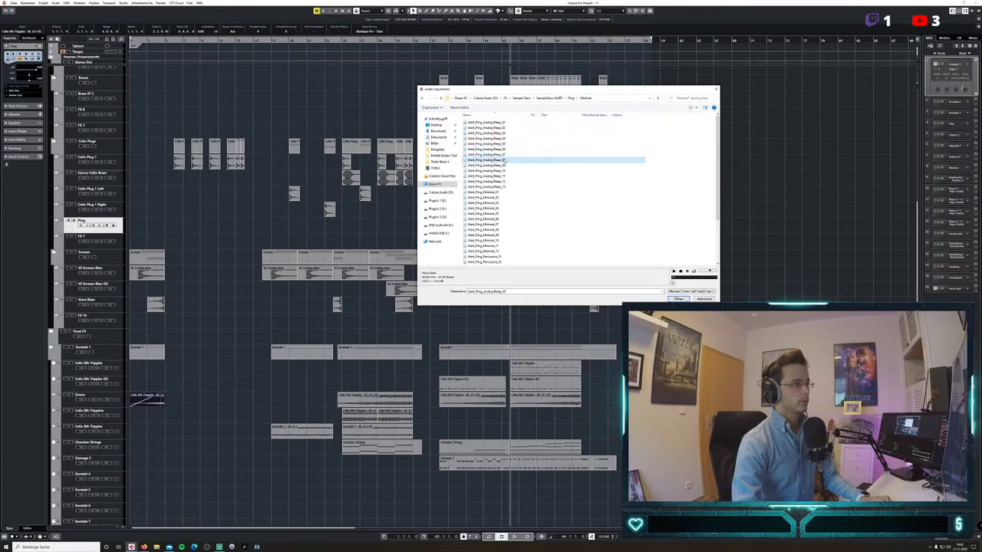
{"action": "left_click", "coordinate": [504, 165]}
{"action": "left_click", "coordinate": [505, 170]}
{"action": "left_click", "coordinate": [504, 176]}
{"action": "left_click", "coordinate": [502, 181]}
{"action": "left_click", "coordinate": [502, 186]}
{"action": "left_click", "coordinate": [501, 191]}
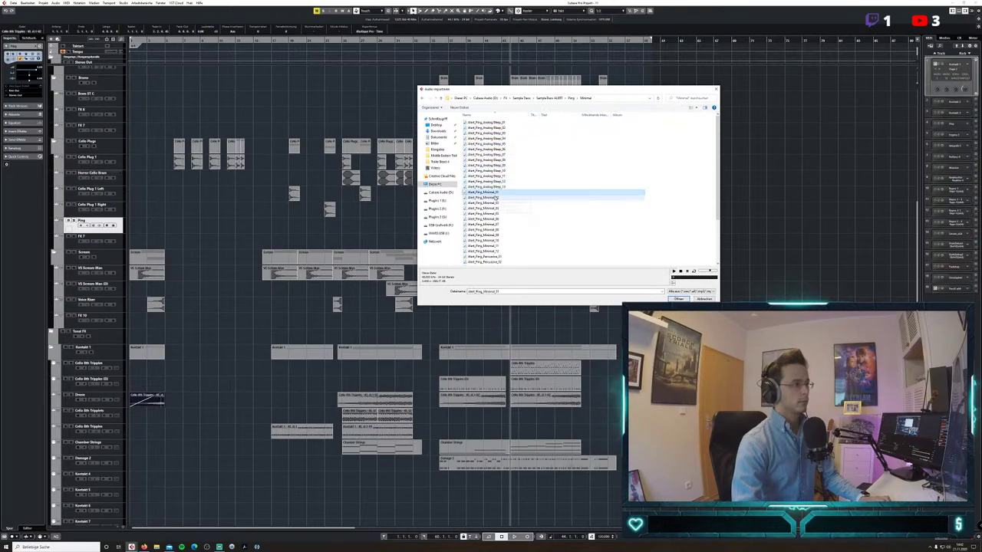
{"action": "left_click", "coordinate": [497, 197]}
Import Alert_Ping_Analog Bleep_01 onto the Ping track at bar 44.
{"action": "left_click", "coordinate": [503, 123]}
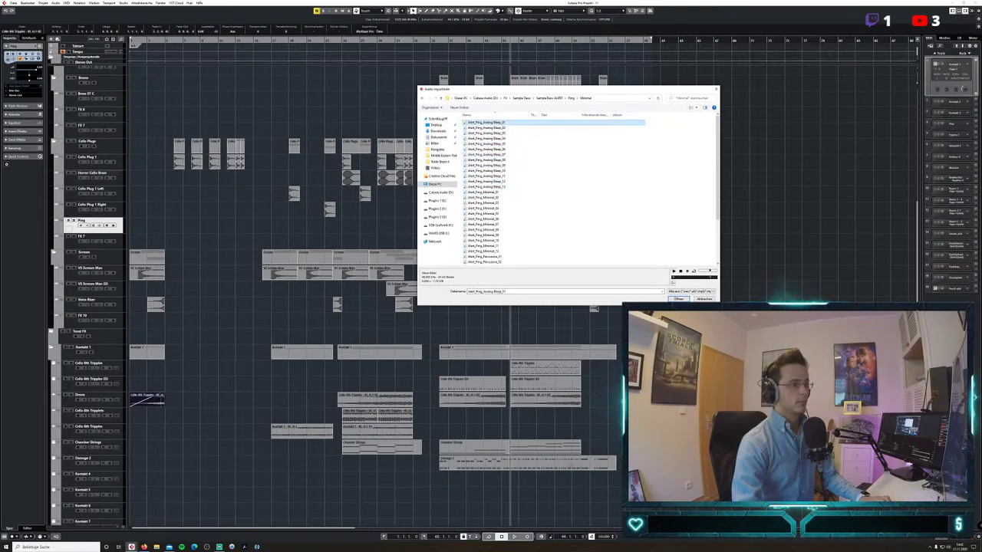
{"action": "left_click", "coordinate": [685, 299]}
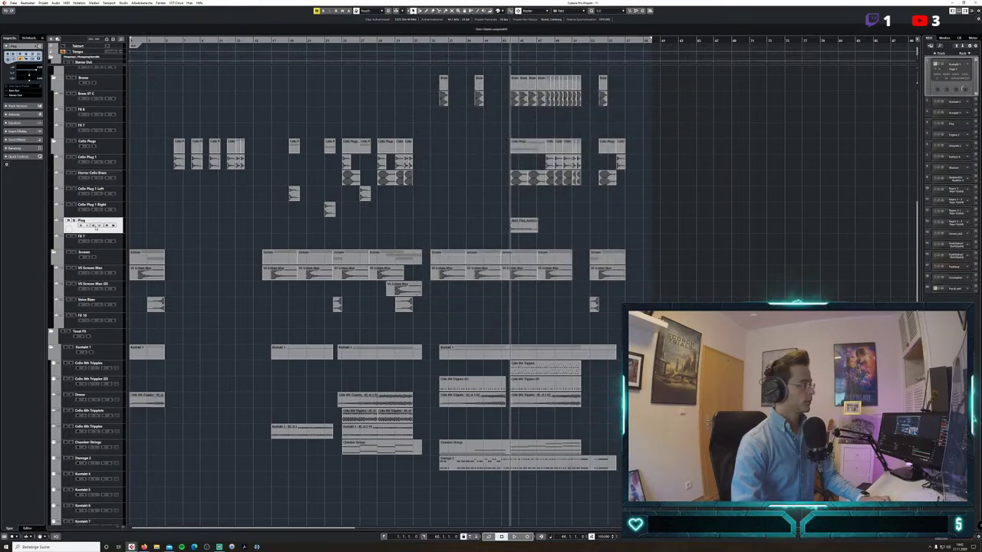
Insert ValhallaShimmer on the Ping channel and play the passage from just before bar 44.
{"action": "left_click", "coordinate": [96, 224]}
{"action": "left_click", "coordinate": [184, 166]}
{"action": "left_click", "coordinate": [158, 225]}
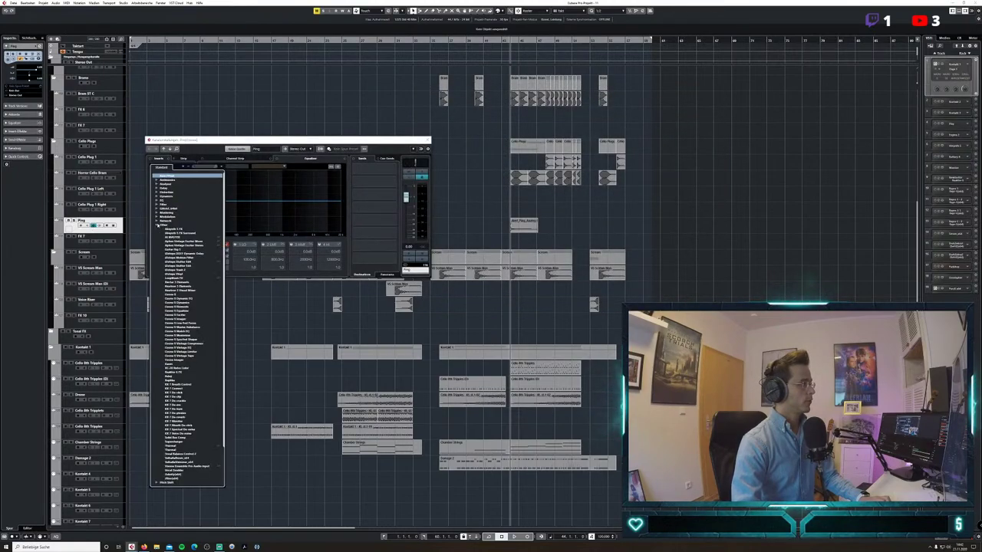
{"action": "scroll", "coordinate": [190, 384], "scroll_direction": "down", "scroll_amount": 3}
{"action": "left_click", "coordinate": [193, 422]}
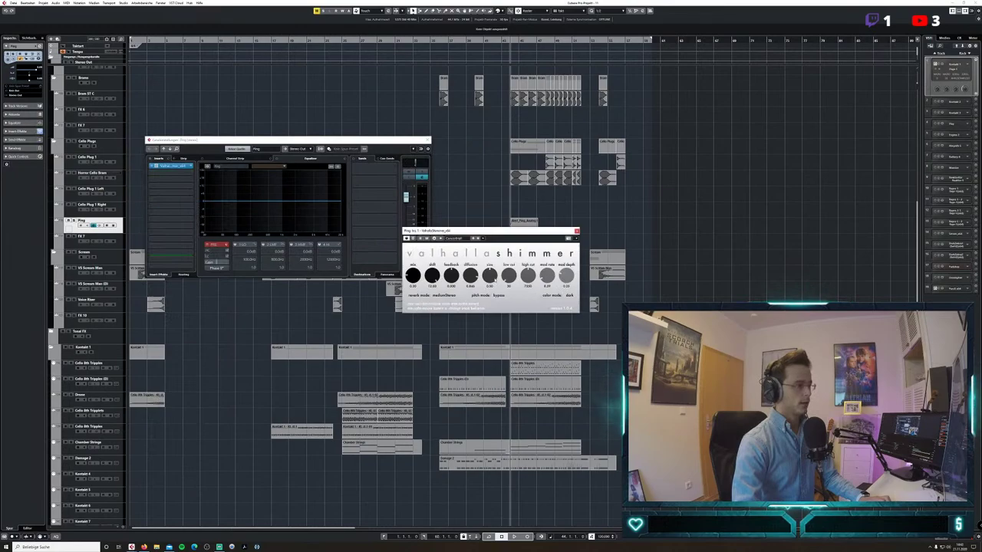
{"action": "left_click", "coordinate": [576, 231]}
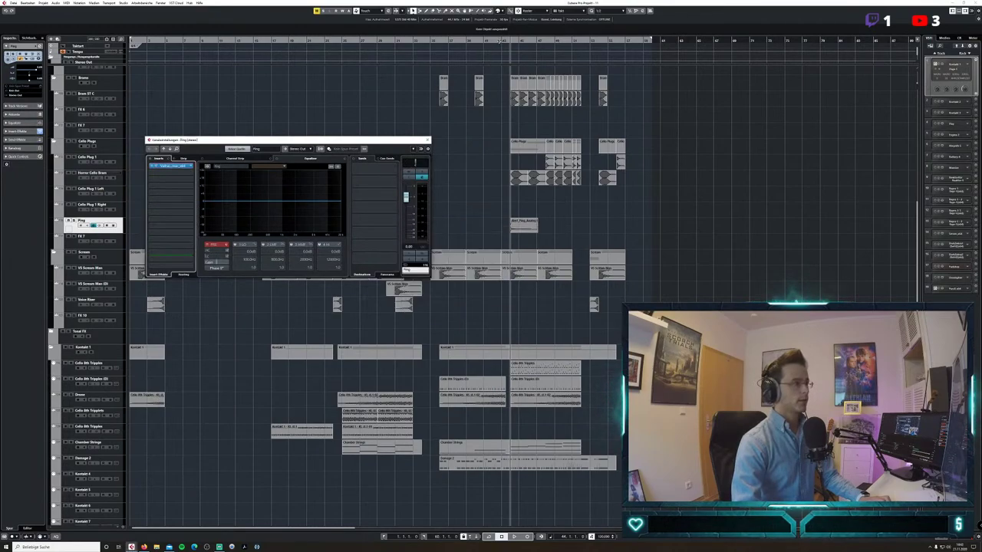
{"action": "left_click", "coordinate": [499, 42]}
{"action": "key", "text": "space"}
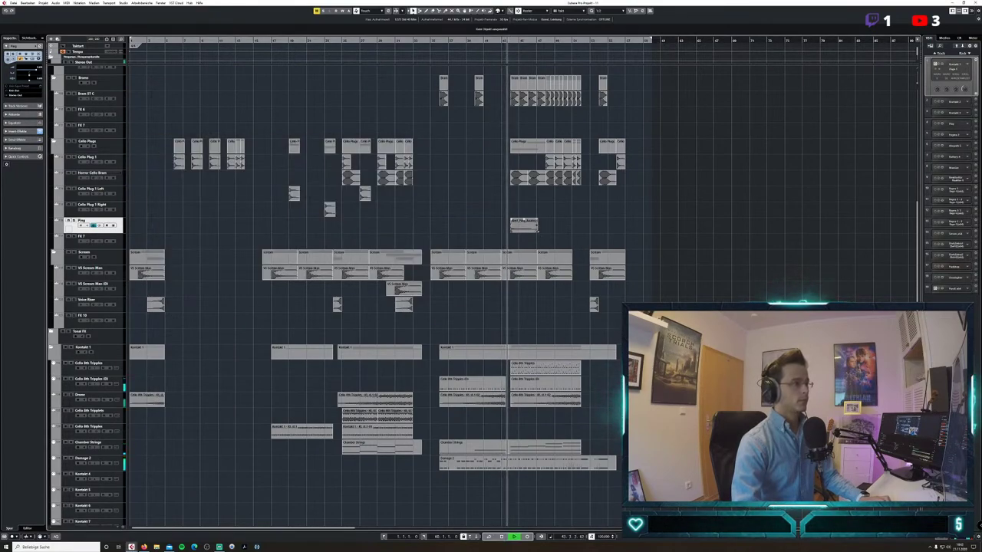
Repeat the ping sample across the climax from bar 44 in the cello pluck rhythm, switch the grid type to Quantize, and fit the last event.
{"action": "left_click_drag", "start_coordinate": [536, 230], "coordinate": [577, 226]}
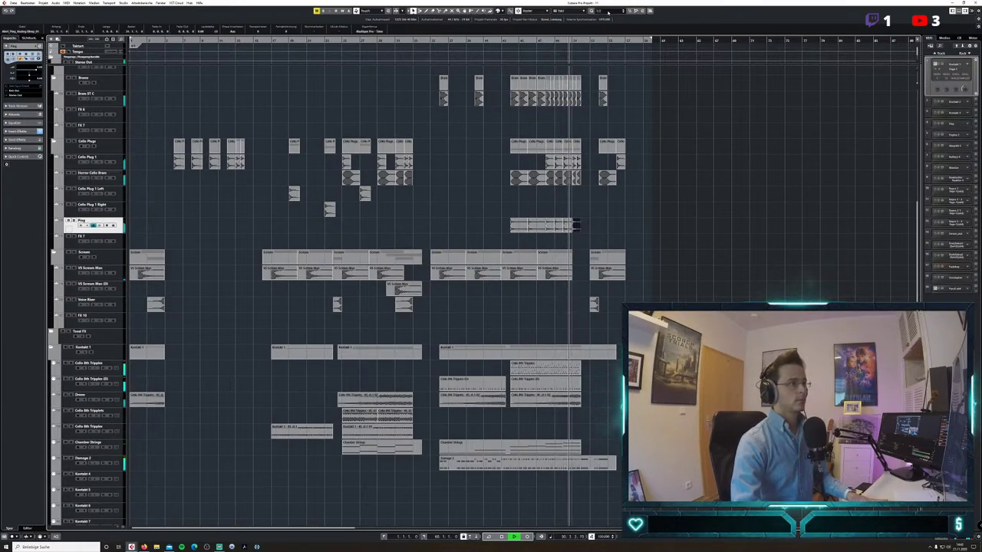
{"action": "left_click", "coordinate": [606, 11]}
{"action": "left_click", "coordinate": [609, 37]}
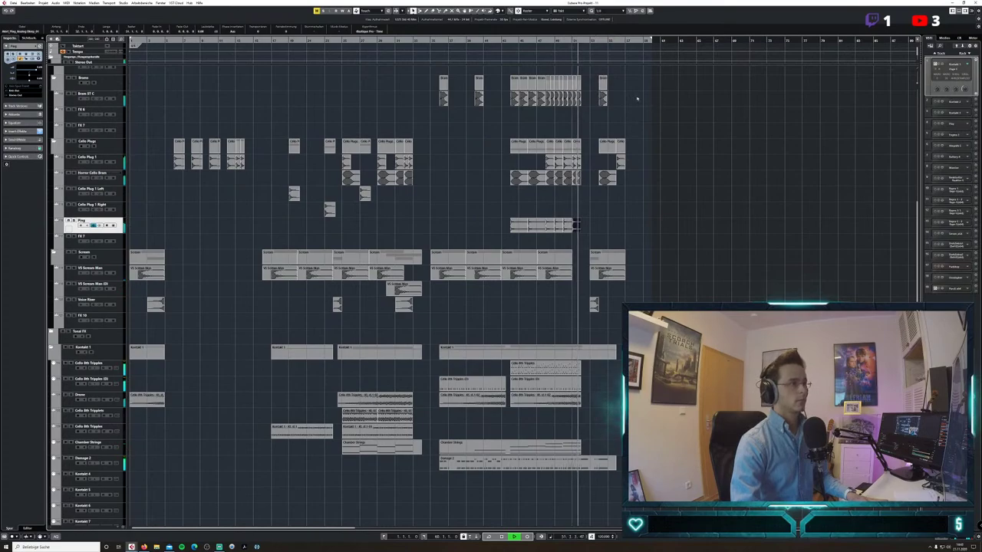
{"action": "left_click", "coordinate": [560, 10]}
{"action": "left_click", "coordinate": [573, 29]}
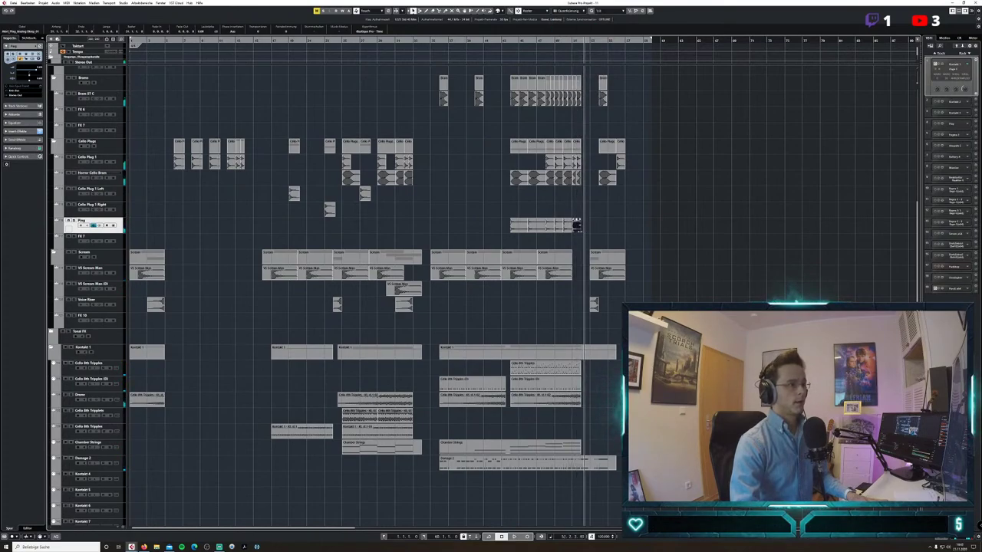
{"action": "left_click_drag", "start_coordinate": [578, 224], "coordinate": [574, 228]}
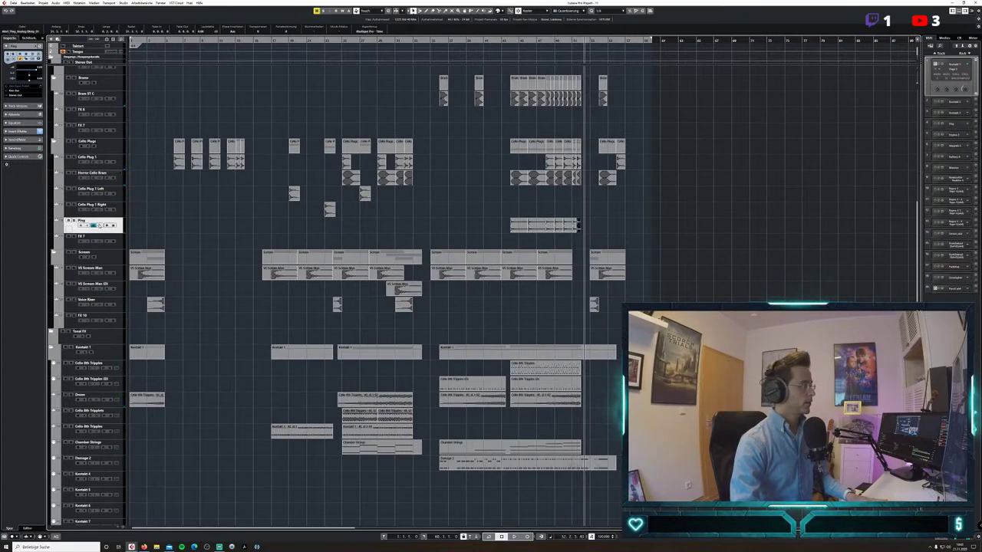
Insert the Soundtoys LittleAlterBoy plug-in ahead of ValhallaShimmer on the Ping channel.
{"action": "left_click", "coordinate": [93, 224]}
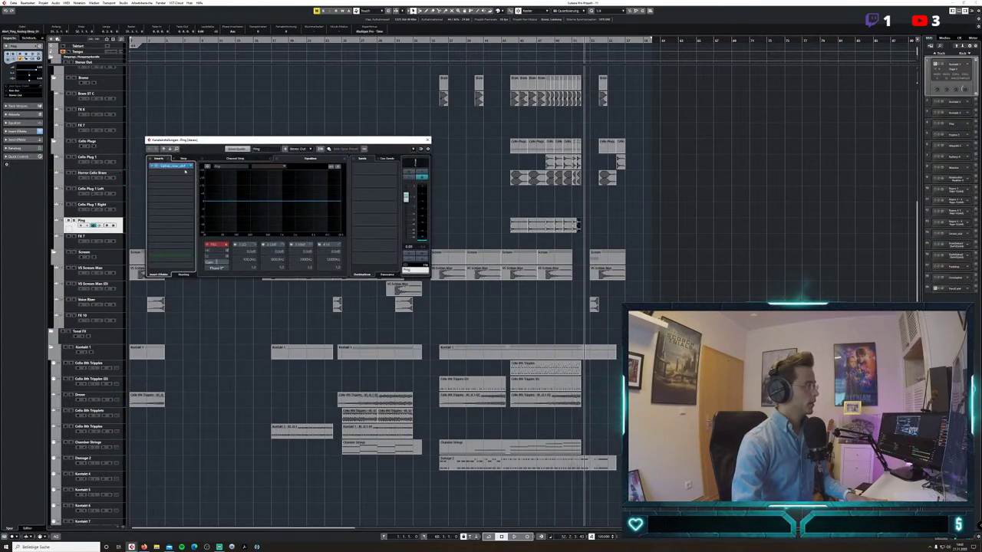
{"action": "left_click", "coordinate": [184, 172]}
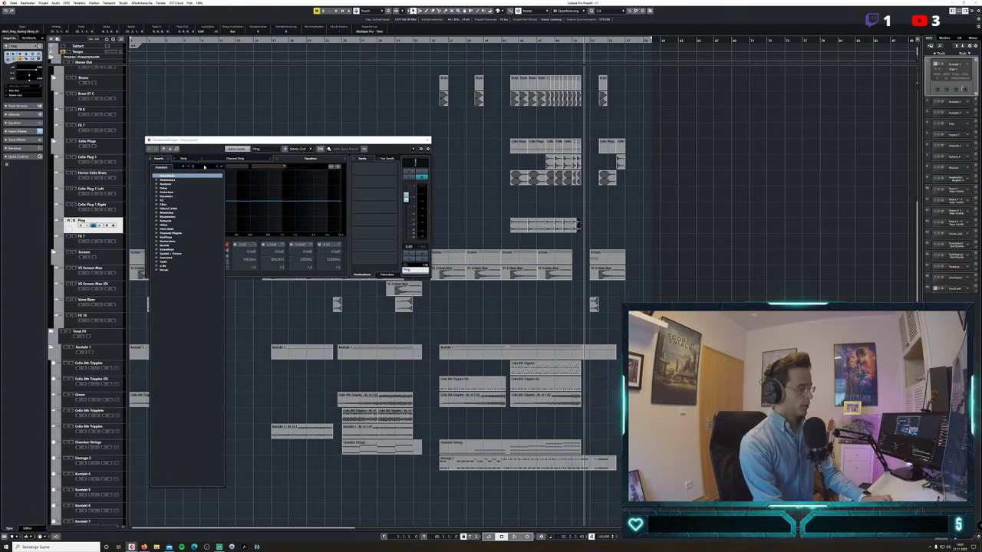
{"action": "type", "text": "lim"}
{"action": "key", "text": "BackSpace"}
{"action": "key", "text": "BackSpace"}
{"action": "key", "text": "BackSpace"}
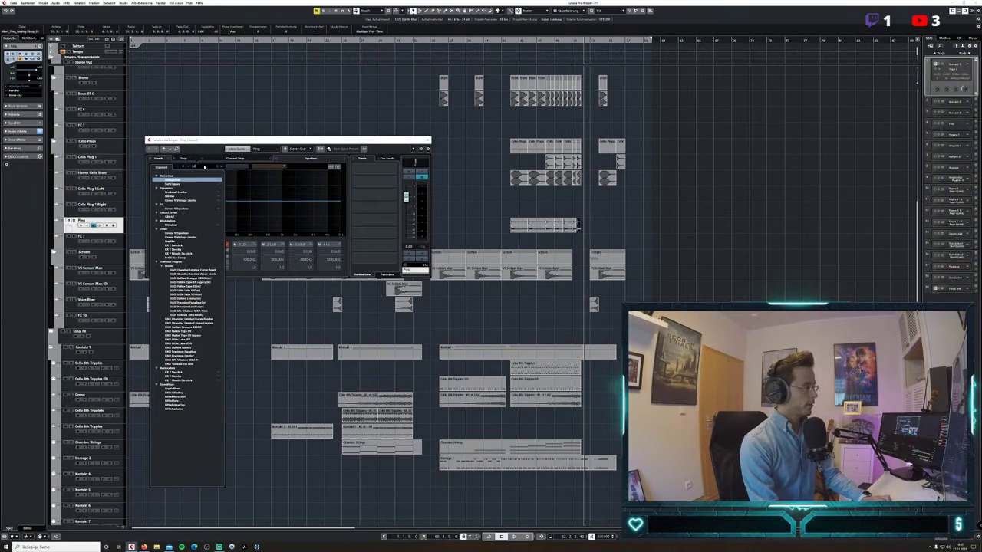
{"action": "type", "text": "alte"}
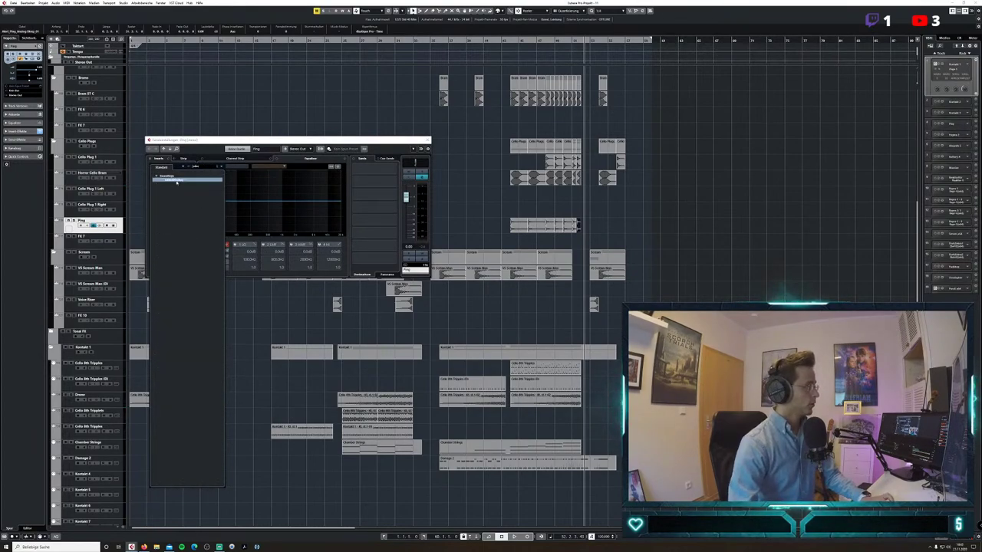
{"action": "left_click", "coordinate": [176, 180]}
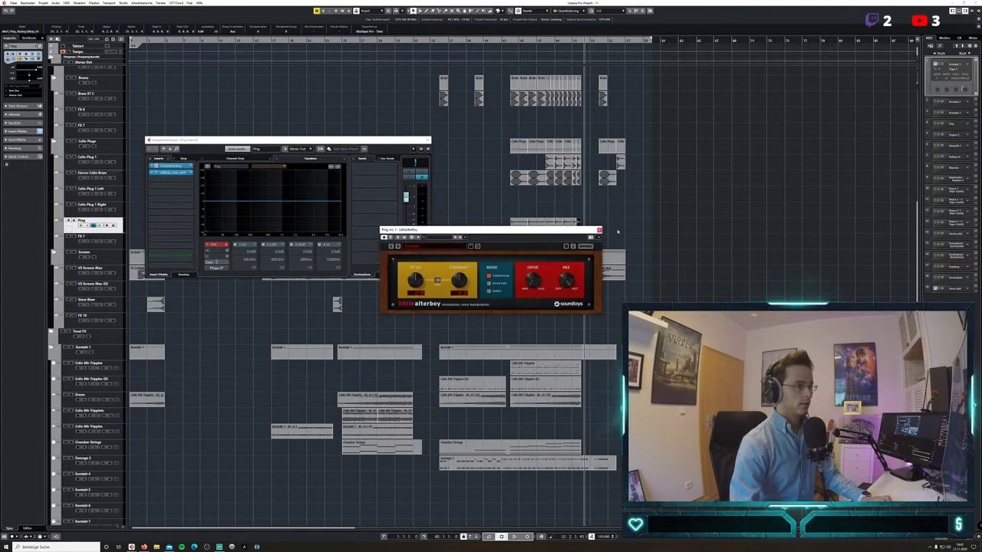
{"action": "left_click", "coordinate": [599, 230]}
Solo the braam and Ping tracks, play from just before bar 44, and tune the ping in LittleAlterBoy with pitch and formant linked.
{"action": "left_click", "coordinate": [73, 94]}
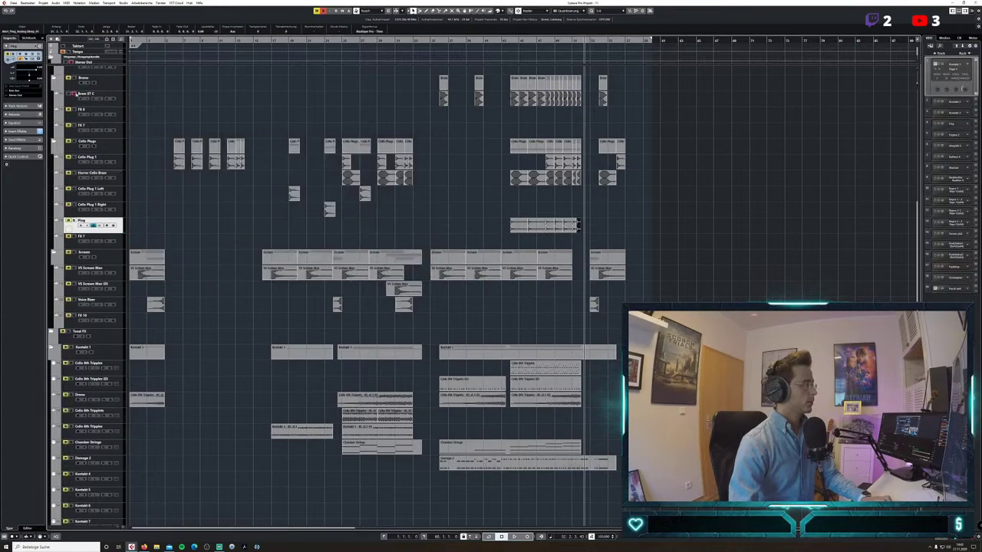
{"action": "left_click", "coordinate": [508, 40]}
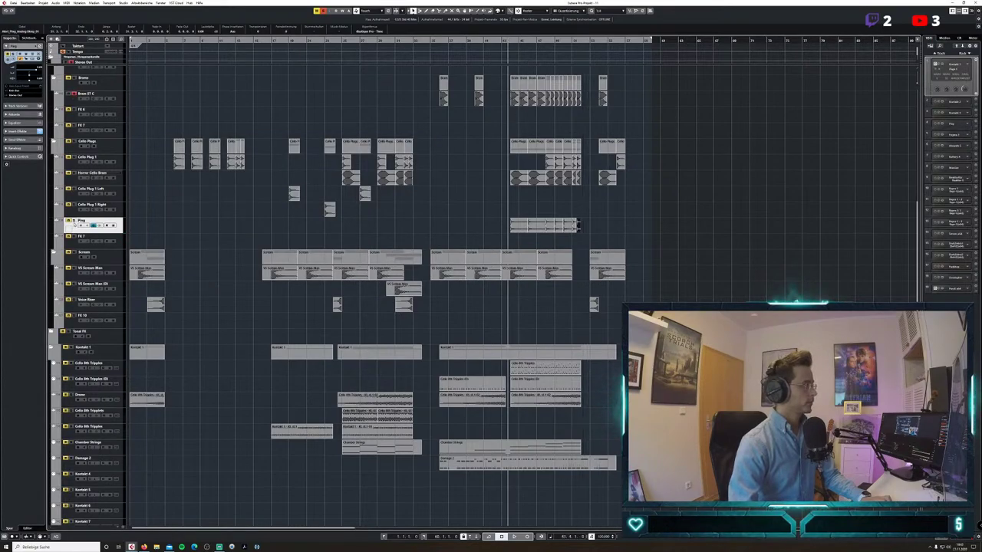
{"action": "left_click", "coordinate": [93, 226]}
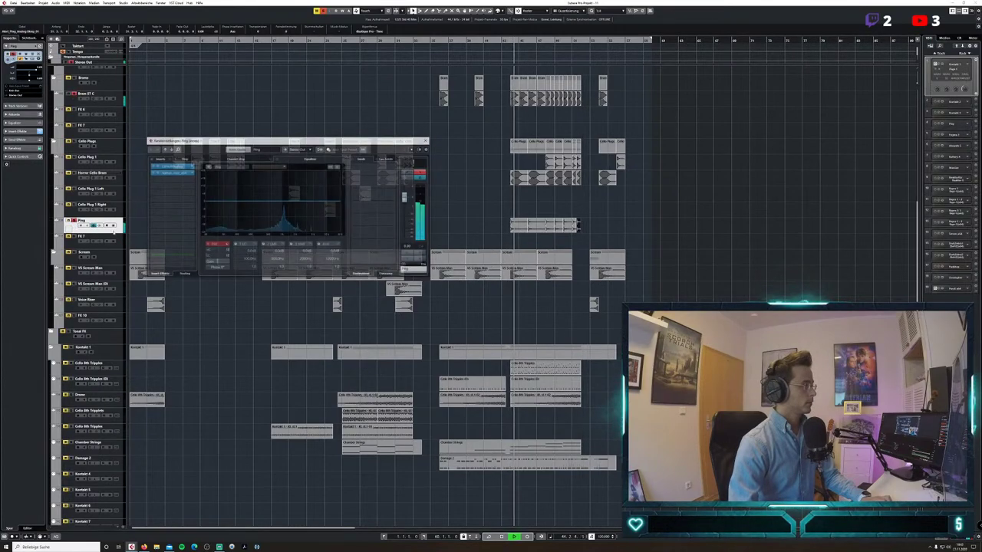
{"action": "left_click", "coordinate": [165, 166]}
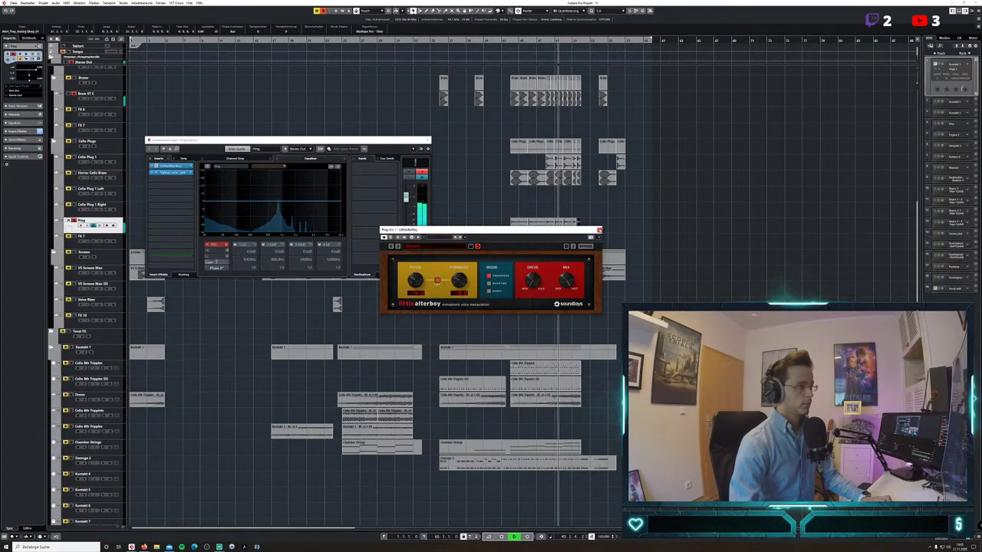
{"action": "left_click", "coordinate": [600, 231]}
{"action": "key", "text": "space"}
{"action": "left_click", "coordinate": [428, 140]}
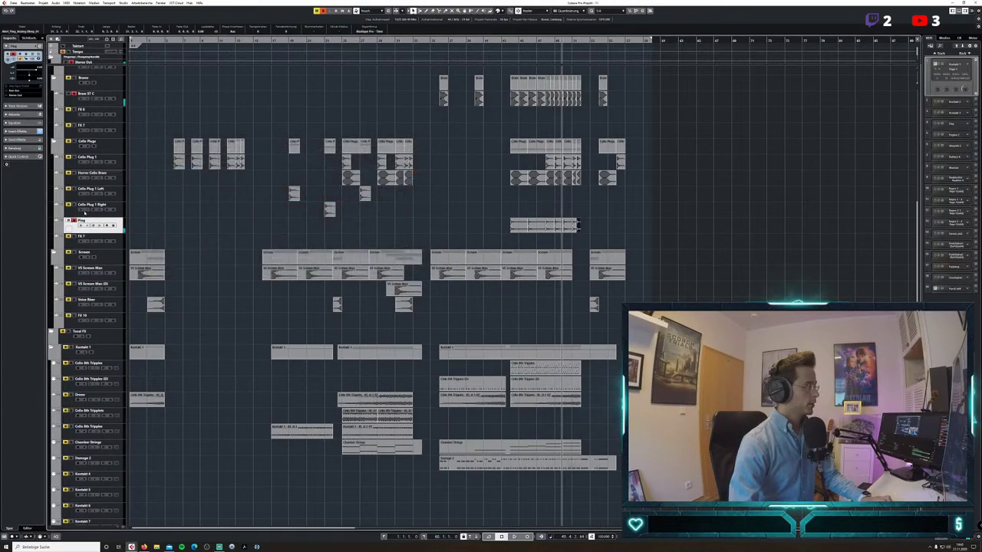
Unsolo the tracks, play the full climax from just before bar 44, and adjust the ping's pitch in LittleAlterBoy.
{"action": "left_click", "coordinate": [505, 41]}
{"action": "key", "text": "space"}
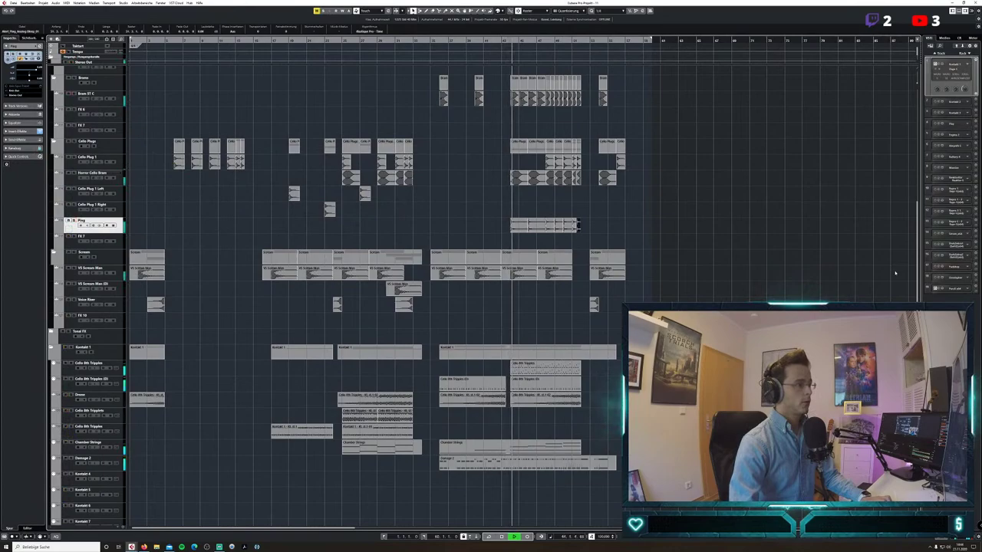
{"action": "left_click", "coordinate": [93, 225]}
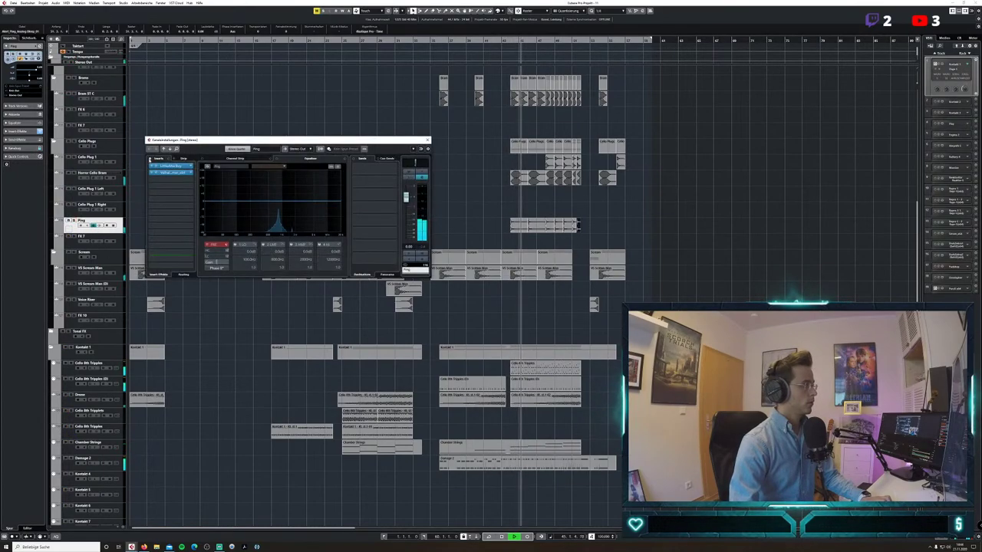
{"action": "left_click", "coordinate": [157, 166]}
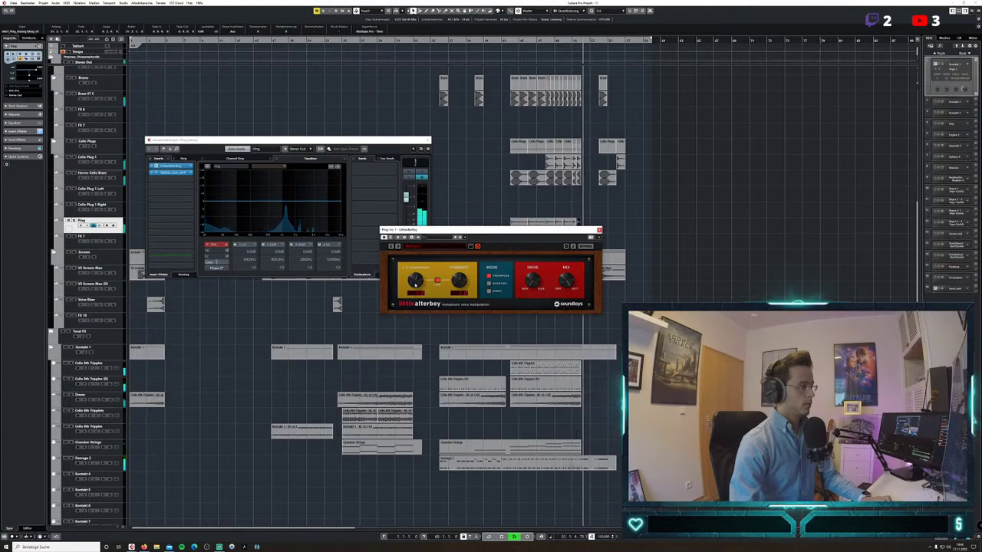
{"action": "key", "text": "space"}
{"action": "left_click", "coordinate": [599, 229]}
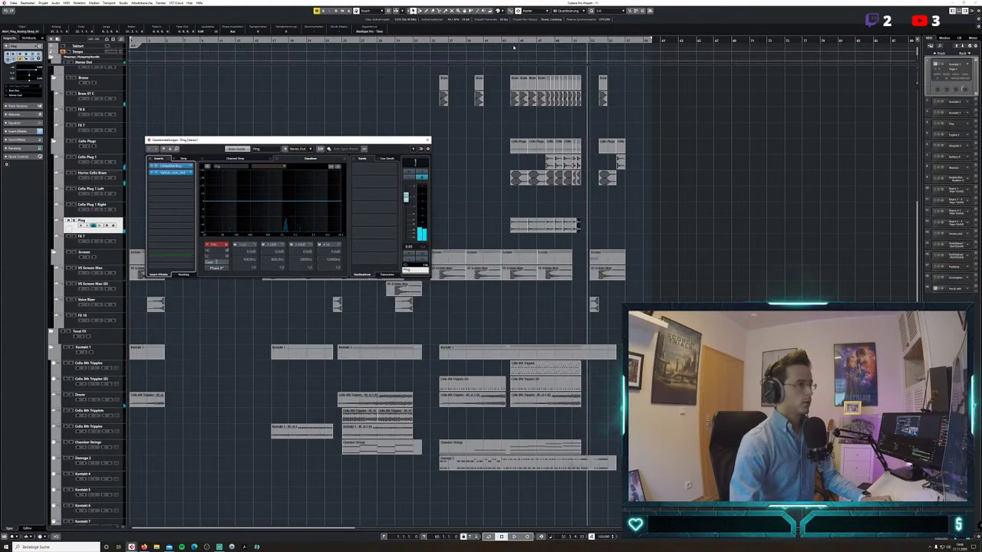
Replay the start of the climax and fine-tune the pitch knob of LittleAlterBoy on the Ping channel against the full arrangement.
{"action": "left_click", "coordinate": [512, 43]}
{"action": "key", "text": "space"}
{"action": "left_click", "coordinate": [94, 226]}
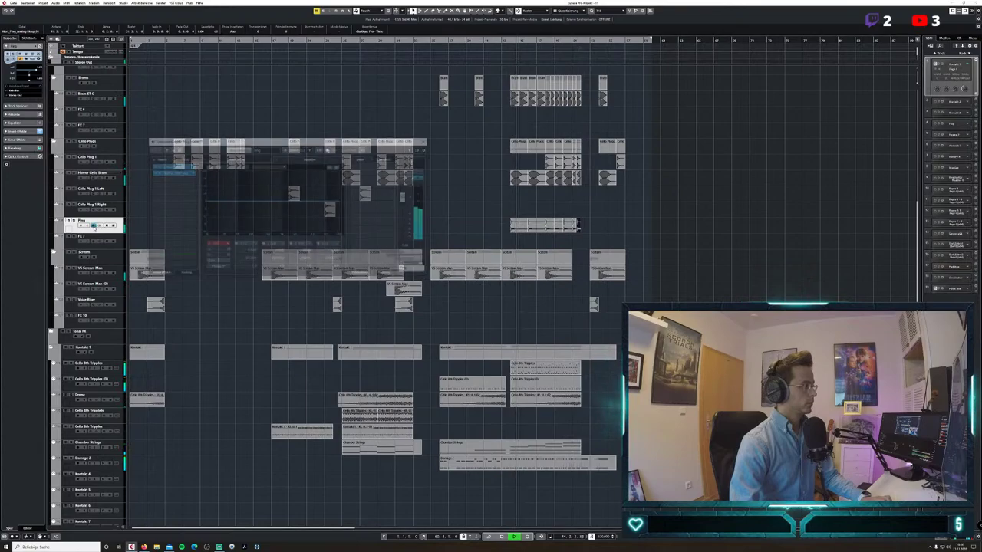
{"action": "left_click", "coordinate": [155, 166]}
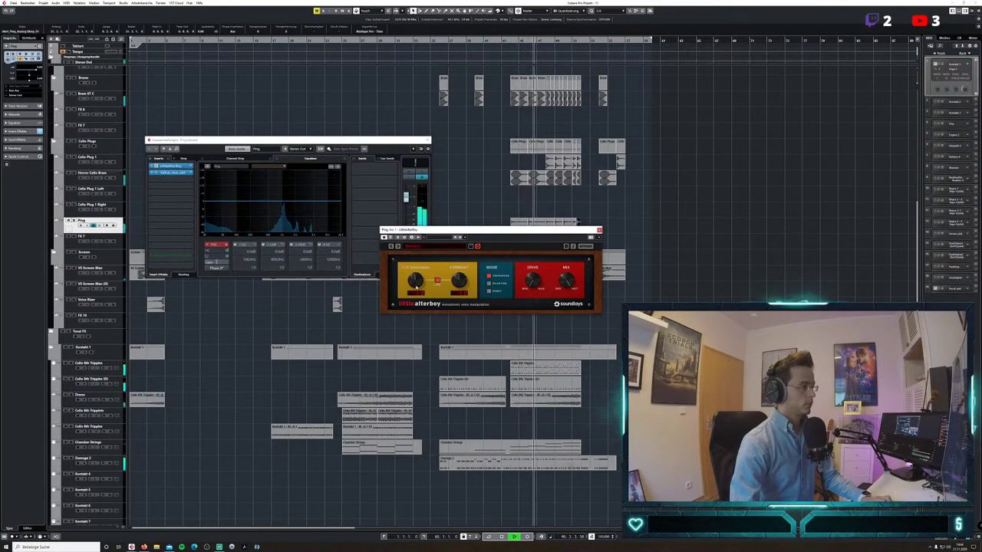
{"action": "key", "text": "space"}
{"action": "left_click", "coordinate": [510, 49]}
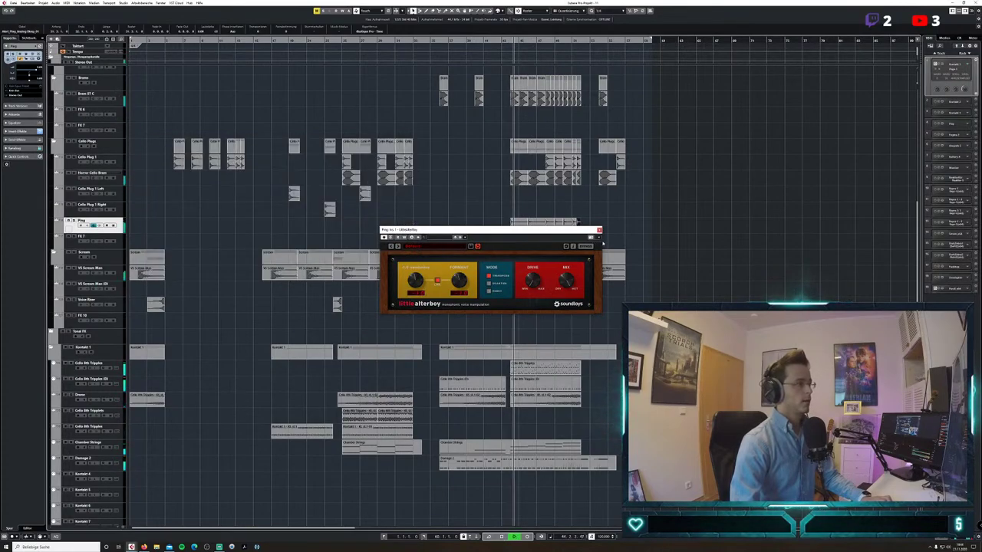
{"action": "left_click", "coordinate": [598, 230]}
{"action": "key", "text": "space"}
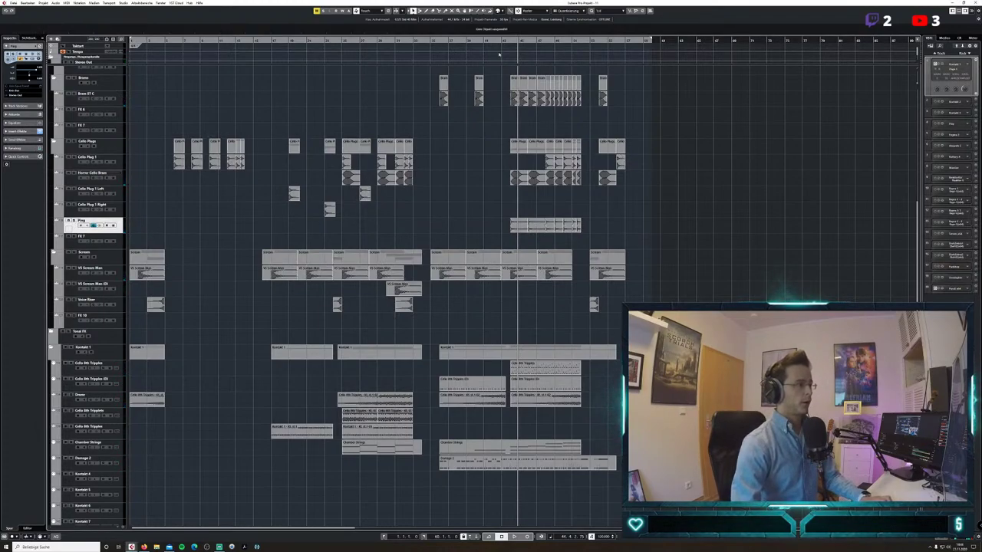
Balance the Ping channel during playback: lower its fader, compare it with the shimmer reverb bypassed, and add a slight high-shelf EQ boost.
{"action": "left_click_drag", "start_coordinate": [502, 39], "coordinate": [501, 43]}
{"action": "key", "text": "space"}
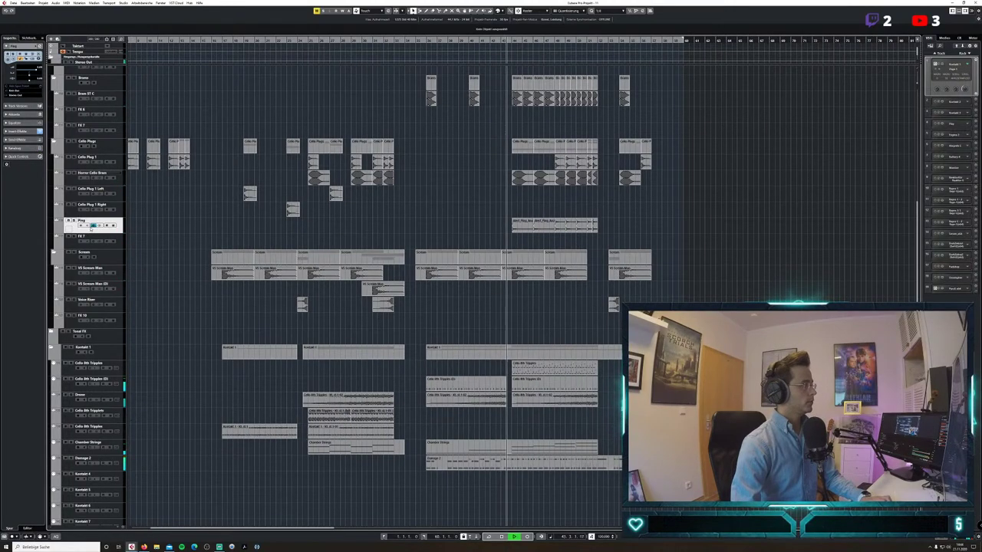
{"action": "left_click", "coordinate": [93, 225]}
{"action": "key", "text": "e"}
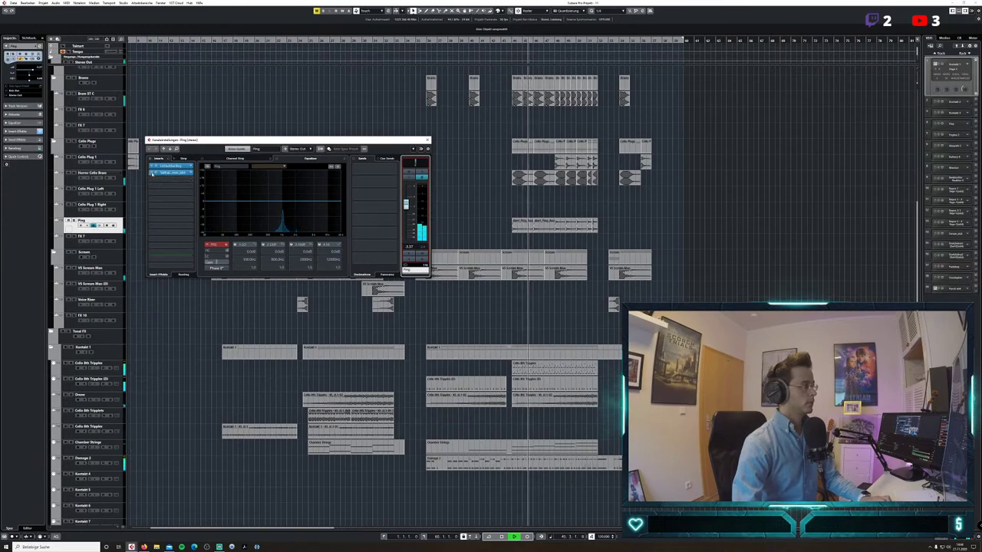
{"action": "left_click", "coordinate": [151, 172]}
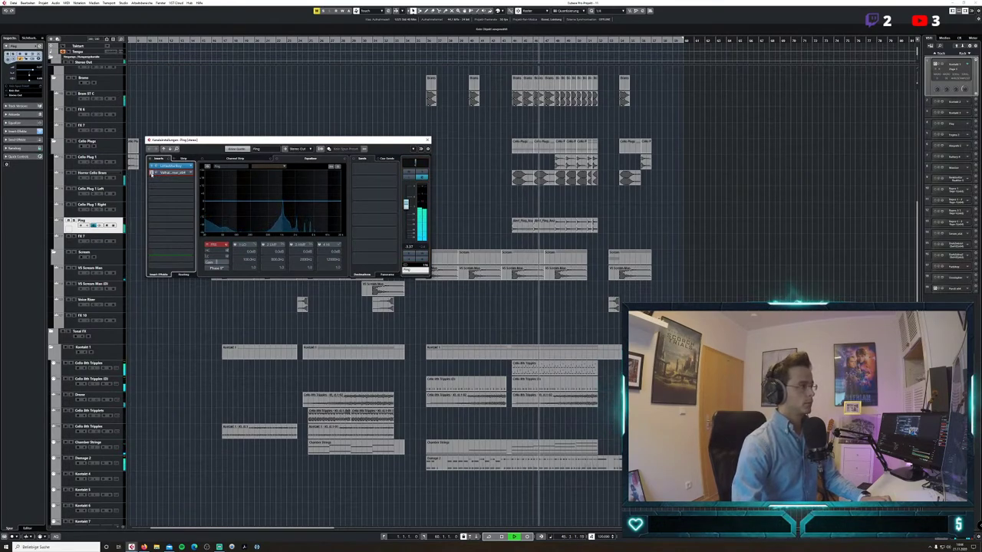
{"action": "left_click_drag", "start_coordinate": [332, 201], "coordinate": [299, 197]}
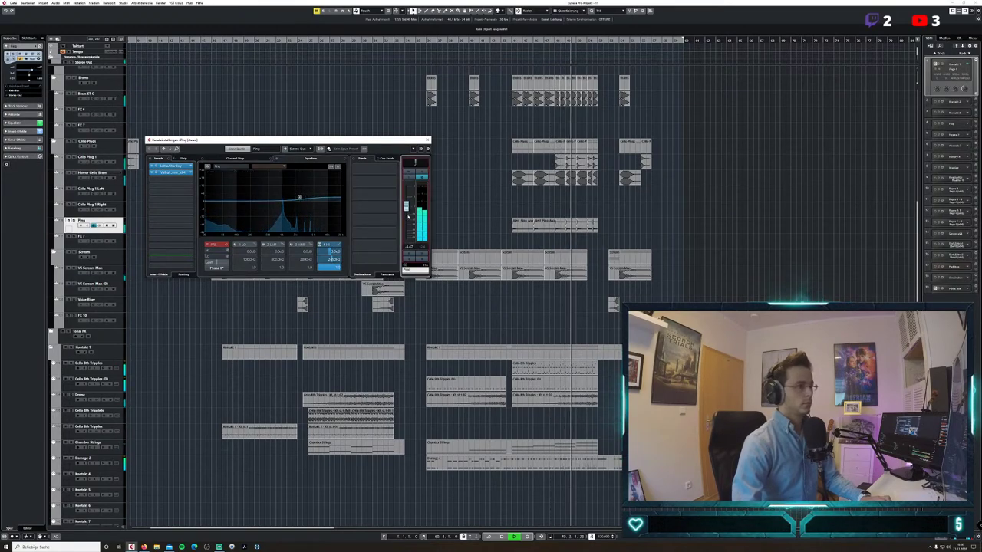
{"action": "left_click", "coordinate": [427, 140]}
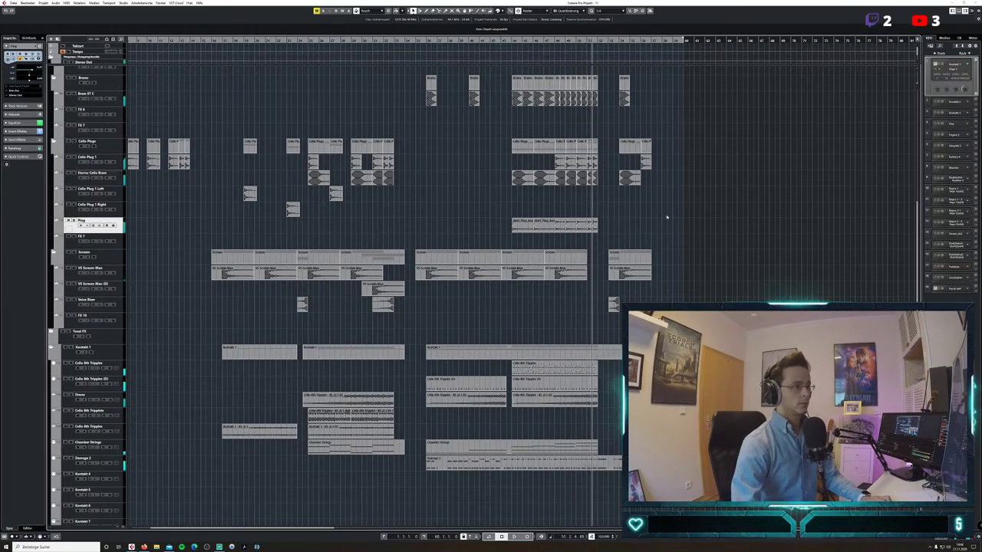
Shorten the final ping, cello, braam and clock events of the climax so they end in the middle of bar 51.
{"action": "scroll", "coordinate": [564, 210], "scroll_direction": "right", "scroll_amount": 4}
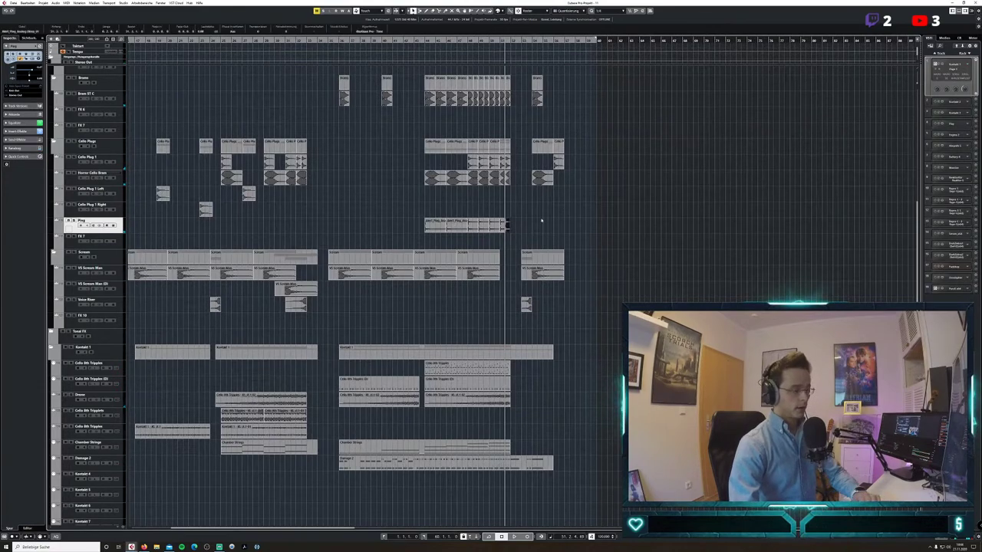
{"action": "left_click", "coordinate": [510, 179]}
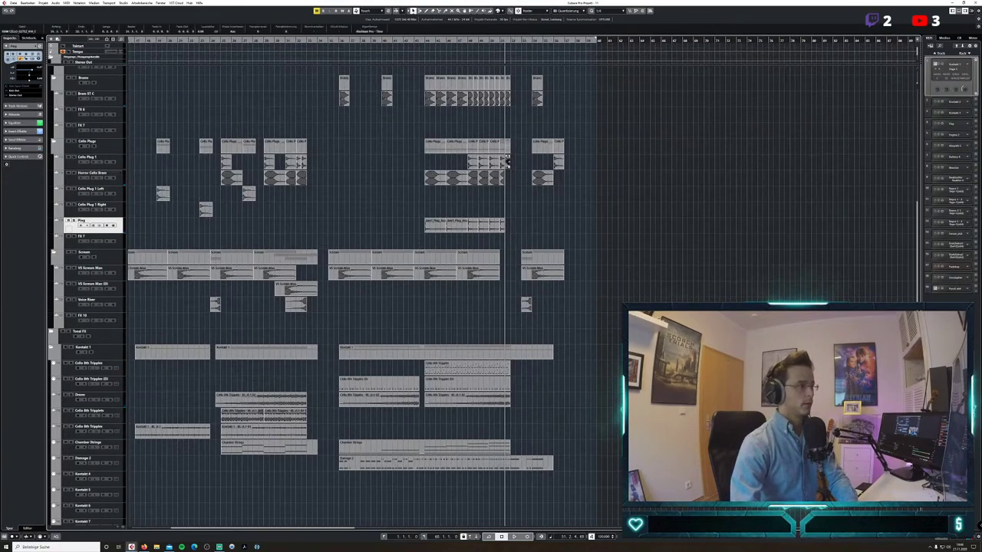
{"action": "scroll", "coordinate": [606, 208], "scroll_direction": "up", "scroll_amount": 3}
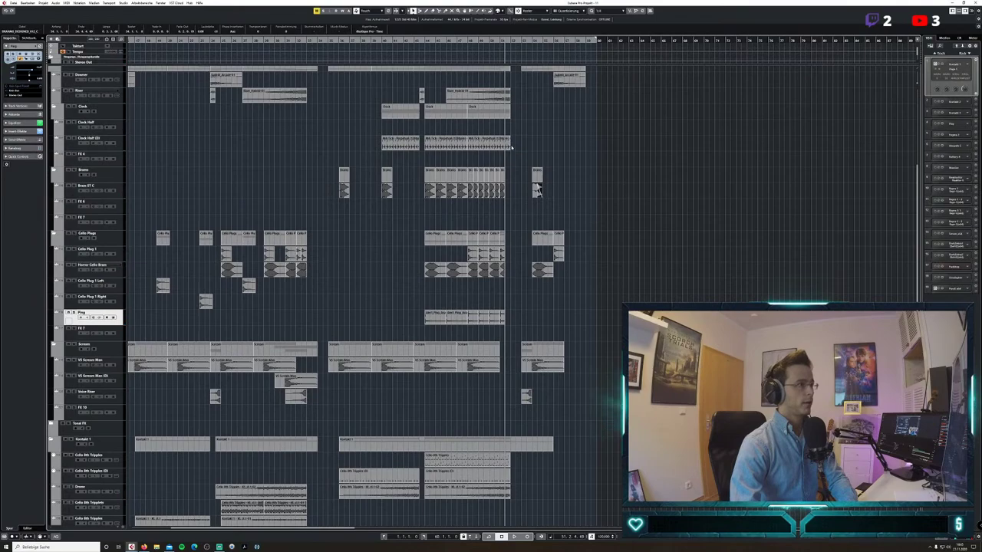
{"action": "left_click_drag", "start_coordinate": [510, 149], "coordinate": [504, 149]}
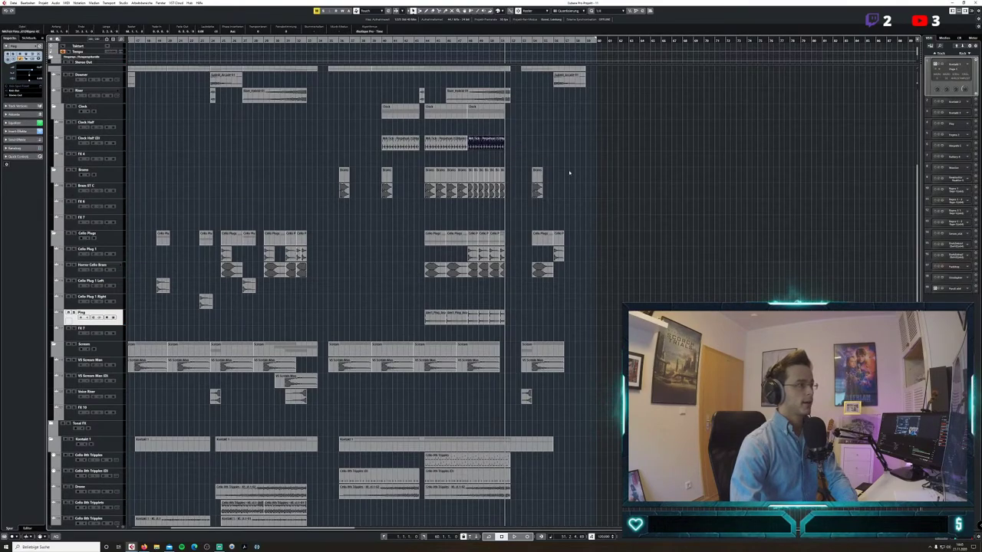
{"action": "scroll", "coordinate": [569, 173], "scroll_direction": "up", "scroll_amount": 3}
{"action": "scroll", "coordinate": [569, 173], "scroll_direction": "down", "scroll_amount": 3}
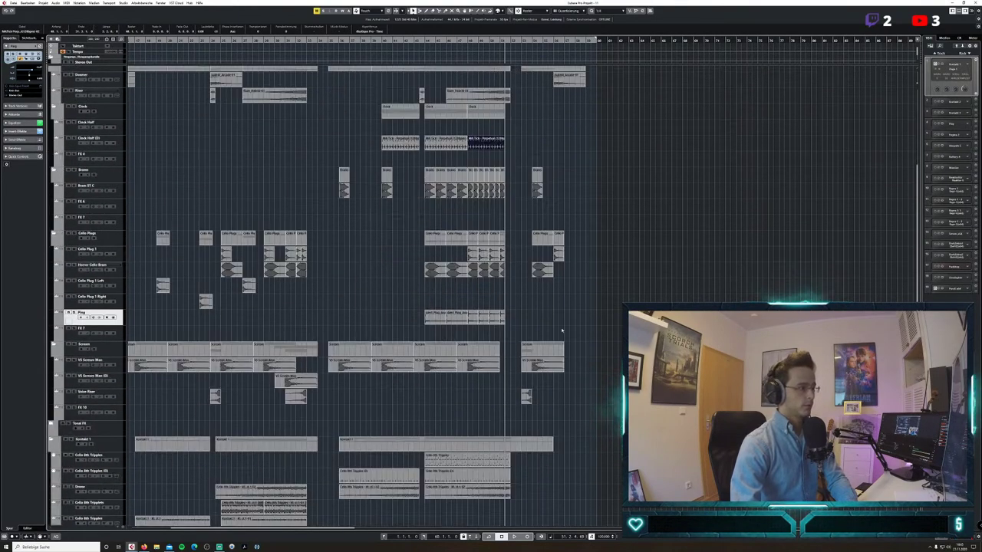
Shorten the final high note and the two long low notes of the Chamber Strings part to end in the middle of bar 51.
{"action": "scroll", "coordinate": [562, 331], "scroll_direction": "down", "scroll_amount": 3}
{"action": "double_click", "coordinate": [506, 450]}
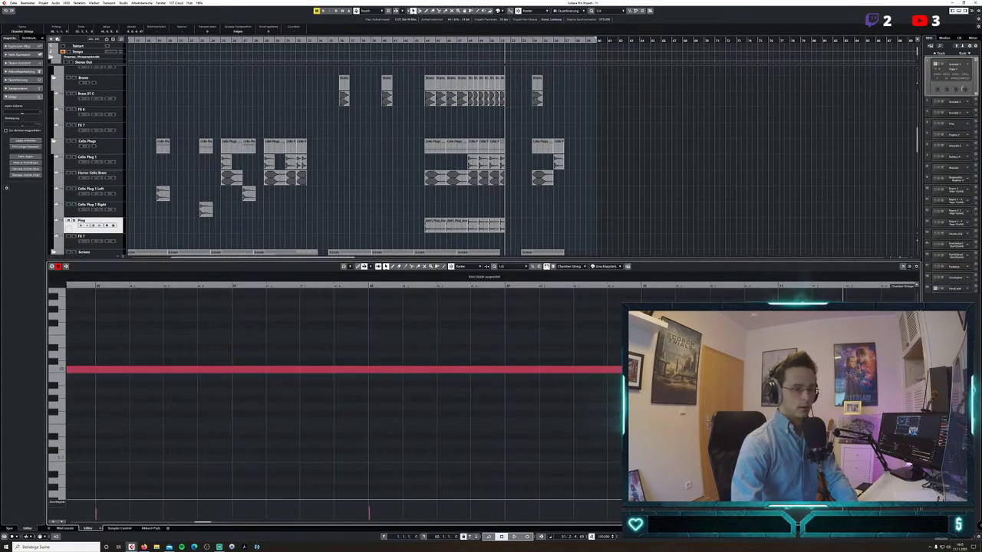
{"action": "key", "text": "g"}
{"action": "key", "text": "g"}
{"action": "key", "text": "g"}
{"action": "key", "text": "g"}
{"action": "key", "text": "g"}
{"action": "key", "text": "g"}
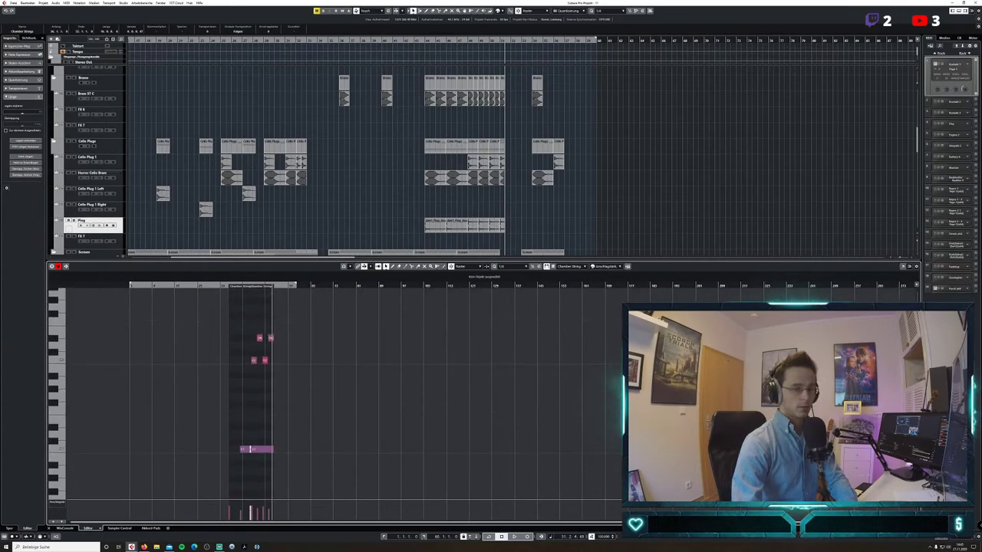
{"action": "key", "text": "h"}
{"action": "key", "text": "h"}
{"action": "key", "text": "h"}
{"action": "key", "text": "h"}
{"action": "key", "text": "h"}
{"action": "key", "text": "h"}
{"action": "key", "text": "h"}
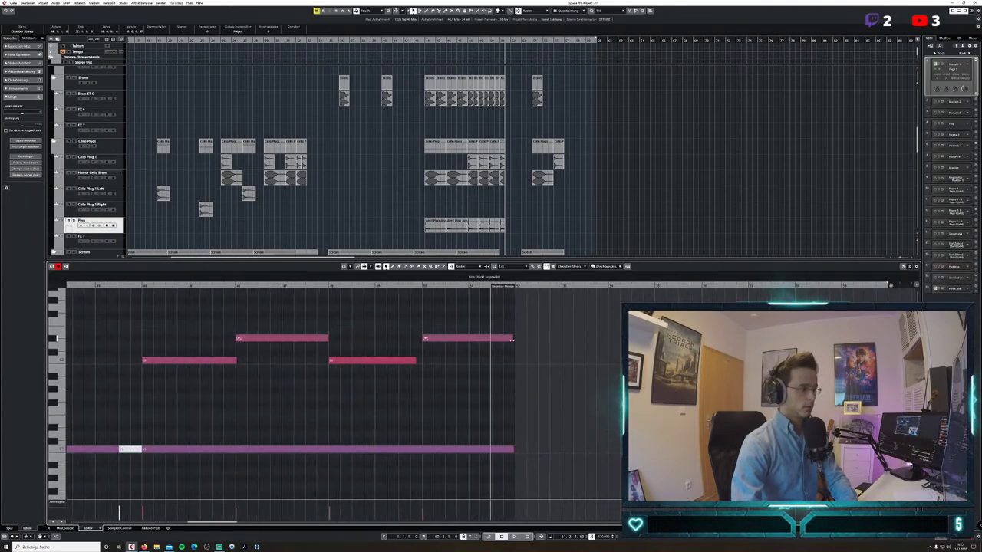
{"action": "left_click_drag", "start_coordinate": [511, 340], "coordinate": [501, 341]}
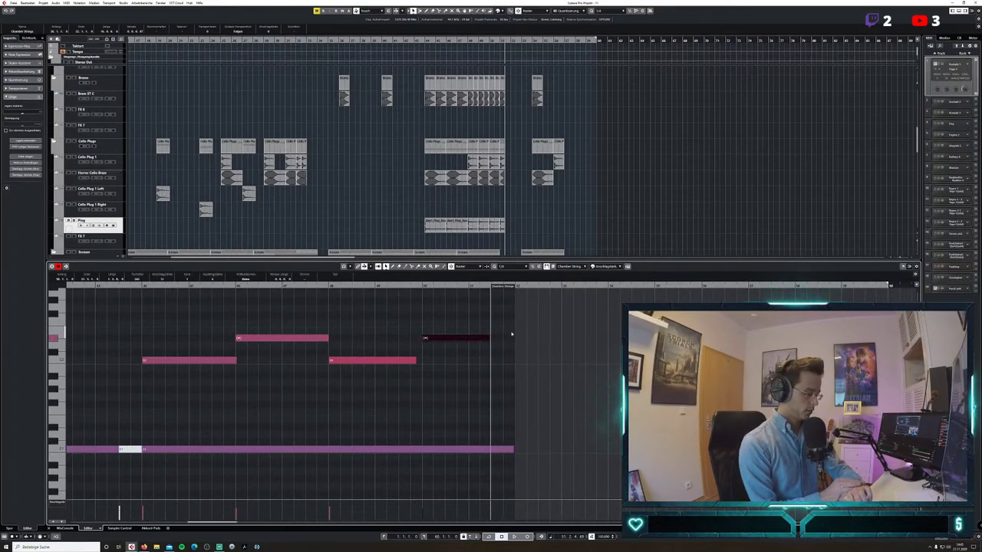
{"action": "scroll", "coordinate": [579, 382], "scroll_direction": "down", "scroll_amount": 2}
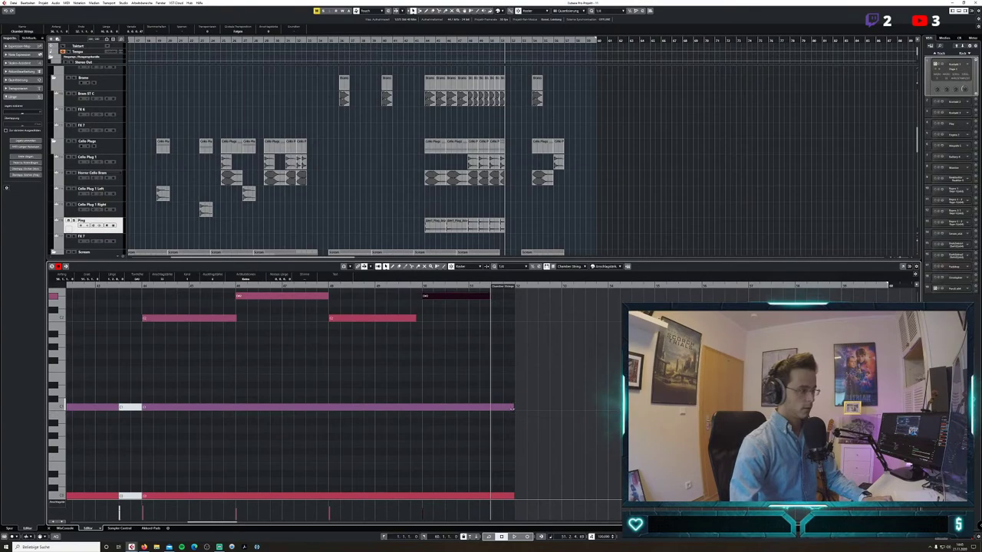
{"action": "left_click_drag", "start_coordinate": [512, 407], "coordinate": [490, 408]}
{"action": "scroll", "coordinate": [514, 411], "scroll_direction": "down", "scroll_amount": 2}
{"action": "left_click_drag", "start_coordinate": [512, 454], "coordinate": [491, 453]}
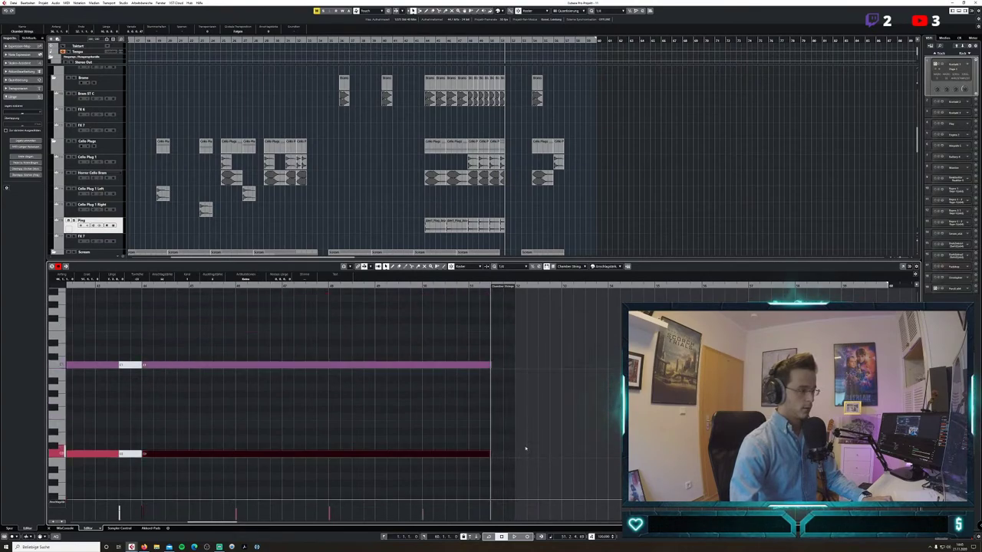
{"action": "scroll", "coordinate": [526, 448], "scroll_direction": "down", "scroll_amount": 6}
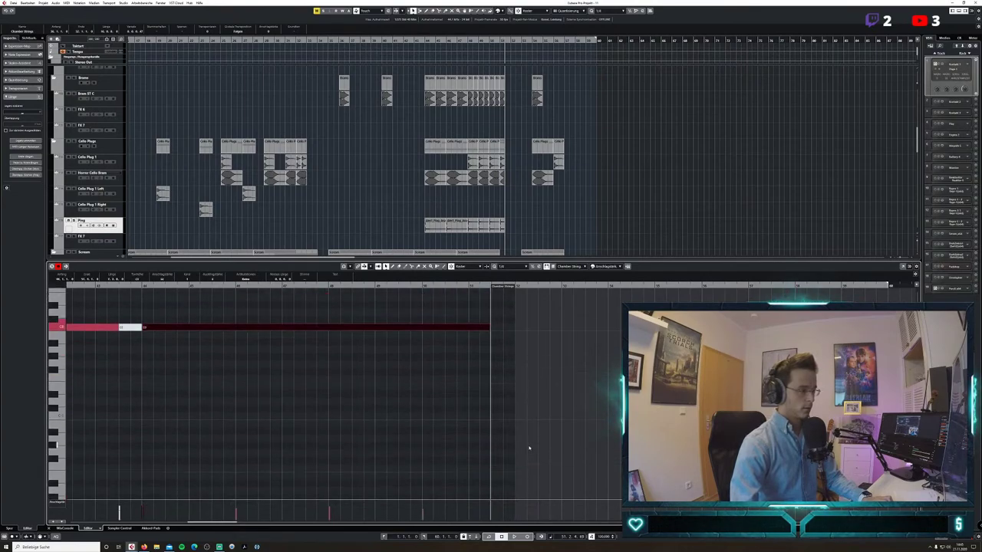
{"action": "left_click", "coordinate": [49, 529]}
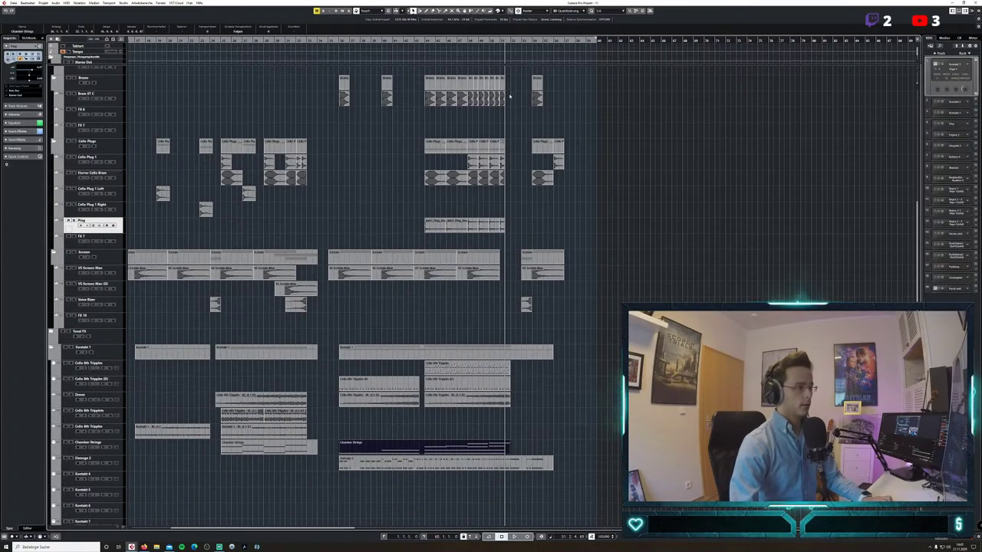
Trim the climax's Drone event and both Cello 8th Tripples parts to the middle of bar 51, and play back the cut.
{"action": "left_click", "coordinate": [489, 39]}
{"action": "key", "text": "space"}
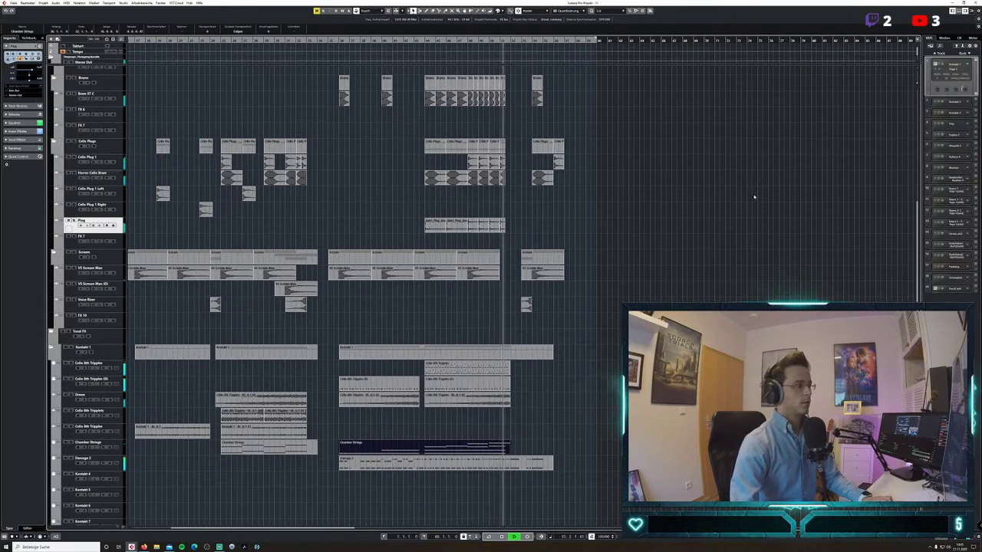
{"action": "key", "text": "space"}
{"action": "left_click_drag", "start_coordinate": [510, 406], "coordinate": [505, 406]}
{"action": "left_click", "coordinate": [508, 379]}
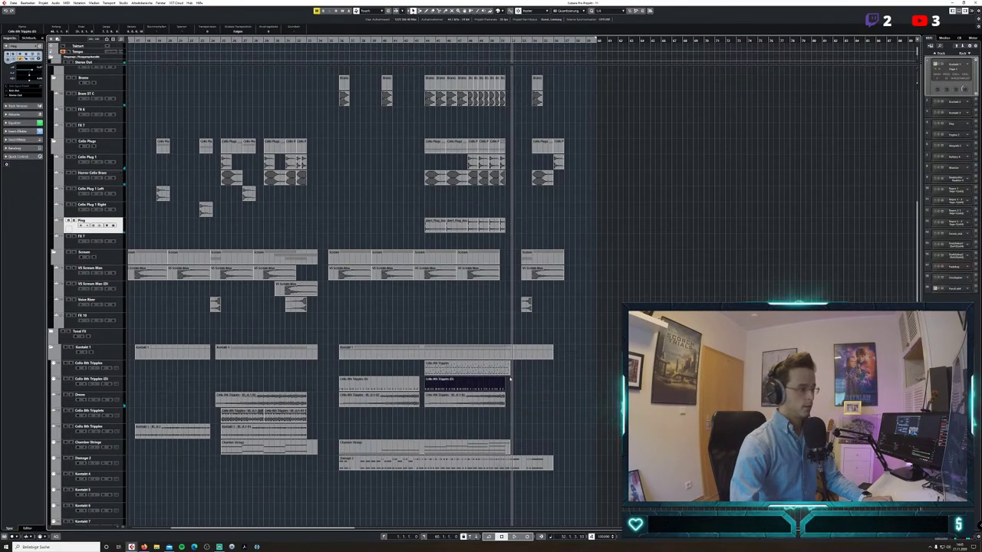
{"action": "left_click_drag", "start_coordinate": [510, 371], "coordinate": [505, 374]}
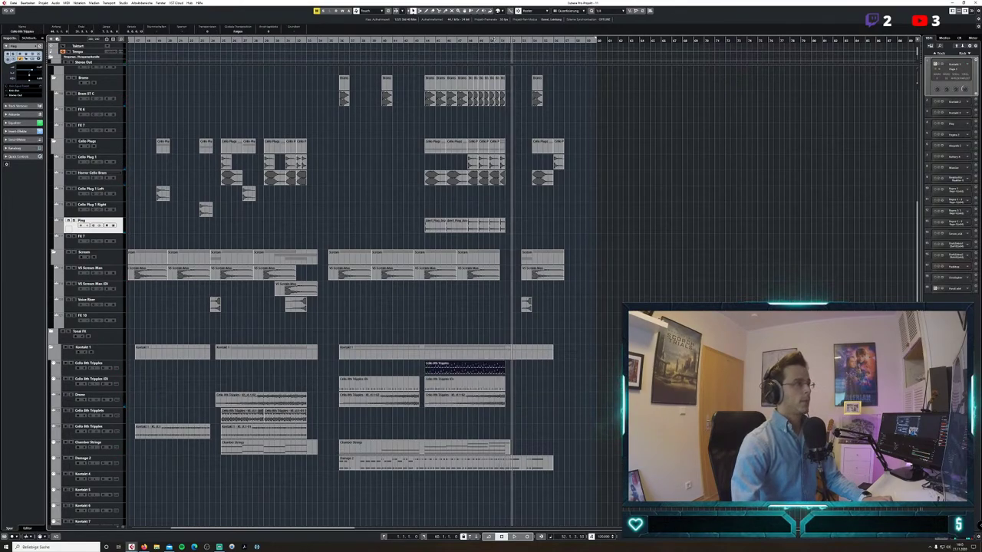
{"action": "key", "text": "space"}
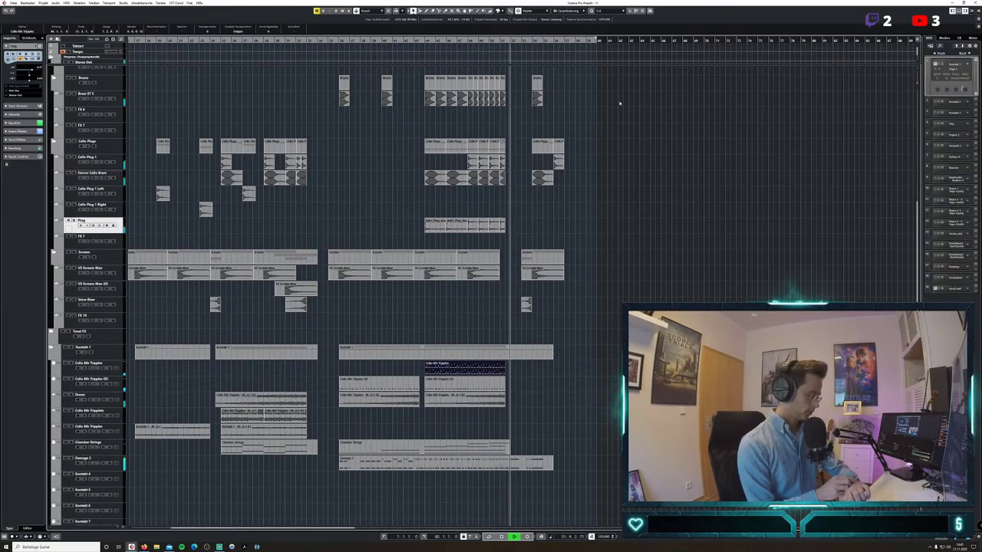
{"action": "key", "text": "space"}
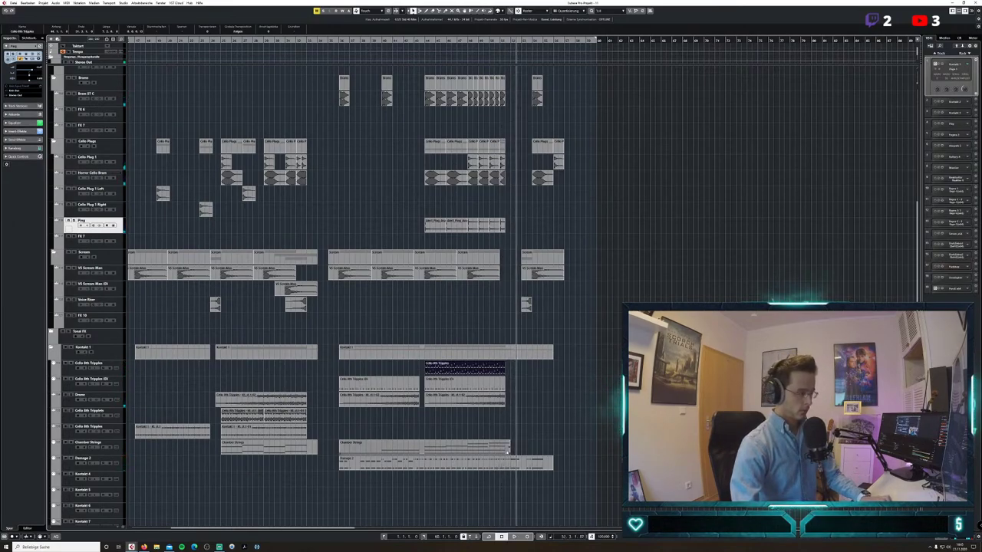
Recheck the notes of the Chamber Strings part for anything sounding past the cut, and listen to the gap after bar 51.
{"action": "left_click", "coordinate": [511, 40]}
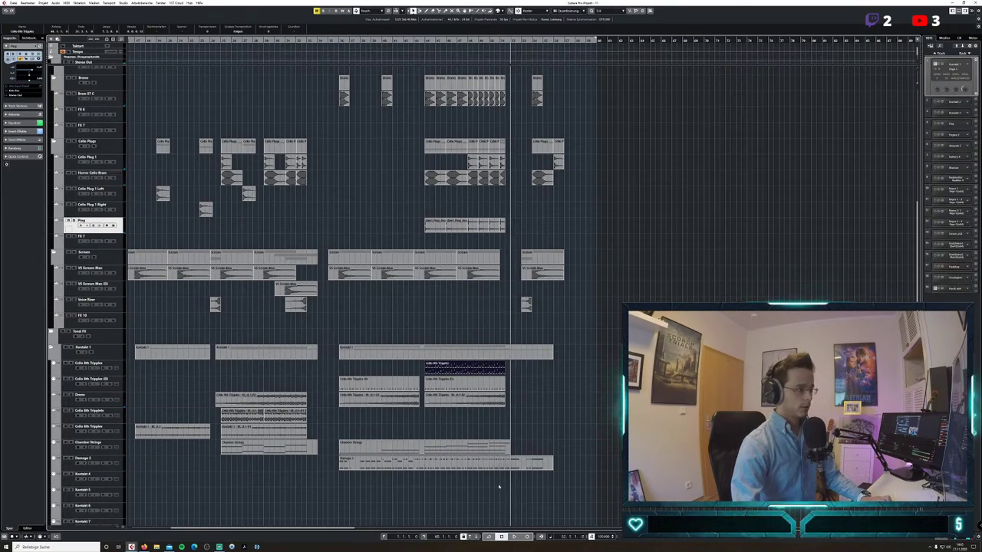
{"action": "double_click", "coordinate": [502, 451]}
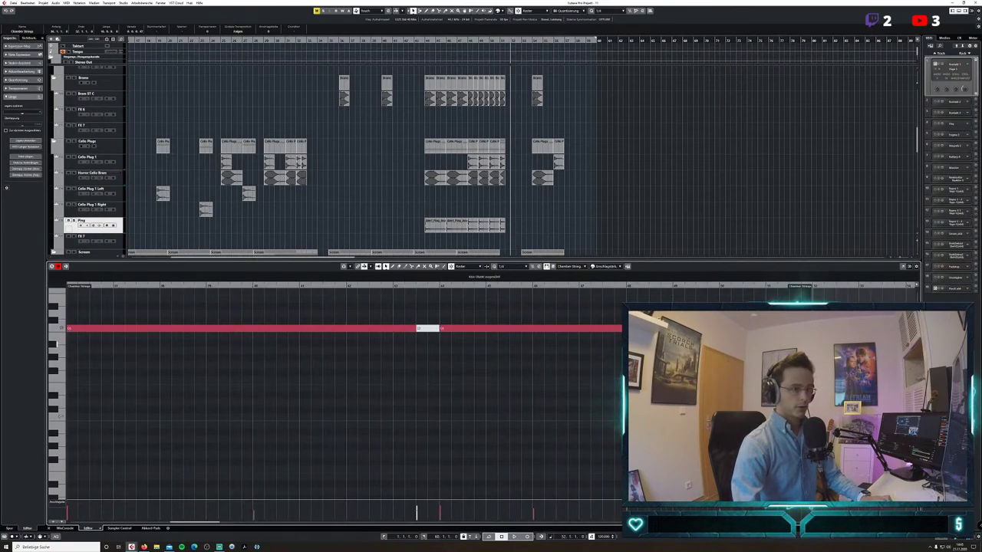
{"action": "scroll", "coordinate": [343, 395], "scroll_direction": "up", "scroll_amount": 6}
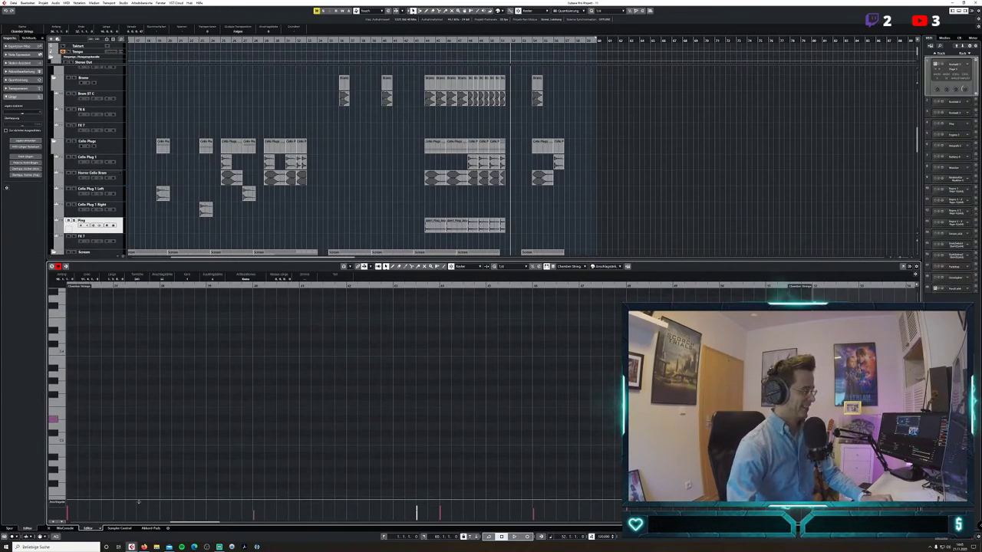
{"action": "left_click", "coordinate": [50, 528]}
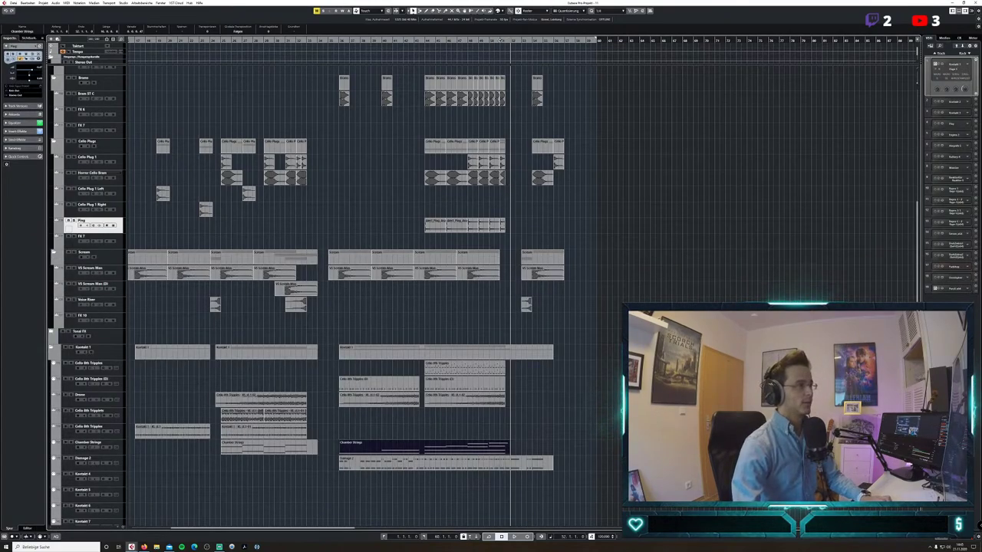
{"action": "key", "text": "space"}
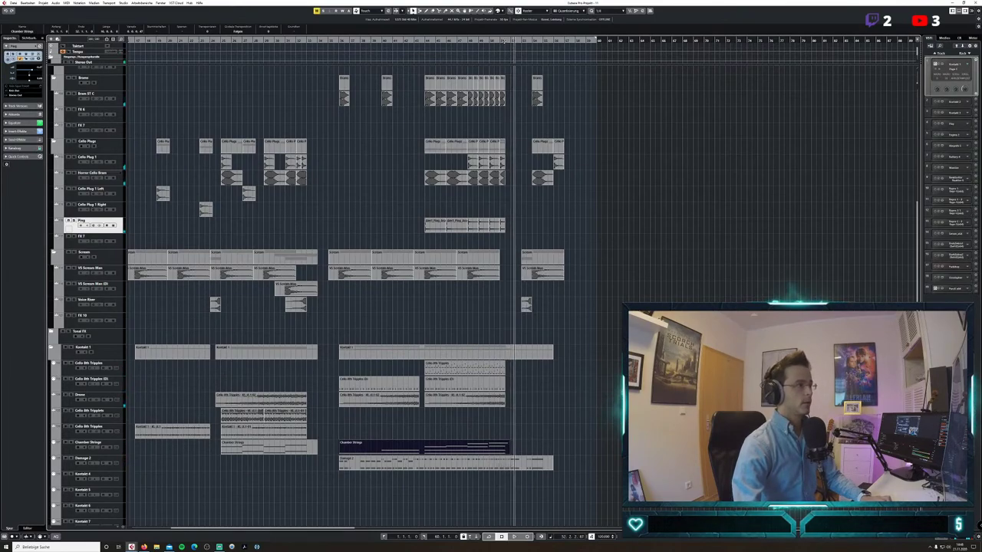
{"action": "left_click", "coordinate": [504, 40]}
{"action": "double_click", "coordinate": [506, 449]}
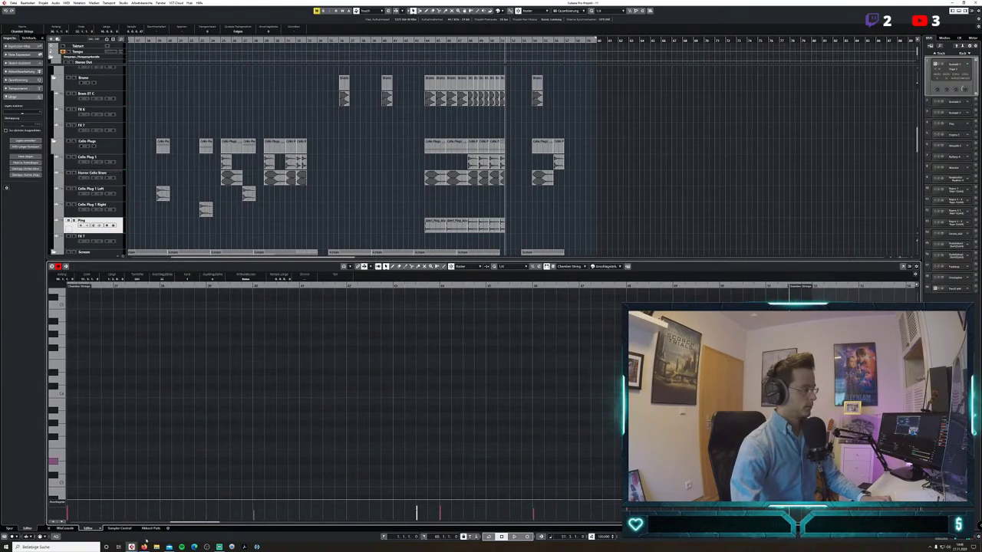
{"action": "left_click", "coordinate": [50, 527]}
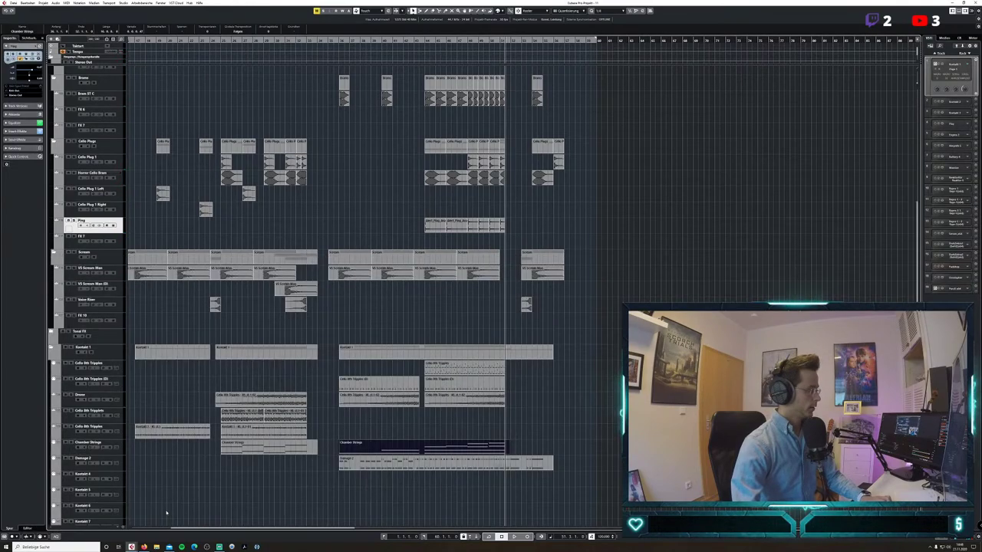
Play the climax from bar 44, place a longer copy of the ping on the ending's final cello pluck, and audition it.
{"action": "left_click", "coordinate": [426, 39]}
{"action": "key", "text": "space"}
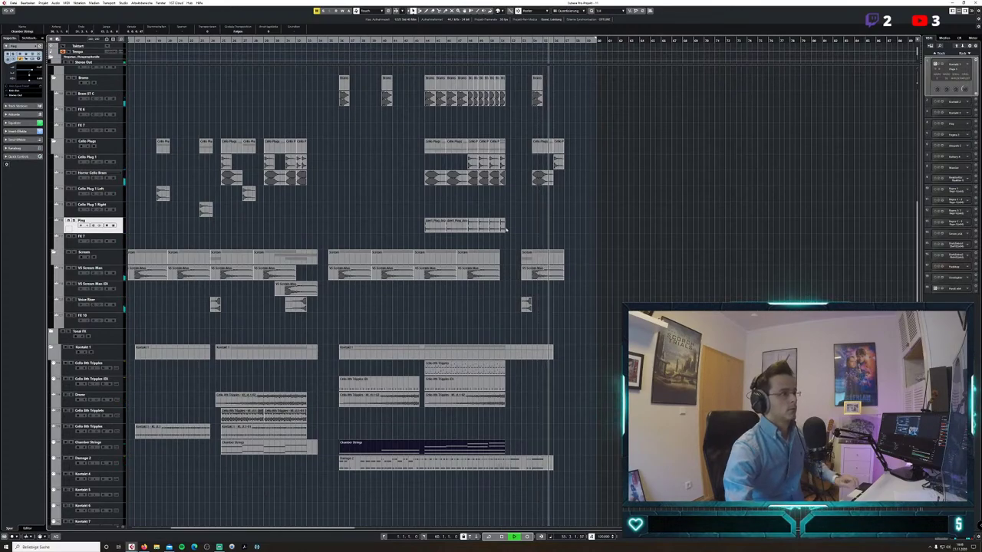
{"action": "left_click_drag", "start_coordinate": [504, 228], "coordinate": [603, 236]}
{"action": "key", "text": "space"}
{"action": "double_click", "coordinate": [546, 40]}
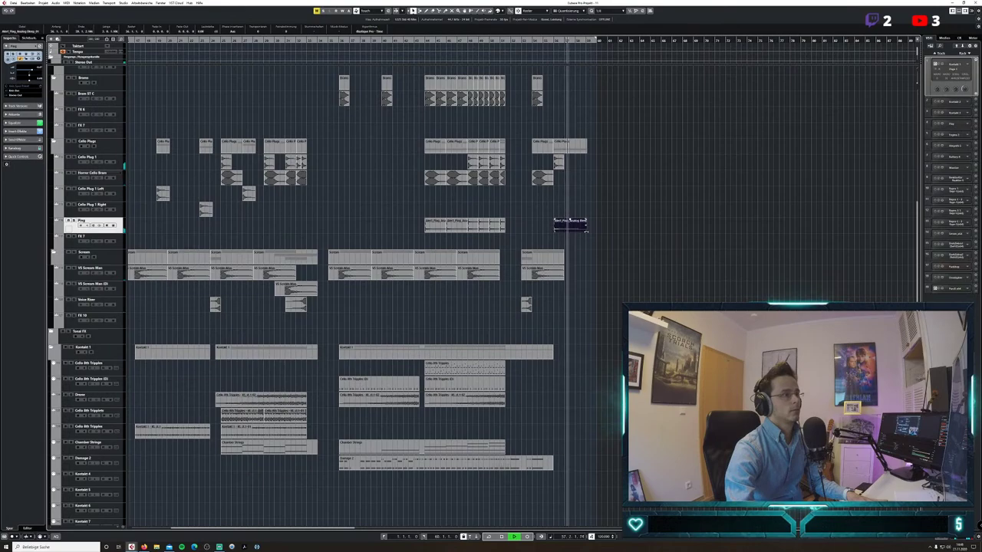
{"action": "key", "text": "space"}
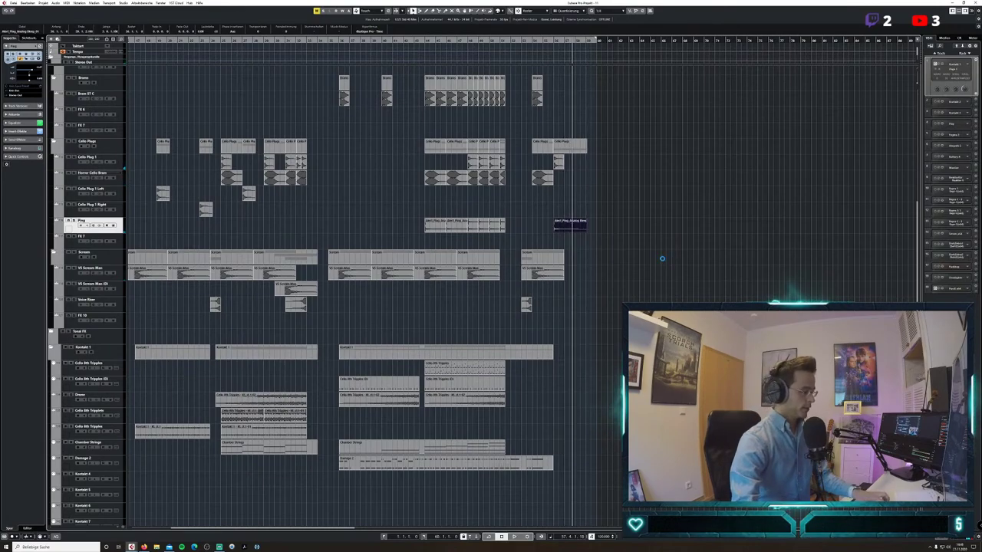
Select all events and examine the fades up close at the cut in bar 51 and at the start of the last ping.
{"action": "left_click", "coordinate": [503, 55]}
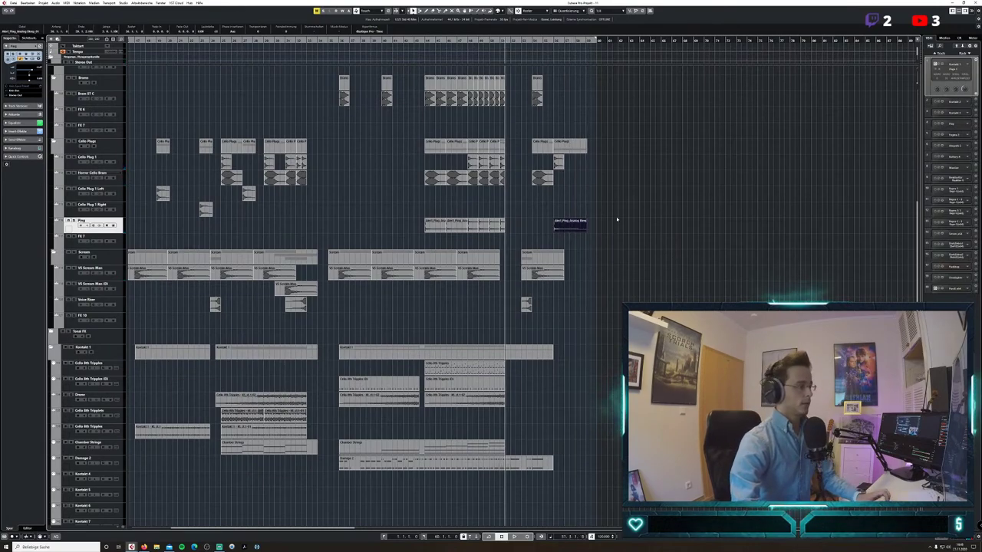
{"action": "key", "text": "ctrl+a"}
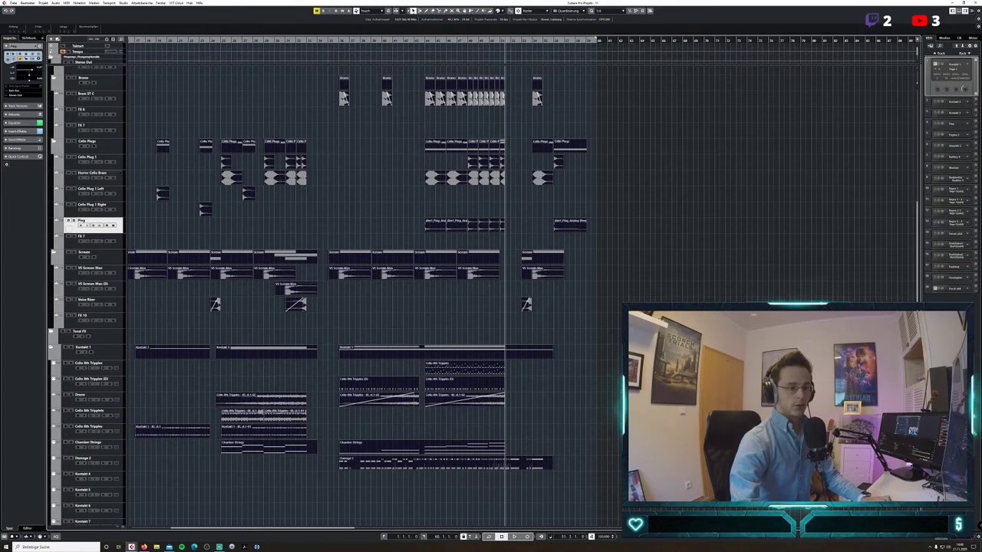
{"action": "key", "text": "h"}
{"action": "key", "text": "h"}
{"action": "key", "text": "h"}
{"action": "key", "text": "h"}
{"action": "key", "text": "h"}
{"action": "key", "text": "h"}
{"action": "key", "text": "h"}
{"action": "key", "text": "h"}
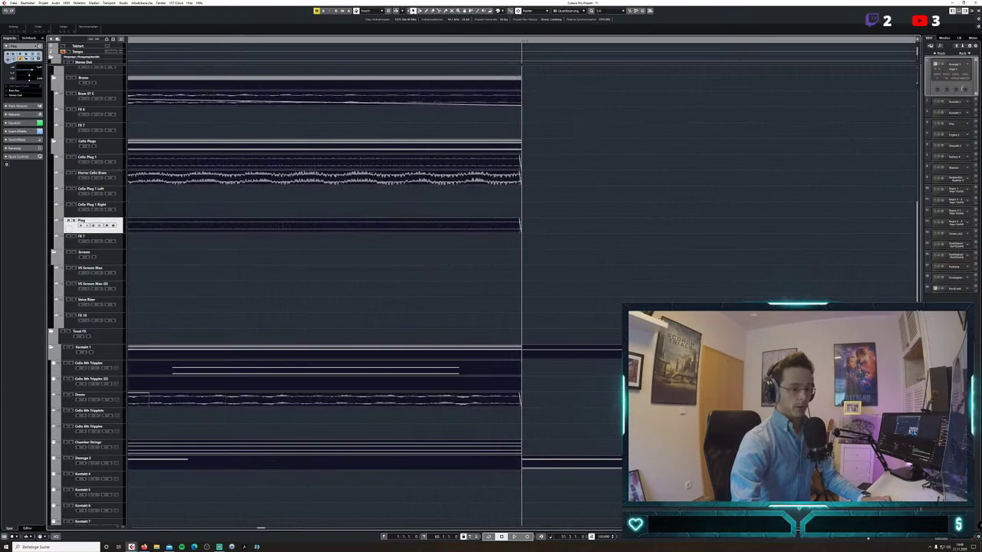
{"action": "key", "text": "g"}
{"action": "key", "text": "g"}
{"action": "key", "text": "g"}
{"action": "key", "text": "g"}
{"action": "key", "text": "g"}
{"action": "key", "text": "g"}
{"action": "key", "text": "g"}
{"action": "key", "text": "g"}
{"action": "key", "text": "g"}
{"action": "key", "text": "g"}
{"action": "key", "text": "h"}
{"action": "key", "text": "h"}
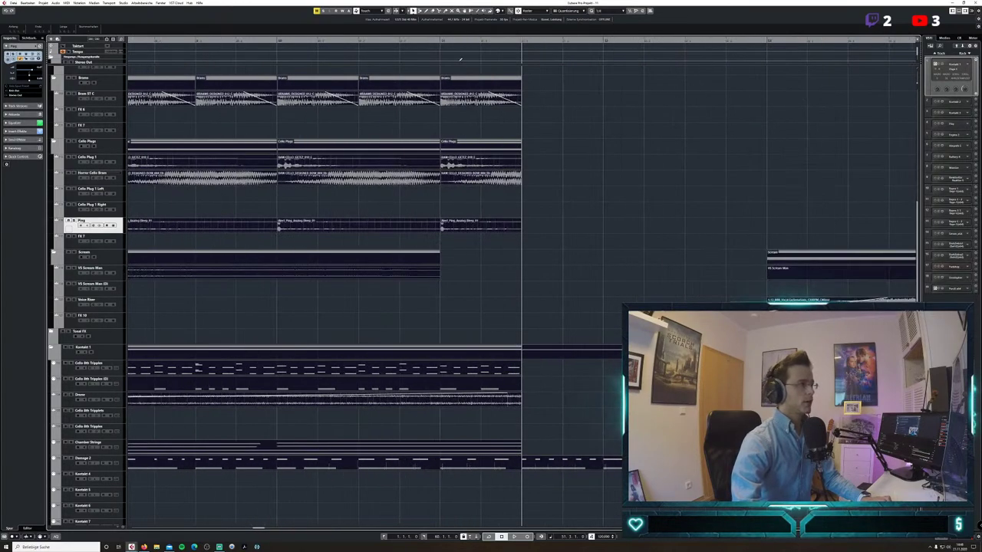
{"action": "left_click", "coordinate": [441, 45]}
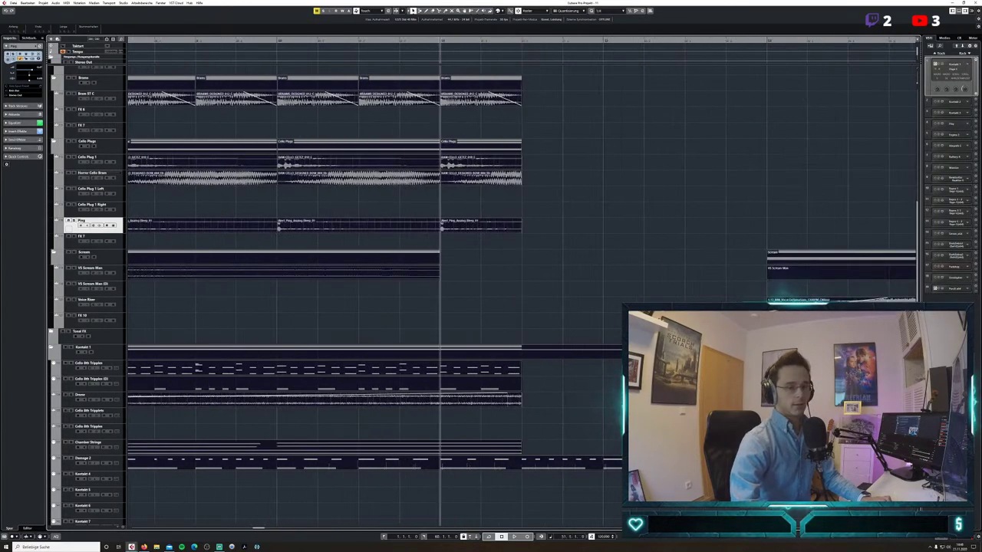
{"action": "key", "text": "h"}
{"action": "key", "text": "h"}
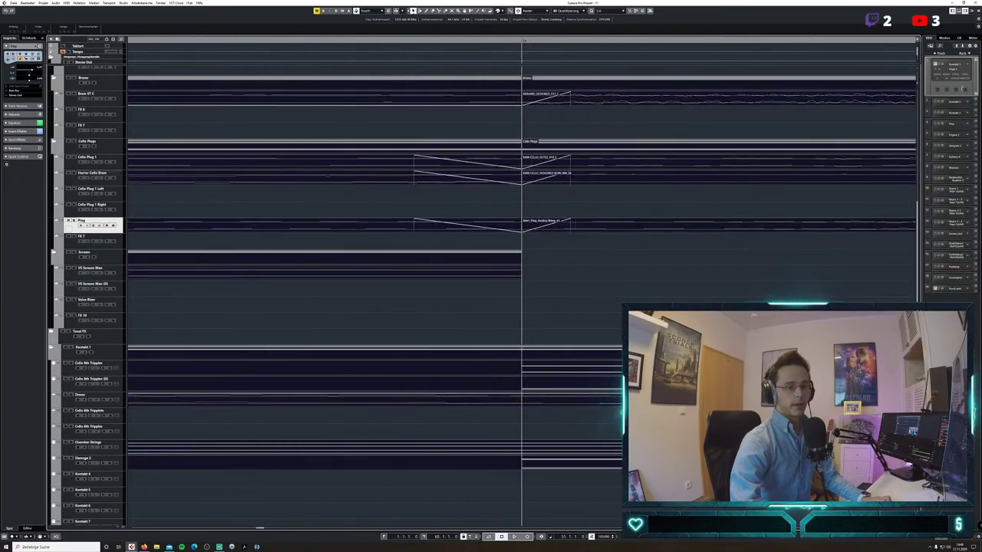
{"action": "key", "text": "g"}
{"action": "key", "text": "g"}
{"action": "key", "text": "g"}
{"action": "key", "text": "g"}
{"action": "key", "text": "g"}
{"action": "key", "text": "g"}
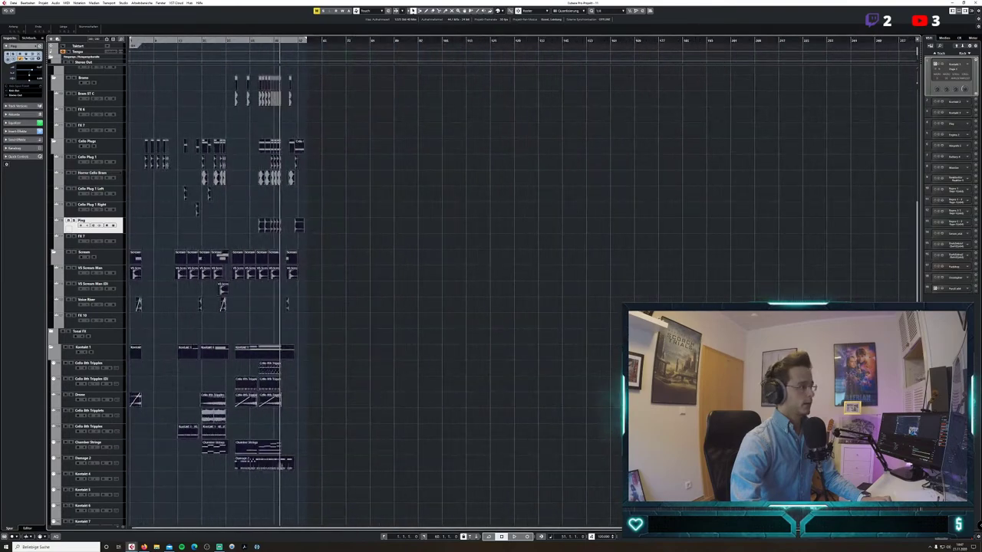
Deselect all events and play the whole arrangement from the beginning through the ending, with its full length and most tracks in view.
{"action": "key", "text": "ctrl+a"}
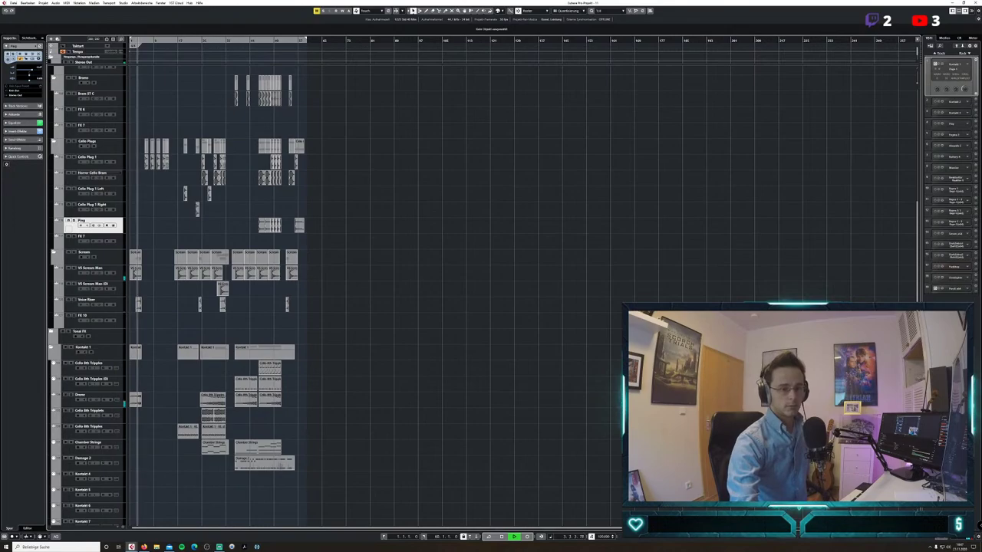
{"action": "key", "text": "h"}
{"action": "key", "text": "h"}
{"action": "key", "text": "h"}
{"action": "key", "text": "h"}
{"action": "key", "text": "h"}
{"action": "key", "text": "h"}
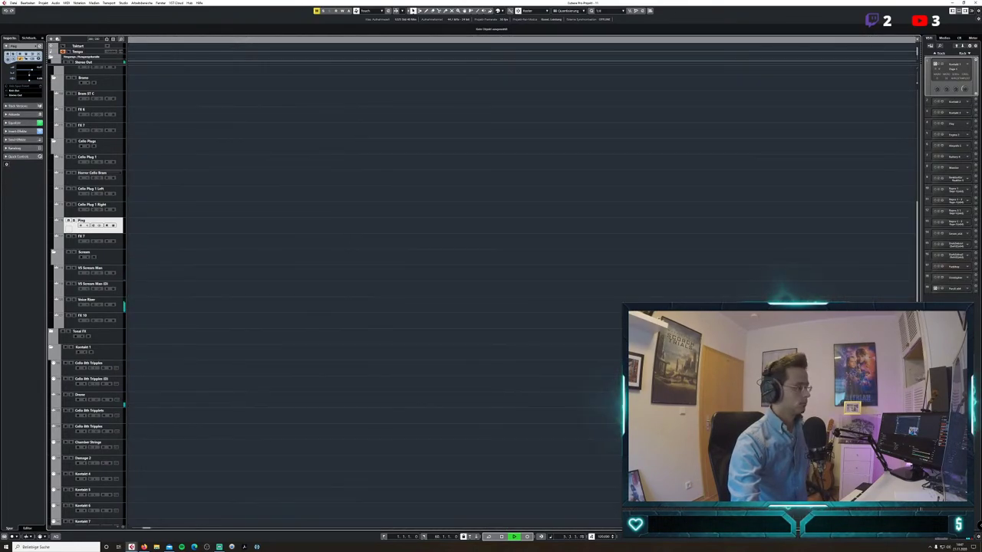
{"action": "key", "text": "g"}
{"action": "key", "text": "g"}
{"action": "key", "text": "g"}
{"action": "key", "text": "g"}
{"action": "key", "text": "g"}
{"action": "key", "text": "g"}
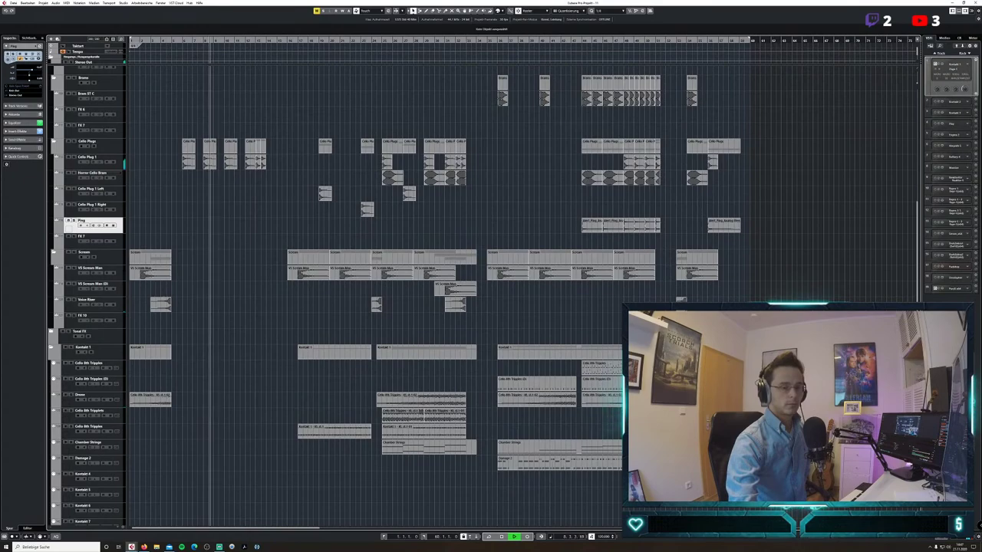
{"action": "key", "text": "g"}
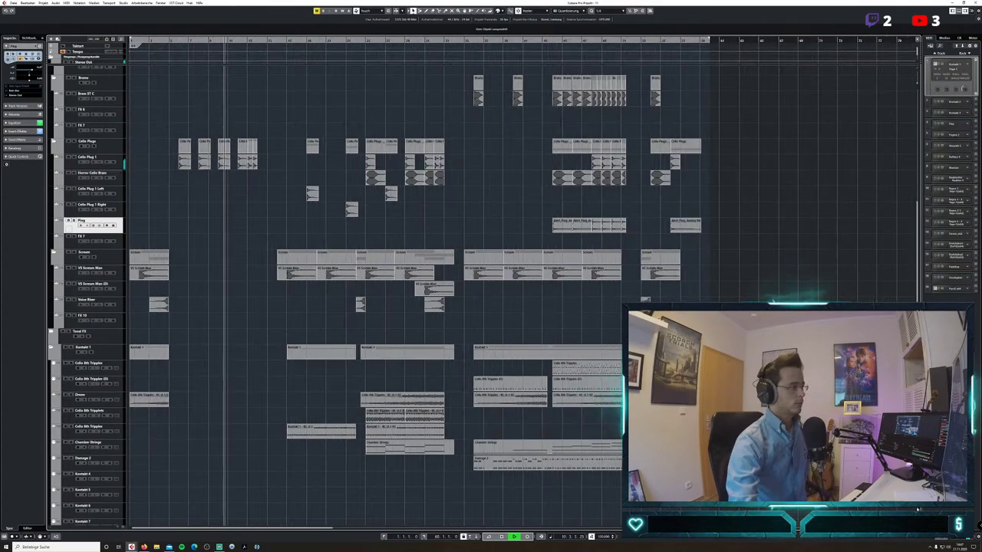
{"action": "key", "text": "shift+g"}
{"action": "scroll", "coordinate": [376, 300], "scroll_direction": "up", "scroll_amount": 4}
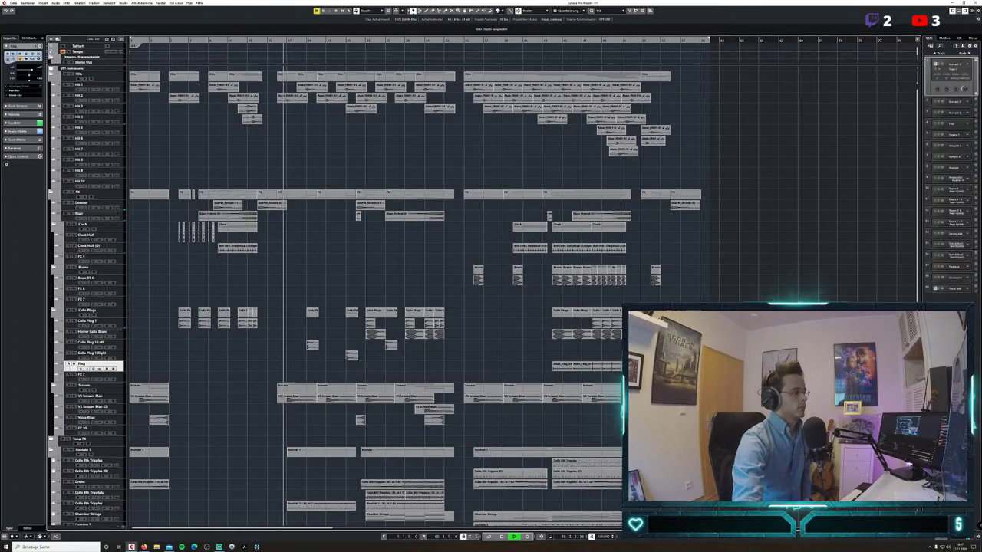
{"action": "scroll", "coordinate": [291, 296], "scroll_direction": "down", "scroll_amount": 3}
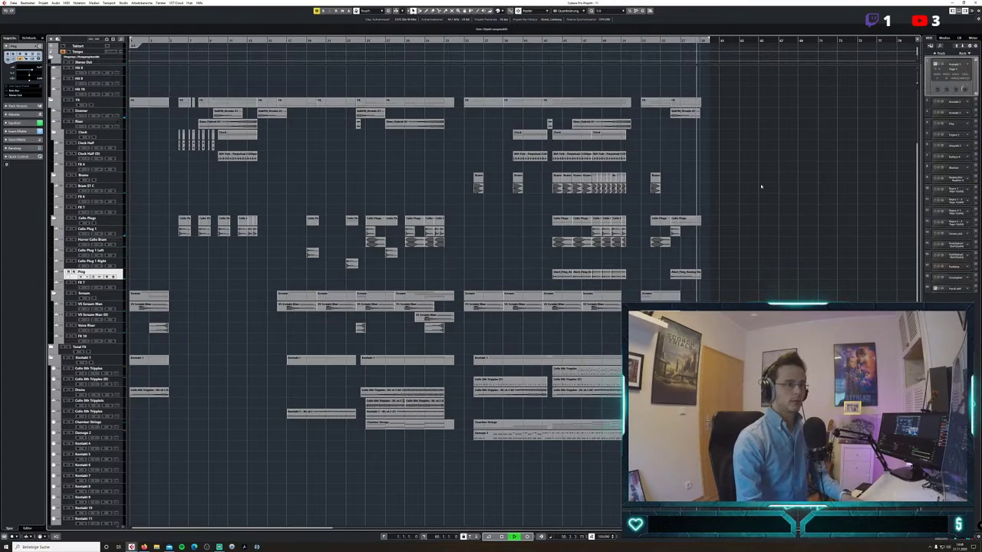
{"action": "key", "text": "space"}
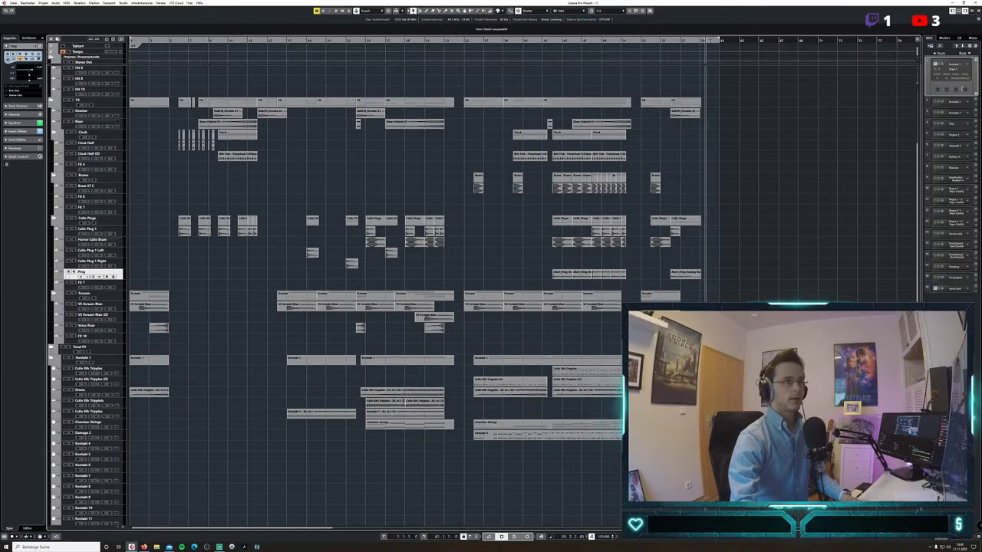
Extend the right locator to bar 61 and return the cursor to the project start.
{"action": "left_click", "coordinate": [710, 39]}
{"action": "key", "text": "KP_Decimal"}
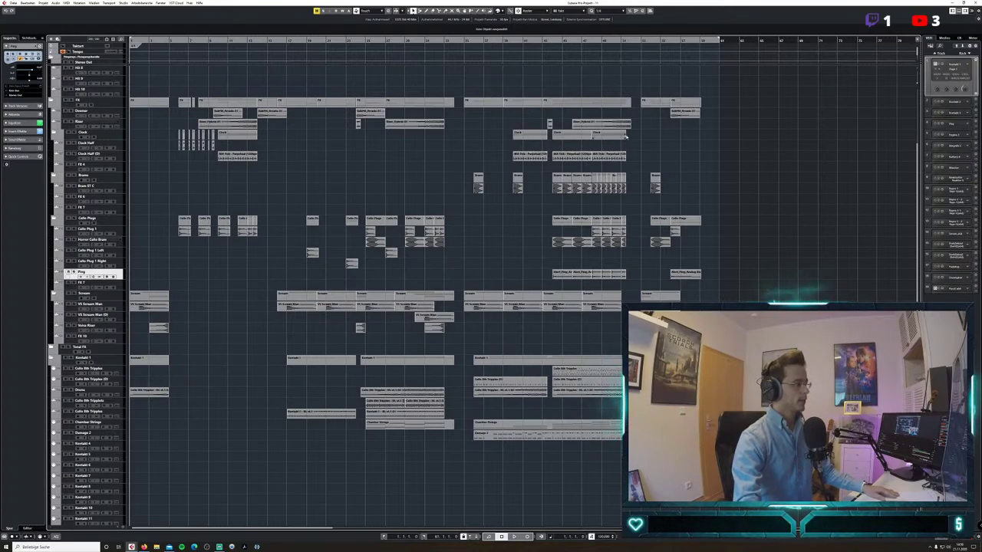
Select the first Downer event in the arrangement's opening section.
{"action": "left_click", "coordinate": [253, 124]}
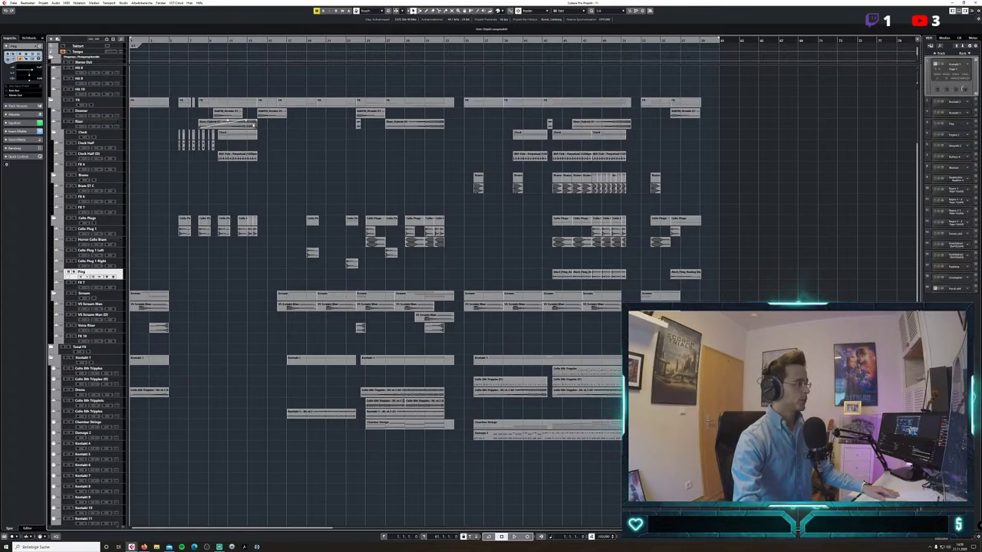
{"action": "left_click", "coordinate": [227, 114]}
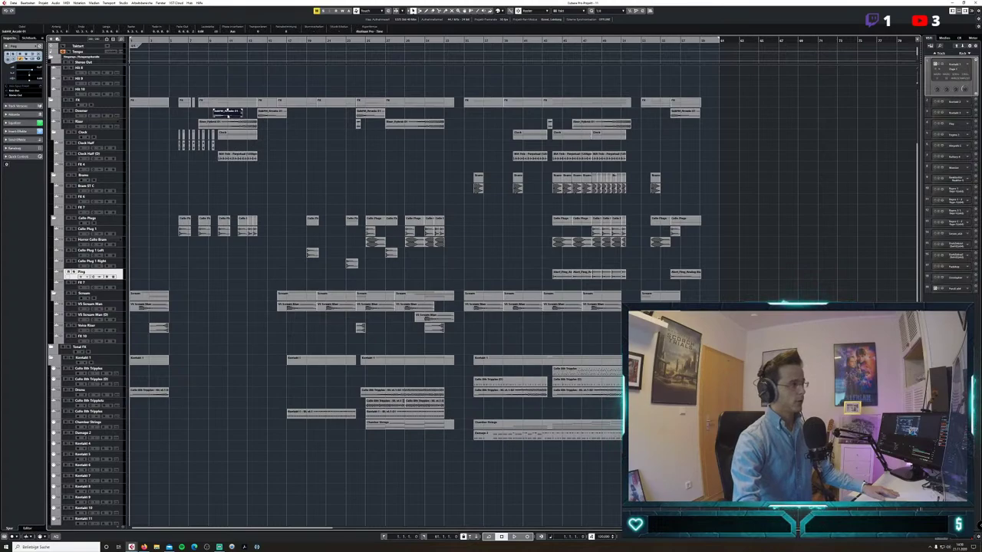